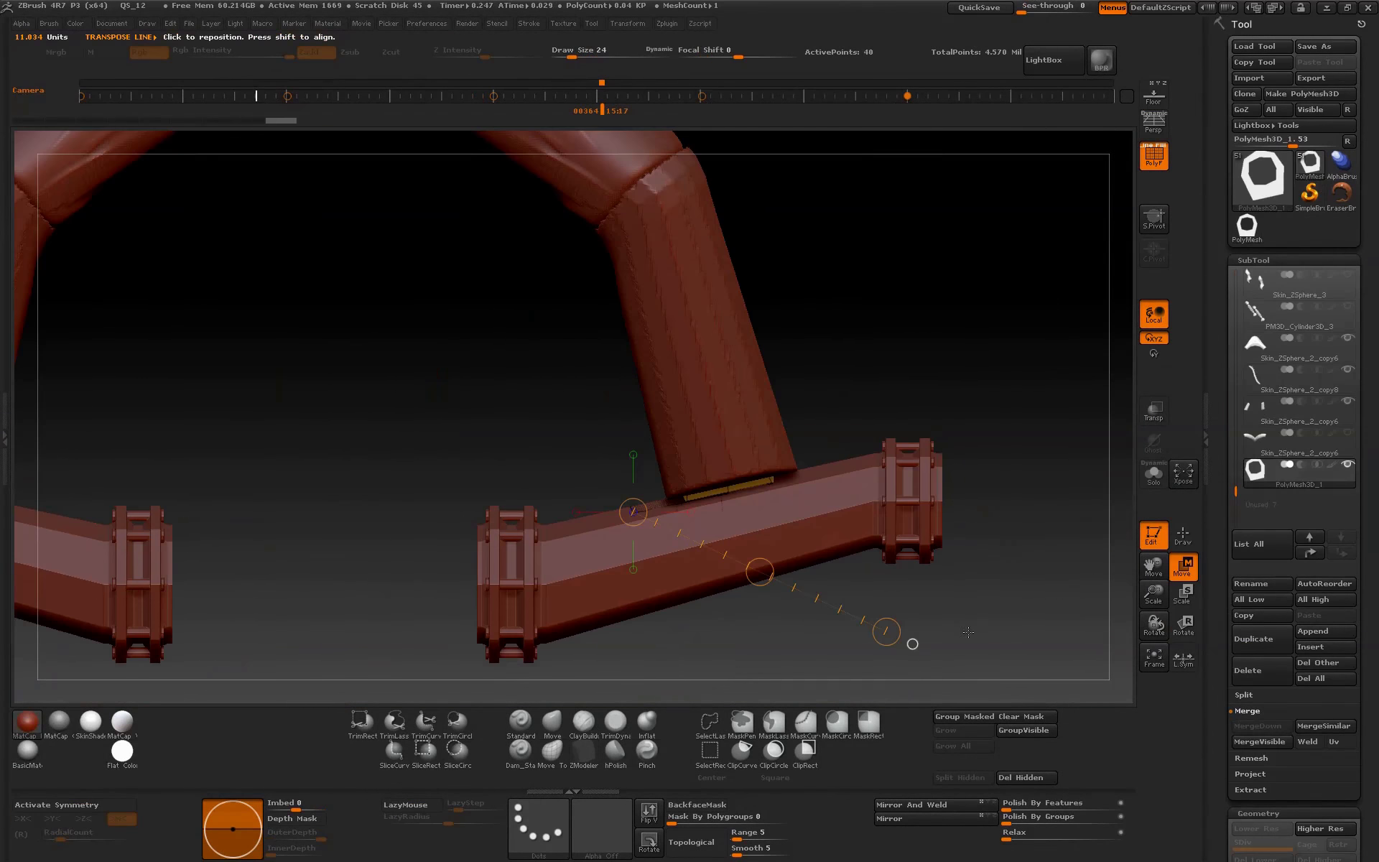
# - Turn the octagon ring upright, with the other pieces made see-through
pyautogui.moveTo(729, 496); pyautogui.dragTo(955, 666)
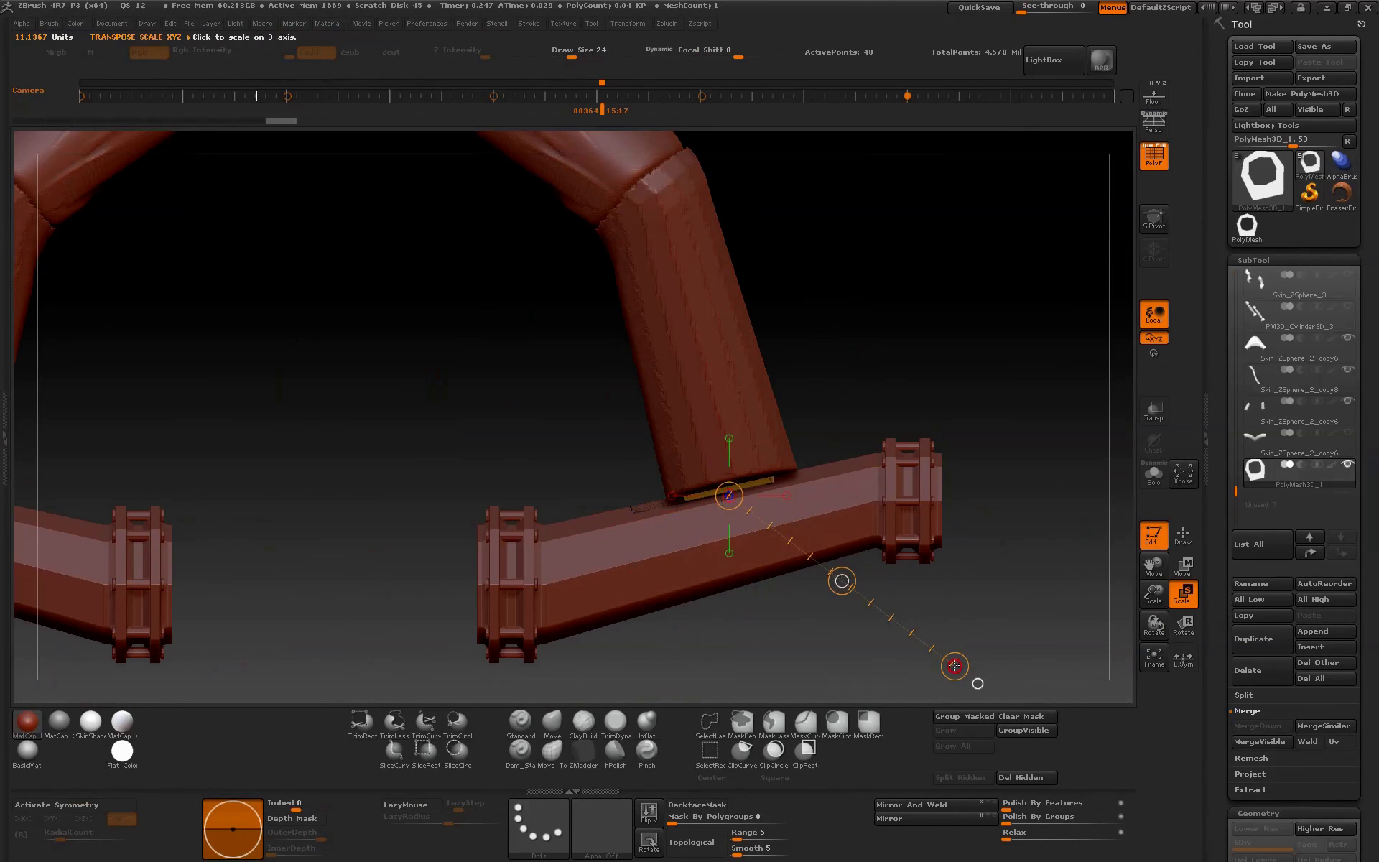
pyautogui.click(1155, 410)
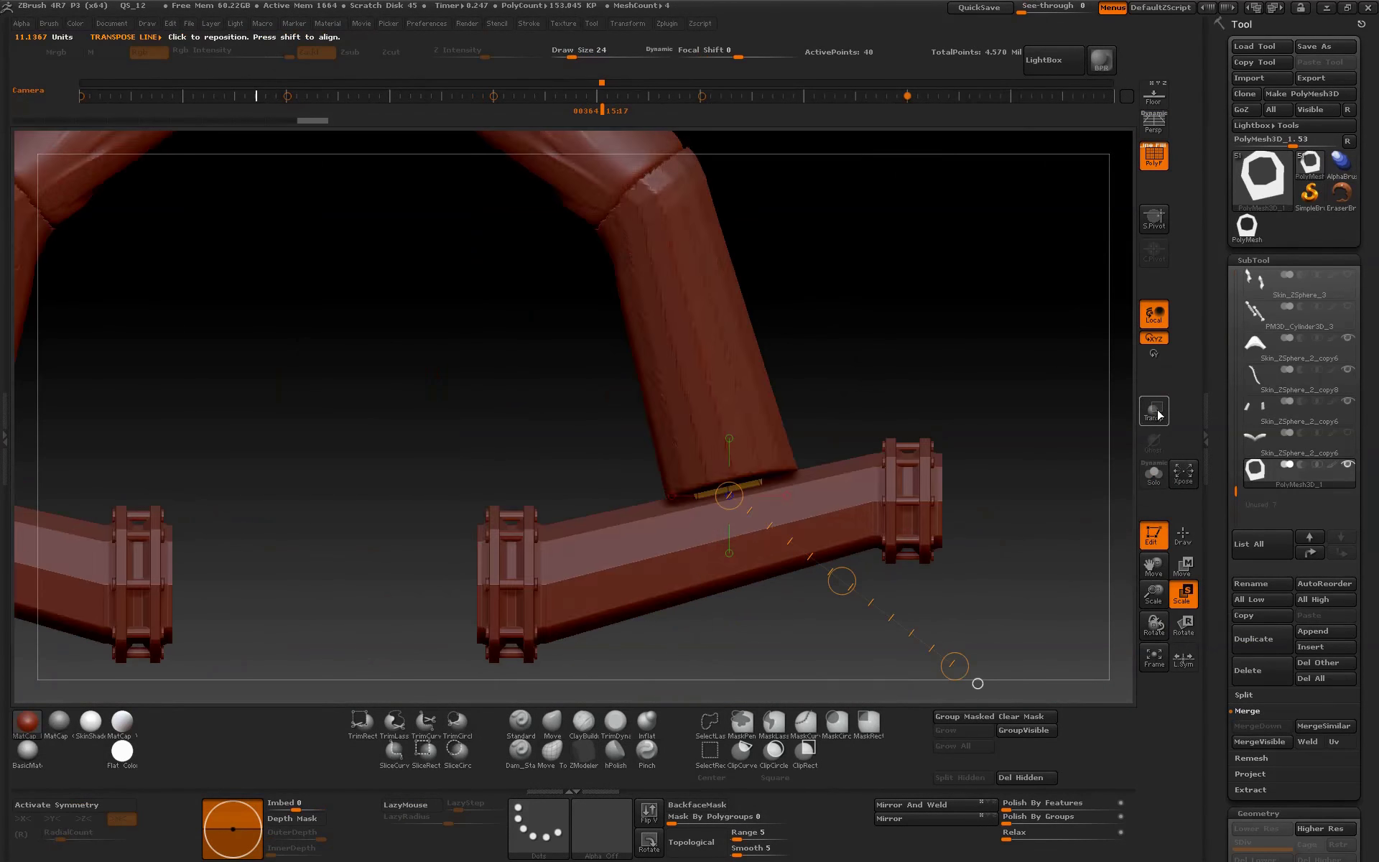
pyautogui.moveTo(955, 666)
pyautogui.mouseDown()
pyautogui.moveTo(844, 594)
pyautogui.moveTo(854, 622)
pyautogui.moveTo(840, 579)
pyautogui.moveTo(1060, 488)
pyautogui.moveTo(1018, 565)
pyautogui.mouseUp()
pyautogui.click(1181, 566)
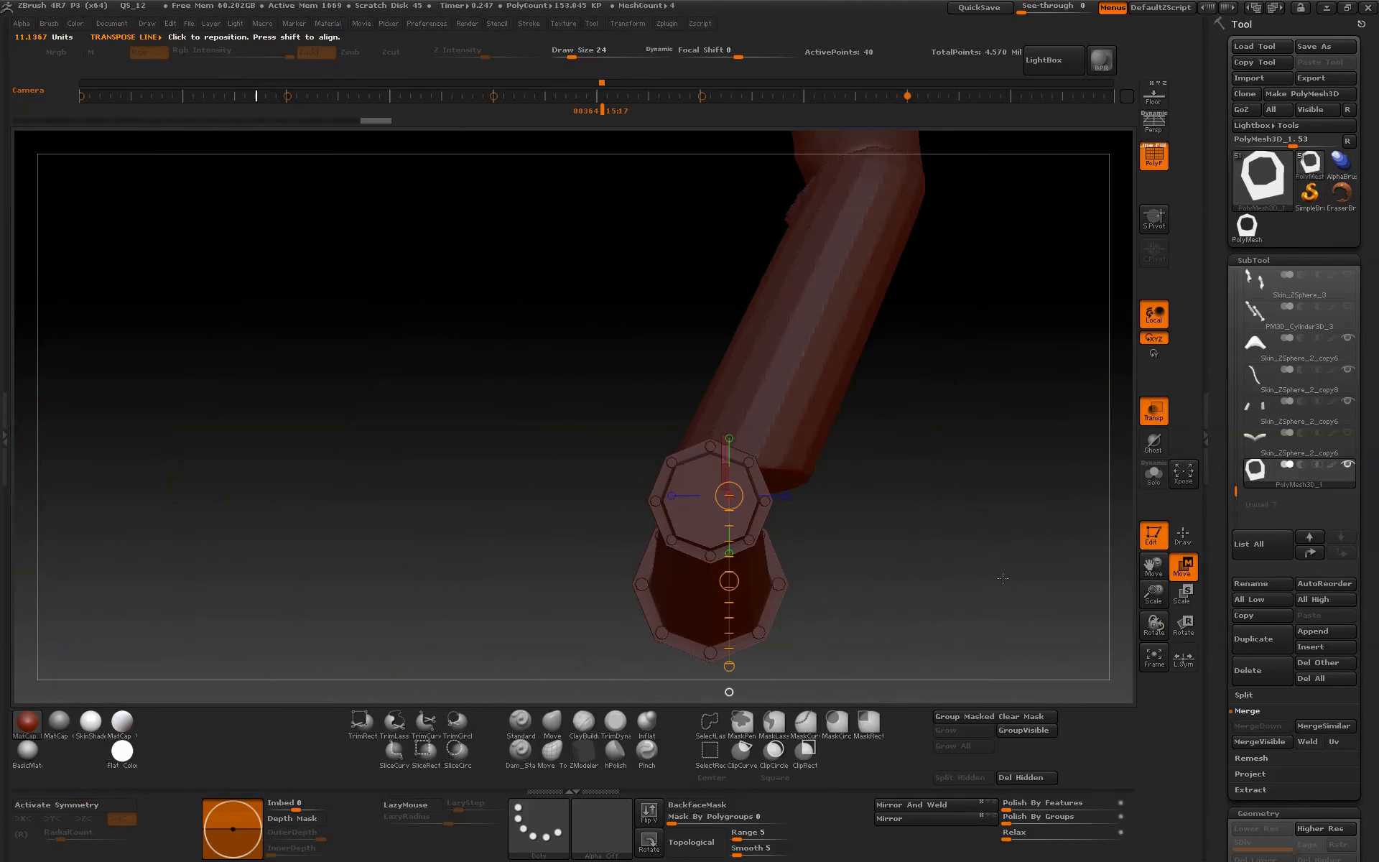
# - Reposition the ring onto the right axle strut where the leg meets it
pyautogui.moveTo(1153, 594); pyautogui.dragTo(1072, 607)
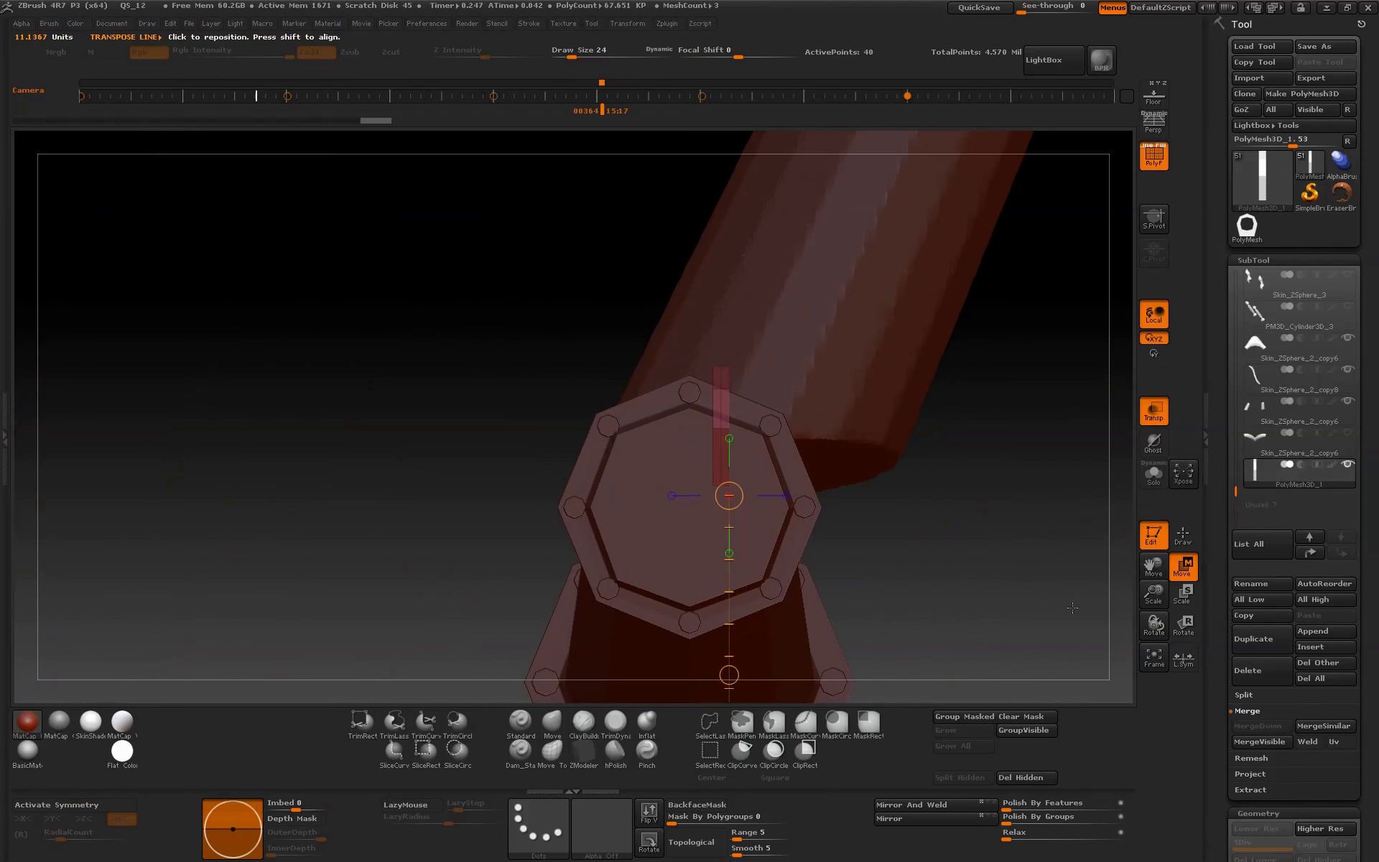
pyautogui.moveTo(733, 657)
pyautogui.mouseDown()
pyautogui.moveTo(804, 635)
pyautogui.moveTo(1048, 651)
pyautogui.mouseUp()
pyautogui.moveTo(722, 486)
pyautogui.mouseDown()
pyautogui.moveTo(960, 575)
pyautogui.moveTo(932, 611)
pyautogui.mouseUp()
pyautogui.press('r')
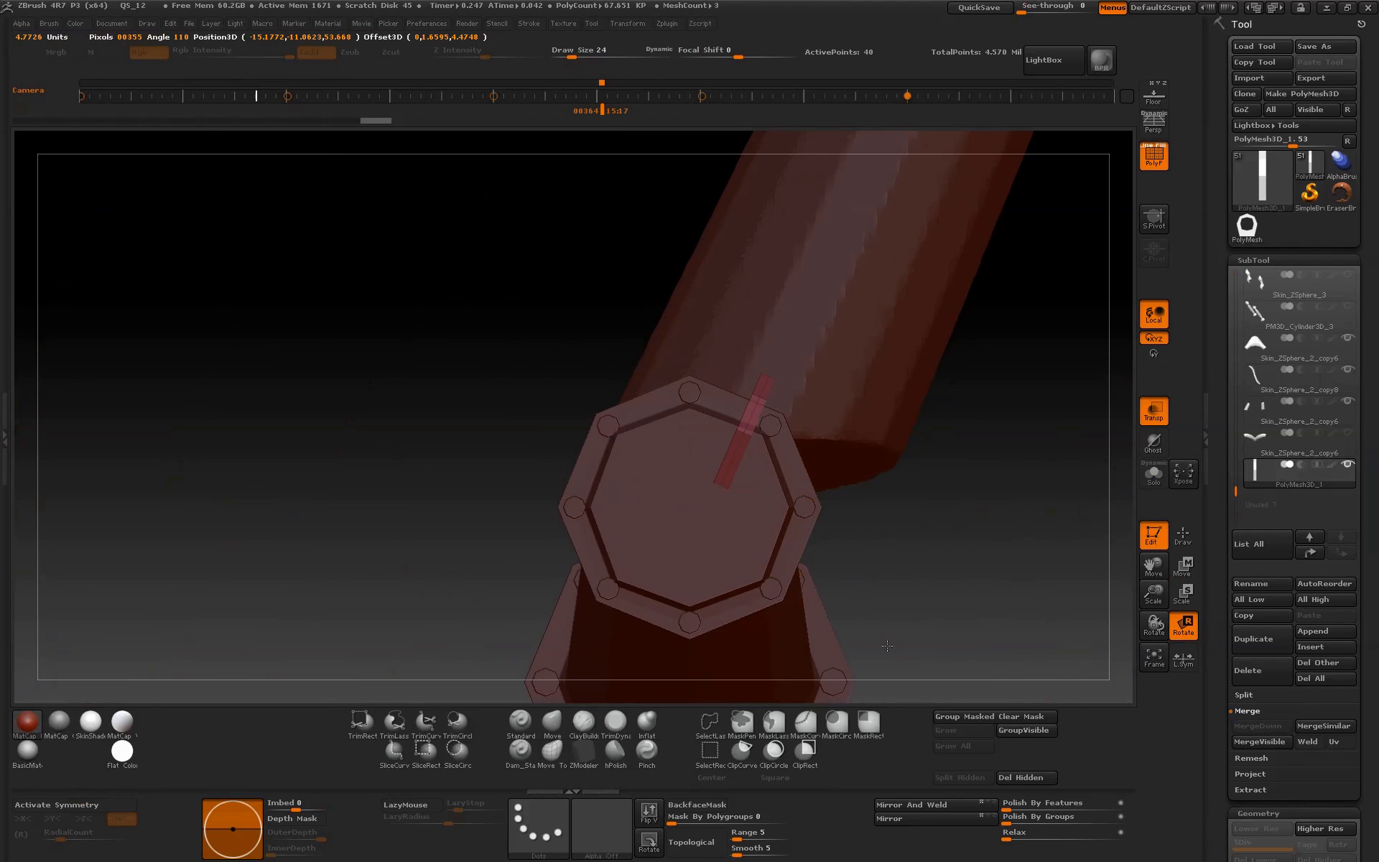
pyautogui.moveTo(1154, 594); pyautogui.dragTo(1120, 575)
pyautogui.moveTo(826, 575)
pyautogui.mouseDown()
pyautogui.moveTo(932, 569)
pyautogui.moveTo(953, 533)
pyautogui.mouseUp()
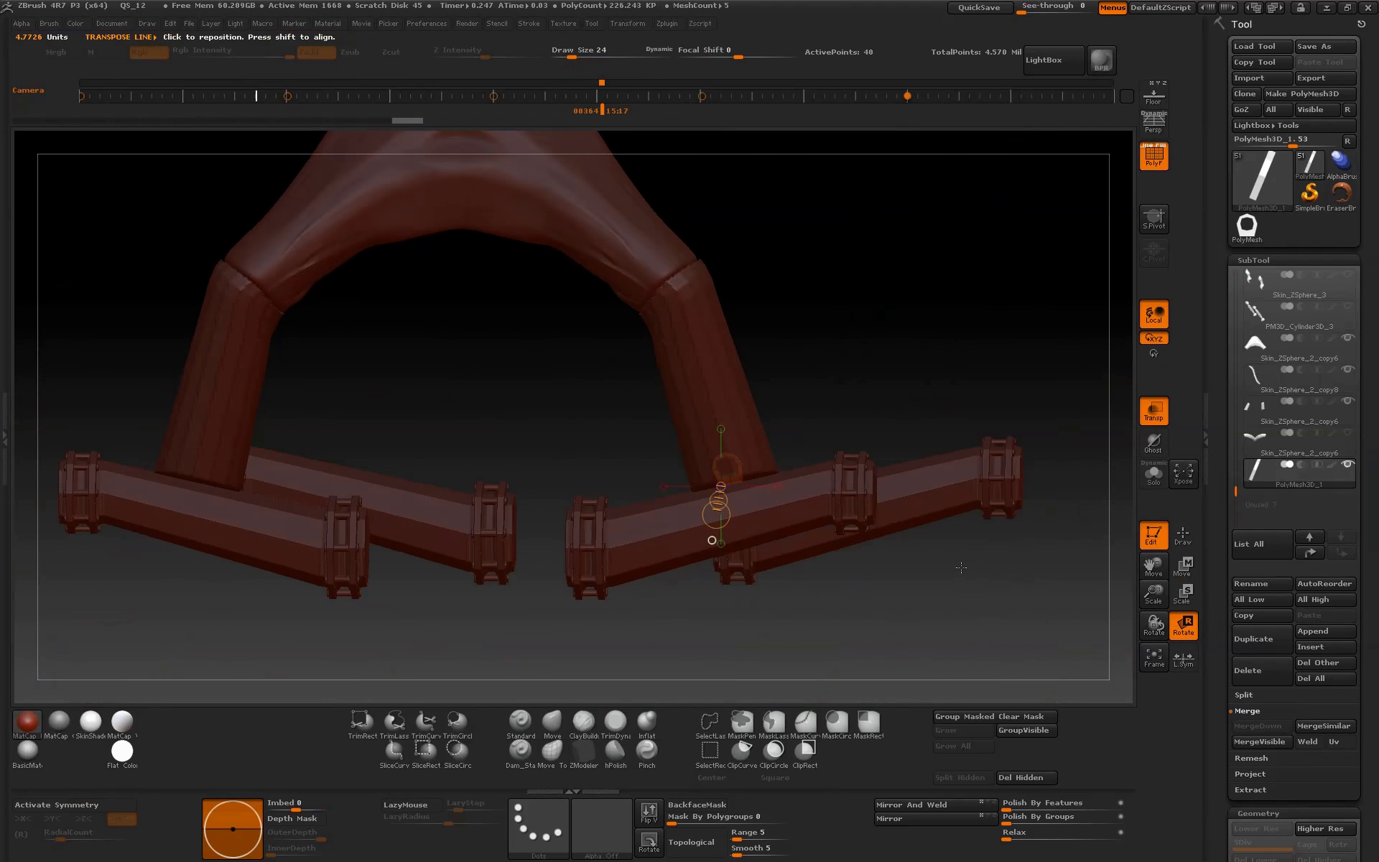
# - Delete the leg piece above the axle struts
pyautogui.moveTo(892, 355); pyautogui.dragTo(814, 368)
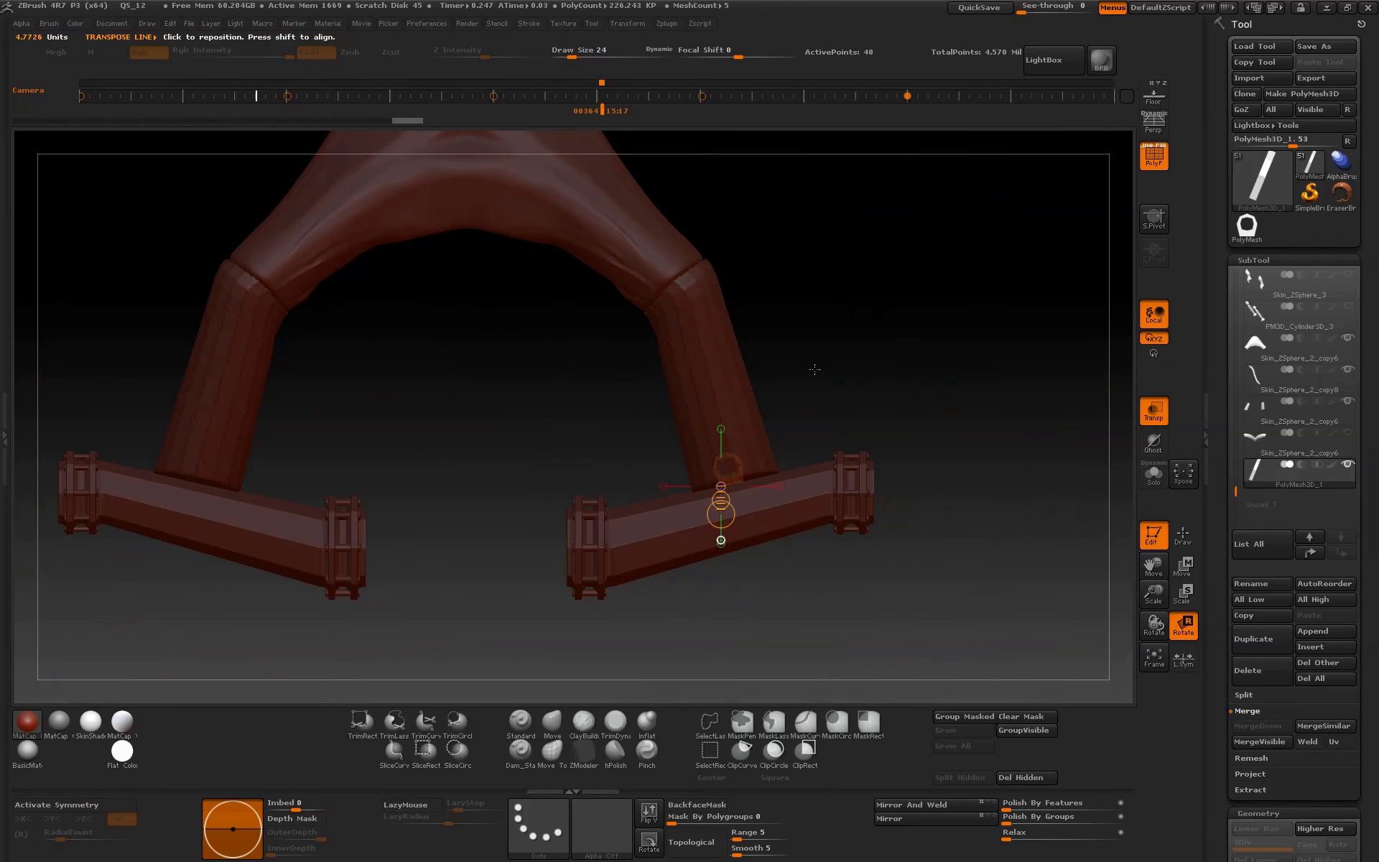
pyautogui.keyDown('alt'); pyautogui.click(743, 395); pyautogui.keyUp('alt')
pyautogui.click(1249, 670)
pyautogui.click(1108, 699)
pyautogui.moveTo(1073, 619); pyautogui.dragTo(957, 569)
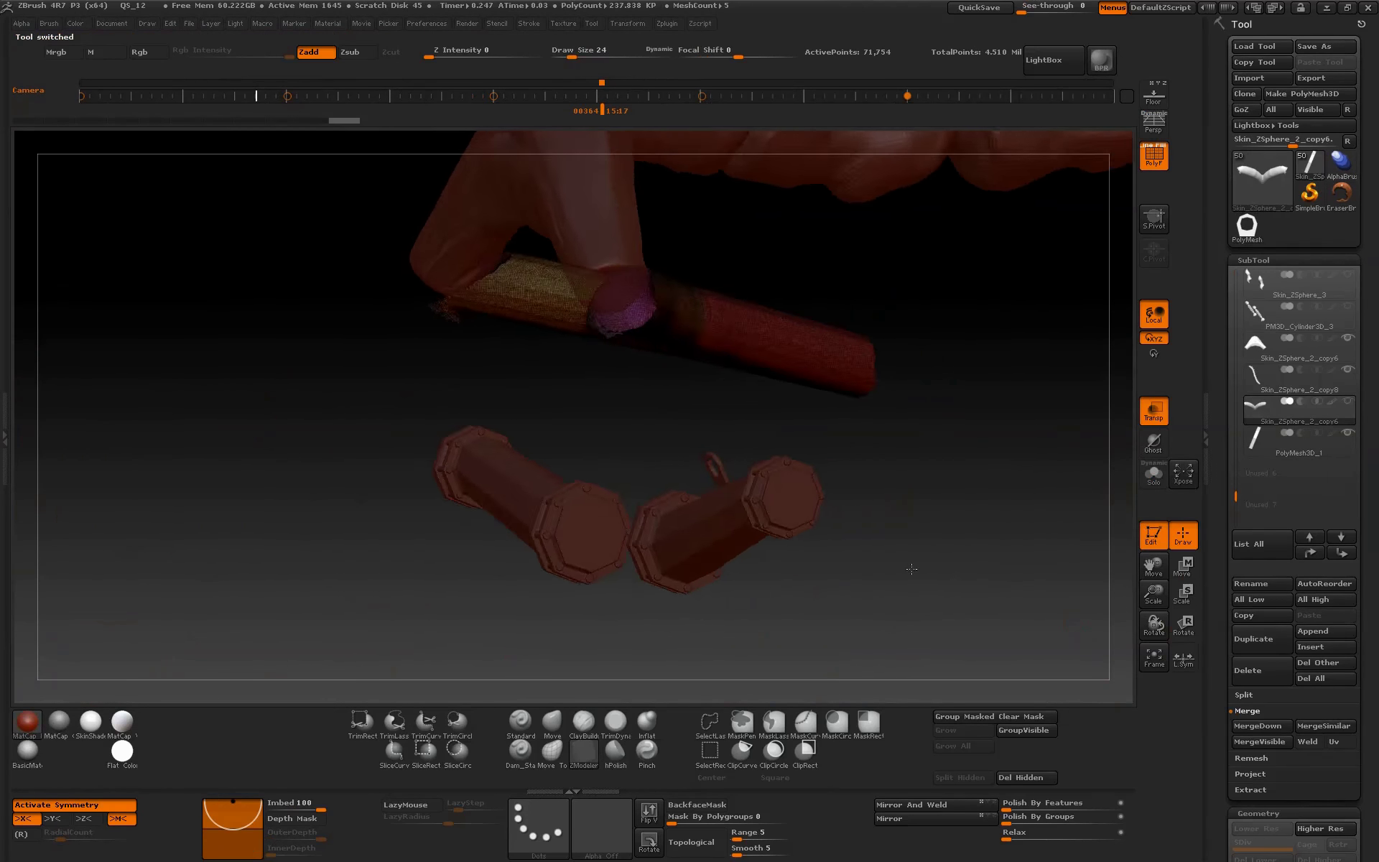
# - Duplicate the octagonal ring piece
pyautogui.keyDown('alt'); pyautogui.click(729, 474); pyautogui.keyUp('alt')
pyautogui.moveTo(761, 611); pyautogui.dragTo(1015, 587)
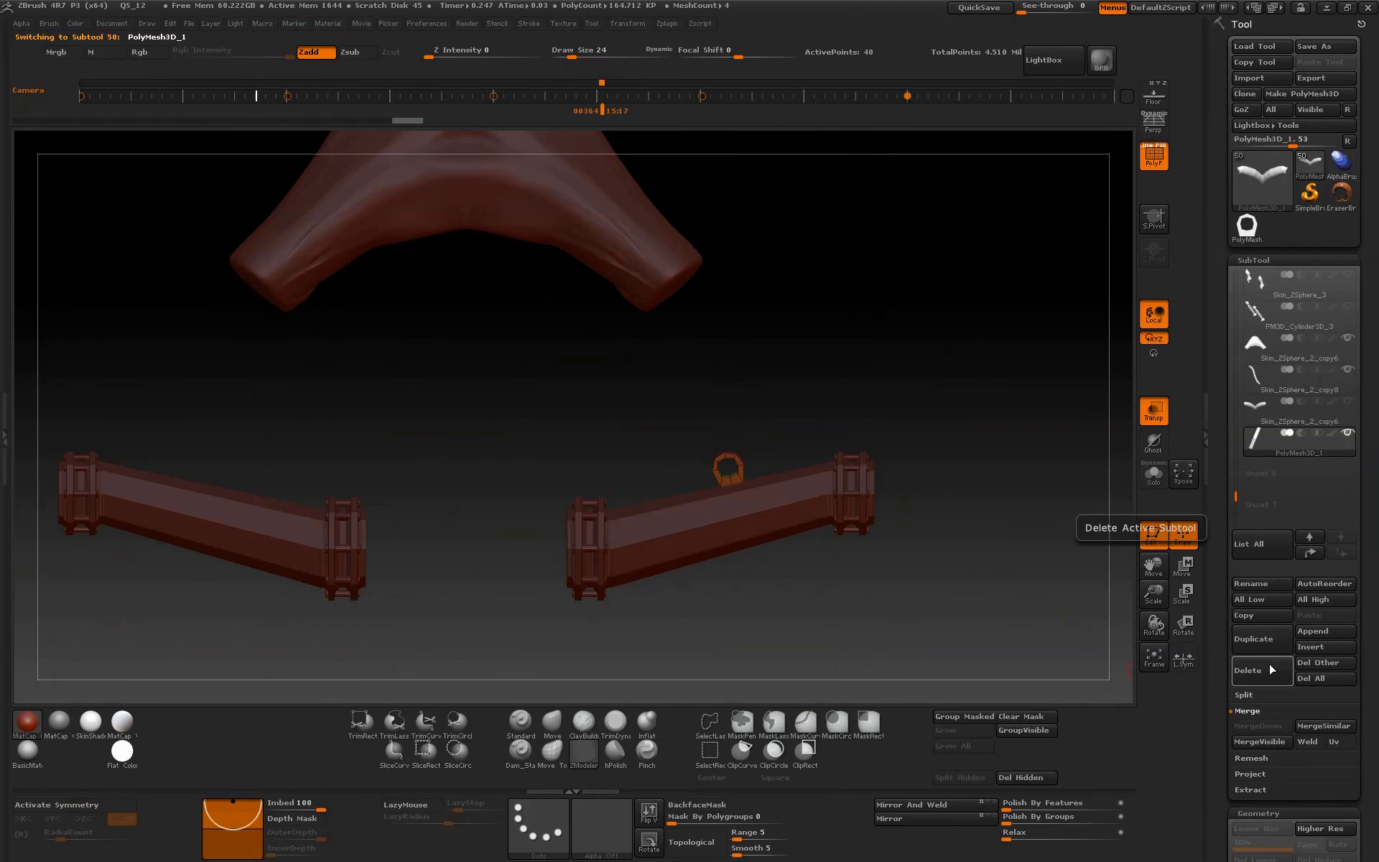
pyautogui.click(1253, 639)
pyautogui.moveTo(1063, 617)
pyautogui.mouseDown()
pyautogui.moveTo(992, 602)
pyautogui.moveTo(1013, 609)
pyautogui.mouseUp()
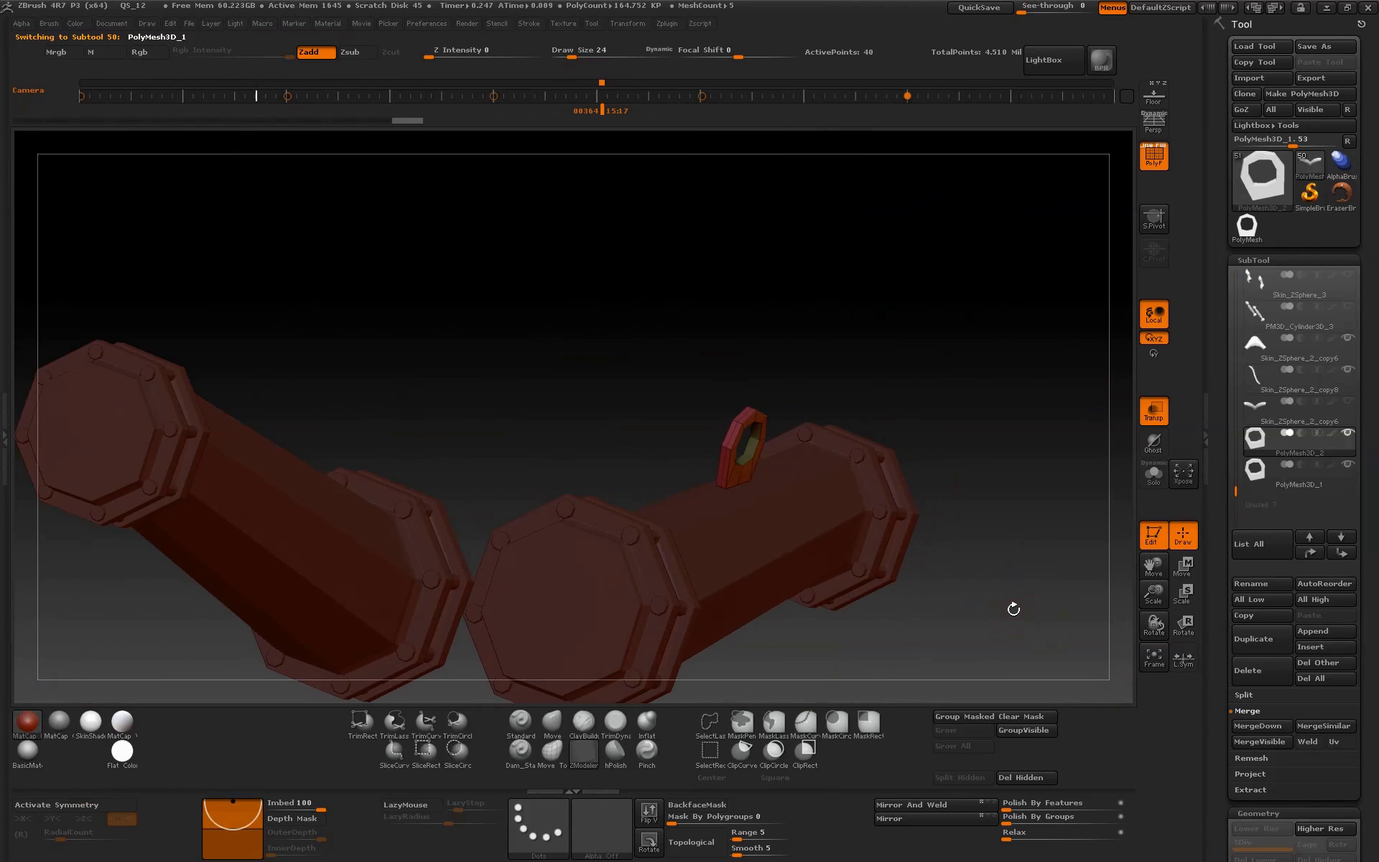
# - Rotate the second ring upright about a pivot at its bottom end
pyautogui.click(1187, 631)
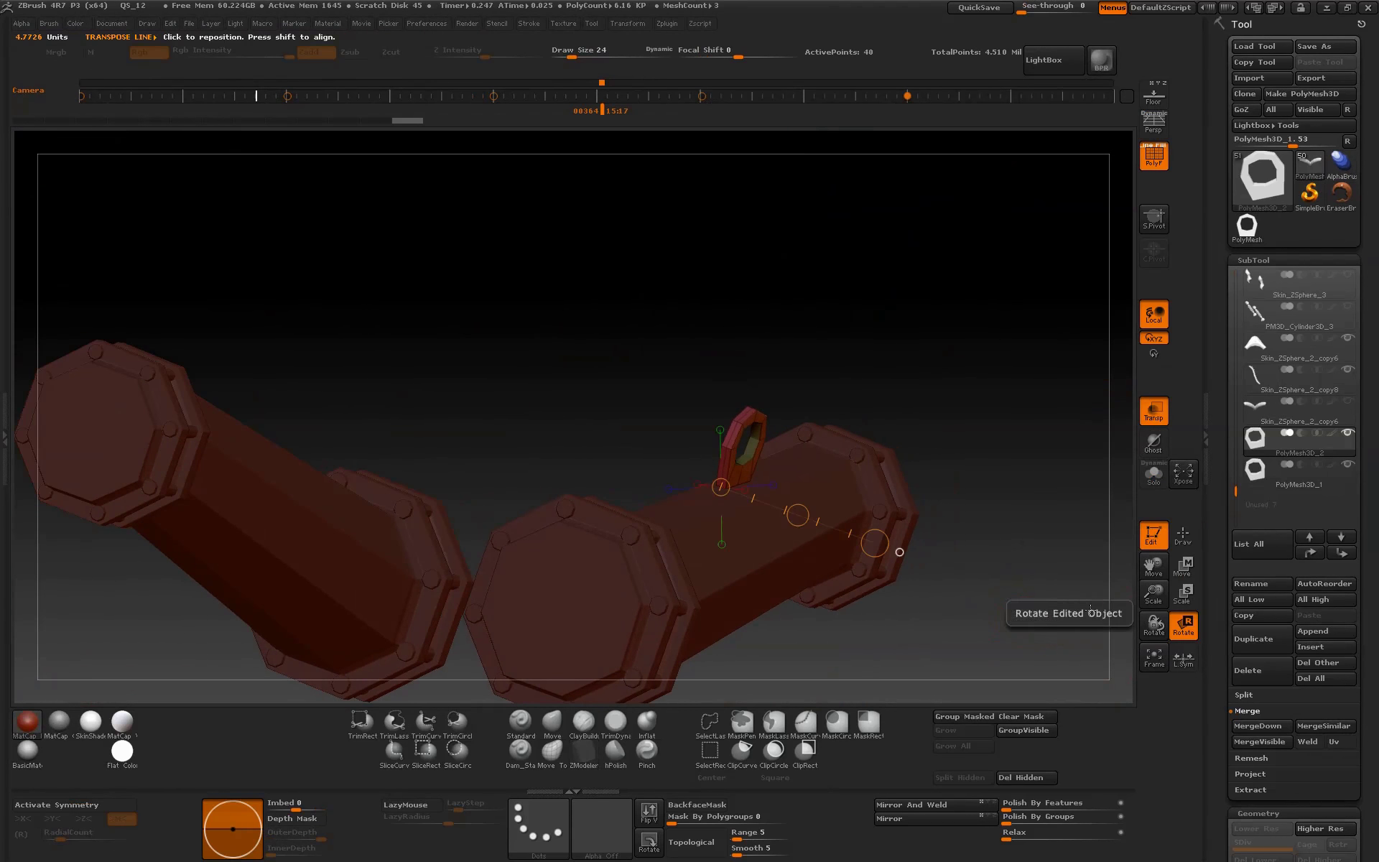
pyautogui.moveTo(1013, 603); pyautogui.dragTo(948, 601)
pyautogui.click(1154, 655)
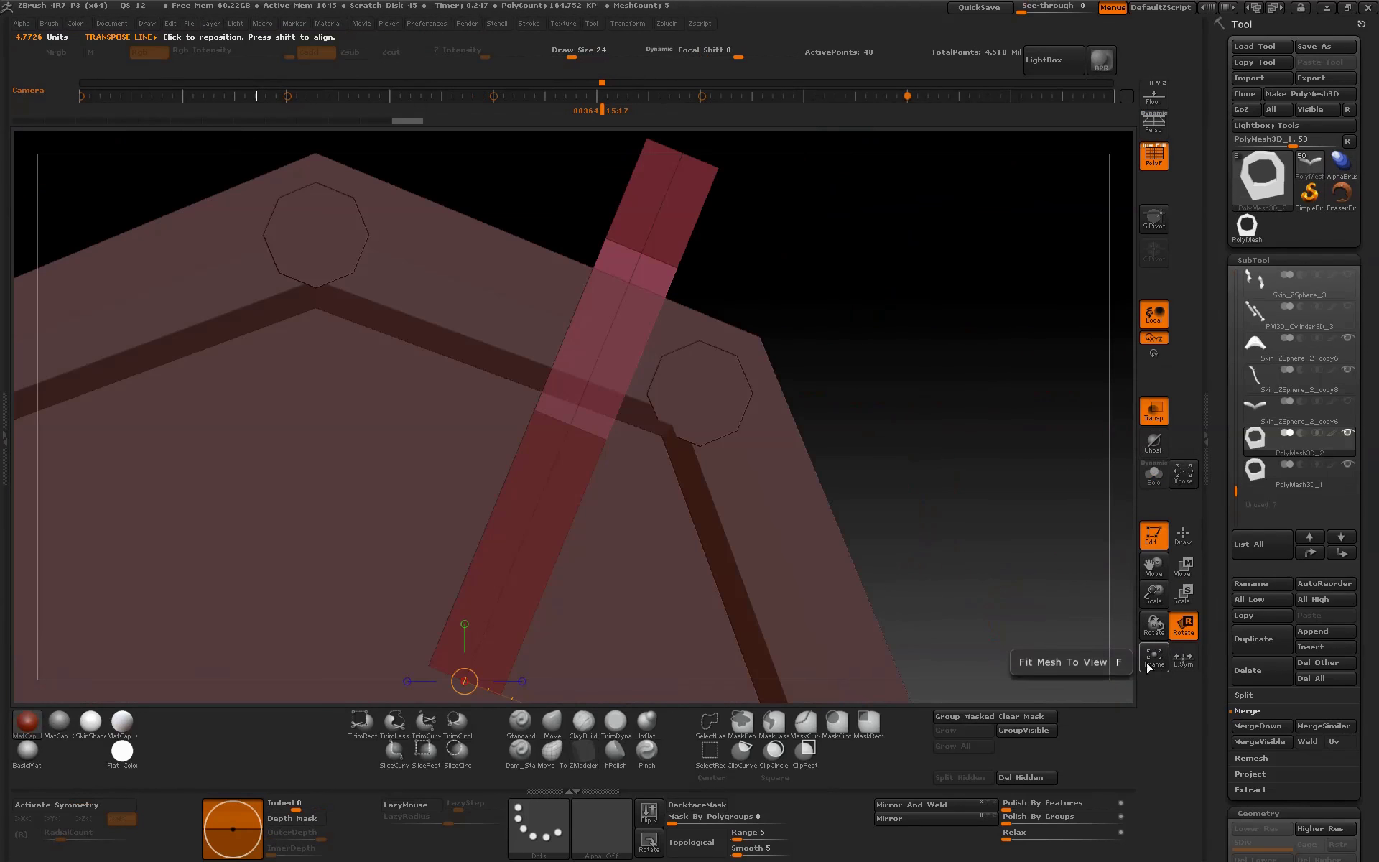
pyautogui.moveTo(612, 364); pyautogui.dragTo(807, 388)
pyautogui.moveTo(489, 565); pyautogui.dragTo(530, 583)
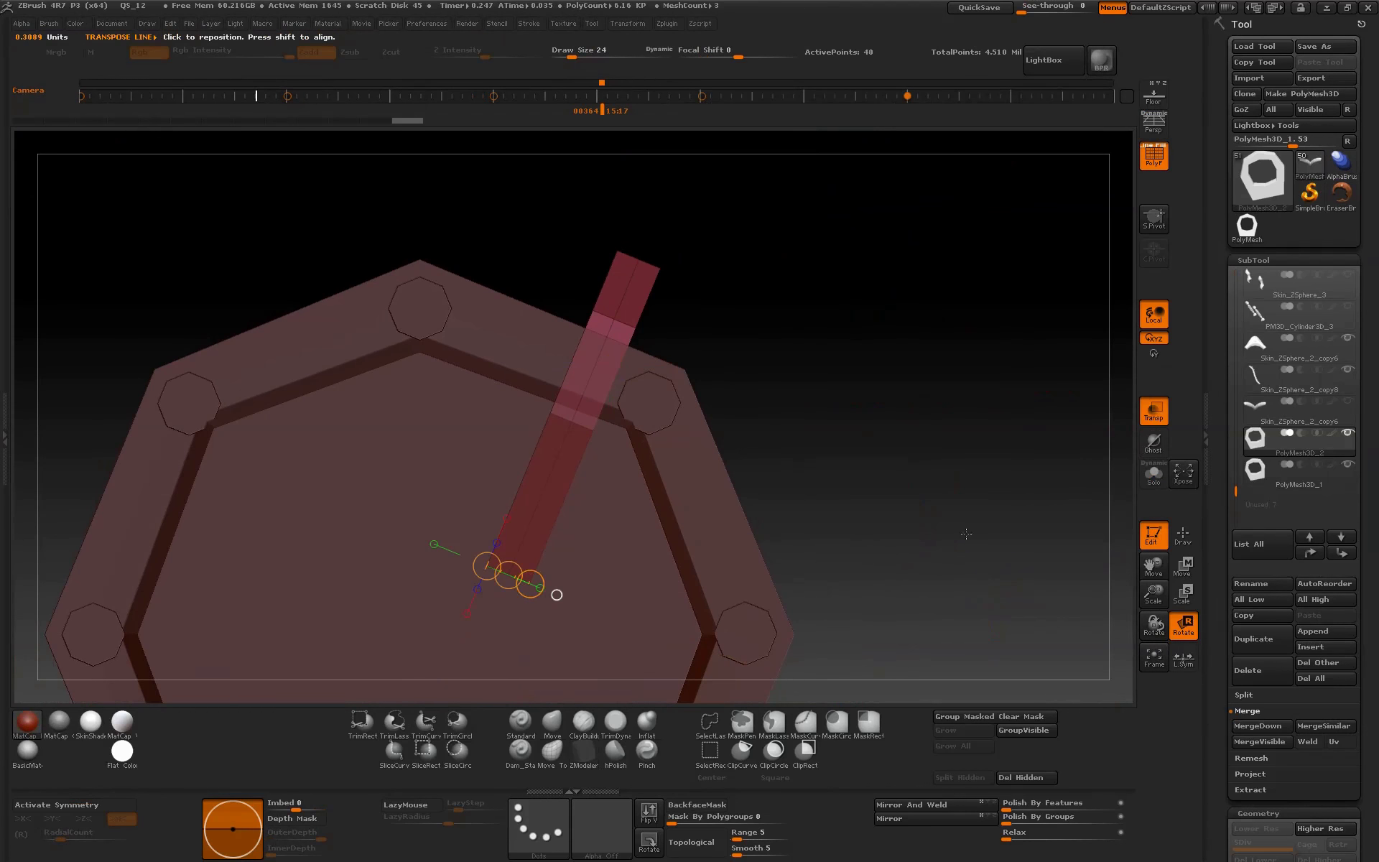
pyautogui.press('r')
pyautogui.moveTo(530, 583); pyautogui.dragTo(365, 617)
pyautogui.moveTo(349, 548); pyautogui.dragTo(351, 540)
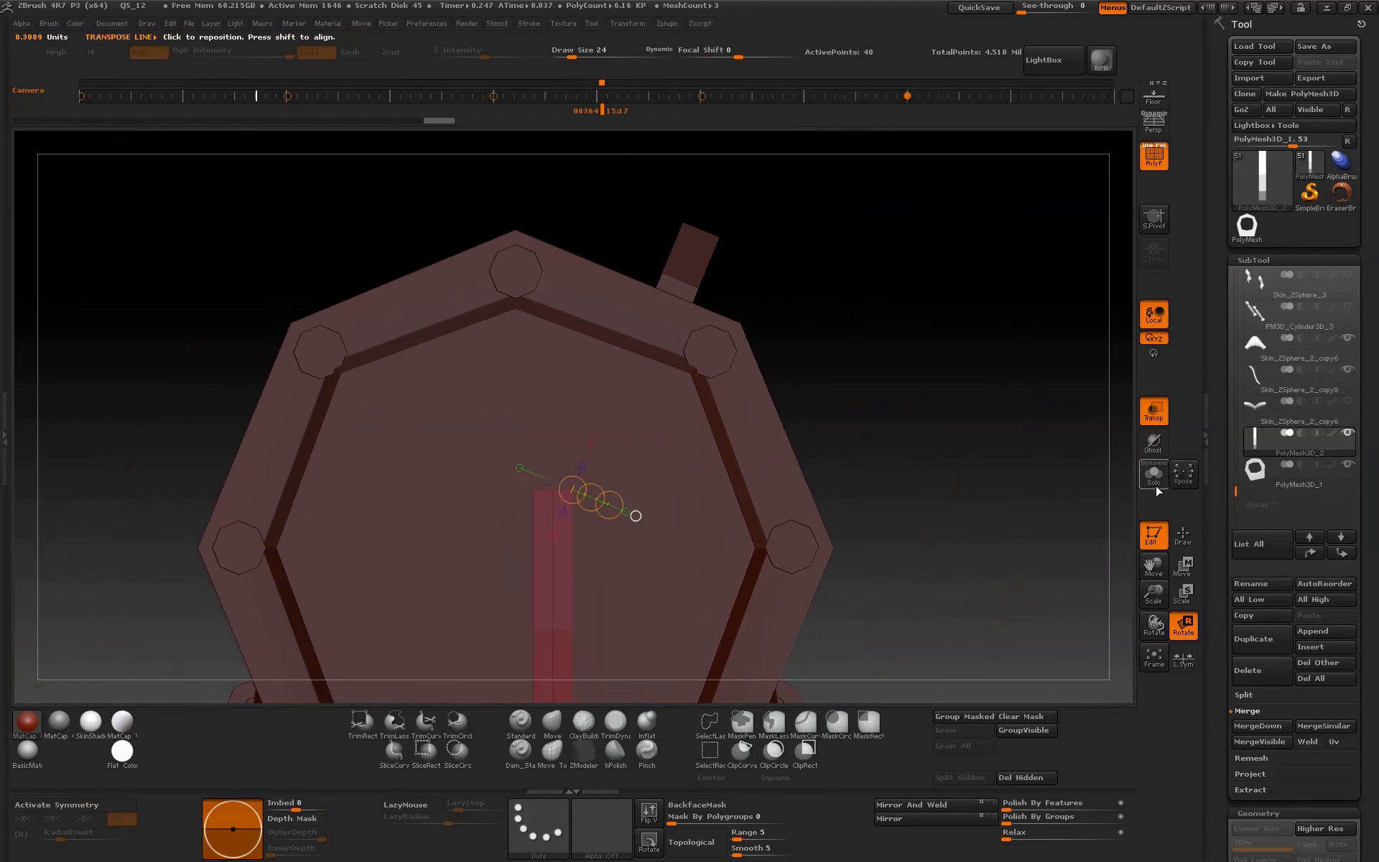
# - With Ghost on, slide and spin the second ring to interlock with the first
pyautogui.click(1154, 441)
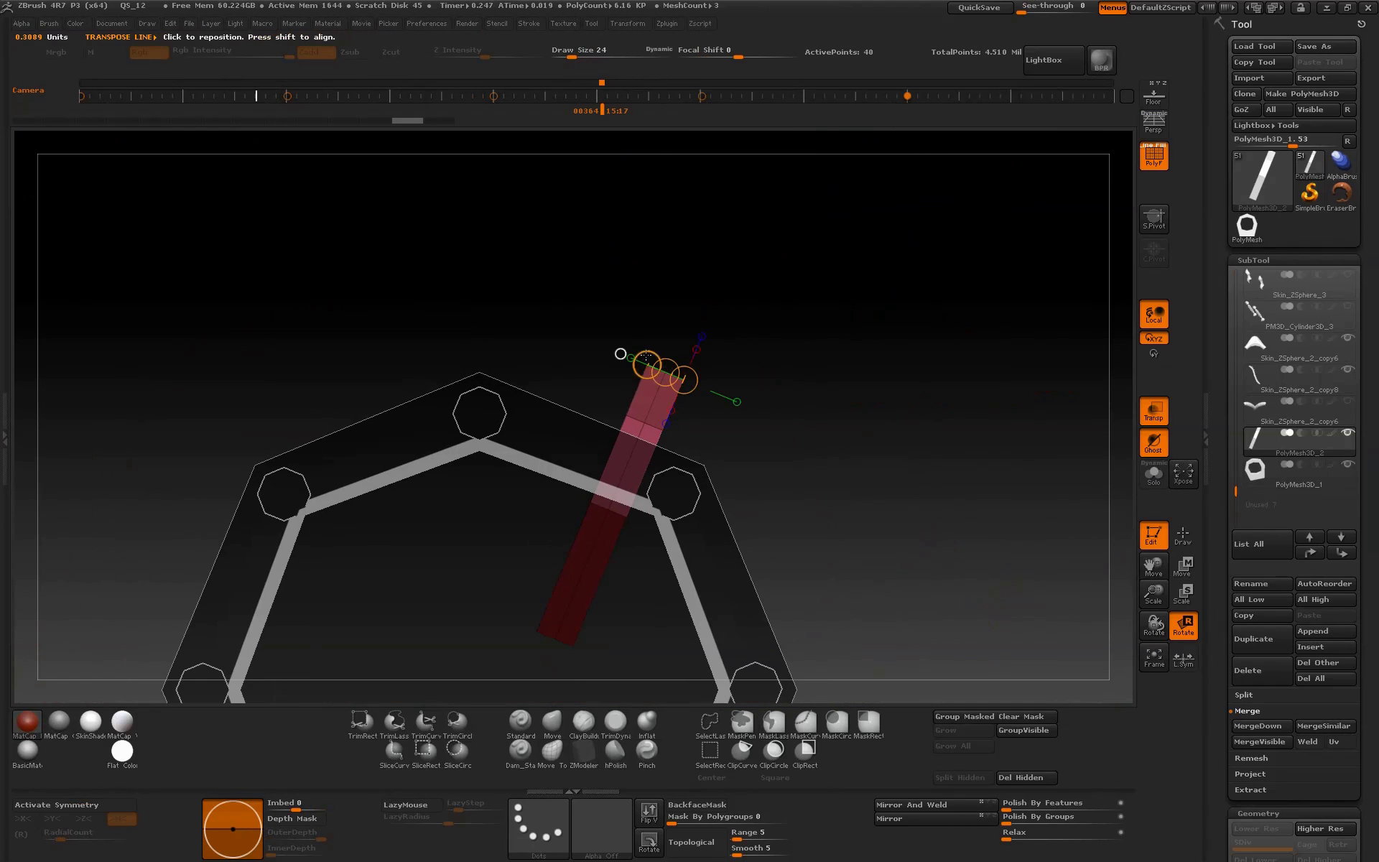
pyautogui.moveTo(646, 355); pyautogui.dragTo(754, 409)
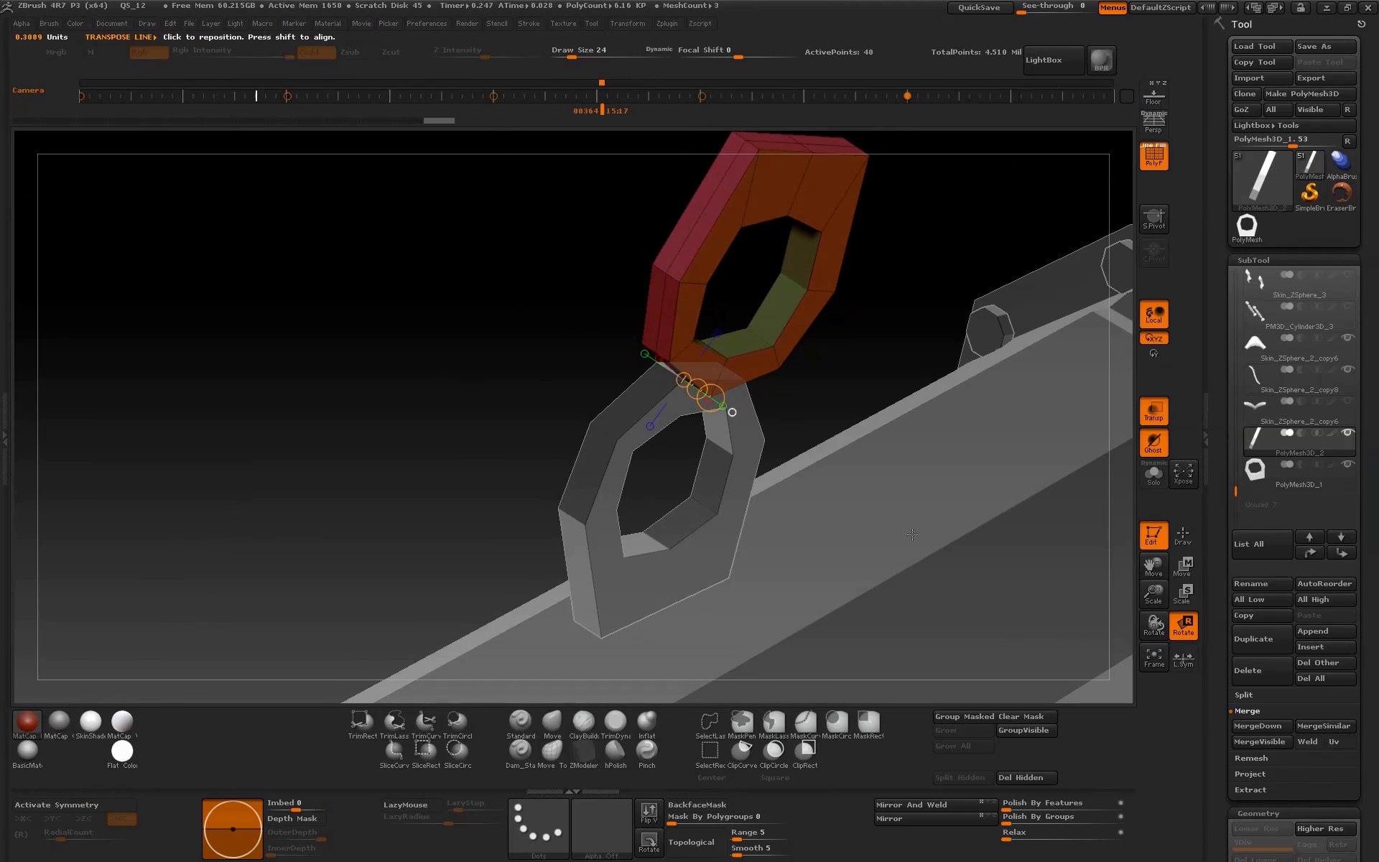
pyautogui.moveTo(912, 535); pyautogui.dragTo(775, 390)
pyautogui.moveTo(683, 388); pyautogui.dragTo(683, 445)
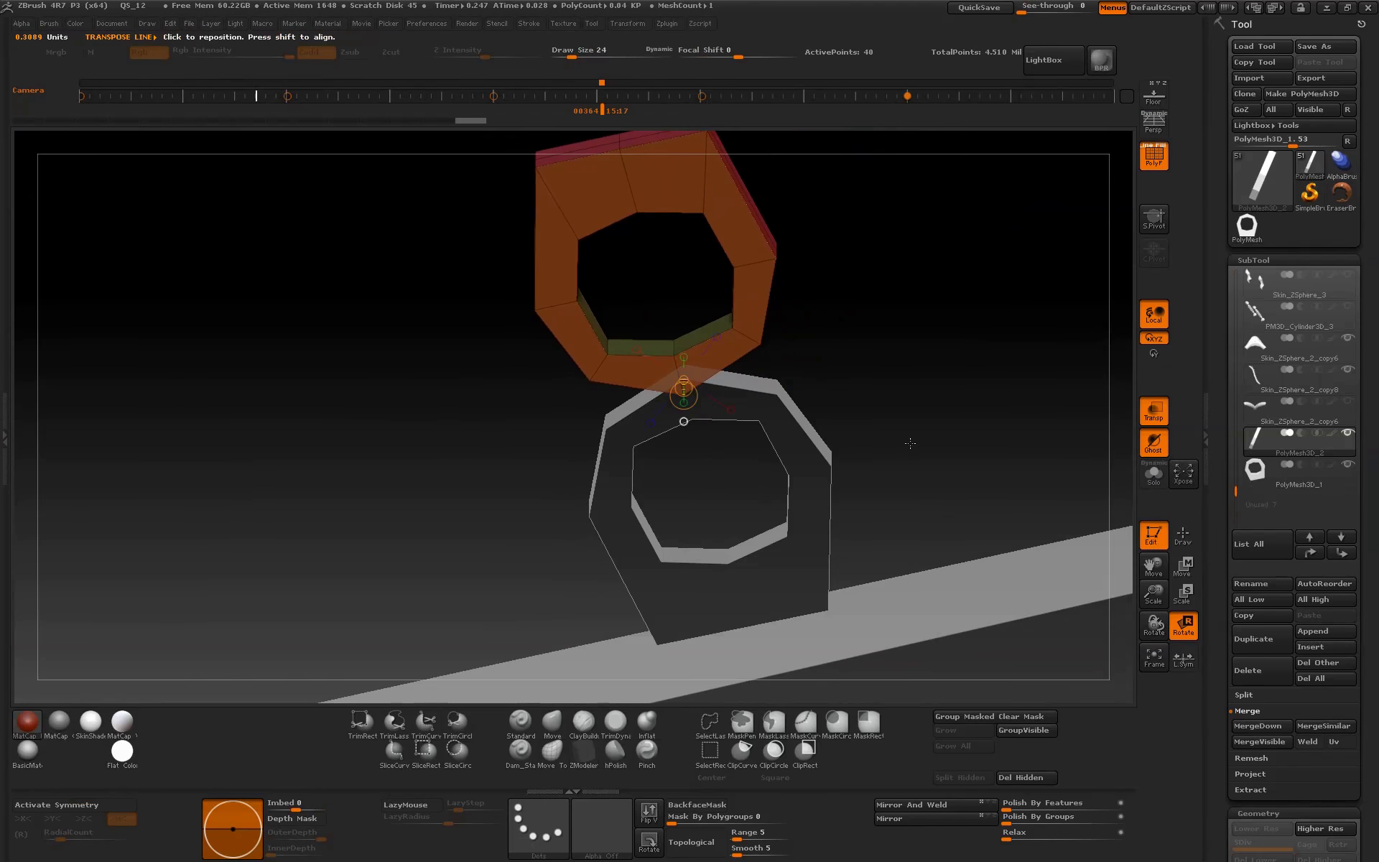
pyautogui.moveTo(1153, 594)
pyautogui.mouseDown()
pyautogui.moveTo(1142, 575)
pyautogui.moveTo(1145, 605)
pyautogui.moveTo(967, 530)
pyautogui.mouseUp()
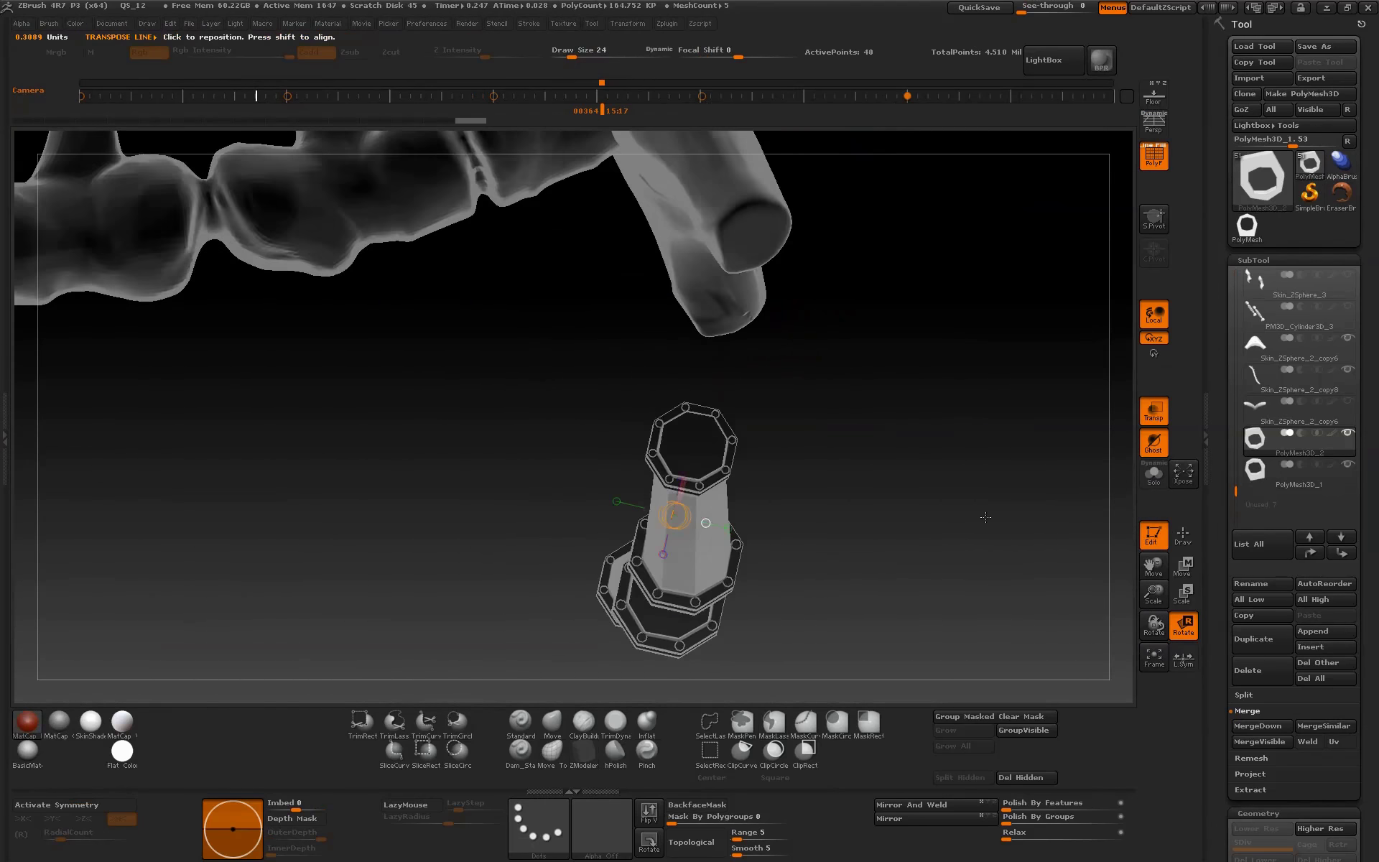
# - Move the duplicate ring up to the fingertip of the wing-like limb
pyautogui.moveTo(794, 495); pyautogui.dragTo(714, 337)
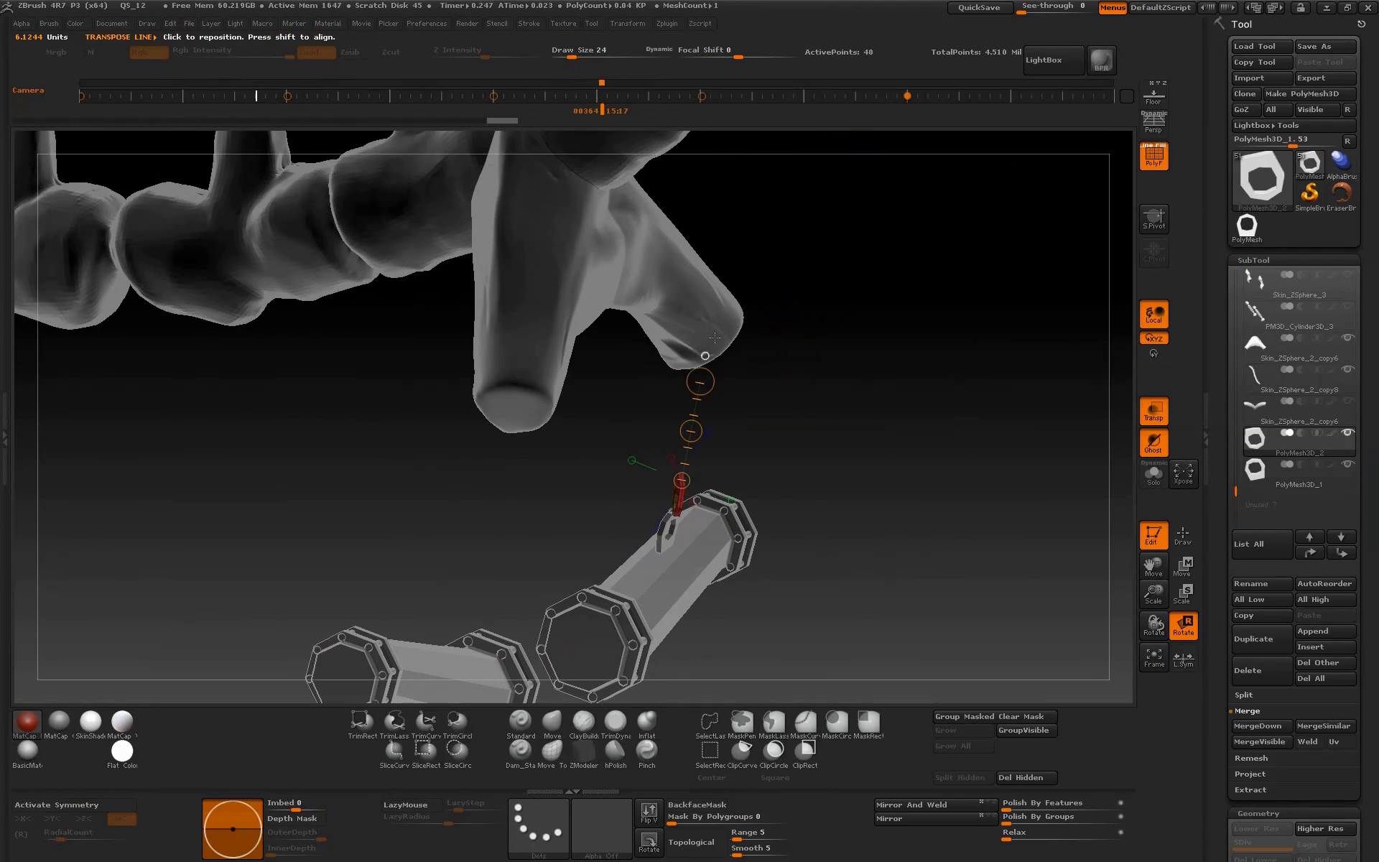
pyautogui.click(1181, 564)
pyautogui.moveTo(691, 431); pyautogui.dragTo(719, 343)
pyautogui.moveTo(736, 268); pyautogui.dragTo(666, 408)
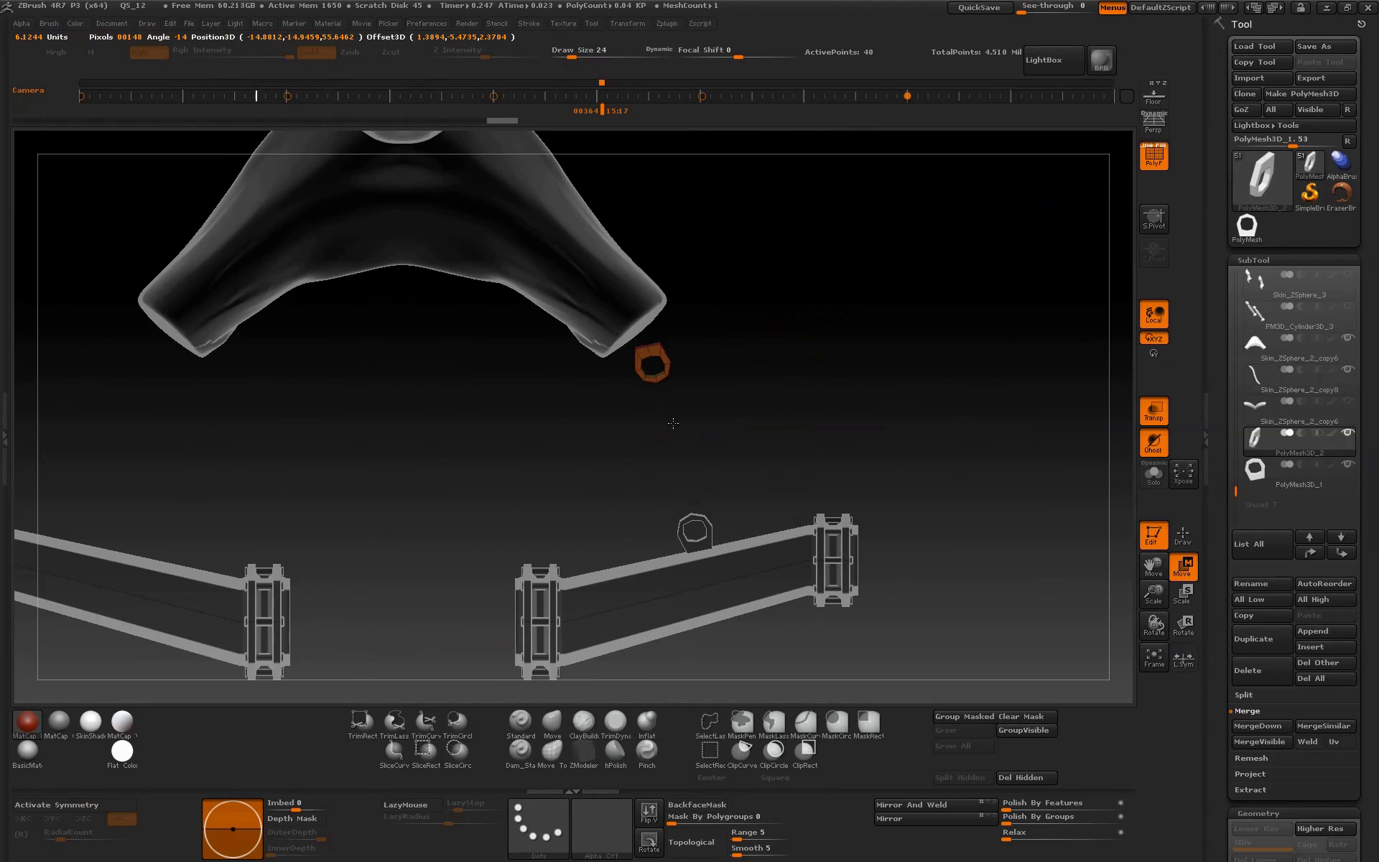
pyautogui.moveTo(1117, 561); pyautogui.dragTo(946, 584)
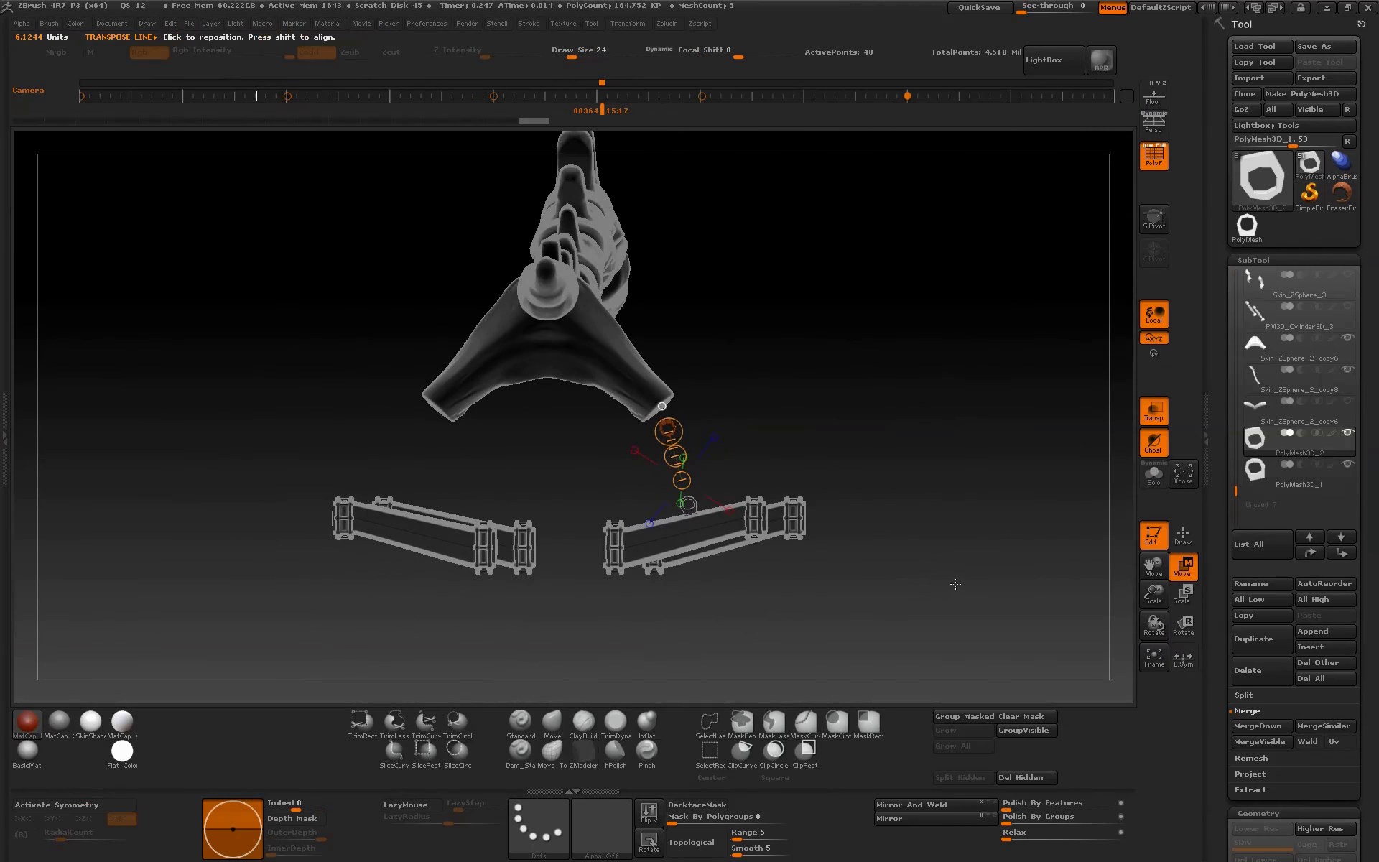
pyautogui.moveTo(1153, 592); pyautogui.dragTo(645, 330)
# - Select the wing limb, restore solid display, hide the wireframe and pick the Move brush
pyautogui.keyDown('alt'); pyautogui.click(645, 329); pyautogui.keyUp('alt')
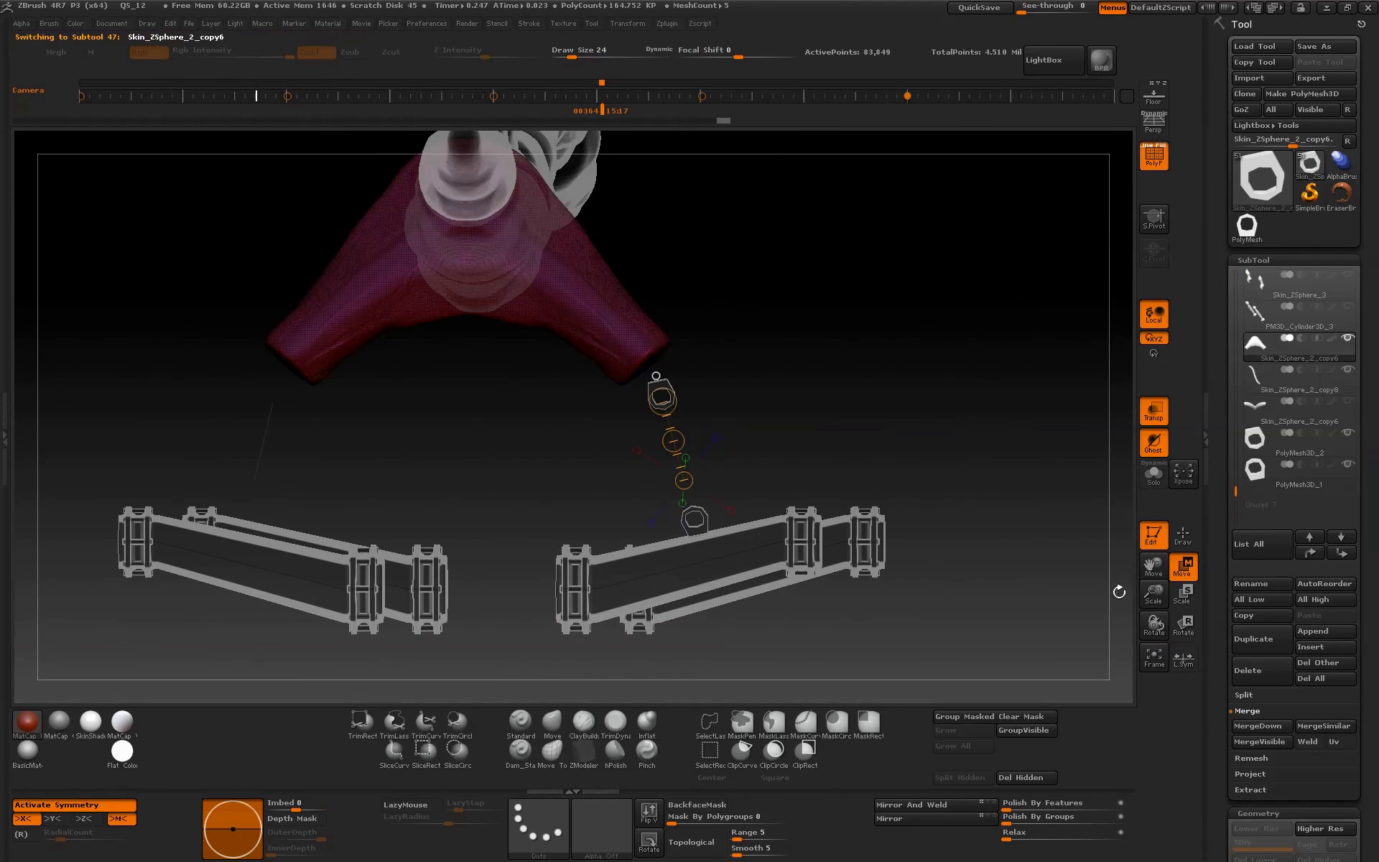
pyautogui.click(1183, 535)
pyautogui.click(1153, 410)
pyautogui.moveTo(1136, 434); pyautogui.dragTo(1127, 268)
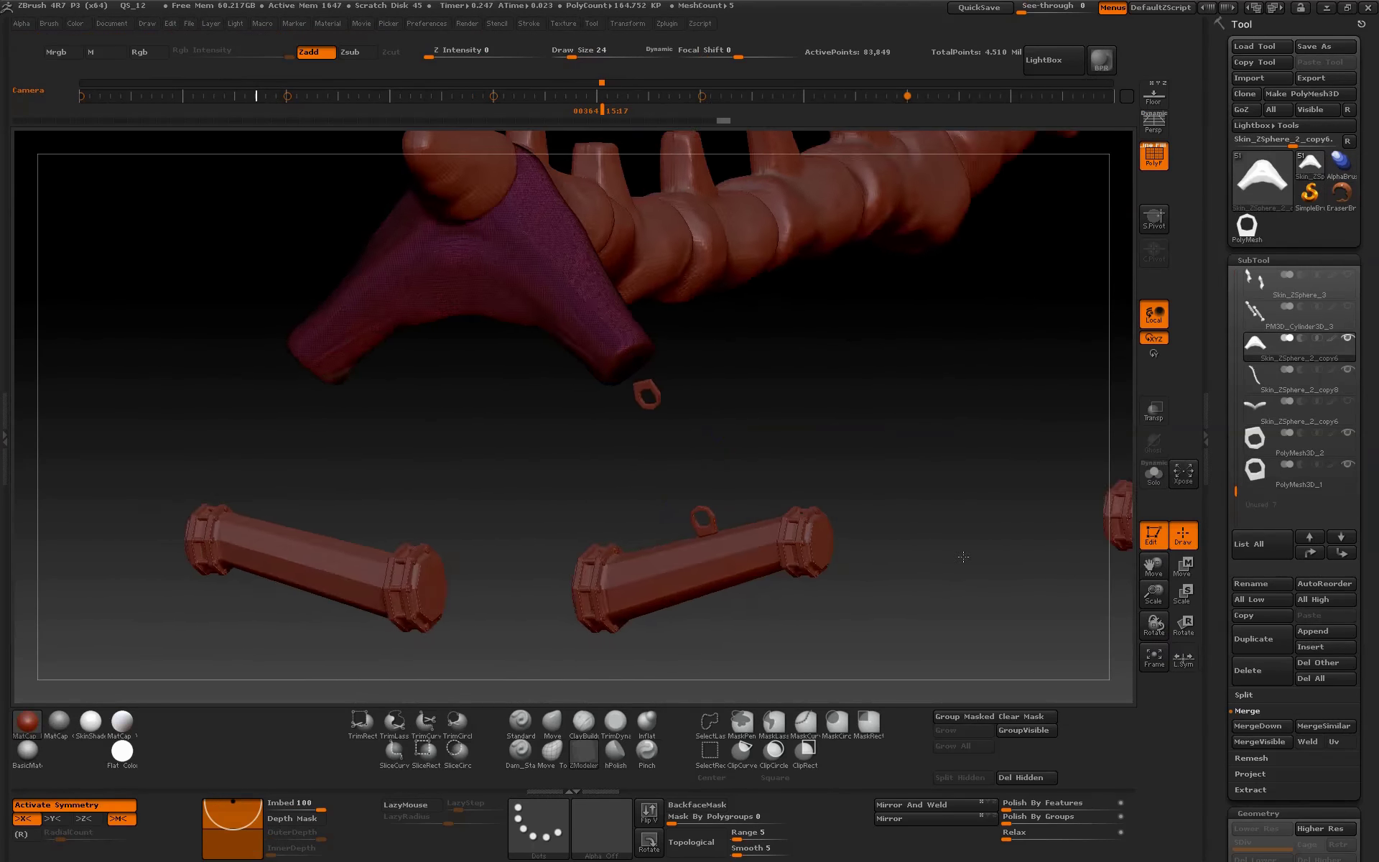
pyautogui.hotkey('shift', 'f')
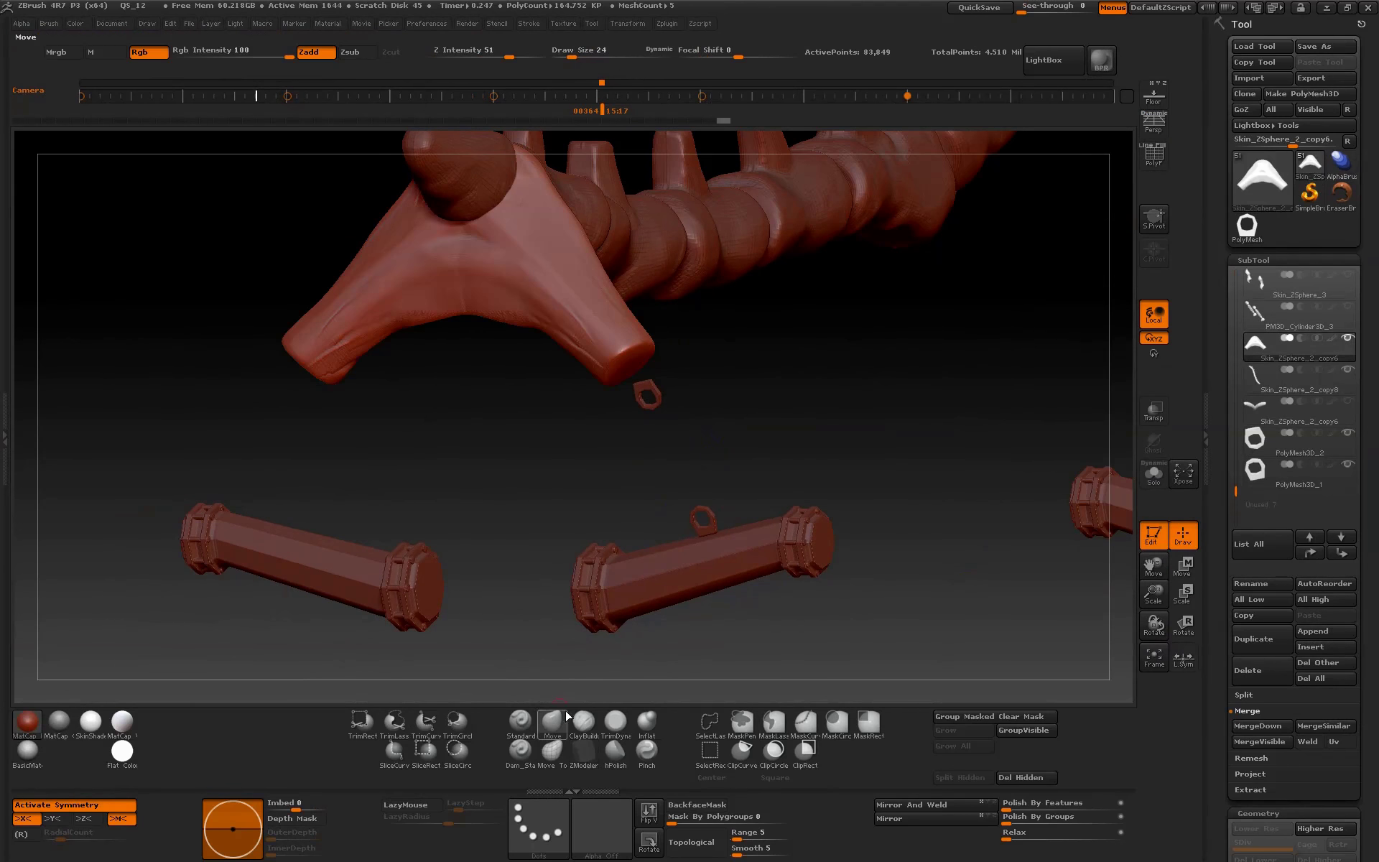
pyautogui.press('b')
pyautogui.press('m')
pyautogui.press('v')
pyautogui.moveTo(969, 503)
pyautogui.mouseDown()
pyautogui.moveTo(806, 472)
pyautogui.moveTo(839, 468)
pyautogui.moveTo(709, 416)
pyautogui.mouseUp()
# - Orbit around the limb tip to inspect the ring from the side
pyautogui.moveTo(610, 507); pyautogui.dragTo(668, 409)
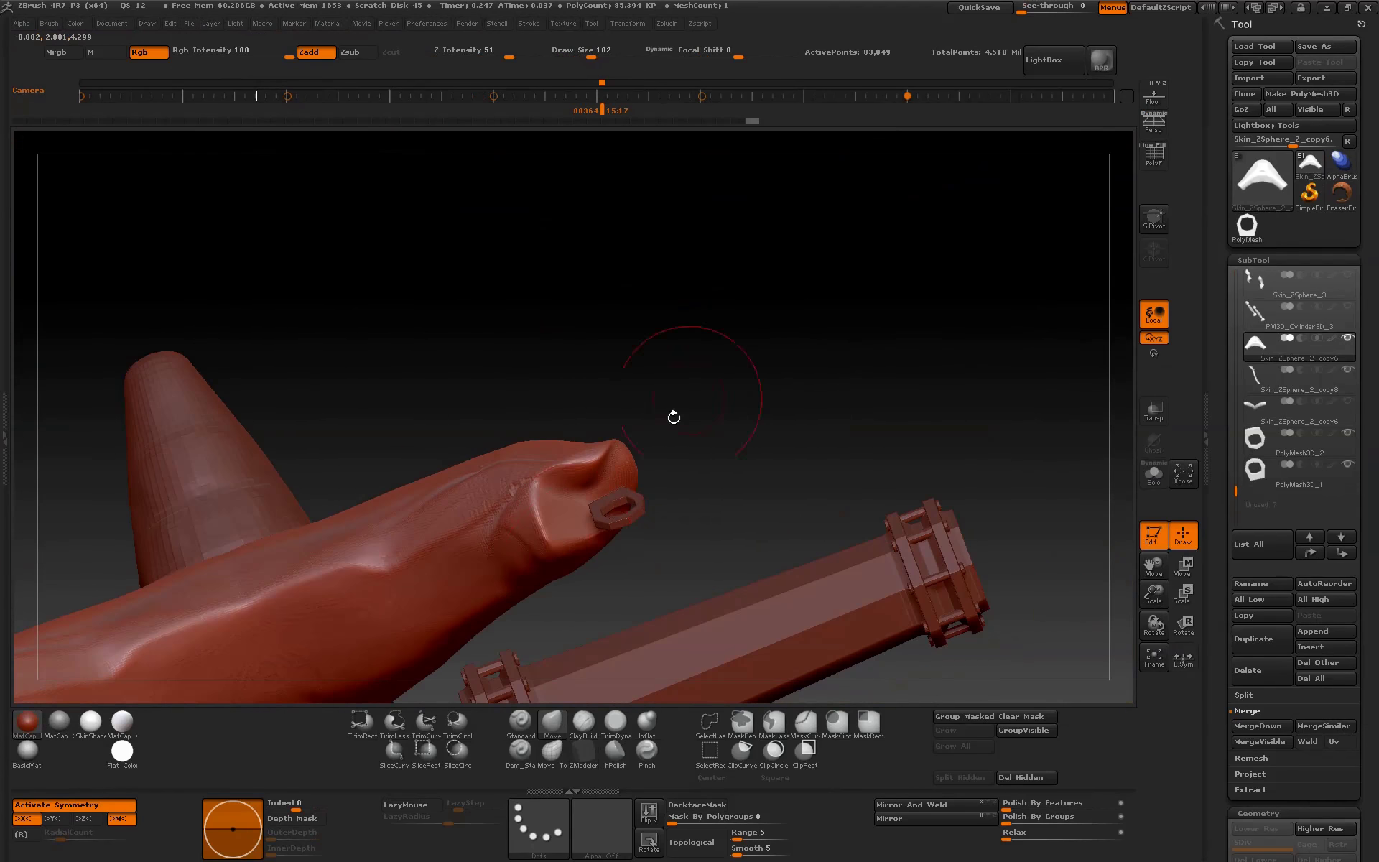
pyautogui.moveTo(620, 498)
pyautogui.mouseDown()
pyautogui.moveTo(519, 540)
pyautogui.moveTo(575, 553)
pyautogui.moveTo(560, 532)
pyautogui.moveTo(571, 493)
pyautogui.moveTo(852, 462)
pyautogui.mouseUp()
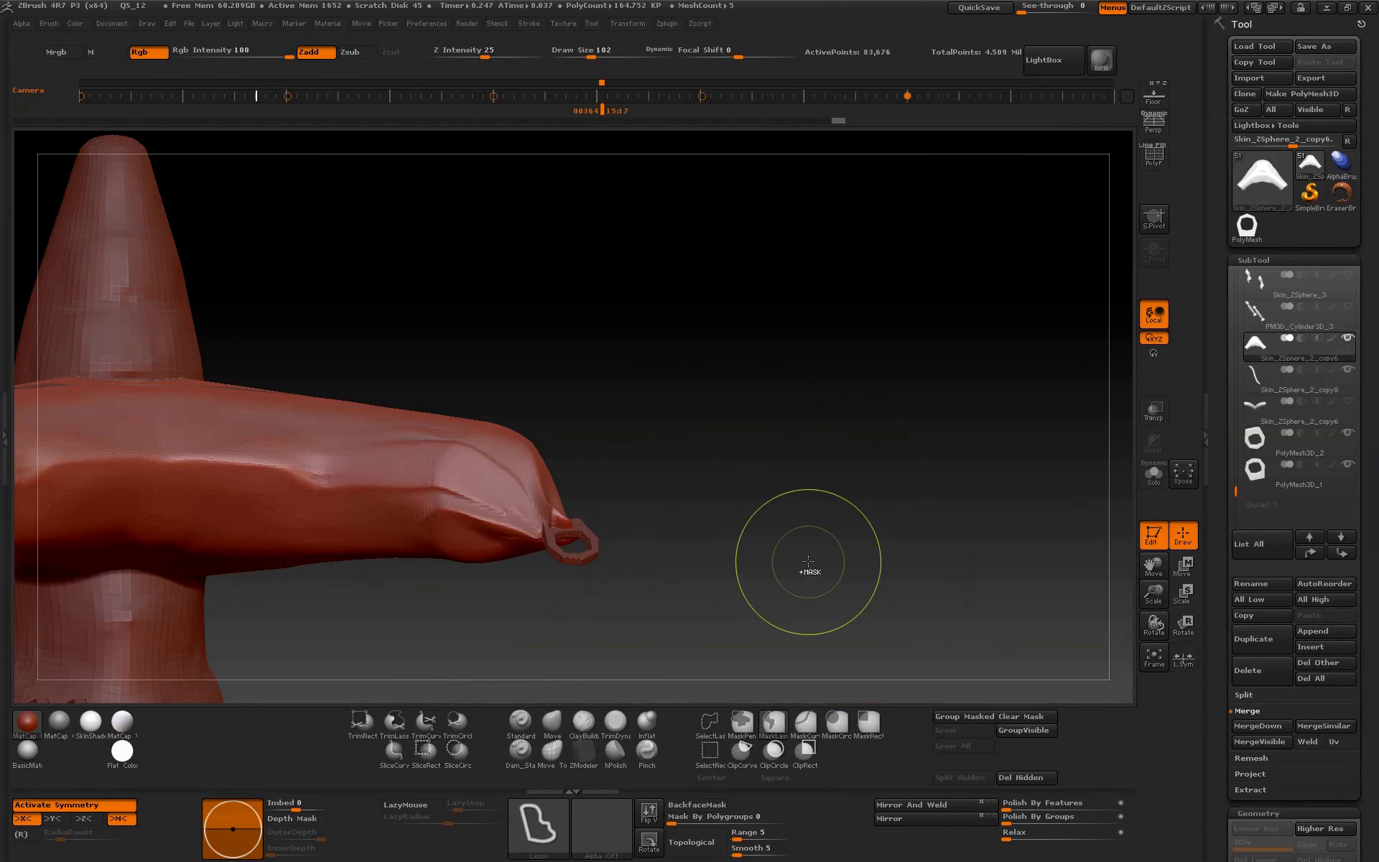
pyautogui.moveTo(809, 560); pyautogui.dragTo(625, 689)
pyautogui.click(615, 722)
pyautogui.moveTo(446, 632); pyautogui.dragTo(598, 405)
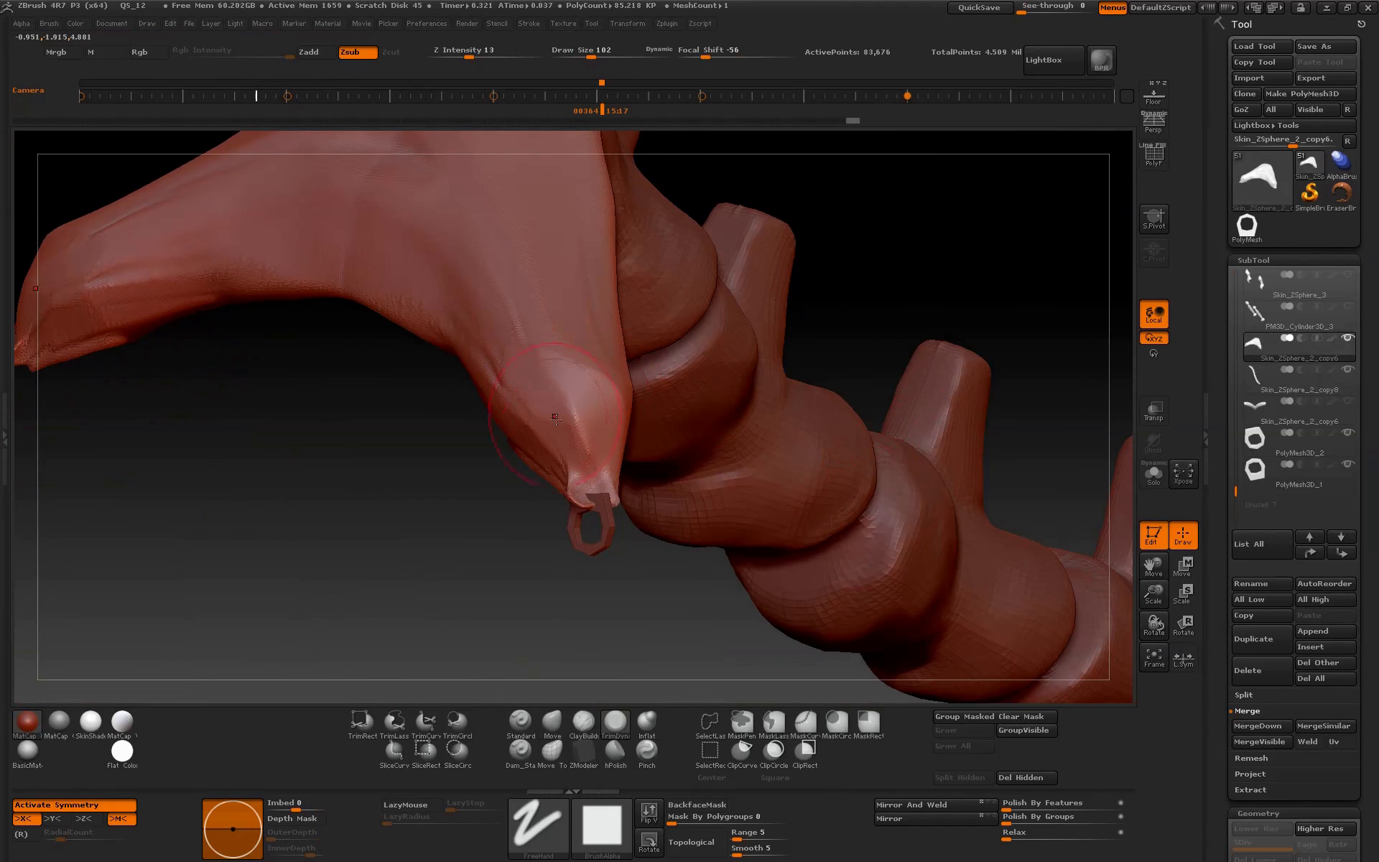
pyautogui.moveTo(632, 460); pyautogui.dragTo(661, 492)
pyautogui.moveTo(588, 462)
pyautogui.mouseDown()
pyautogui.moveTo(843, 421)
pyautogui.moveTo(608, 420)
pyautogui.mouseUp()
pyautogui.moveTo(810, 311)
pyautogui.mouseDown()
pyautogui.moveTo(822, 326)
pyautogui.moveTo(788, 222)
pyautogui.mouseUp()
pyautogui.moveTo(698, 463)
pyautogui.mouseDown()
pyautogui.moveTo(561, 496)
pyautogui.moveTo(714, 400)
pyautogui.moveTo(665, 456)
pyautogui.moveTo(569, 651)
pyautogui.mouseUp()
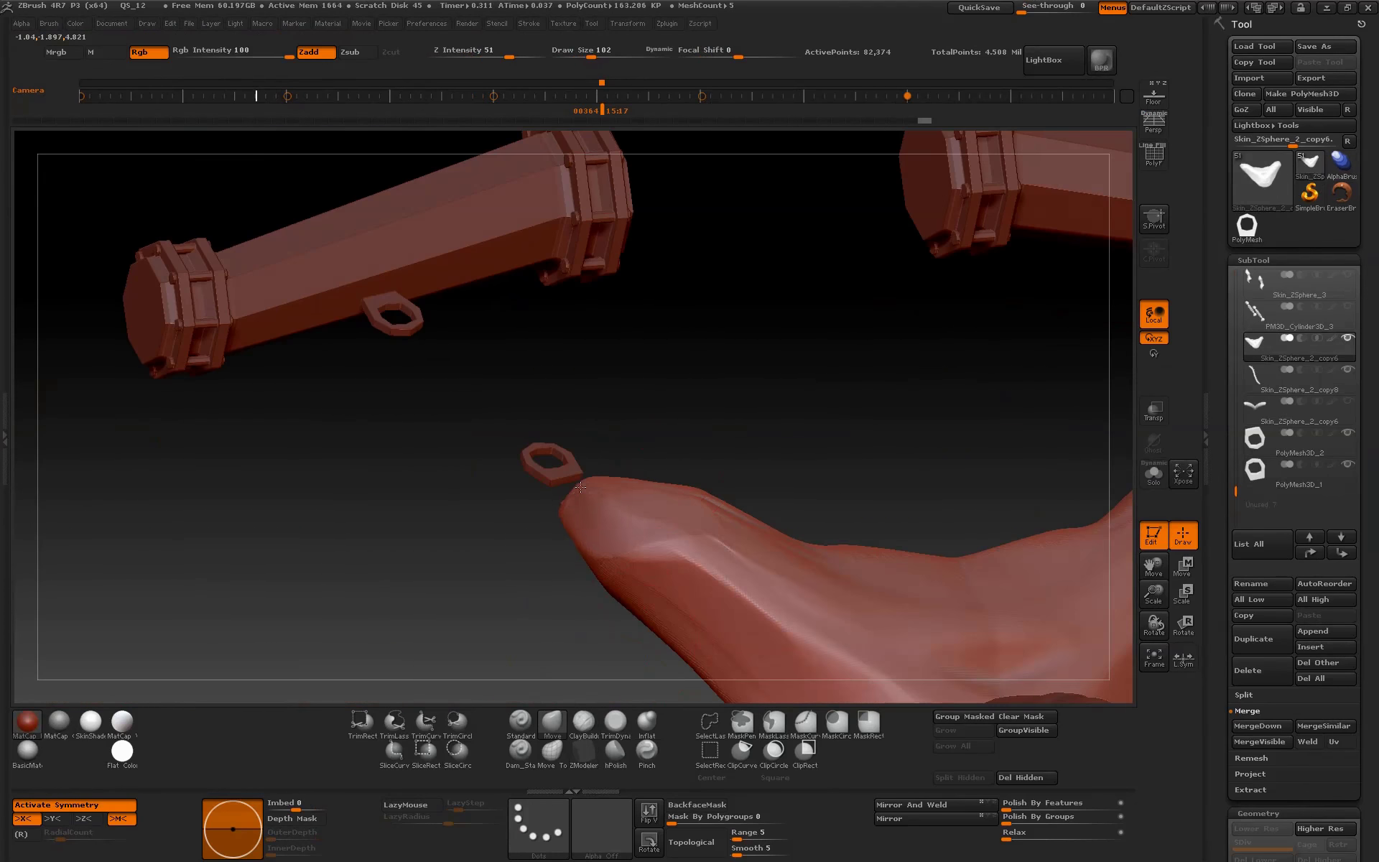
# - Orbit around the limb, ring and fingertip, then pull back to frame the whole creature
pyautogui.moveTo(580, 487)
pyautogui.mouseDown()
pyautogui.moveTo(598, 440)
pyautogui.moveTo(764, 320)
pyautogui.moveTo(834, 308)
pyautogui.mouseUp()
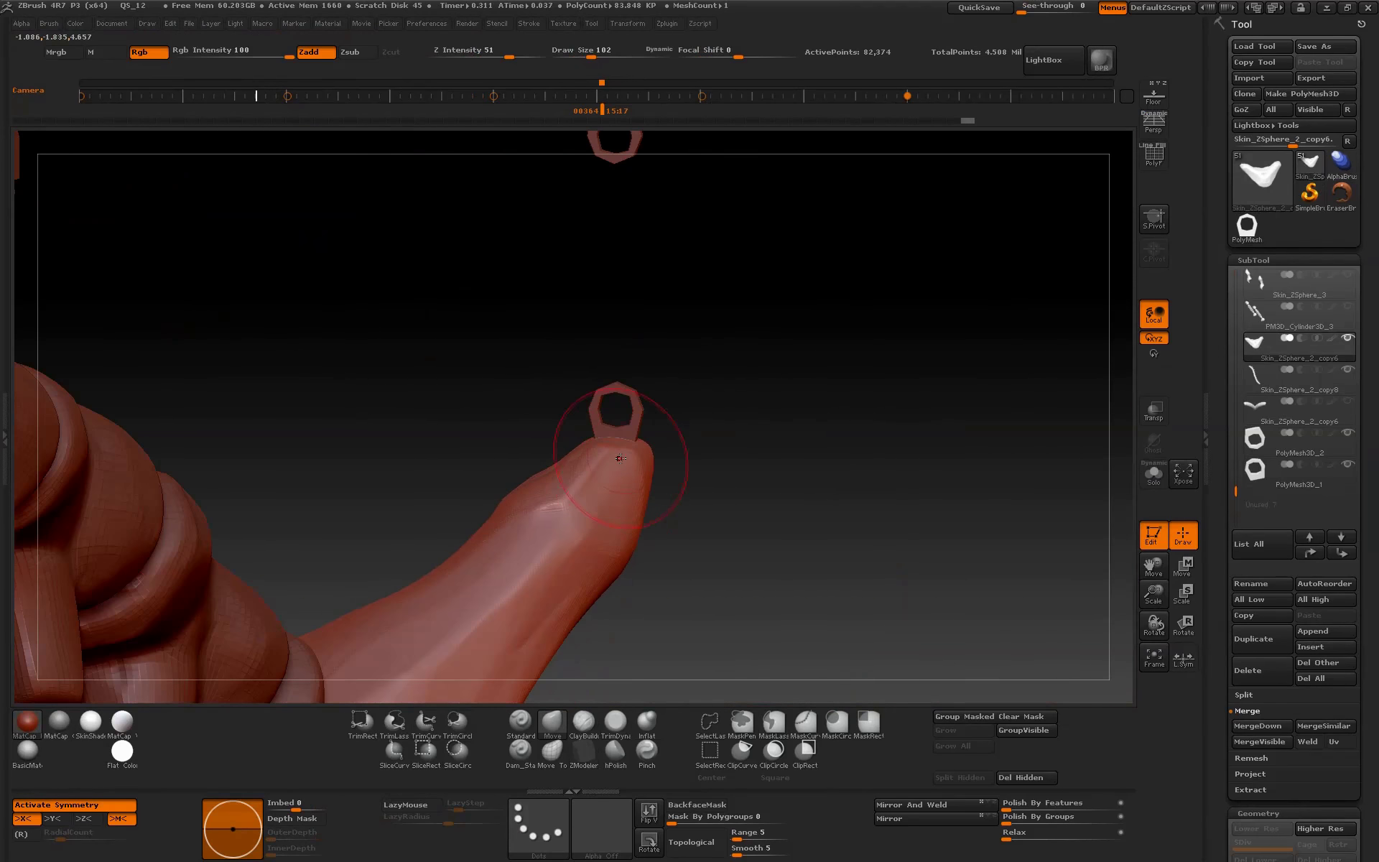
pyautogui.moveTo(620, 458); pyautogui.dragTo(874, 472)
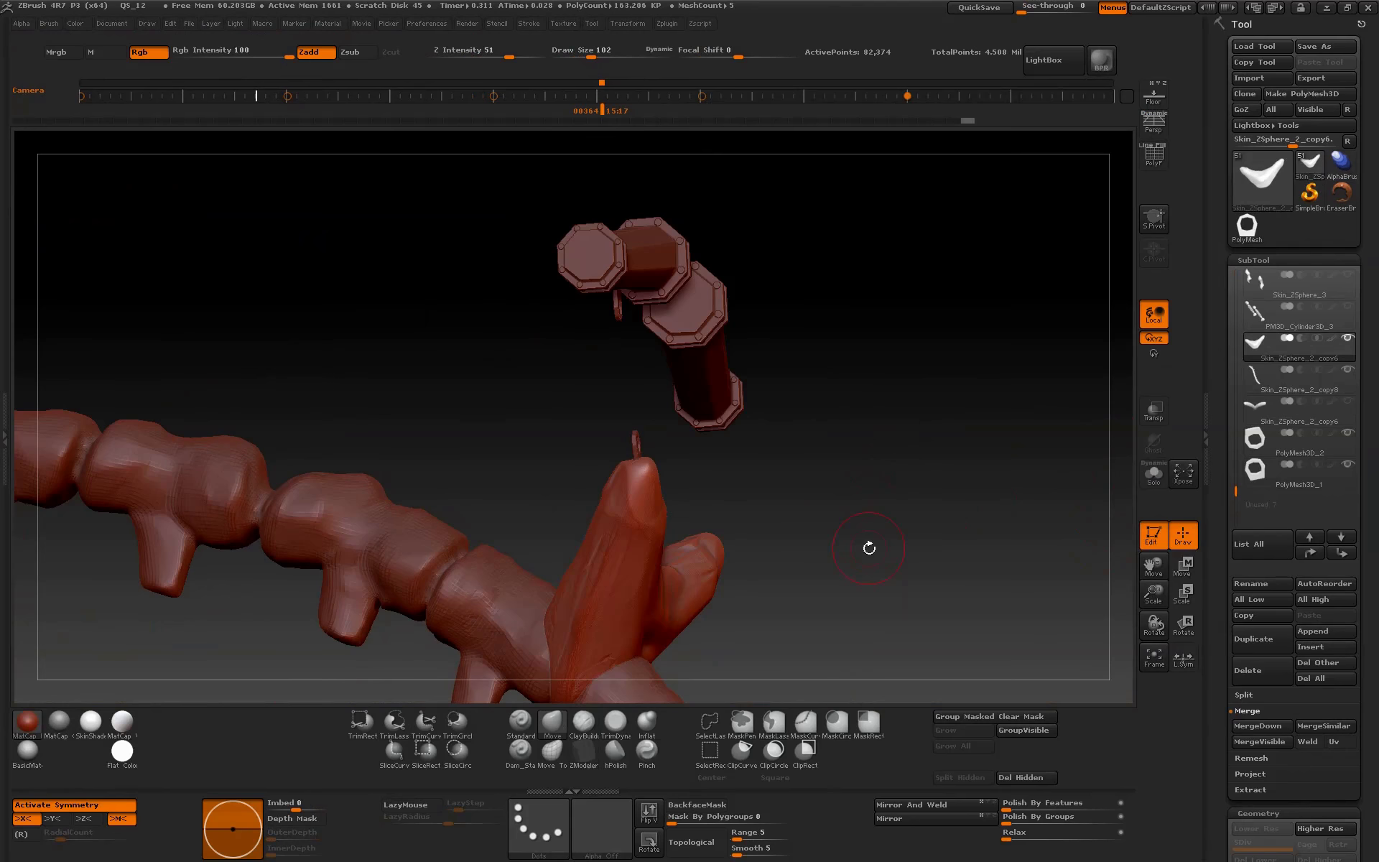
pyautogui.click(622, 724)
pyautogui.moveTo(631, 149)
pyautogui.mouseDown()
pyautogui.moveTo(836, 599)
pyautogui.moveTo(1018, 522)
pyautogui.mouseUp()
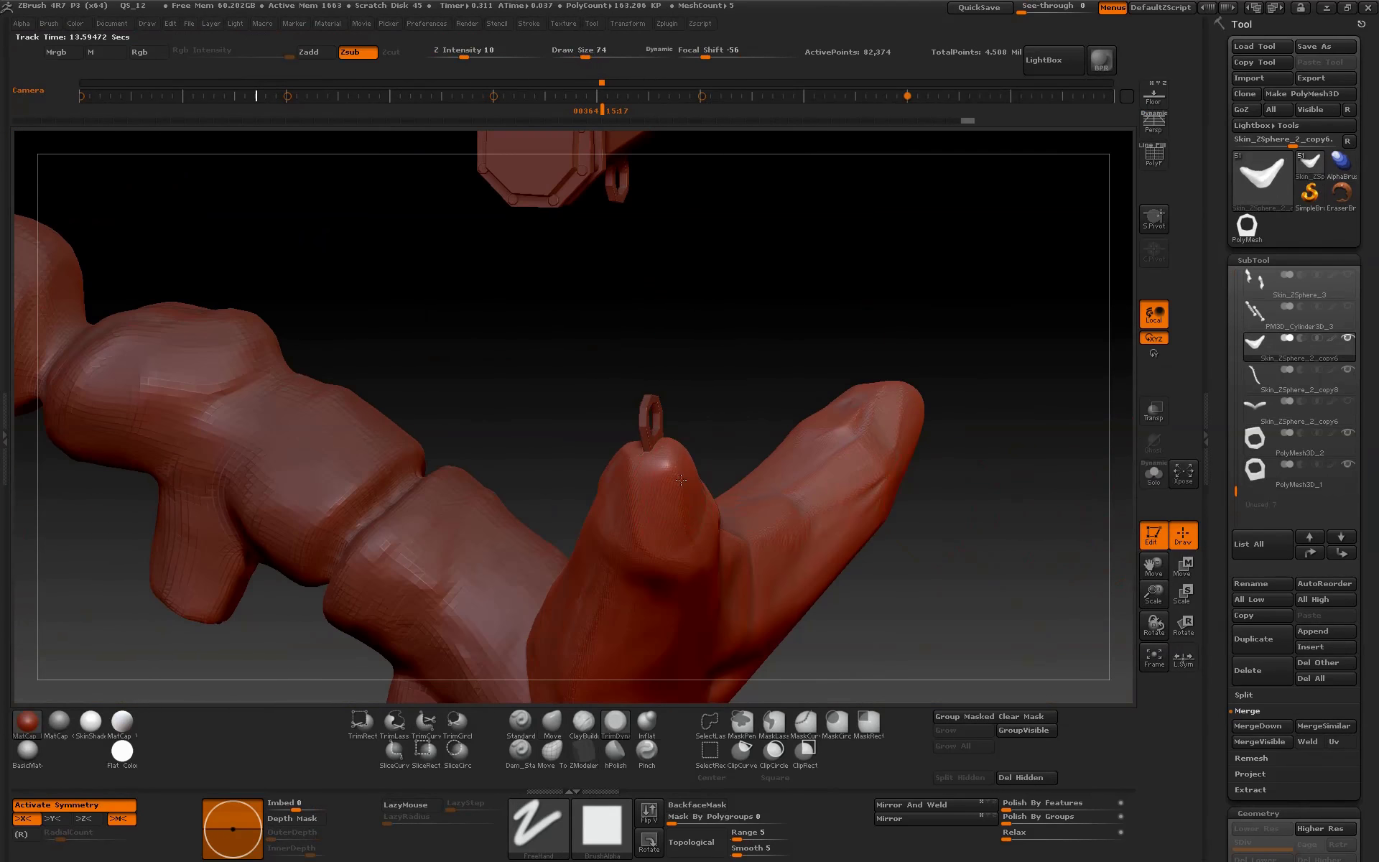
pyautogui.moveTo(932, 371)
pyautogui.mouseDown()
pyautogui.moveTo(686, 461)
pyautogui.moveTo(706, 484)
pyautogui.mouseUp()
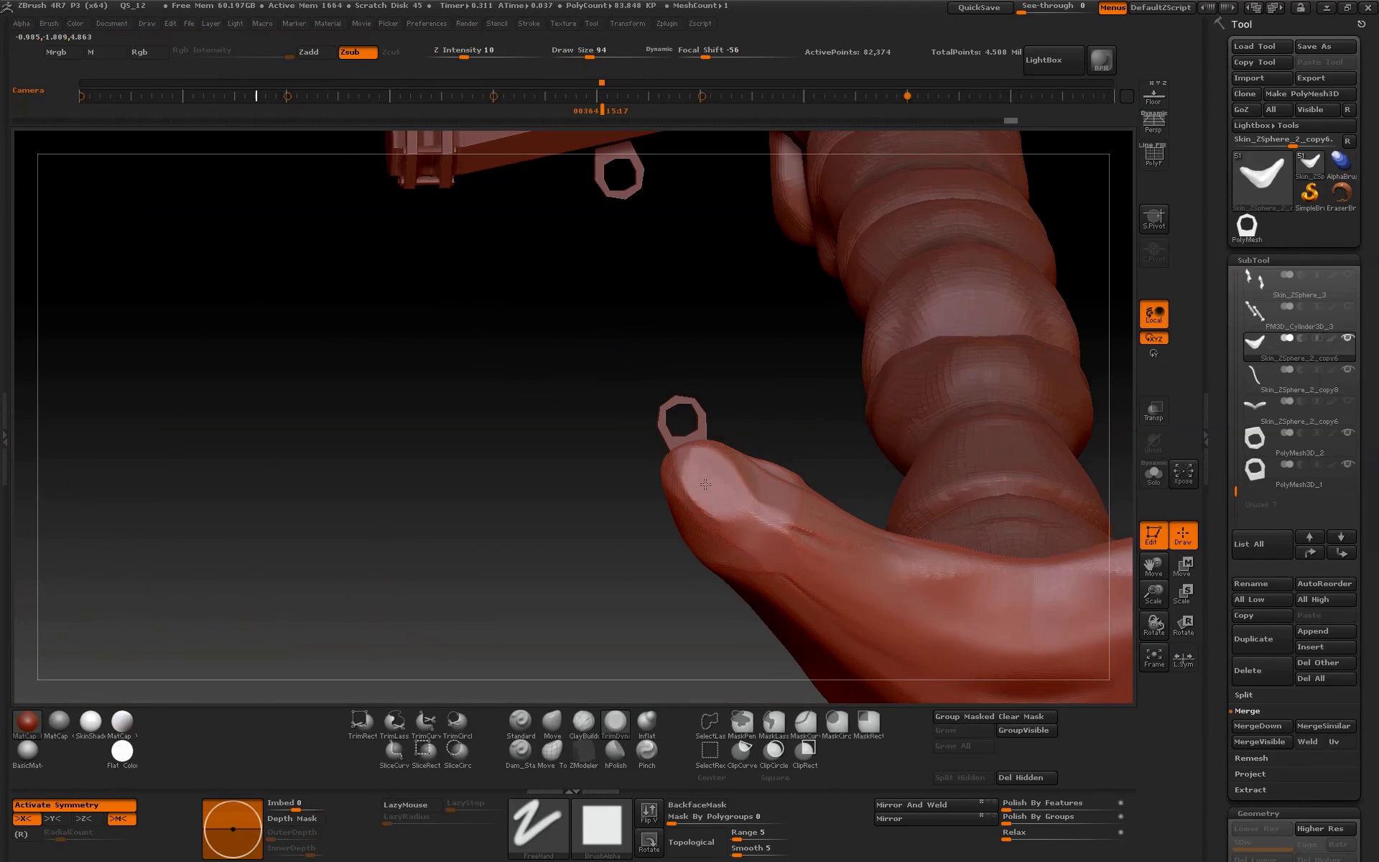
pyautogui.moveTo(747, 417); pyautogui.dragTo(831, 422)
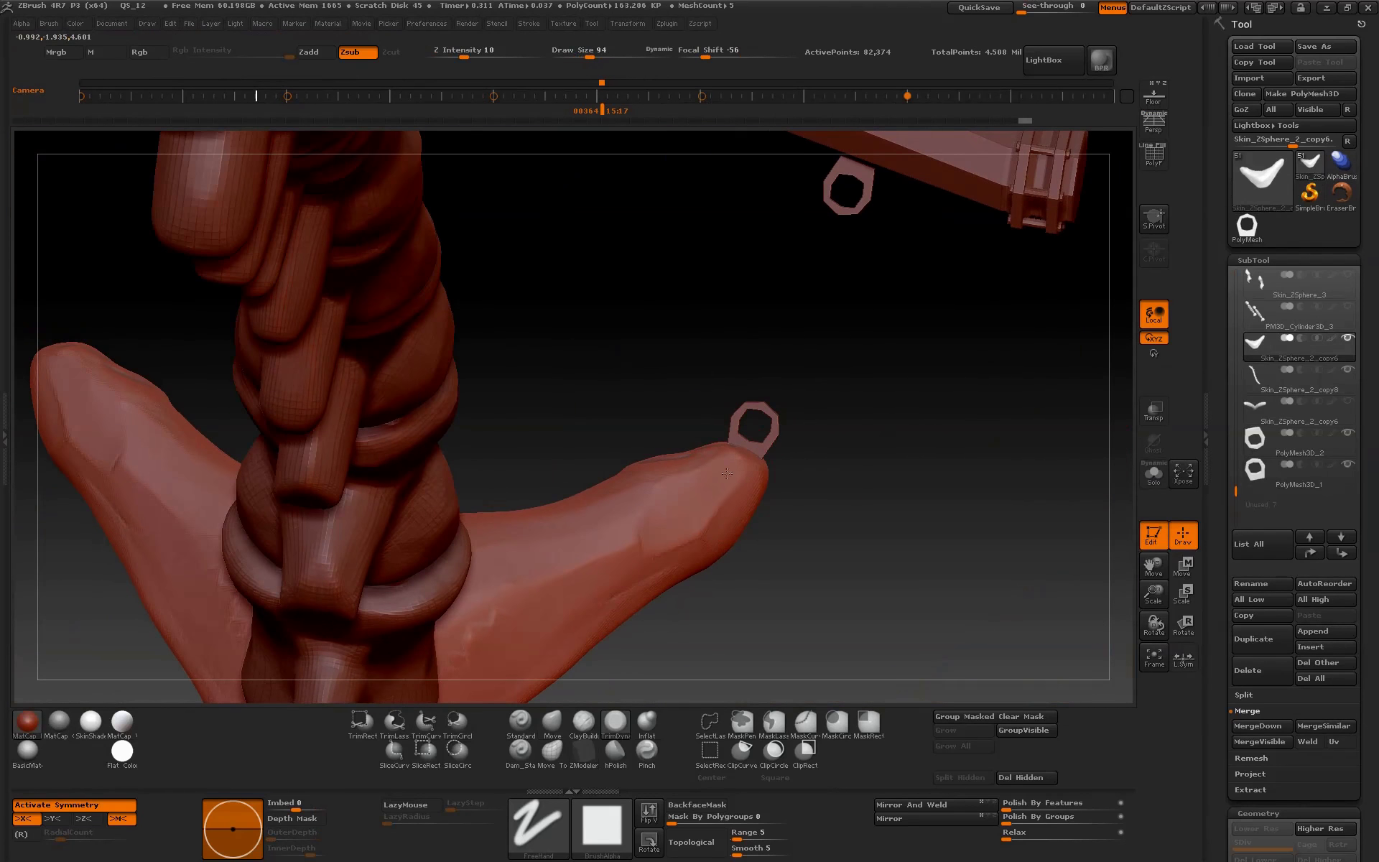
pyautogui.moveTo(727, 510)
pyautogui.mouseDown()
pyautogui.moveTo(877, 246)
pyautogui.moveTo(1079, 450)
pyautogui.moveTo(965, 521)
pyautogui.mouseUp()
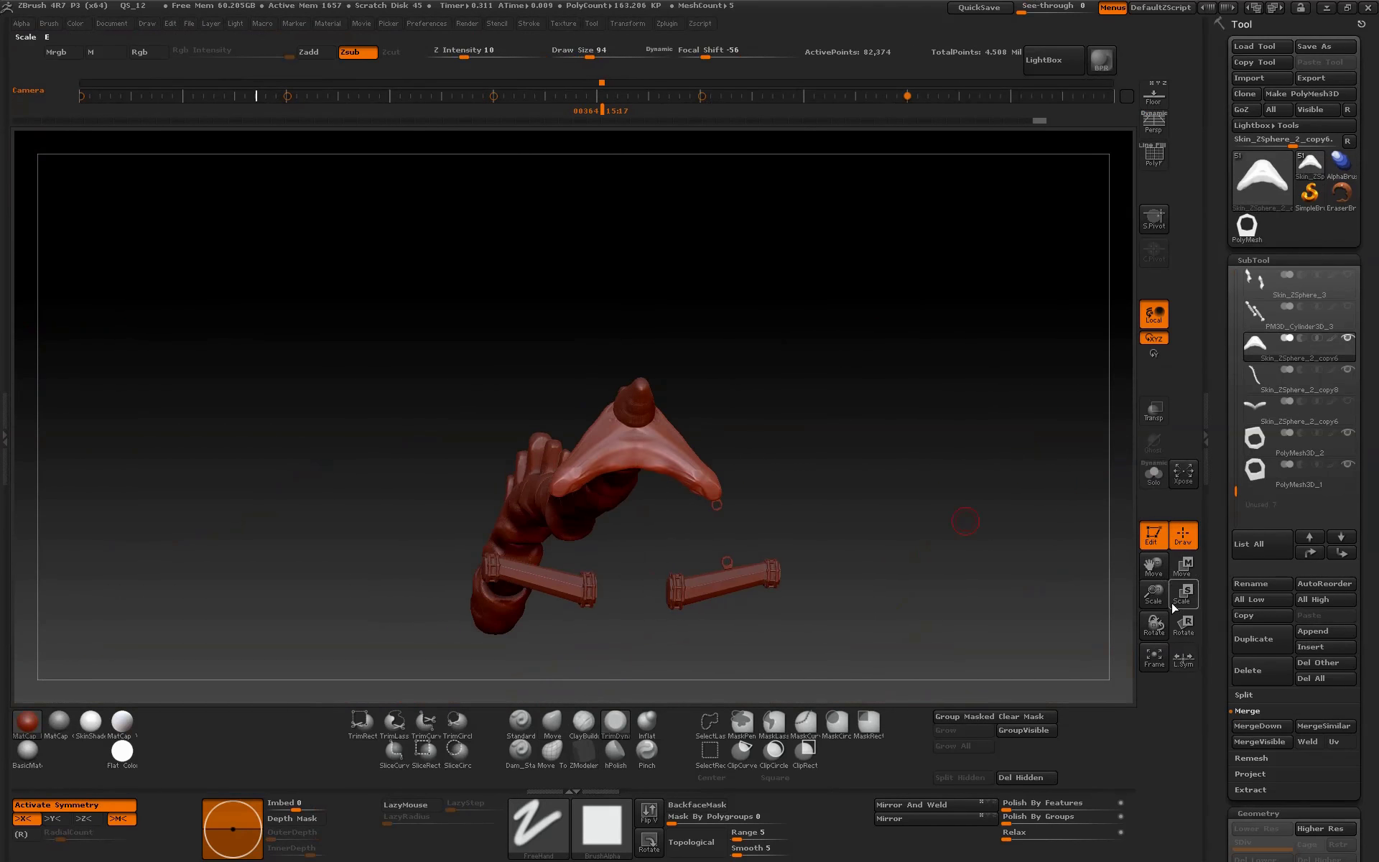
# - Switch between the wing-tip and axle-rod rings, drawing a Move action line between them
pyautogui.moveTo(1172, 607); pyautogui.dragTo(1107, 461)
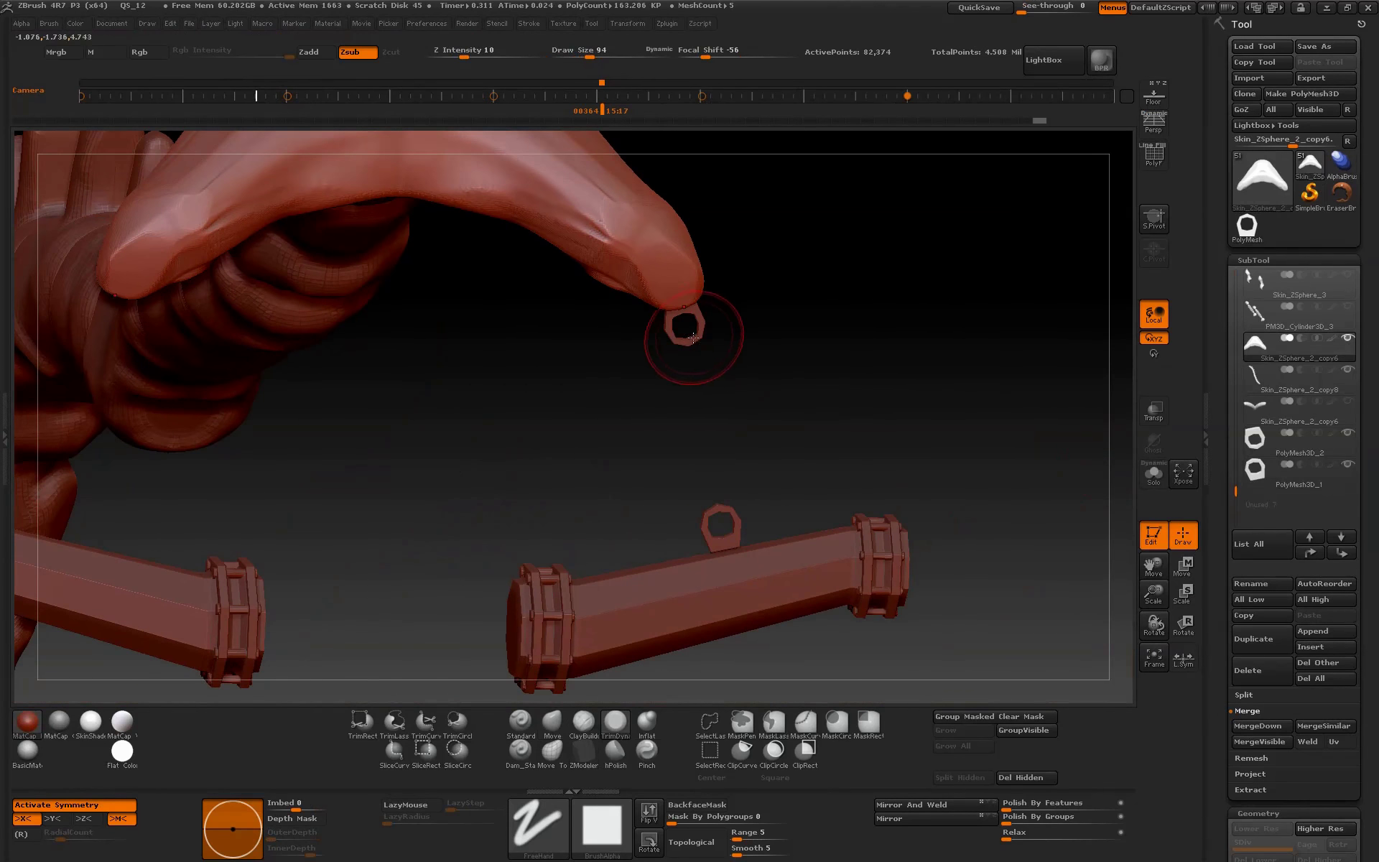
pyautogui.keyDown('alt'); pyautogui.click(691, 338); pyautogui.keyUp('alt')
pyautogui.click(1176, 565)
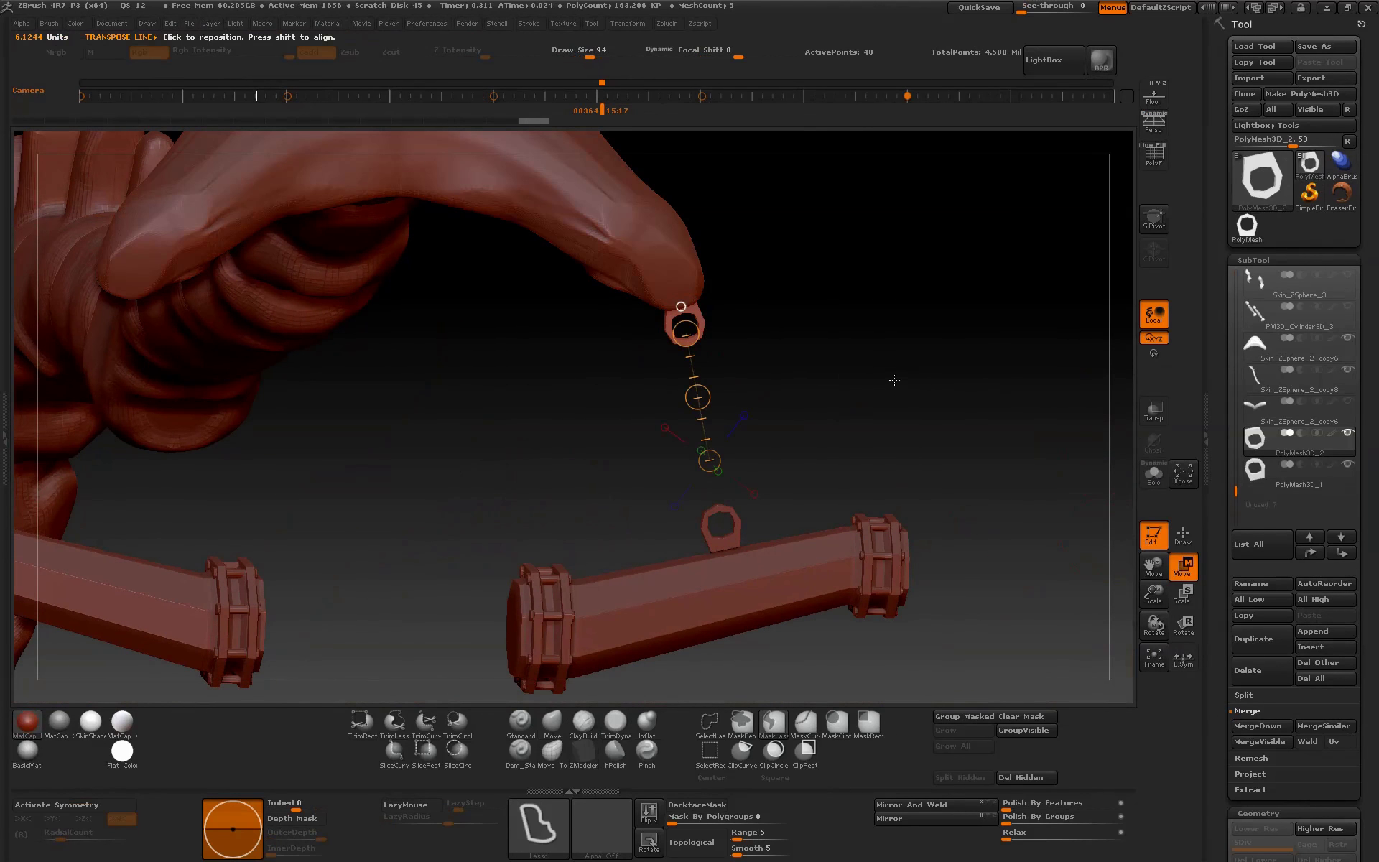
pyautogui.keyDown('alt'); pyautogui.click(733, 536); pyautogui.keyUp('alt')
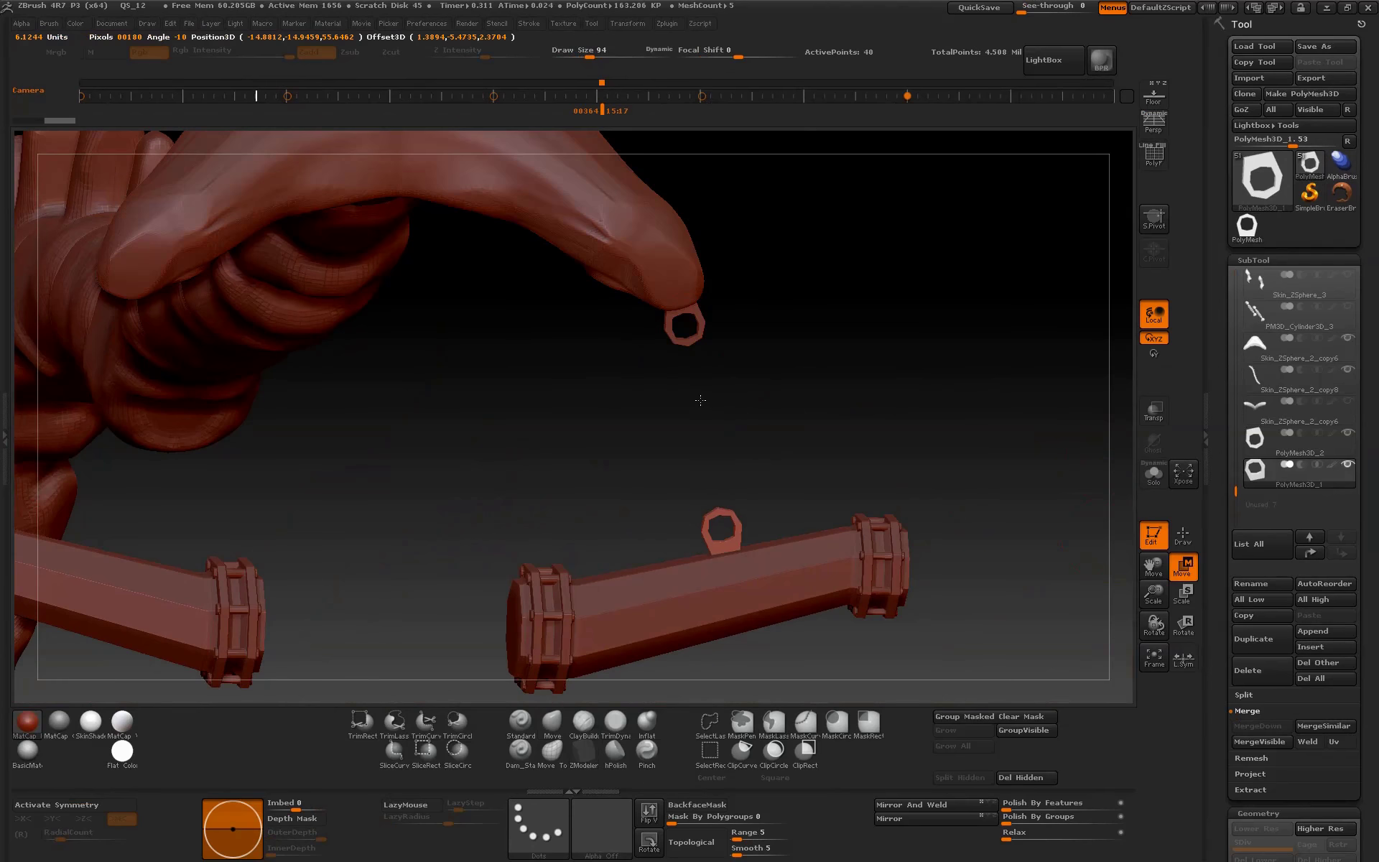
pyautogui.moveTo(700, 393); pyautogui.dragTo(681, 311)
pyautogui.moveTo(725, 402)
pyautogui.mouseDown()
pyautogui.moveTo(900, 429)
pyautogui.moveTo(851, 443)
pyautogui.mouseUp()
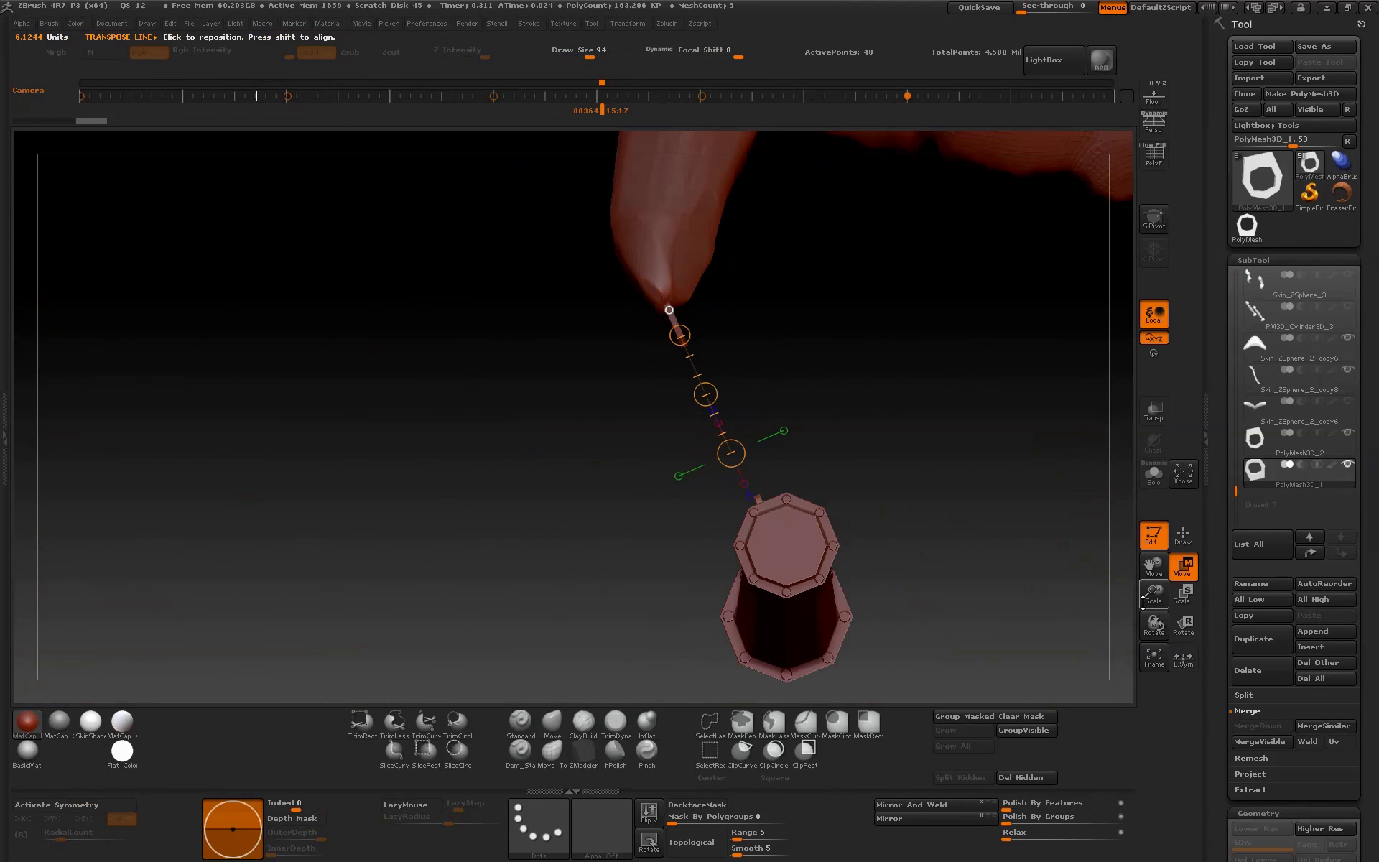
pyautogui.moveTo(1143, 602); pyautogui.dragTo(1012, 545)
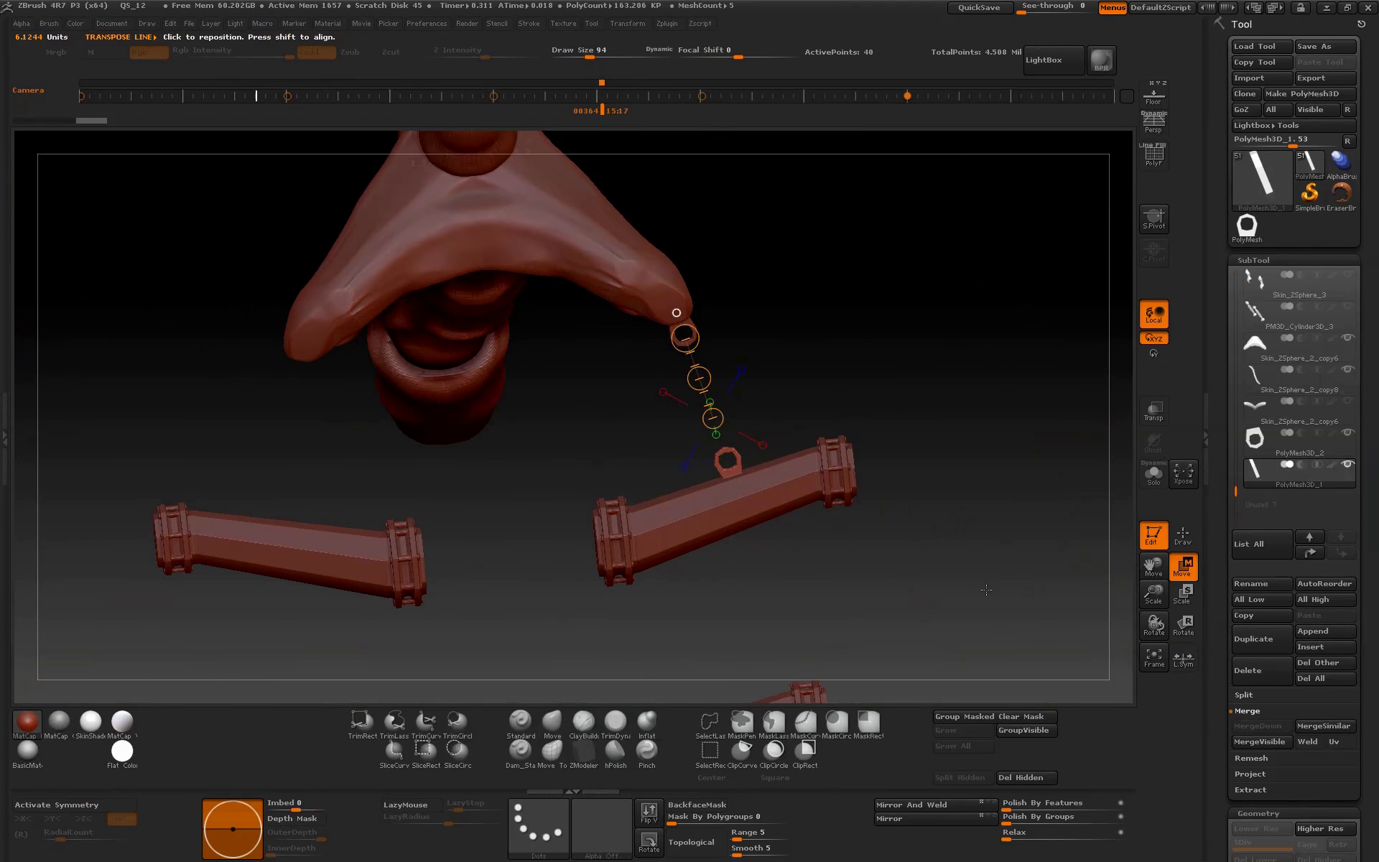
pyautogui.click(1275, 453)
# - MergeDown the wing-tip ring into the axle-rod ring and confirm
pyautogui.click(1264, 724)
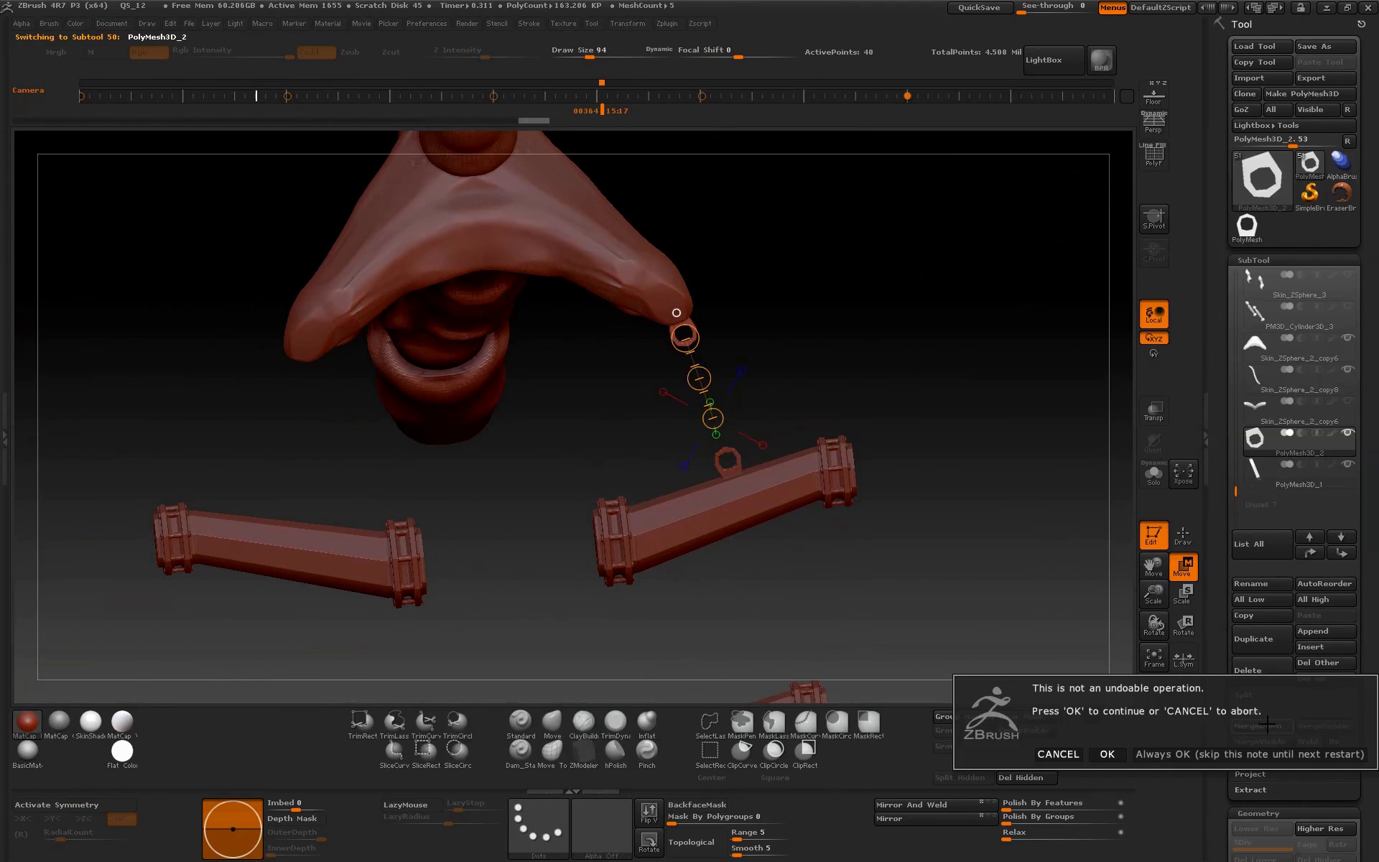
pyautogui.click(1106, 754)
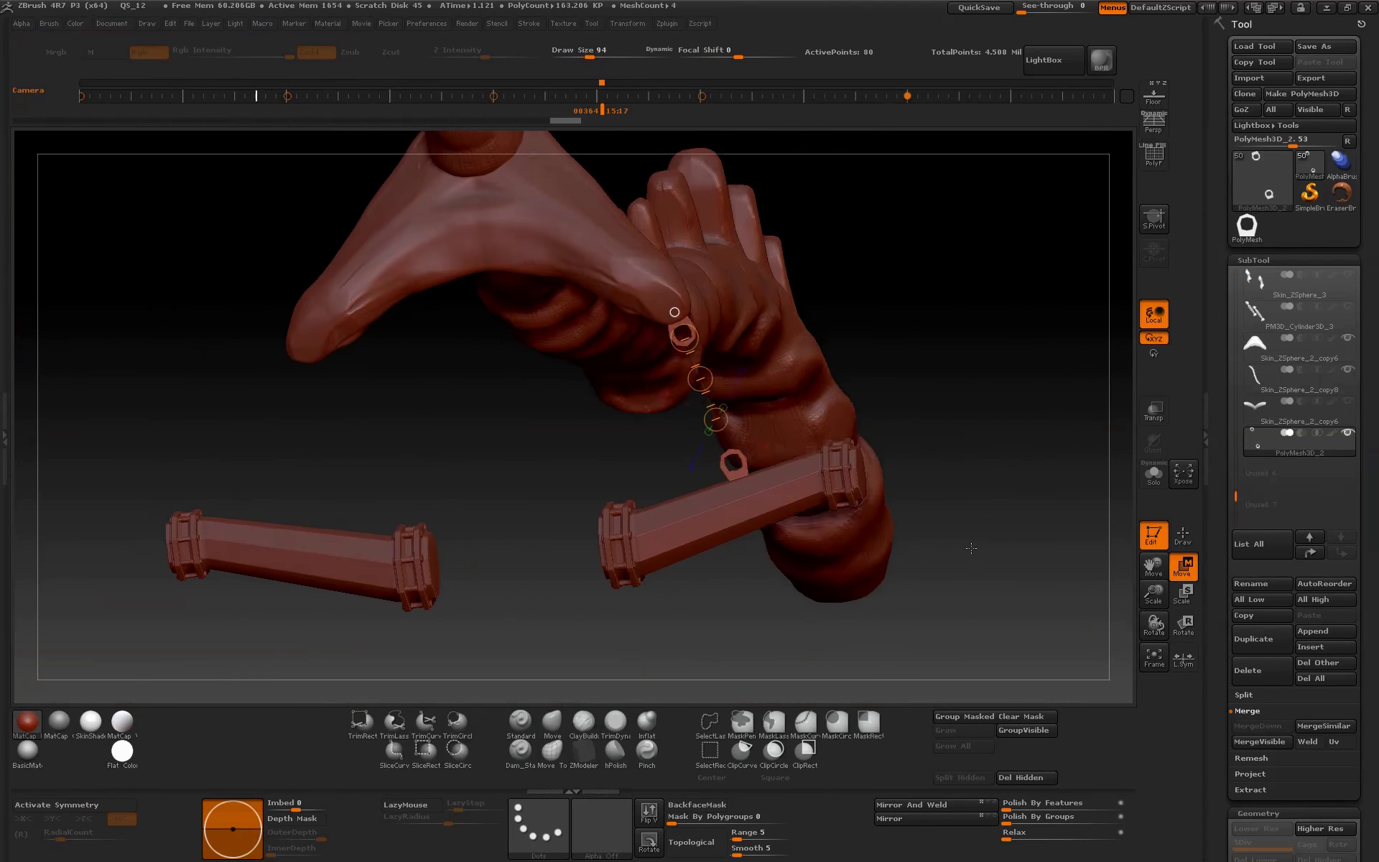
pyautogui.moveTo(974, 554); pyautogui.dragTo(902, 573)
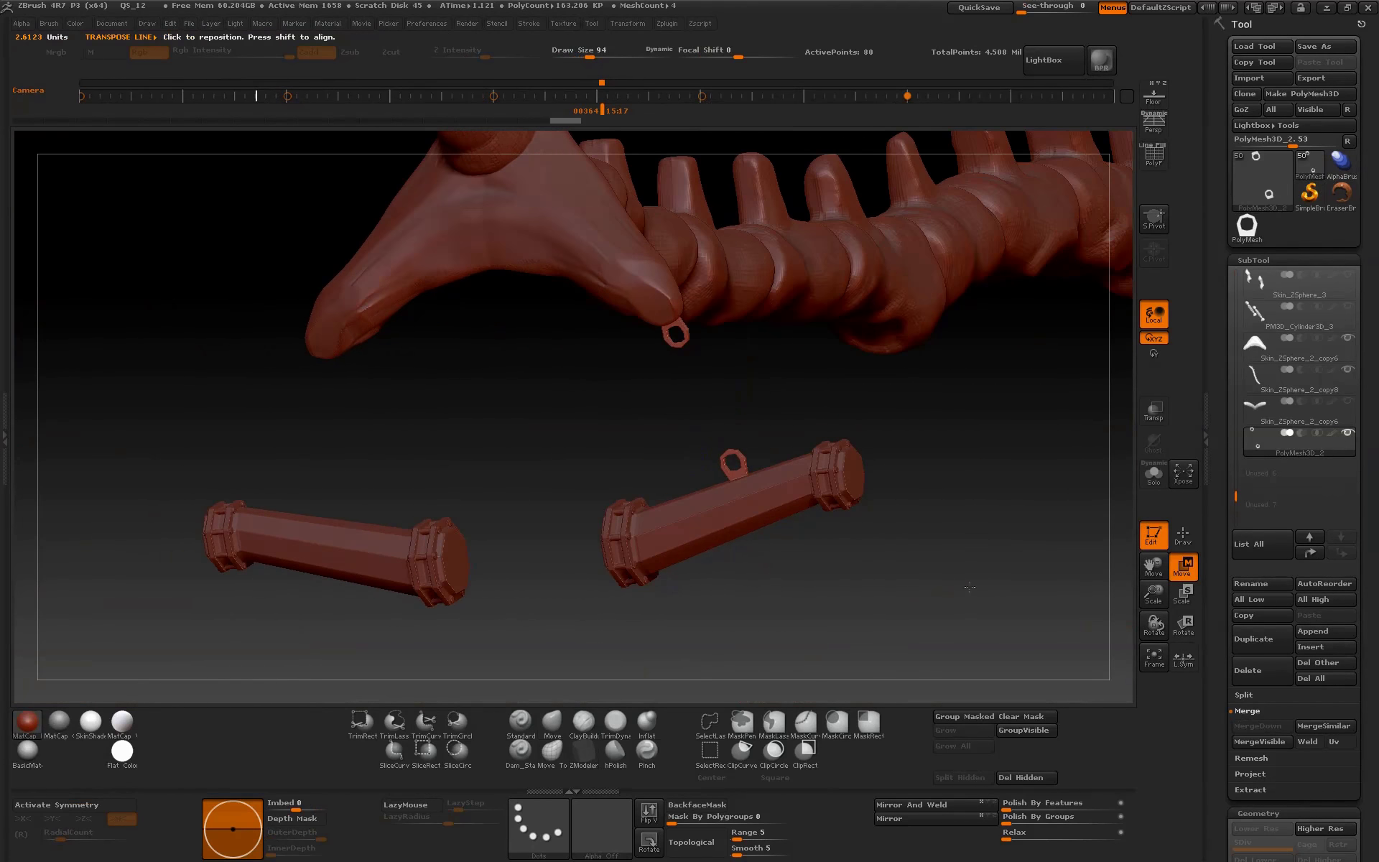
pyautogui.press('q')
pyautogui.moveTo(920, 589)
pyautogui.mouseDown()
pyautogui.moveTo(1003, 588)
pyautogui.moveTo(973, 572)
pyautogui.mouseUp()
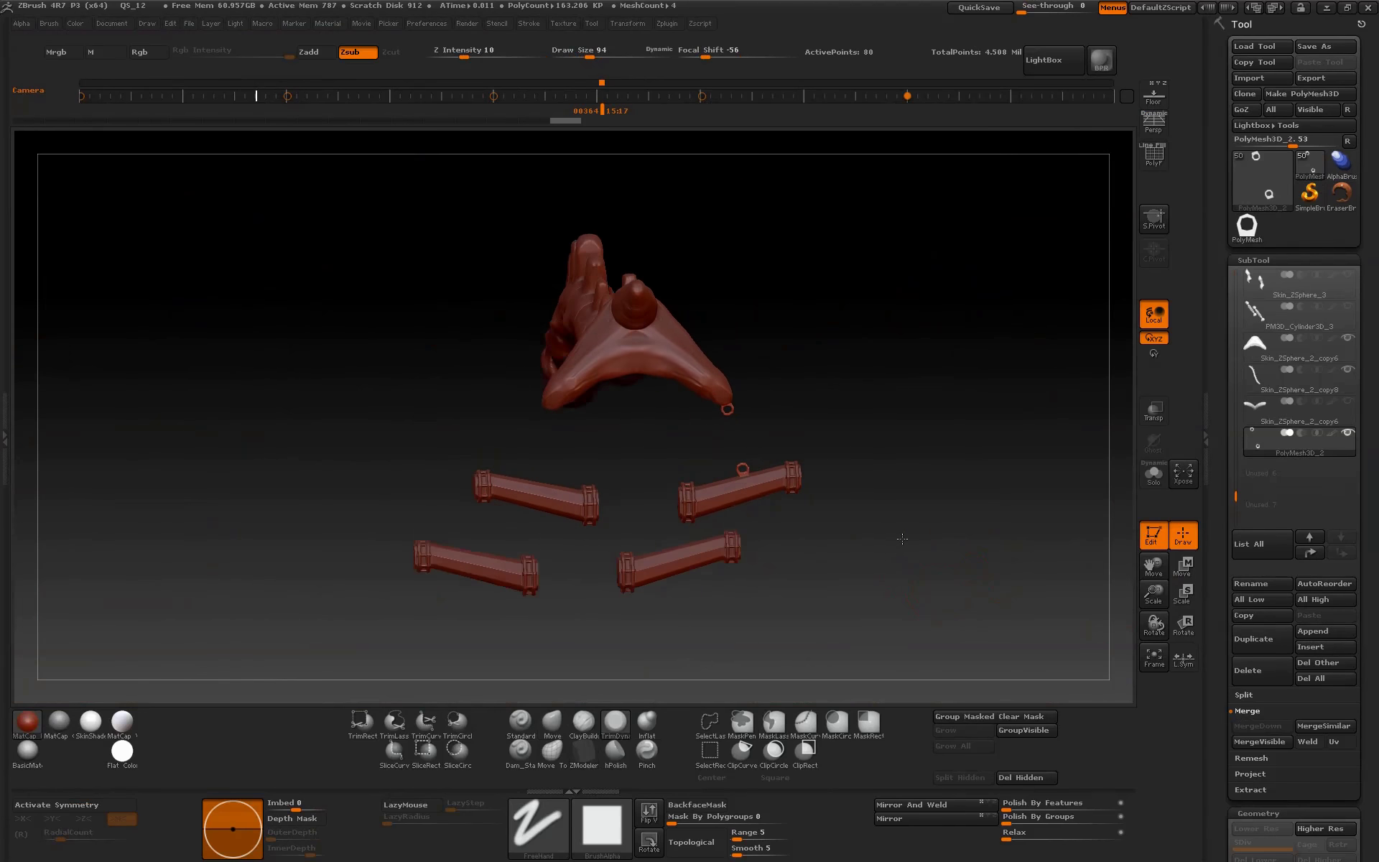
# - Select the wing mesh and orbit to inspect the spine from several angles
pyautogui.keyDown('alt'); pyautogui.click(669, 353); pyautogui.keyUp('alt')
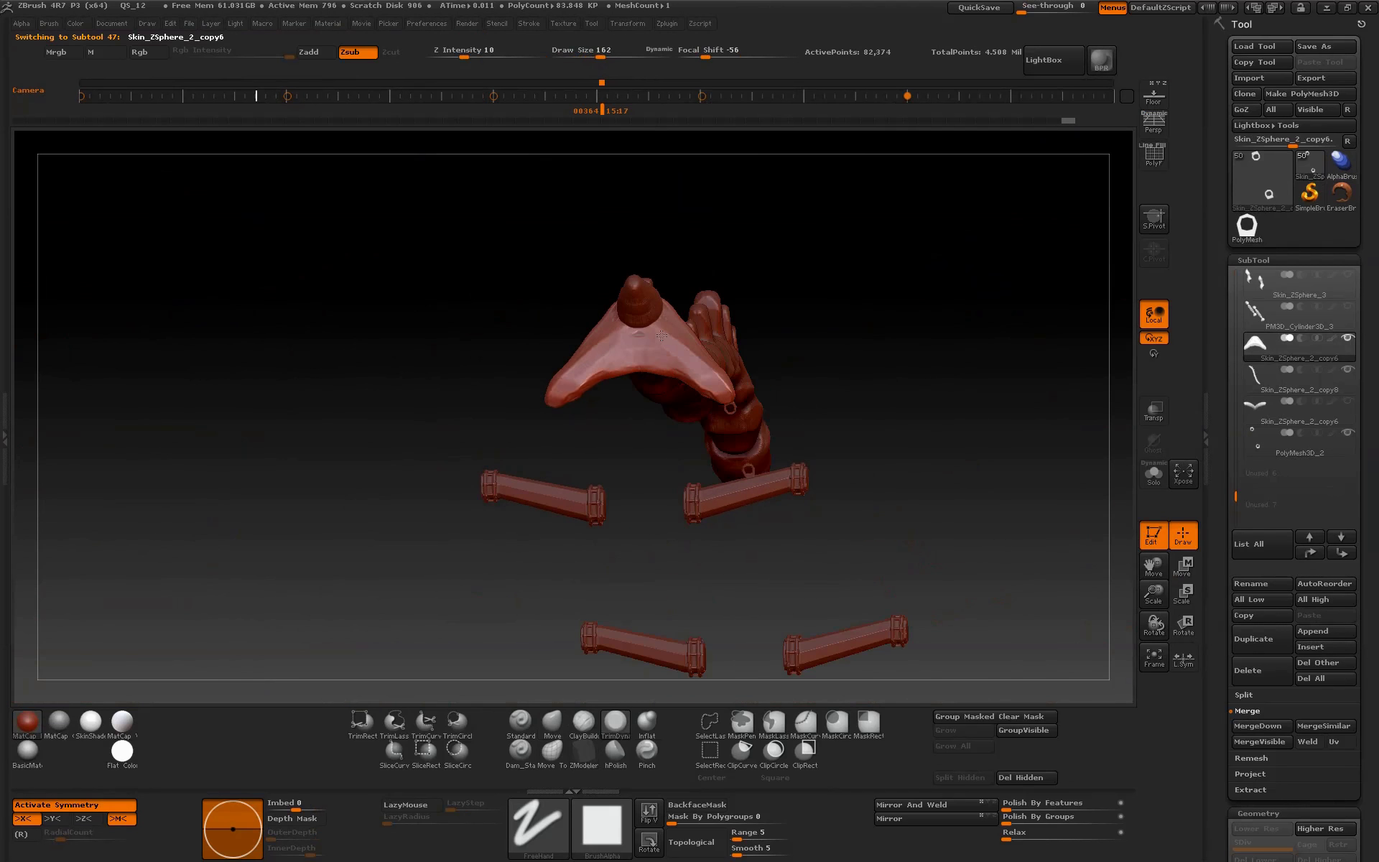
pyautogui.moveTo(973, 496); pyautogui.dragTo(856, 501)
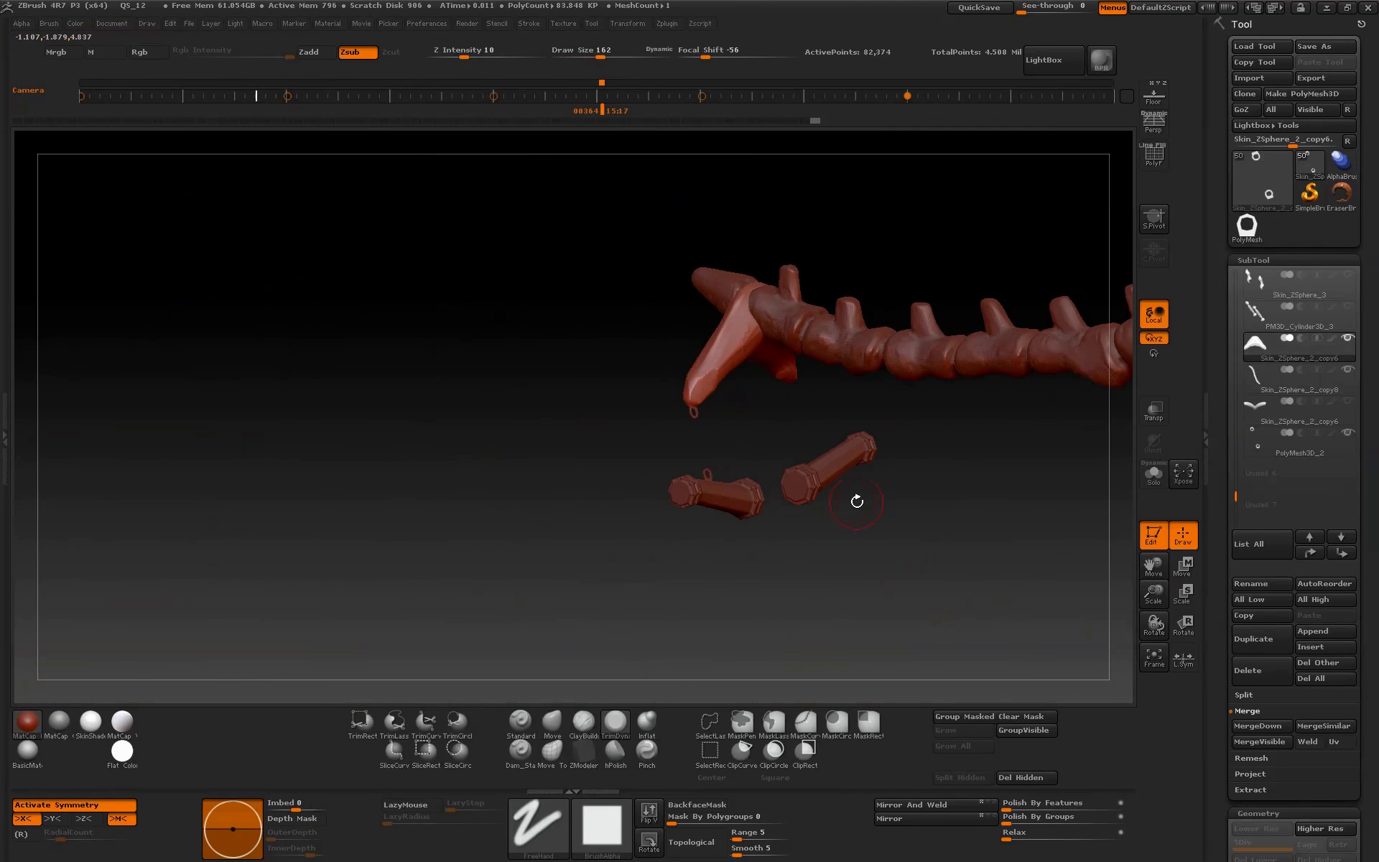
pyautogui.moveTo(794, 423); pyautogui.dragTo(698, 384)
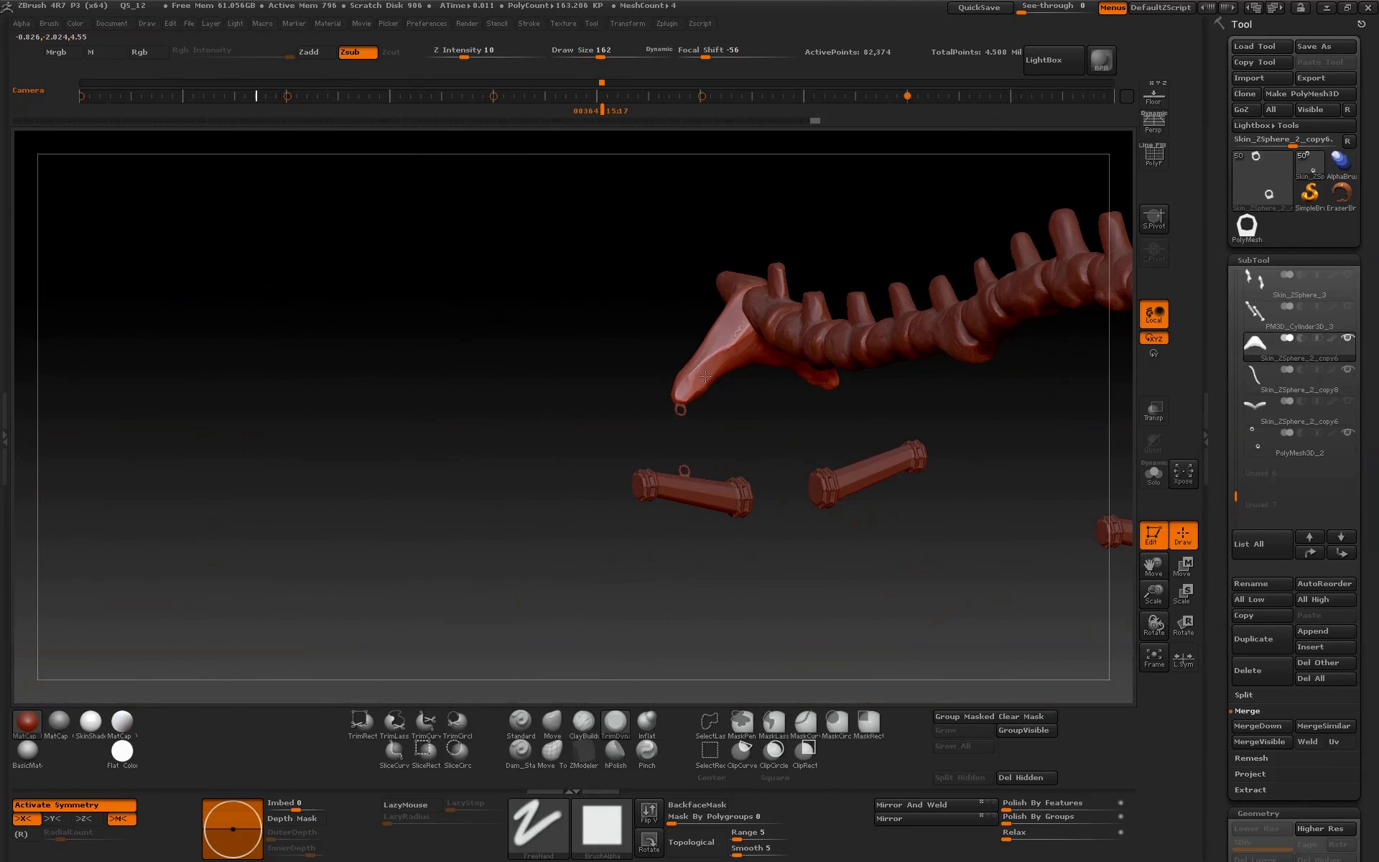
pyautogui.moveTo(702, 383); pyautogui.dragTo(753, 411)
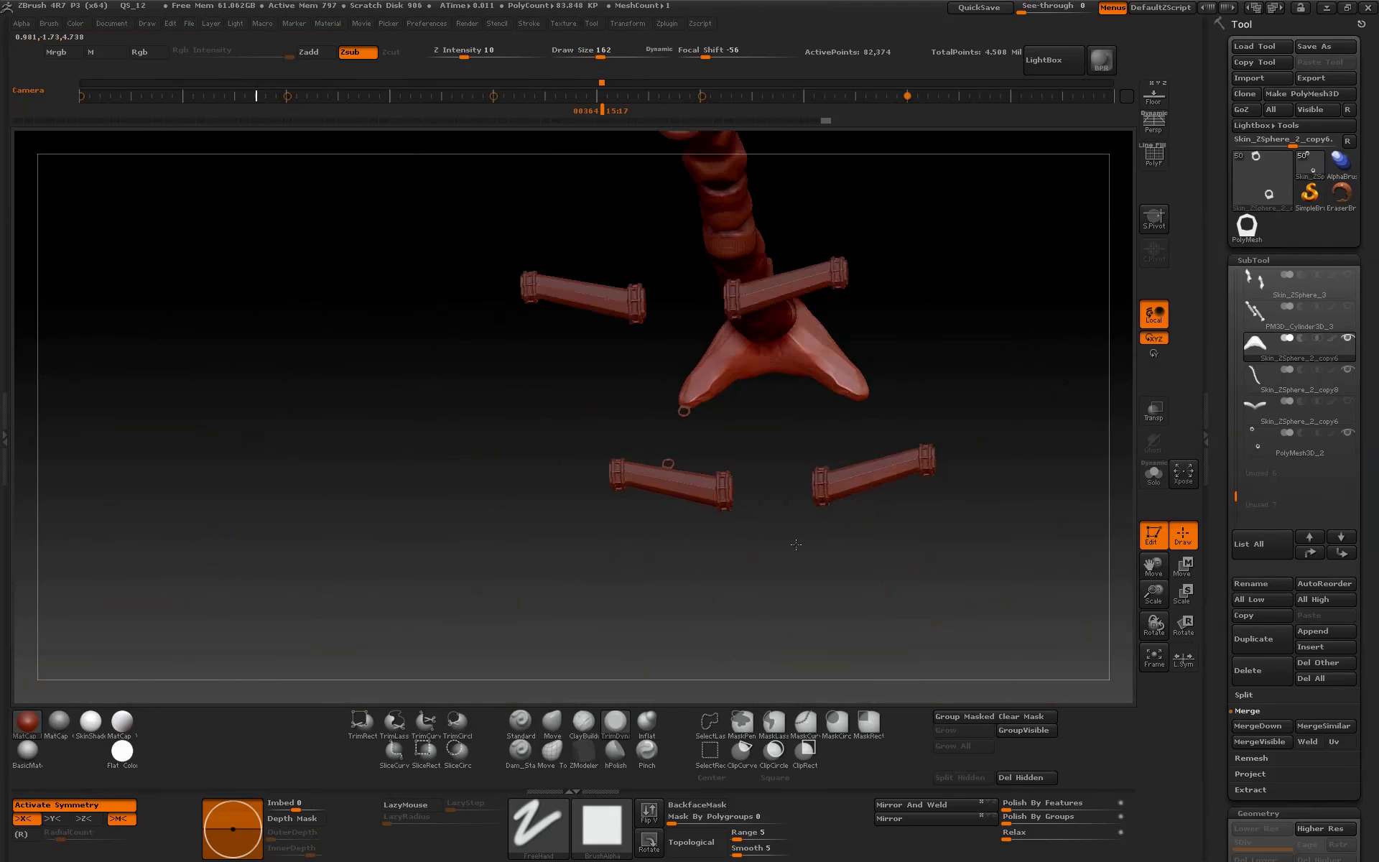
pyautogui.moveTo(807, 557); pyautogui.dragTo(863, 510)
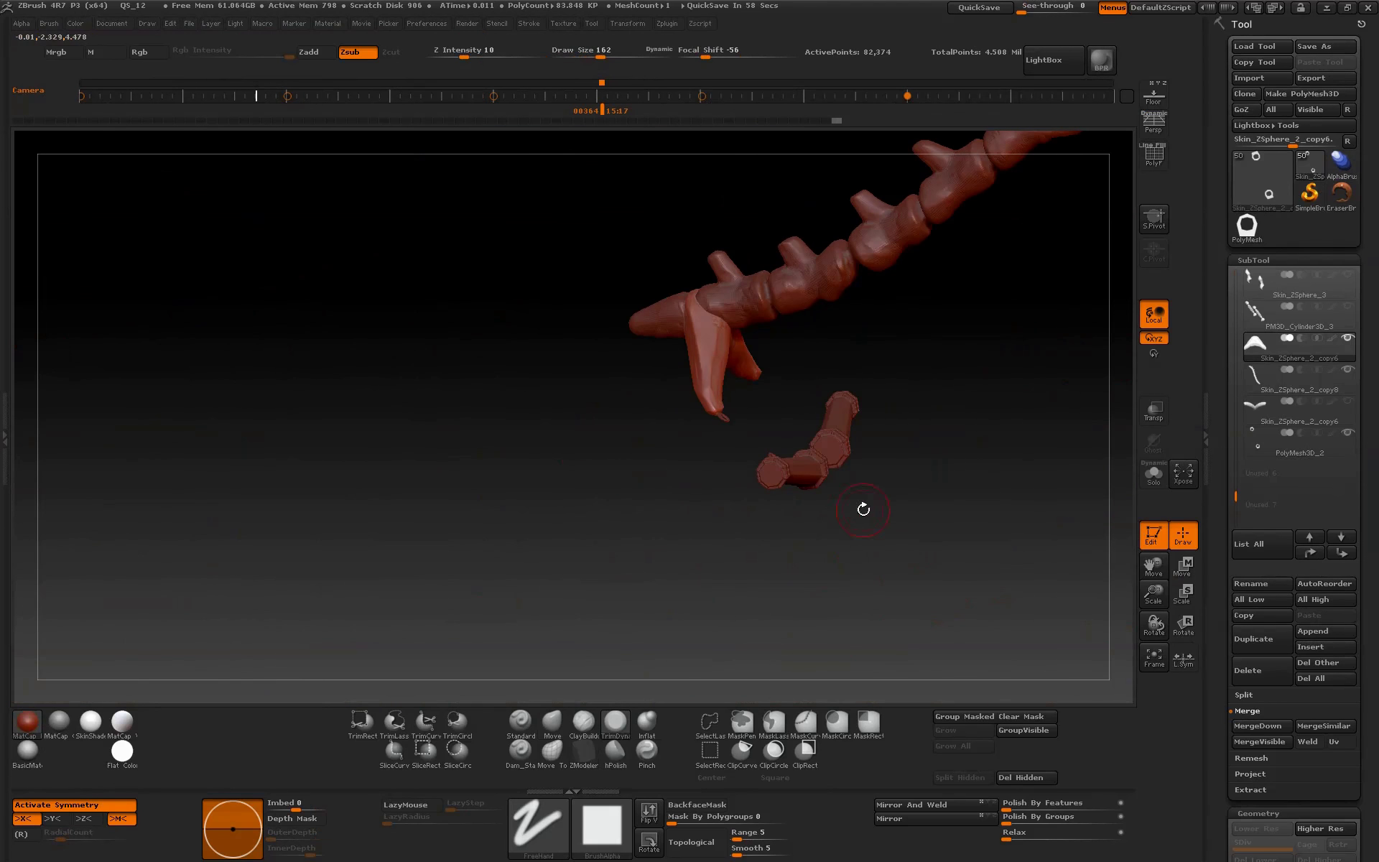
pyautogui.moveTo(699, 378); pyautogui.dragTo(746, 413)
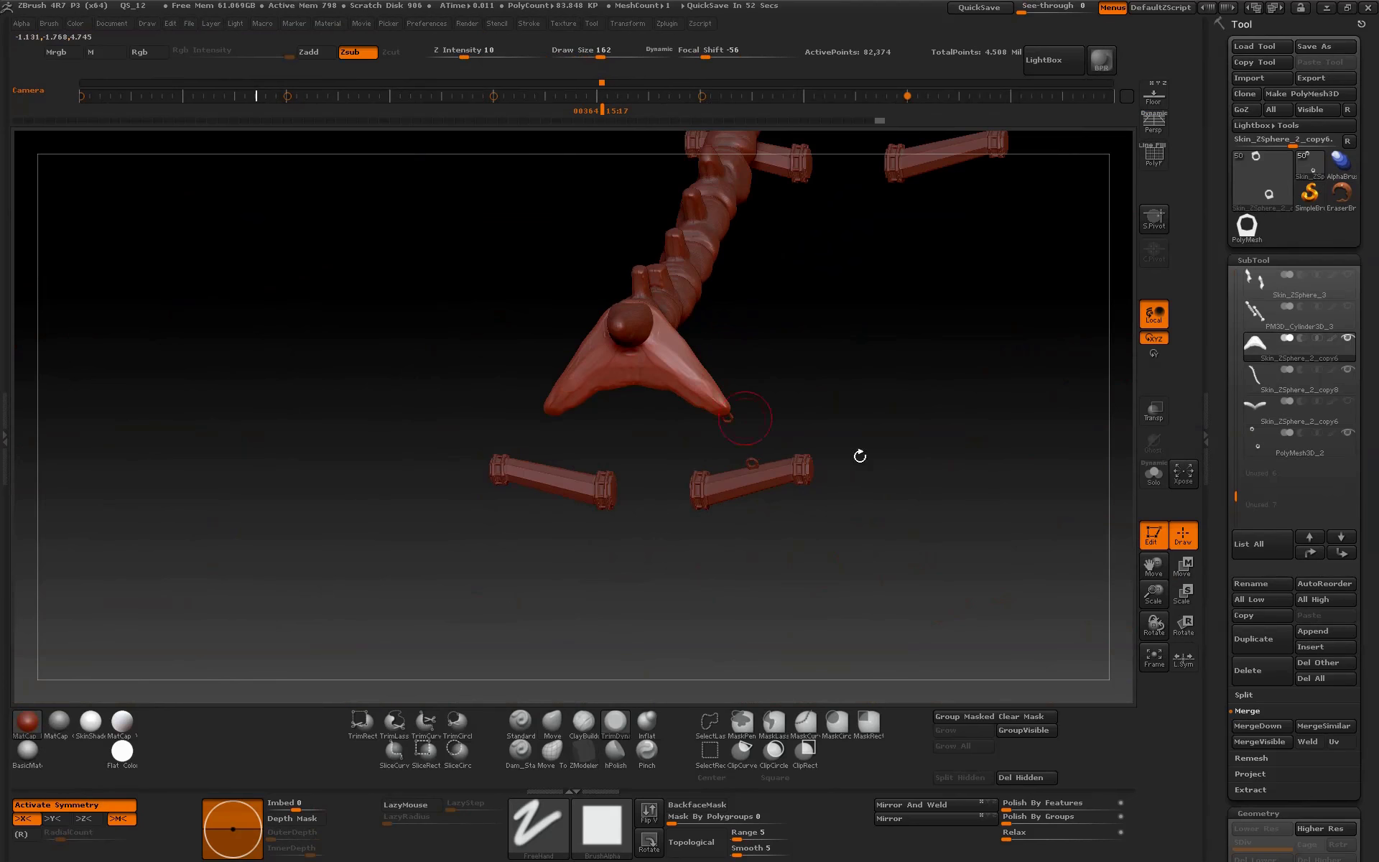
pyautogui.moveTo(860, 456); pyautogui.dragTo(837, 386)
pyautogui.moveTo(924, 475)
pyautogui.mouseDown()
pyautogui.moveTo(928, 543)
pyautogui.moveTo(929, 532)
pyautogui.mouseUp()
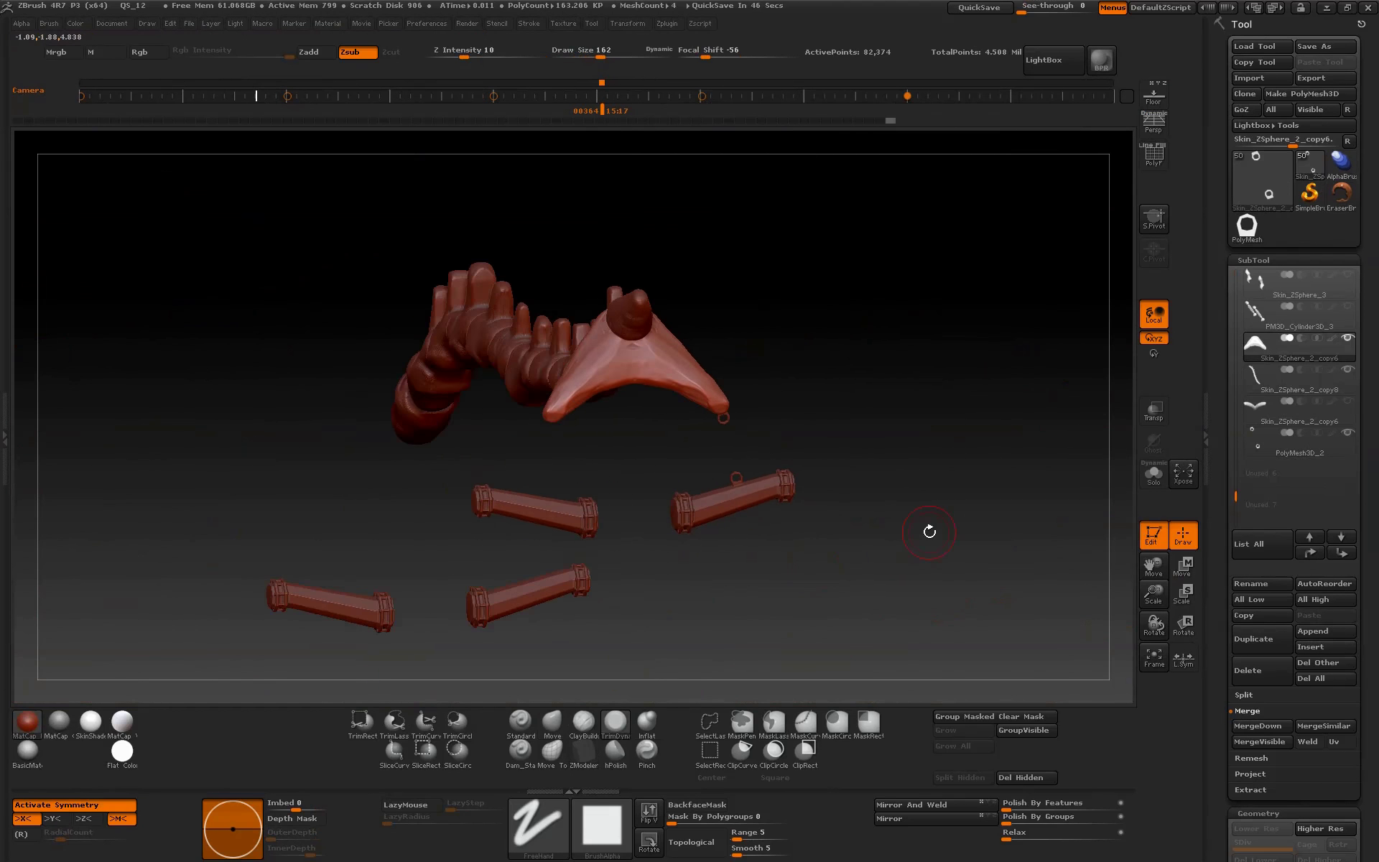
# - Reselect the merged ring mesh, QuickSave the project, and Clone it as PolyMesh3D_3
pyautogui.keyDown('alt'); pyautogui.click(736, 478); pyautogui.keyUp('alt')
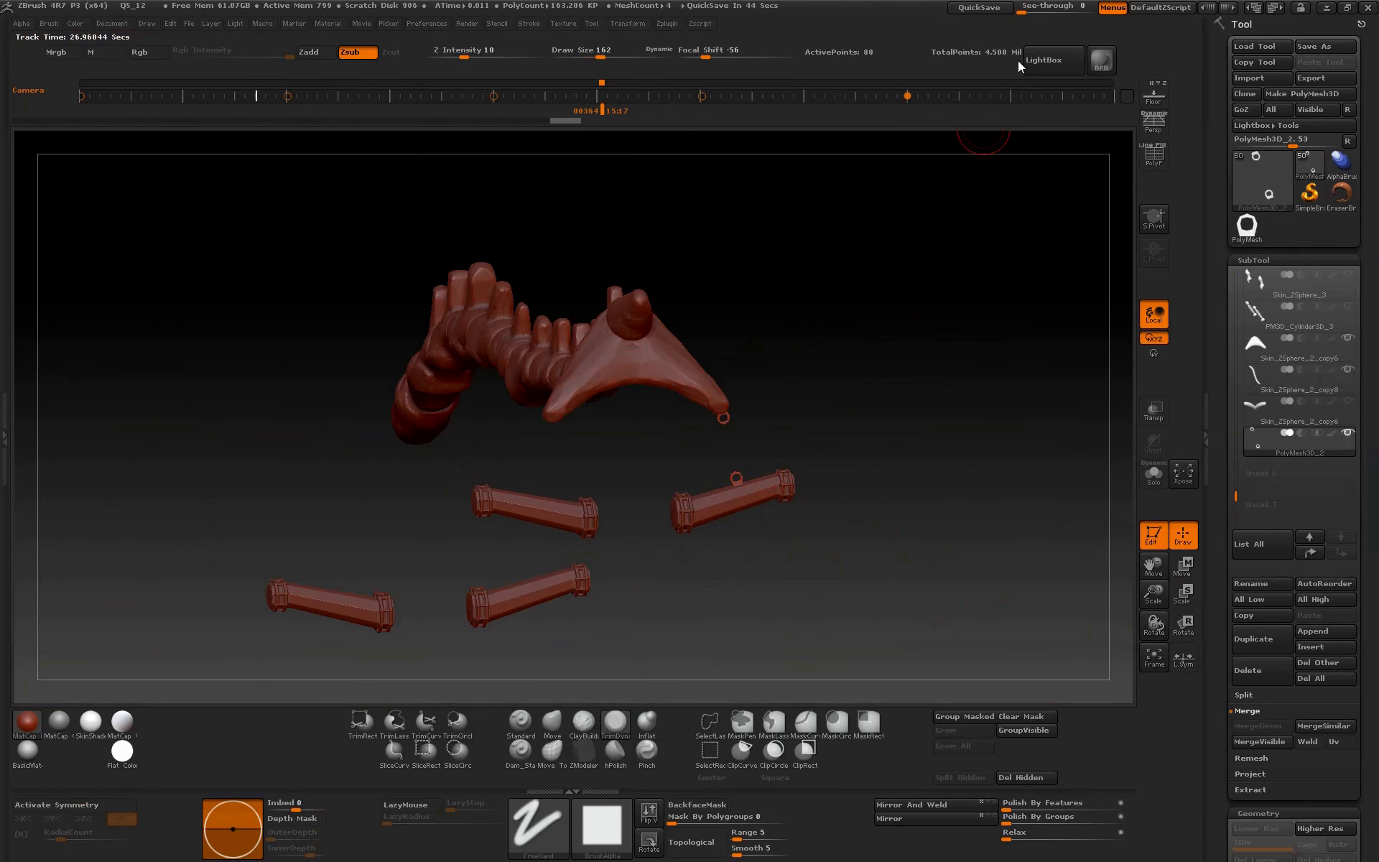
pyautogui.click(988, 13)
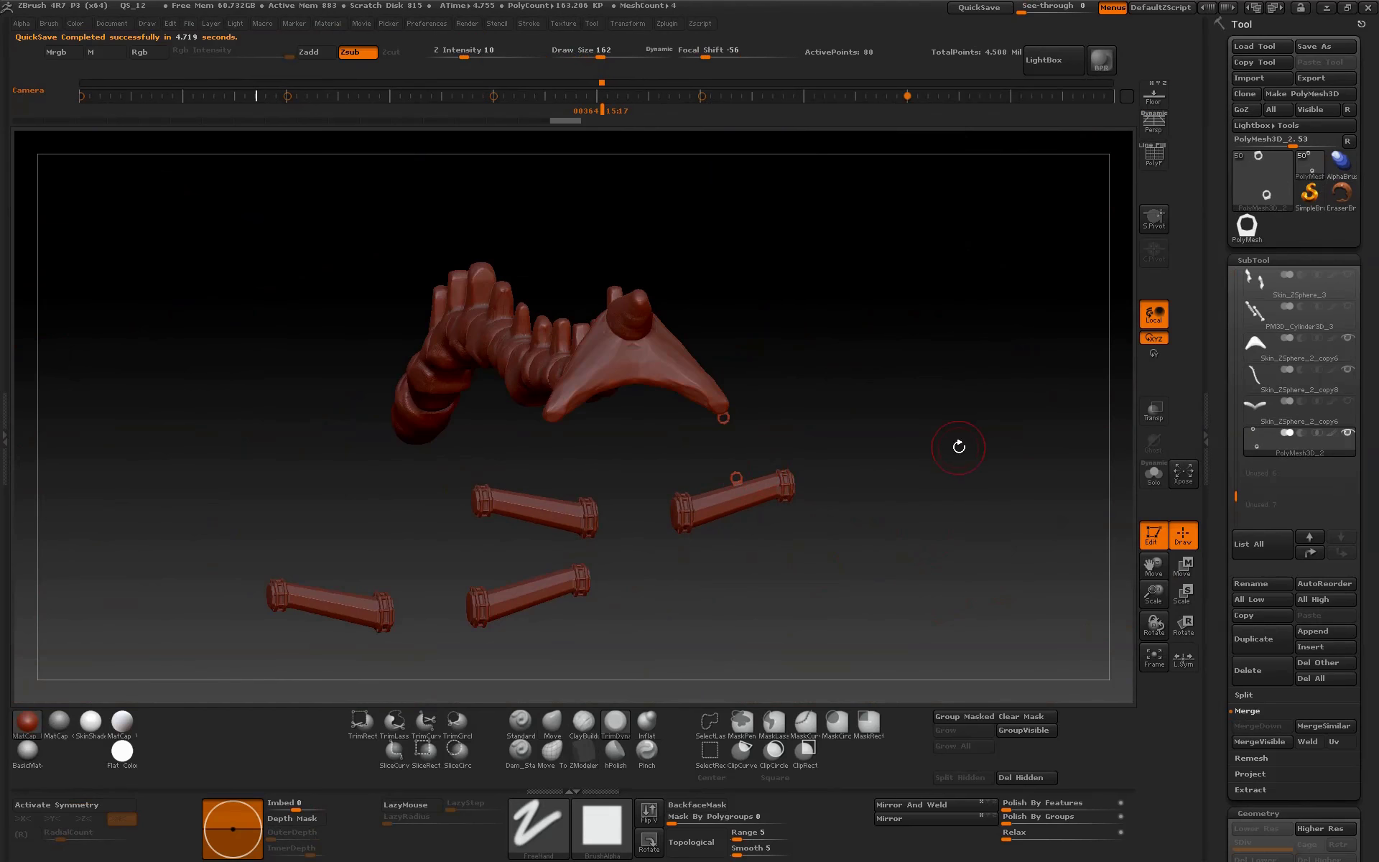
pyautogui.click(1244, 94)
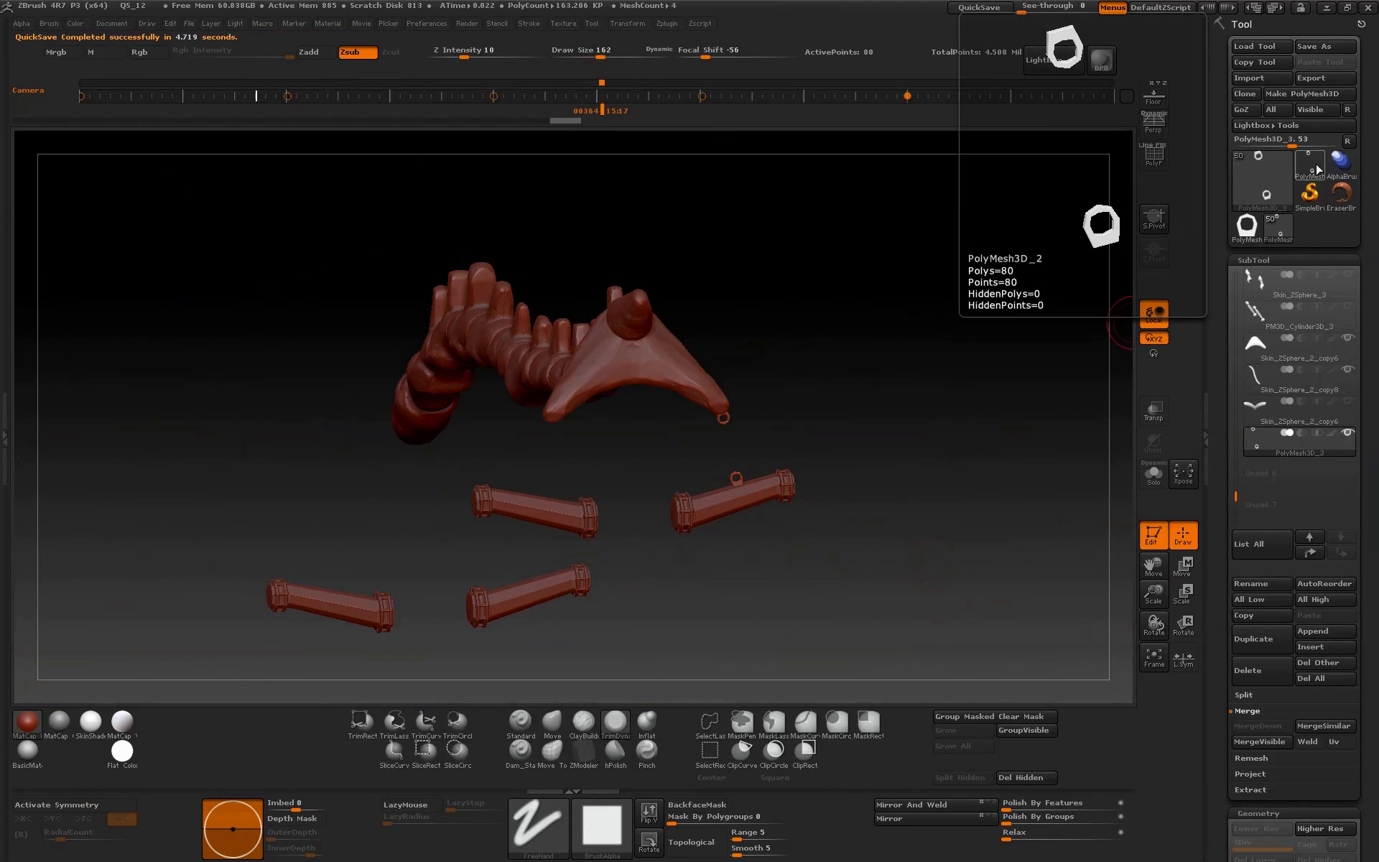
# - Open the cloned ring mesh alone and draw a Rotate action line up its rings
pyautogui.click(1289, 230)
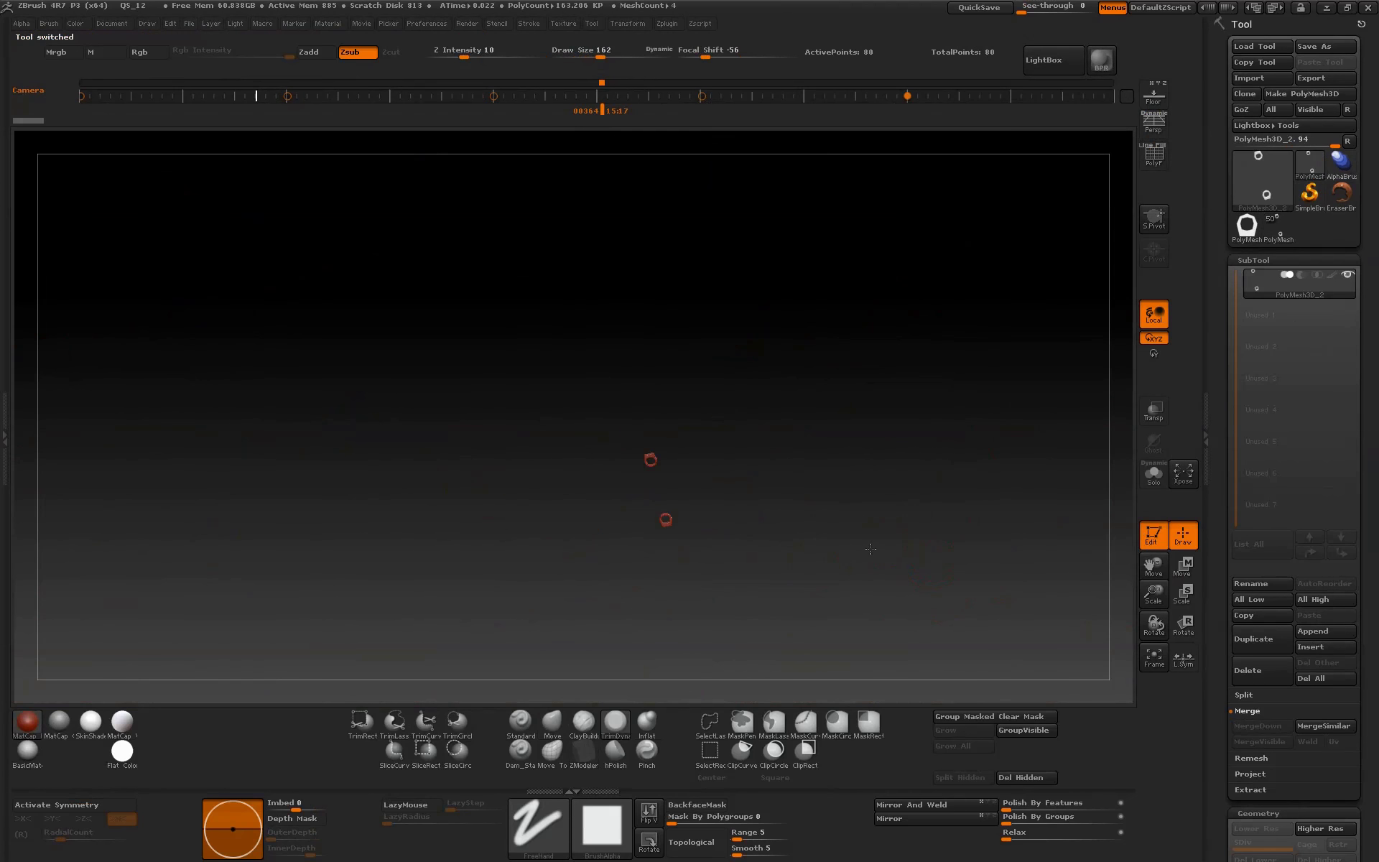
pyautogui.moveTo(1165, 563)
pyautogui.mouseDown()
pyautogui.moveTo(698, 573)
pyautogui.moveTo(749, 575)
pyautogui.mouseUp()
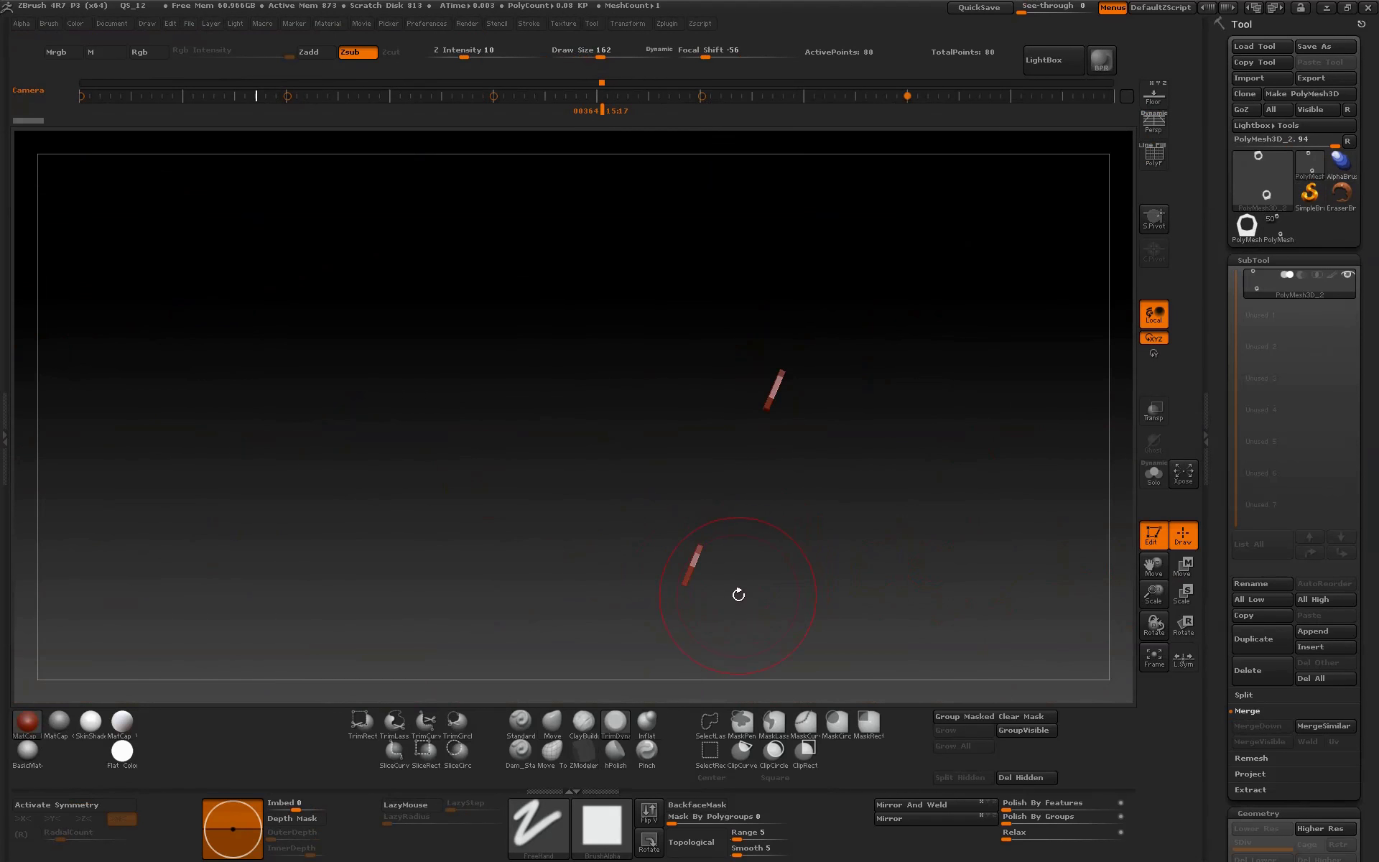
pyautogui.click(1185, 625)
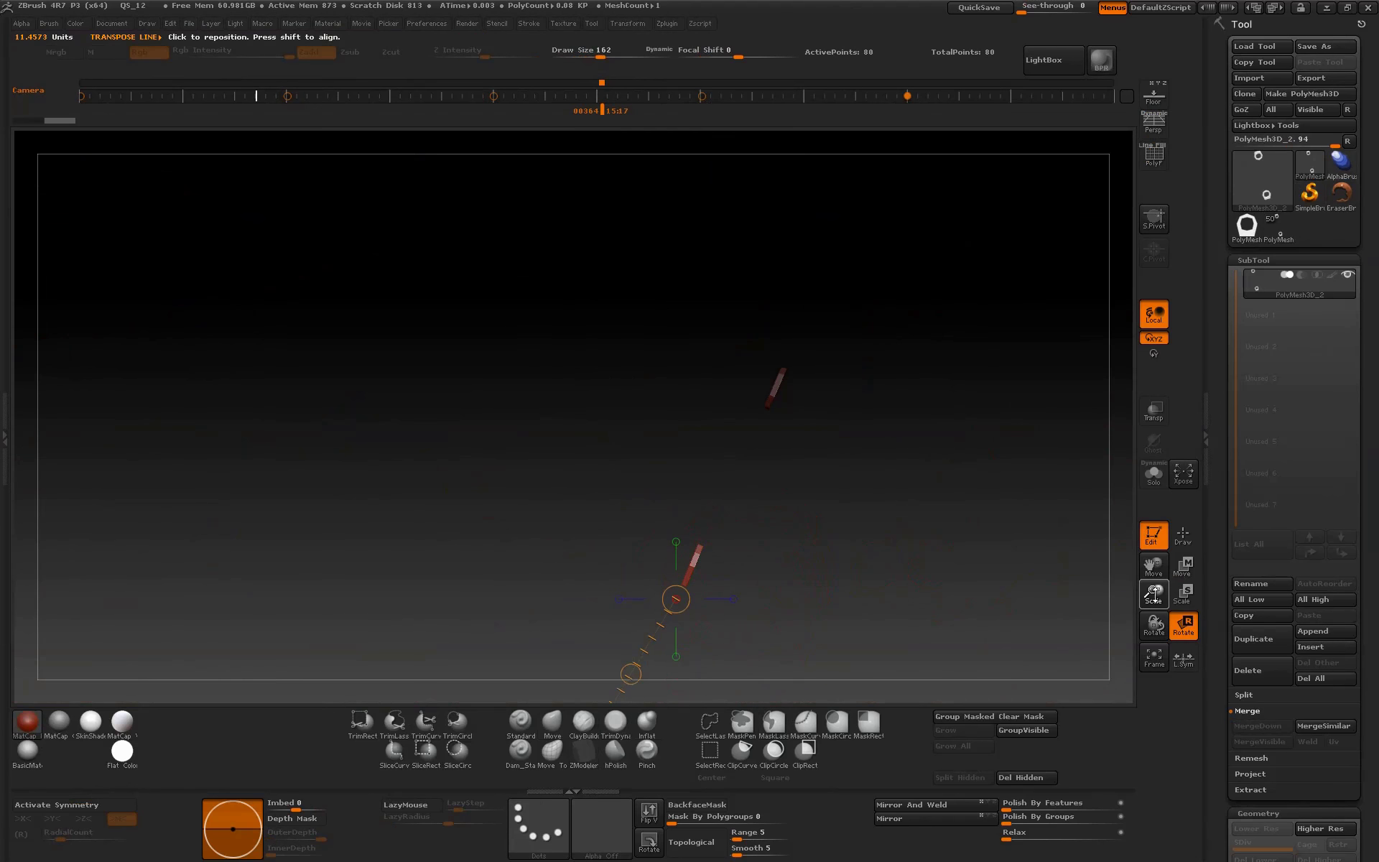
pyautogui.moveTo(683, 594)
pyautogui.mouseDown()
pyautogui.moveTo(829, 279)
pyautogui.moveTo(846, 292)
pyautogui.moveTo(832, 286)
pyautogui.mouseUp()
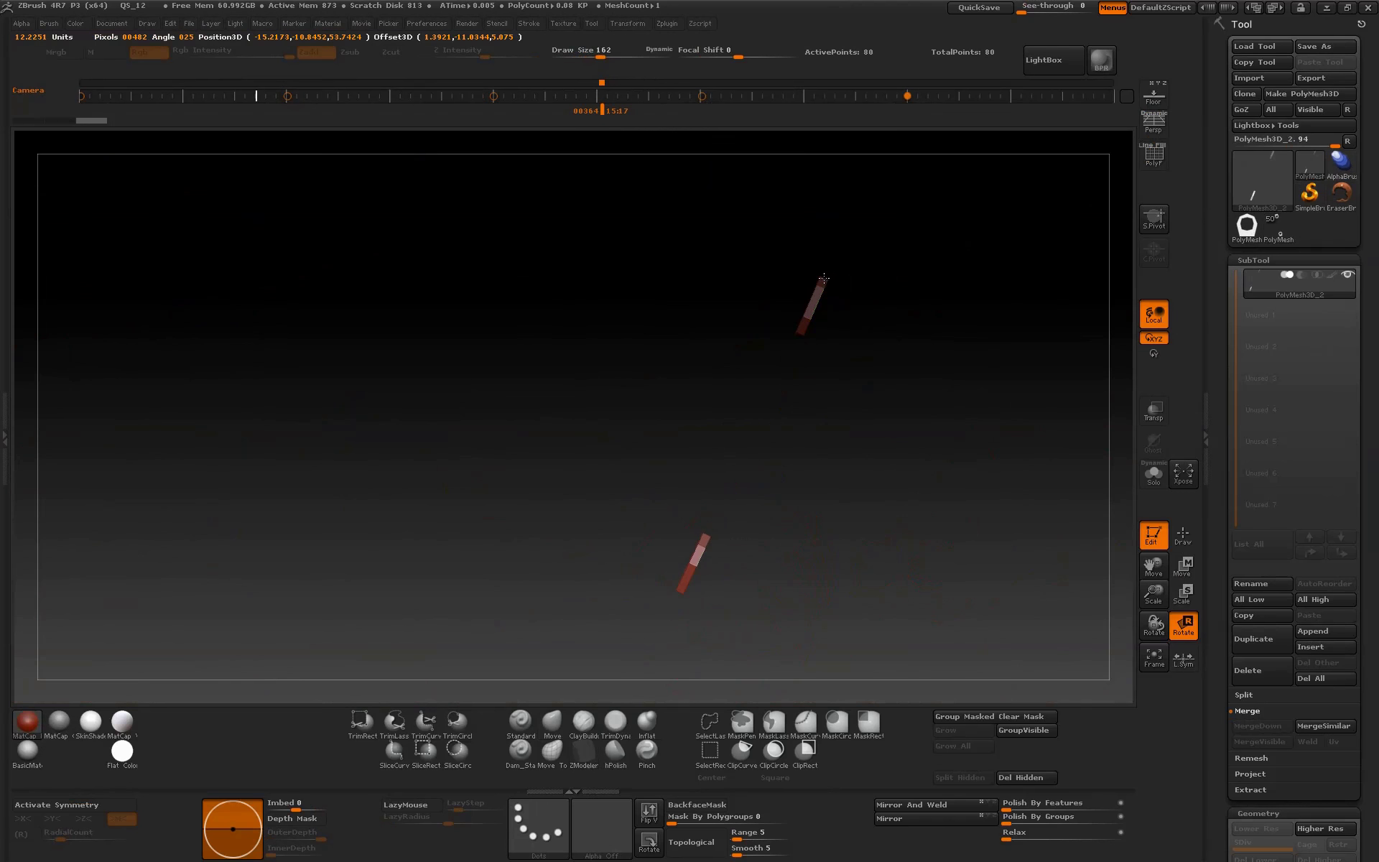
pyautogui.moveTo(841, 560); pyautogui.dragTo(918, 562)
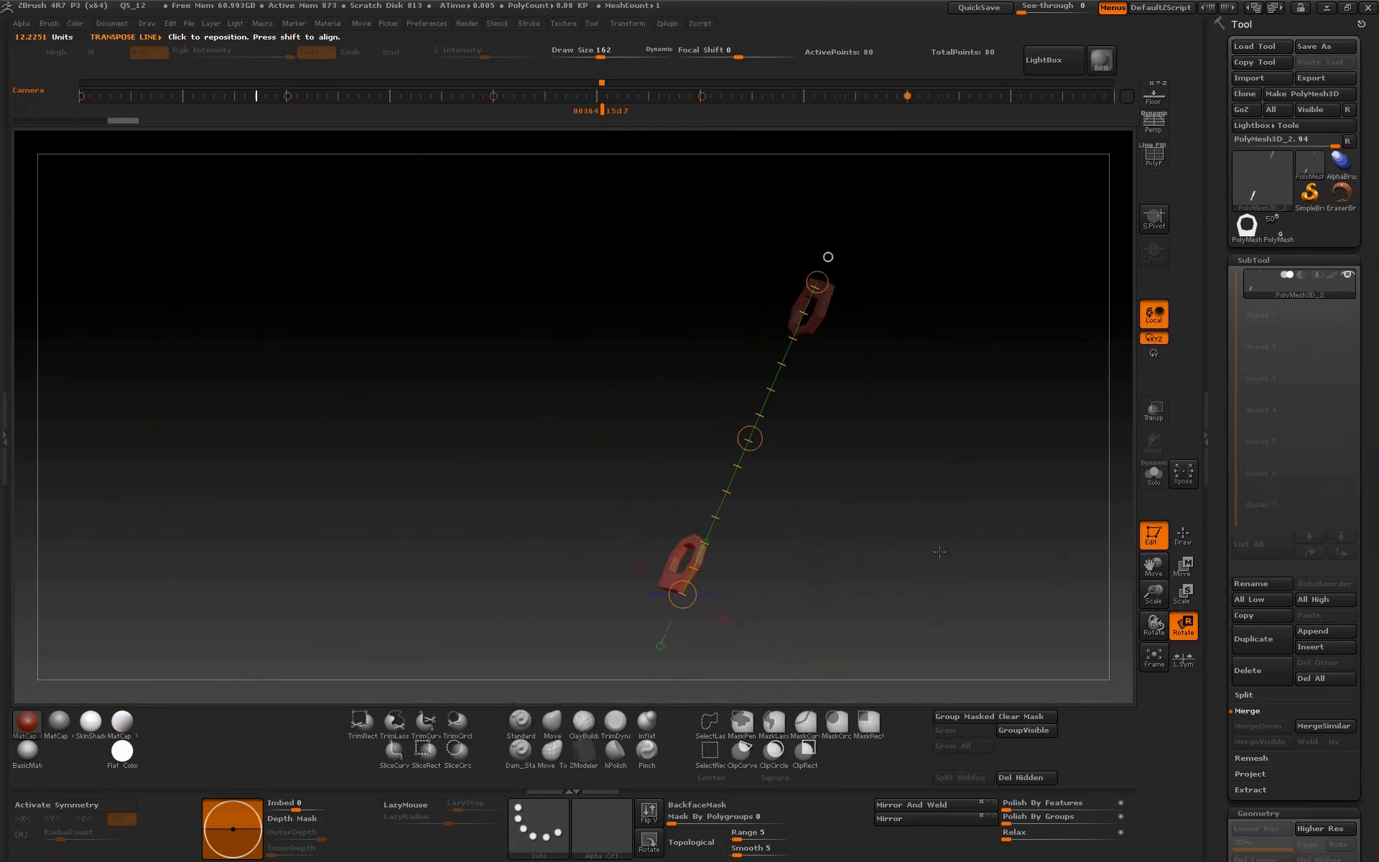
# - Duplicate the ring subtool and twist the rings around their connecting axis
pyautogui.click(1258, 645)
pyautogui.moveTo(936, 579)
pyautogui.mouseDown()
pyautogui.moveTo(797, 583)
pyautogui.moveTo(937, 566)
pyautogui.moveTo(899, 547)
pyautogui.moveTo(976, 551)
pyautogui.mouseUp()
pyautogui.moveTo(831, 636); pyautogui.dragTo(777, 482)
pyautogui.moveTo(752, 534); pyautogui.dragTo(931, 505)
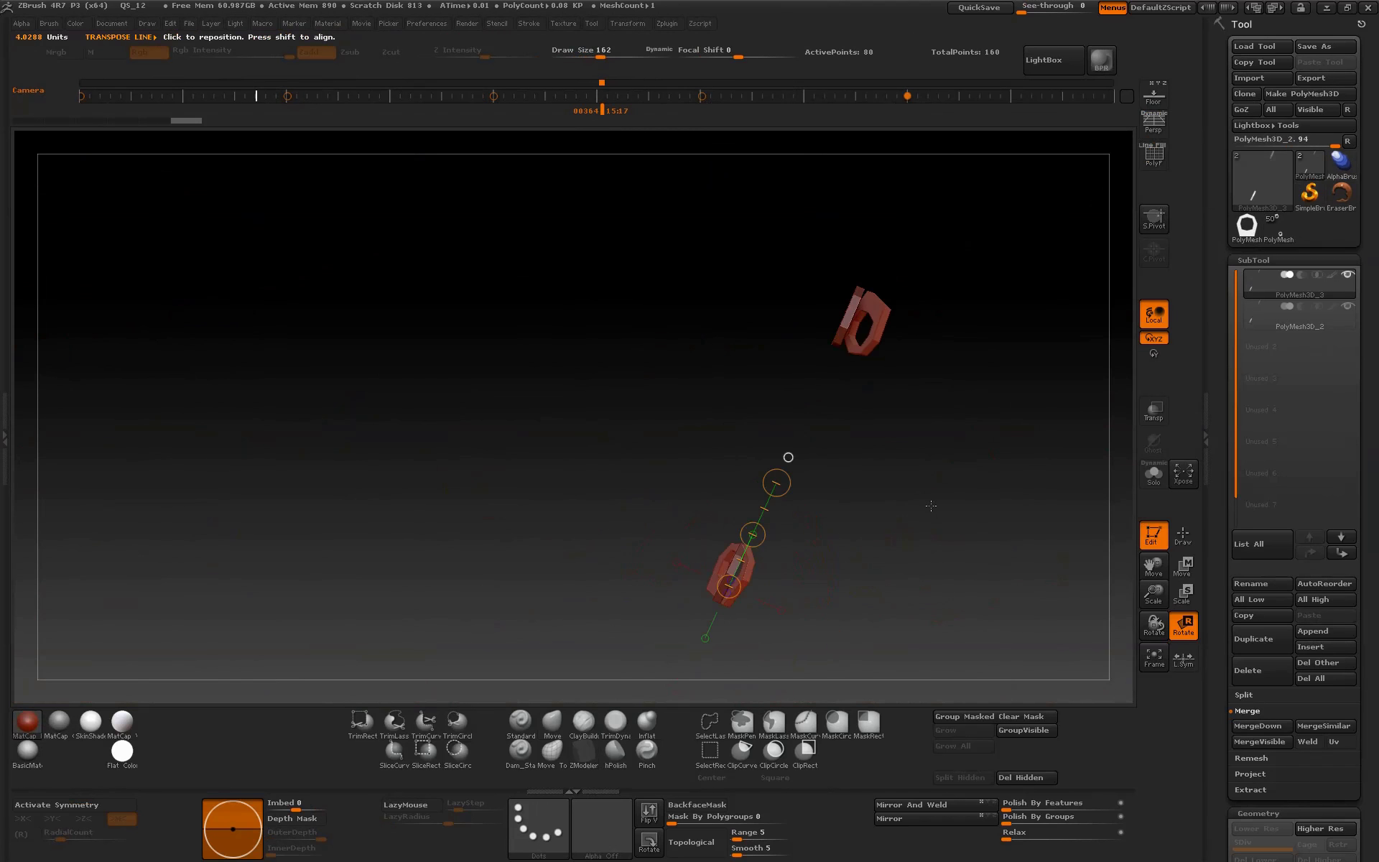
# - Copy the rings along a Move action line, then undo and redo the copies
pyautogui.hotkey('ctrl', 'z')
pyautogui.press('w')
pyautogui.keyDown('ctrl'); pyautogui.moveTo(751, 535); pyautogui.dragTo(874, 383); pyautogui.keyUp('ctrl')
pyautogui.hotkey('ctrl', 'z')
pyautogui.hotkey('ctrl', 'z')
pyautogui.hotkey('ctrl', 'z')
pyautogui.hotkey('ctrl', 'z')
pyautogui.hotkey('ctrl', 'shift', 'z')
pyautogui.hotkey('ctrl', 'shift', 'z')
pyautogui.hotkey('ctrl', 'shift', 'z')
pyautogui.hotkey('ctrl', 'shift', 'z')
pyautogui.hotkey('ctrl', 'shift', 'z')
pyautogui.hotkey('ctrl', 'shift', 'z')
pyautogui.hotkey('ctrl', 'shift', 'z')
pyautogui.hotkey('ctrl', 'shift', 'z')
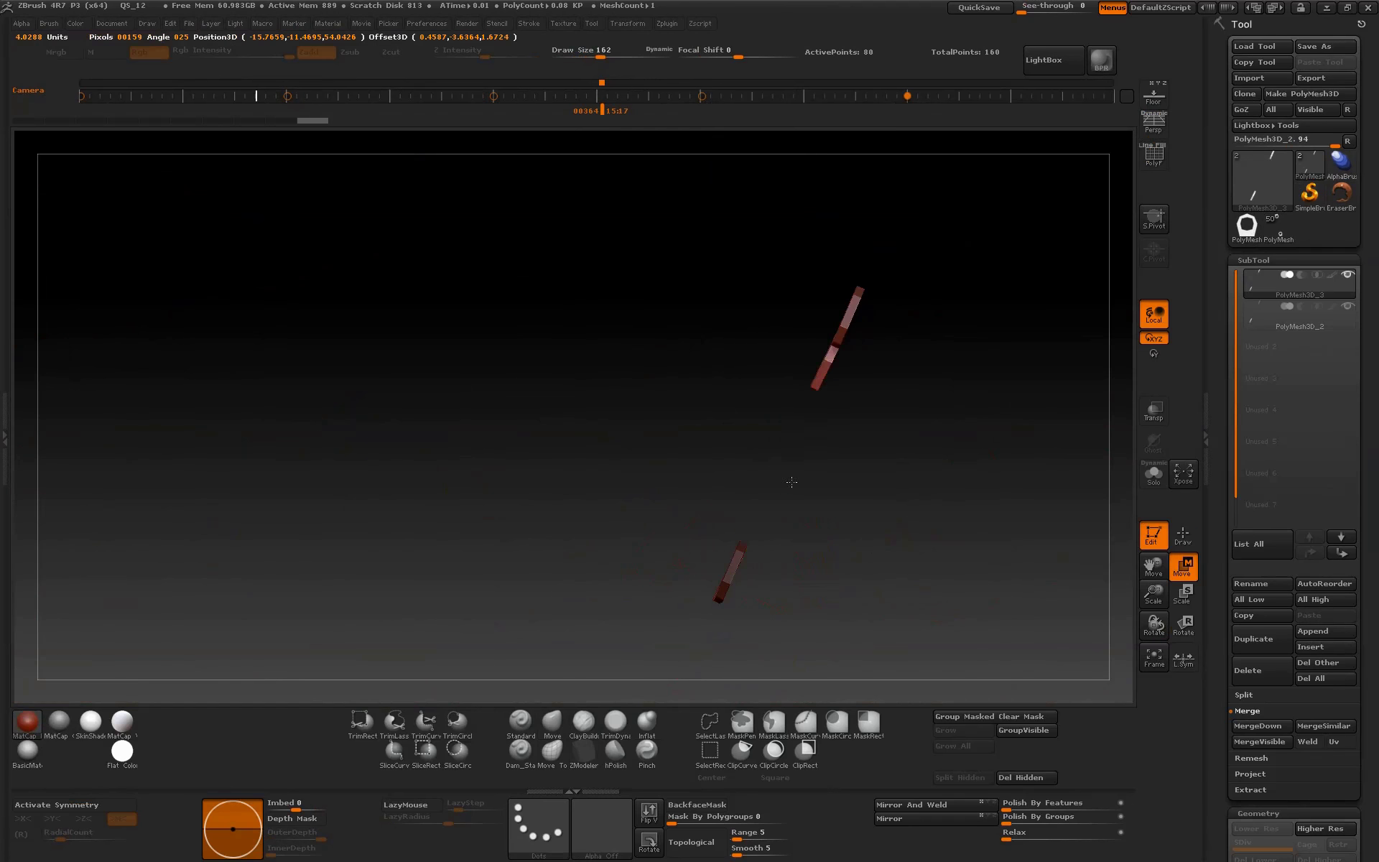
pyautogui.hotkey('ctrl', 'shift', 'z')
pyautogui.hotkey('ctrl', 'shift', 'z')
pyautogui.hotkey('ctrl', 'shift', 'z')
# - Step through the edit history toward two parallel struts in each group
pyautogui.hotkey('ctrl', 'shift', 'z')
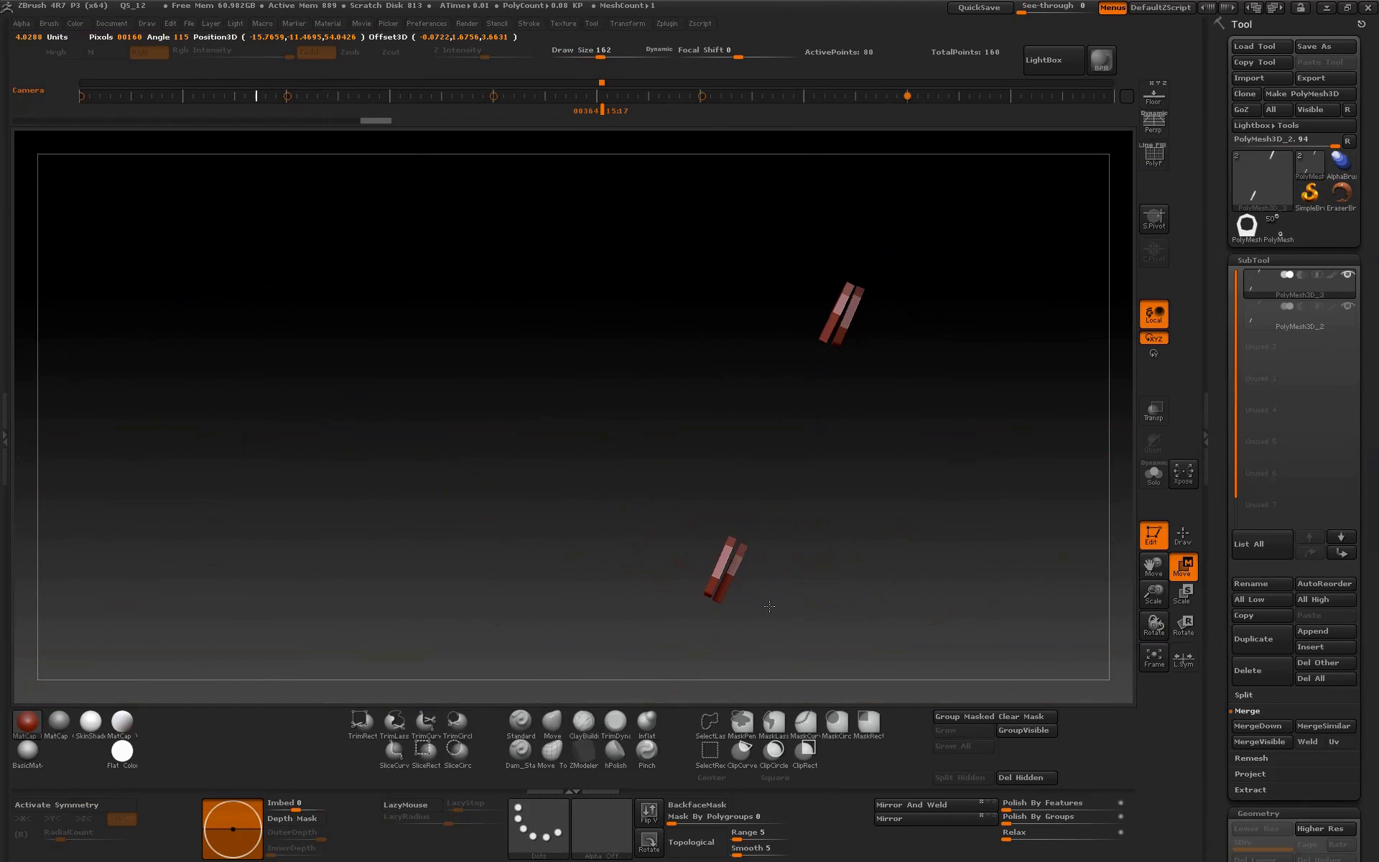
pyautogui.hotkey('ctrl', 'shift', 'z')
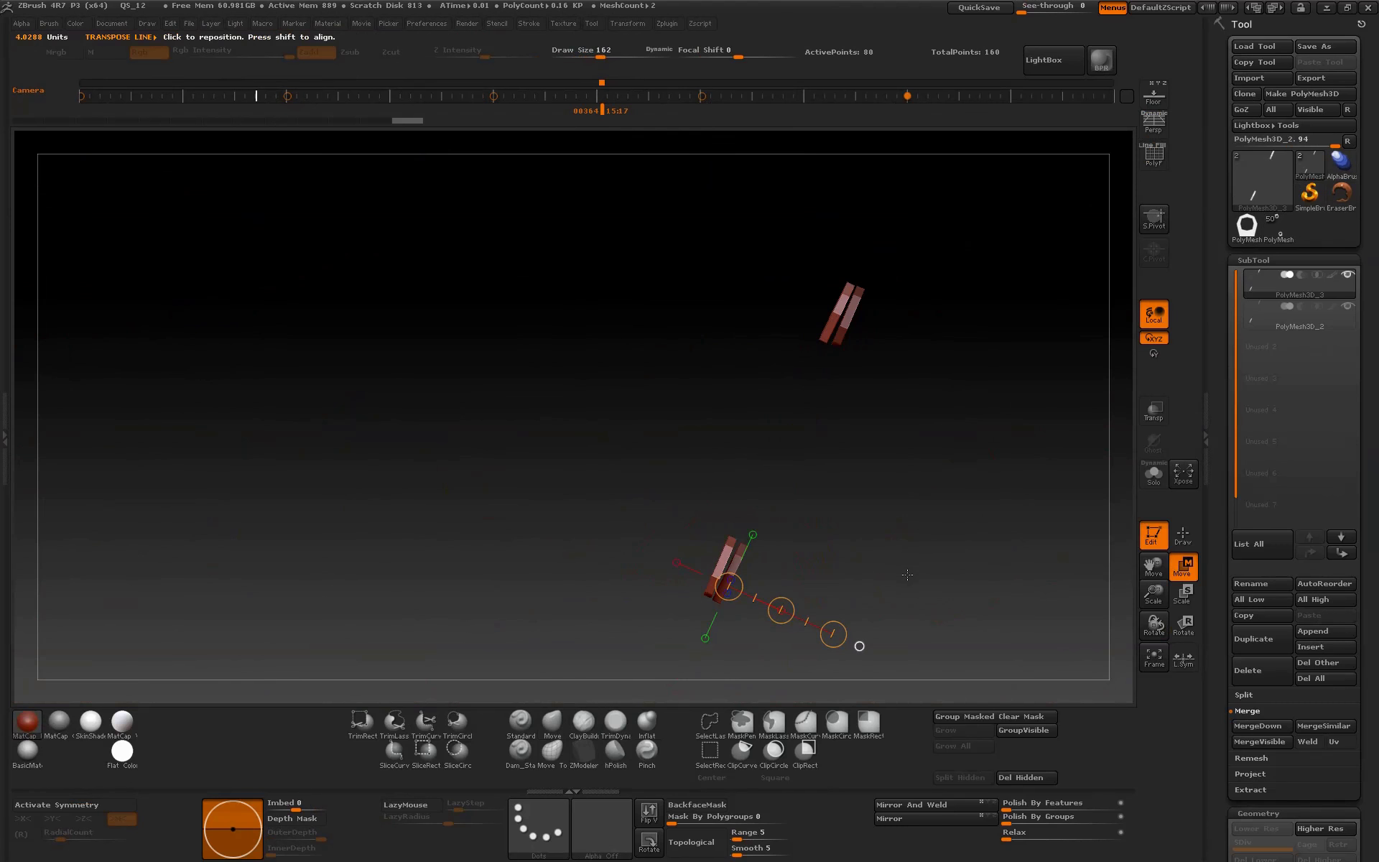
pyautogui.hotkey('ctrl', 'shift', 'z')
pyautogui.hotkey('ctrl', 'shift', 'z')
pyautogui.hotkey('ctrl', 'shift', 'z')
pyautogui.hotkey('ctrl', 'shift', 'z')
pyautogui.hotkey('ctrl', 'shift', 'z')
pyautogui.hotkey('ctrl', 'shift', 'z')
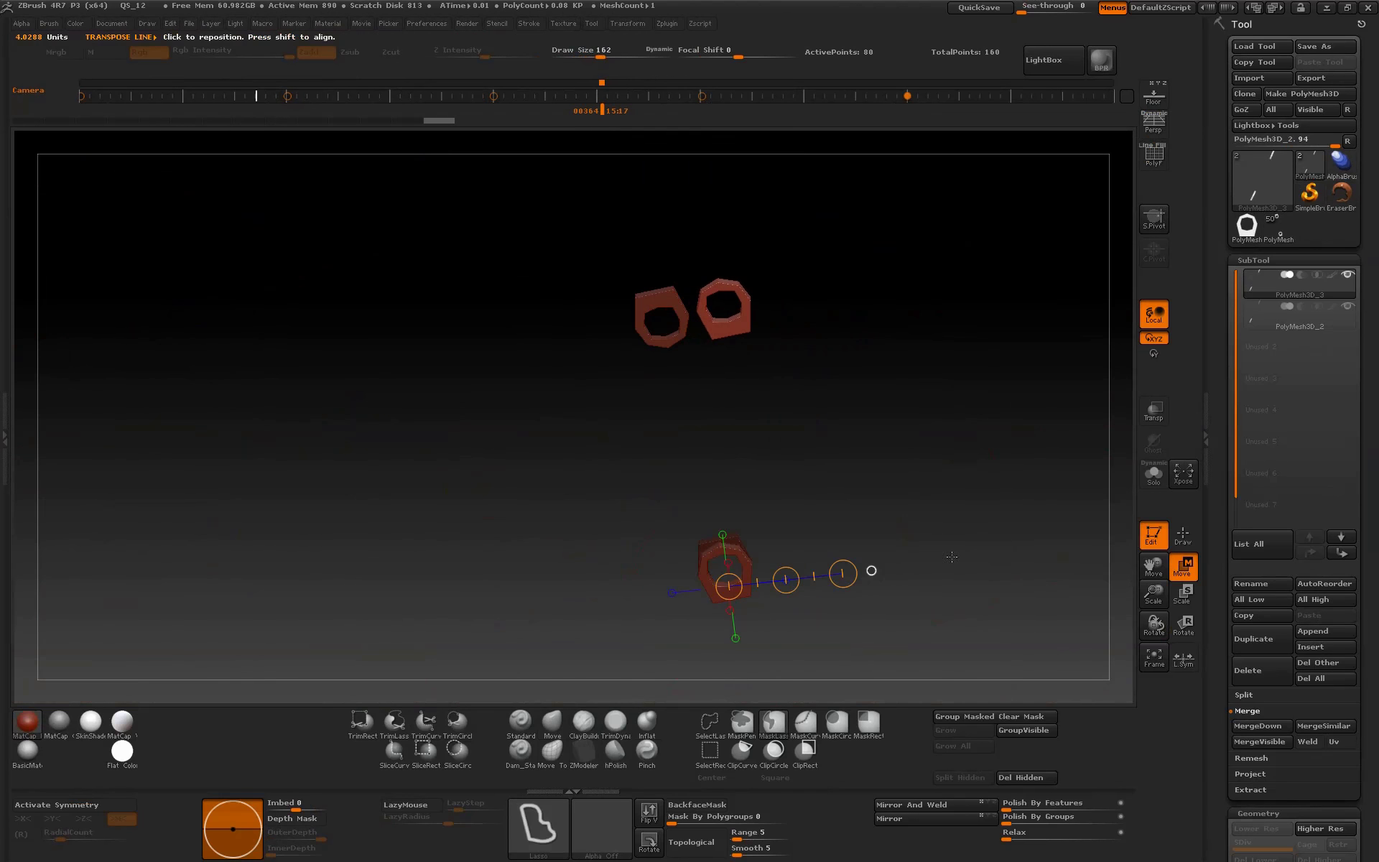
pyautogui.hotkey('ctrl', 'shift', 'z')
pyautogui.hotkey('ctrl', 'shift', 'z')
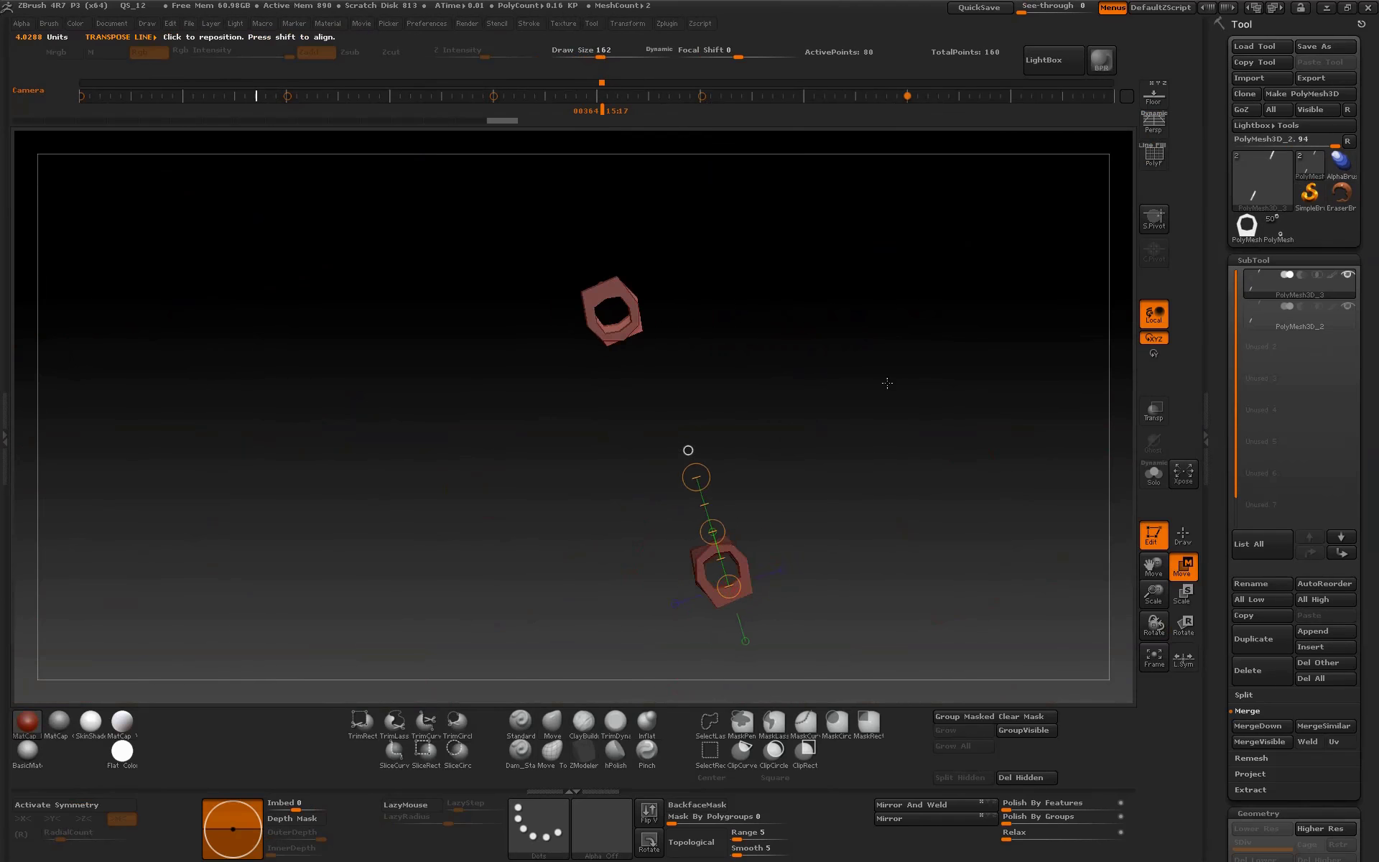
pyautogui.hotkey('ctrl', 'shift', 'z')
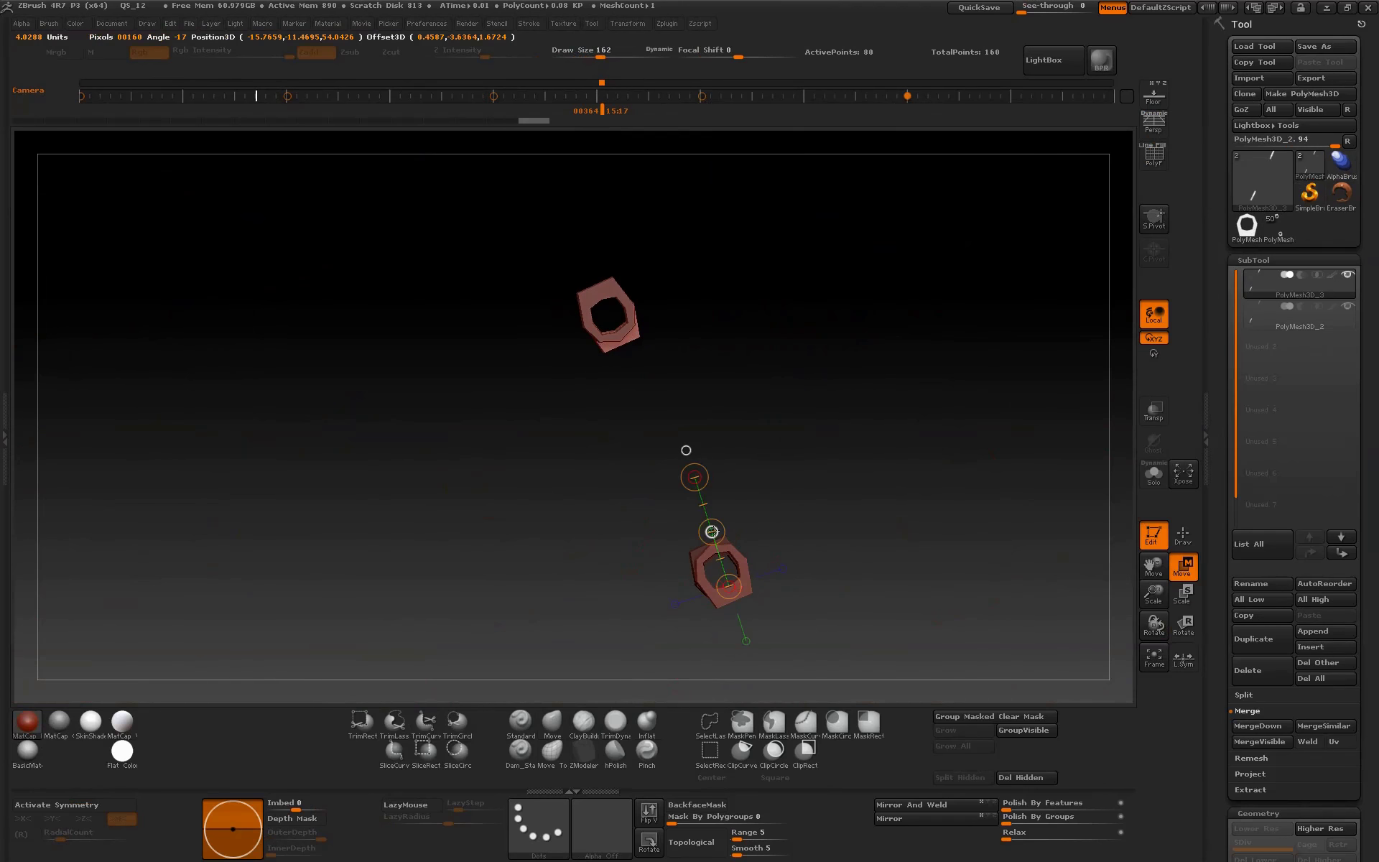
pyautogui.moveTo(711, 531); pyautogui.dragTo(936, 528)
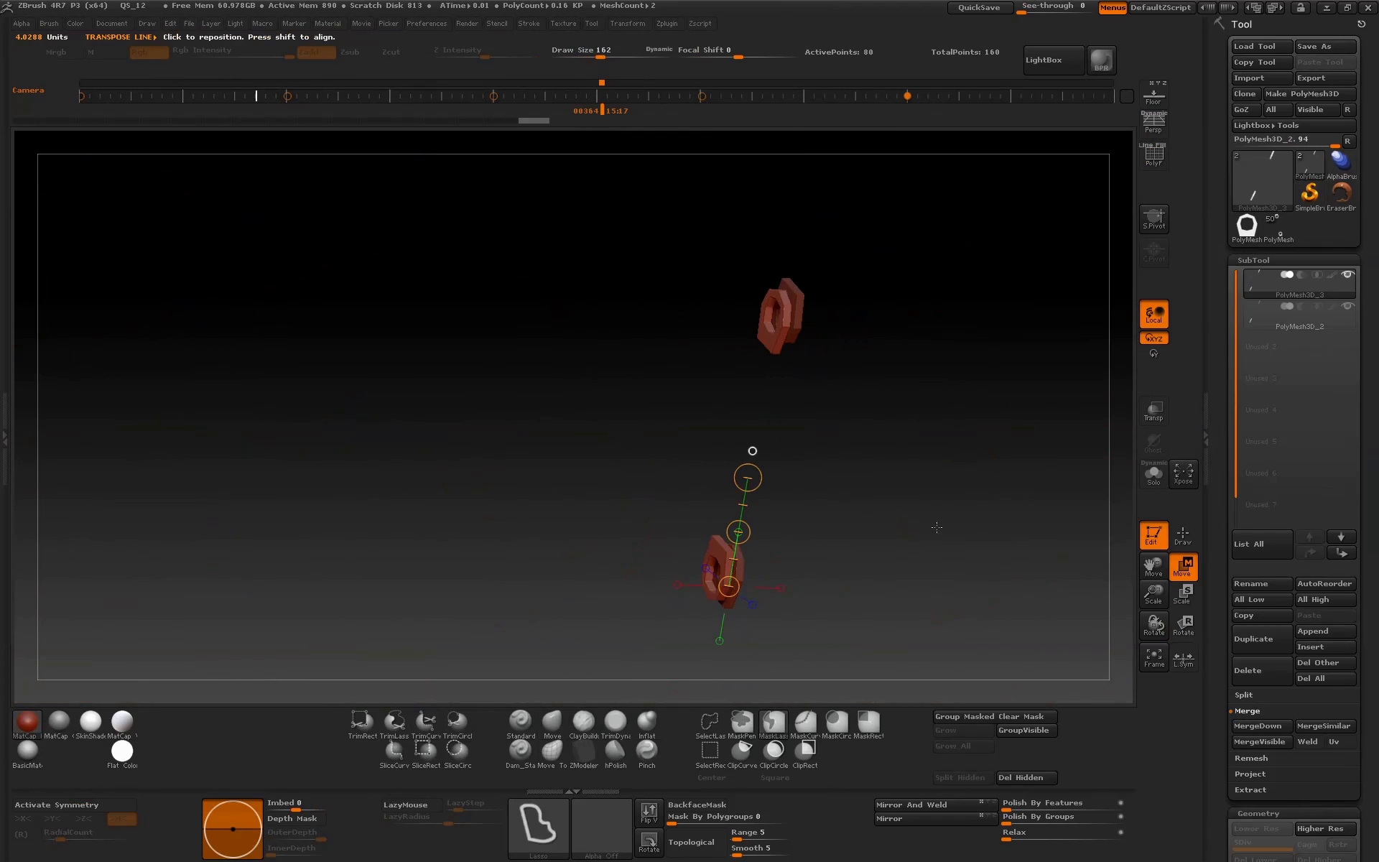
pyautogui.hotkey('ctrl', 'shift', 'z')
pyautogui.hotkey('ctrl', 'shift', 'z')
pyautogui.moveTo(697, 559); pyautogui.dragTo(751, 588)
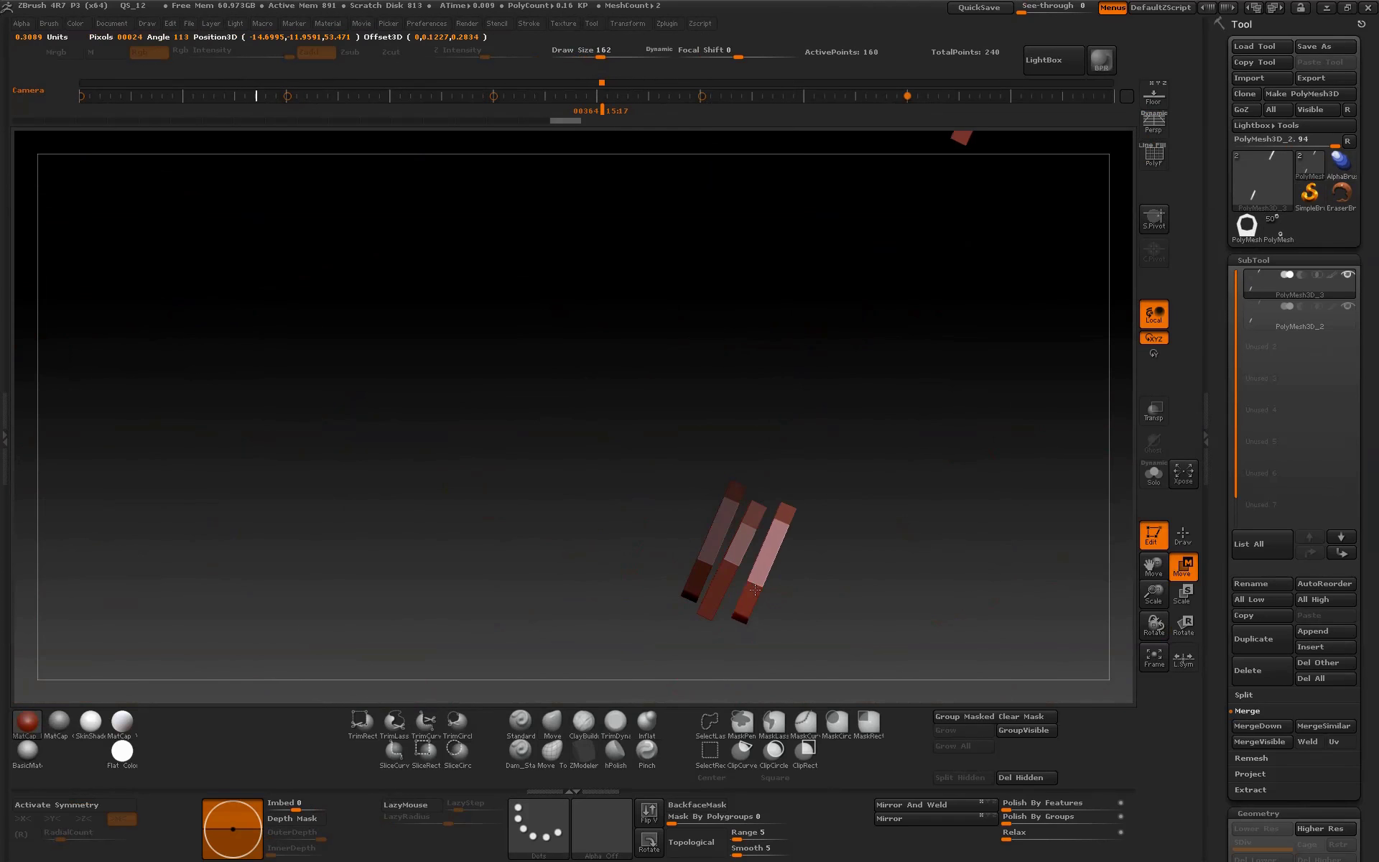
pyautogui.hotkey('ctrl', 'shift', 'z')
pyautogui.hotkey('ctrl', 'shift', 'z')
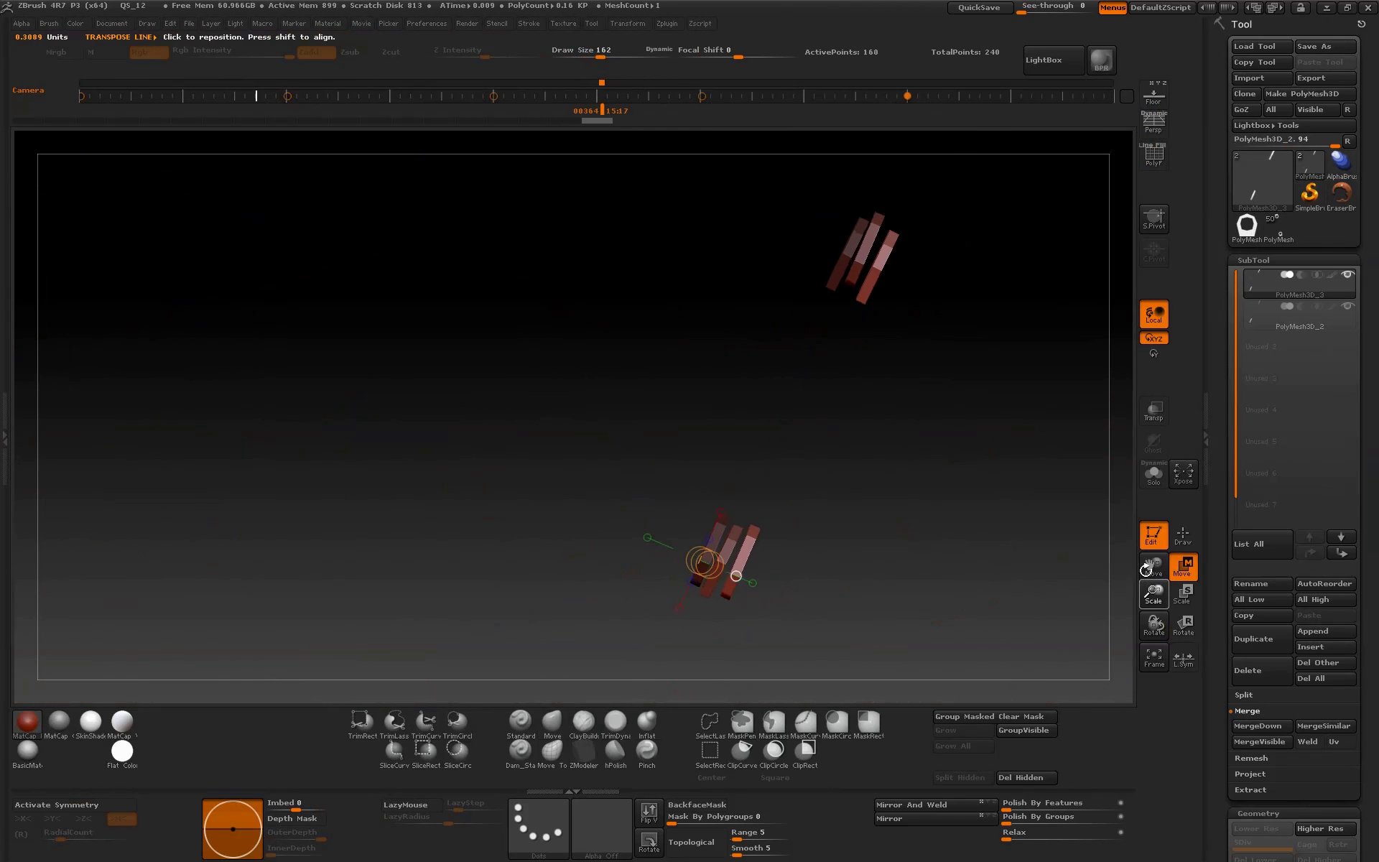
pyautogui.hotkey('ctrl', 'shift', 'z')
pyautogui.hotkey('ctrl', 'shift', 'z')
pyautogui.hotkey('ctrl', 'shift', 'z')
pyautogui.hotkey('ctrl', 'shift', 'z')
pyautogui.hotkey('ctrl', 'shift', 'z')
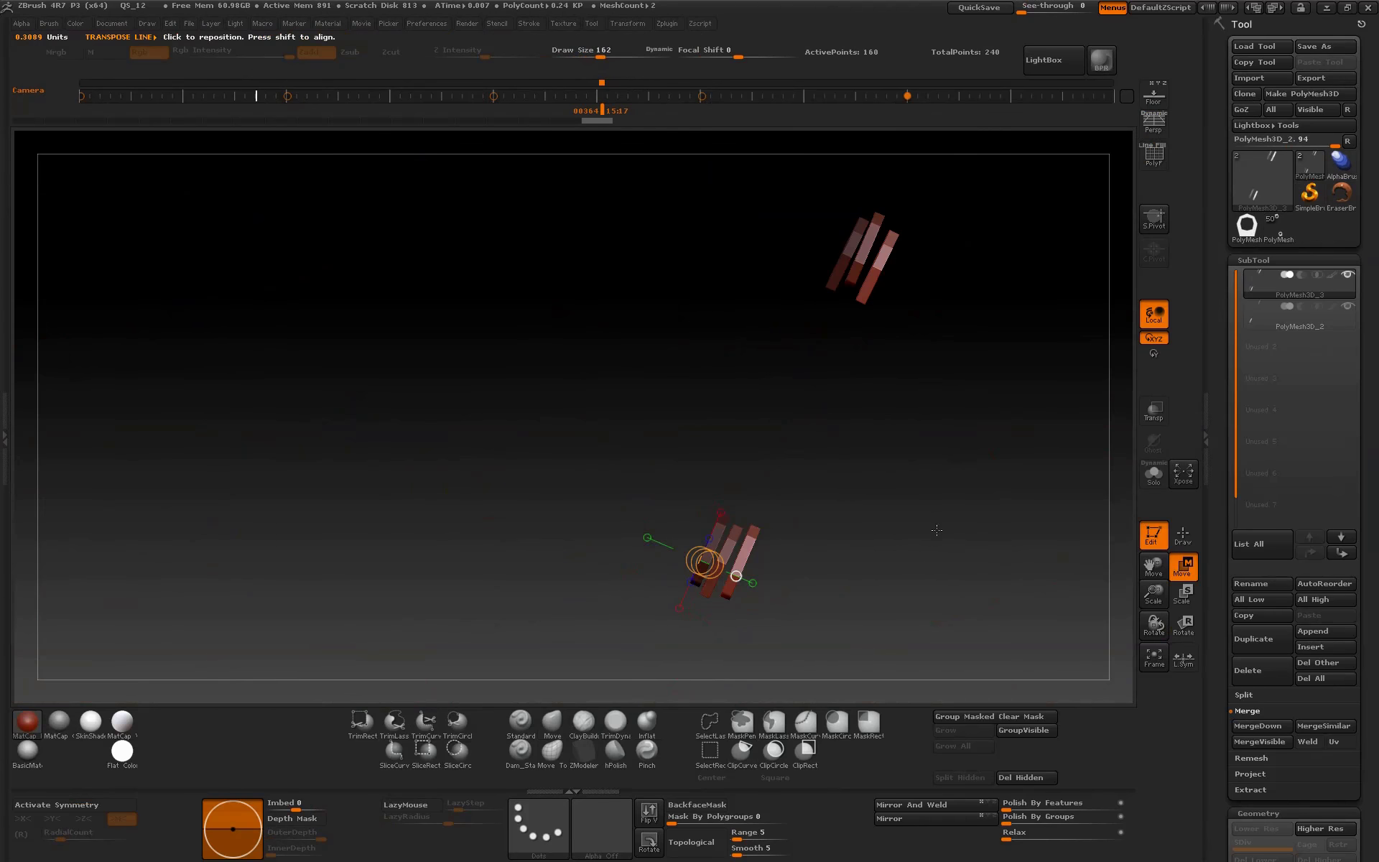
# - Reach the two-bar version, show the floor grid, and rotate the bars upright to 90°
pyautogui.hotkey('ctrl', 'shift', 'z')
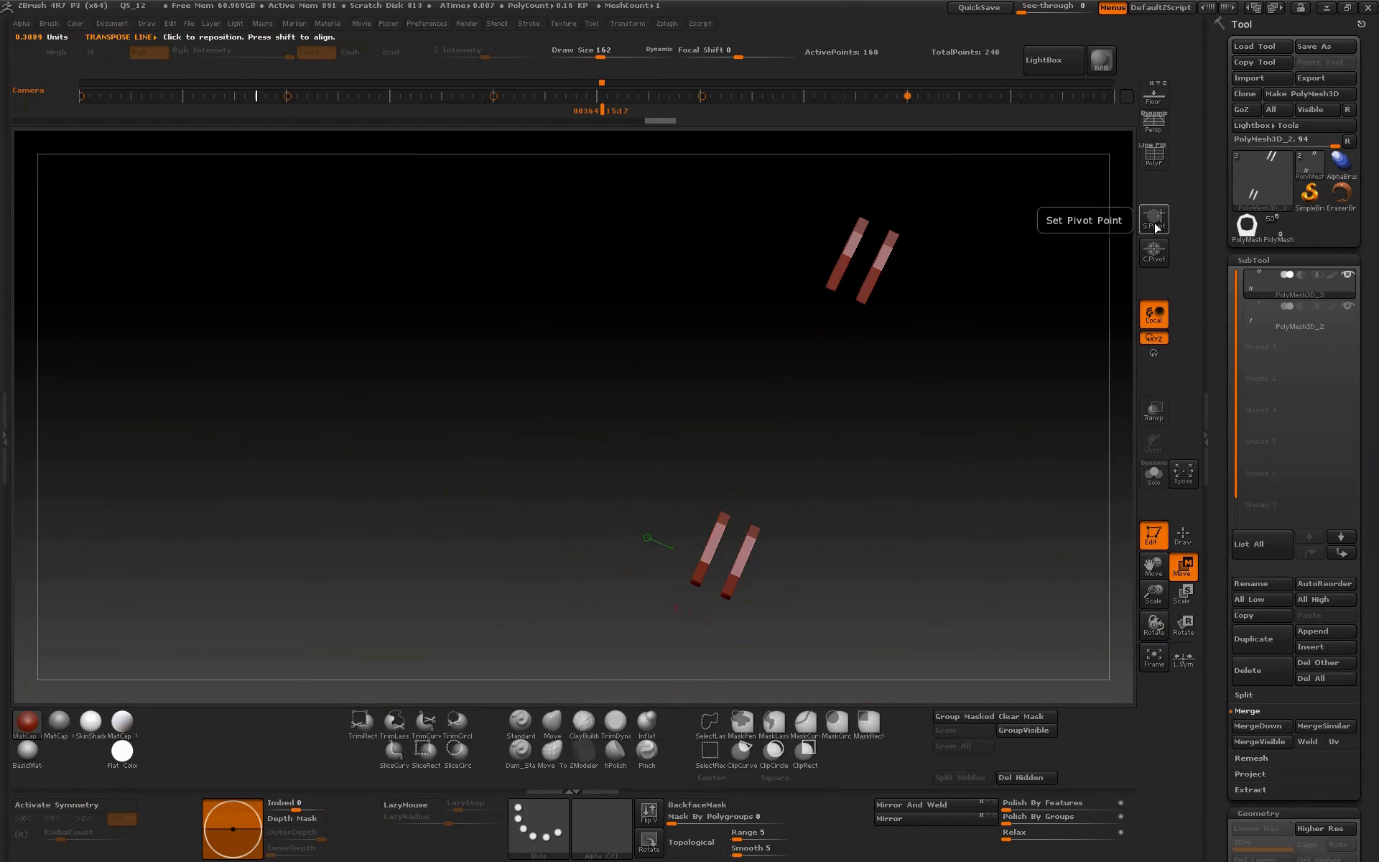
pyautogui.hotkey('ctrl', 'shift', 'z')
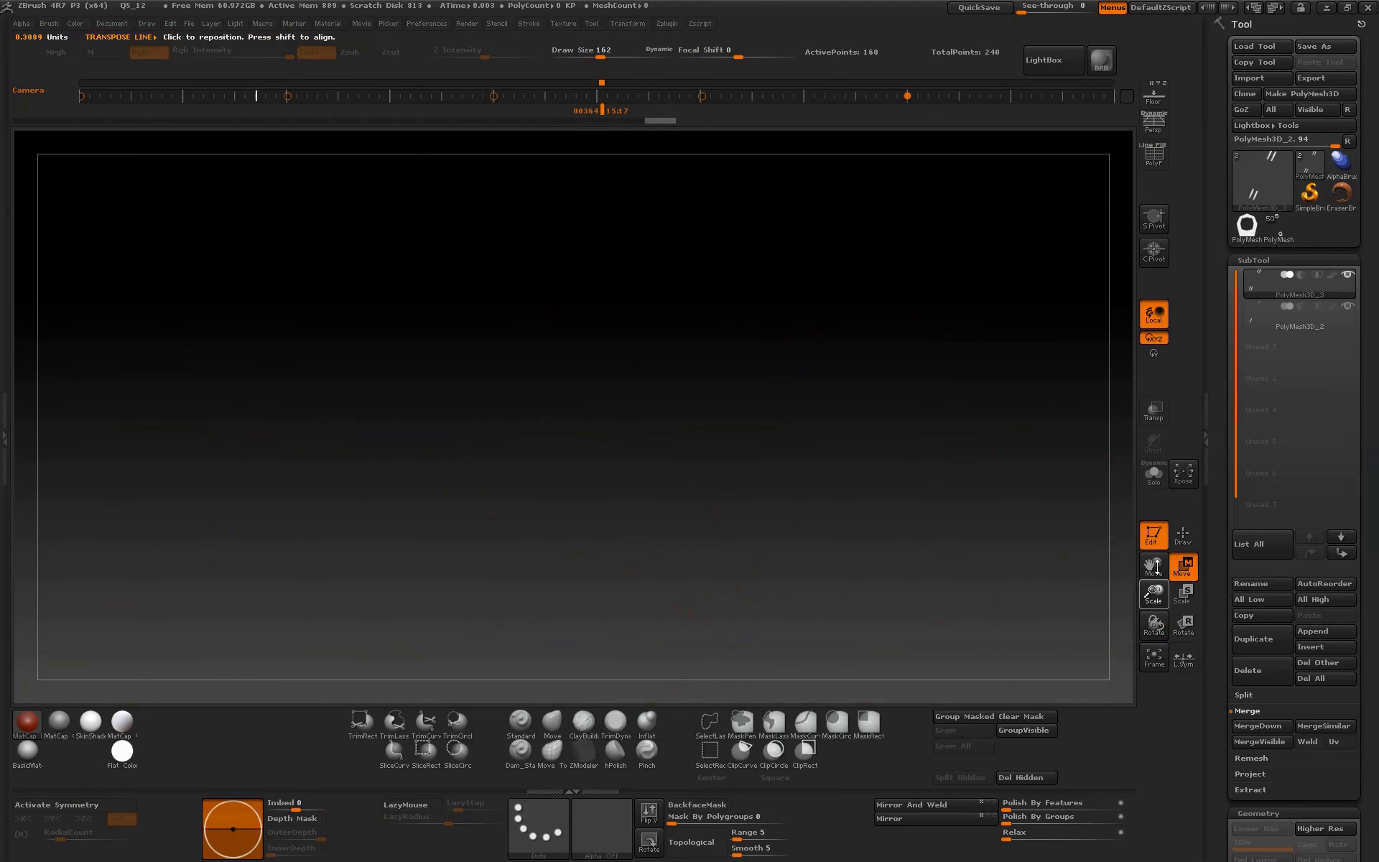
pyautogui.click(1153, 655)
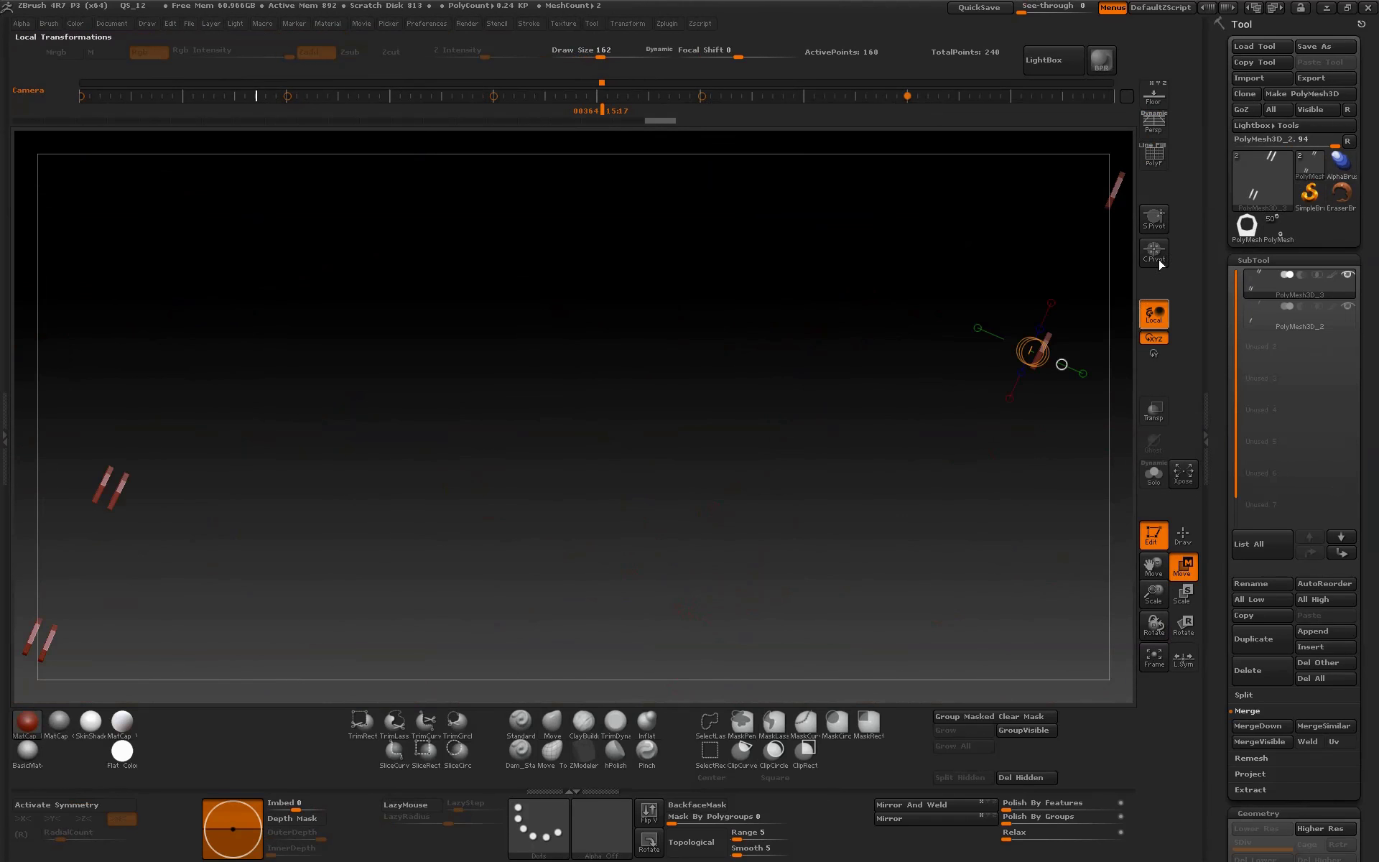
pyautogui.click(1153, 95)
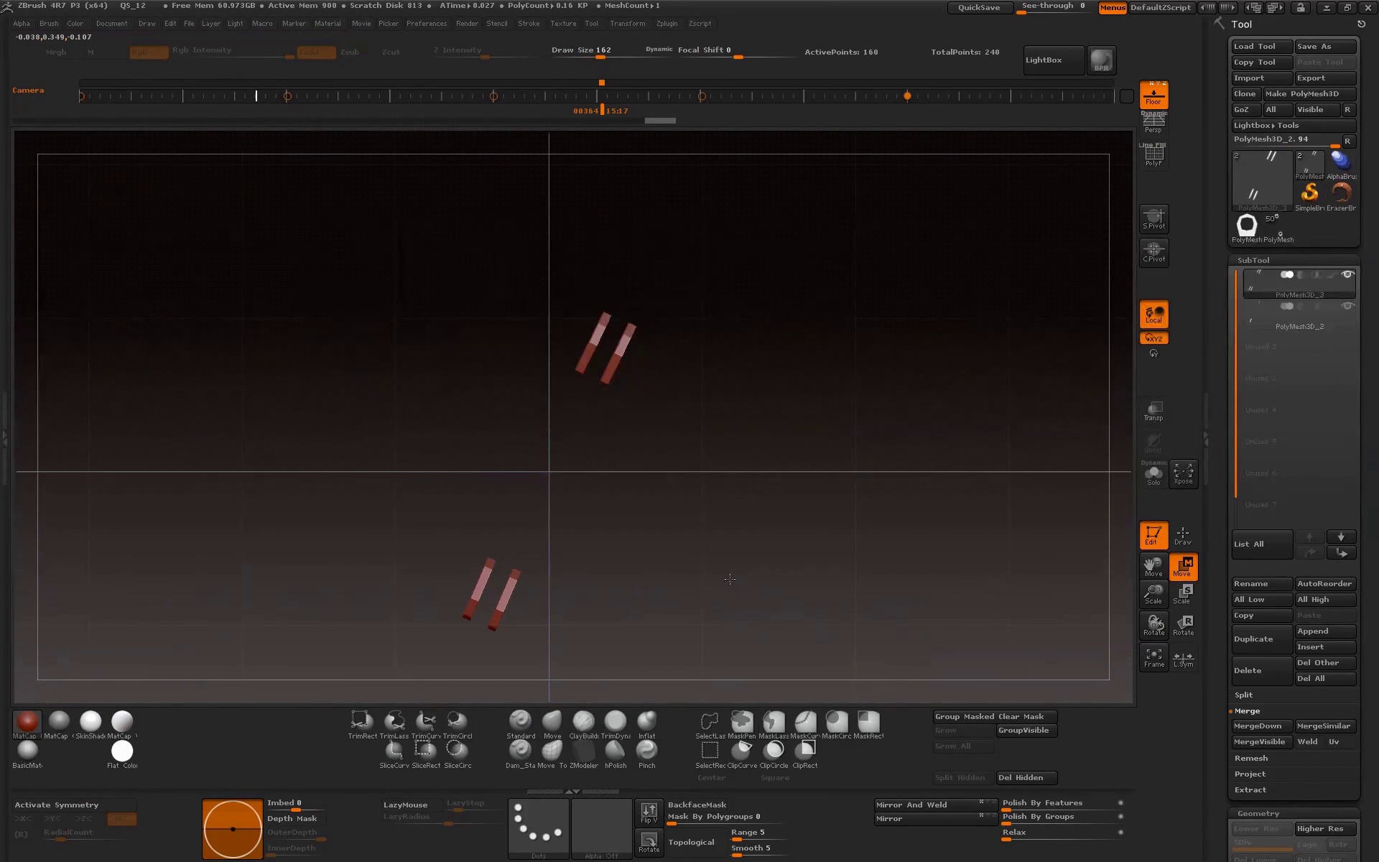
pyautogui.click(1184, 626)
pyautogui.moveTo(496, 632)
pyautogui.mouseDown()
pyautogui.moveTo(768, 629)
pyautogui.moveTo(684, 545)
pyautogui.mouseUp()
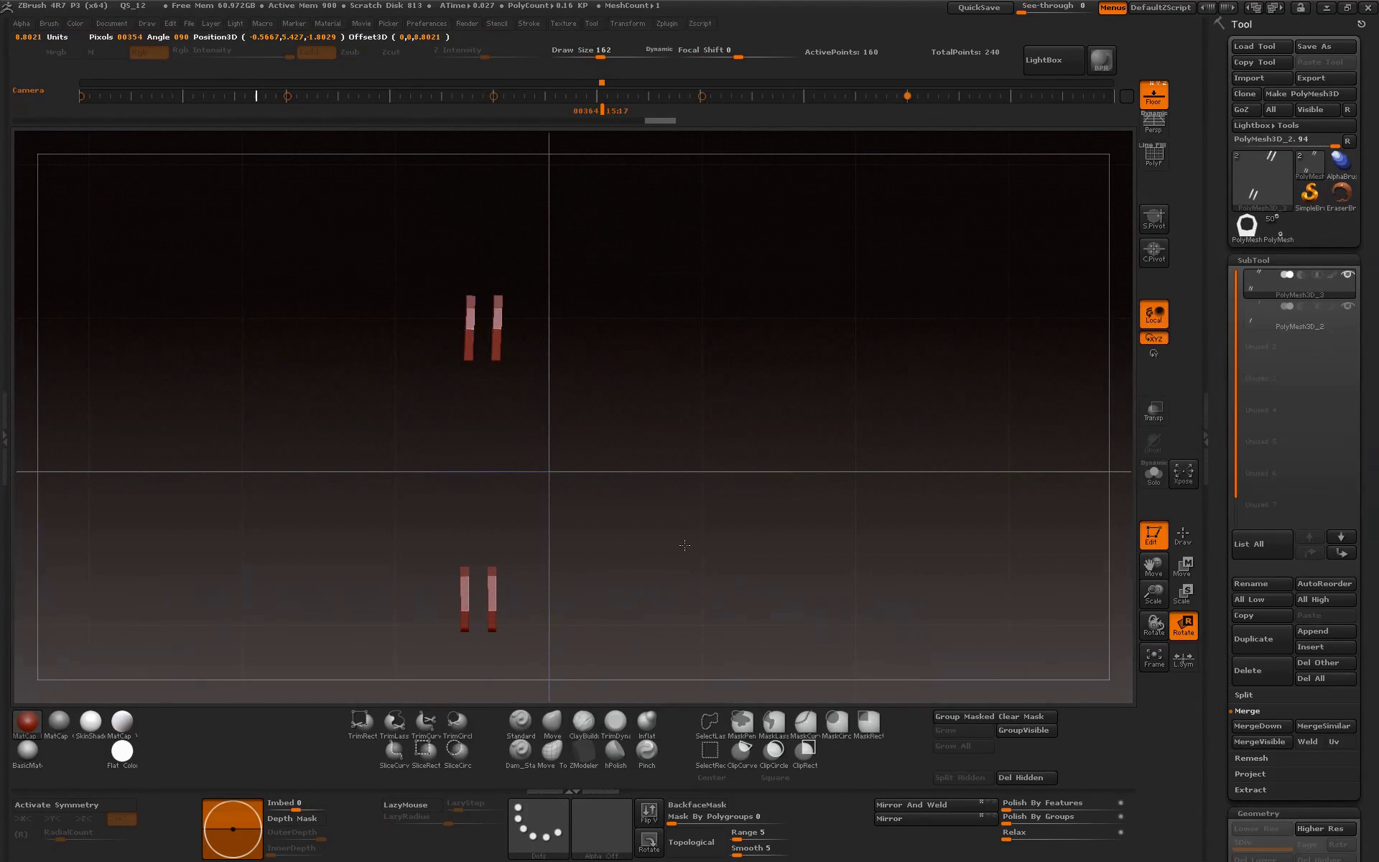
pyautogui.moveTo(493, 628)
pyautogui.mouseDown()
pyautogui.moveTo(748, 628)
pyautogui.moveTo(753, 616)
pyautogui.mouseUp()
# - Shift both bar pairs right toward the vertical centre line
pyautogui.click(1182, 568)
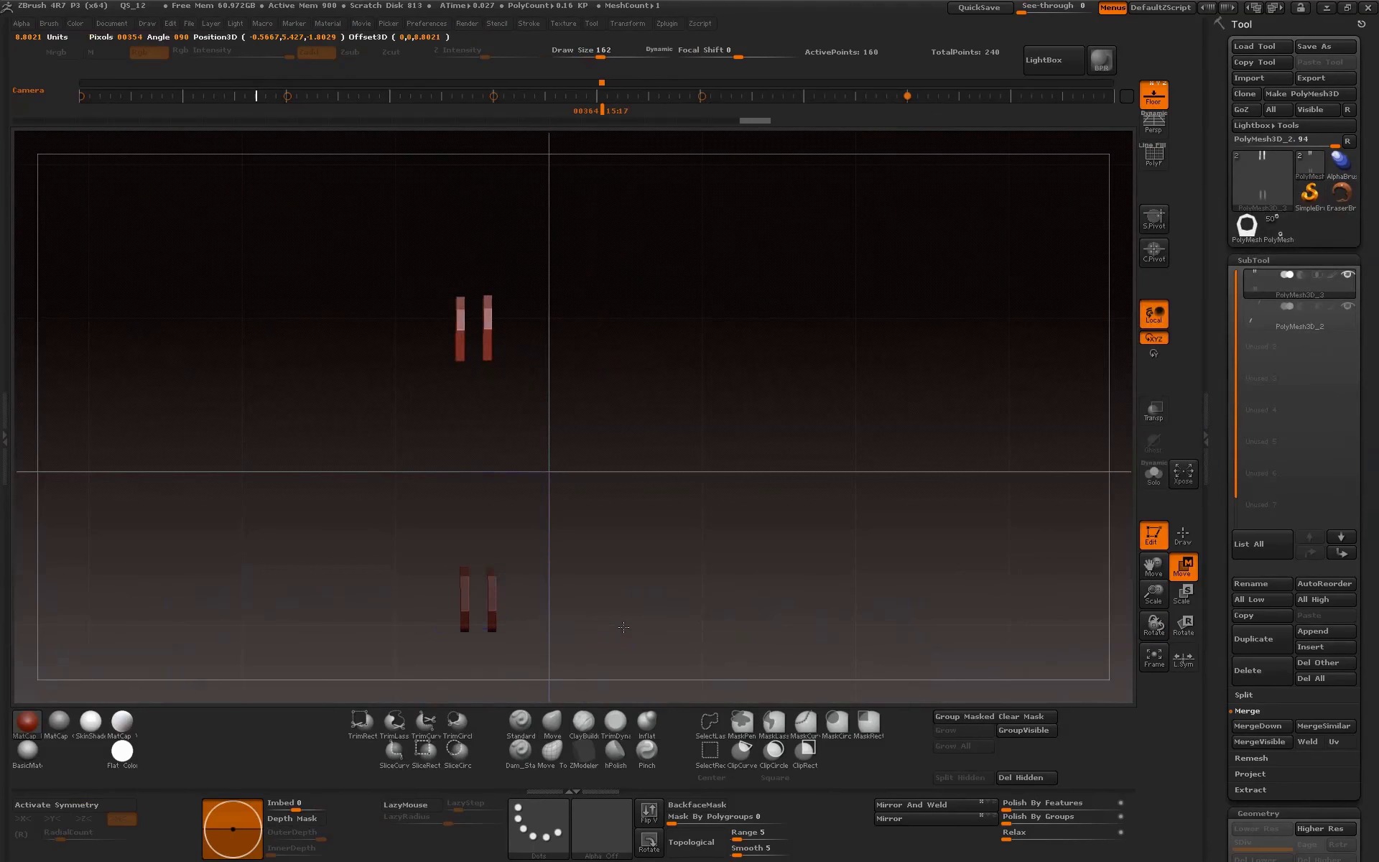
pyautogui.moveTo(623, 629); pyautogui.dragTo(754, 614)
pyautogui.click(1184, 625)
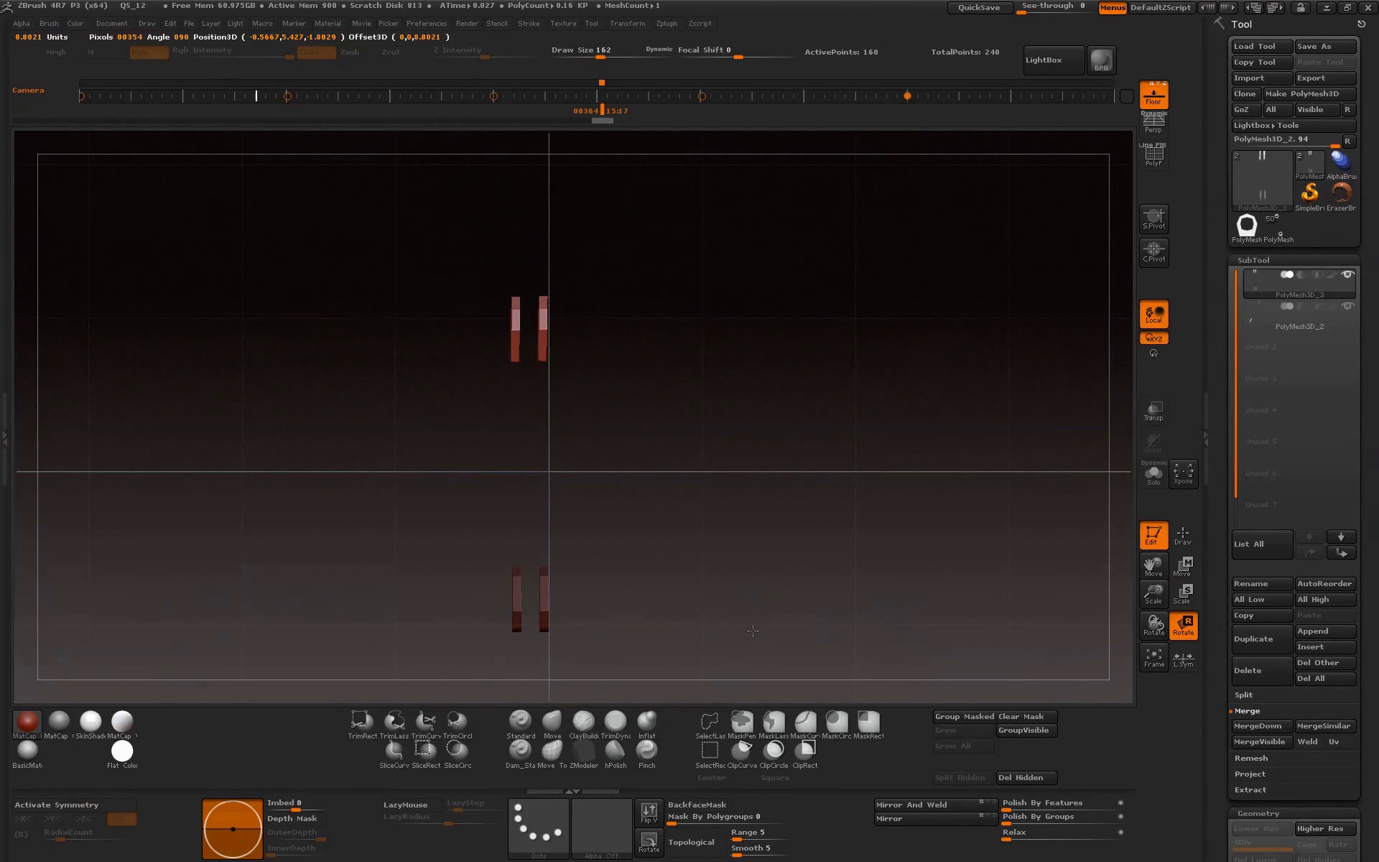
pyautogui.moveTo(894, 550); pyautogui.dragTo(821, 561)
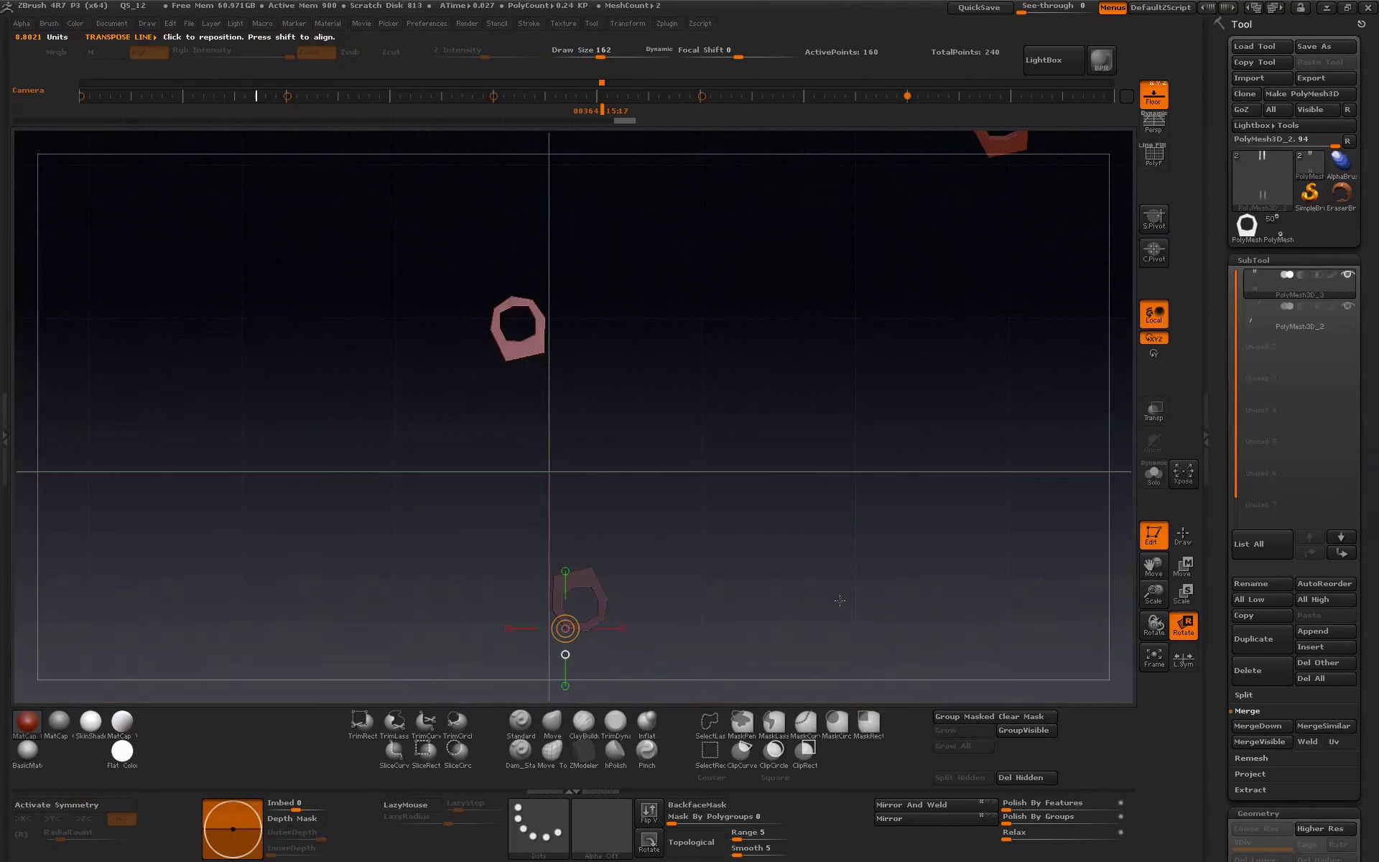
# - Turn on the PolyF wireframe and shift both post pairs left along a horizontal transpose axis
pyautogui.click(1183, 566)
pyautogui.moveTo(1153, 596); pyautogui.dragTo(1153, 593)
pyautogui.click(1154, 154)
pyautogui.keyDown('shift'); pyautogui.moveTo(593, 664); pyautogui.dragTo(900, 664); pyautogui.keyUp('shift')
pyautogui.moveTo(747, 664); pyautogui.dragTo(704, 664)
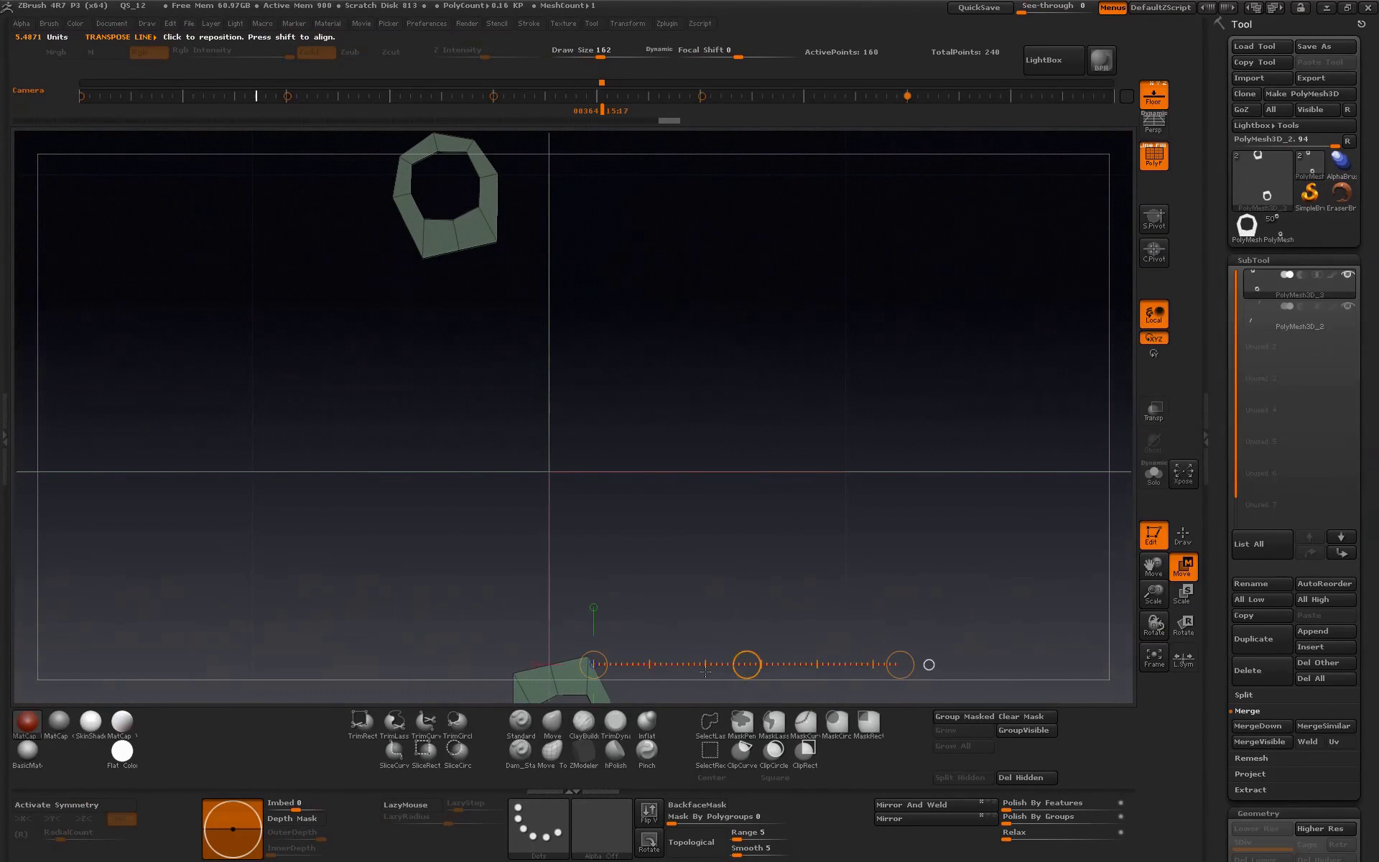
pyautogui.moveTo(480, 206); pyautogui.dragTo(796, 198)
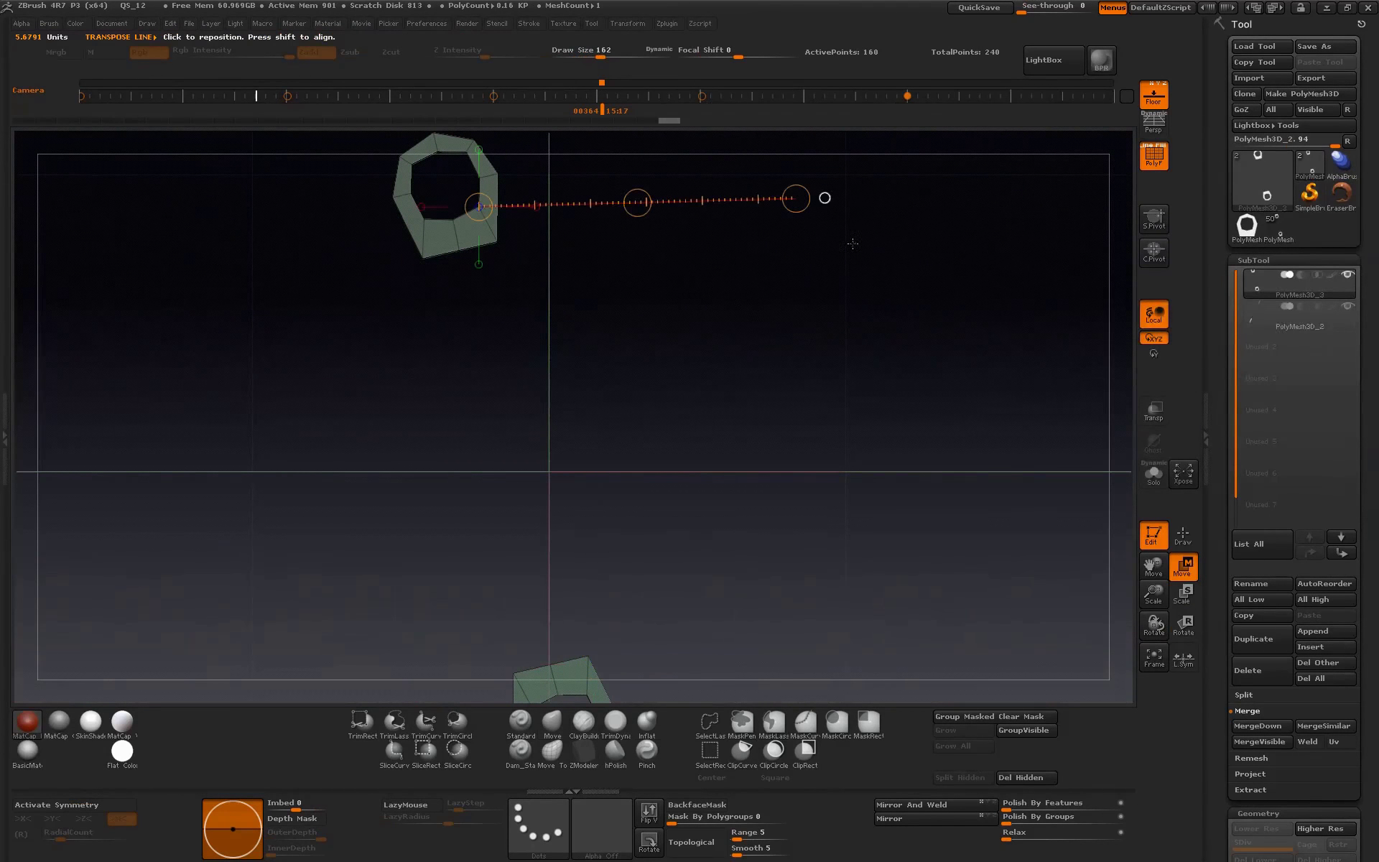
pyautogui.moveTo(550, 662)
pyautogui.mouseDown()
pyautogui.moveTo(783, 661)
pyautogui.moveTo(762, 646)
pyautogui.mouseUp()
# - Rotate the lower posts in front view and nudge them right onto the centre line
pyautogui.press('r')
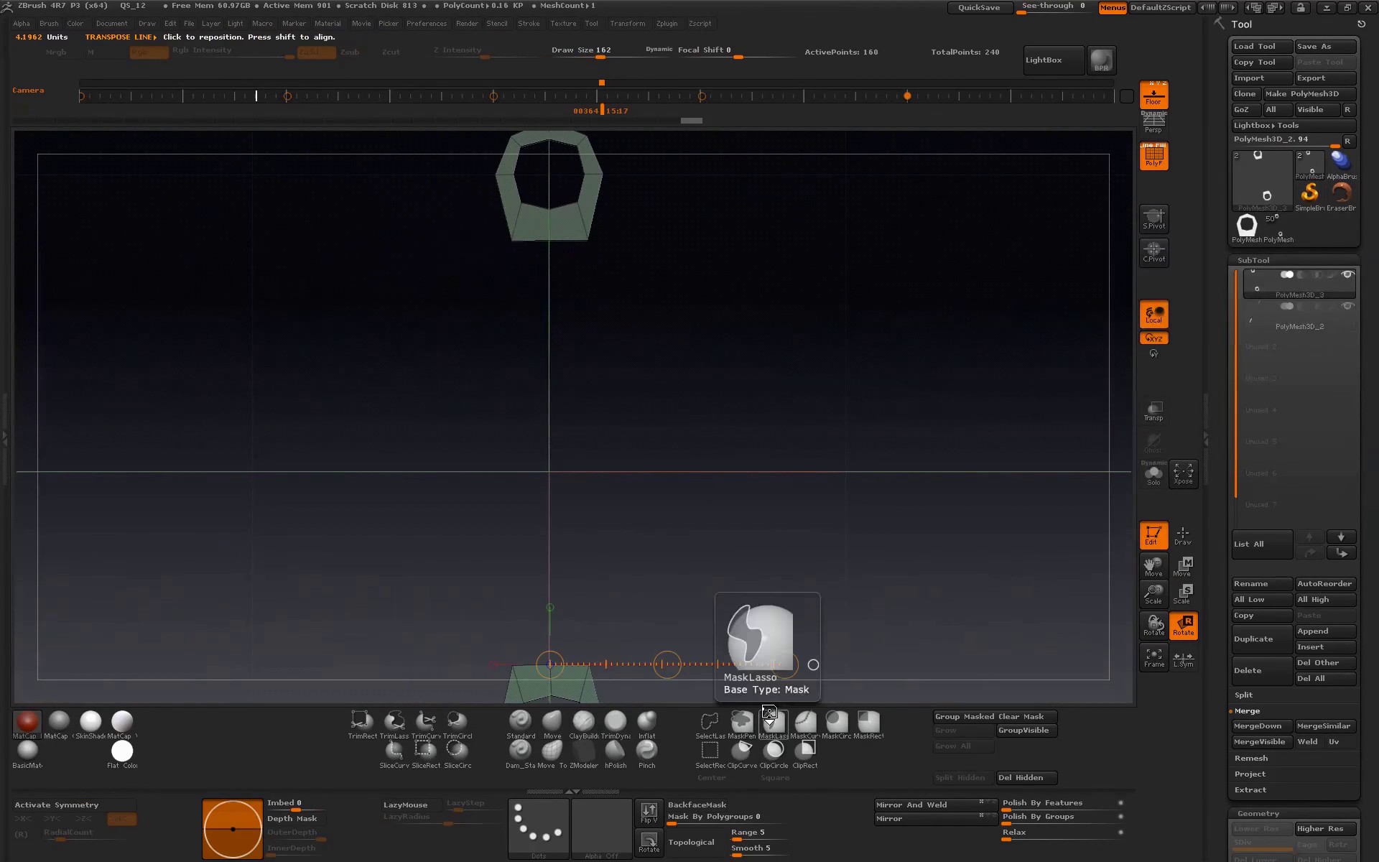
pyautogui.moveTo(883, 331)
pyautogui.mouseDown()
pyautogui.moveTo(892, 562)
pyautogui.moveTo(898, 503)
pyautogui.mouseUp()
pyautogui.moveTo(1154, 594); pyautogui.dragTo(1223, 598)
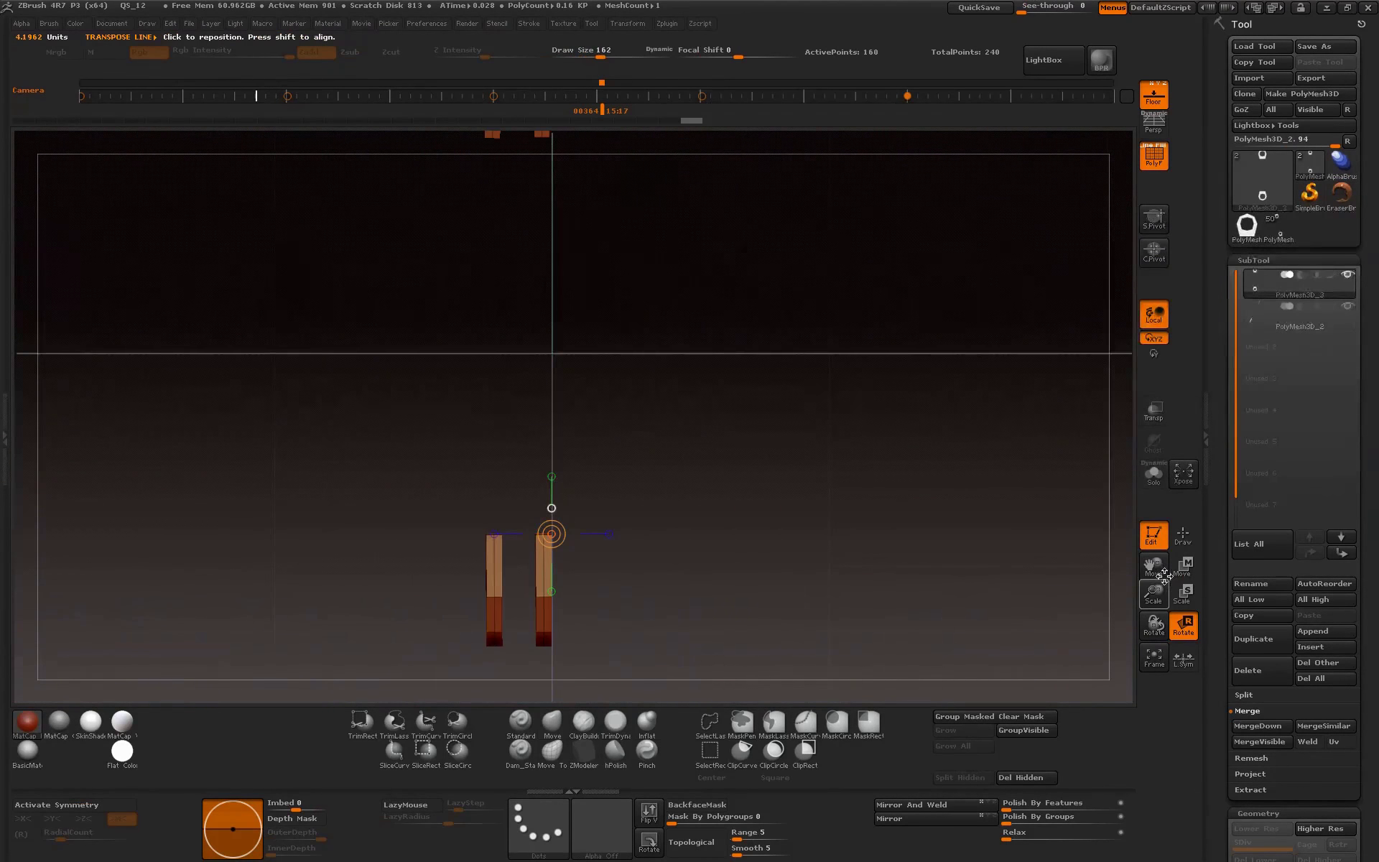
pyautogui.click(681, 596)
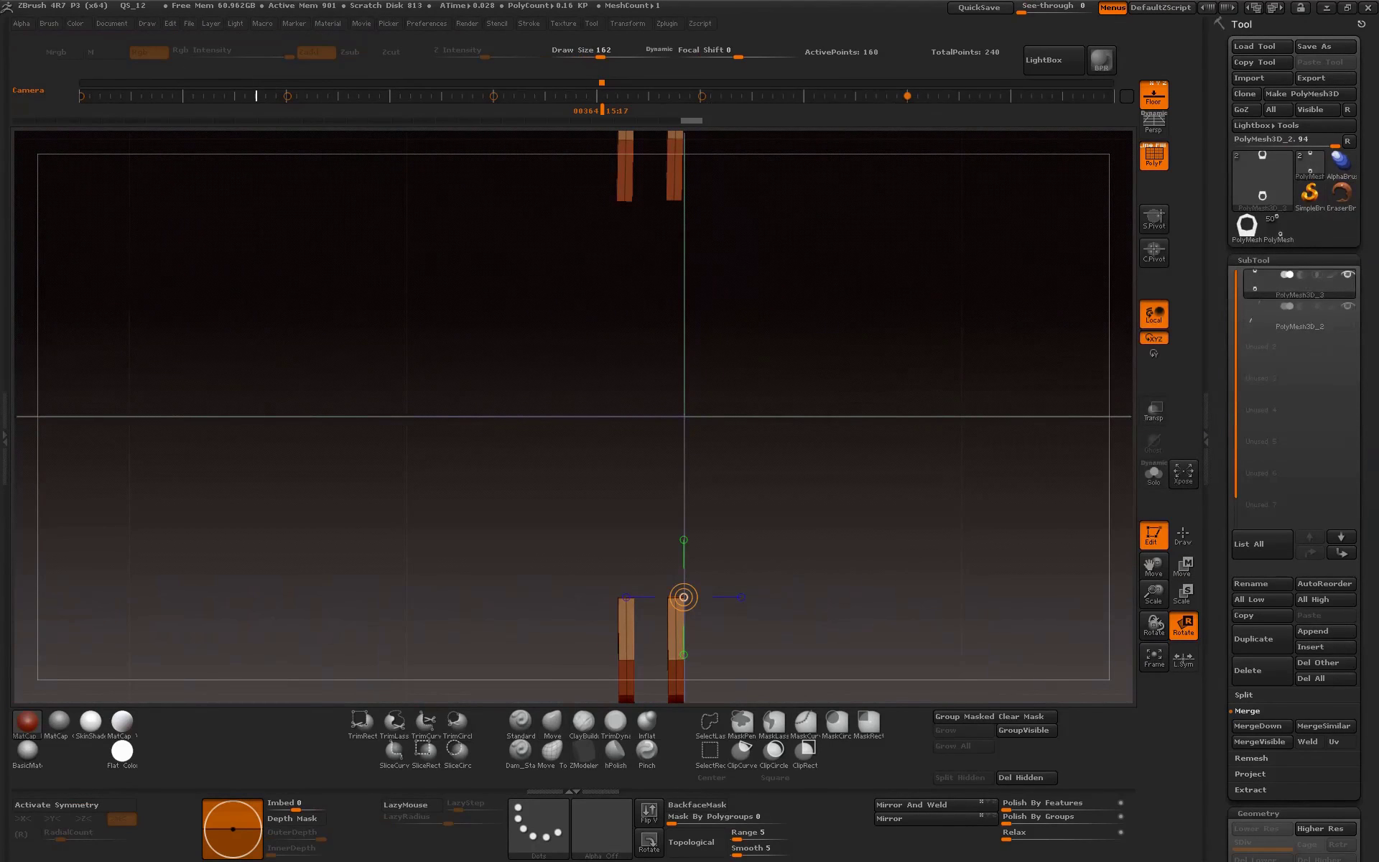
pyautogui.moveTo(684, 597); pyautogui.dragTo(903, 597)
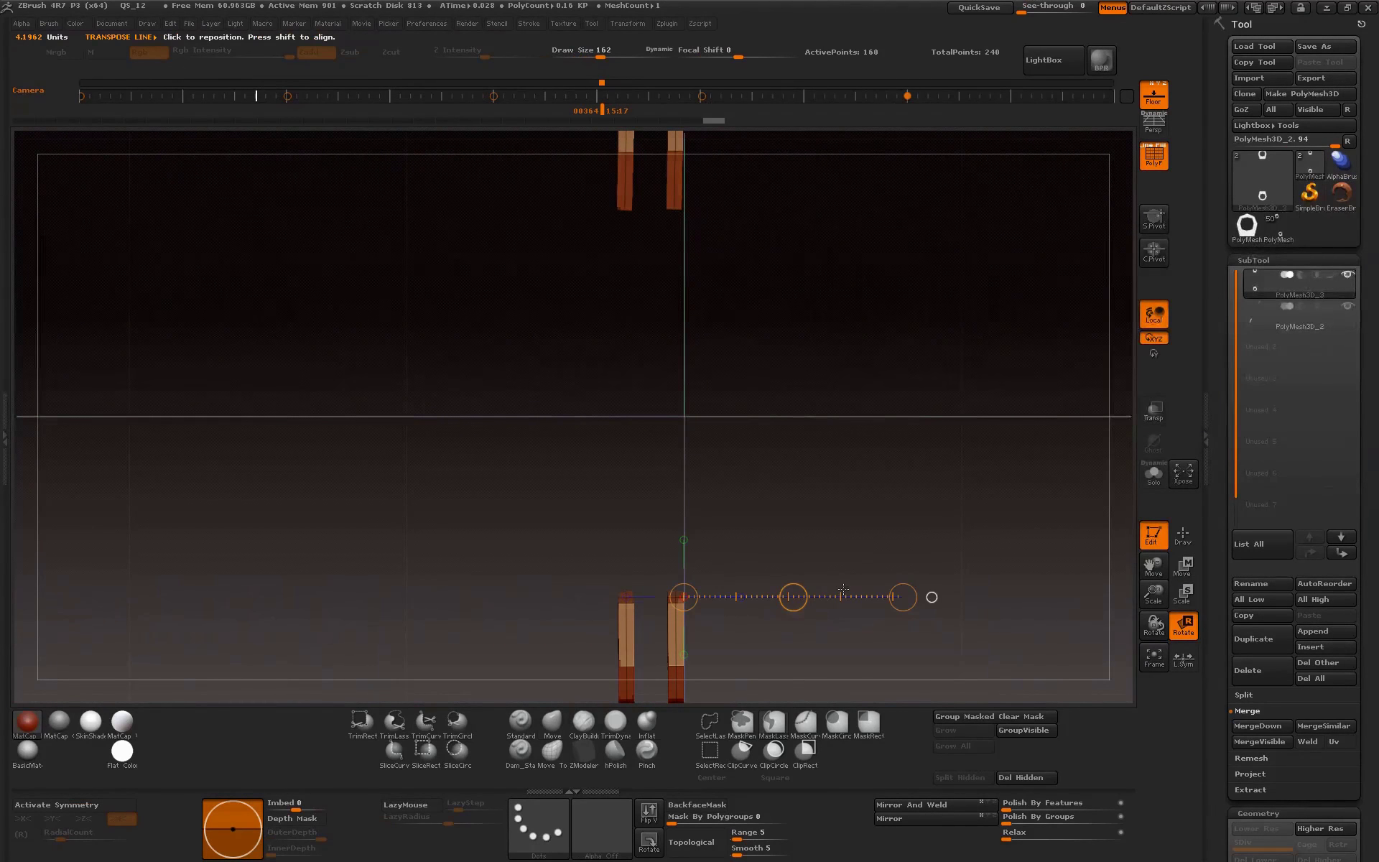
pyautogui.press('w')
pyautogui.moveTo(793, 596); pyautogui.dragTo(830, 589)
# - Ctrl+Shift lasso the lower posts so the upper pair is hidden
pyautogui.moveTo(1147, 577); pyautogui.dragTo(1147, 603)
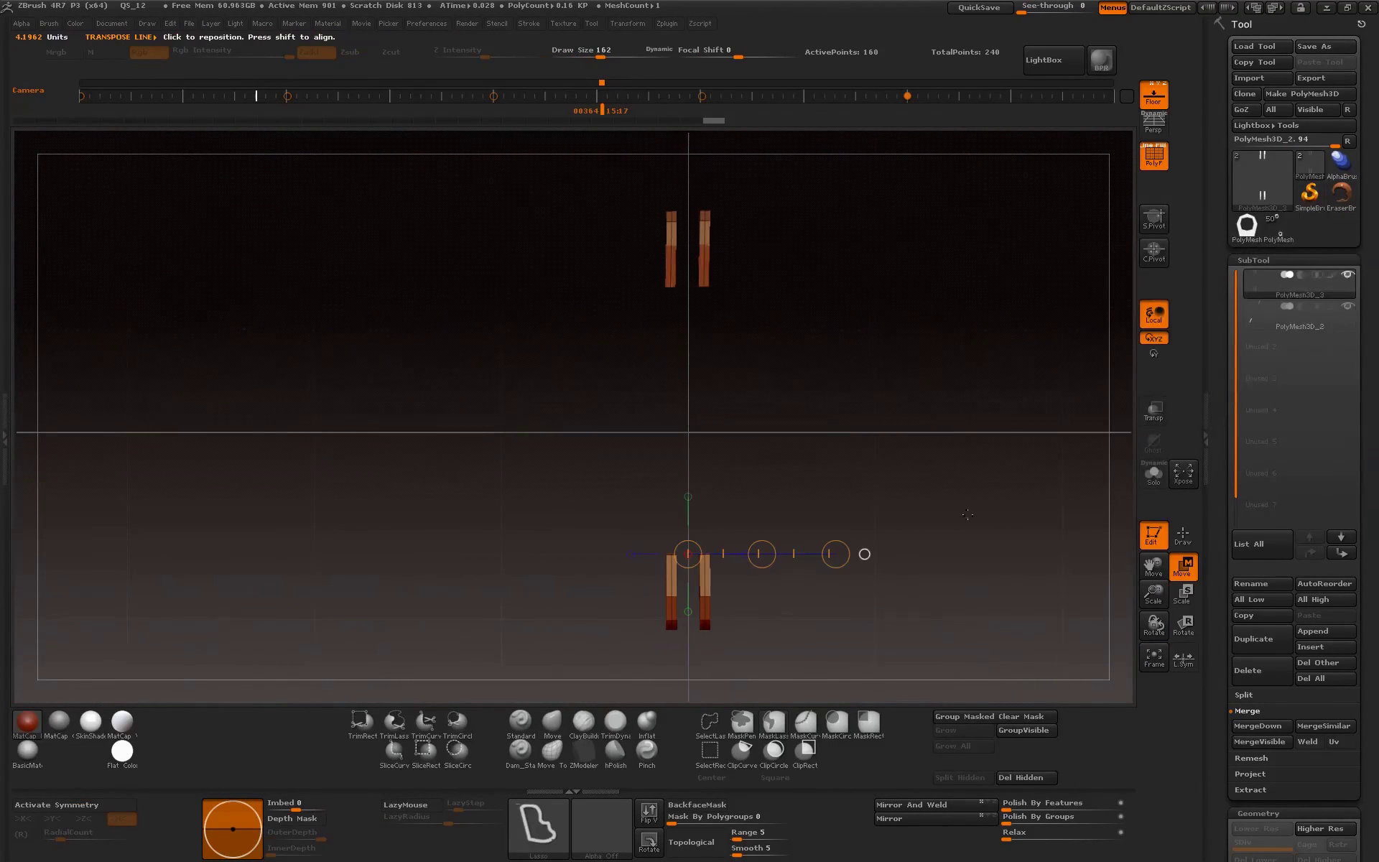
pyautogui.keyDown('ctrl'); pyautogui.moveTo(589, 618); pyautogui.dragTo(812, 449); pyautogui.keyUp('ctrl')
pyautogui.keyDown('ctrl'); pyautogui.moveTo(981, 572); pyautogui.dragTo(962, 553); pyautogui.keyUp('ctrl')
pyautogui.keyDown('ctrl'); pyautogui.keyDown('shift'); pyautogui.moveTo(723, 480); pyautogui.dragTo(1037, 568); pyautogui.keyUp('shift'); pyautogui.keyUp('ctrl')
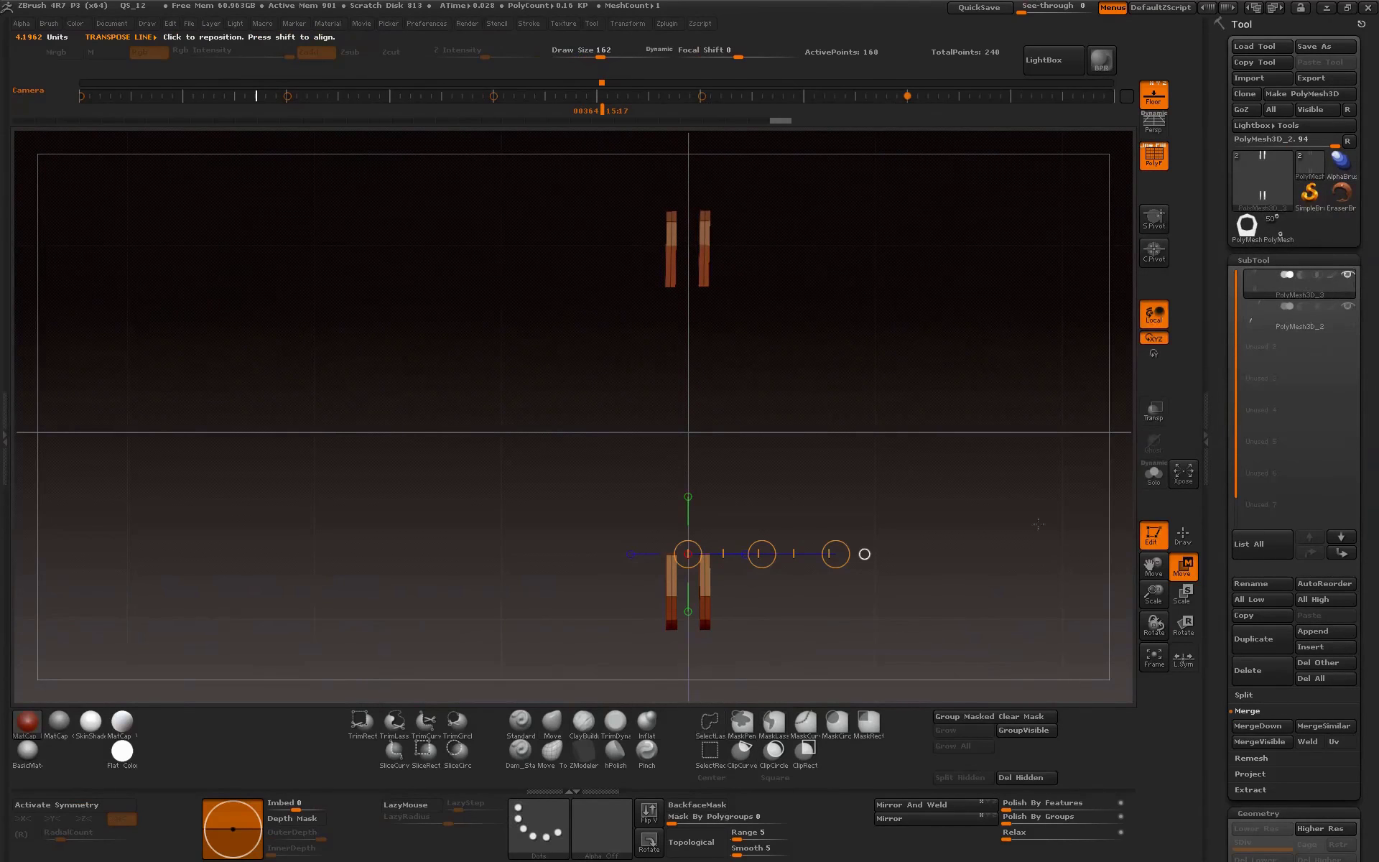
pyautogui.keyDown('ctrl'); pyautogui.keyDown('shift'); pyautogui.moveTo(908, 465); pyautogui.dragTo(981, 610); pyautogui.keyUp('shift'); pyautogui.keyUp('ctrl')
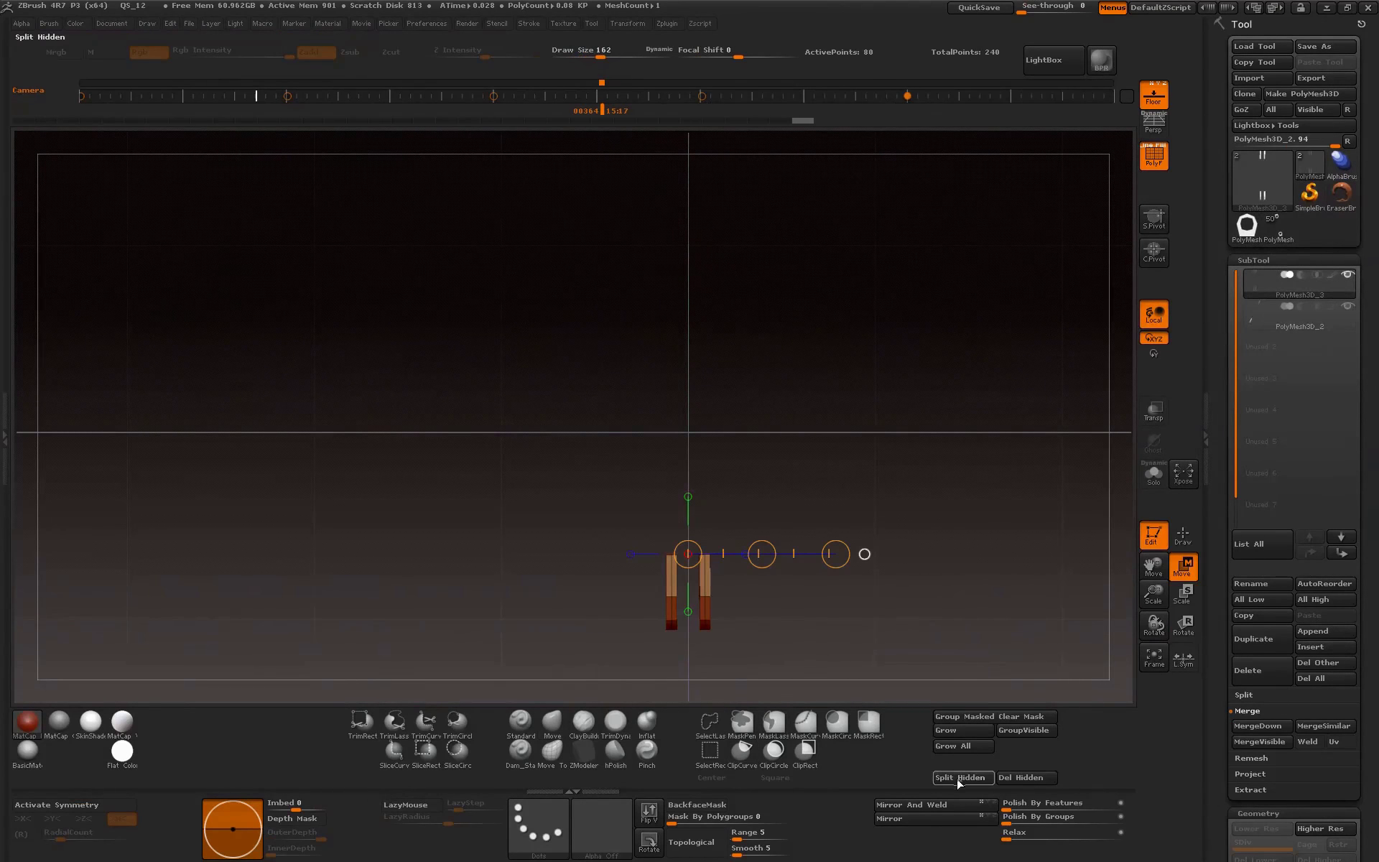
# - Split the hidden upper posts into their own subtool and delete the hidden right leg
pyautogui.click(959, 779)
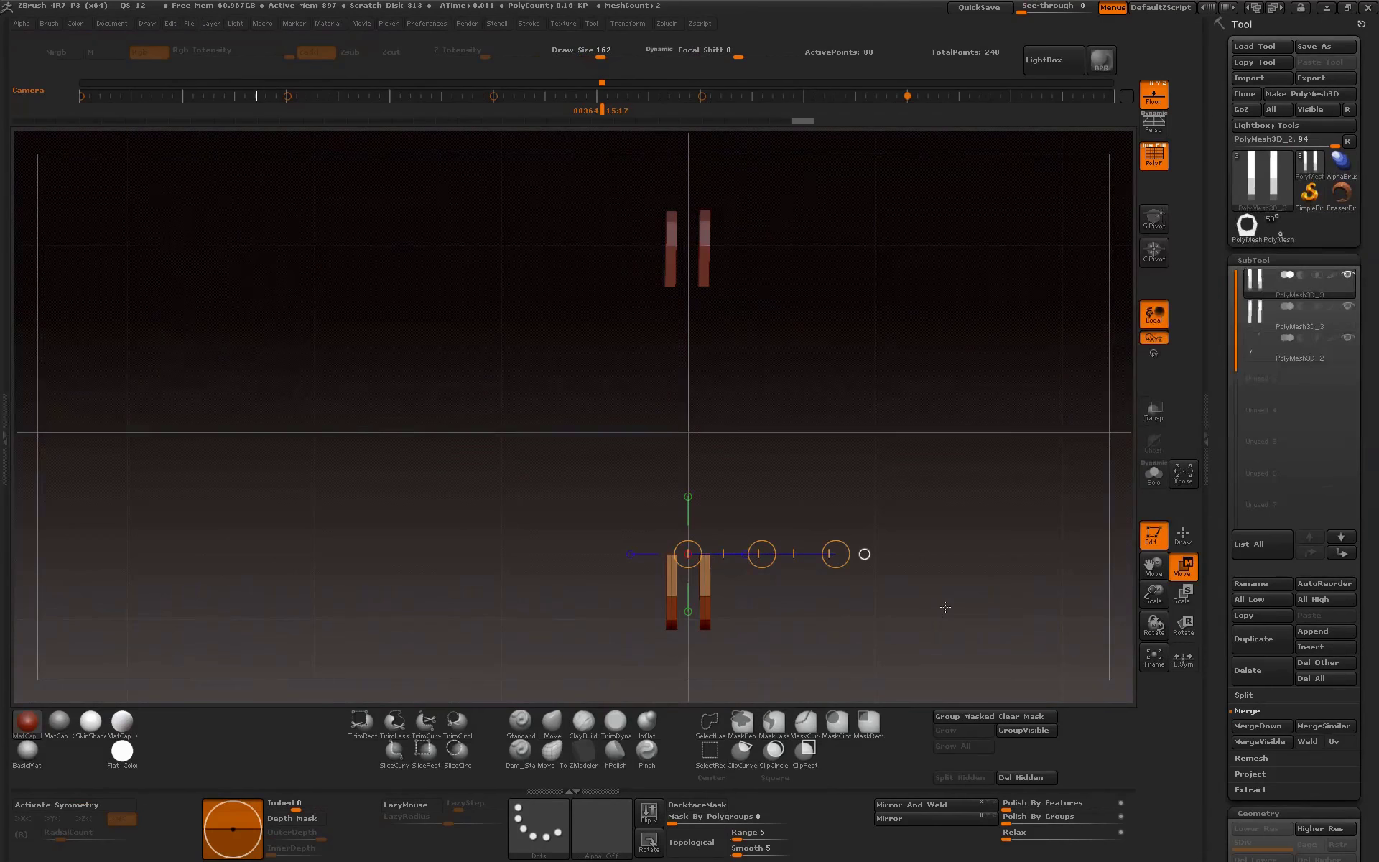
pyautogui.moveTo(688, 553); pyautogui.dragTo(864, 554)
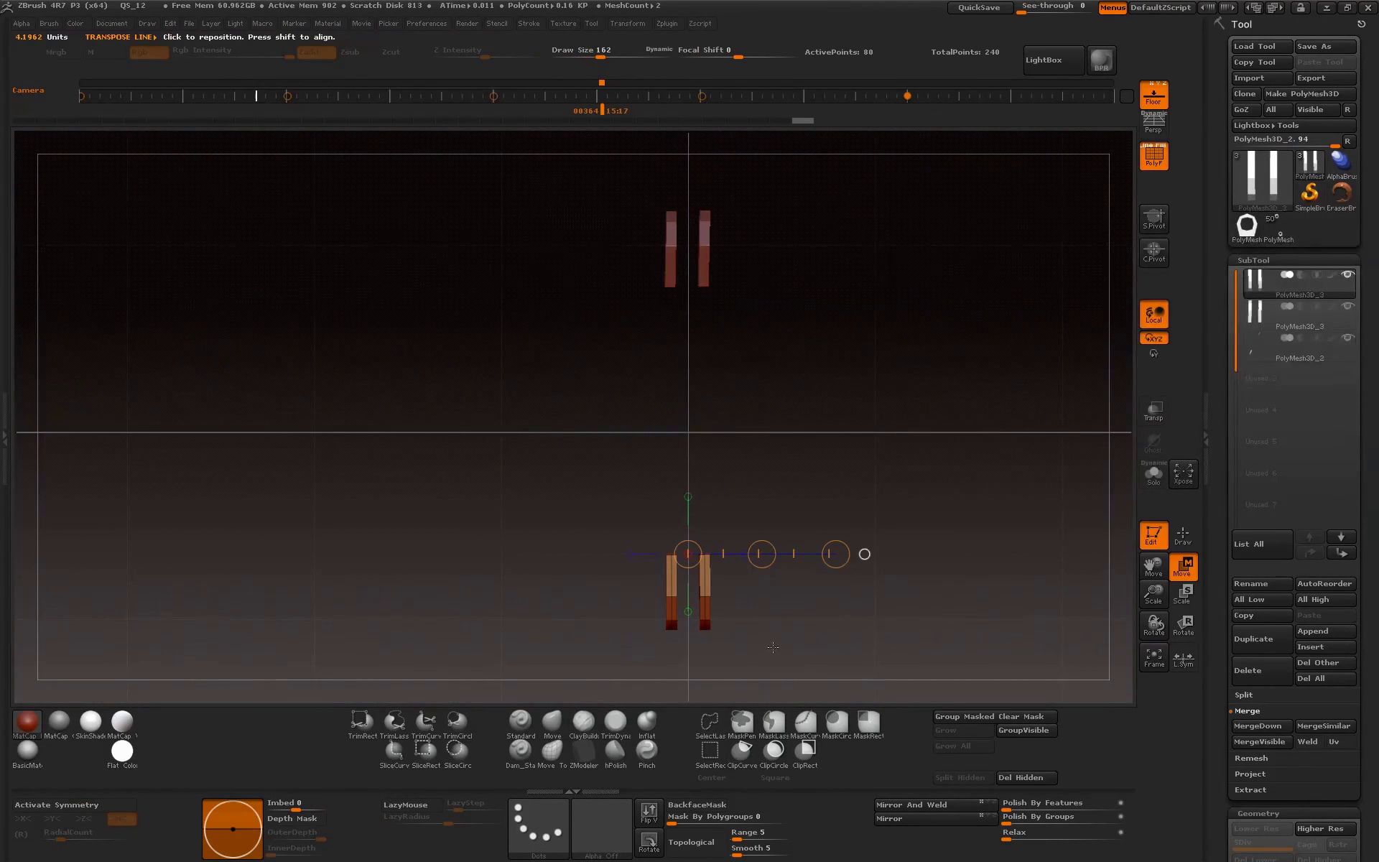
pyautogui.keyDown('ctrl'); pyautogui.keyDown('shift'); pyautogui.moveTo(840, 492); pyautogui.dragTo(923, 614); pyautogui.keyUp('shift'); pyautogui.keyUp('ctrl')
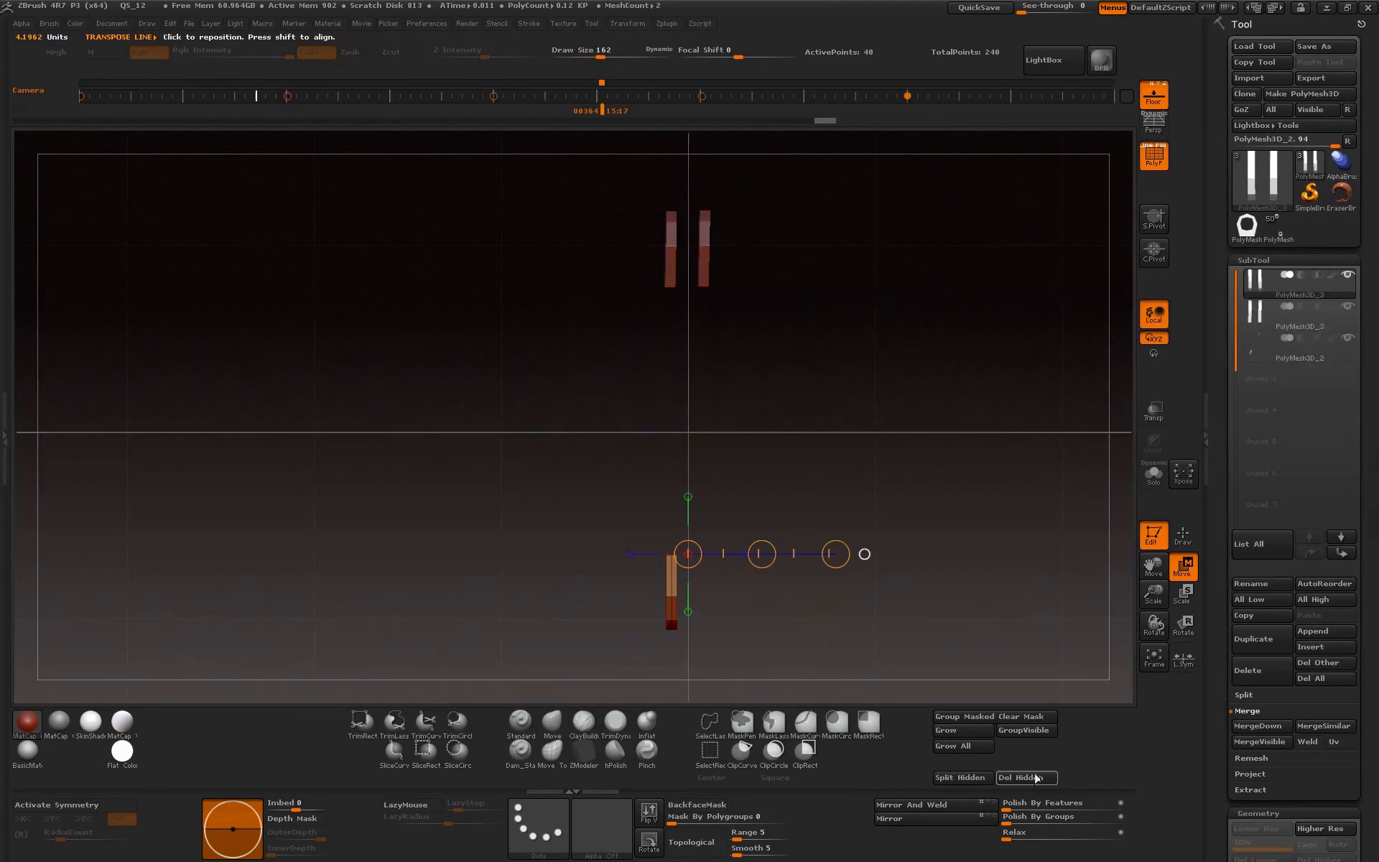
pyautogui.click(1036, 778)
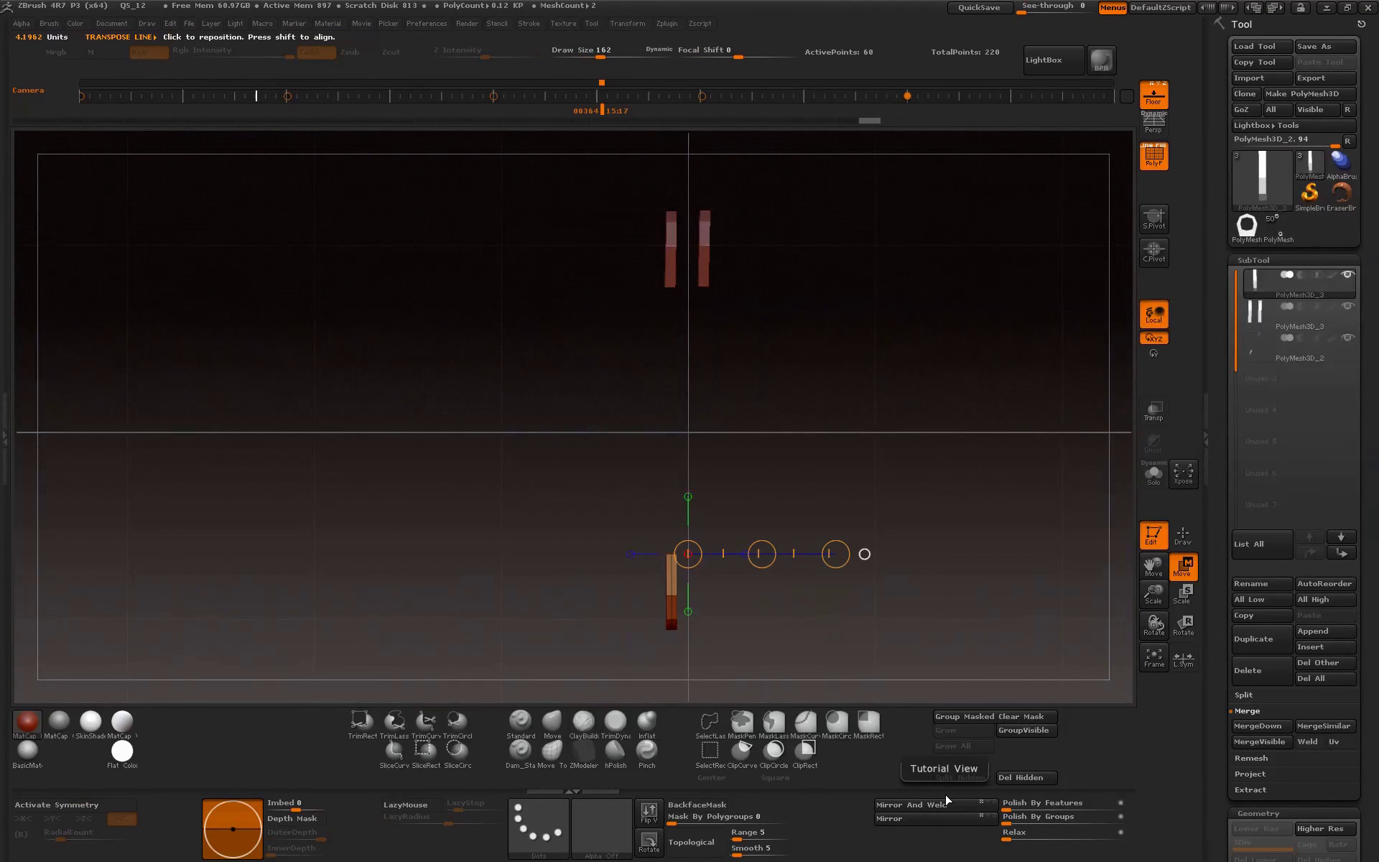
pyautogui.hotkey('ctrl', 'z')
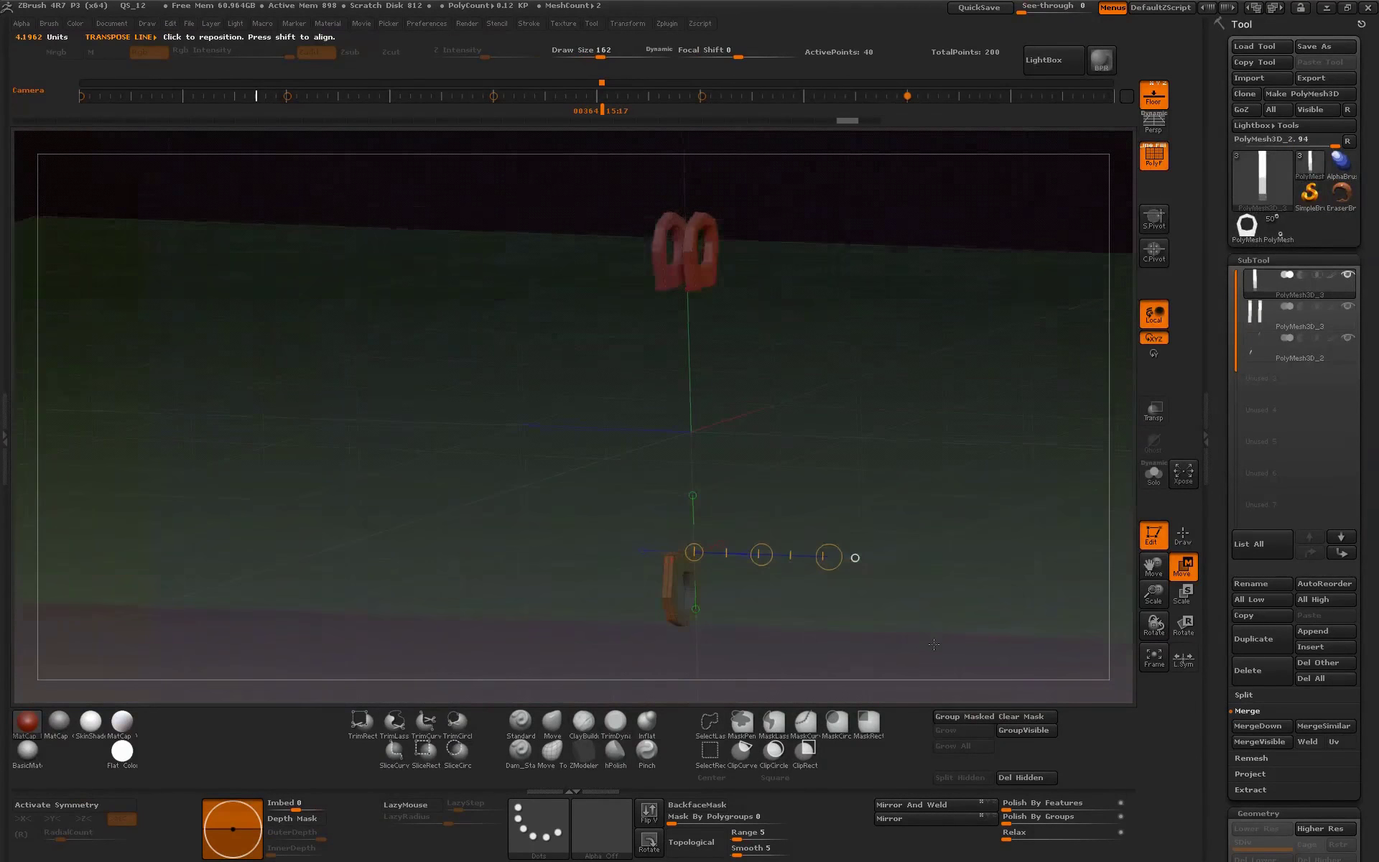
# - Mirror And Weld the remaining leg across the axis to restore a matching pair
pyautogui.moveTo(937, 631)
pyautogui.keyDown('shift'); pyautogui.mouseDown()
pyautogui.moveTo(908, 629)
pyautogui.moveTo(989, 621)
pyautogui.mouseUp(); pyautogui.keyUp('shift')
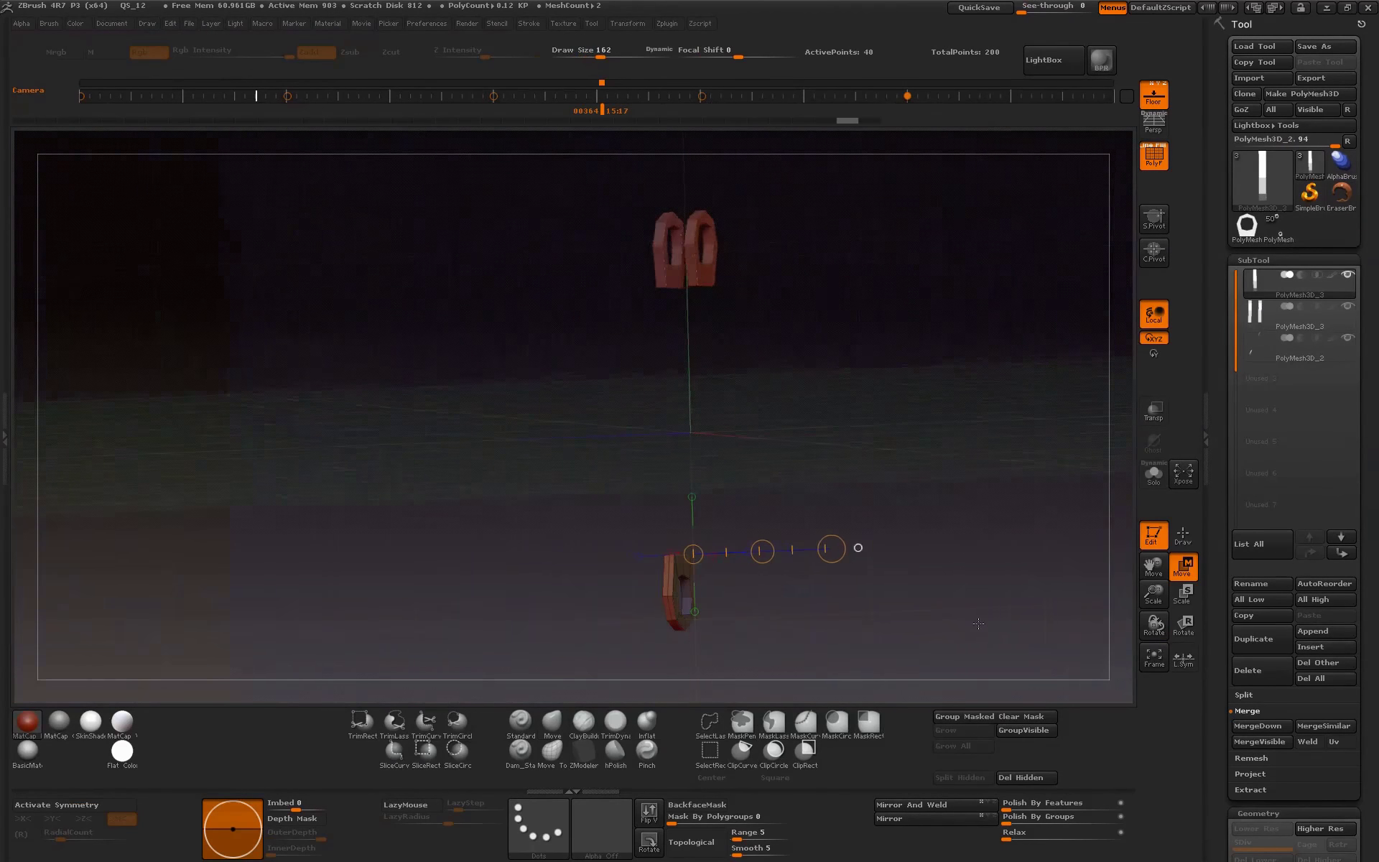
pyautogui.click(992, 814)
pyautogui.moveTo(890, 682)
pyautogui.keyDown('shift'); pyautogui.mouseDown()
pyautogui.moveTo(882, 617)
pyautogui.moveTo(837, 569)
pyautogui.moveTo(1129, 460)
pyautogui.mouseUp(); pyautogui.keyUp('shift')
# - Insert a ZModeler edge loop across the leg tops and stretch both blocks taller
pyautogui.moveTo(1152, 566); pyautogui.dragTo(1175, 626)
pyautogui.click(586, 754)
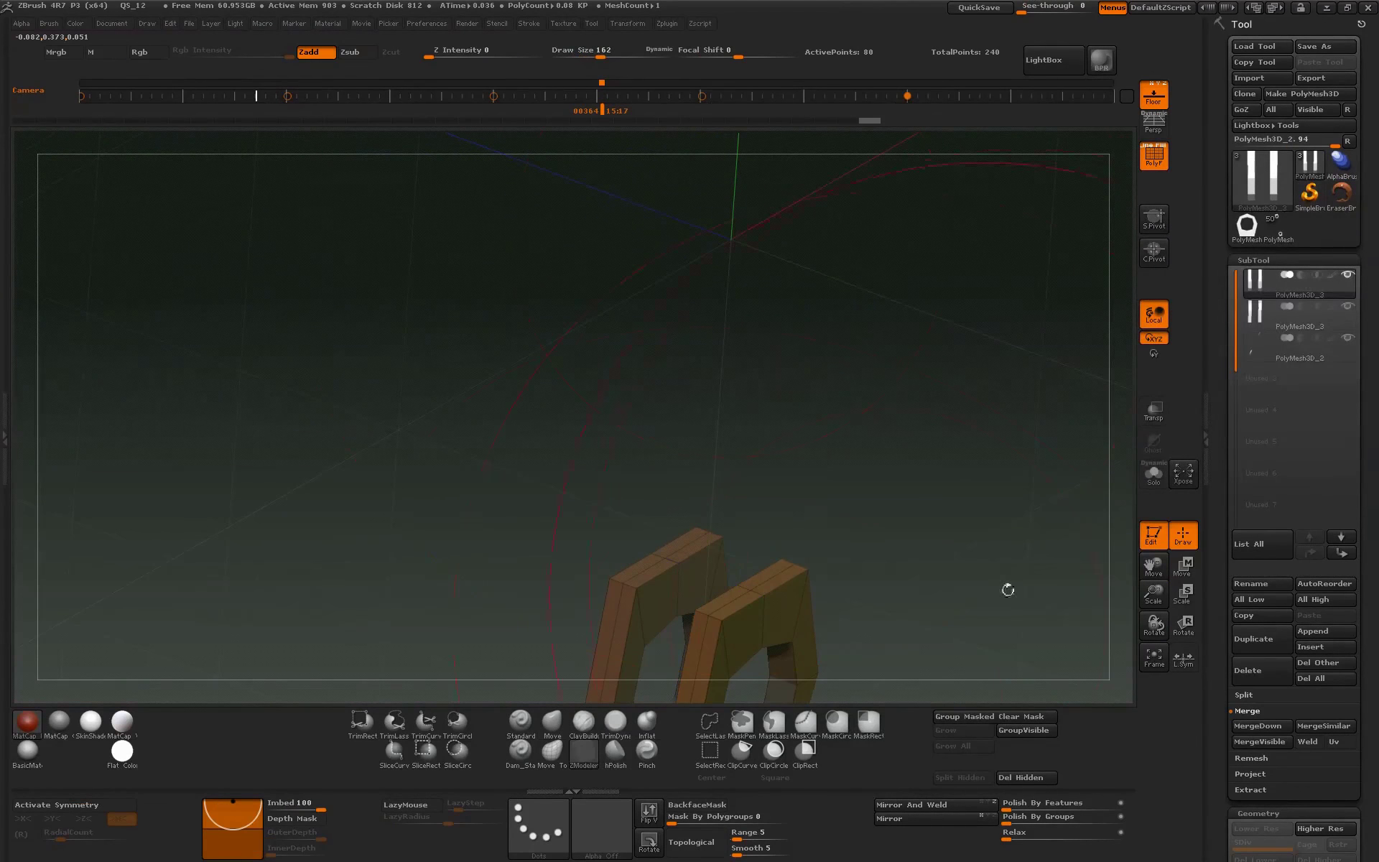
pyautogui.moveTo(1158, 625)
pyautogui.mouseDown()
pyautogui.moveTo(1123, 570)
pyautogui.moveTo(1062, 597)
pyautogui.moveTo(919, 537)
pyautogui.mouseUp()
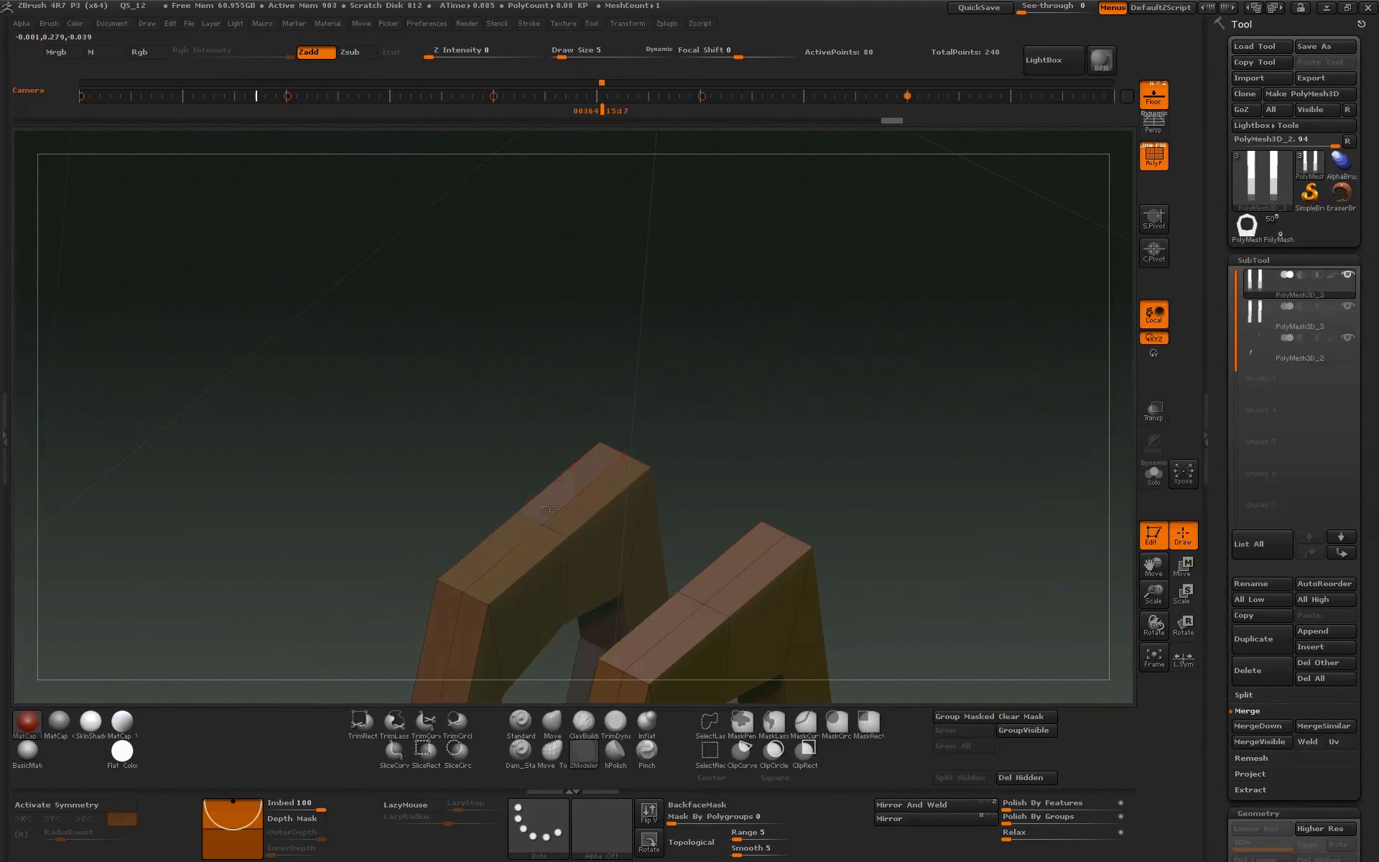
pyautogui.press('space')
pyautogui.click(824, 311)
pyautogui.click(721, 554)
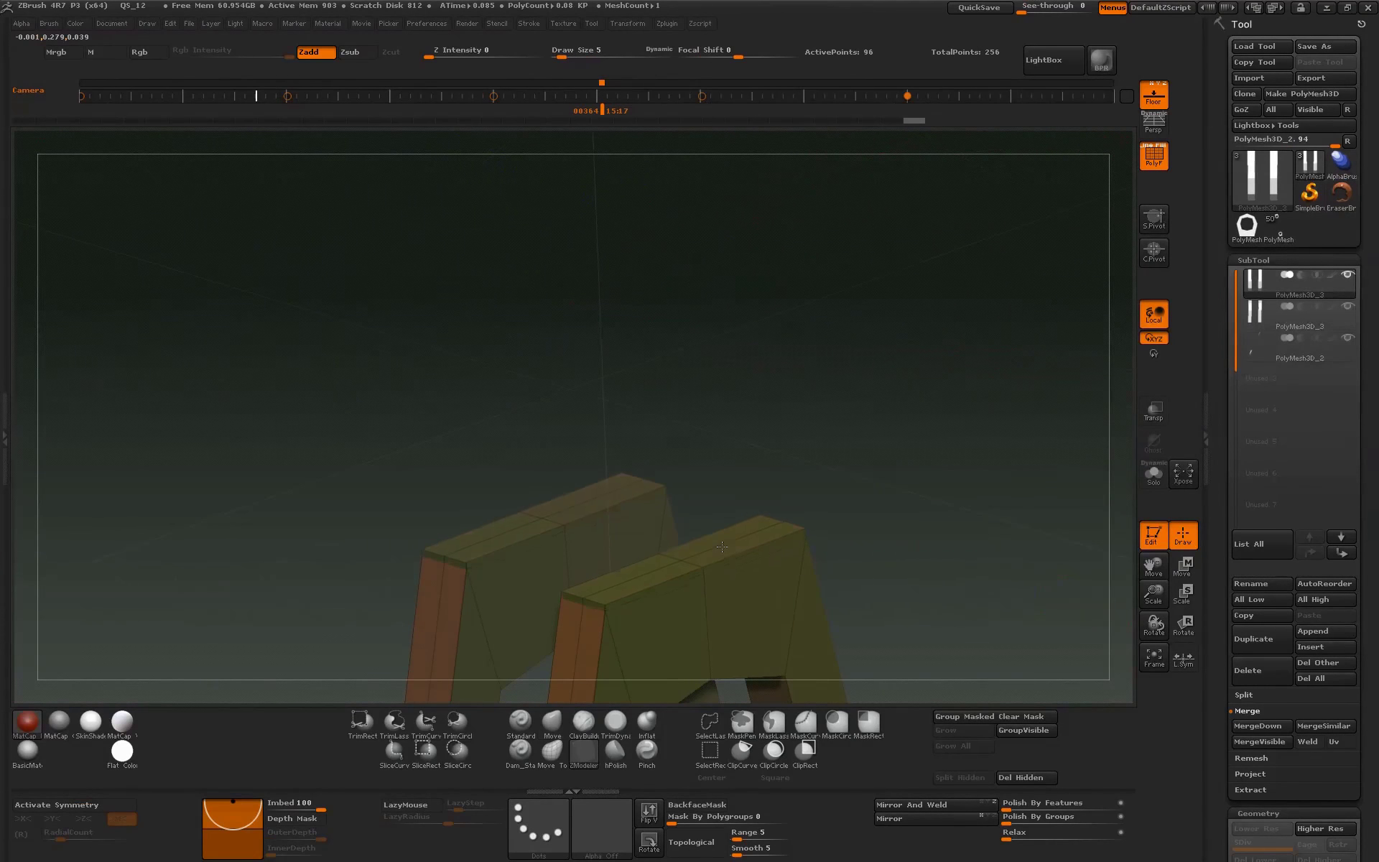
pyautogui.moveTo(725, 502); pyautogui.dragTo(727, 489)
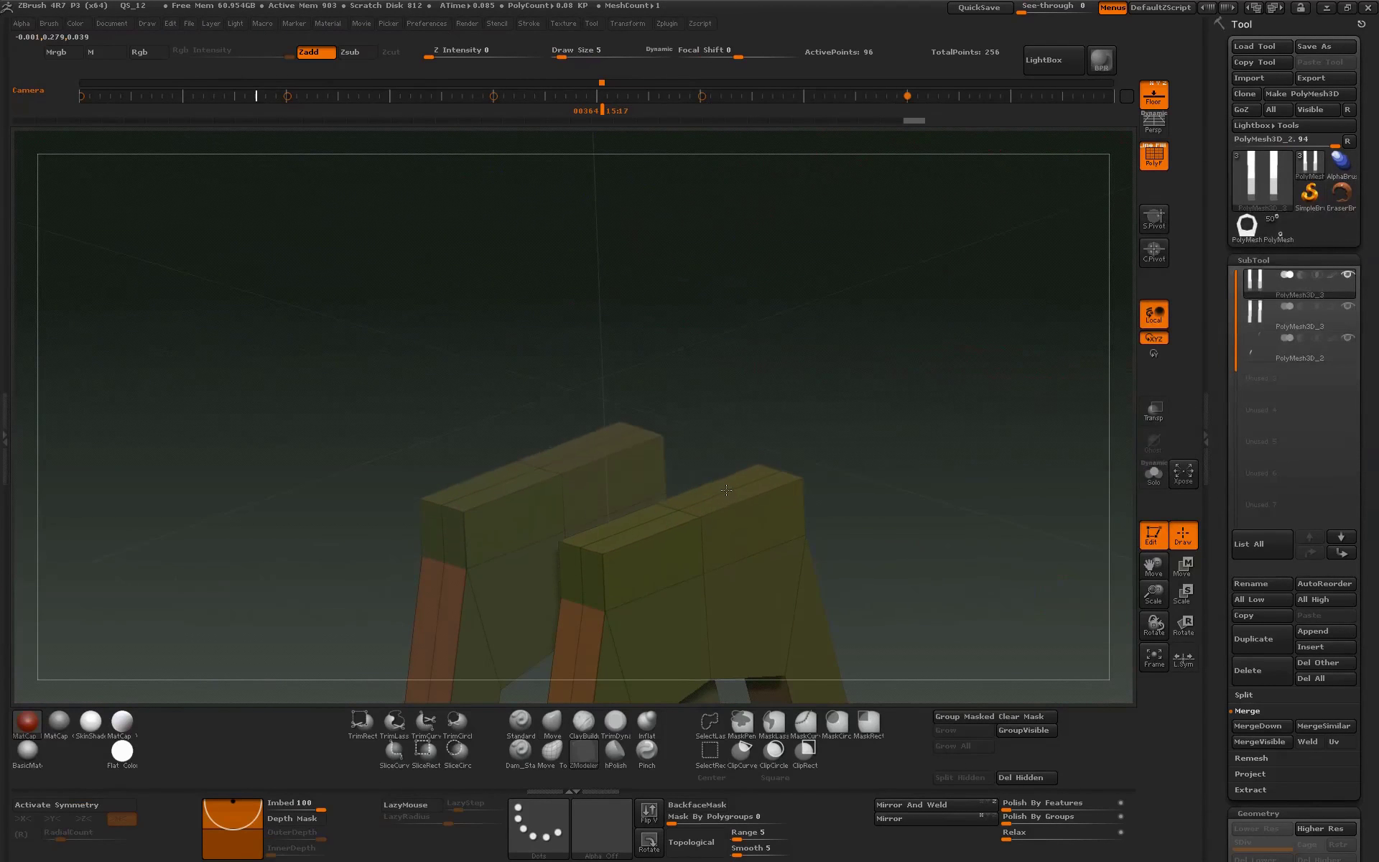
# - Delete the facing polygons on the block tops with ZModeler to open holes
pyautogui.moveTo(891, 438); pyautogui.dragTo(930, 444)
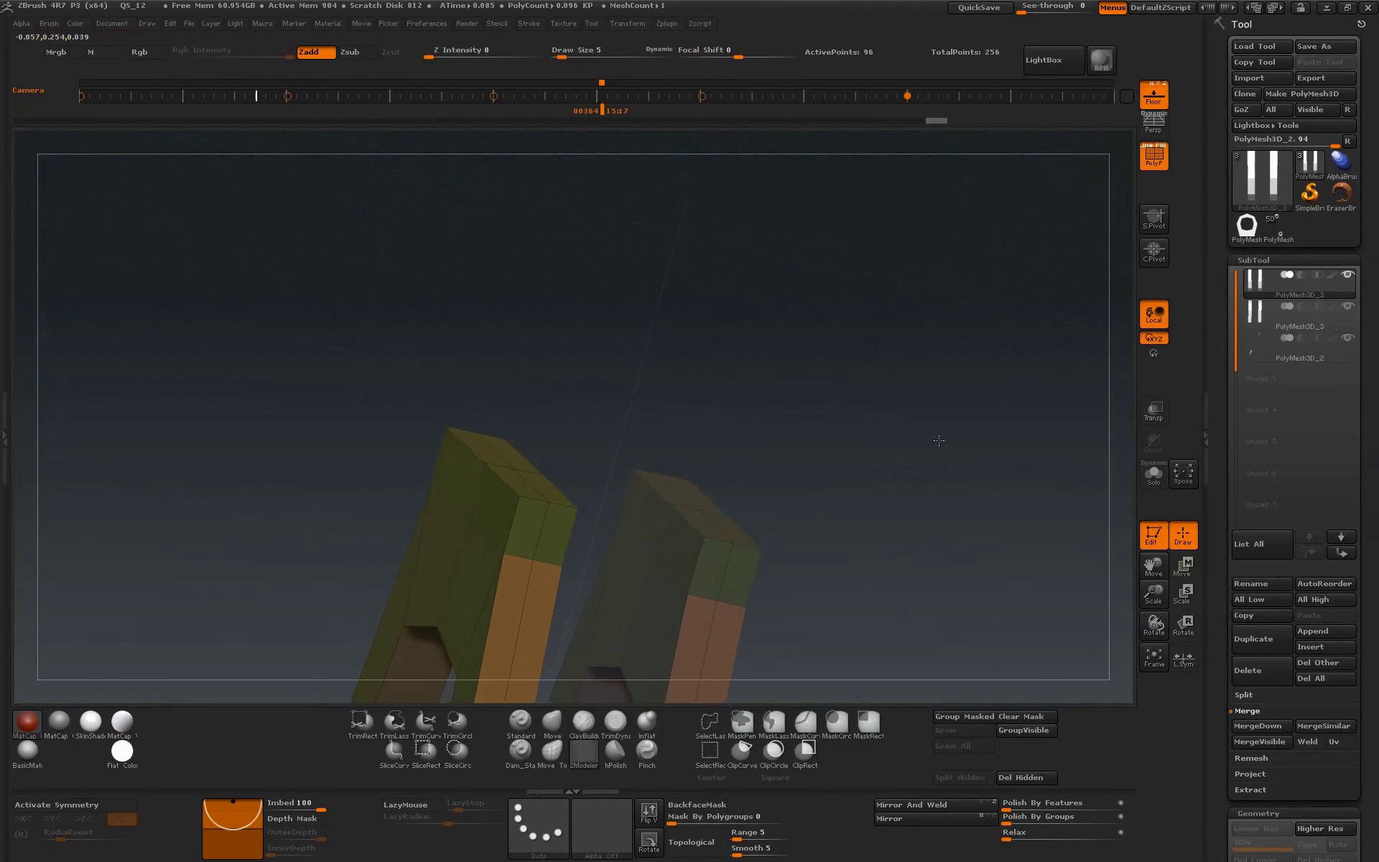
pyautogui.press('space')
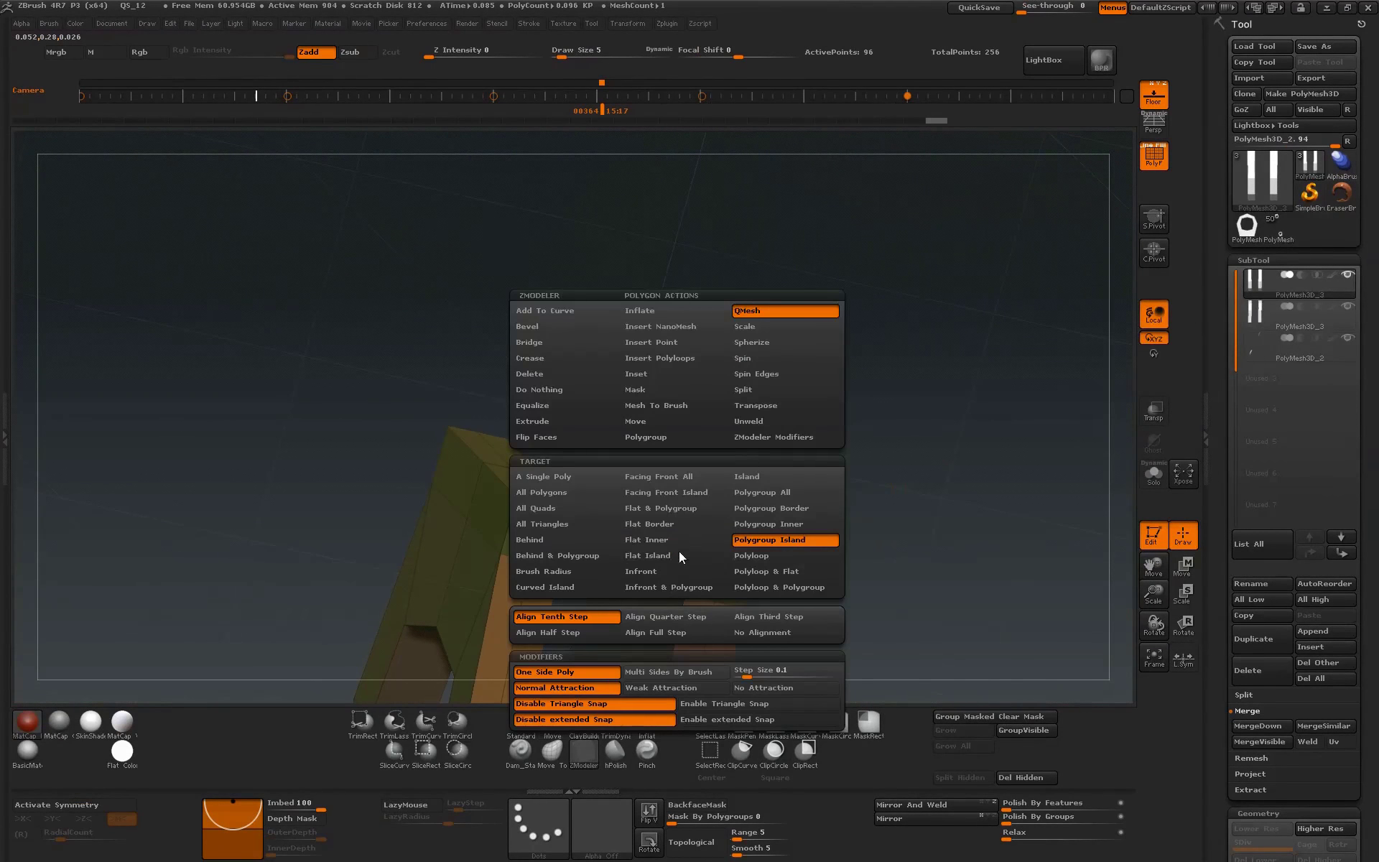
pyautogui.click(572, 379)
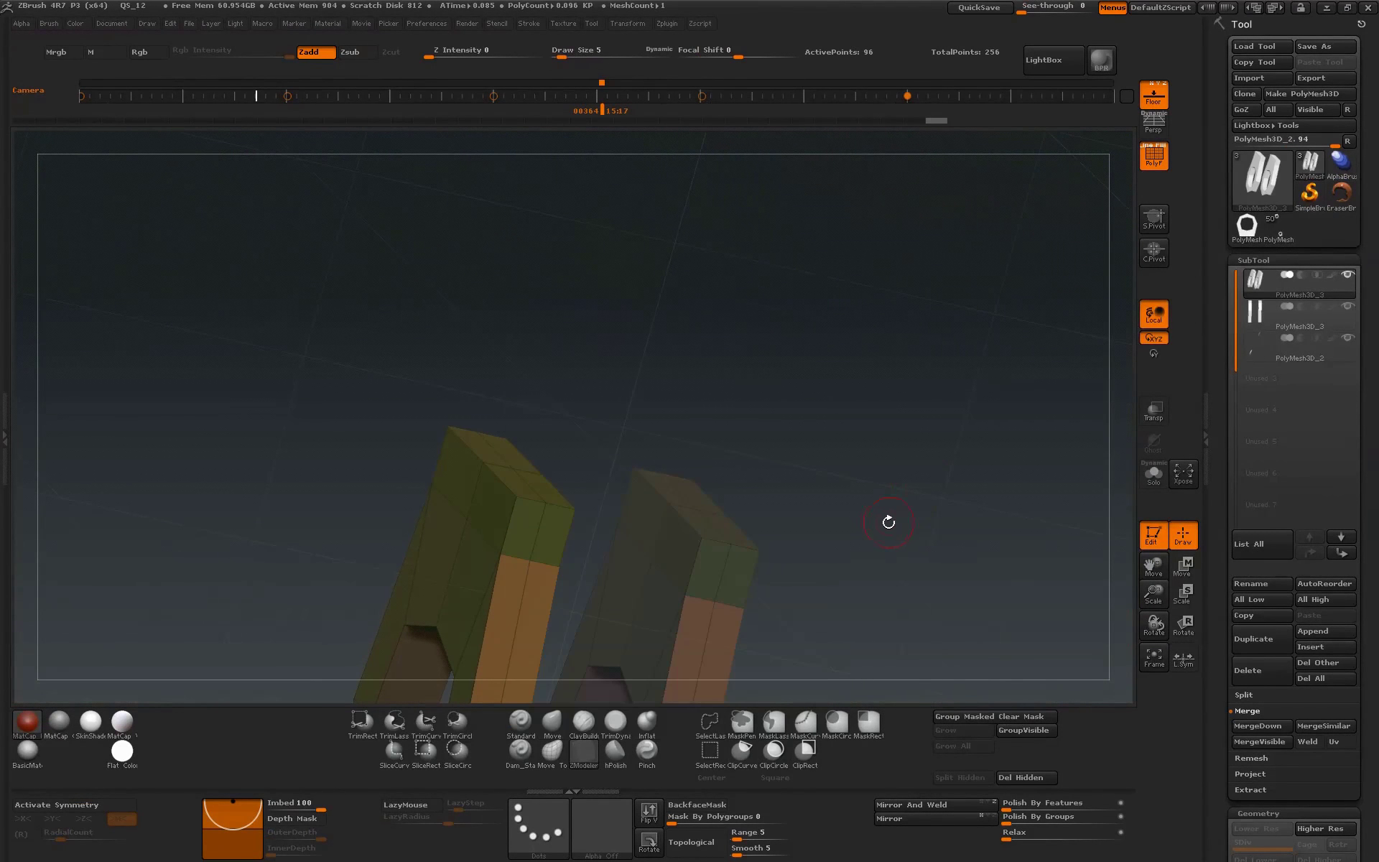
pyautogui.click(678, 548)
pyautogui.moveTo(863, 498); pyautogui.dragTo(596, 502)
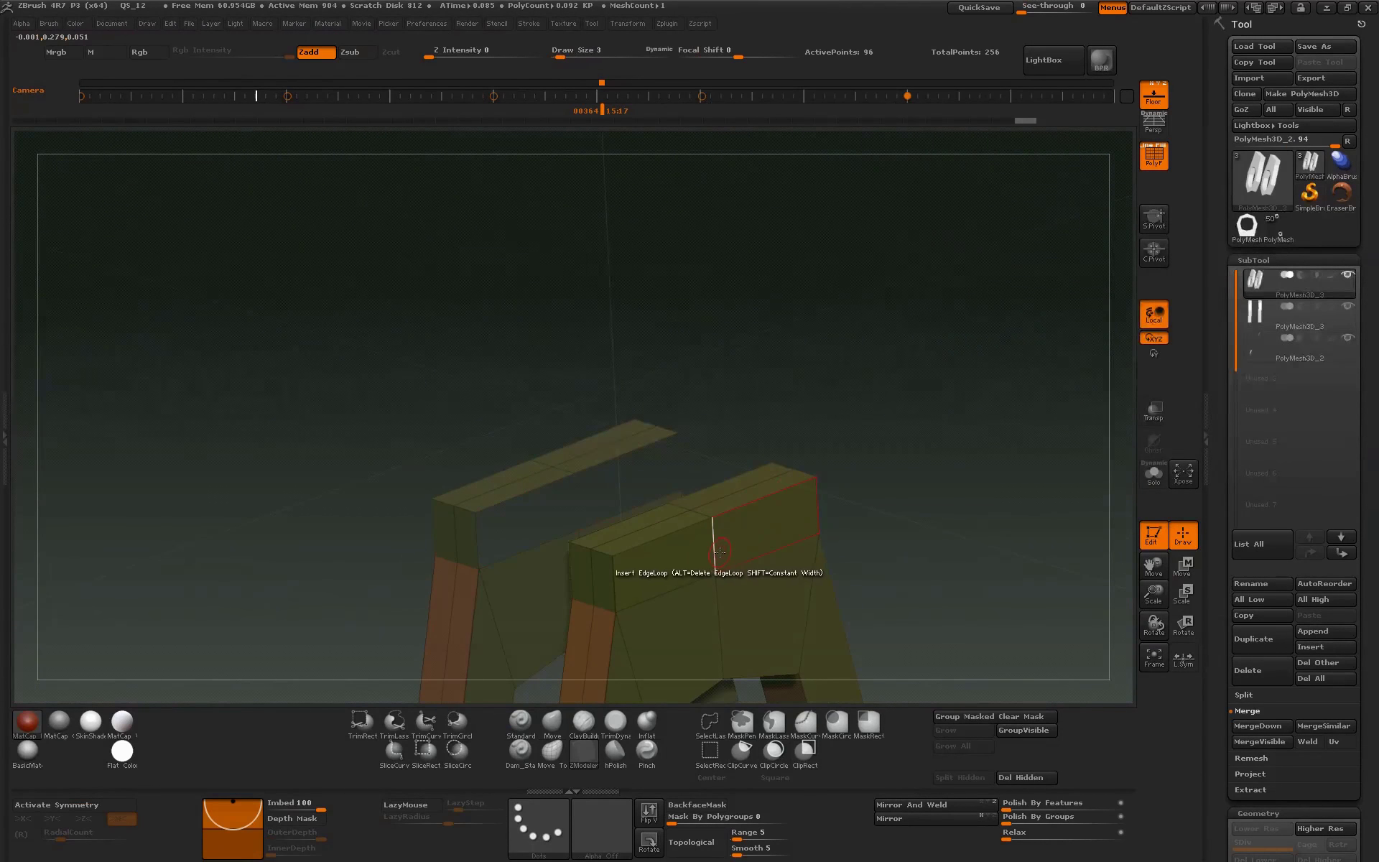
# - Bridge the two openings with the ZModeler Bridge edge action to form one arch
pyautogui.press('space')
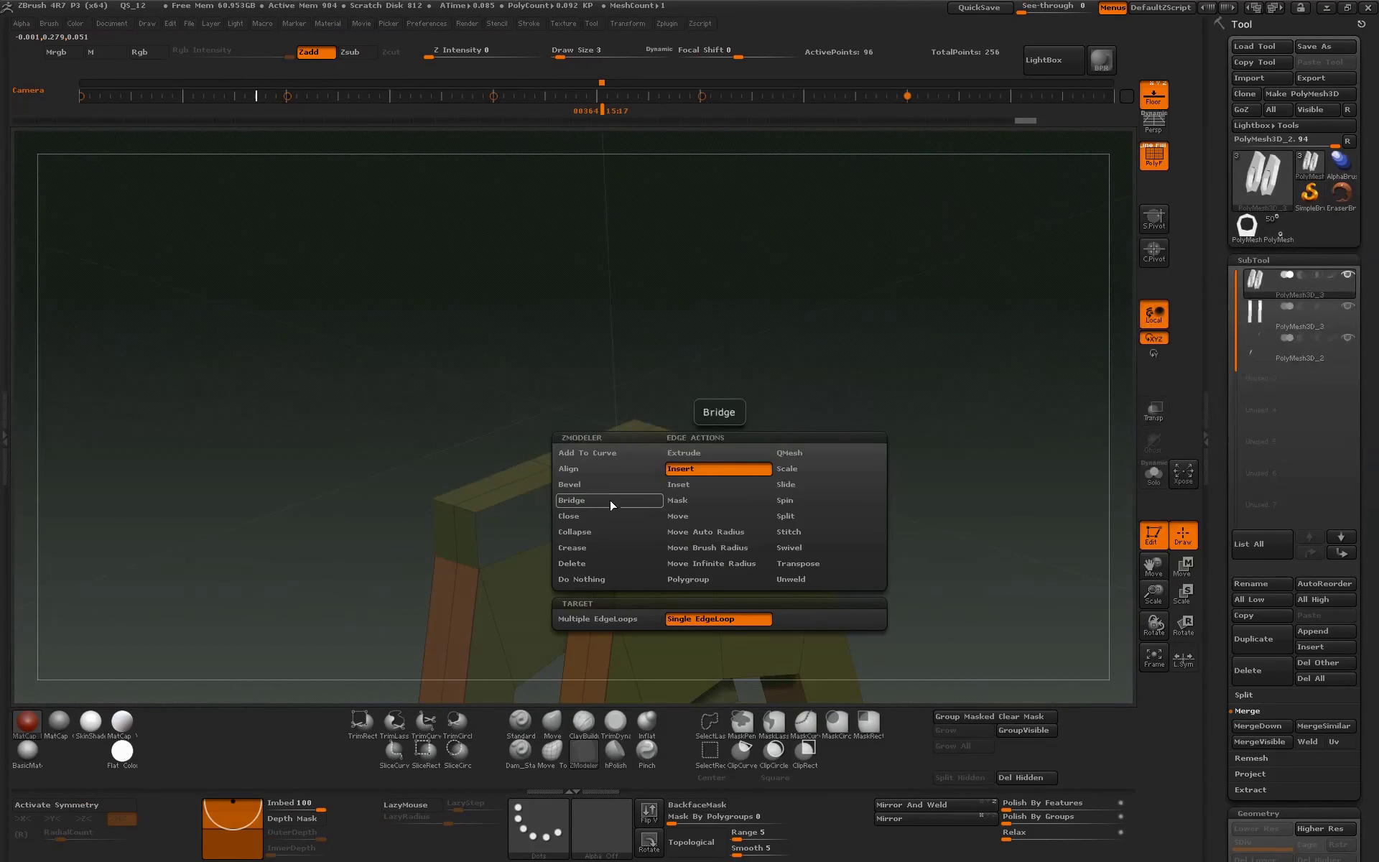
pyautogui.click(610, 500)
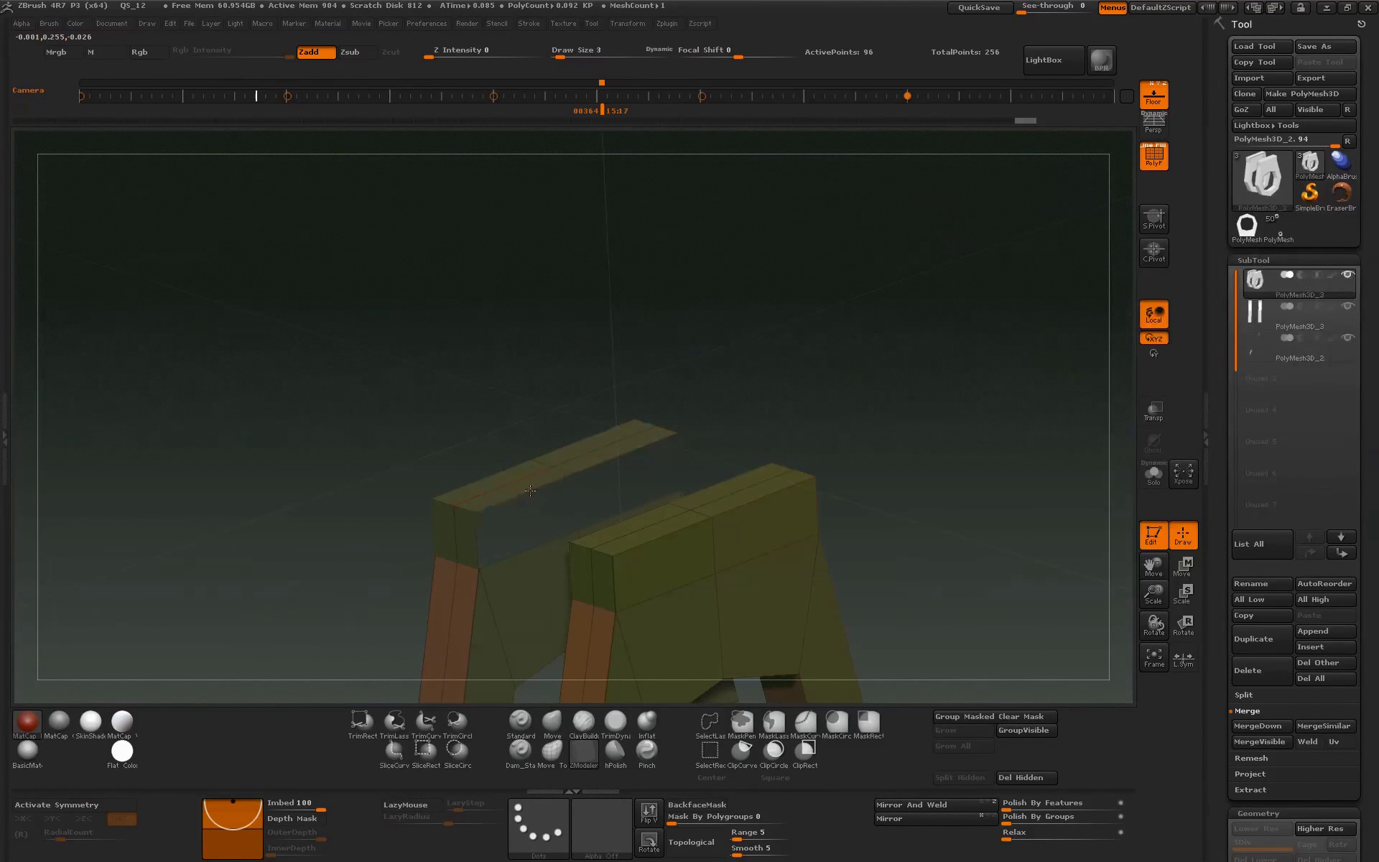
pyautogui.moveTo(718, 467); pyautogui.dragTo(754, 547)
pyautogui.click(731, 590)
pyautogui.moveTo(926, 524)
pyautogui.mouseDown()
pyautogui.moveTo(1141, 565)
pyautogui.moveTo(1123, 452)
pyautogui.mouseUp()
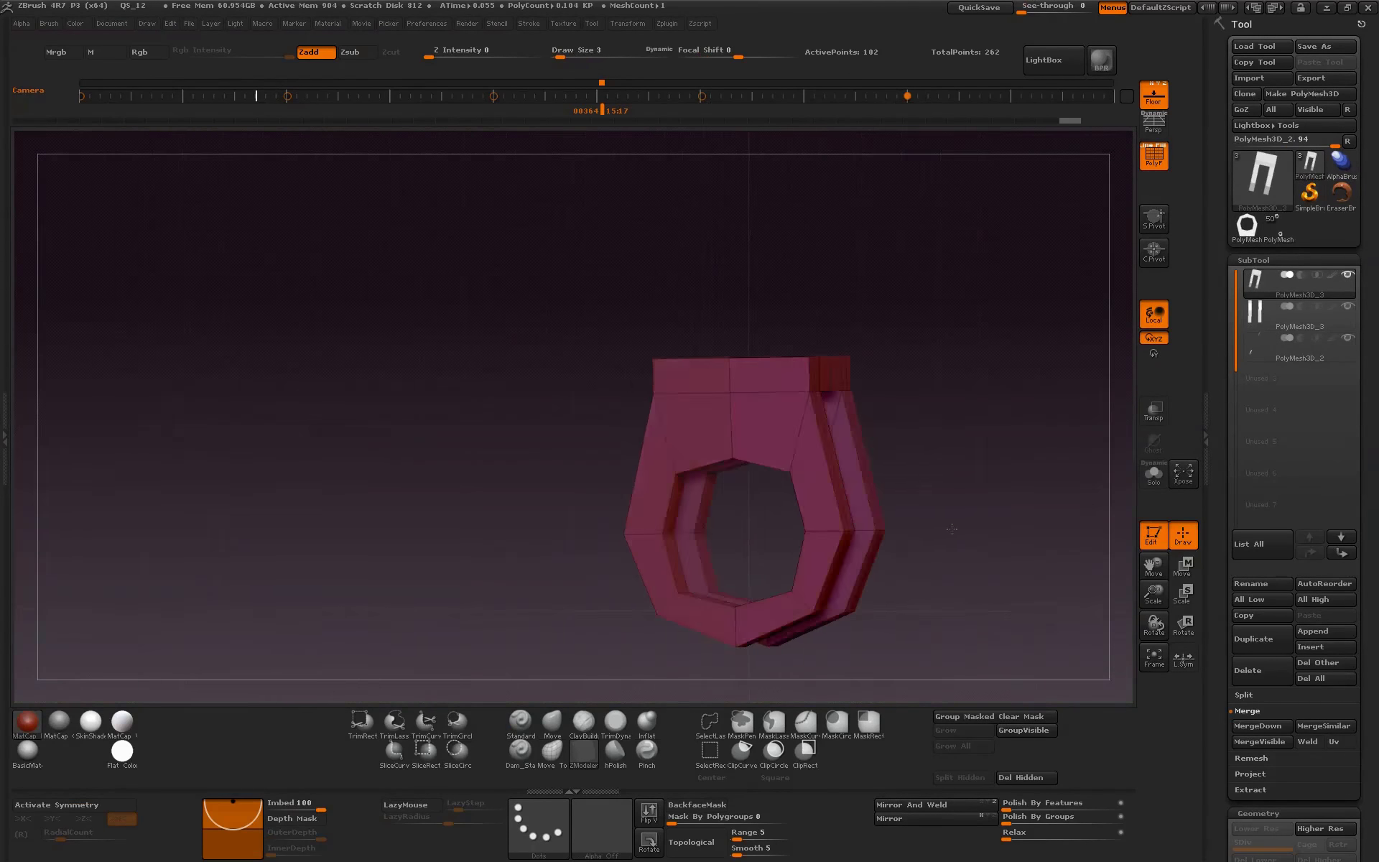
pyautogui.keyDown('shift'); pyautogui.moveTo(951, 529); pyautogui.dragTo(1018, 514); pyautogui.keyUp('shift')
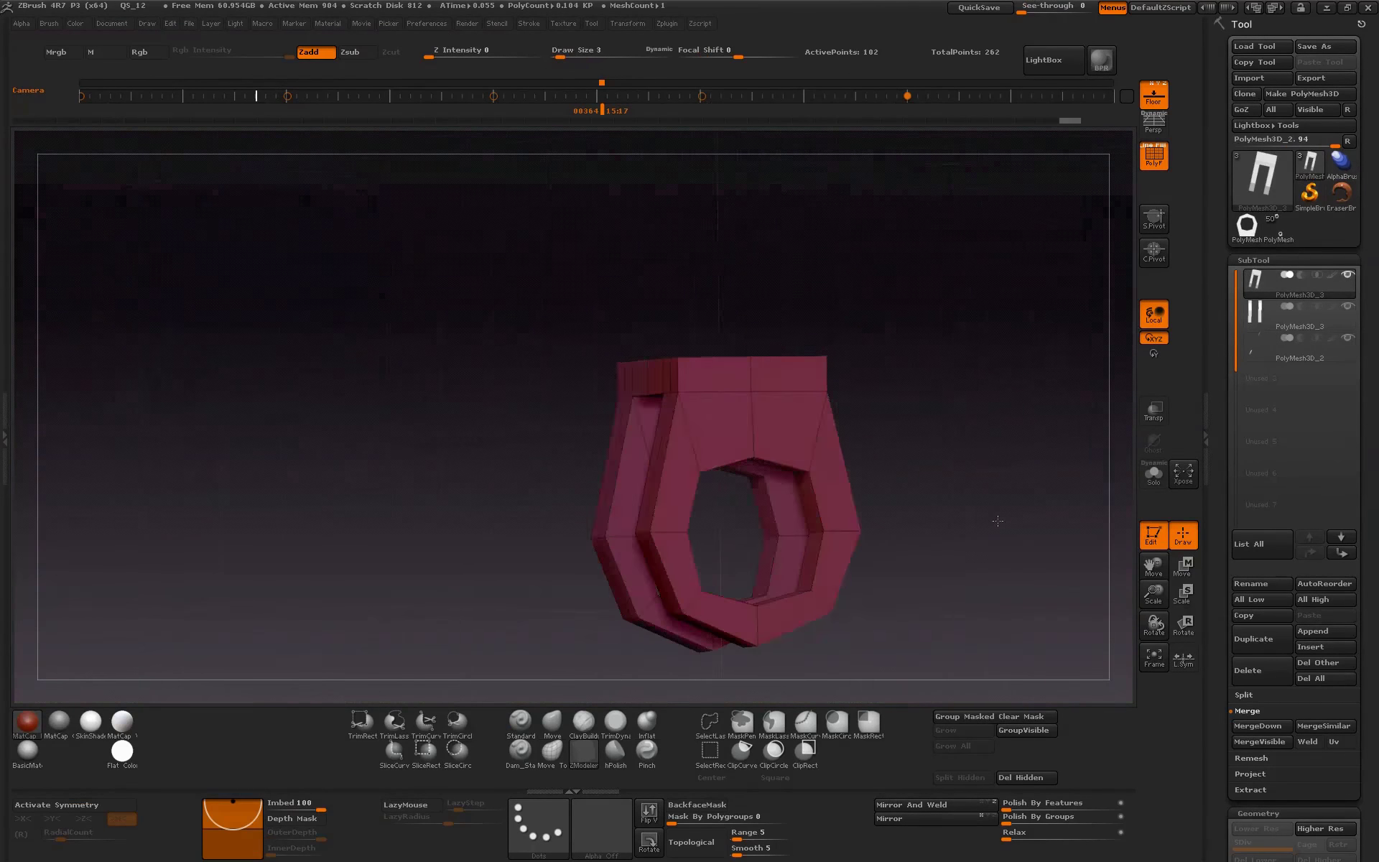
pyautogui.moveTo(1153, 568)
pyautogui.mouseDown()
pyautogui.moveTo(1152, 633)
pyautogui.moveTo(1157, 604)
pyautogui.mouseUp()
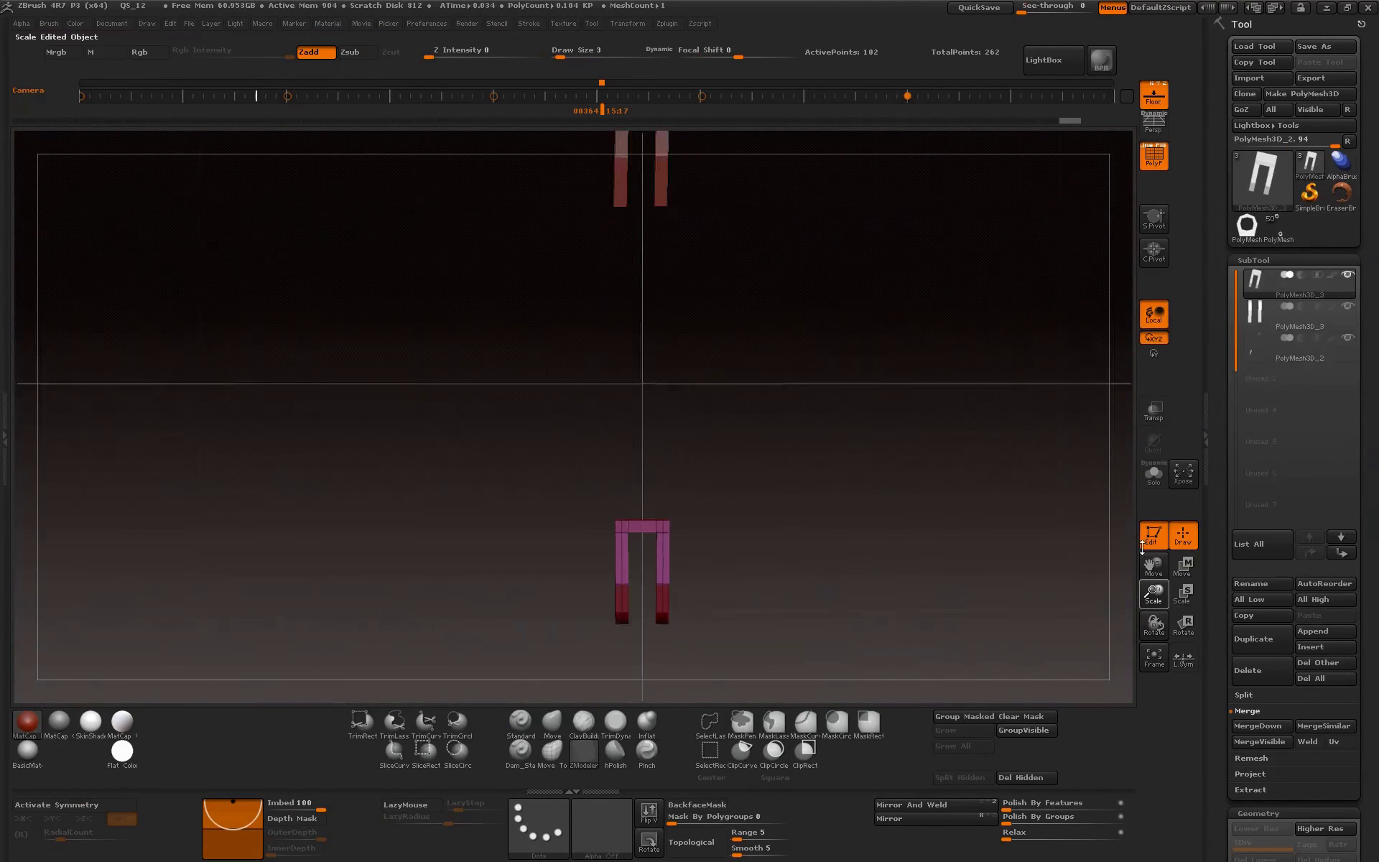
pyautogui.click(1262, 352)
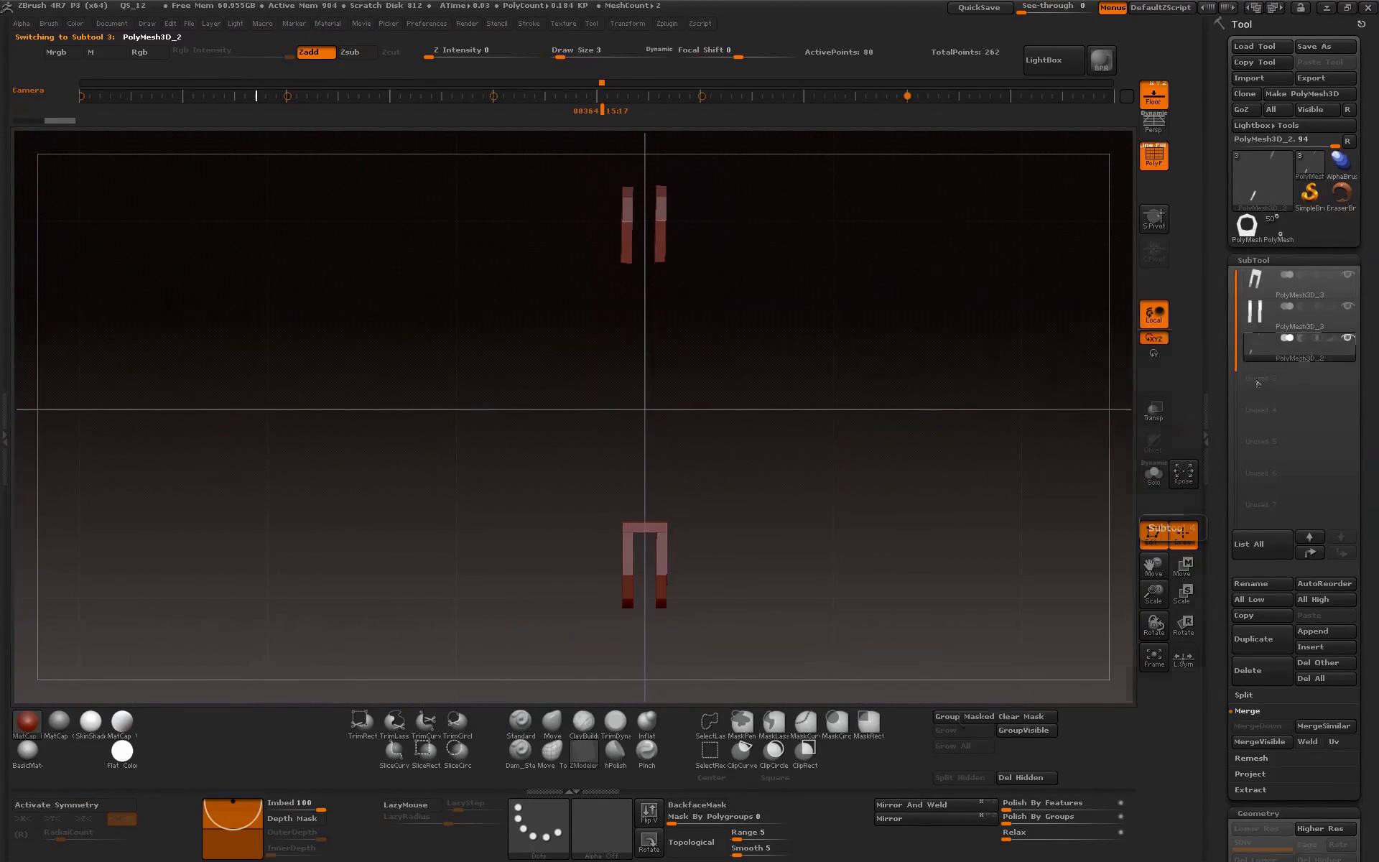
# - Duplicate the PolyMesh3D_3 subtool and initialize the copy as a QCube
pyautogui.click(1285, 316)
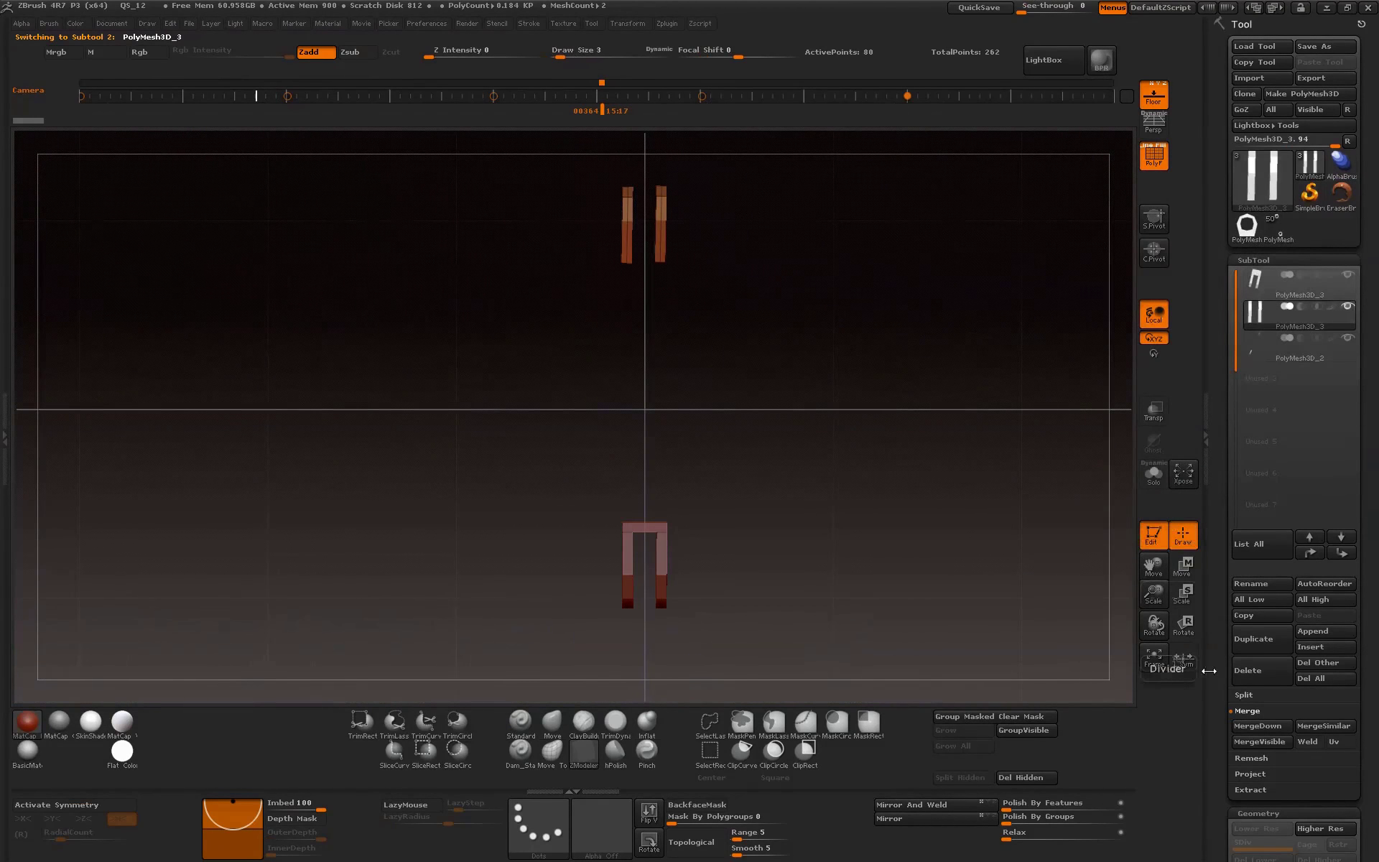
pyautogui.click(1259, 813)
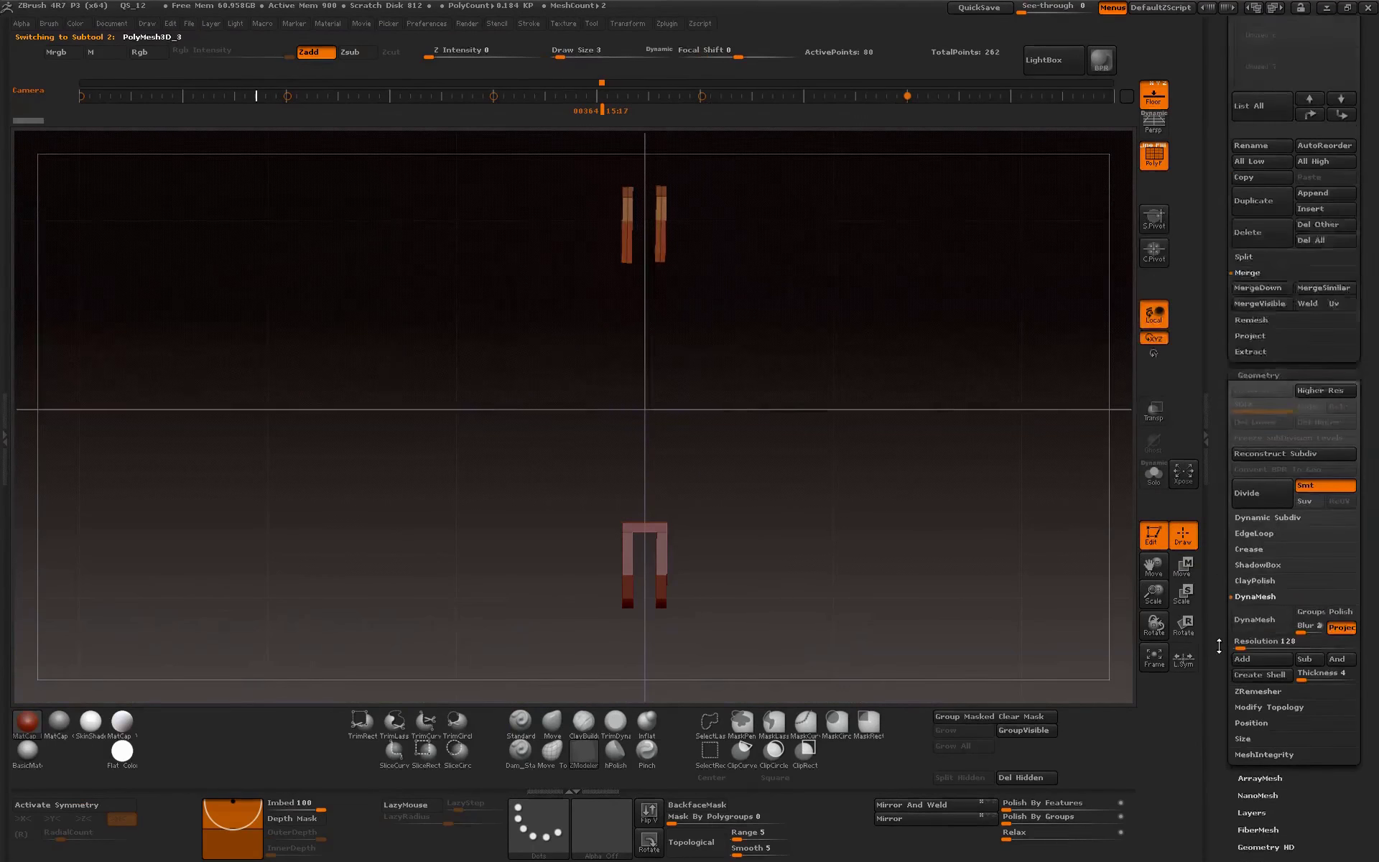
pyautogui.click(1268, 515)
pyautogui.scroll(-5, 1327, 644)
pyautogui.scroll(-3, 1326, 644)
pyautogui.scroll(-4, 1327, 644)
pyautogui.click(1256, 699)
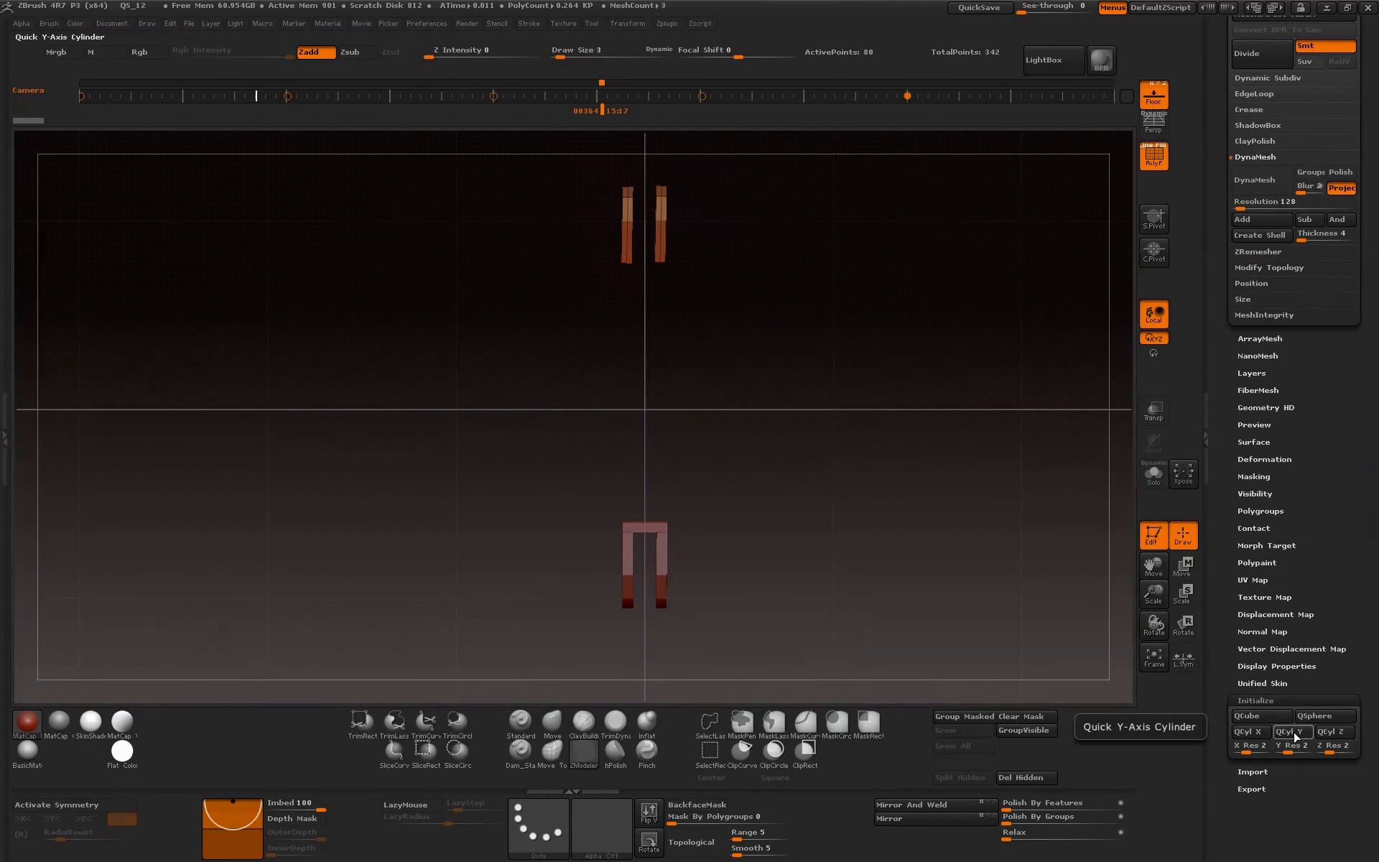
pyautogui.click(1258, 716)
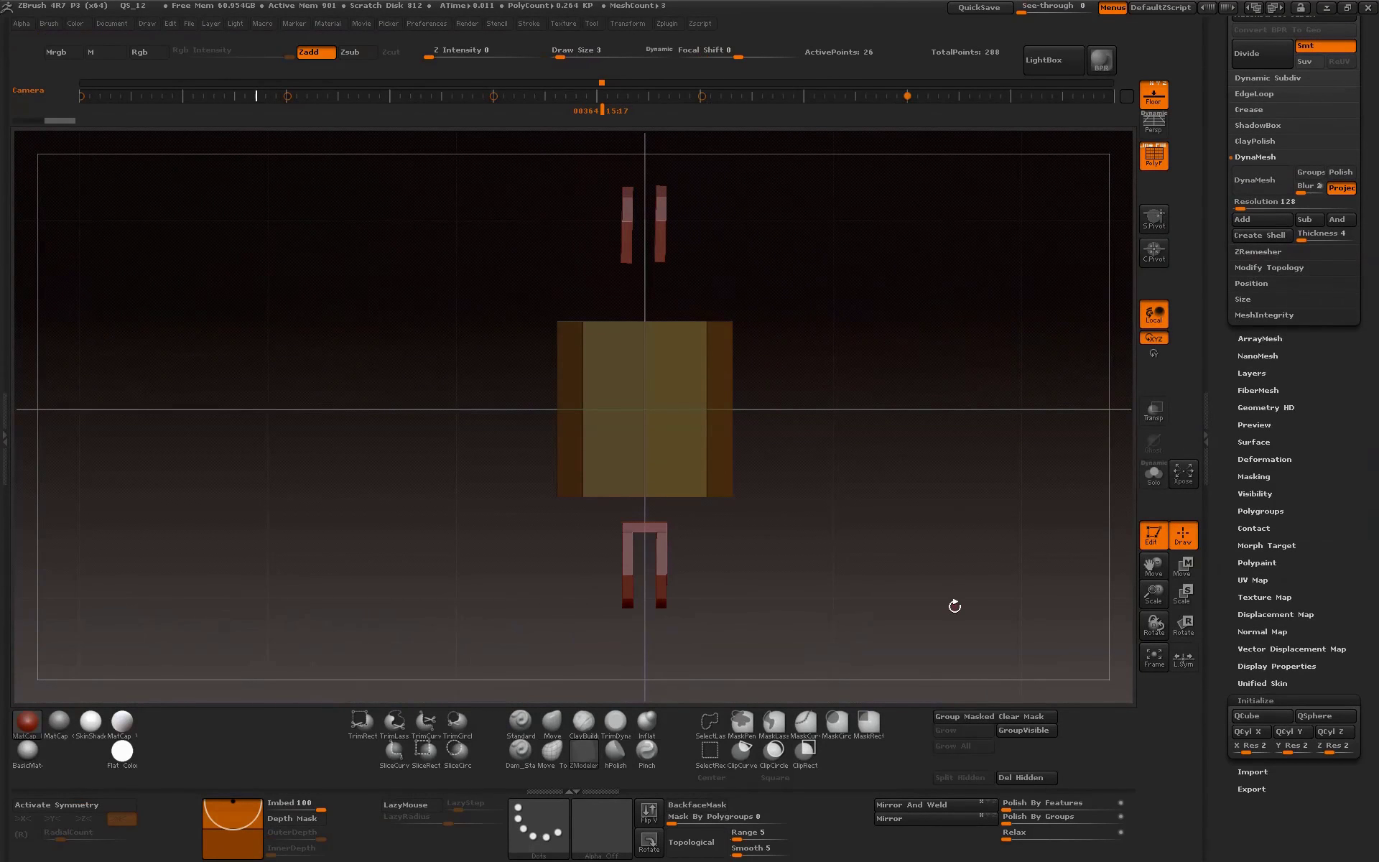
# - Transpose-scale the cube into a slim vertical column and move it down into place
pyautogui.click(1183, 568)
pyautogui.keyDown('shift'); pyautogui.moveTo(707, 497); pyautogui.dragTo(707, 322); pyautogui.keyUp('shift')
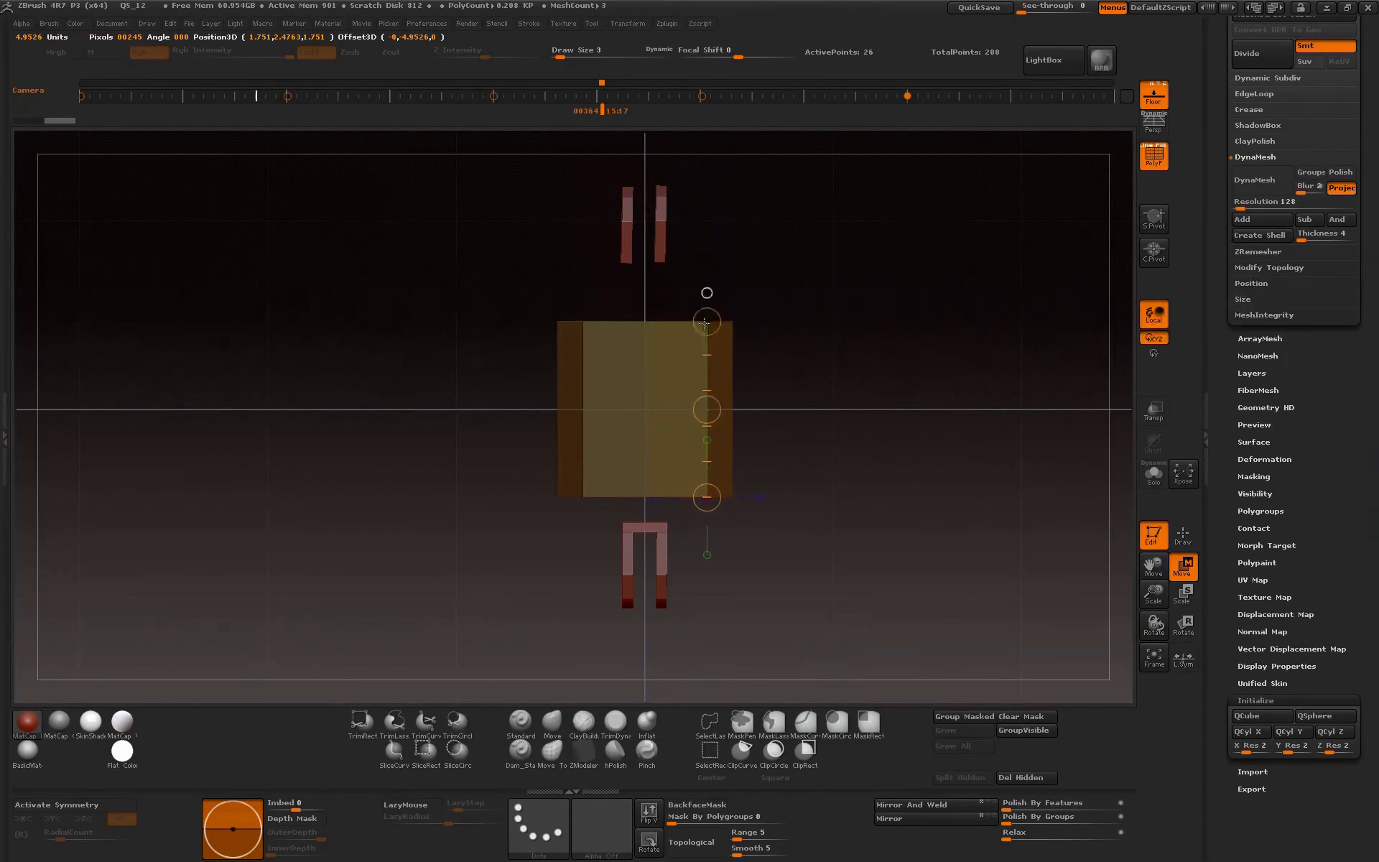
pyautogui.moveTo(949, 456)
pyautogui.mouseDown()
pyautogui.moveTo(664, 309)
pyautogui.moveTo(646, 278)
pyautogui.mouseUp()
pyautogui.click(1184, 595)
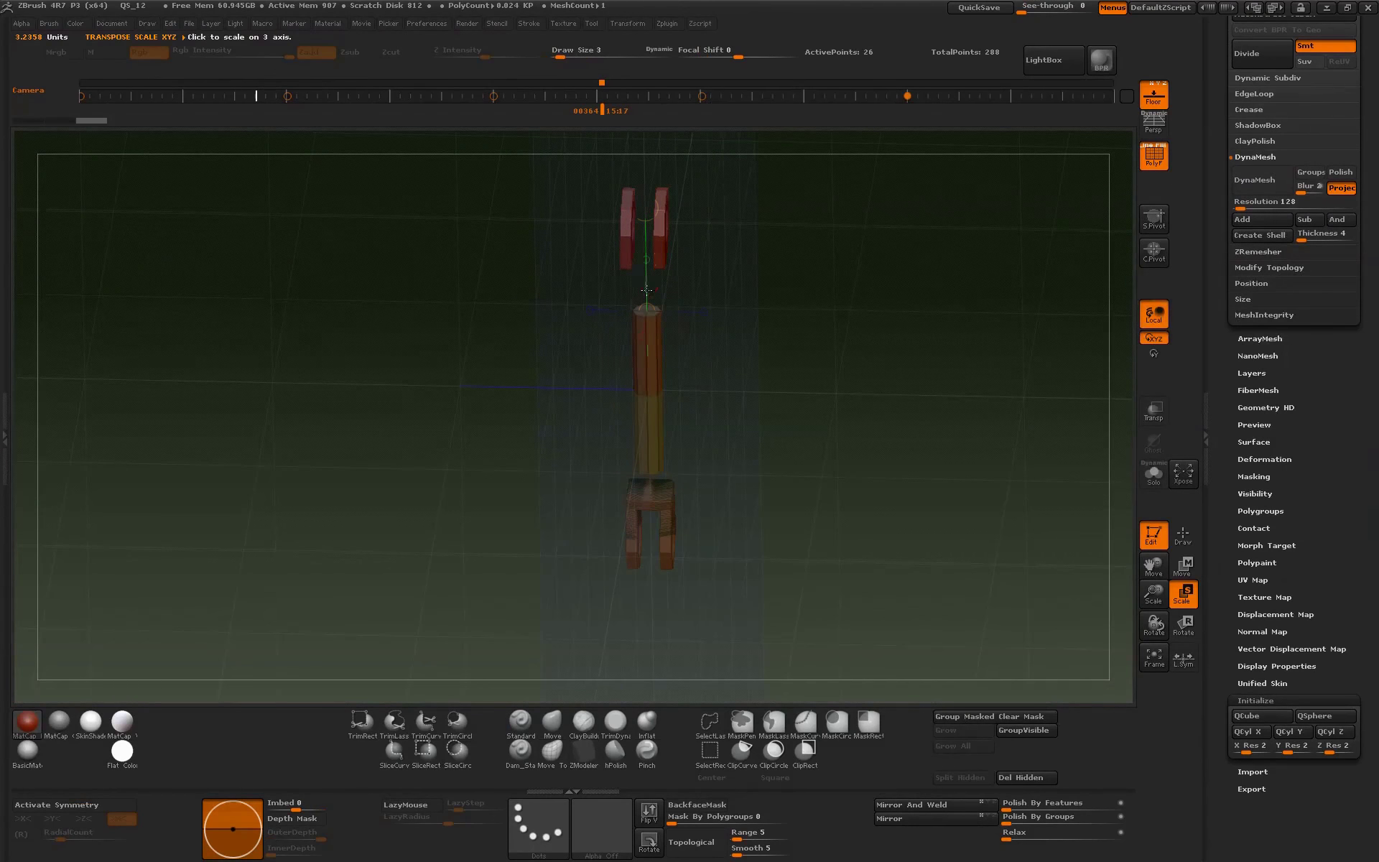
pyautogui.moveTo(1152, 607); pyautogui.dragTo(957, 507)
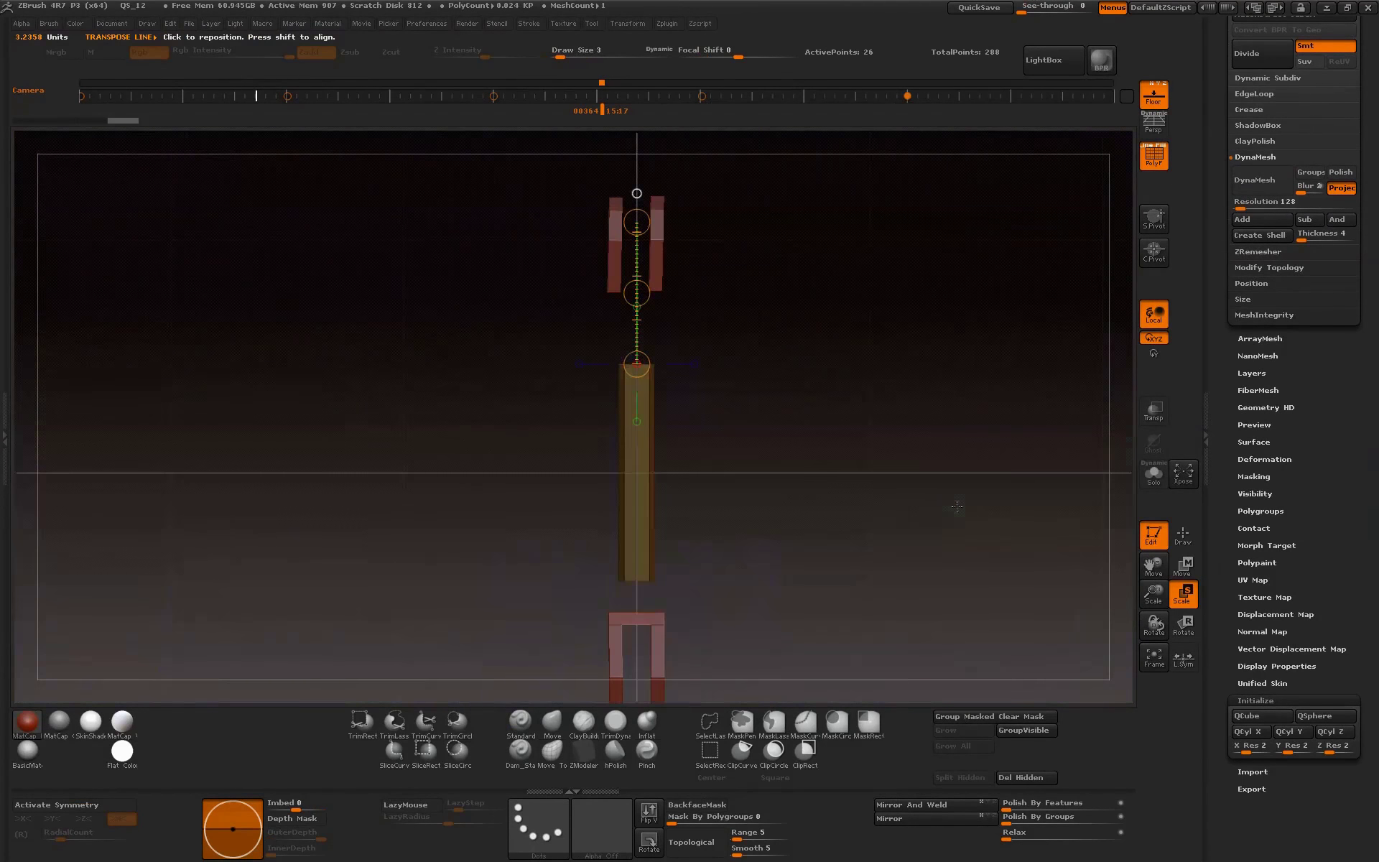
pyautogui.moveTo(658, 354)
pyautogui.mouseDown()
pyautogui.moveTo(636, 295)
pyautogui.moveTo(641, 312)
pyautogui.mouseUp()
pyautogui.press('w')
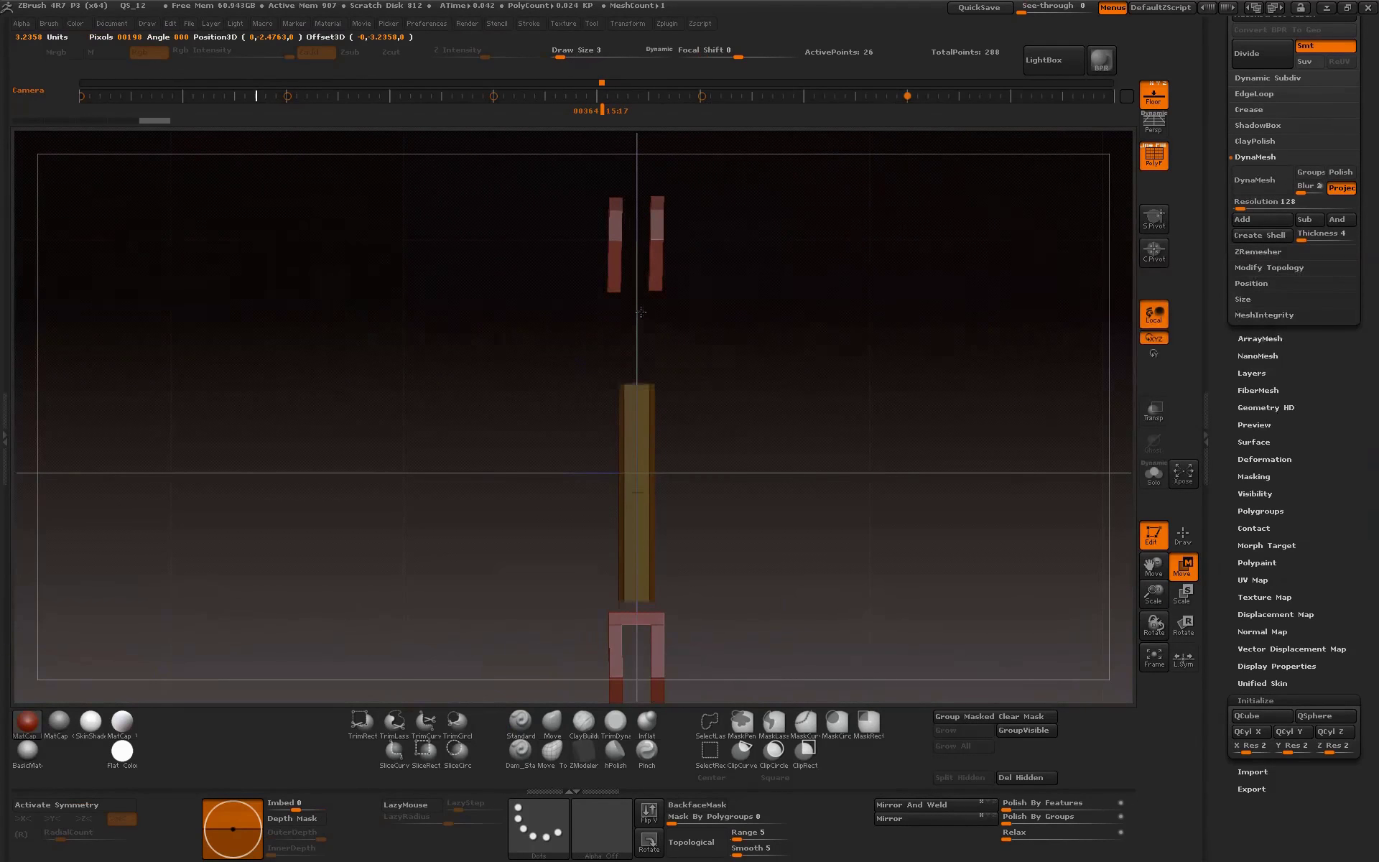
pyautogui.scroll(5, 1229, 517)
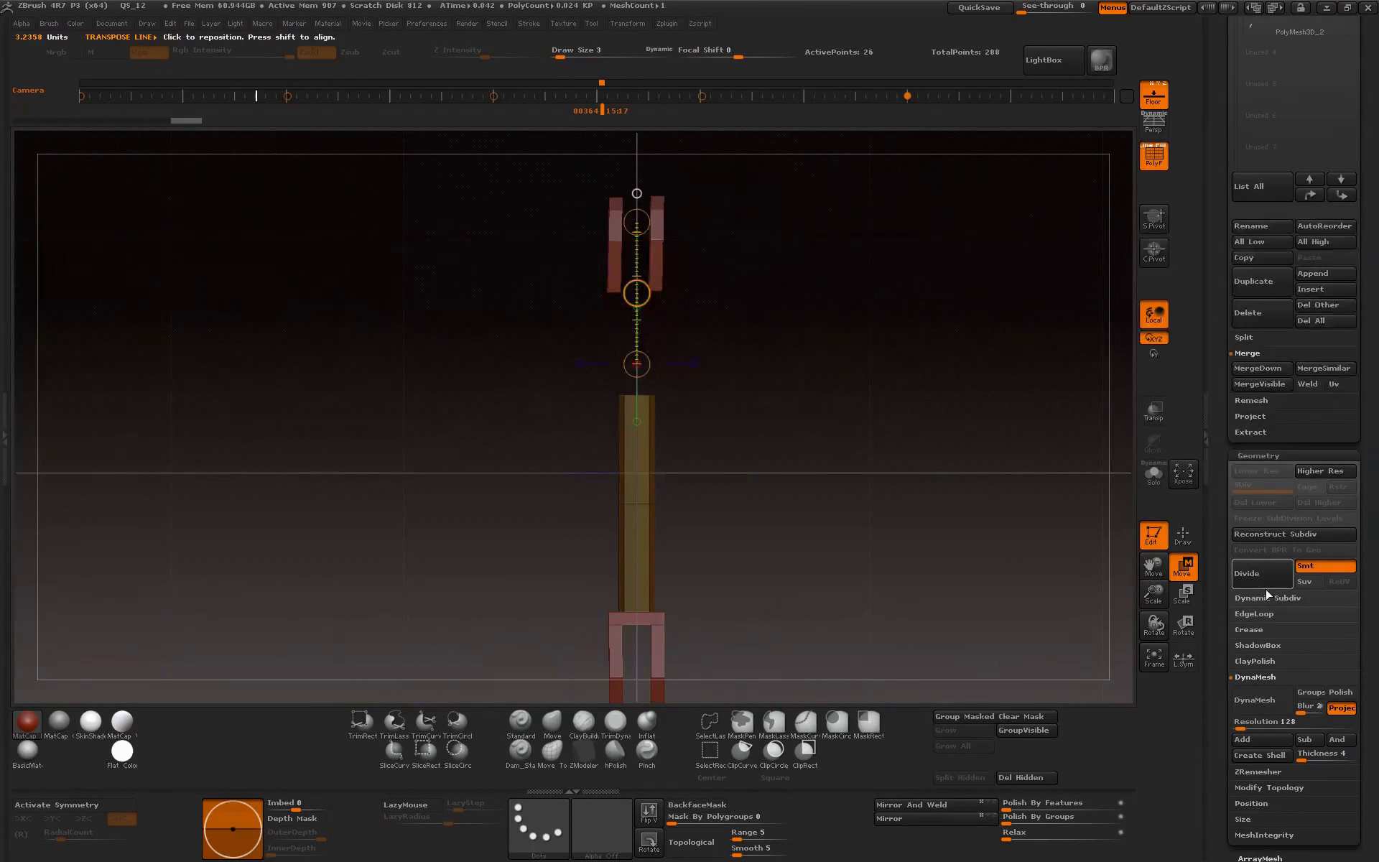
pyautogui.scroll(5, 1229, 517)
# - Duplicate the column and scale the copy wider into a sleeve at its base
pyautogui.click(1268, 602)
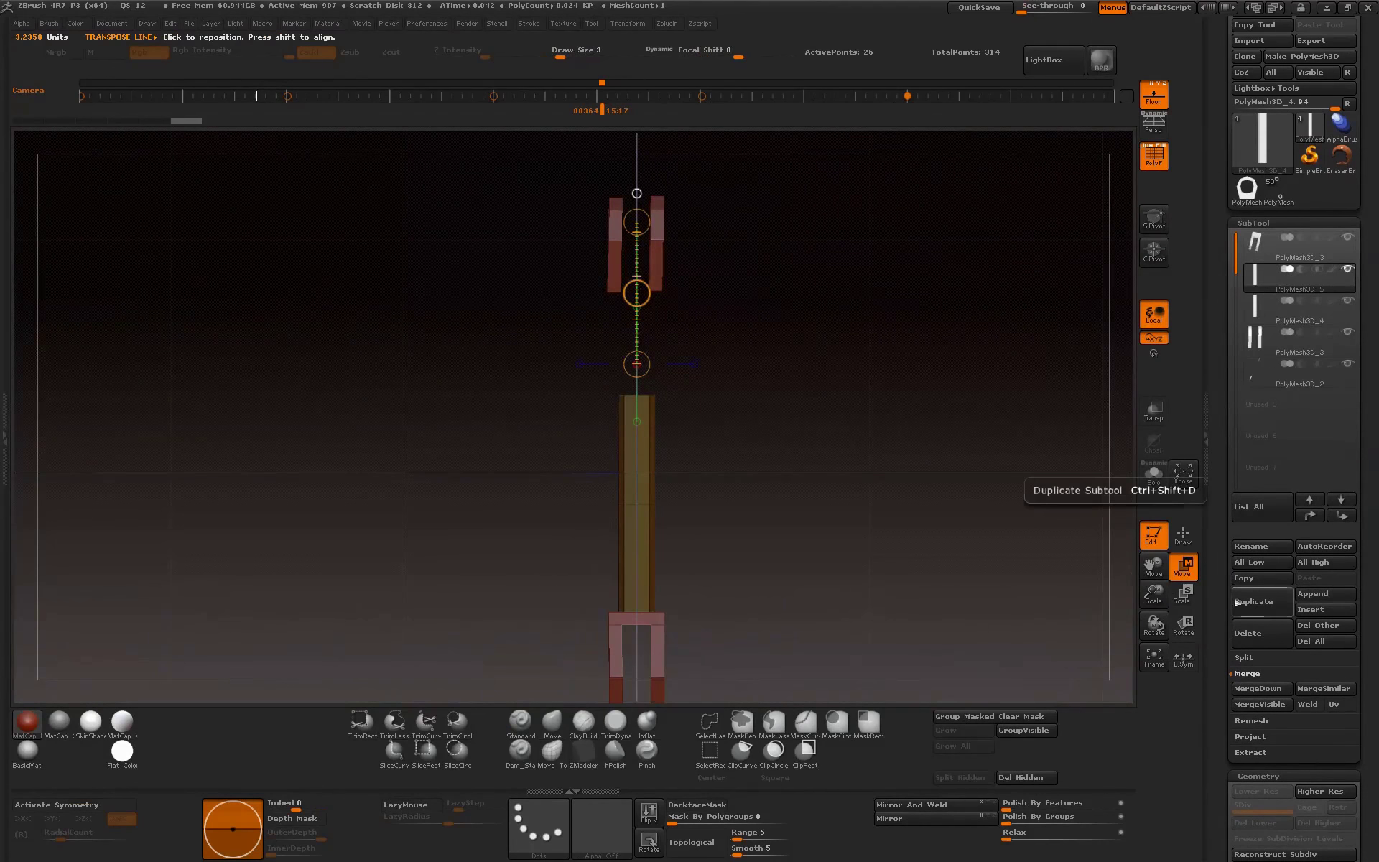
pyautogui.click(1189, 598)
pyautogui.moveTo(637, 293); pyautogui.dragTo(646, 278)
pyautogui.moveTo(654, 612)
pyautogui.mouseDown()
pyautogui.moveTo(654, 395)
pyautogui.moveTo(666, 512)
pyautogui.mouseUp()
pyautogui.press('w')
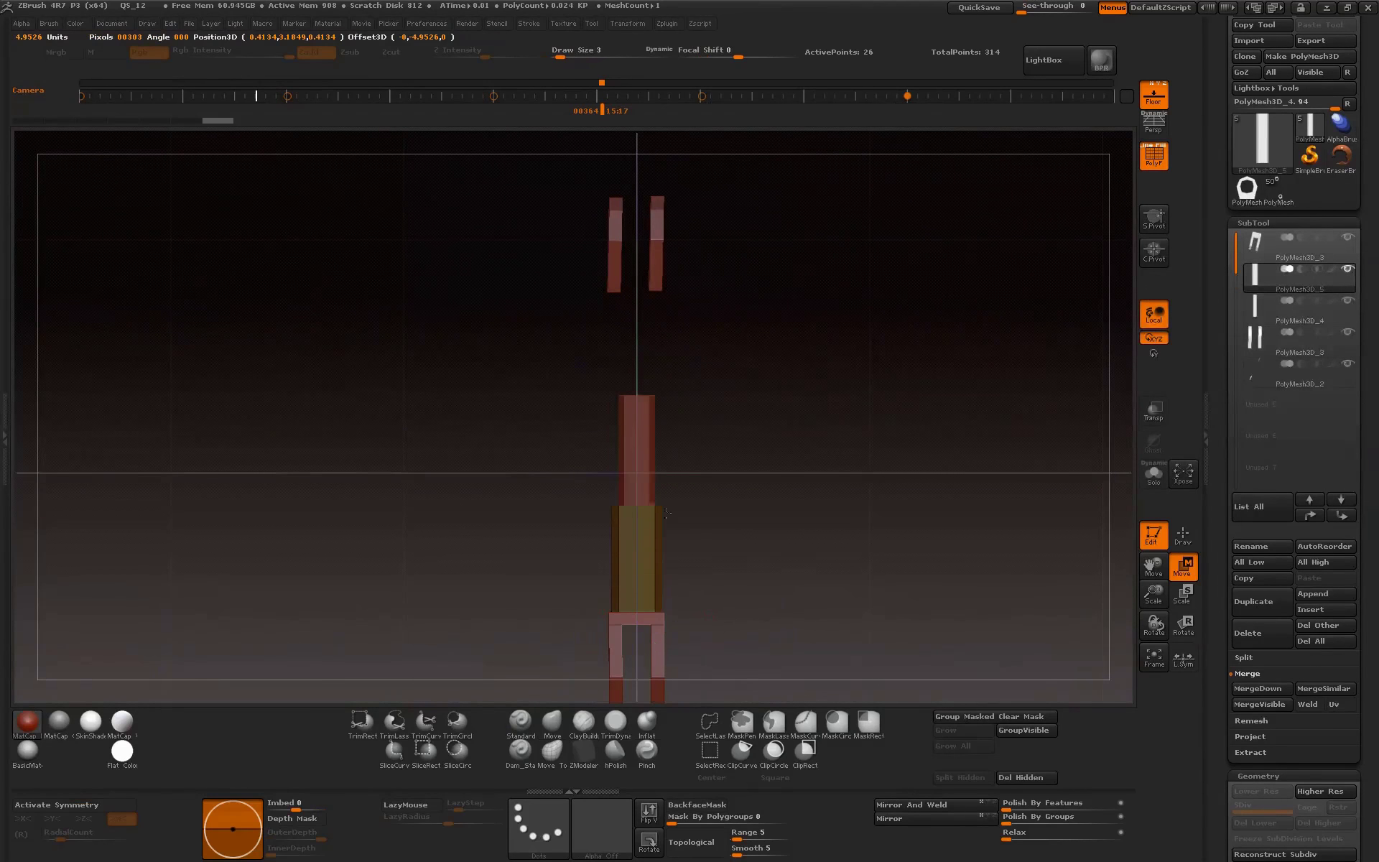
pyautogui.moveTo(675, 598); pyautogui.dragTo(656, 508)
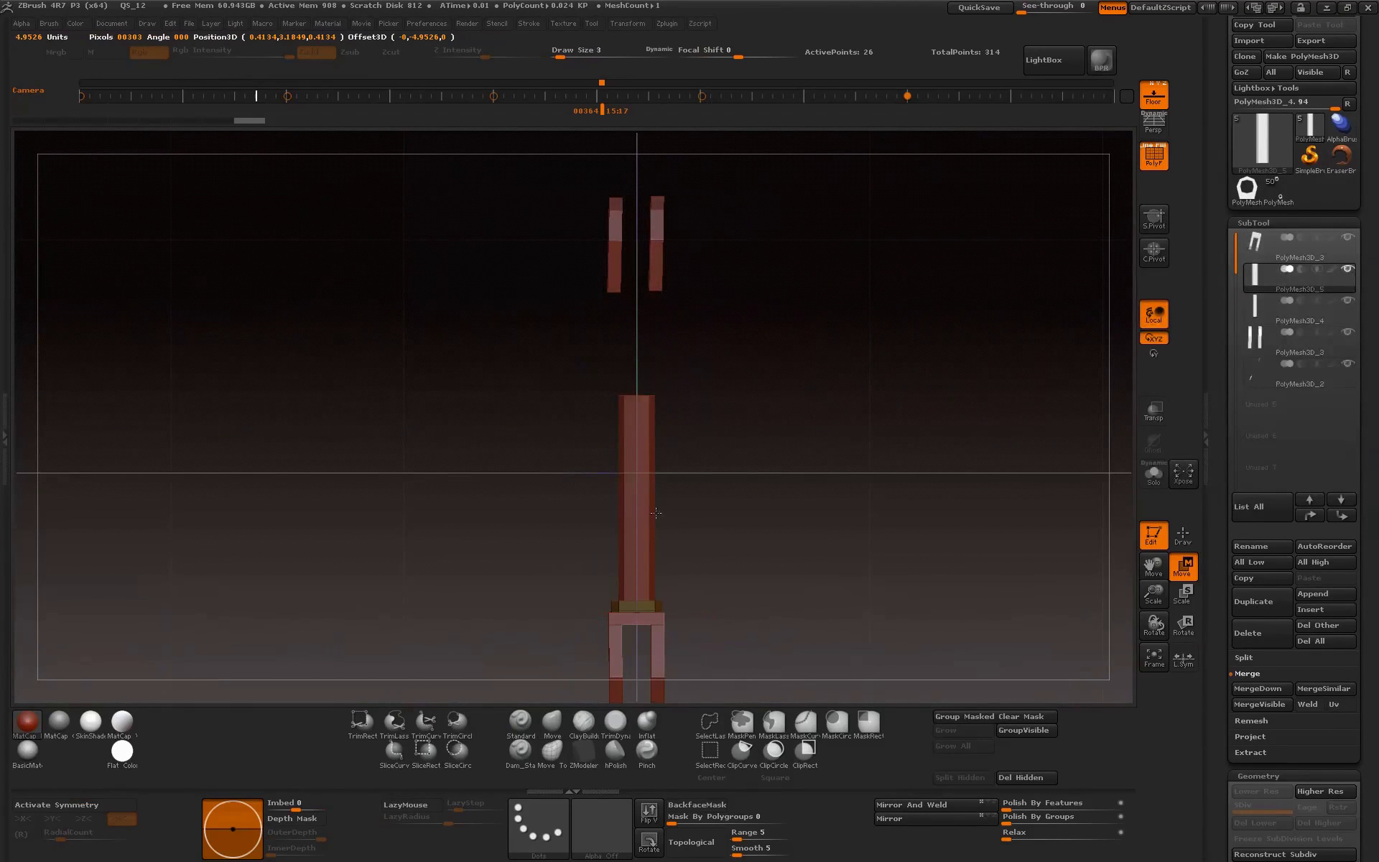
# - Duplicate again, place the copy on the column and scale it into a broad thin disc, checking with Transp
pyautogui.click(1273, 612)
pyautogui.moveTo(655, 504); pyautogui.dragTo(659, 480)
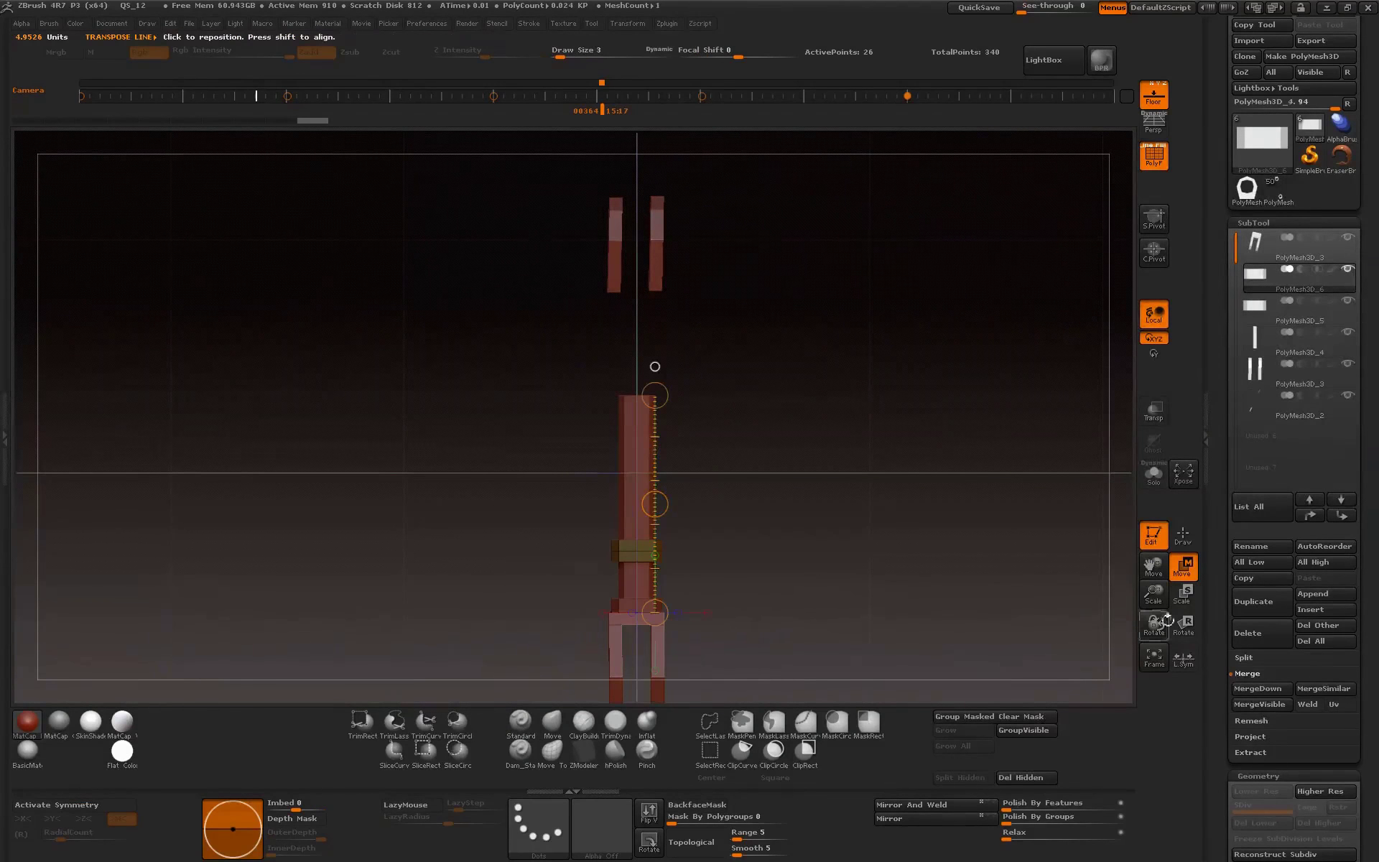
pyautogui.click(1149, 662)
pyautogui.moveTo(590, 503); pyautogui.dragTo(567, 470)
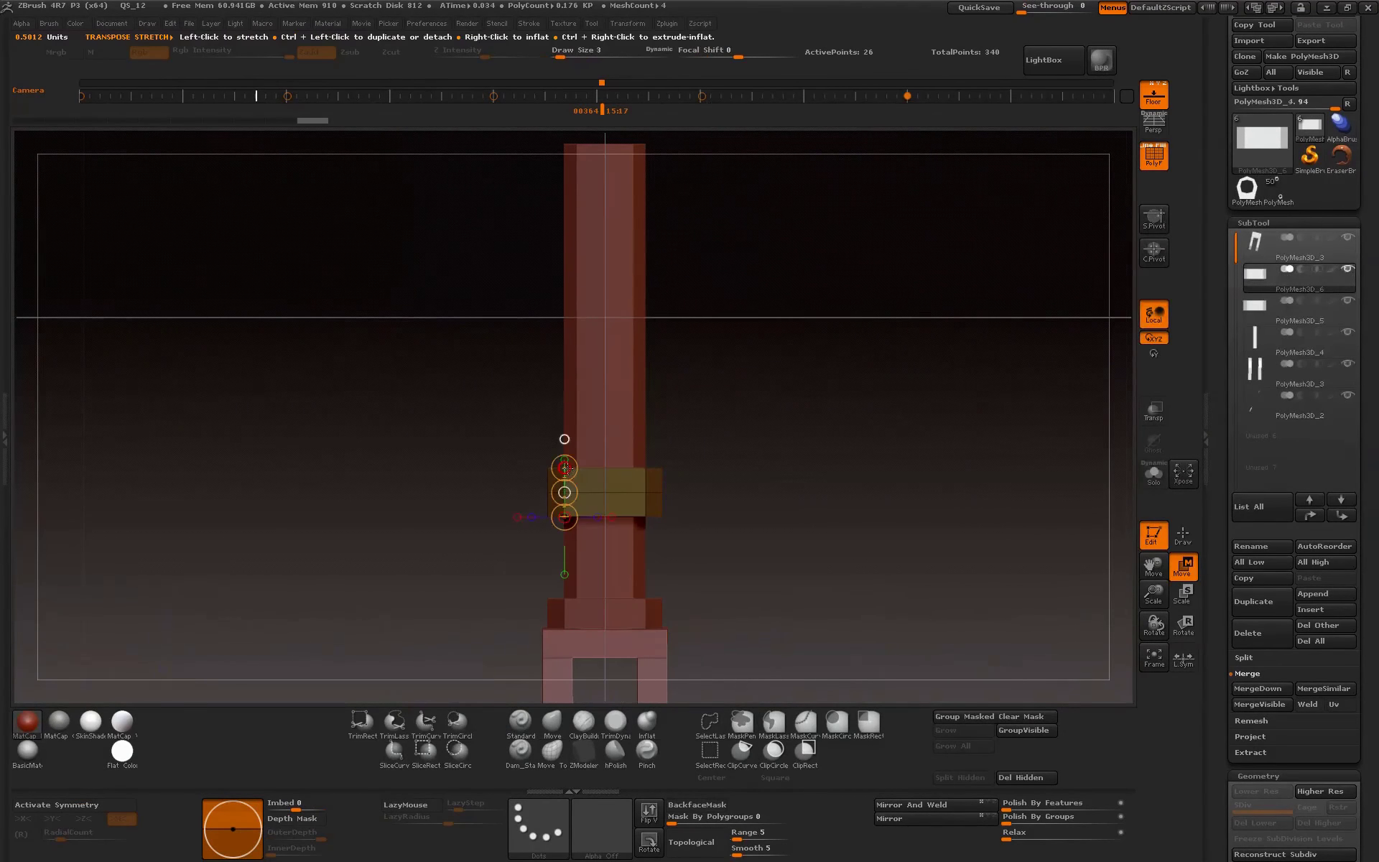
pyautogui.moveTo(726, 517); pyautogui.dragTo(821, 532)
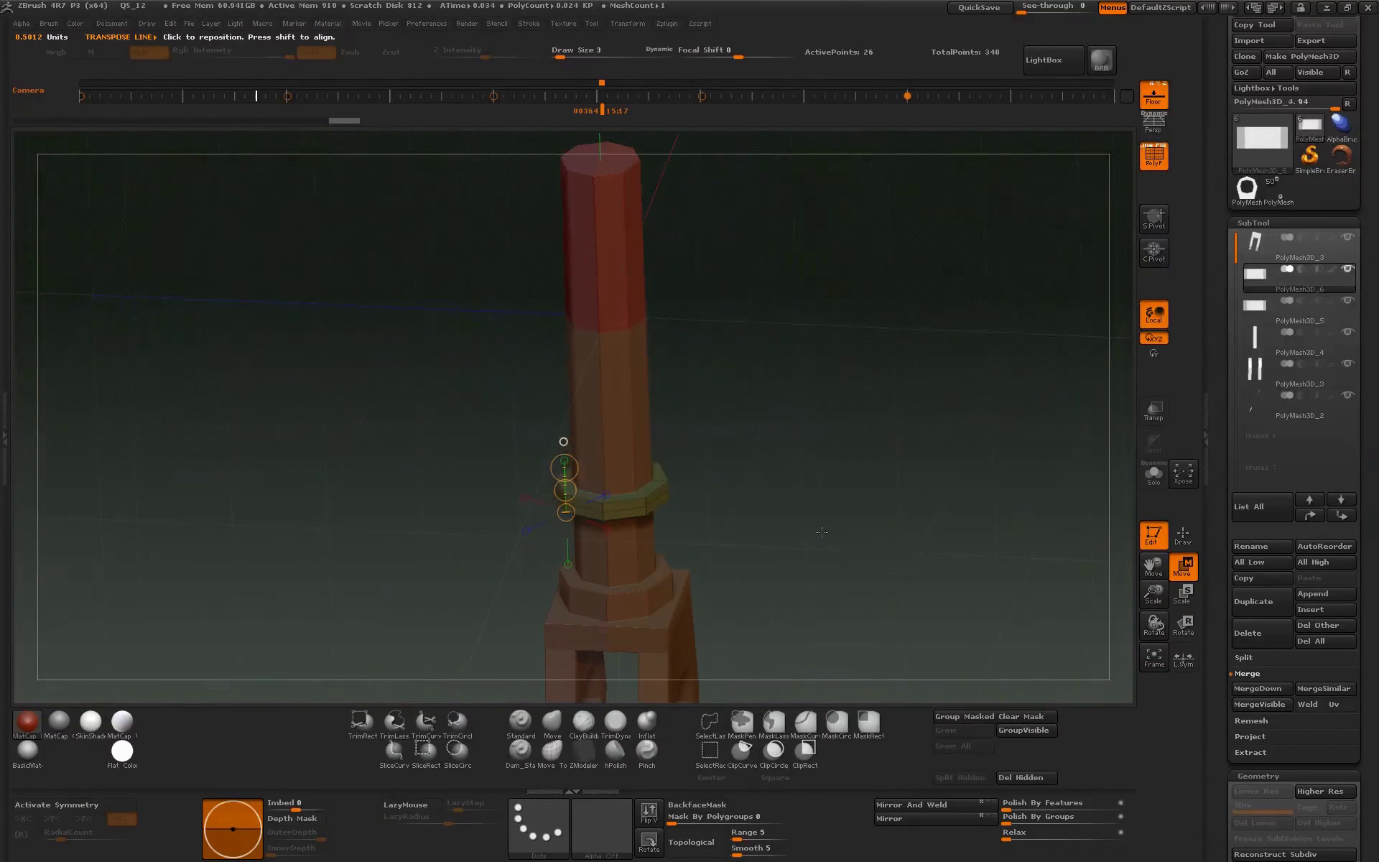
pyautogui.click(1153, 409)
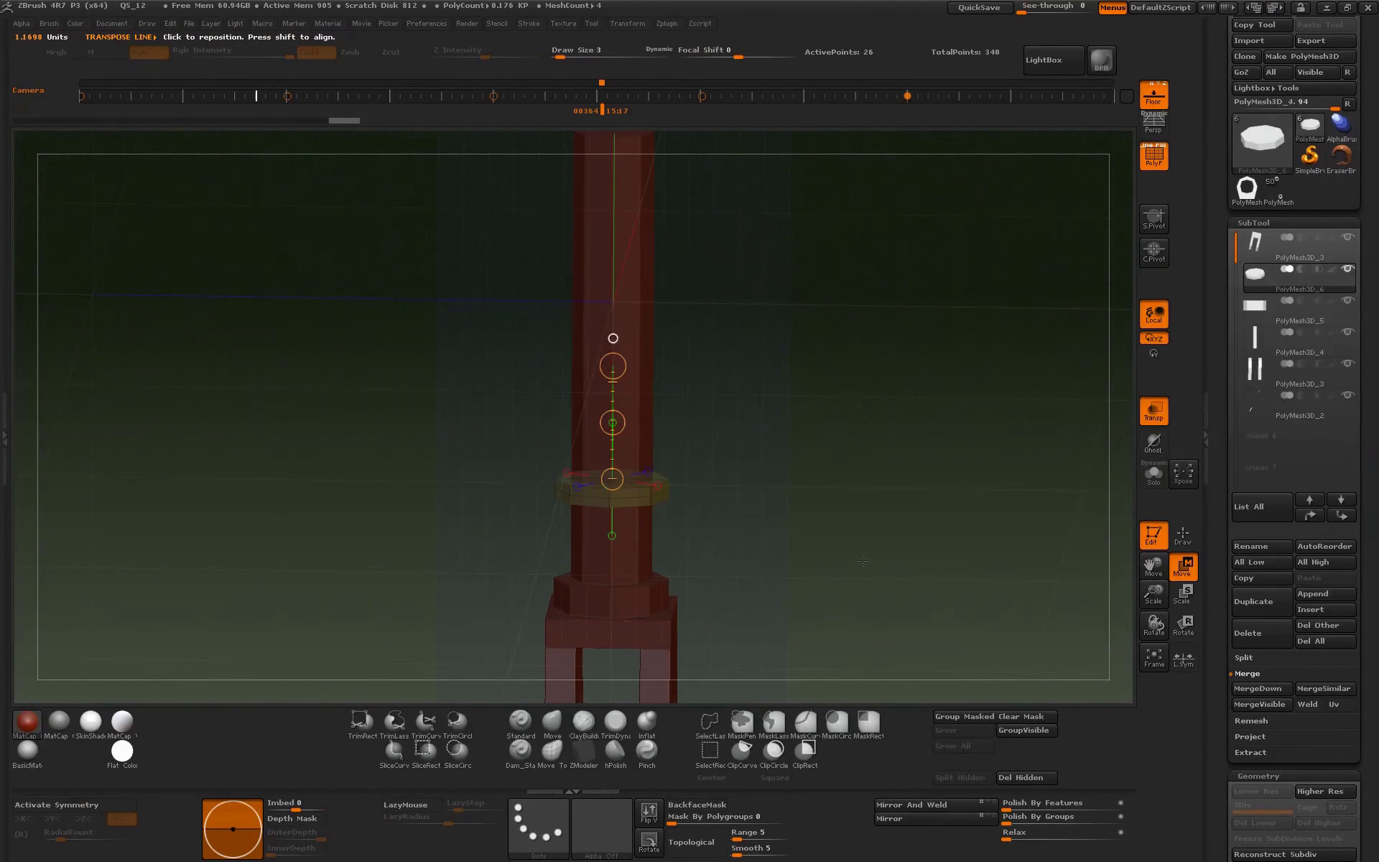
pyautogui.click(1183, 593)
pyautogui.moveTo(613, 422)
pyautogui.mouseDown()
pyautogui.moveTo(621, 398)
pyautogui.moveTo(872, 521)
pyautogui.mouseUp()
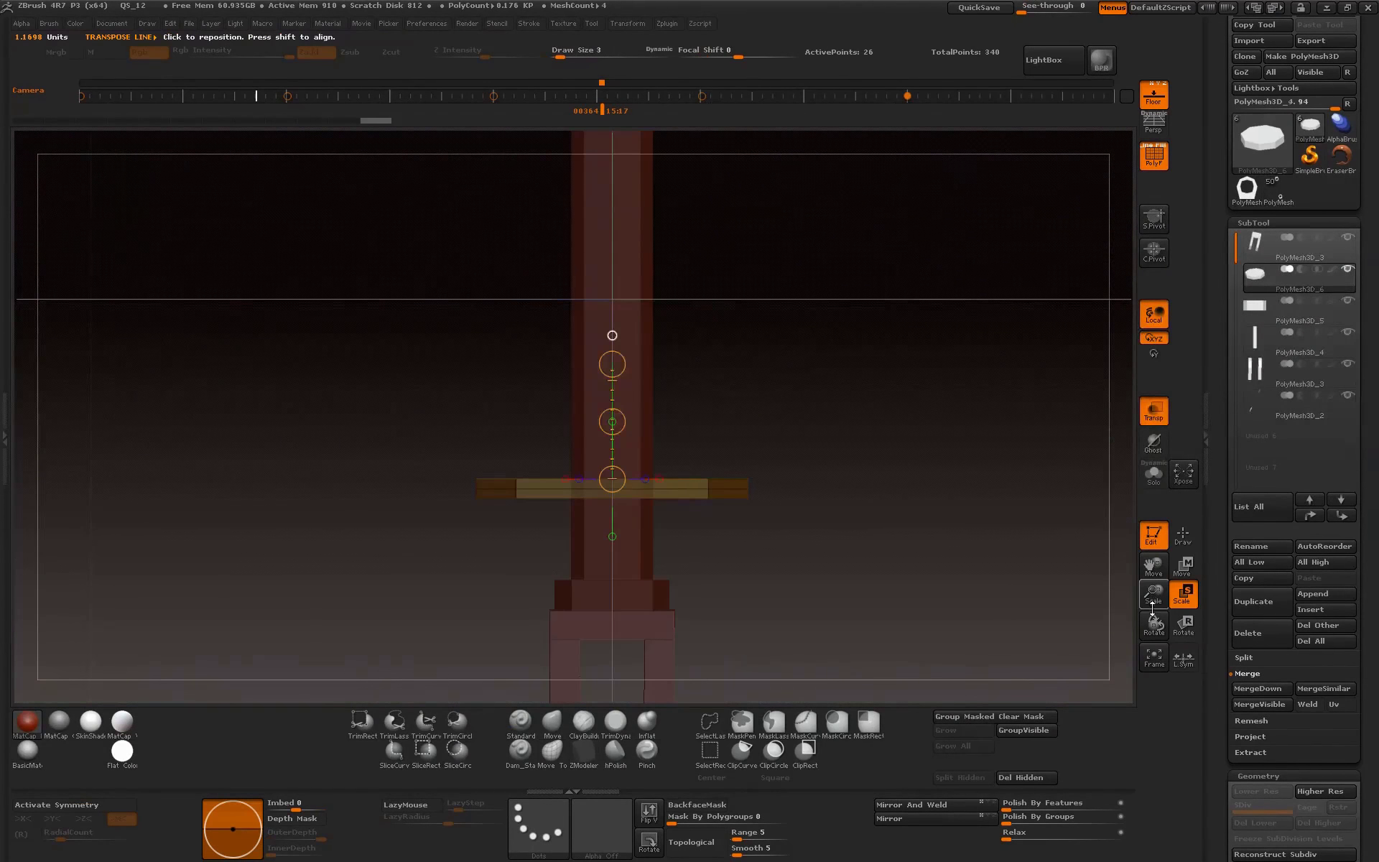
pyautogui.moveTo(1152, 605); pyautogui.dragTo(1152, 632)
pyautogui.moveTo(826, 560)
pyautogui.mouseDown()
pyautogui.moveTo(850, 605)
pyautogui.moveTo(963, 586)
pyautogui.moveTo(885, 591)
pyautogui.mouseUp()
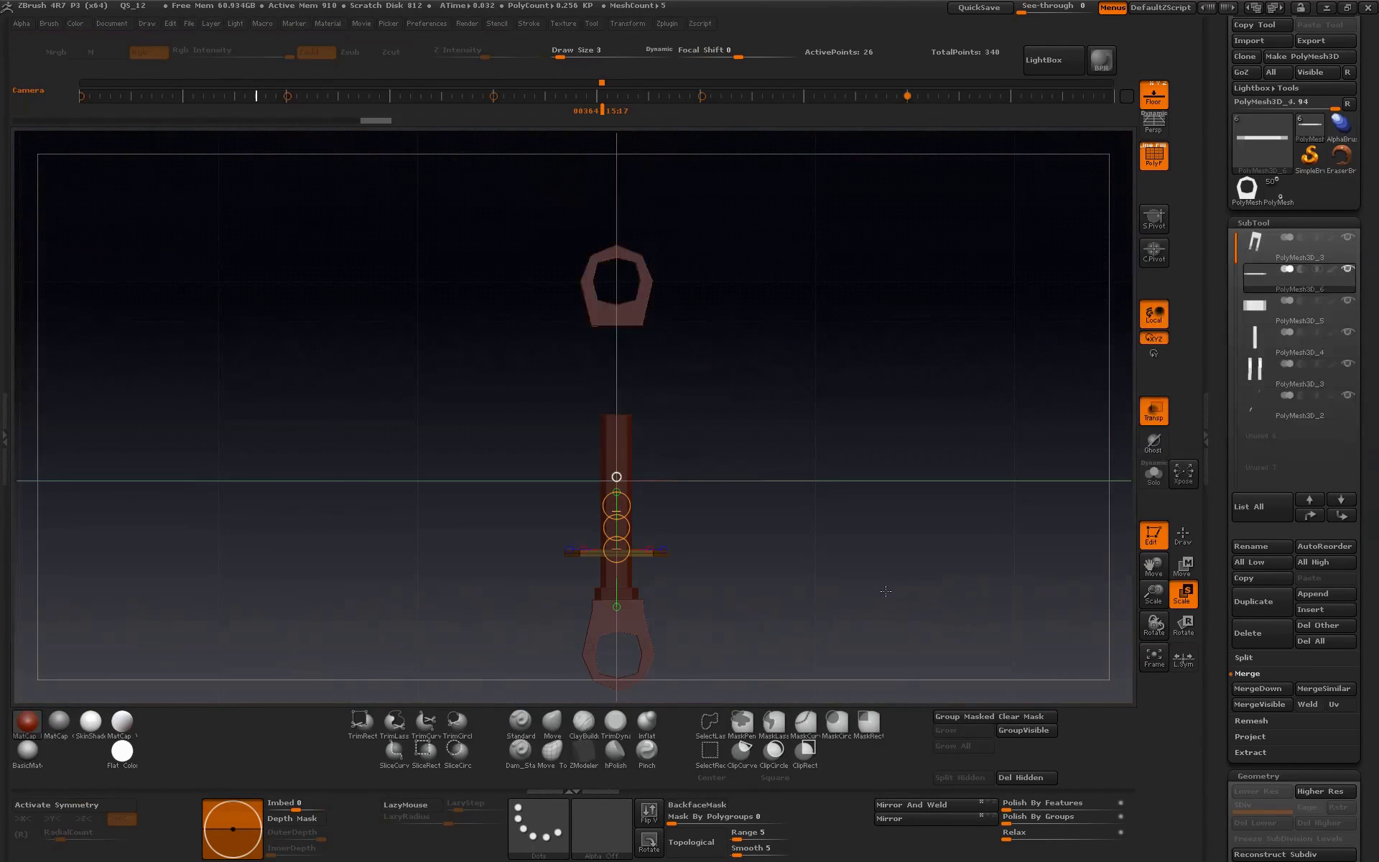
# - Append a Helix3D mesh as a new subtool from the Tool Quick Pick
pyautogui.moveTo(907, 579)
pyautogui.mouseDown()
pyautogui.moveTo(872, 609)
pyautogui.moveTo(893, 589)
pyautogui.mouseUp()
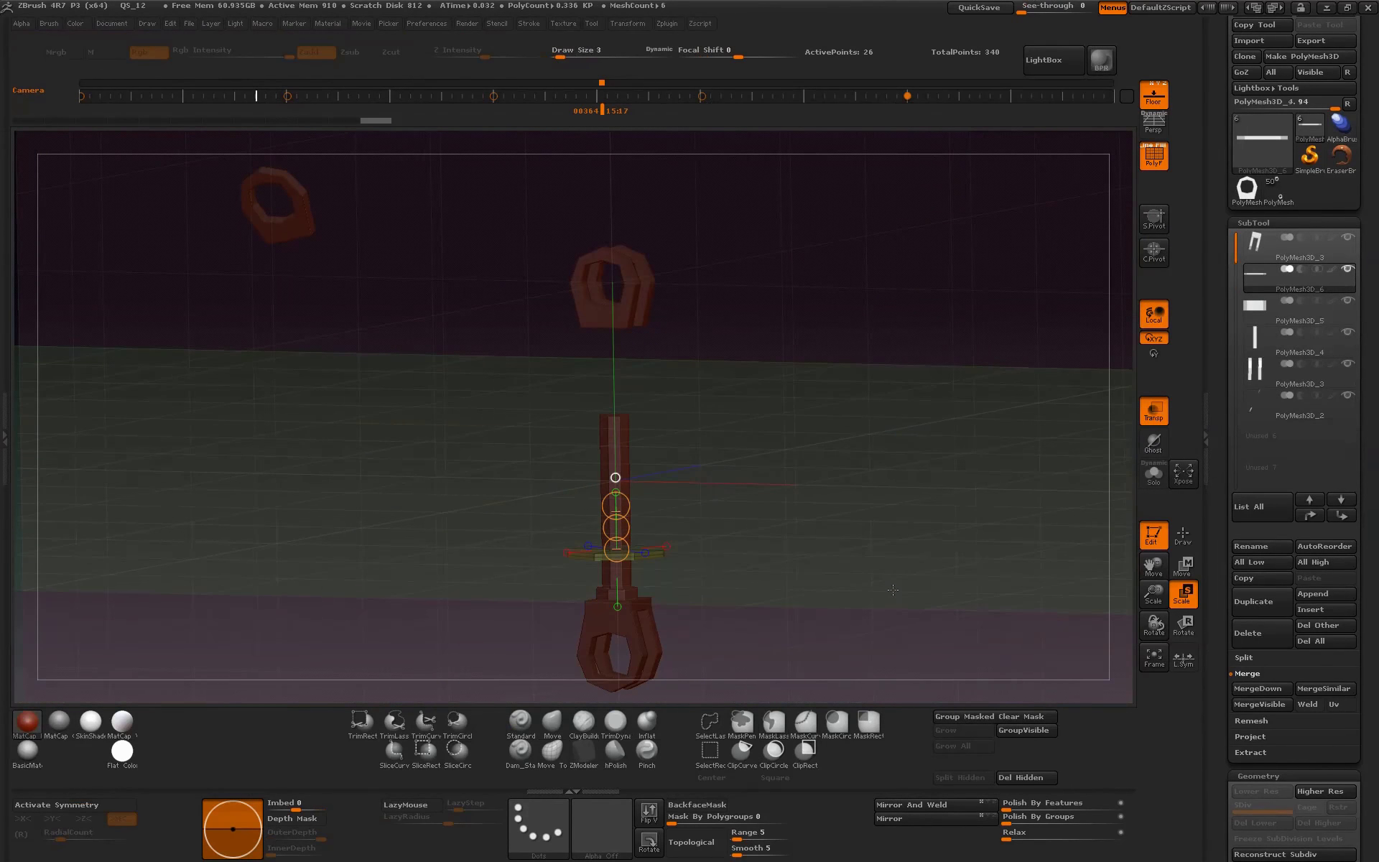
pyautogui.keyDown('shift'); pyautogui.moveTo(892, 589); pyautogui.dragTo(830, 590); pyautogui.keyUp('shift')
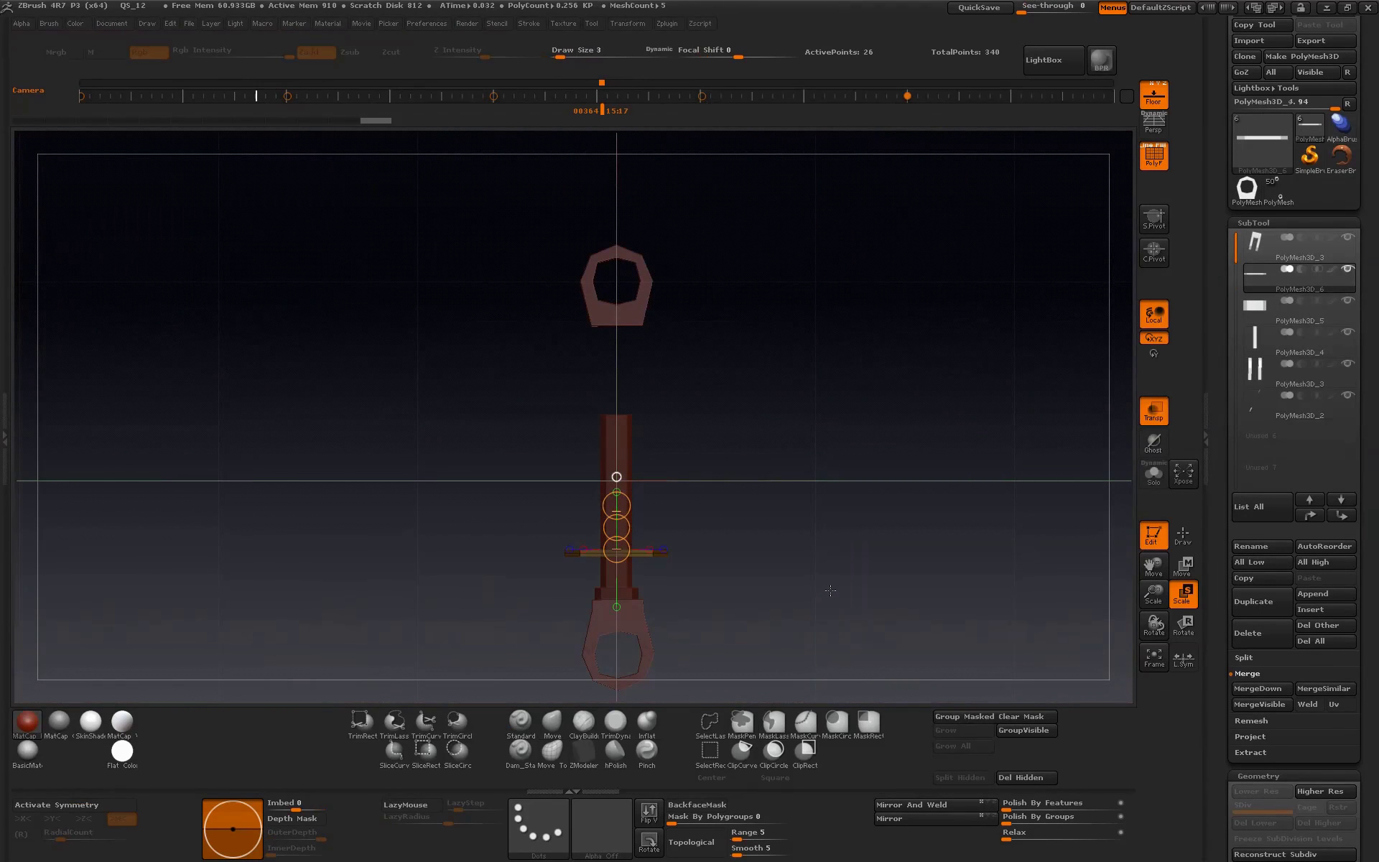
pyautogui.moveTo(843, 556); pyautogui.dragTo(836, 566)
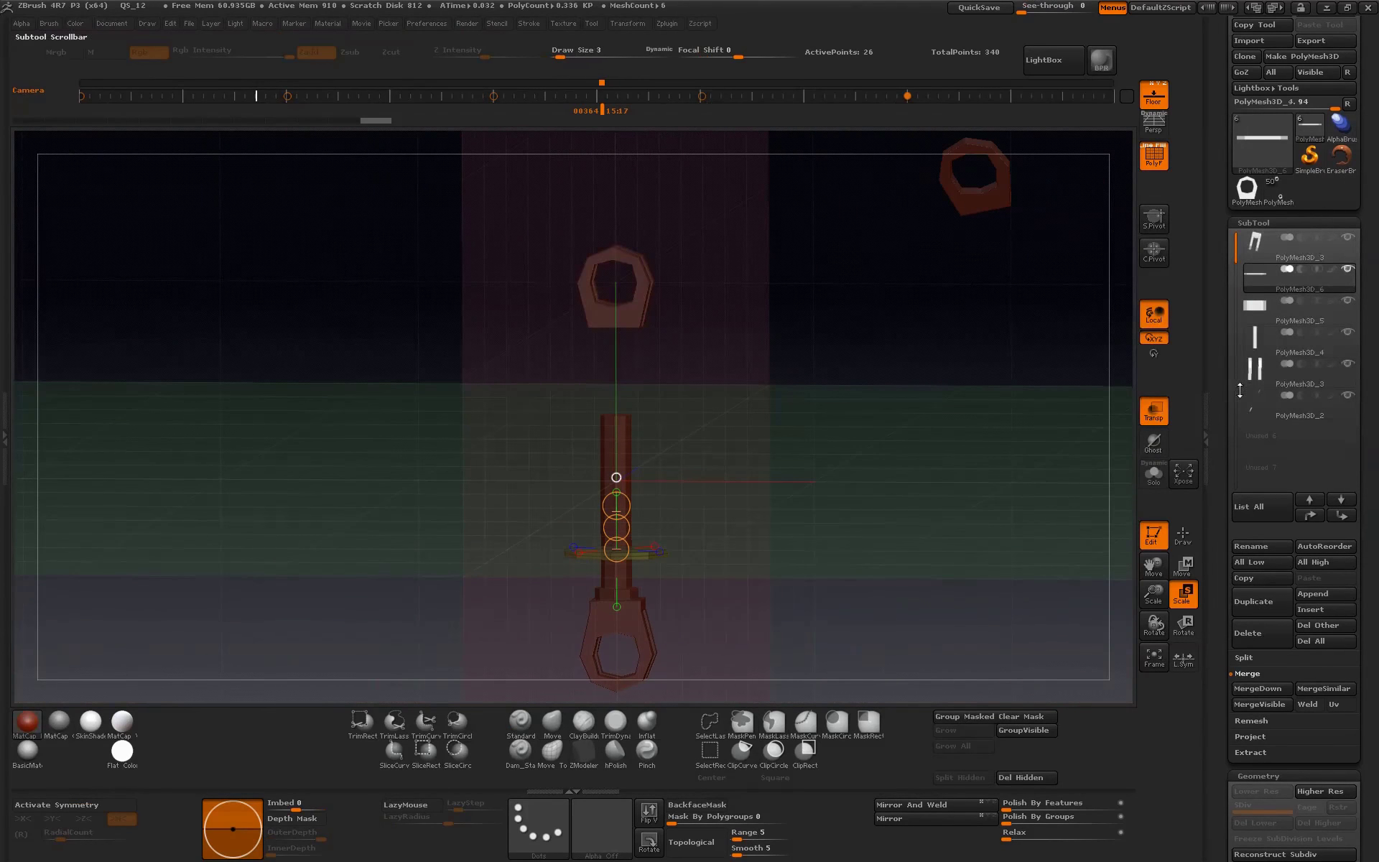
pyautogui.click(1314, 596)
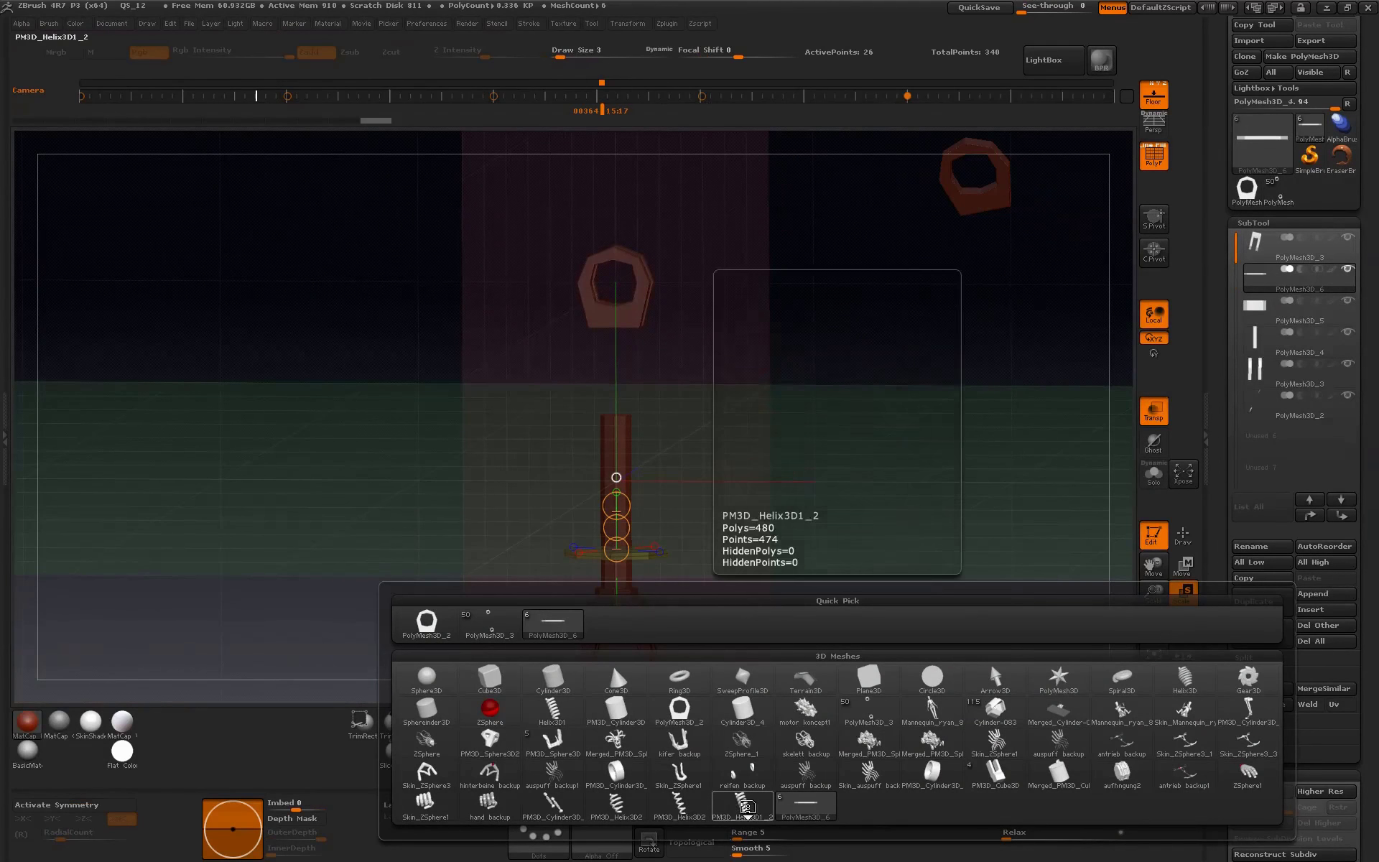
pyautogui.click(747, 808)
pyautogui.moveTo(1150, 600); pyautogui.dragTo(1150, 546)
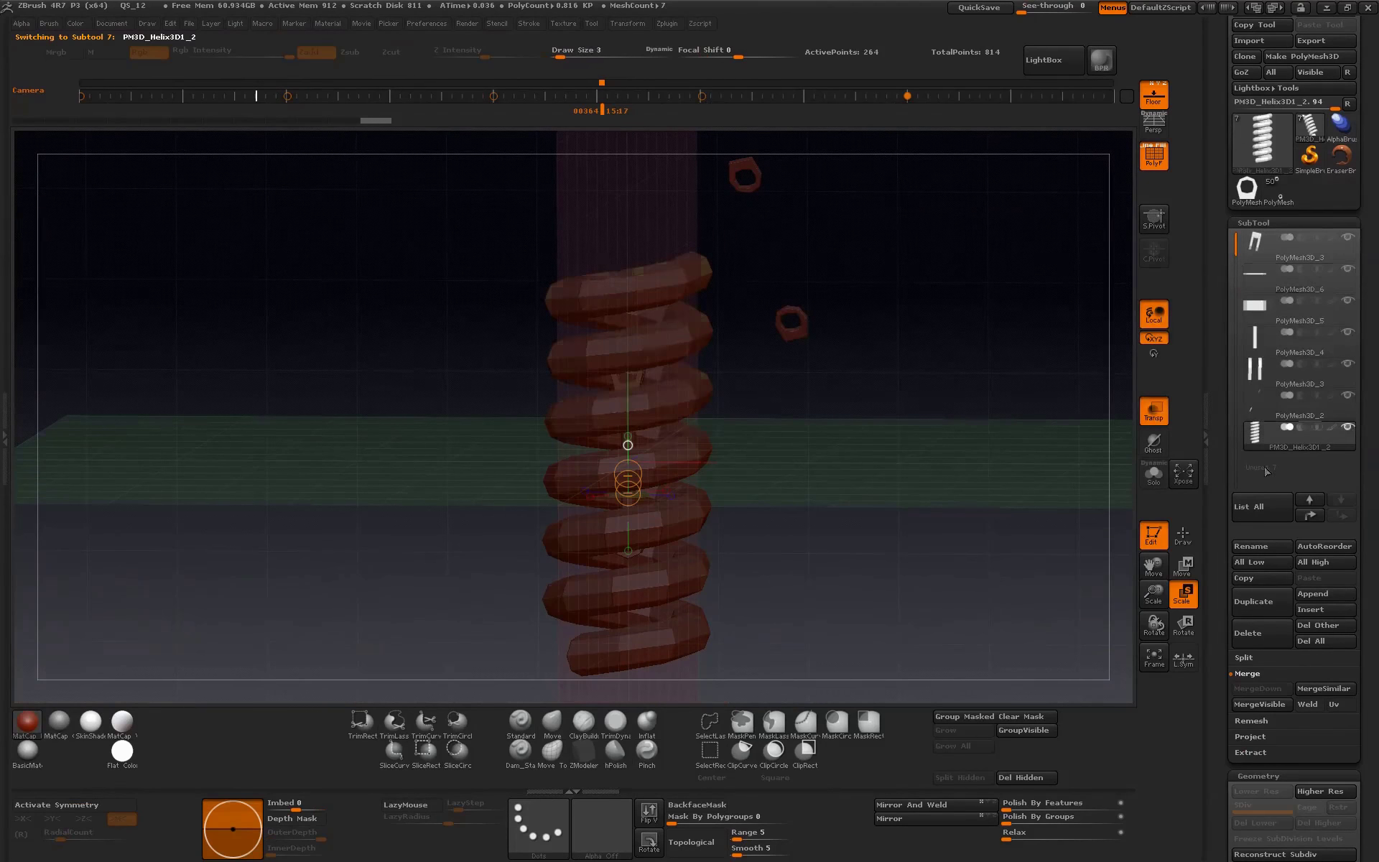
# - Shrink the helix and slide it up the strut between the mounting rings
pyautogui.moveTo(628, 480)
pyautogui.mouseDown()
pyautogui.moveTo(629, 274)
pyautogui.moveTo(795, 566)
pyautogui.mouseUp()
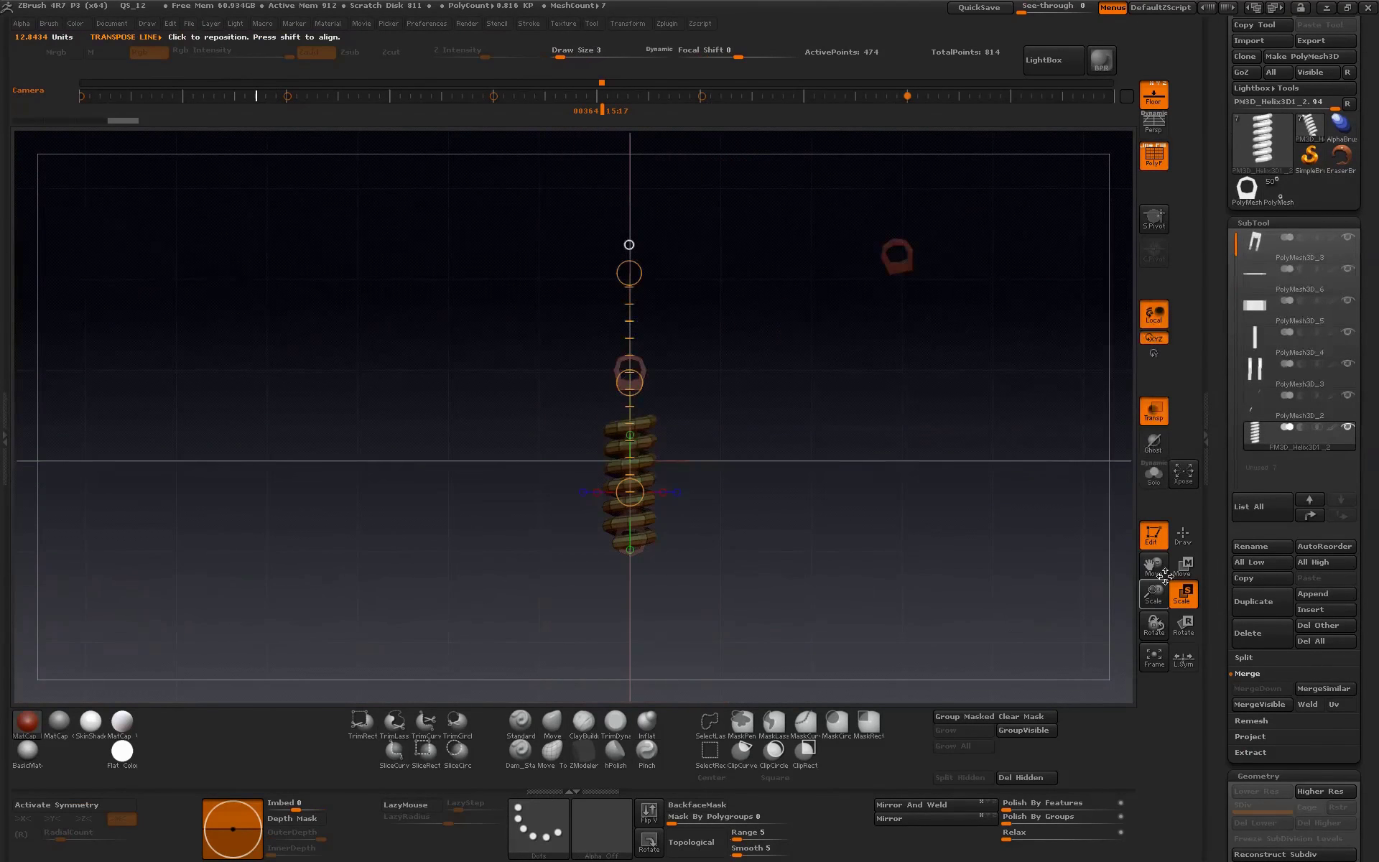
pyautogui.press('f')
pyautogui.click(1183, 565)
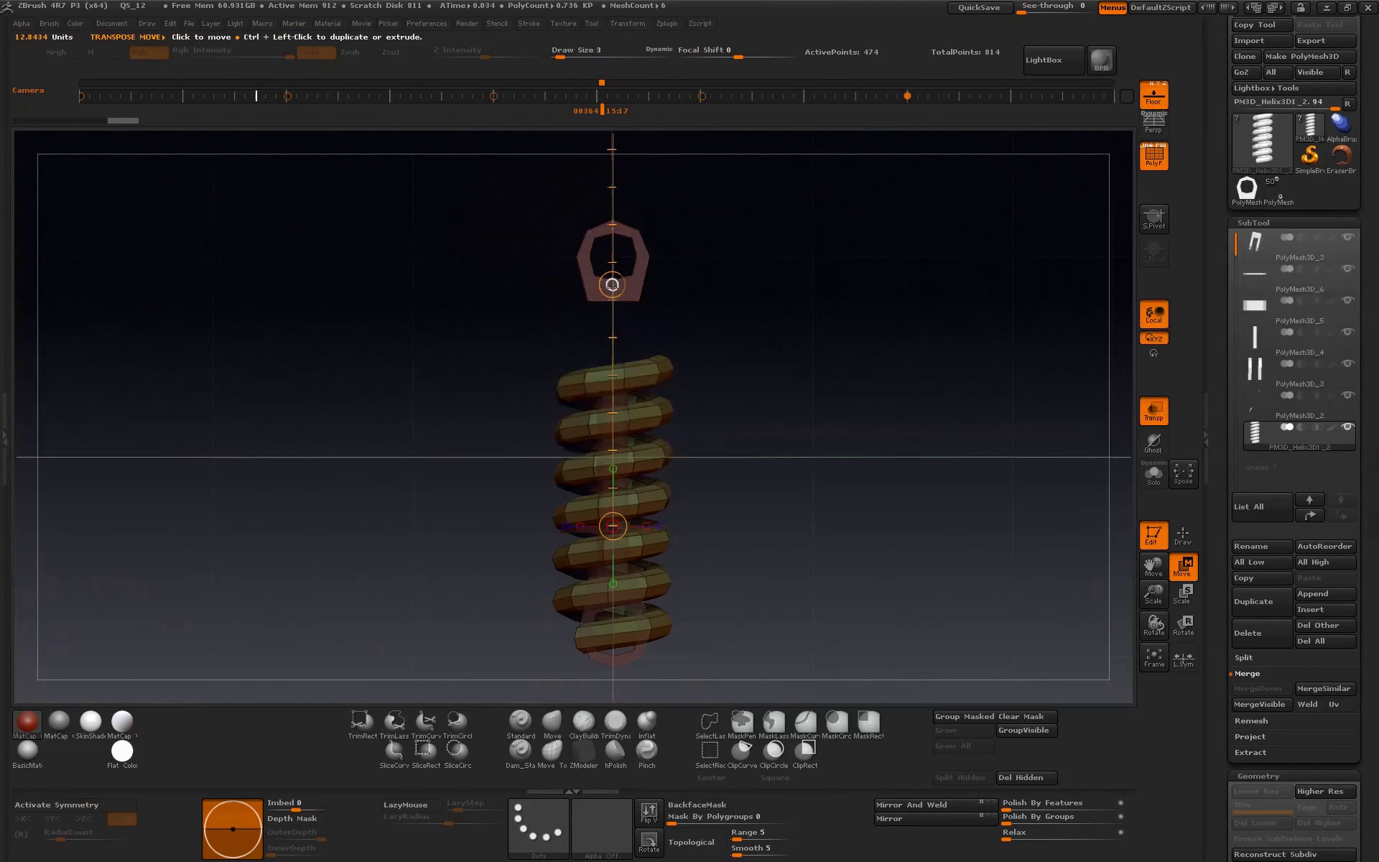
pyautogui.moveTo(612, 285); pyautogui.dragTo(613, 170)
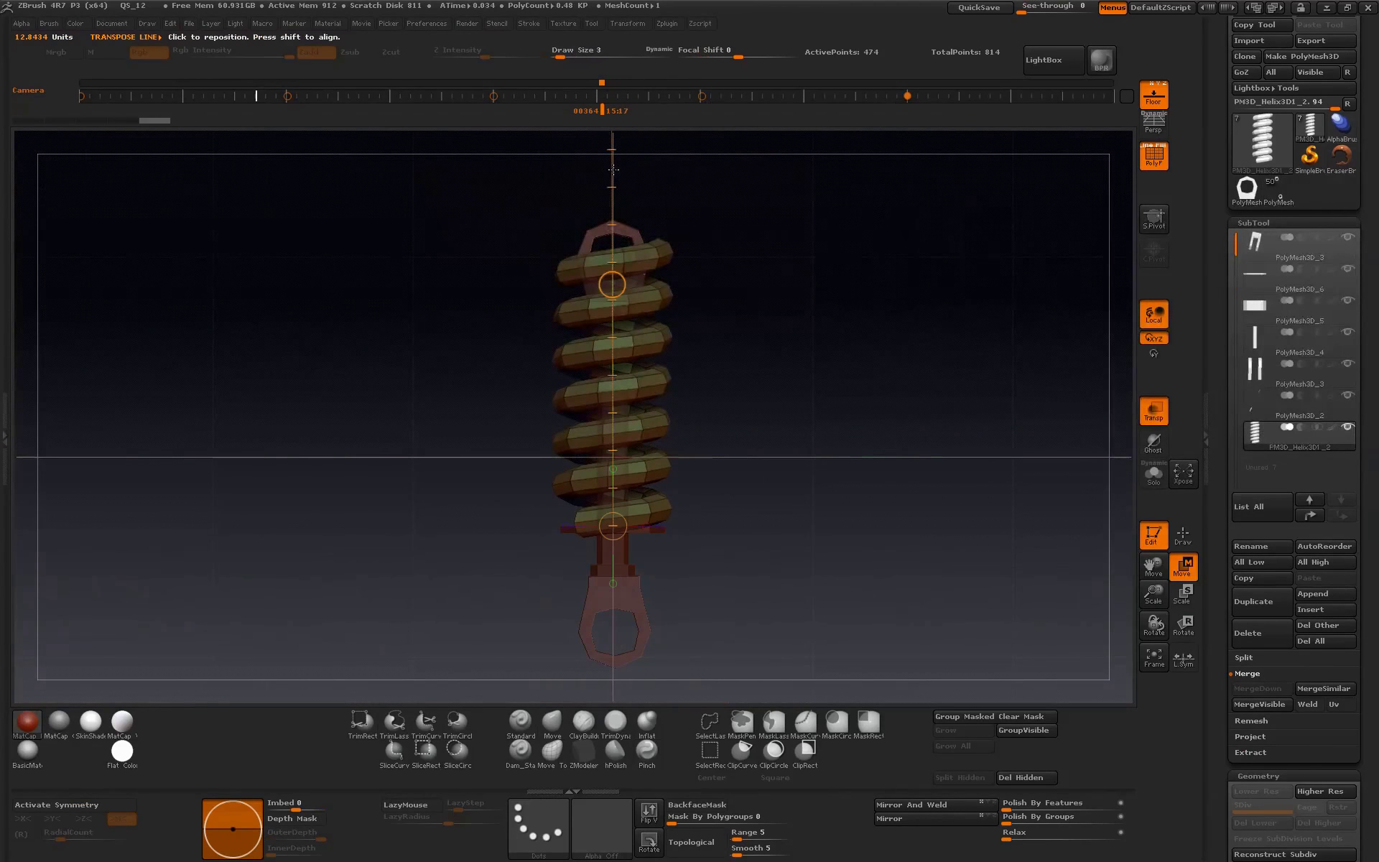
pyautogui.moveTo(1153, 593)
pyautogui.mouseDown()
pyautogui.moveTo(1133, 600)
pyautogui.moveTo(892, 538)
pyautogui.moveTo(893, 551)
pyautogui.mouseUp()
pyautogui.click(1184, 593)
pyautogui.moveTo(570, 242); pyautogui.dragTo(572, 253)
pyautogui.click(571, 253)
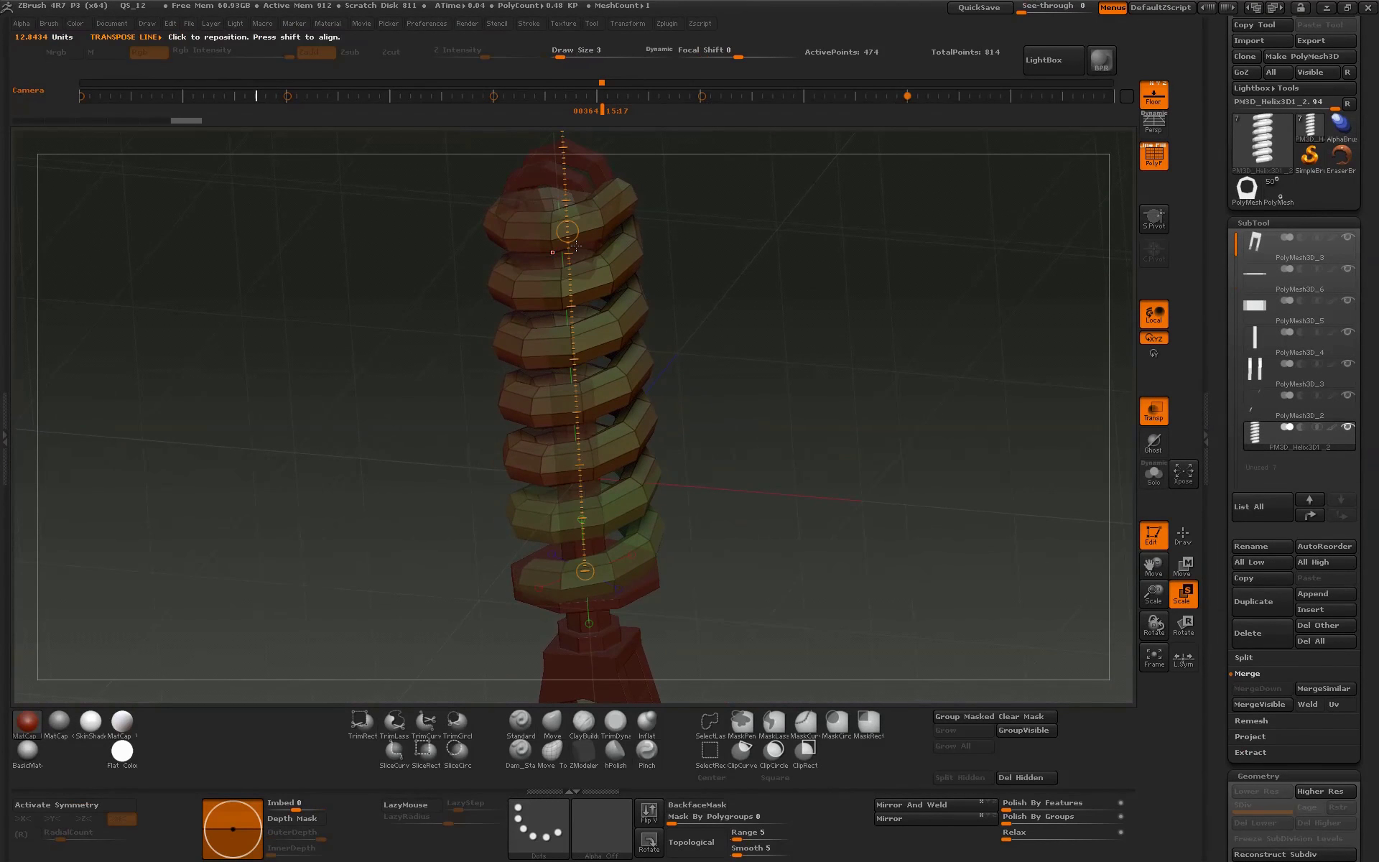
pyautogui.moveTo(576, 246)
pyautogui.mouseDown()
pyautogui.moveTo(494, 489)
pyautogui.moveTo(606, 607)
pyautogui.moveTo(831, 591)
pyautogui.moveTo(806, 618)
pyautogui.mouseUp()
pyautogui.keyDown('alt'); pyautogui.click(494, 488); pyautogui.keyUp('alt')
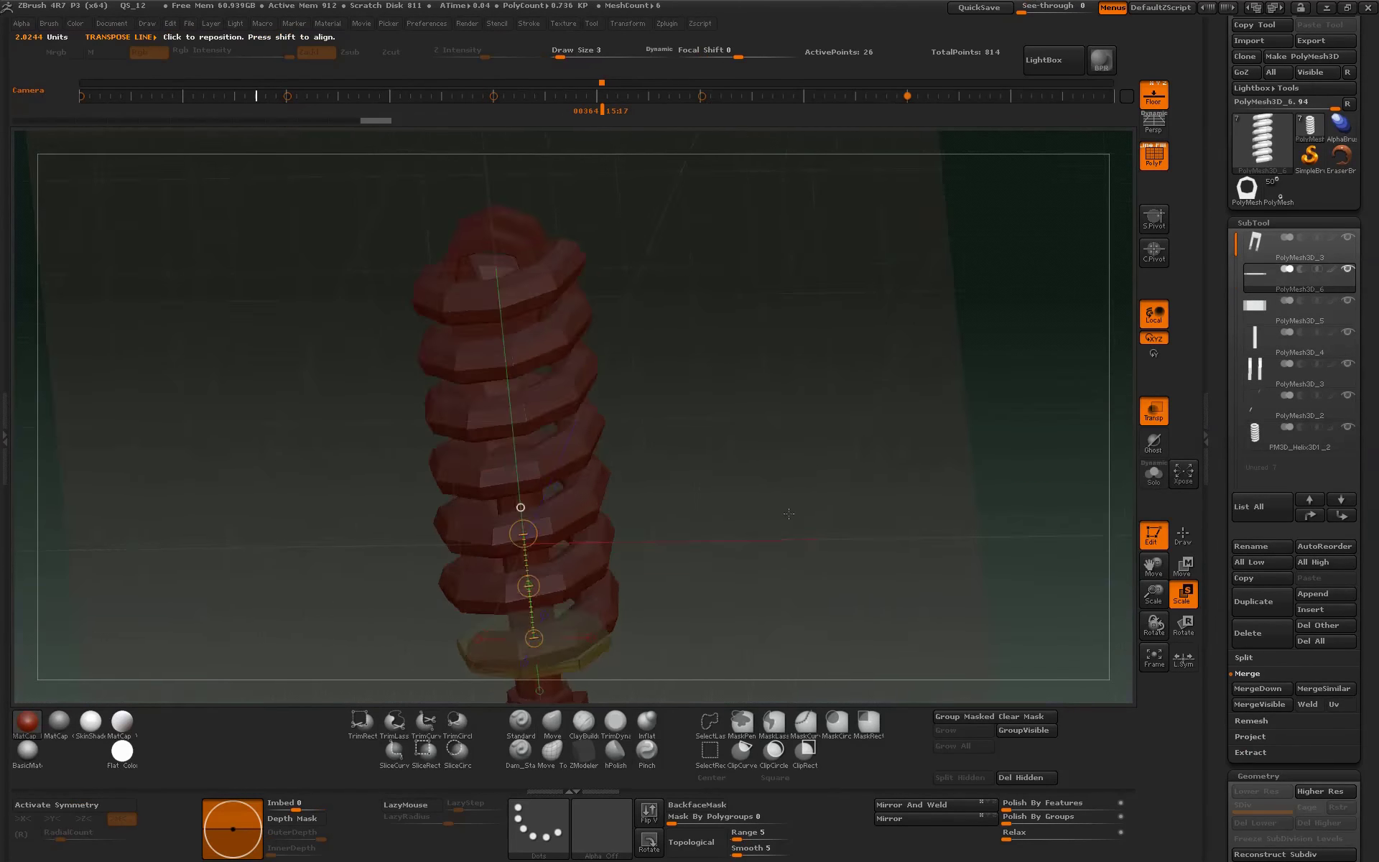
# - Scale the coil spring narrower and shorter and nudge it centred on the strut
pyautogui.keyDown('shift'); pyautogui.moveTo(789, 513); pyautogui.dragTo(847, 561); pyautogui.keyUp('shift')
pyautogui.keyDown('alt'); pyautogui.click(602, 608); pyautogui.keyUp('alt')
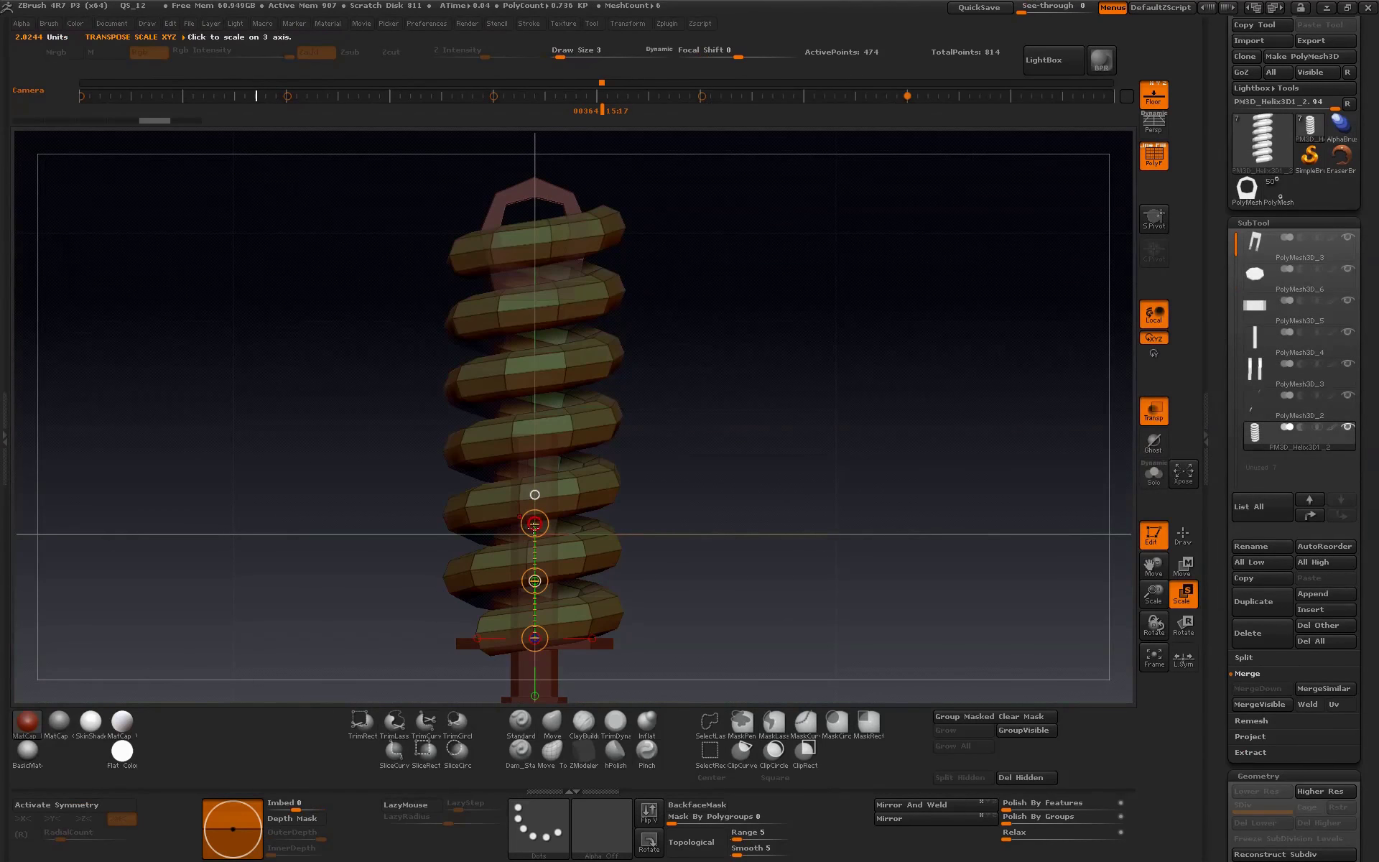
pyautogui.moveTo(534, 525); pyautogui.dragTo(534, 524)
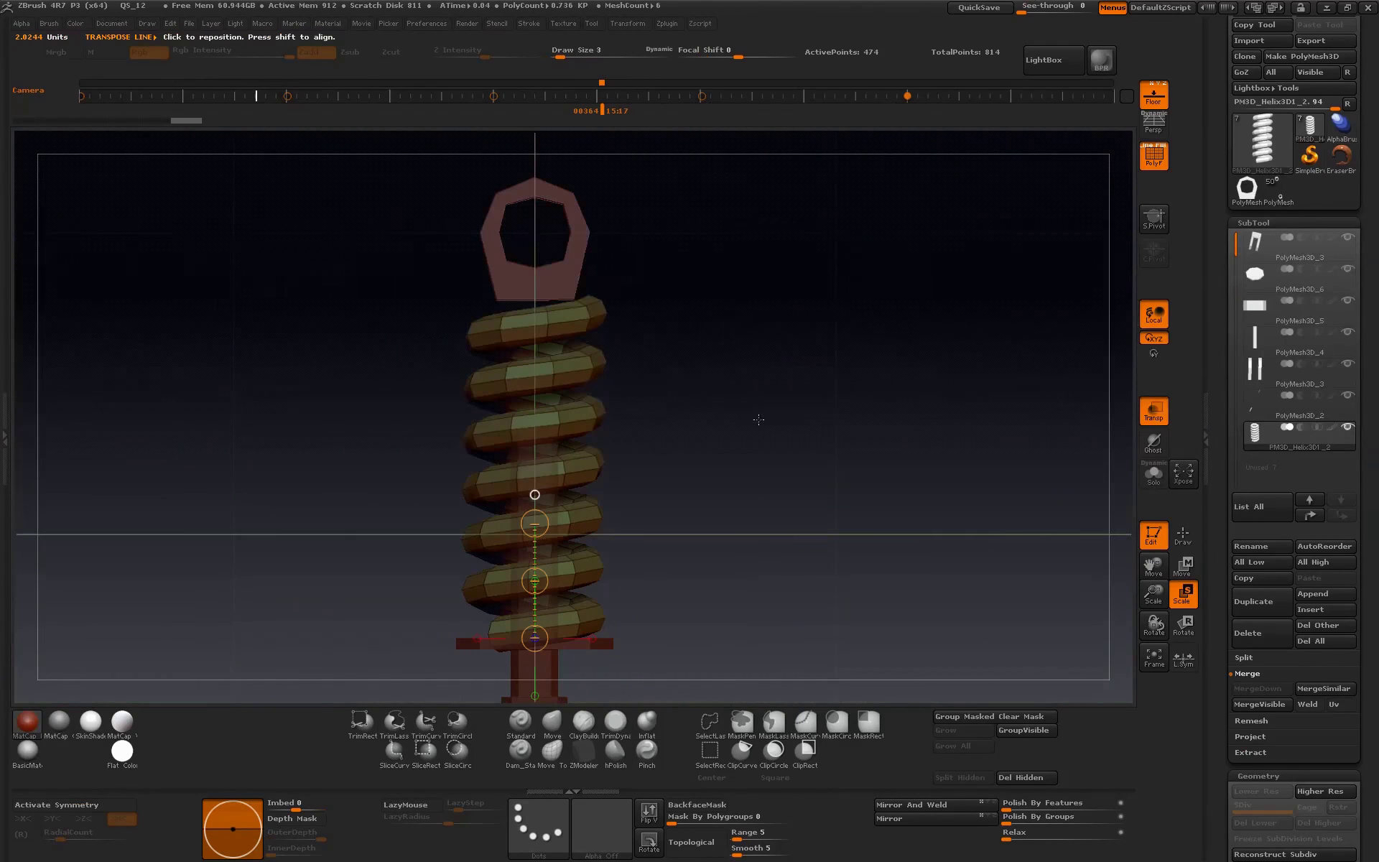
pyautogui.keyDown('shift'); pyautogui.moveTo(758, 419); pyautogui.dragTo(762, 570); pyautogui.keyUp('shift')
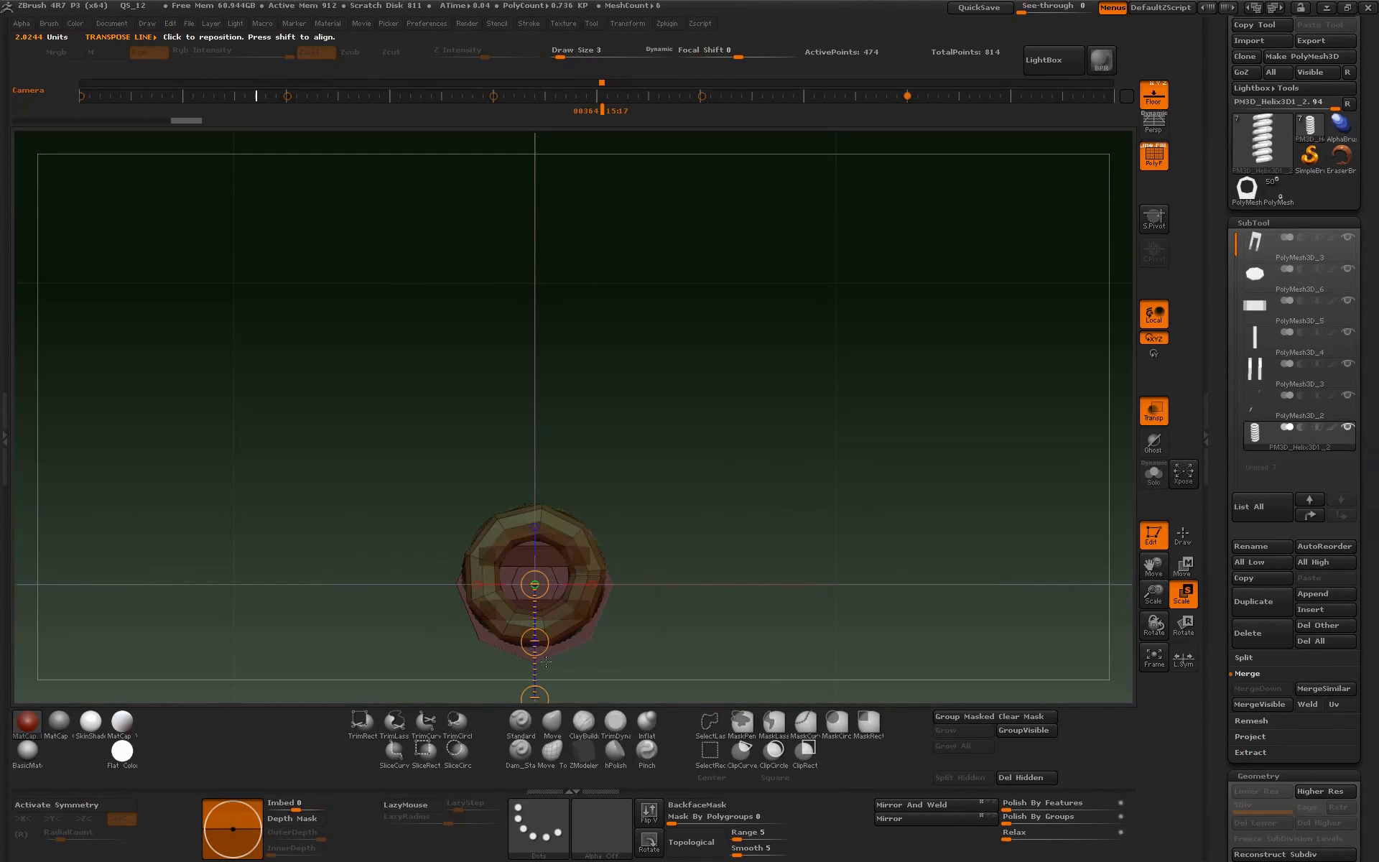
pyautogui.click(1185, 566)
pyautogui.moveTo(534, 641); pyautogui.dragTo(534, 652)
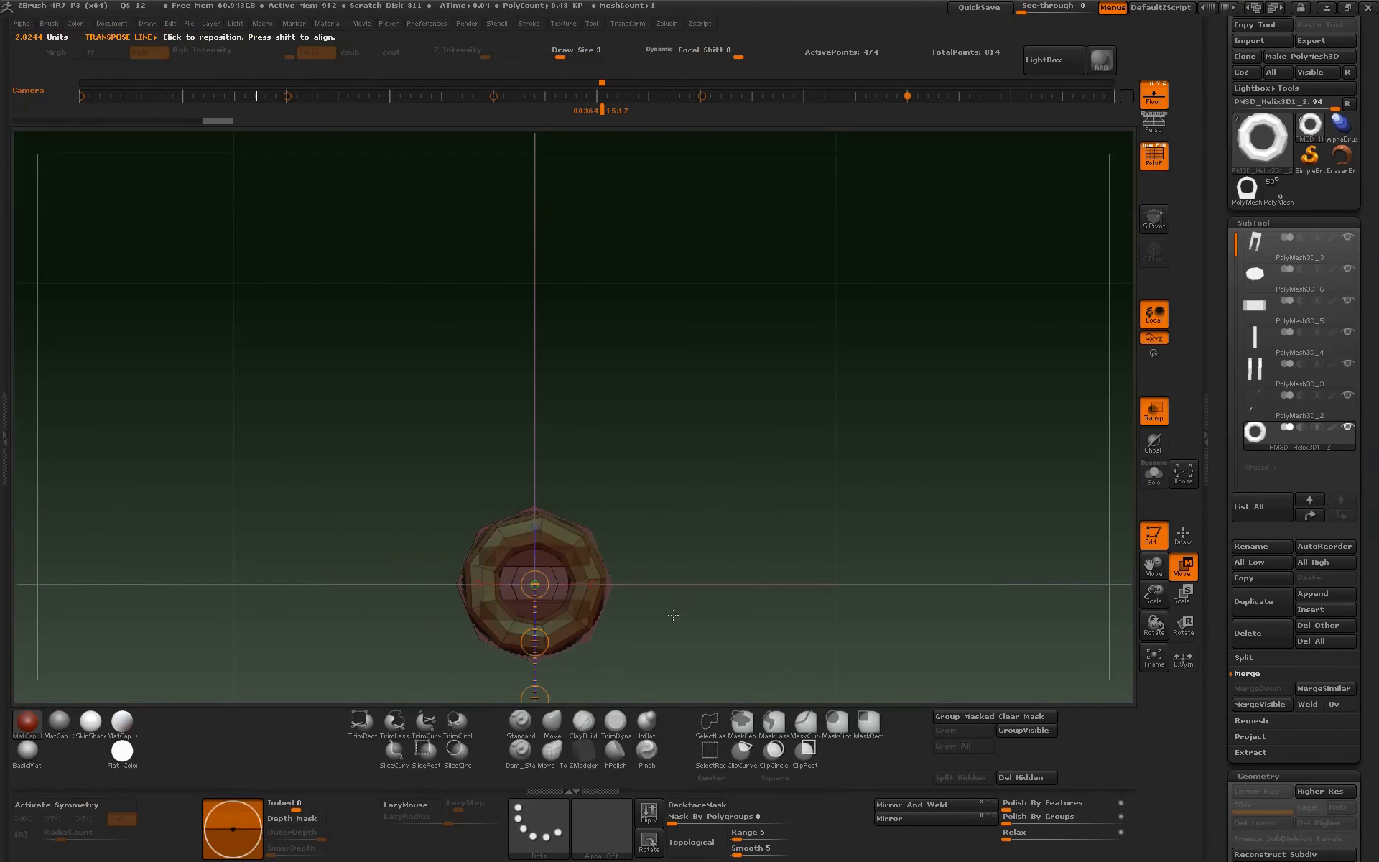
pyautogui.keyDown('shift'); pyautogui.moveTo(689, 647); pyautogui.dragTo(698, 497); pyautogui.keyUp('shift')
pyautogui.press('f')
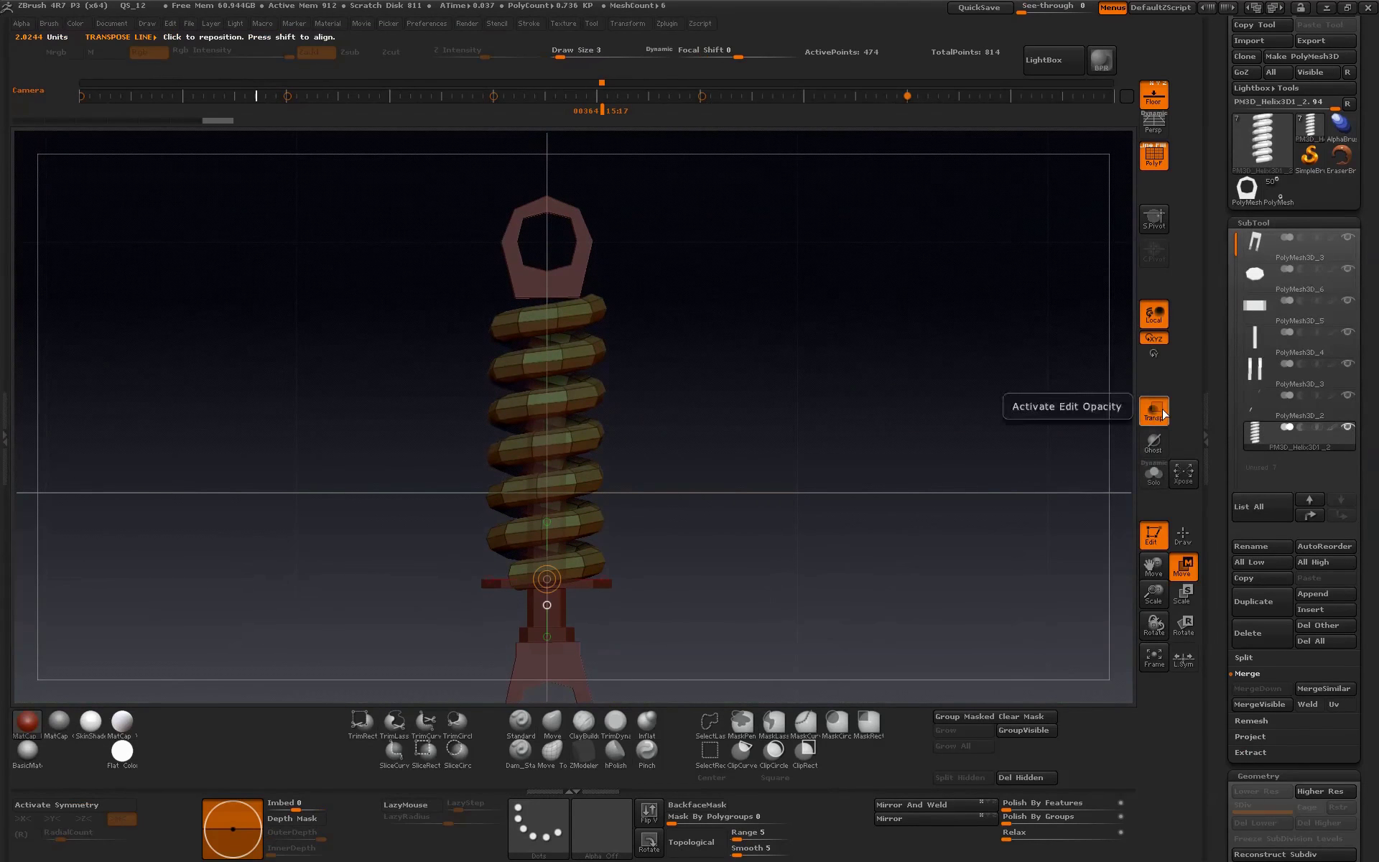
# - Move the PolyMesh3D_6 washer down beneath the spring
pyautogui.keyDown('alt'); pyautogui.click(556, 580); pyautogui.keyUp('alt')
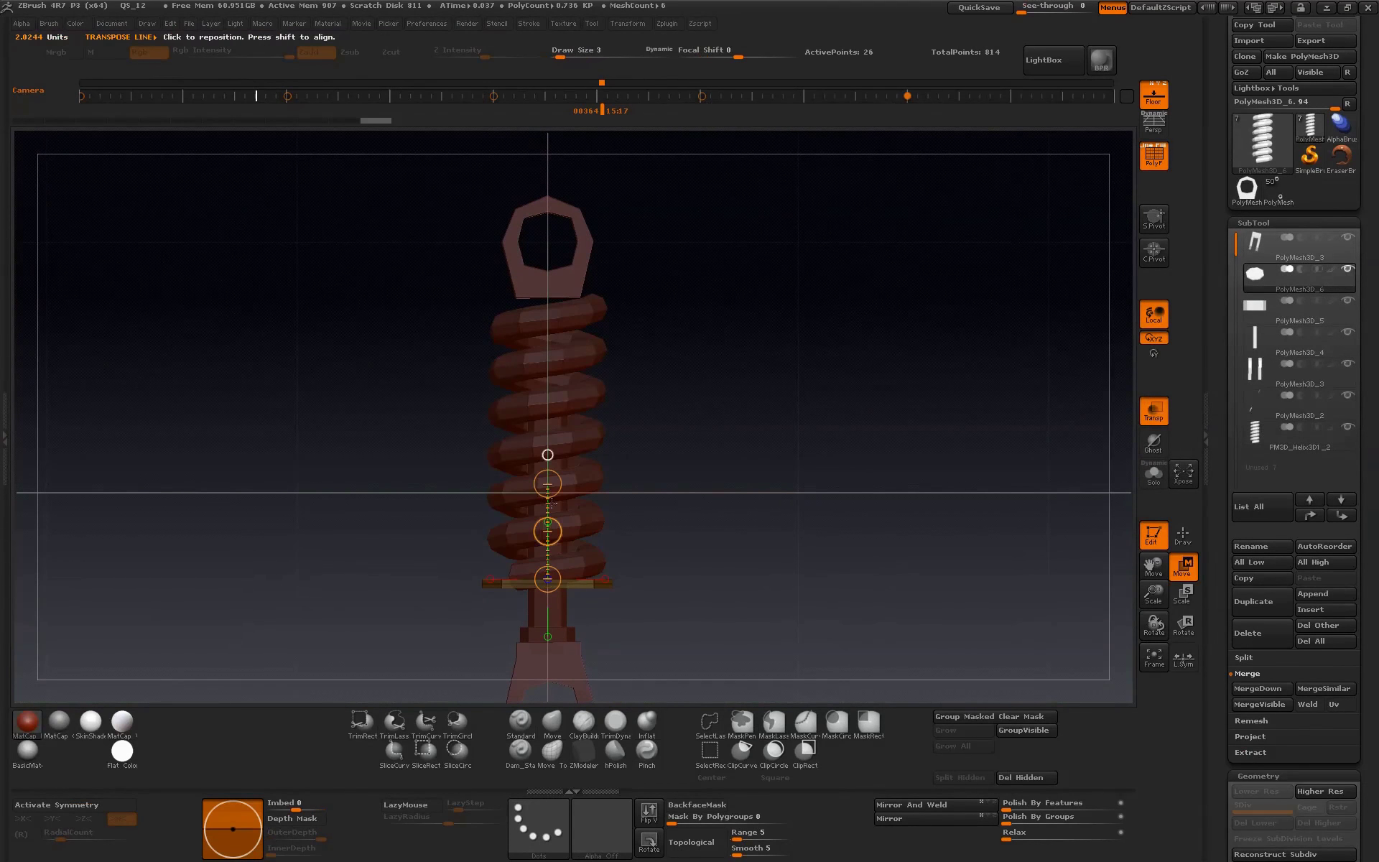
pyautogui.moveTo(548, 532)
pyautogui.mouseDown()
pyautogui.moveTo(548, 565)
pyautogui.moveTo(548, 455)
pyautogui.moveTo(554, 554)
pyautogui.mouseUp()
pyautogui.keyDown('alt'); pyautogui.click(585, 559); pyautogui.keyUp('alt')
pyautogui.moveTo(1153, 593); pyautogui.dragTo(1142, 611)
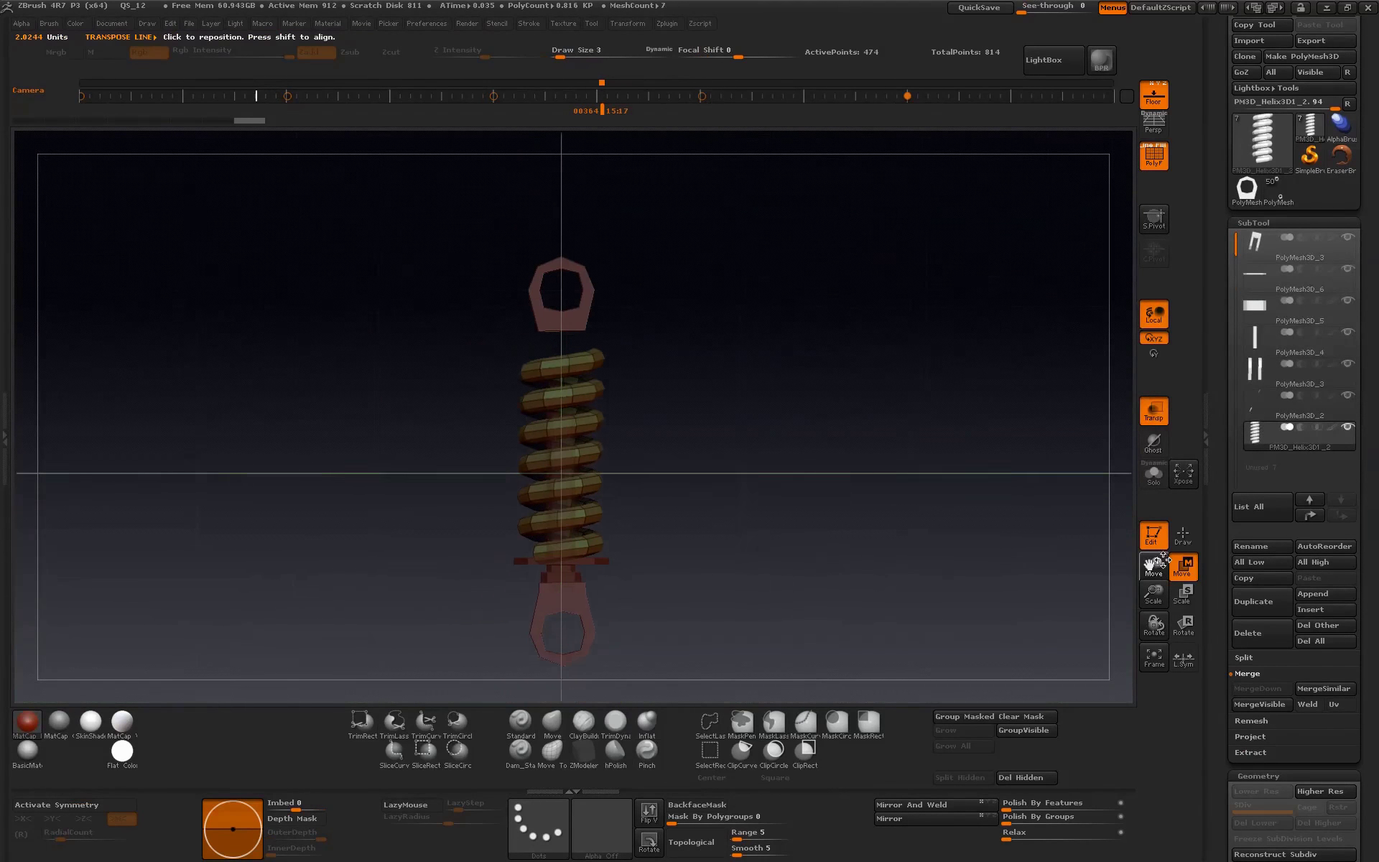
# - MergeDown PolyMesh3D_6, PolyMesh3D_4 and PolyMesh3D_3 into the subtools below them
pyautogui.click(1266, 285)
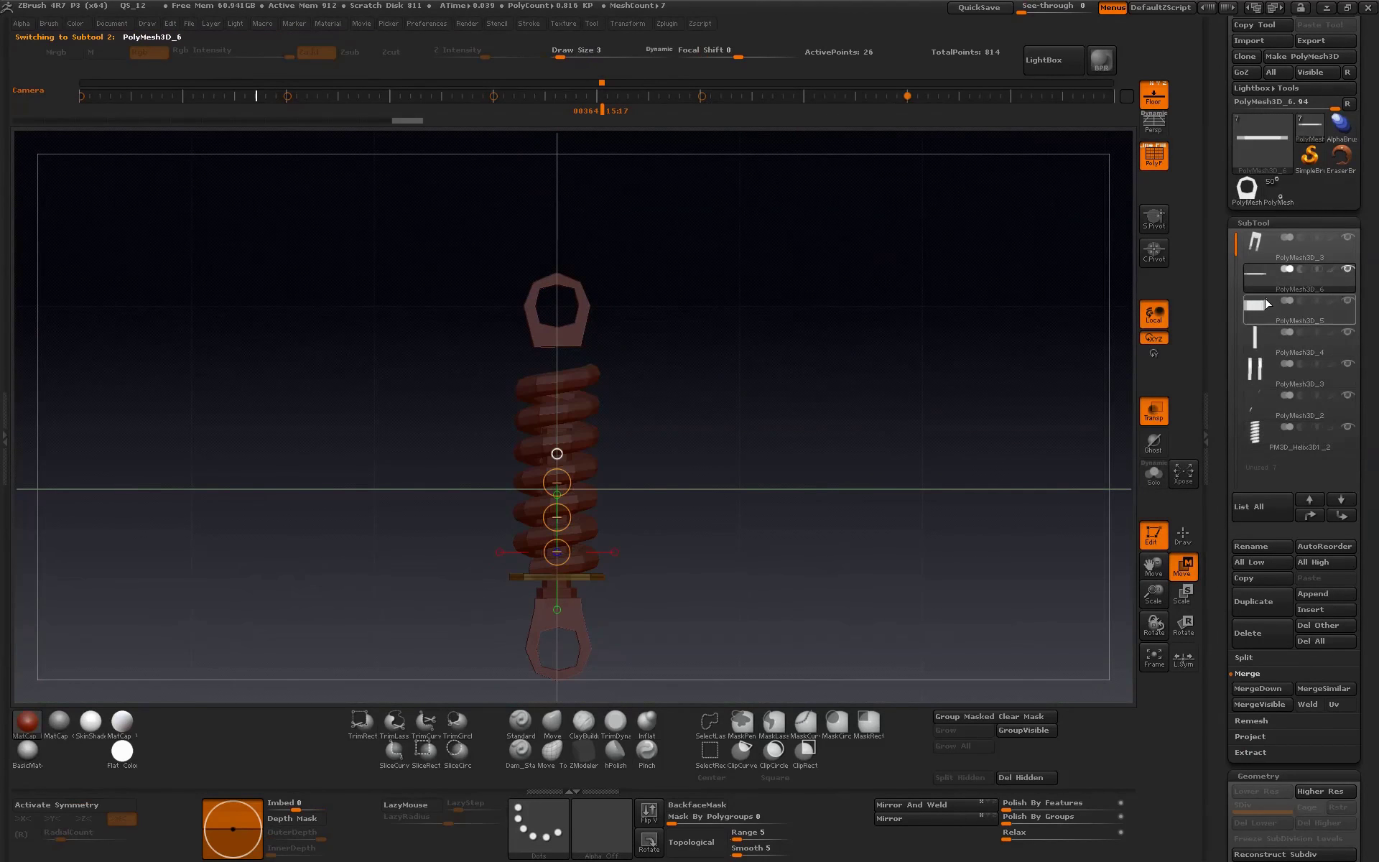
pyautogui.click(1259, 689)
pyautogui.click(1108, 715)
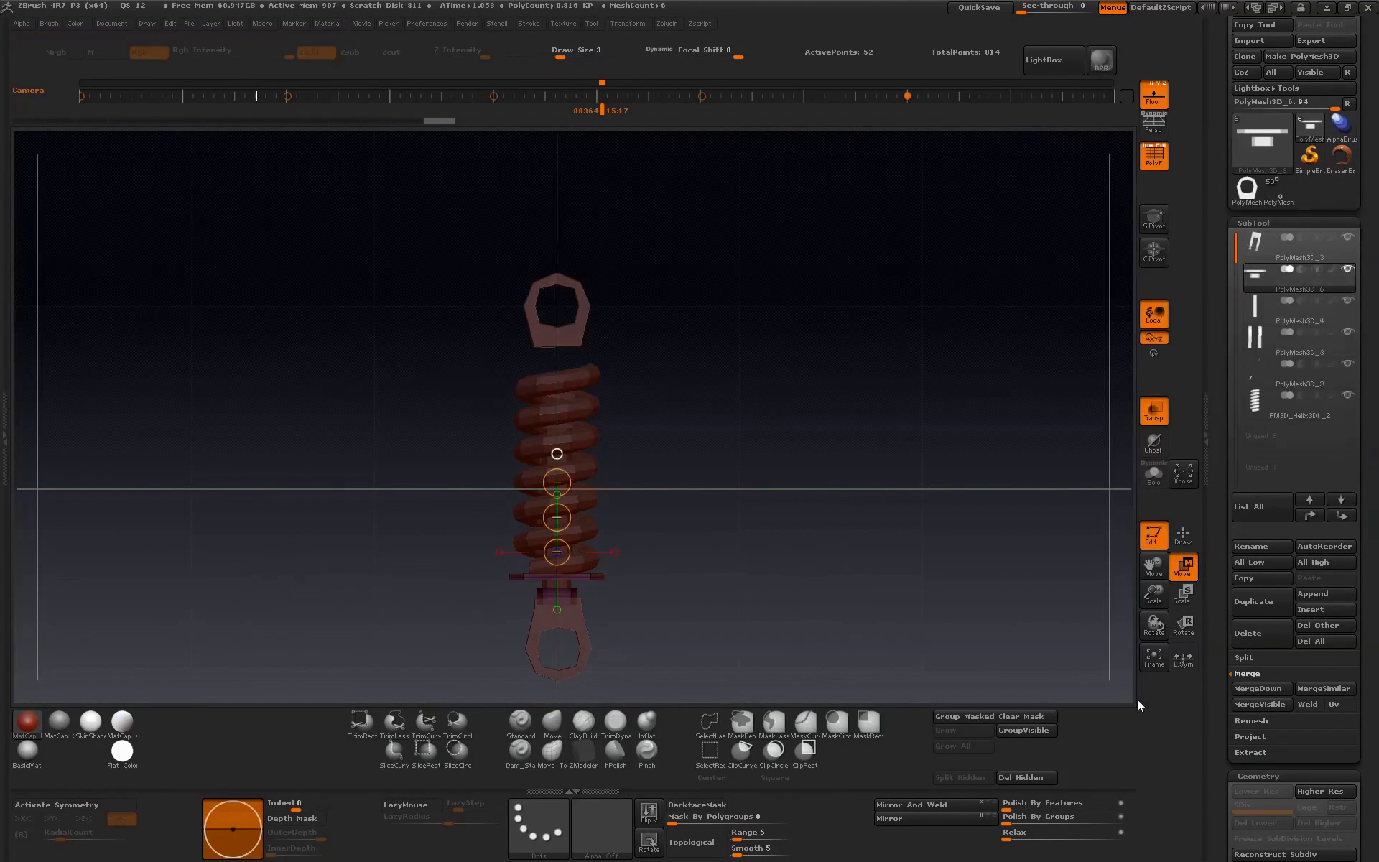
pyautogui.click(1255, 690)
pyautogui.click(1107, 715)
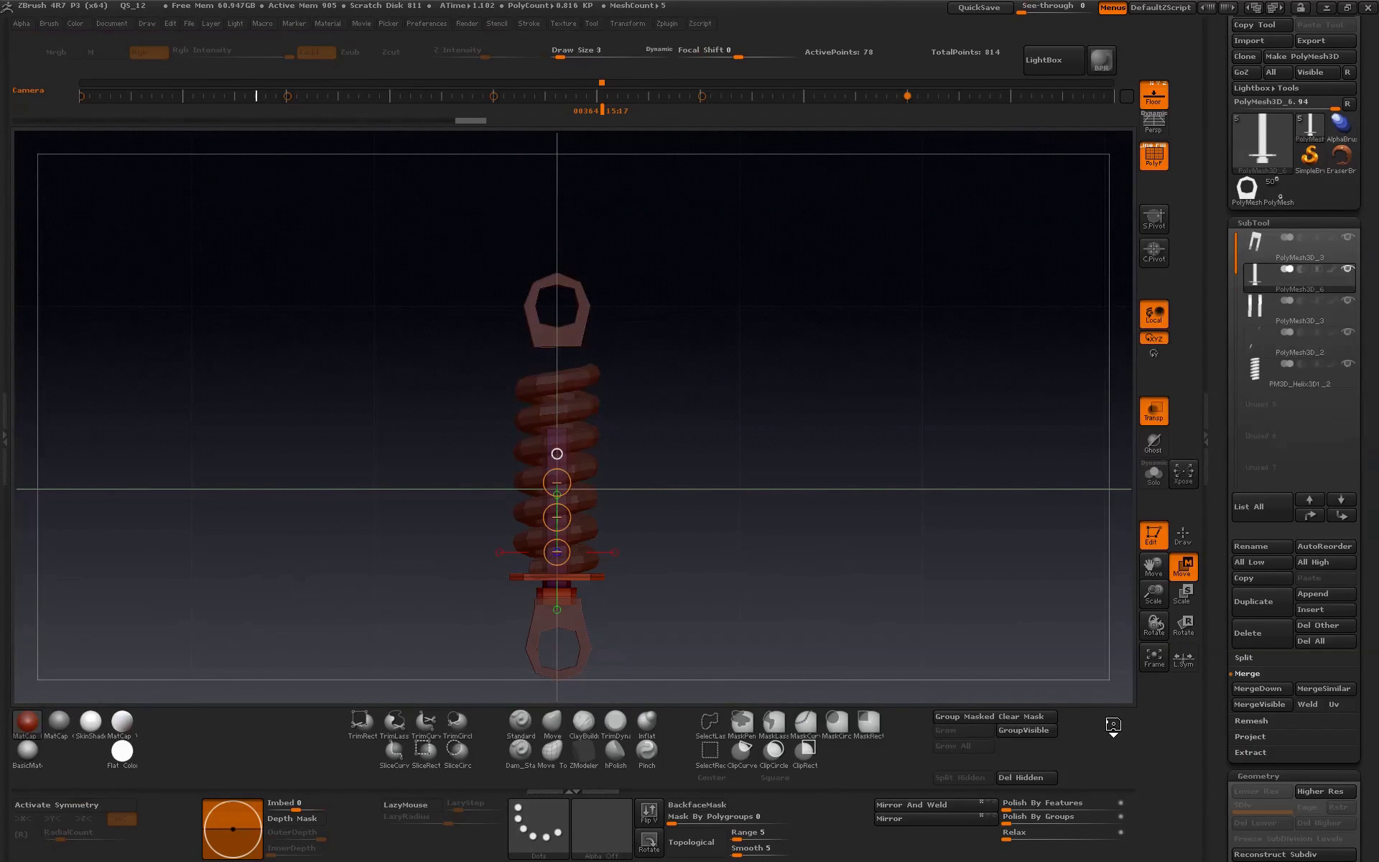
pyautogui.click(1266, 250)
pyautogui.click(1262, 690)
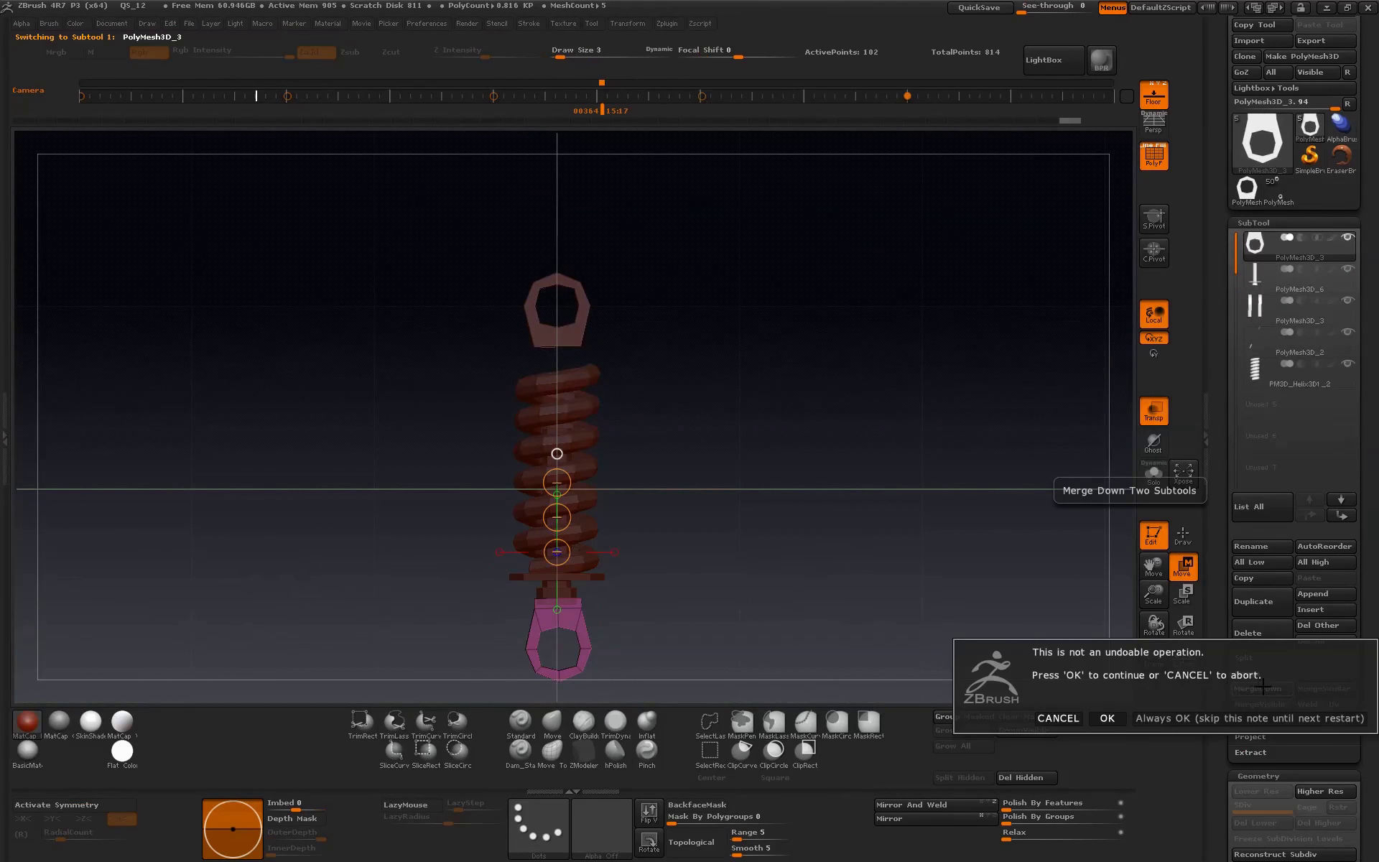
pyautogui.click(1108, 717)
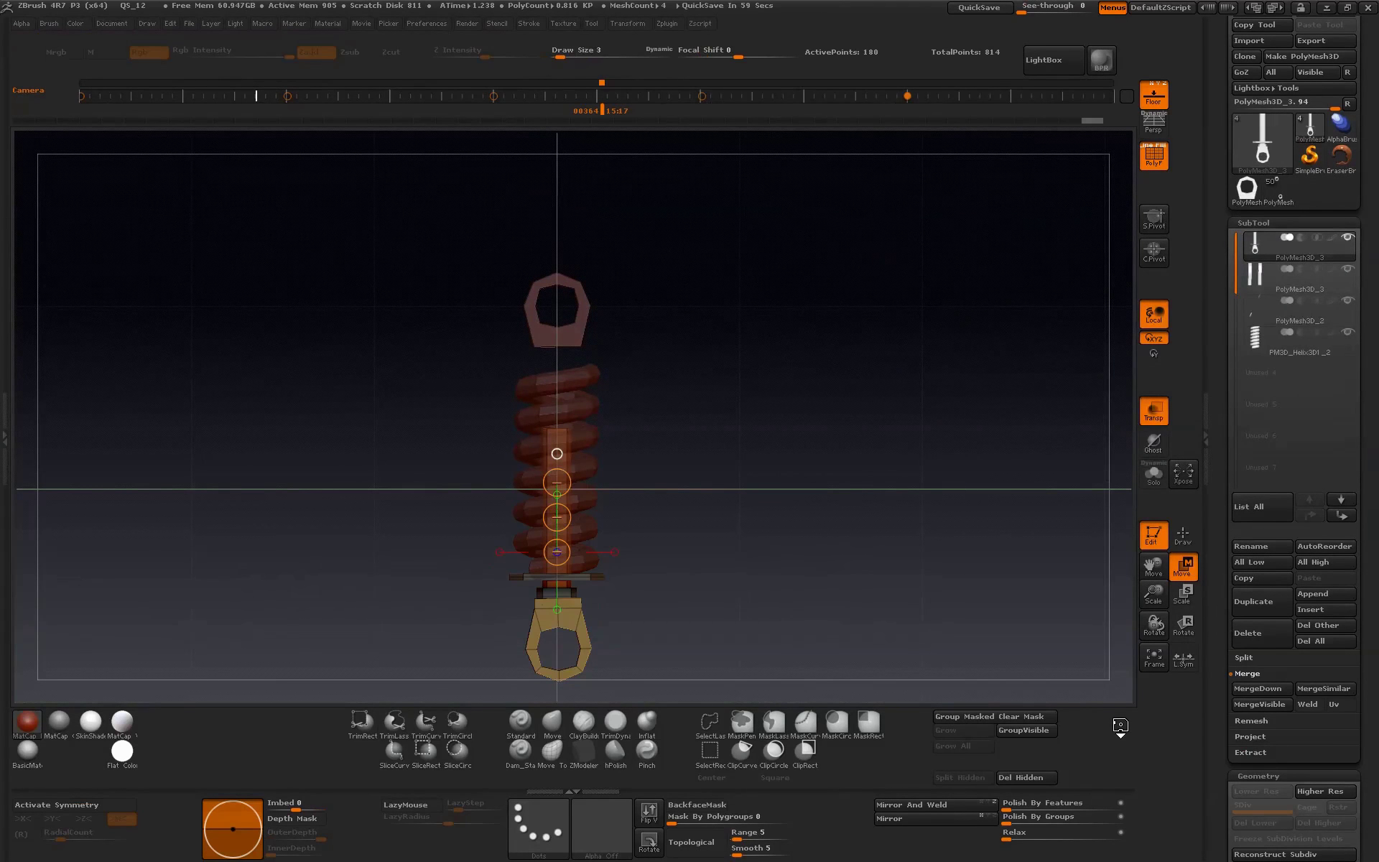
# - Move the pin subtool down the list and duplicate the rod-and-ring subtool
pyautogui.click(1271, 280)
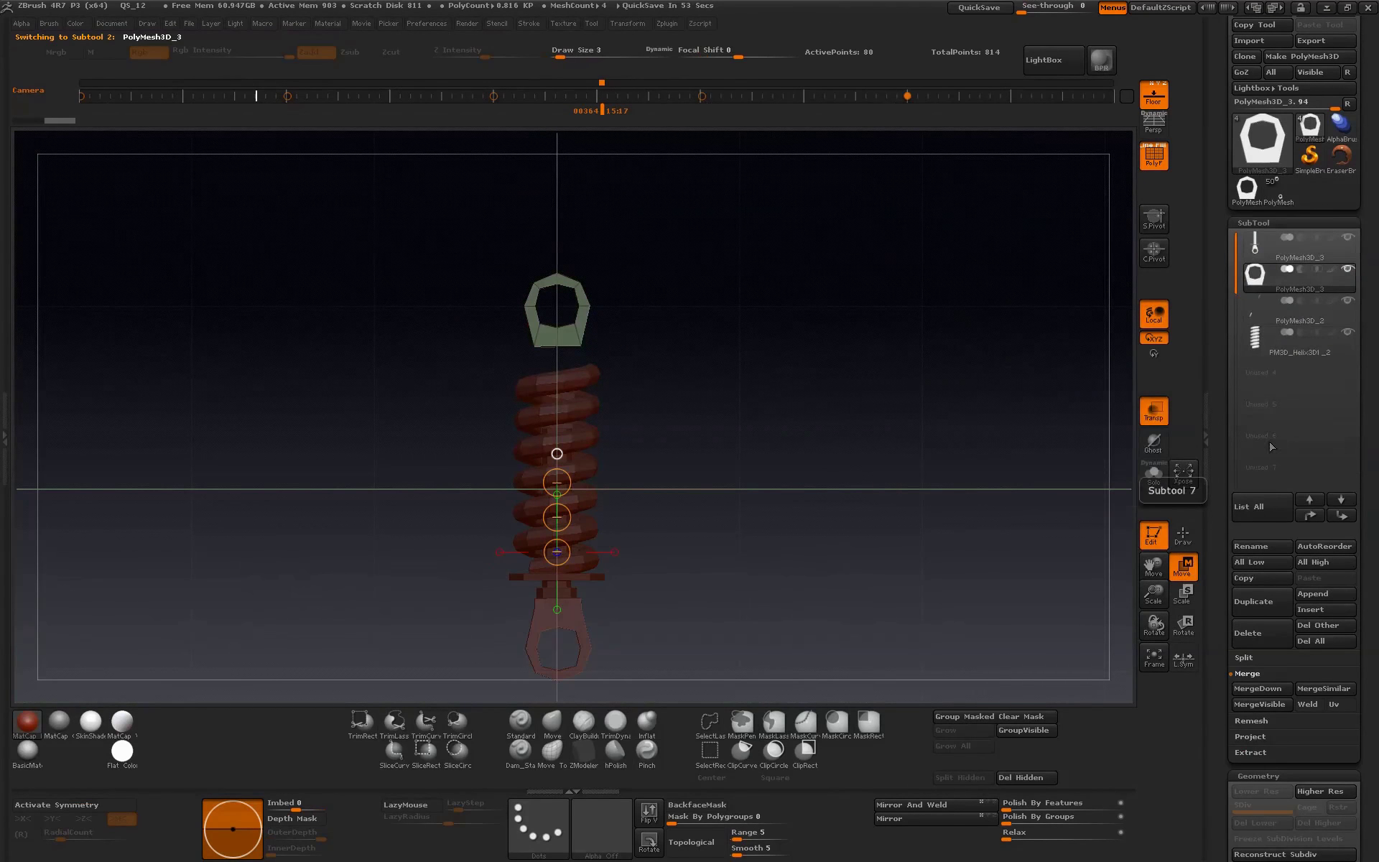
pyautogui.click(1273, 253)
pyautogui.click(1341, 515)
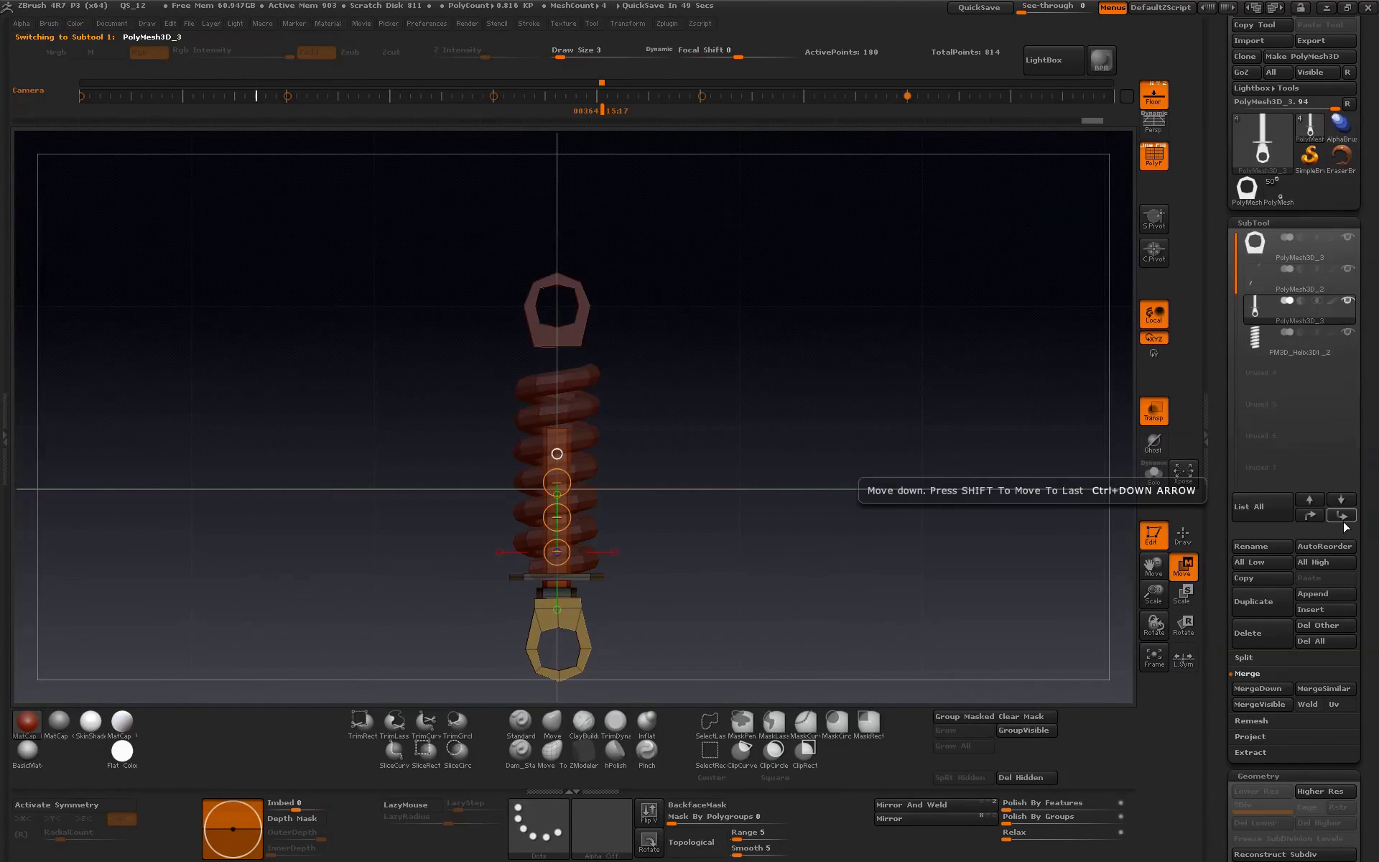
pyautogui.click(1263, 614)
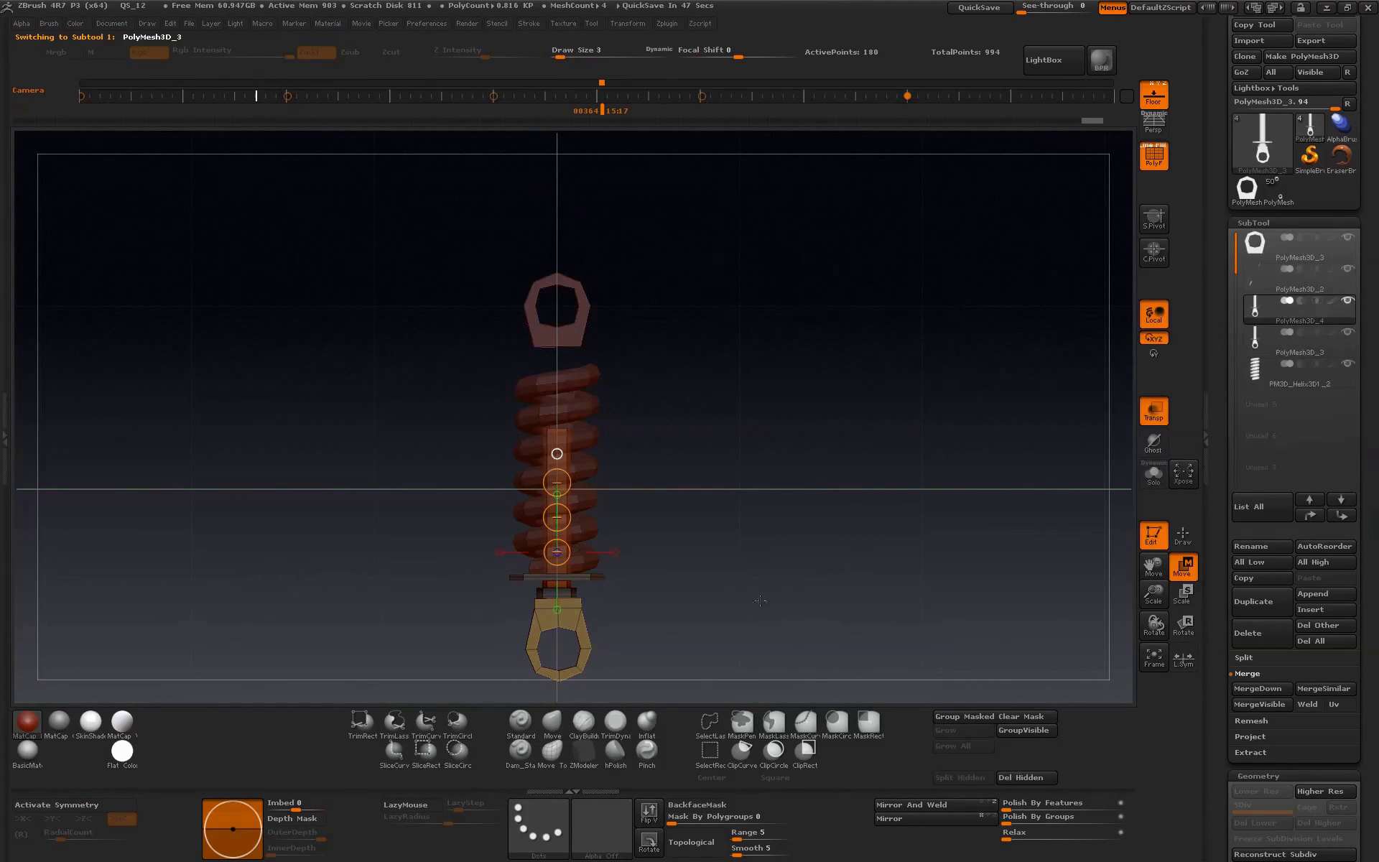
# - Transpose-rotate the copied rod-and-ring 180° so it is upside down
pyautogui.moveTo(1153, 593); pyautogui.dragTo(1154, 627)
pyautogui.moveTo(560, 637); pyautogui.dragTo(872, 637)
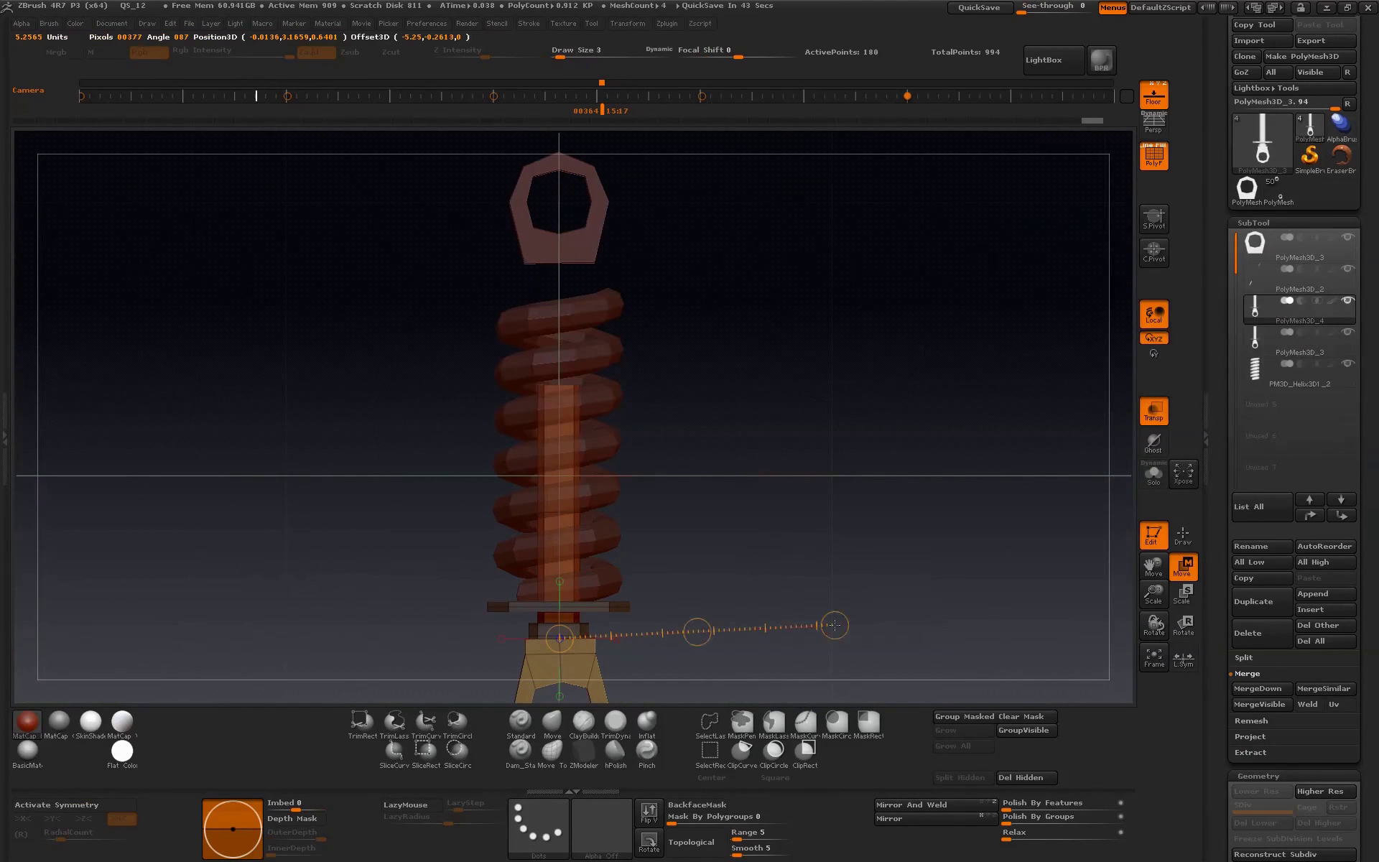
pyautogui.moveTo(1154, 596); pyautogui.dragTo(1155, 557)
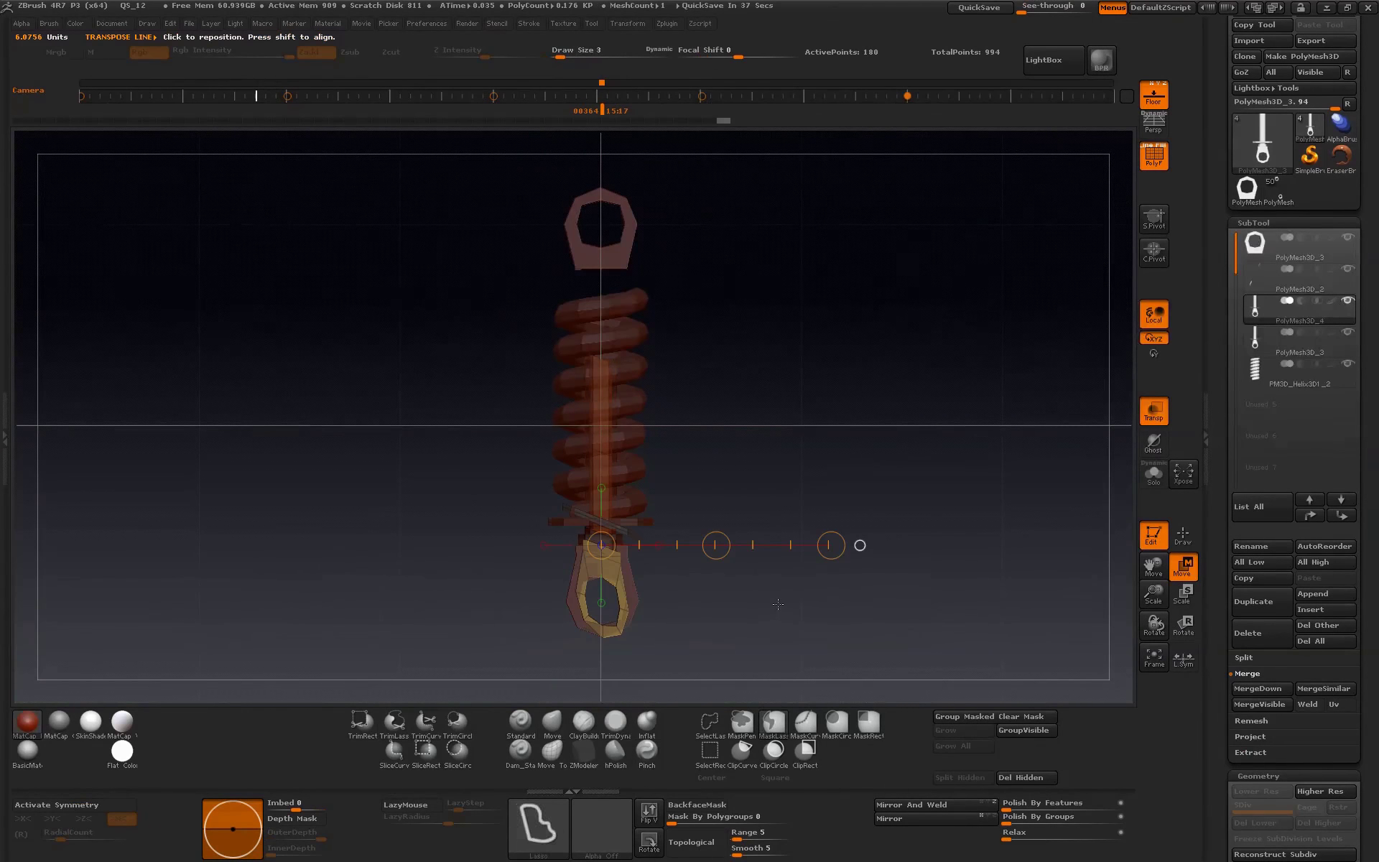
pyautogui.click(1182, 632)
pyautogui.moveTo(831, 545); pyautogui.dragTo(427, 549)
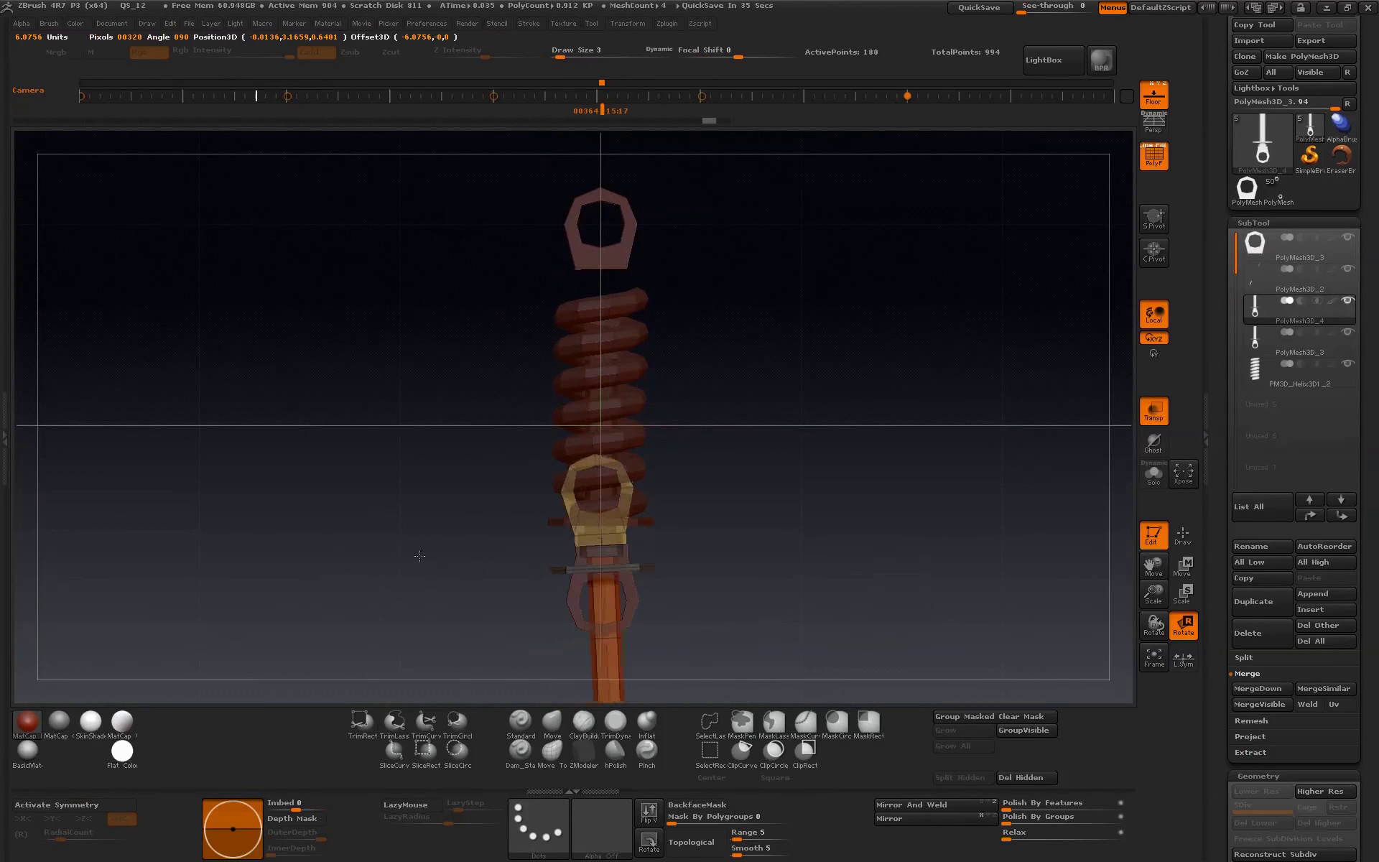
pyautogui.moveTo(427, 549)
pyautogui.mouseDown()
pyautogui.moveTo(419, 632)
pyautogui.moveTo(363, 604)
pyautogui.moveTo(808, 599)
pyautogui.mouseUp()
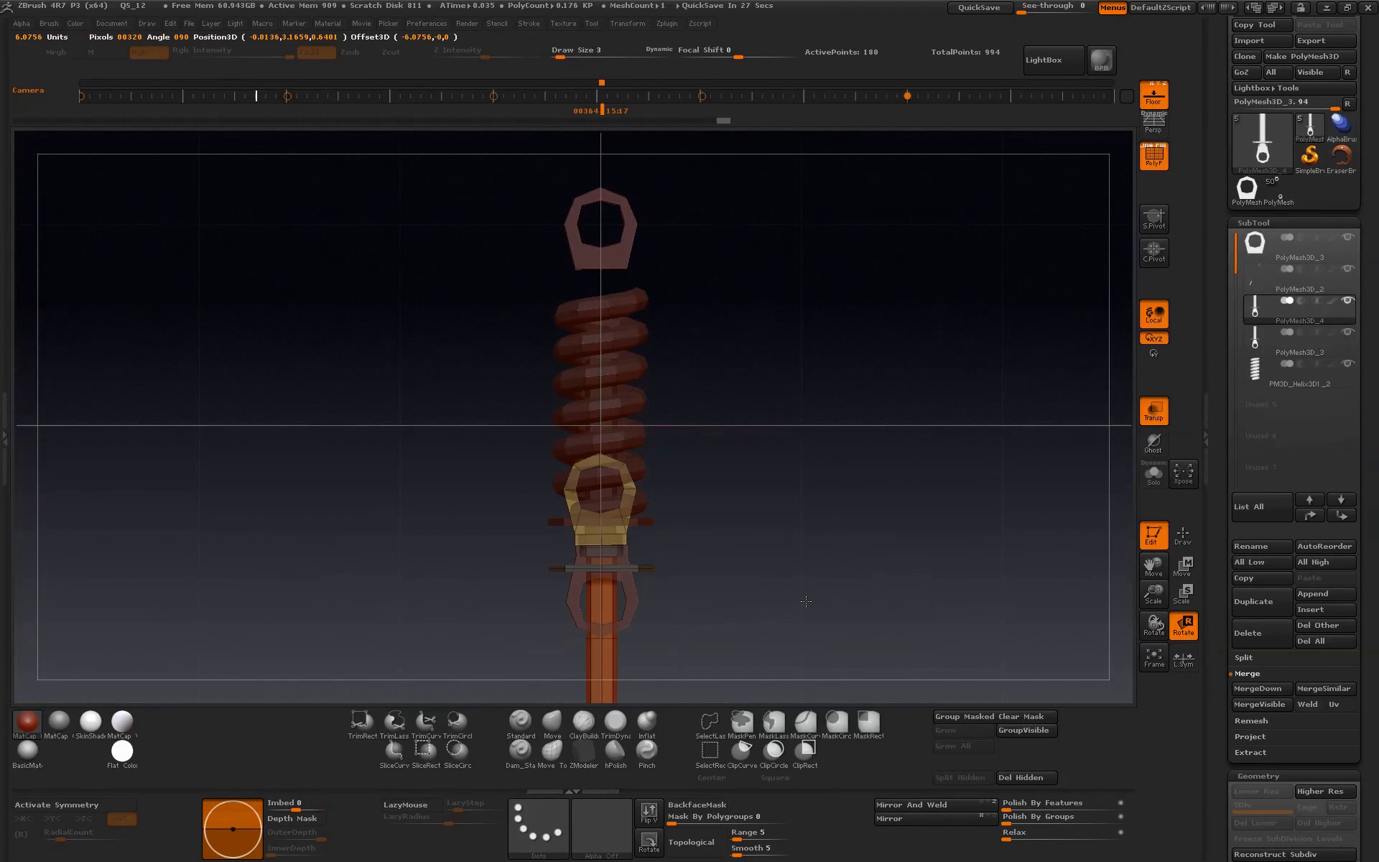
# - Move the flipped copy up so its ring caps the top of the coil spring
pyautogui.click(1184, 565)
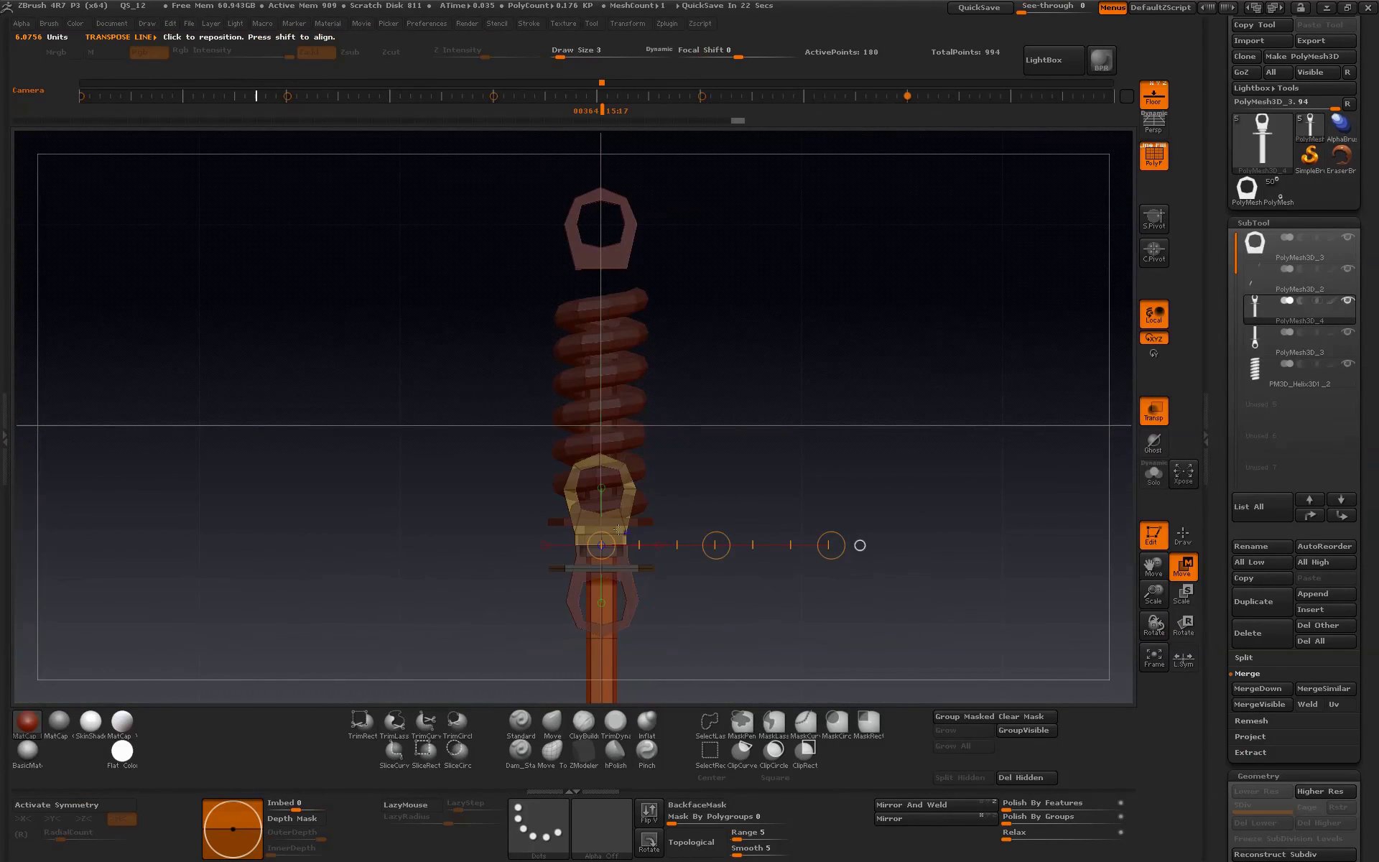
pyautogui.moveTo(619, 529)
pyautogui.mouseDown()
pyautogui.moveTo(621, 146)
pyautogui.moveTo(619, 167)
pyautogui.mouseUp()
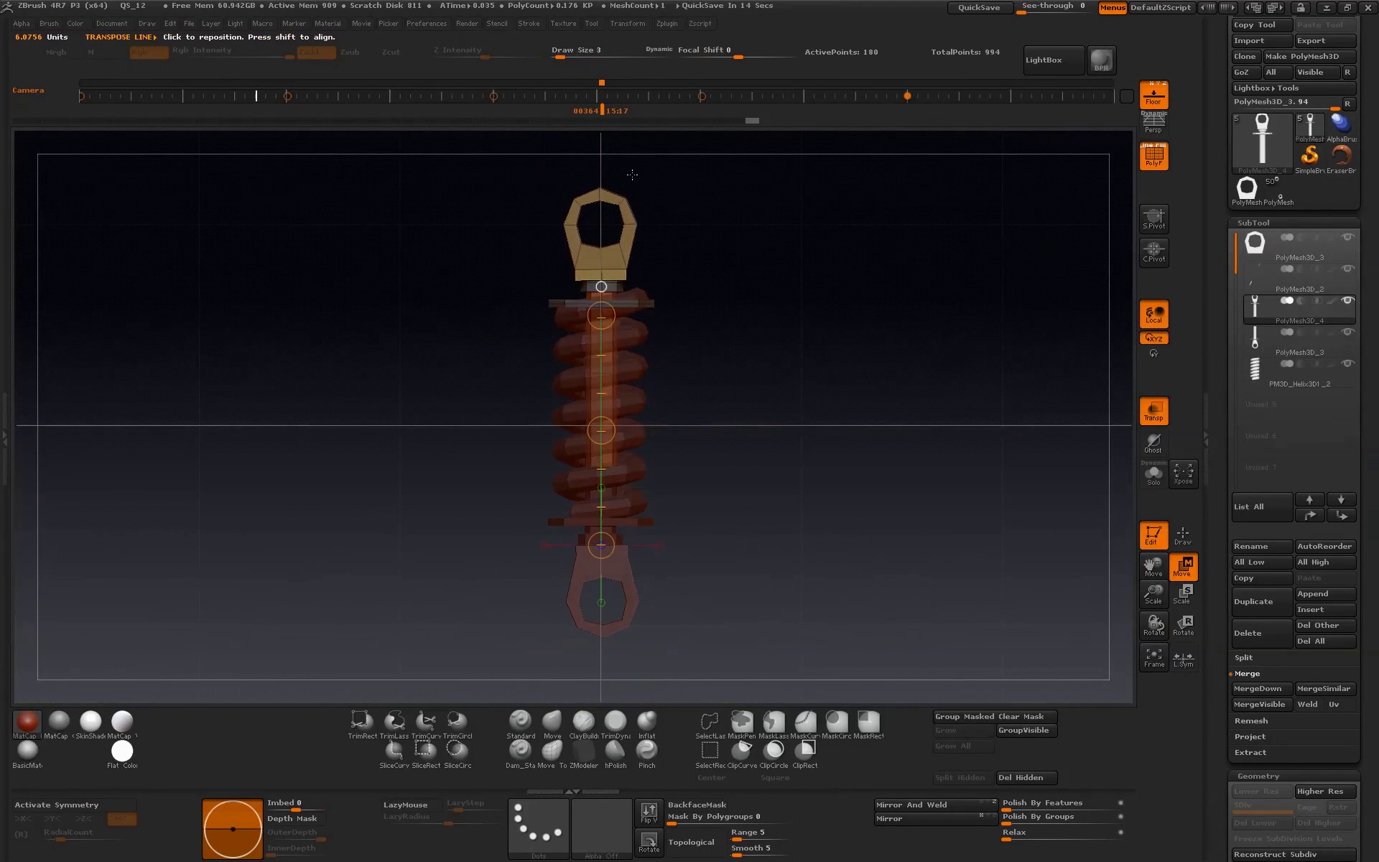
pyautogui.moveTo(1153, 593); pyautogui.dragTo(1214, 609)
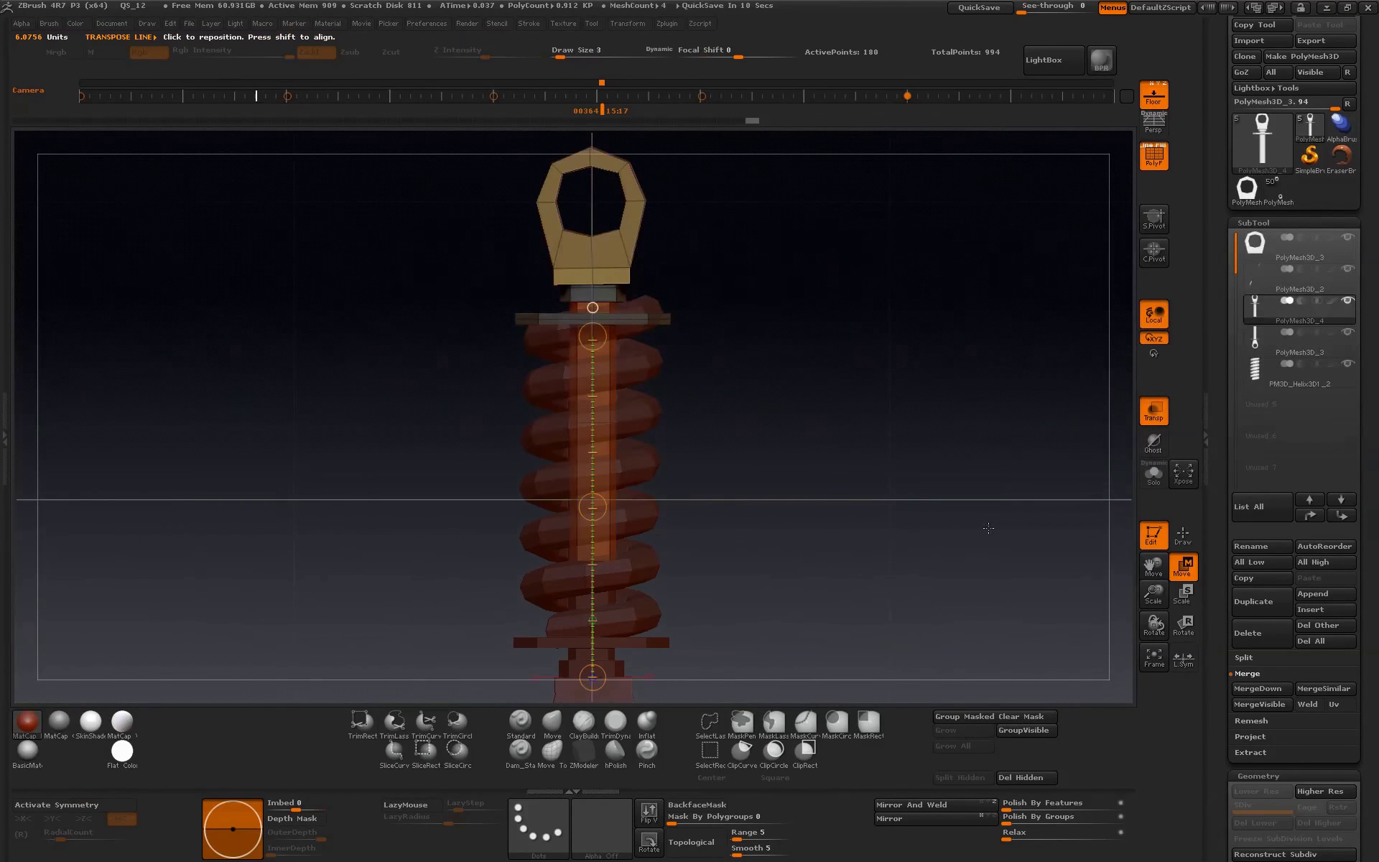
pyautogui.moveTo(989, 528); pyautogui.dragTo(898, 502)
pyautogui.keyDown('alt'); pyautogui.click(619, 623); pyautogui.keyUp('alt')
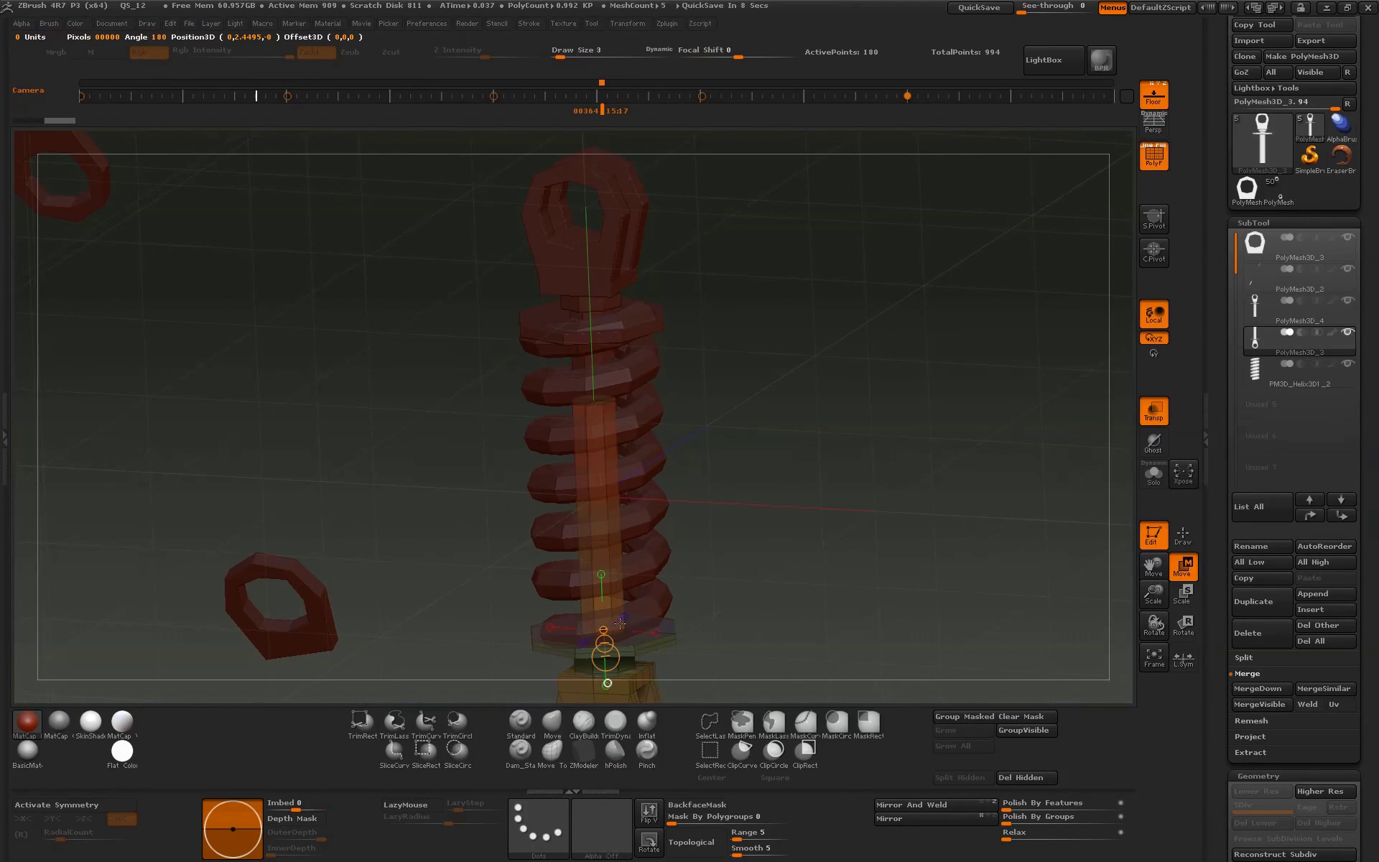
# - From a front view, compress the spring's coils downward
pyautogui.keyDown('shift'); pyautogui.moveTo(620, 624); pyautogui.dragTo(668, 628); pyautogui.keyUp('shift')
pyautogui.keyDown('alt'); pyautogui.click(671, 628); pyautogui.keyUp('alt')
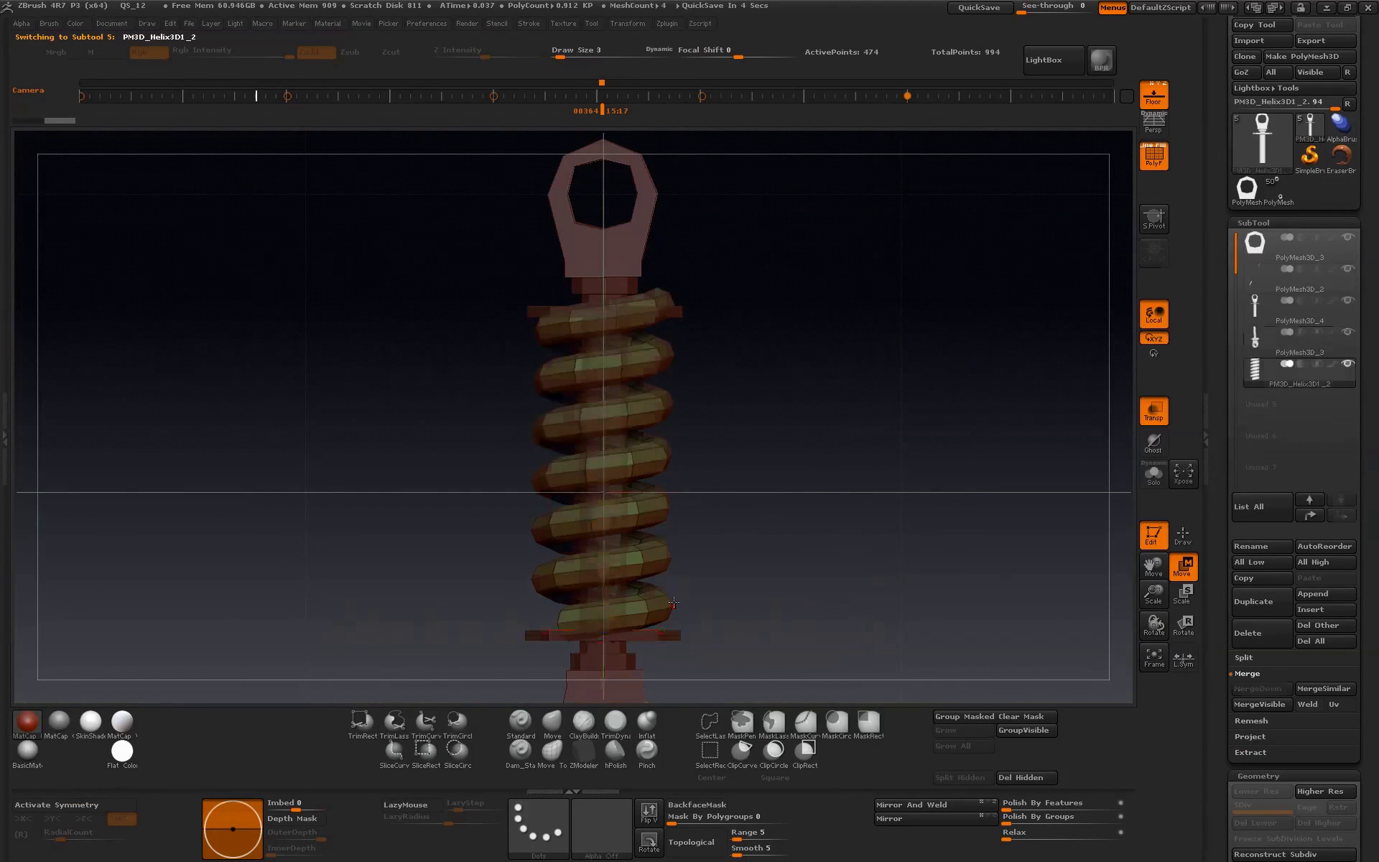
pyautogui.moveTo(603, 515); pyautogui.dragTo(606, 521)
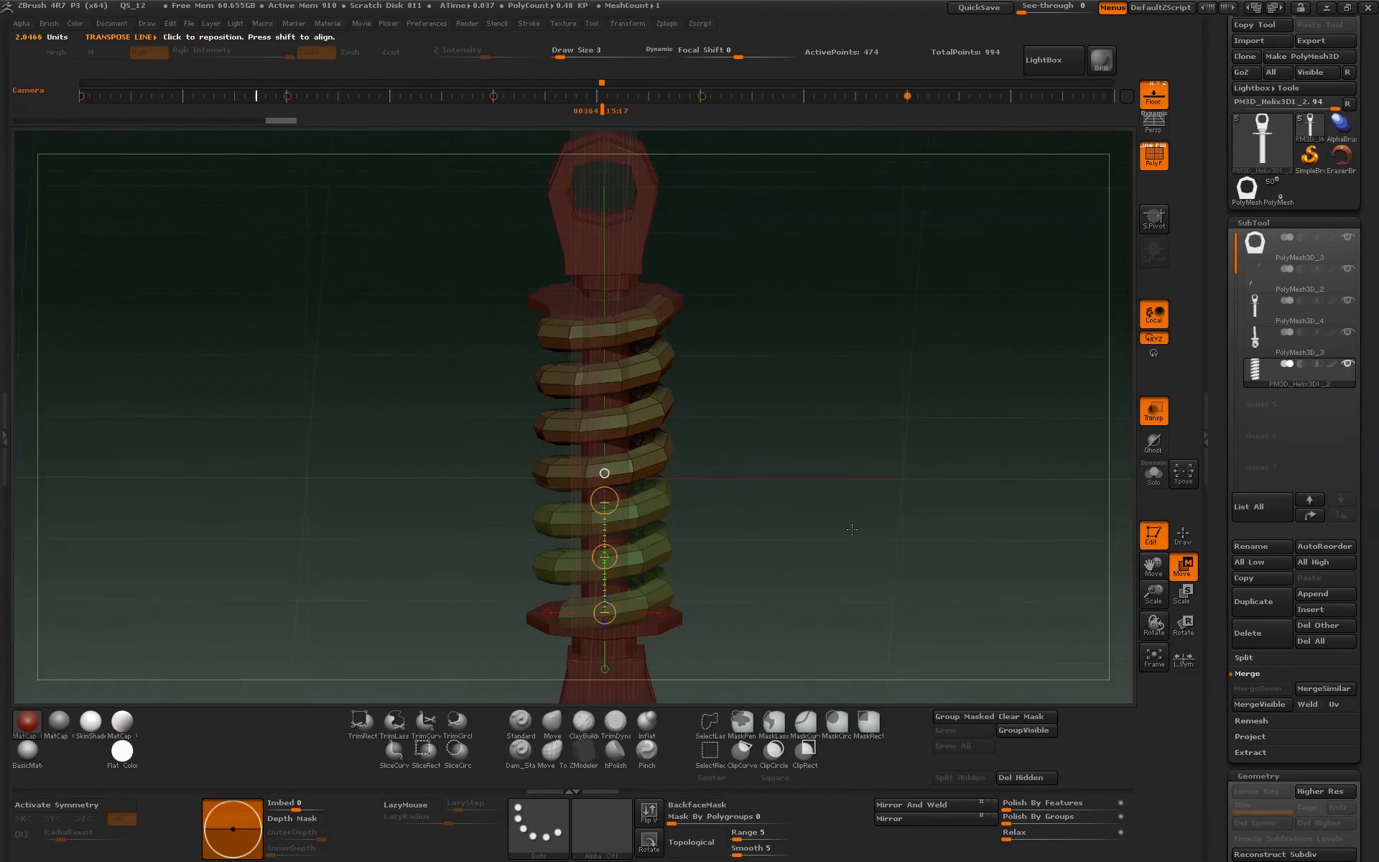
# - Turn off Transp, PolyF, Floor and perspective, then frame the spring on the left
pyautogui.click(1154, 410)
pyautogui.click(1154, 155)
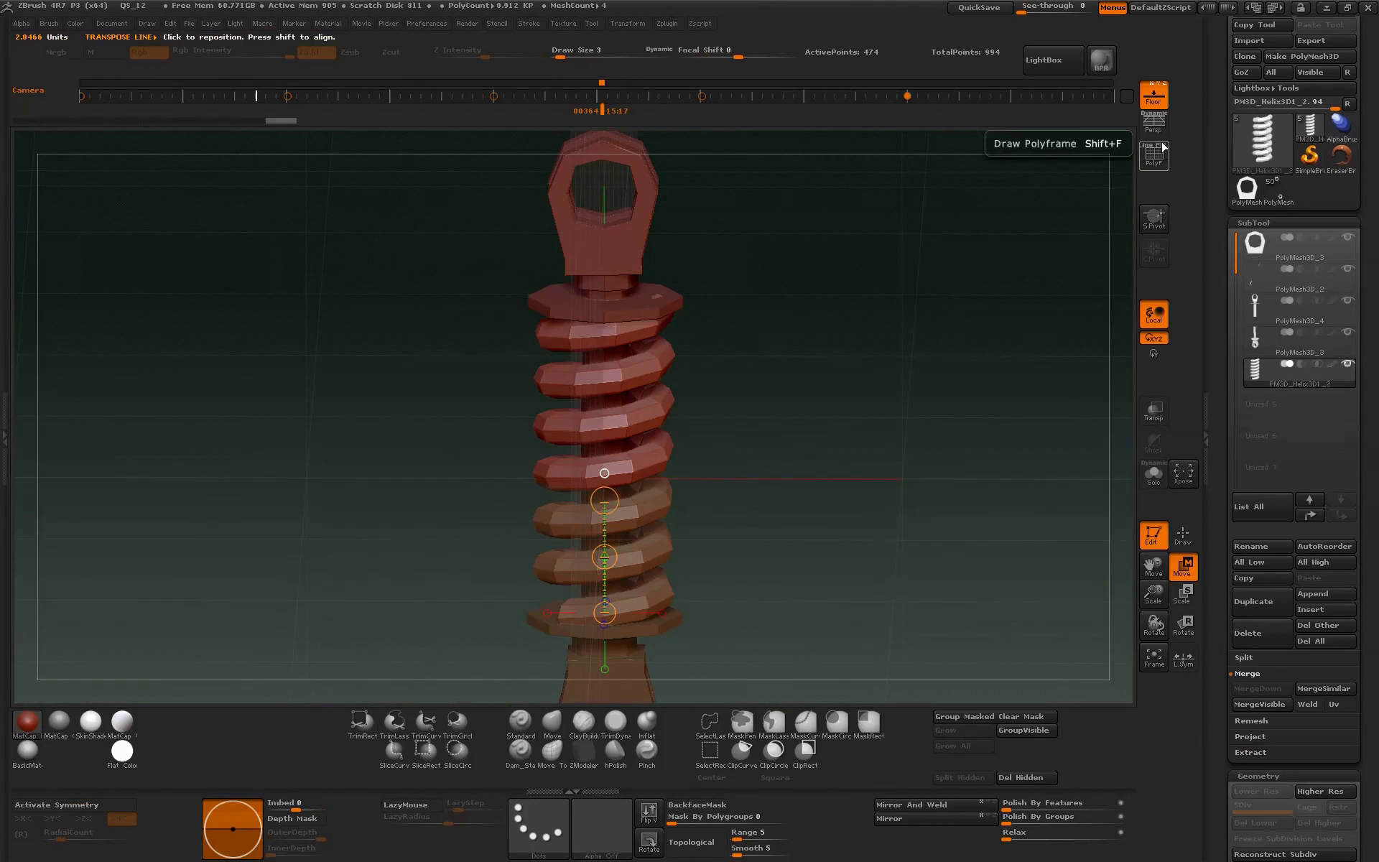
pyautogui.click(1153, 95)
pyautogui.click(1158, 127)
pyautogui.moveTo(887, 277)
pyautogui.keyDown('alt'); pyautogui.mouseDown()
pyautogui.moveTo(908, 398)
pyautogui.moveTo(854, 583)
pyautogui.moveTo(956, 568)
pyautogui.mouseUp(); pyautogui.keyUp('alt')
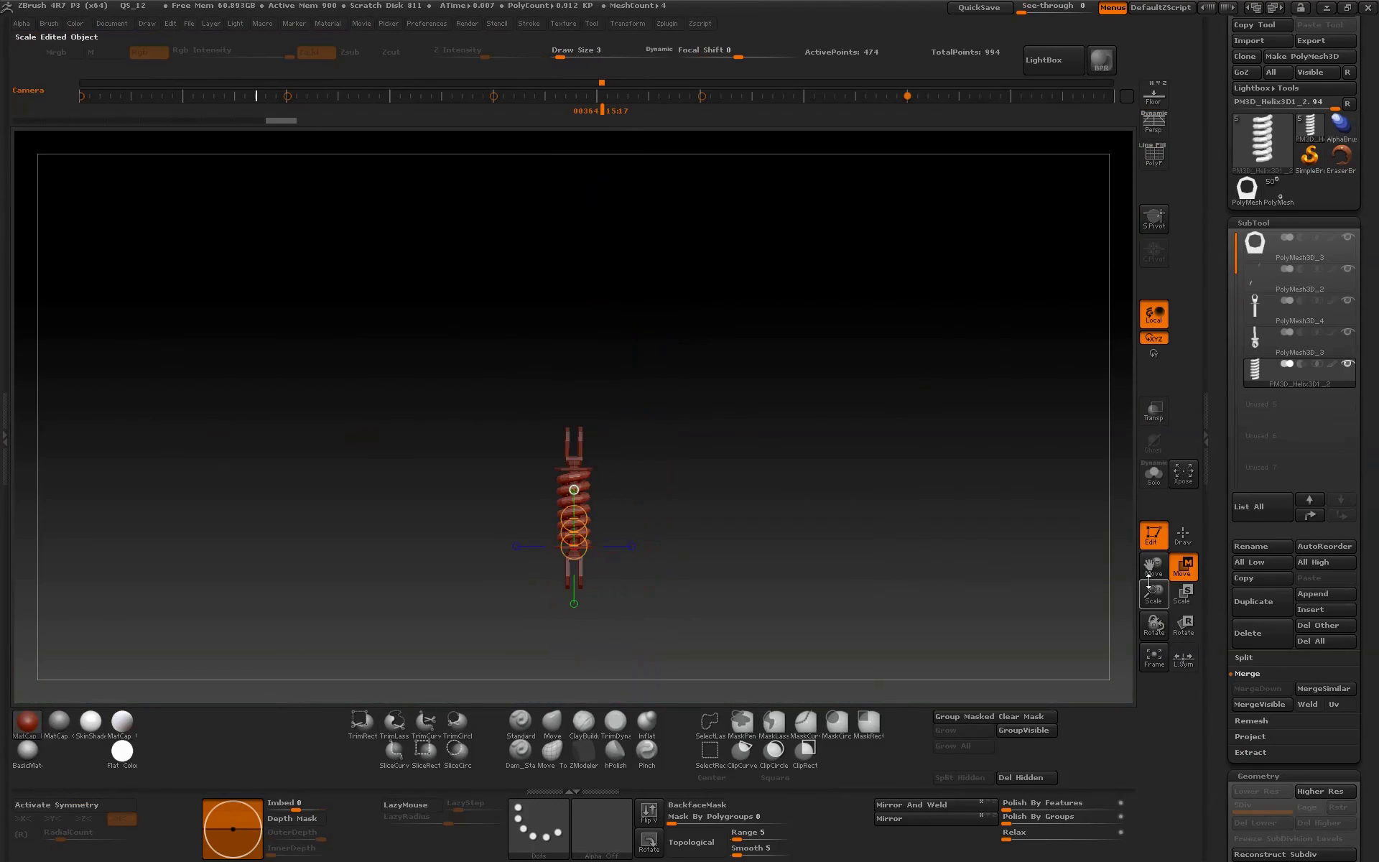
pyautogui.moveTo(1155, 570); pyautogui.dragTo(1085, 578)
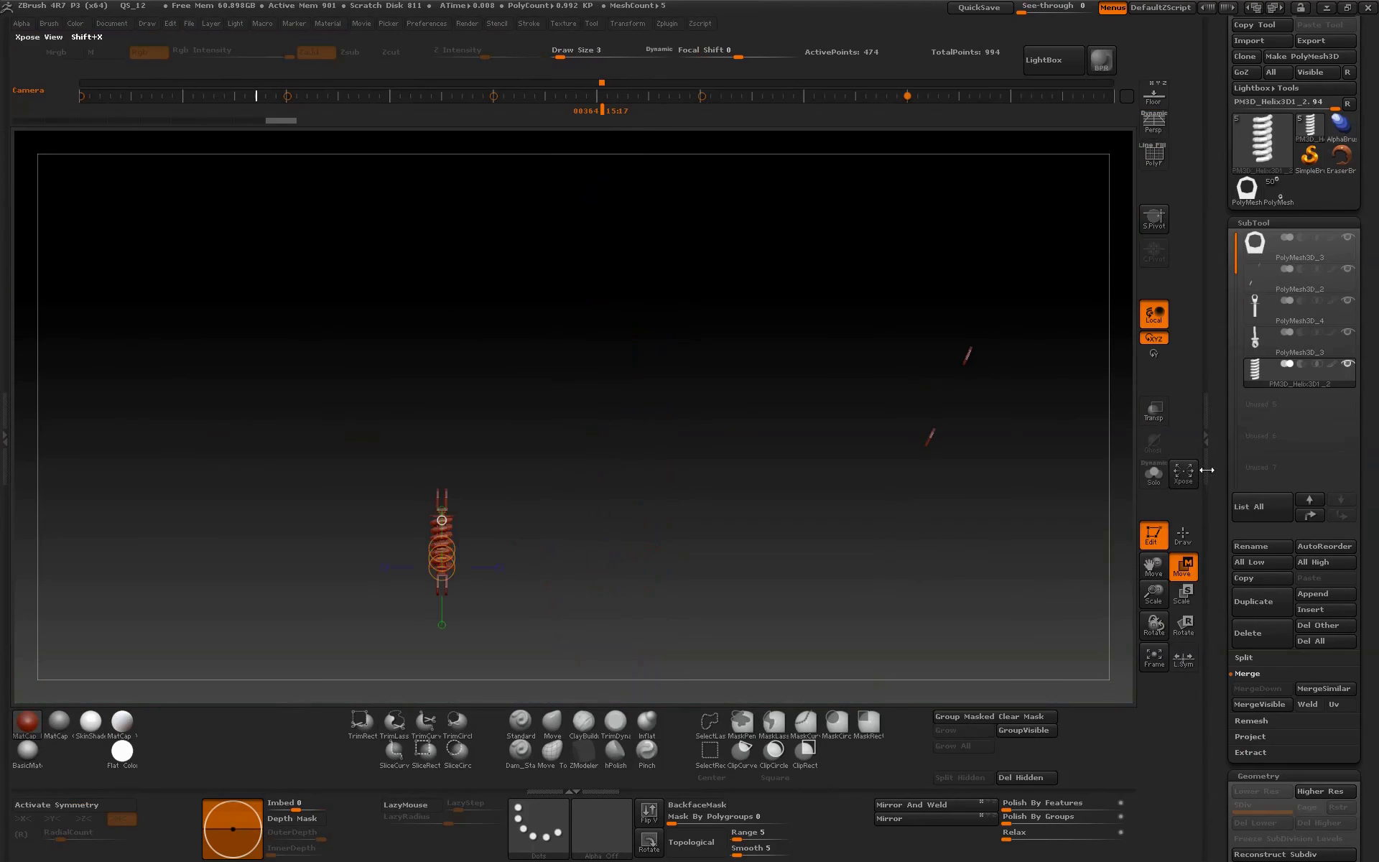
# - Merge PolyMesh3D_4 down twice, then make PolyMesh3D_3 the active tool
pyautogui.click(1293, 316)
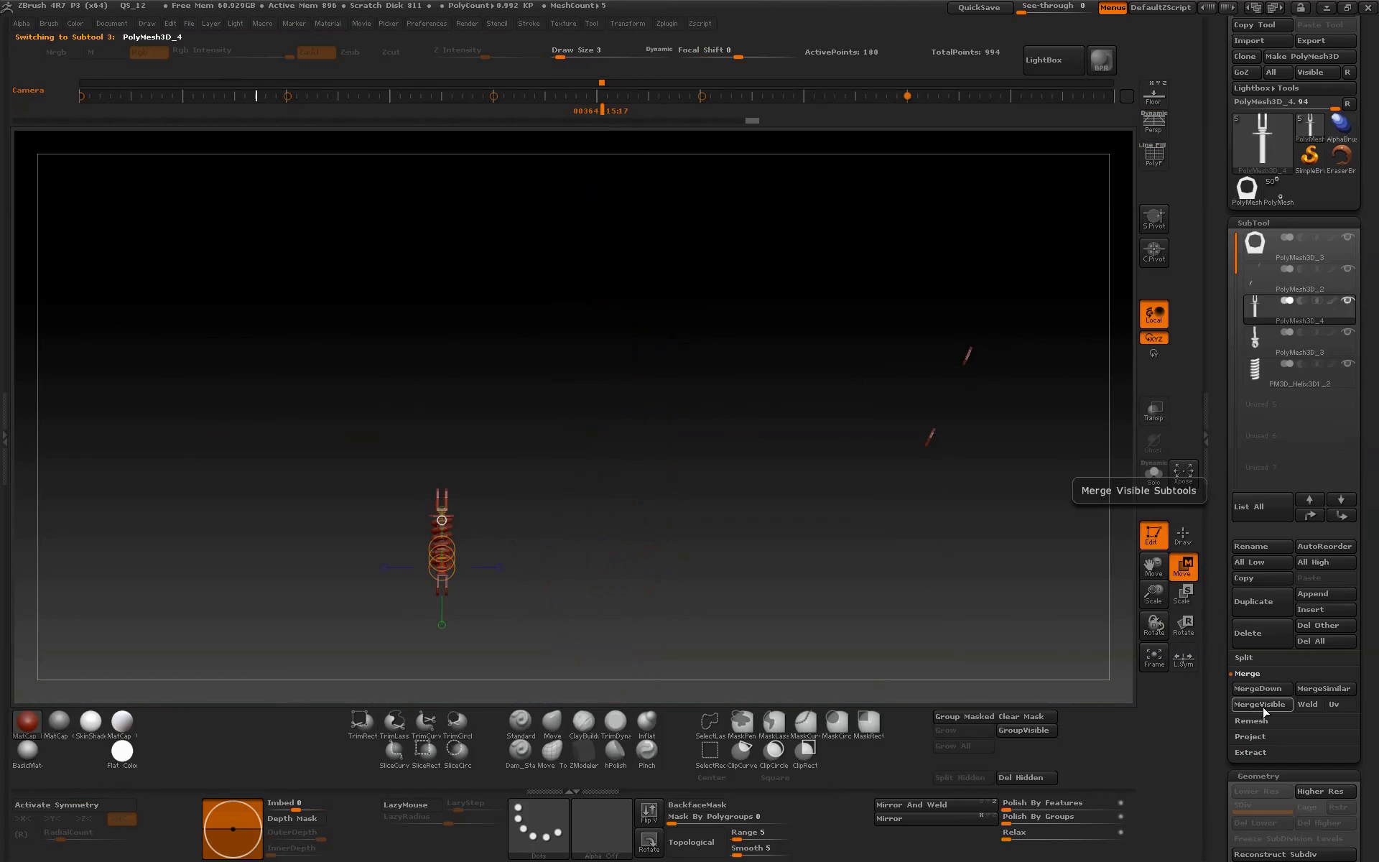
pyautogui.click(1267, 688)
pyautogui.click(1109, 718)
pyautogui.click(1267, 688)
pyautogui.click(1112, 718)
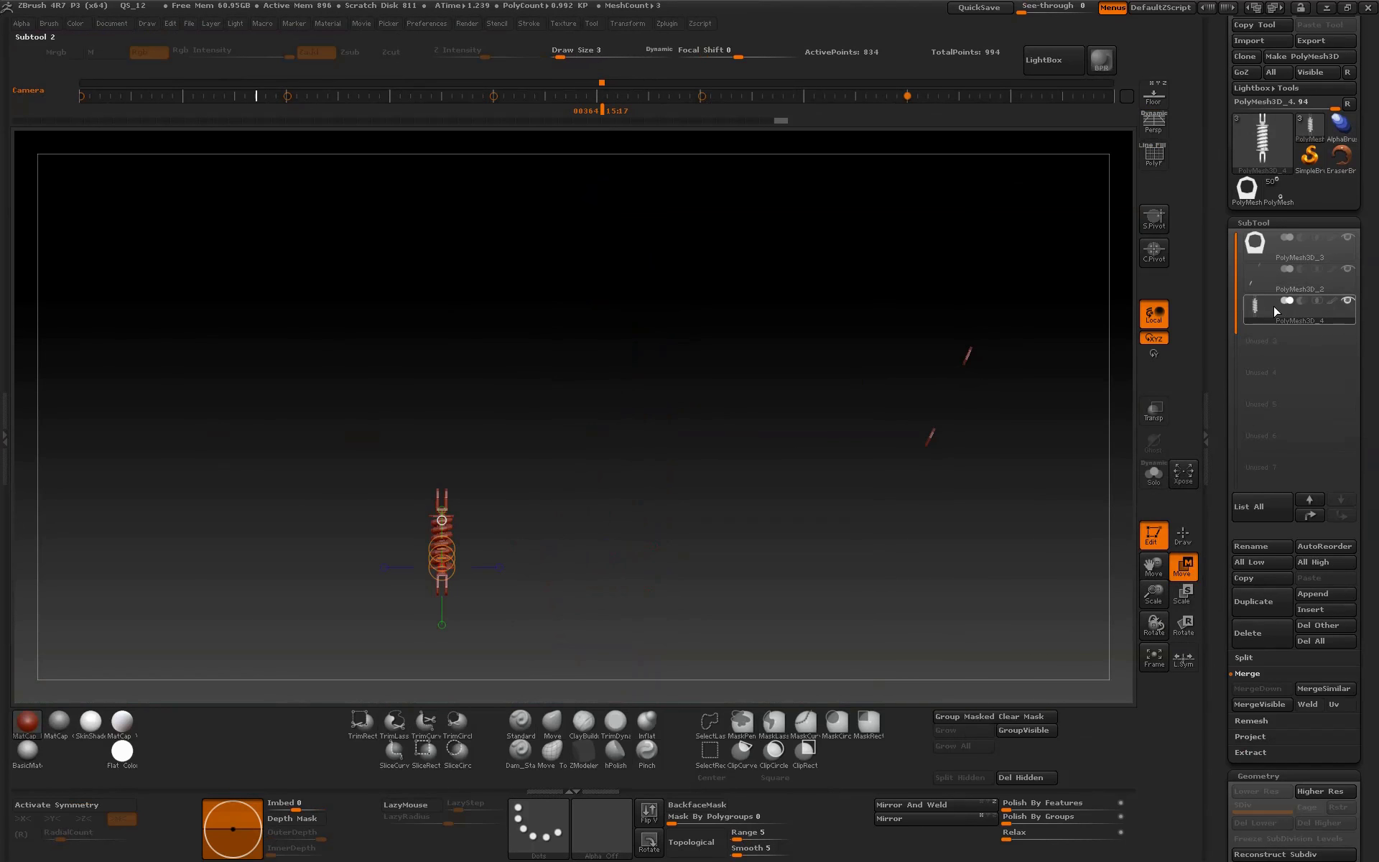
pyautogui.click(1280, 198)
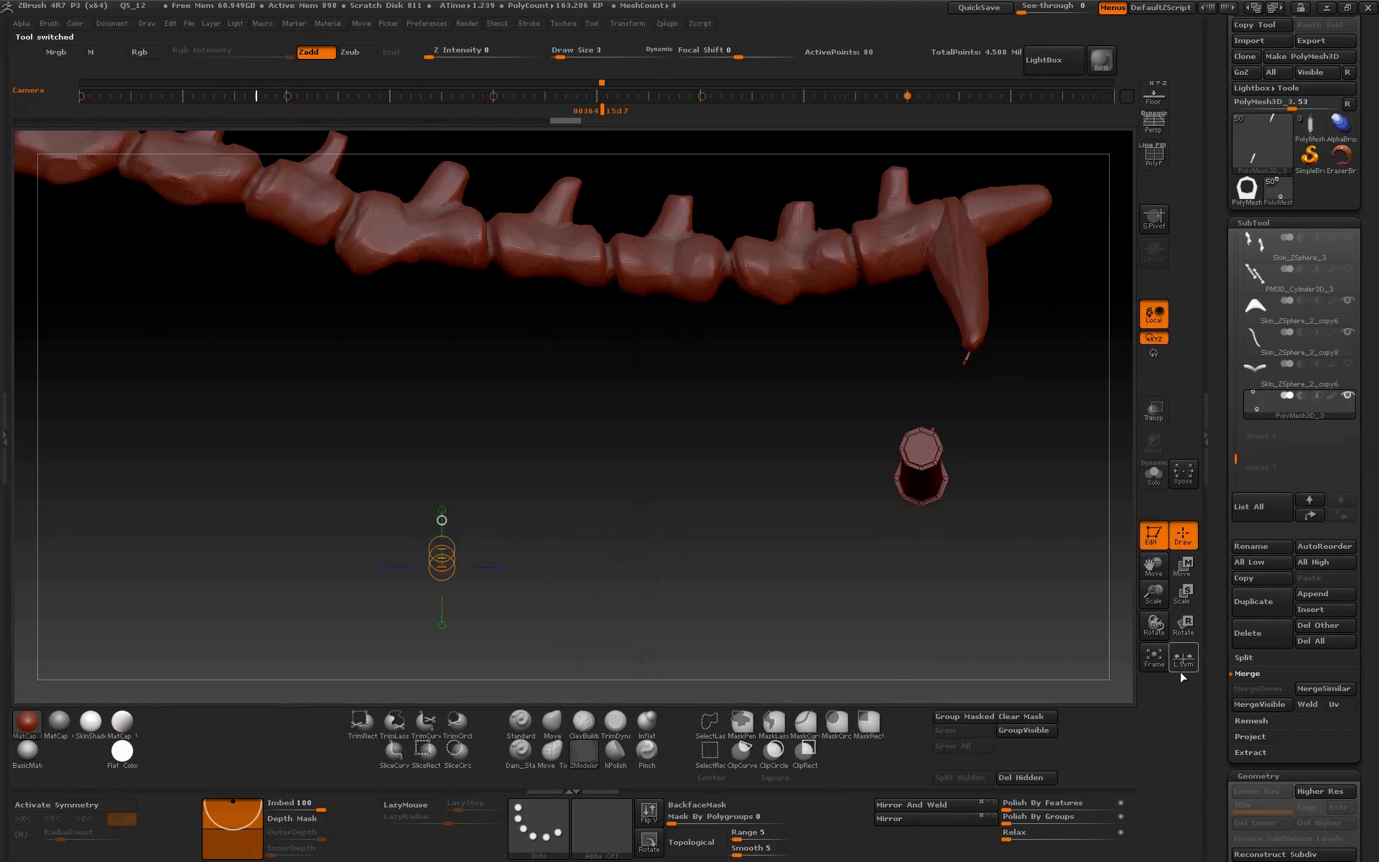
# - Append PolyMesh3D_4 as a subtool and move the spring to the right
pyautogui.click(1315, 595)
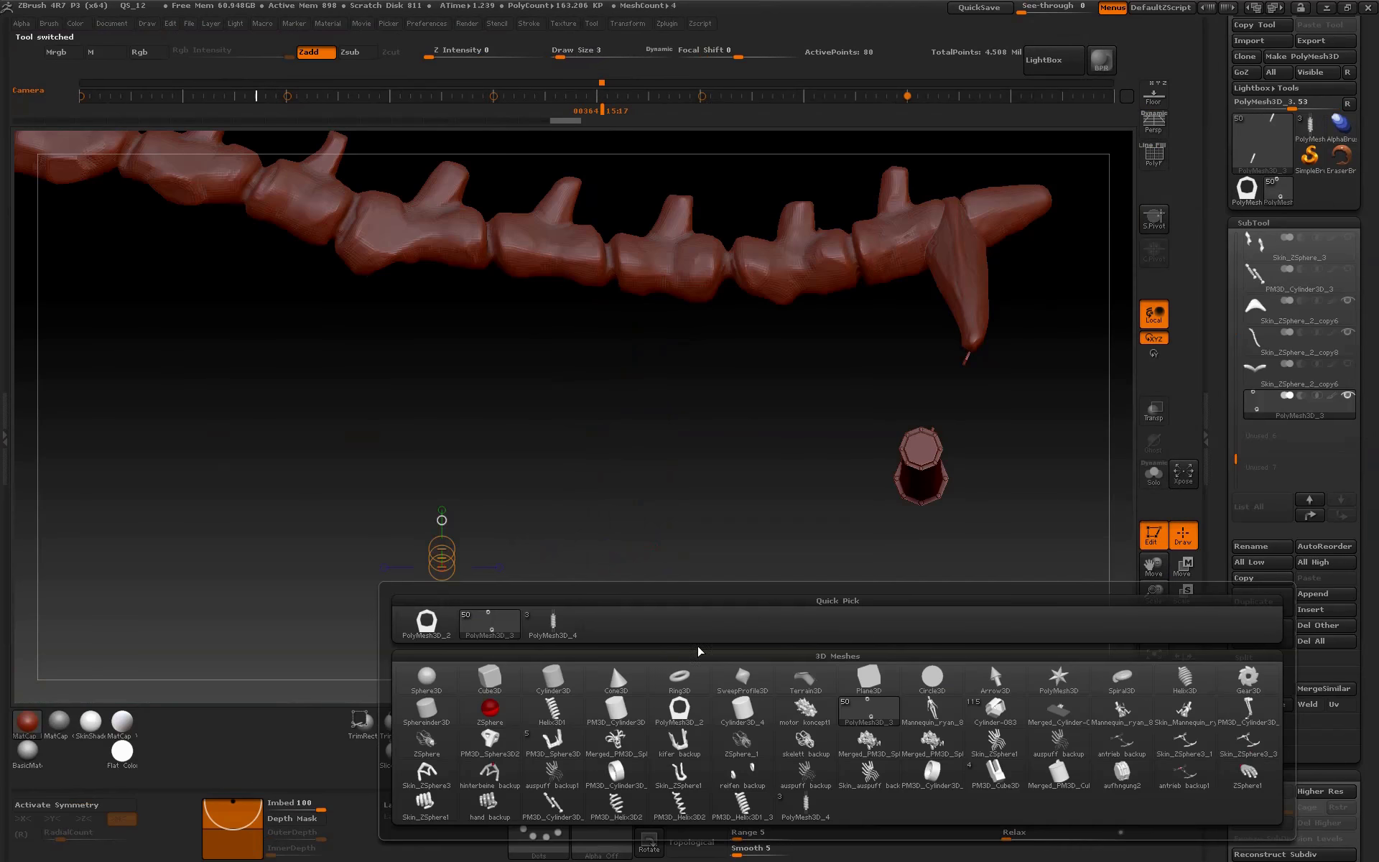
pyautogui.click(571, 624)
pyautogui.click(1189, 569)
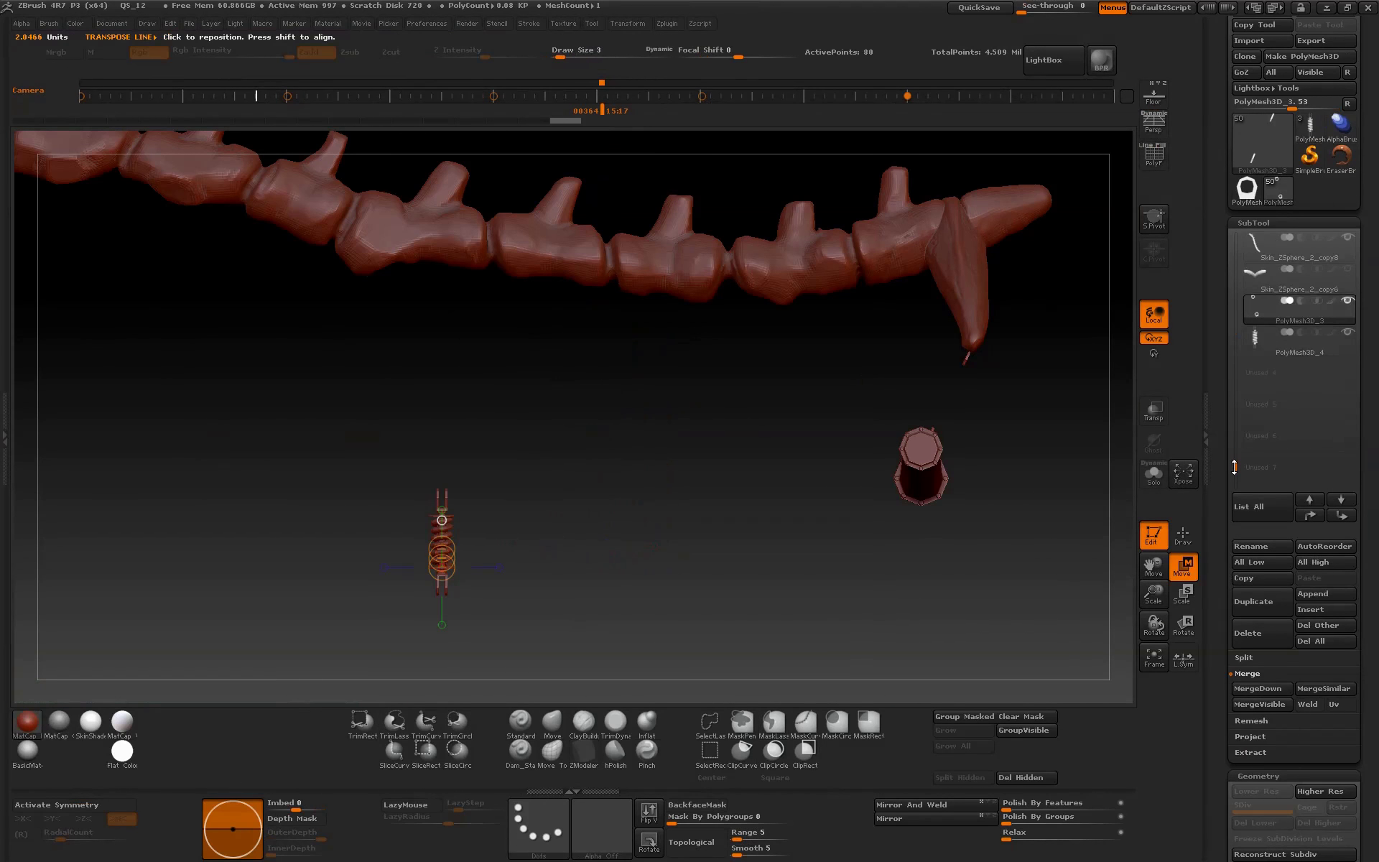
pyautogui.click(1269, 445)
pyautogui.moveTo(441, 566); pyautogui.dragTo(817, 567)
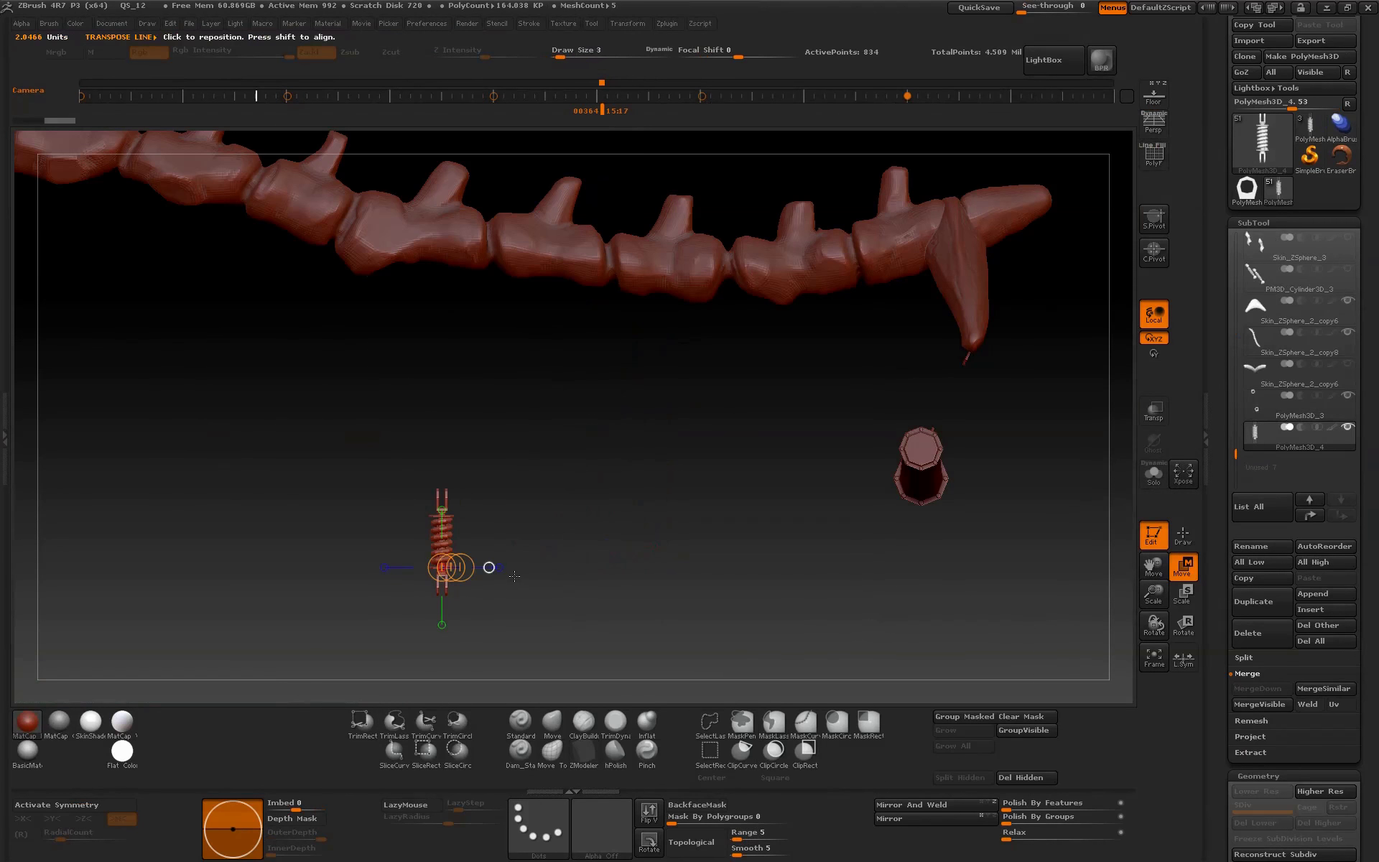
pyautogui.moveTo(617, 567)
pyautogui.mouseDown()
pyautogui.moveTo(720, 548)
pyautogui.moveTo(1102, 417)
pyautogui.mouseUp()
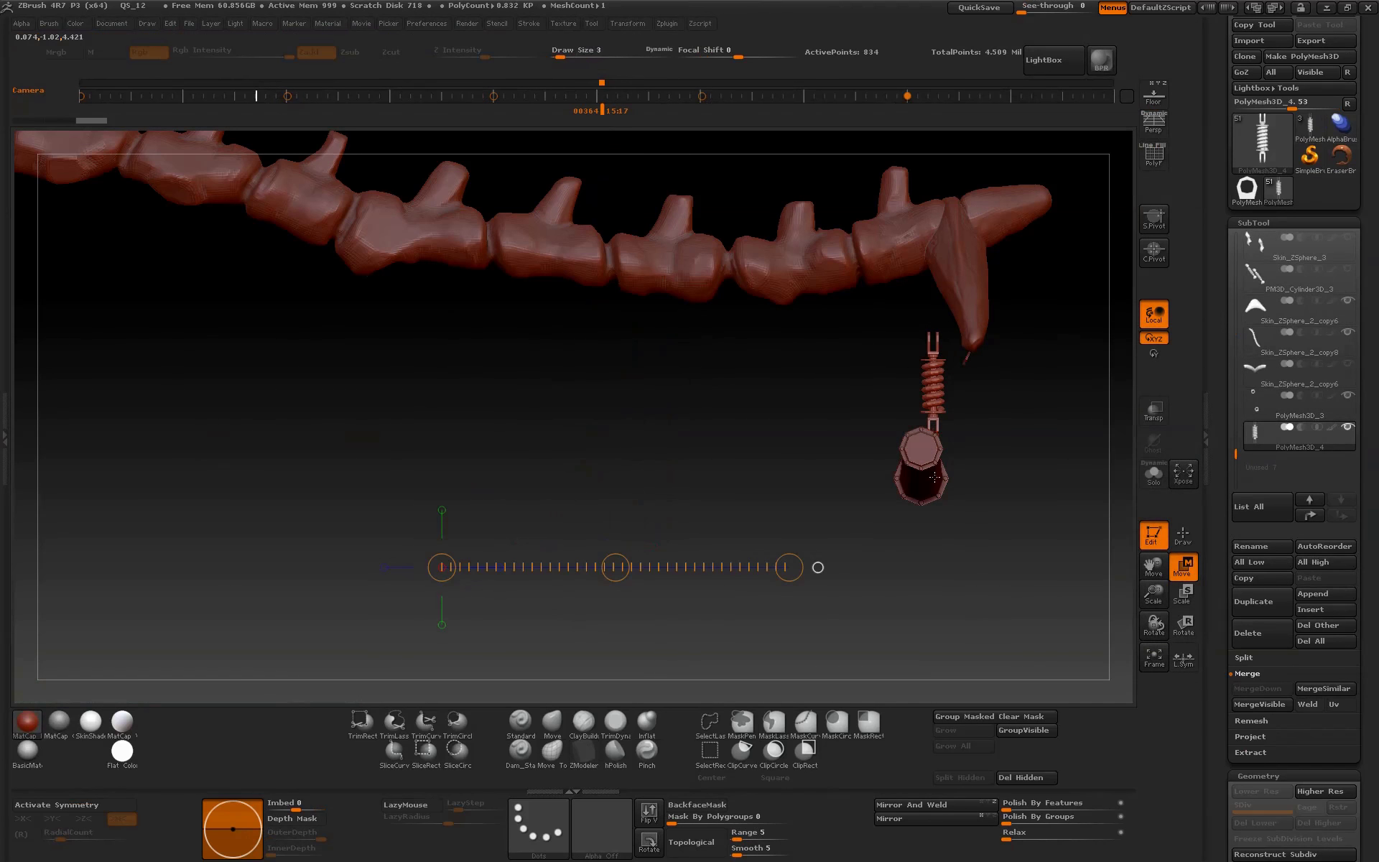
# - Move the aufhngung1 subtool to the end of the list and hide it, reselecting the spring
pyautogui.click(1340, 500)
pyautogui.keyDown('shift'); pyautogui.click(1340, 500); pyautogui.keyUp('shift')
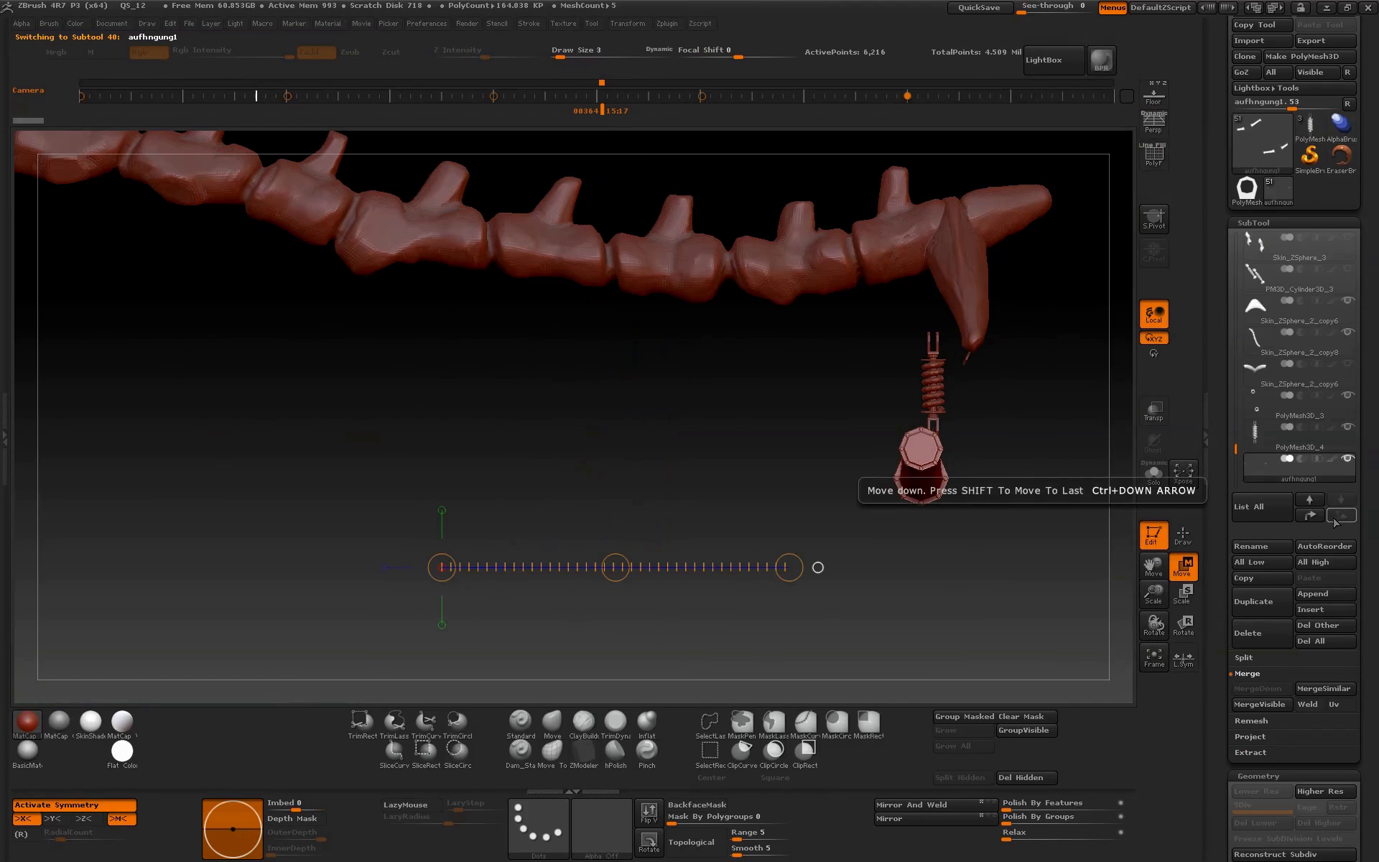
pyautogui.click(1340, 460)
pyautogui.moveTo(1158, 596)
pyautogui.mouseDown()
pyautogui.moveTo(1157, 575)
pyautogui.moveTo(1077, 691)
pyautogui.mouseUp()
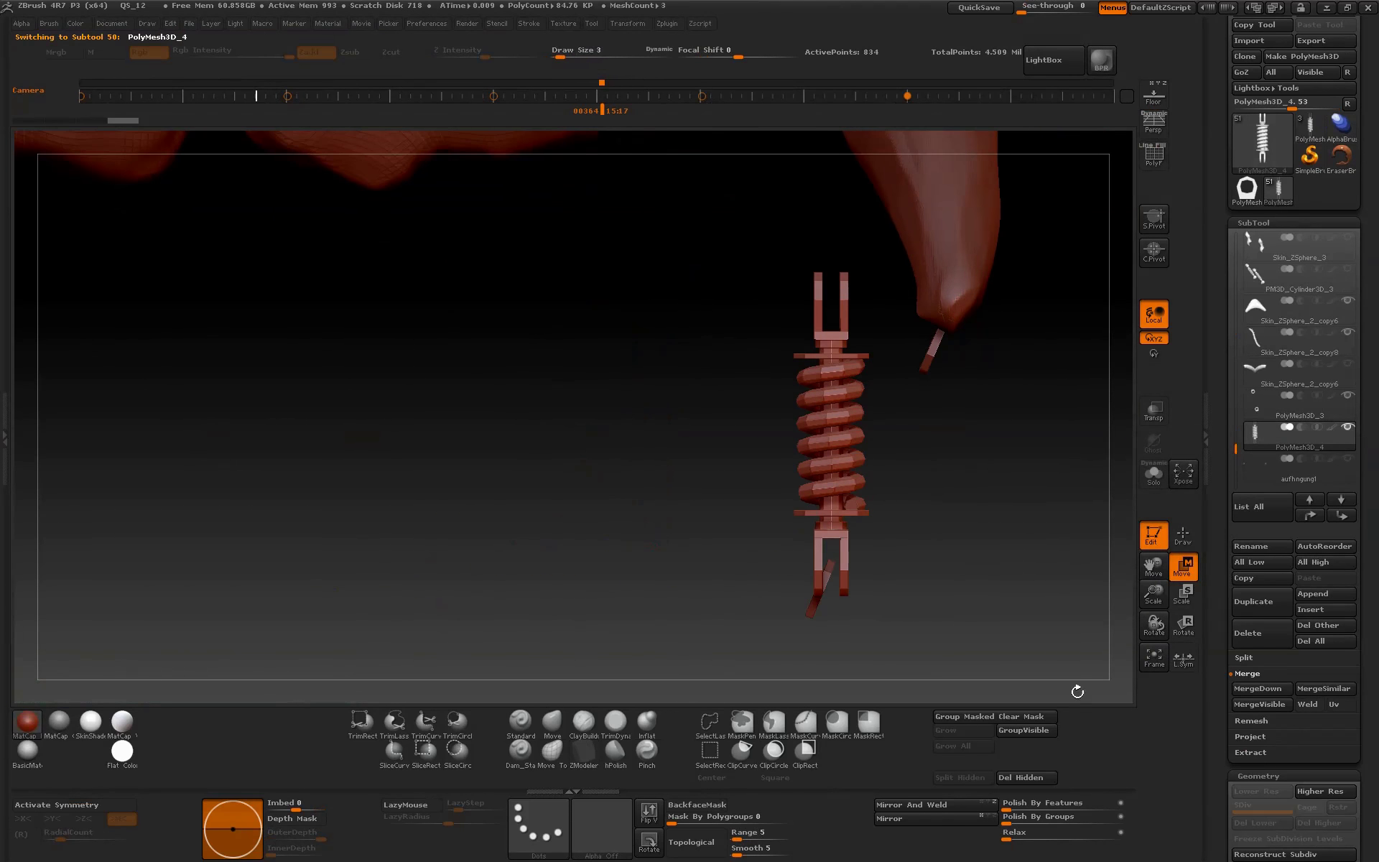
# - Rotate and shift the spring so it tilts diagonally under the limb tip
pyautogui.click(1184, 625)
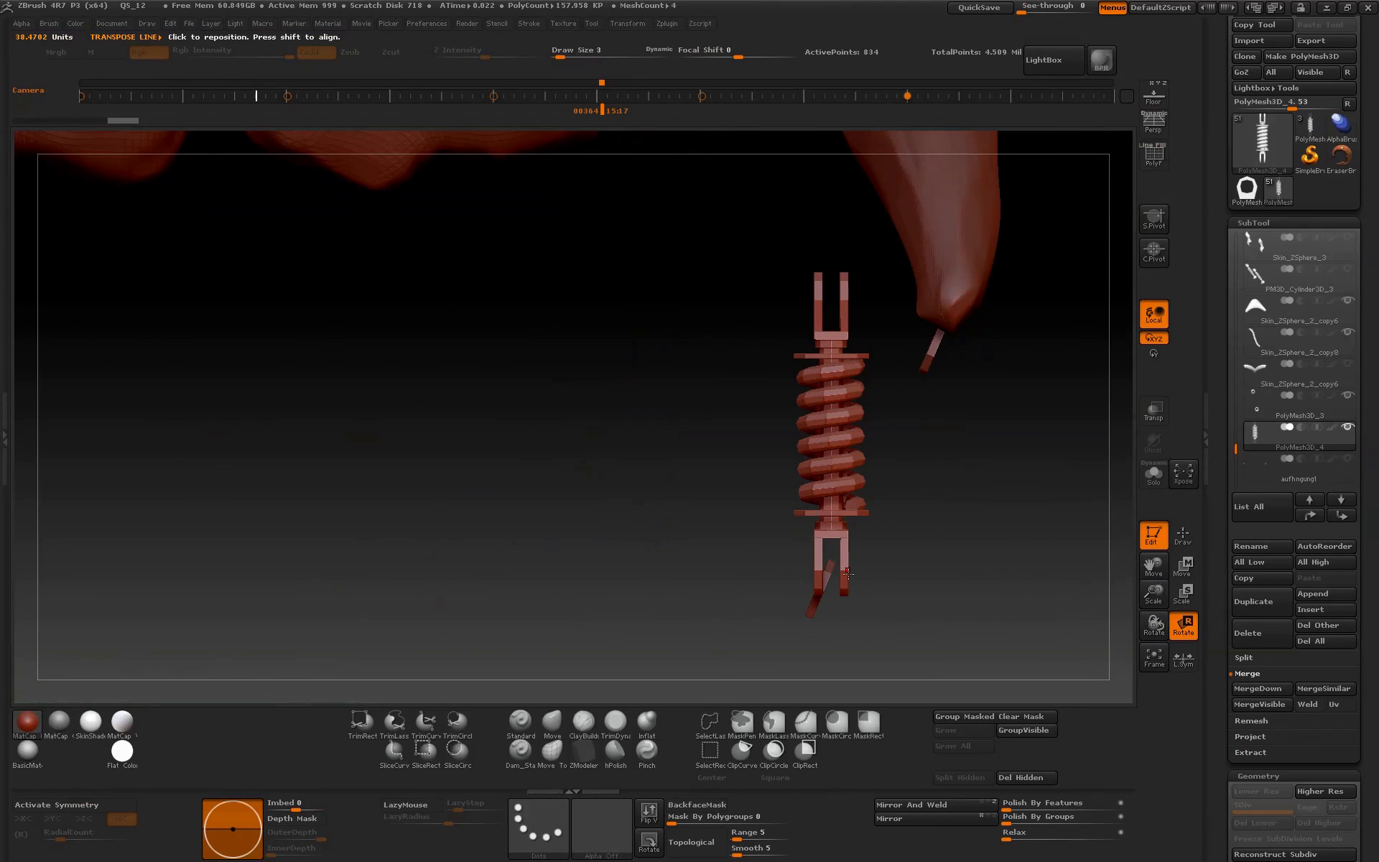
pyautogui.moveTo(823, 571)
pyautogui.mouseDown()
pyautogui.moveTo(1004, 569)
pyautogui.moveTo(976, 627)
pyautogui.mouseUp()
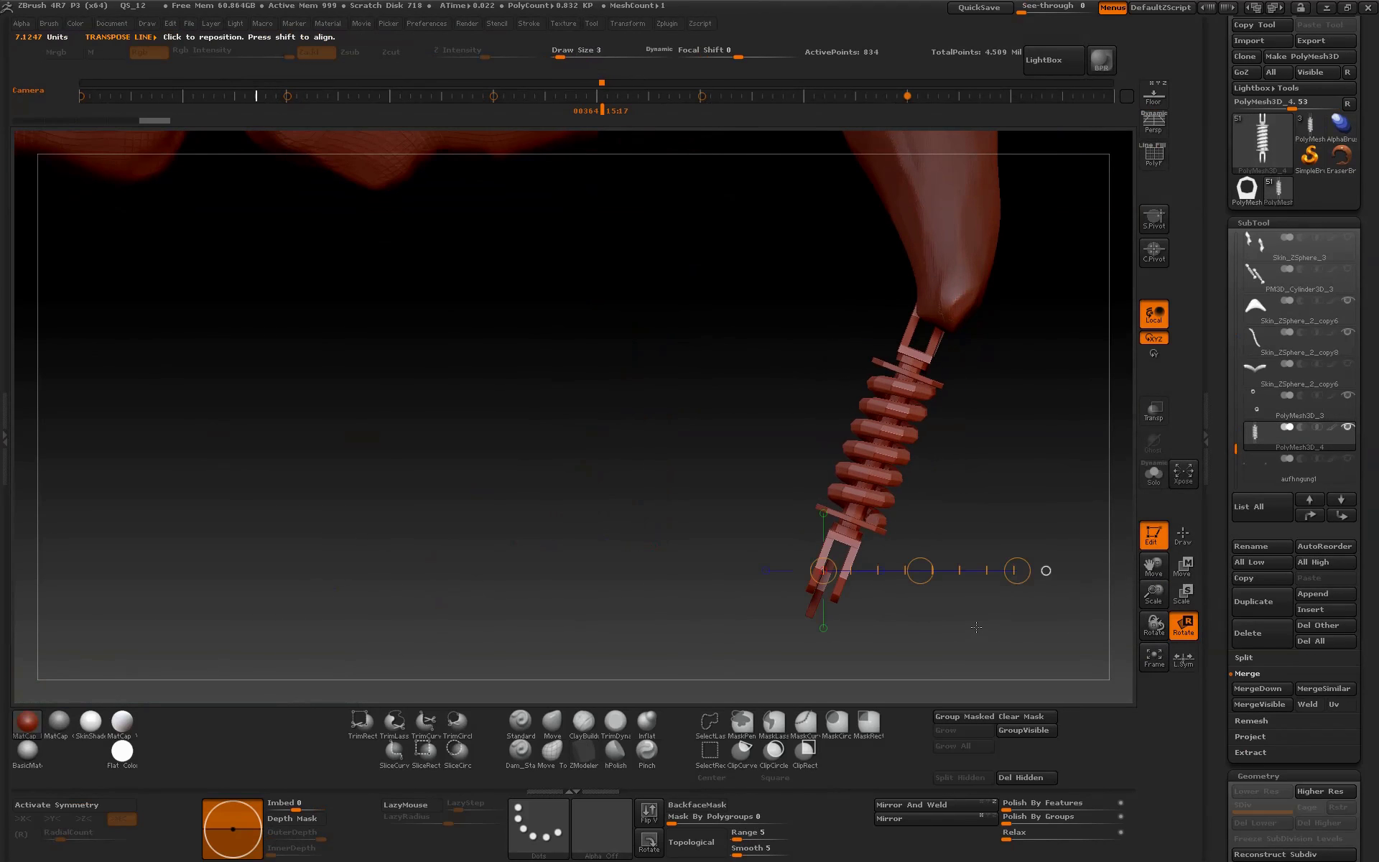
pyautogui.click(1182, 568)
pyautogui.moveTo(920, 570); pyautogui.dragTo(911, 583)
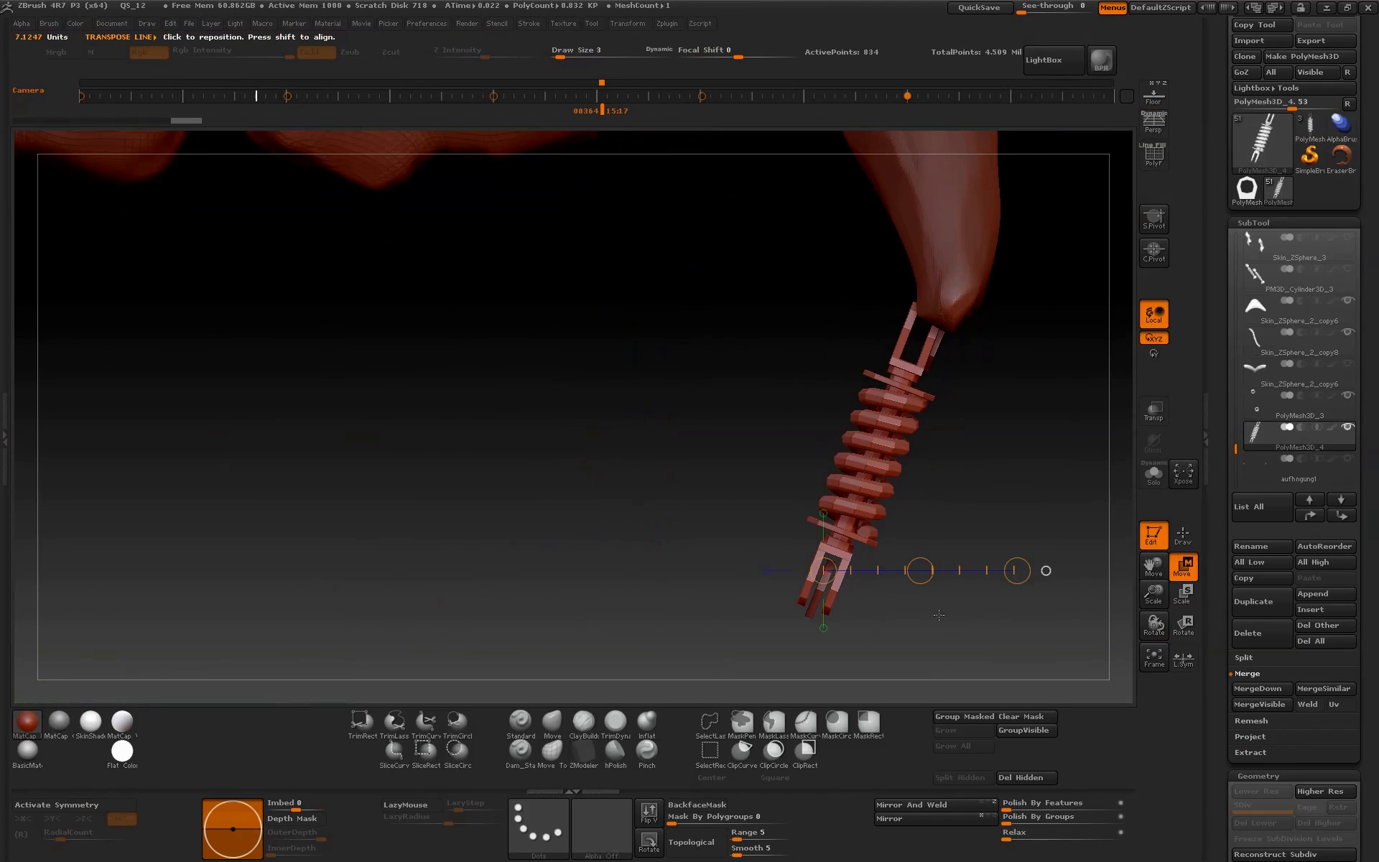
pyautogui.click(1185, 626)
pyautogui.moveTo(837, 549); pyautogui.dragTo(972, 575)
pyautogui.click(1184, 568)
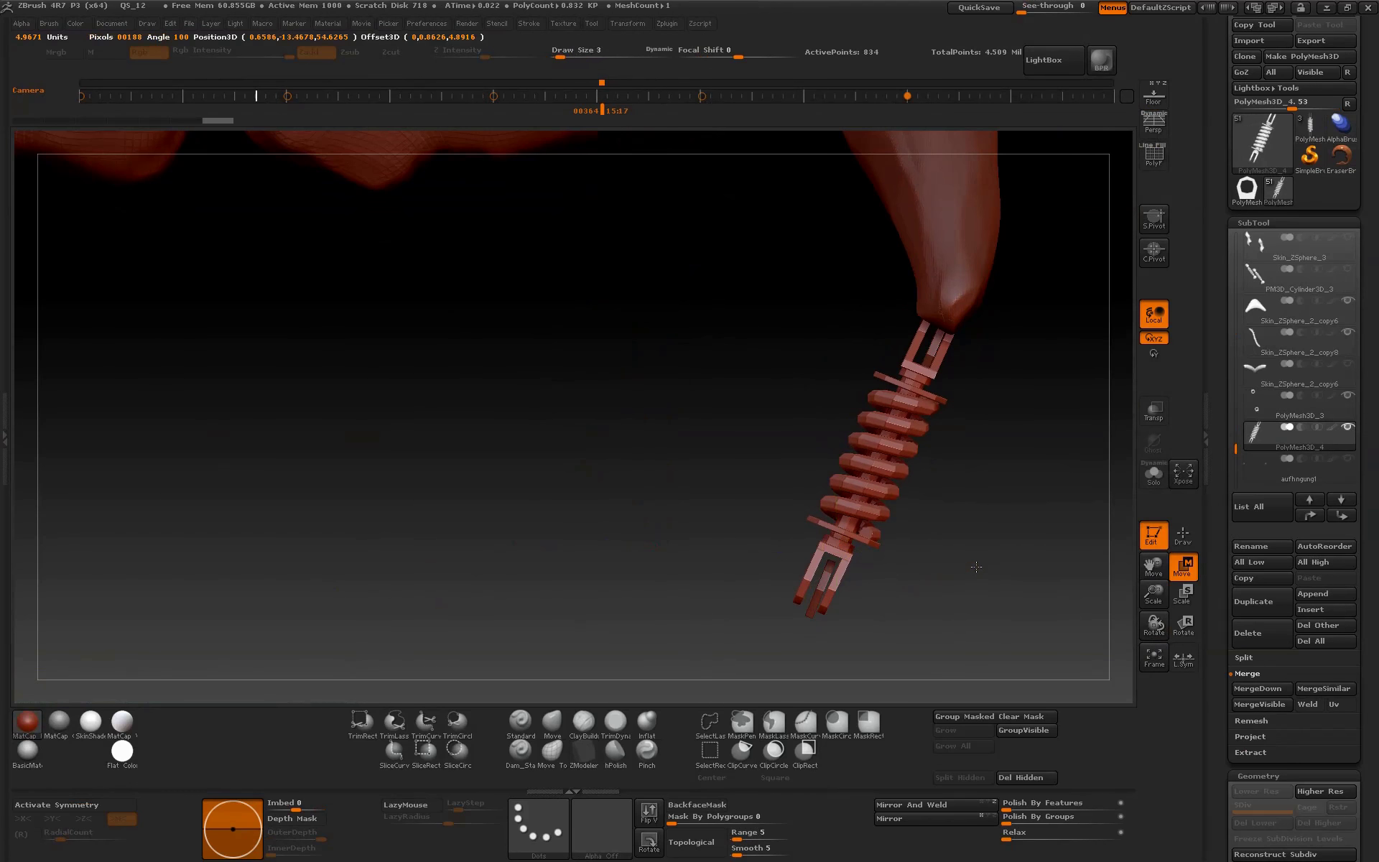
pyautogui.click(1184, 624)
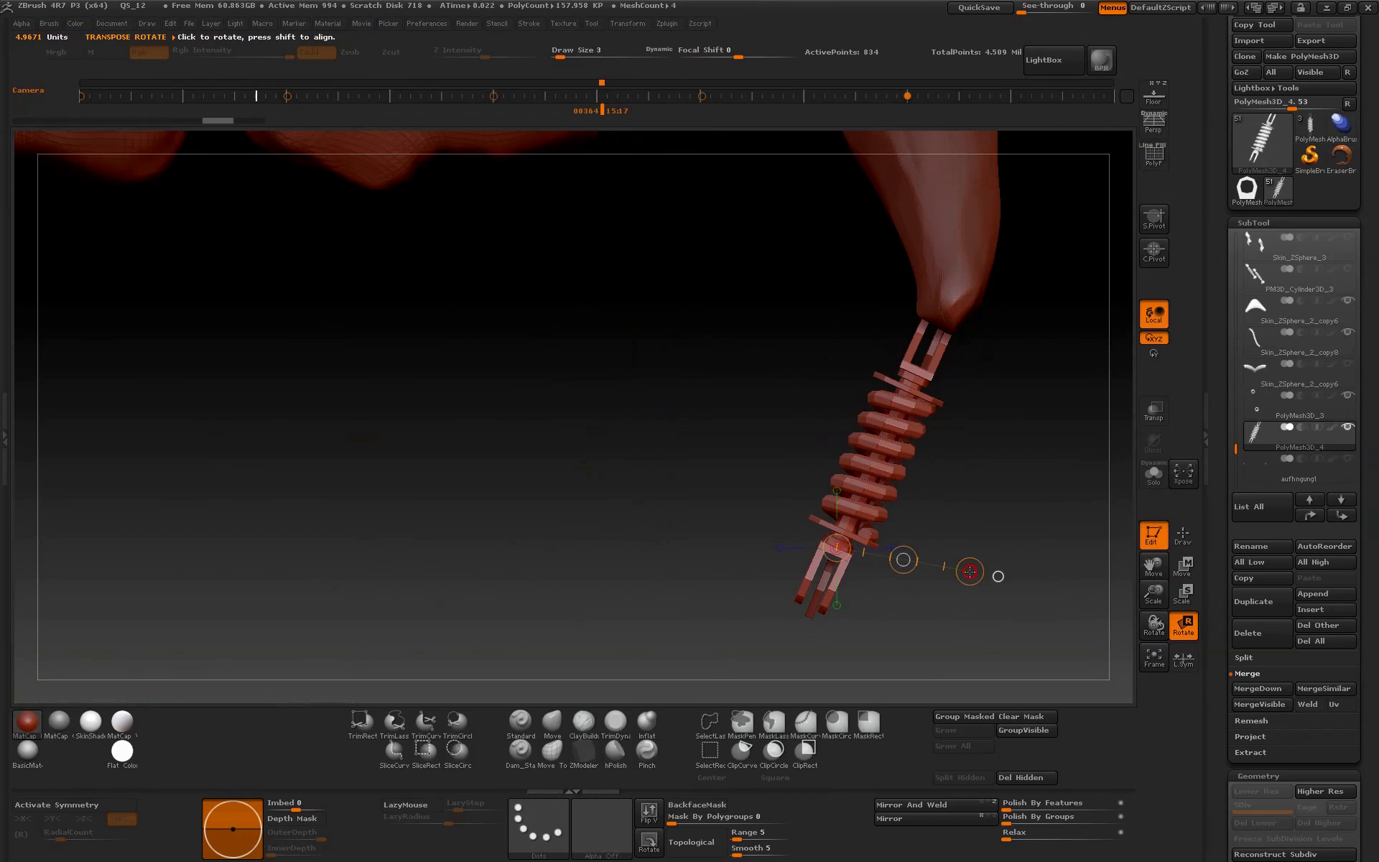
pyautogui.moveTo(970, 571); pyautogui.dragTo(971, 566)
# - Move the spring far right until it sits beside the body column
pyautogui.press('w')
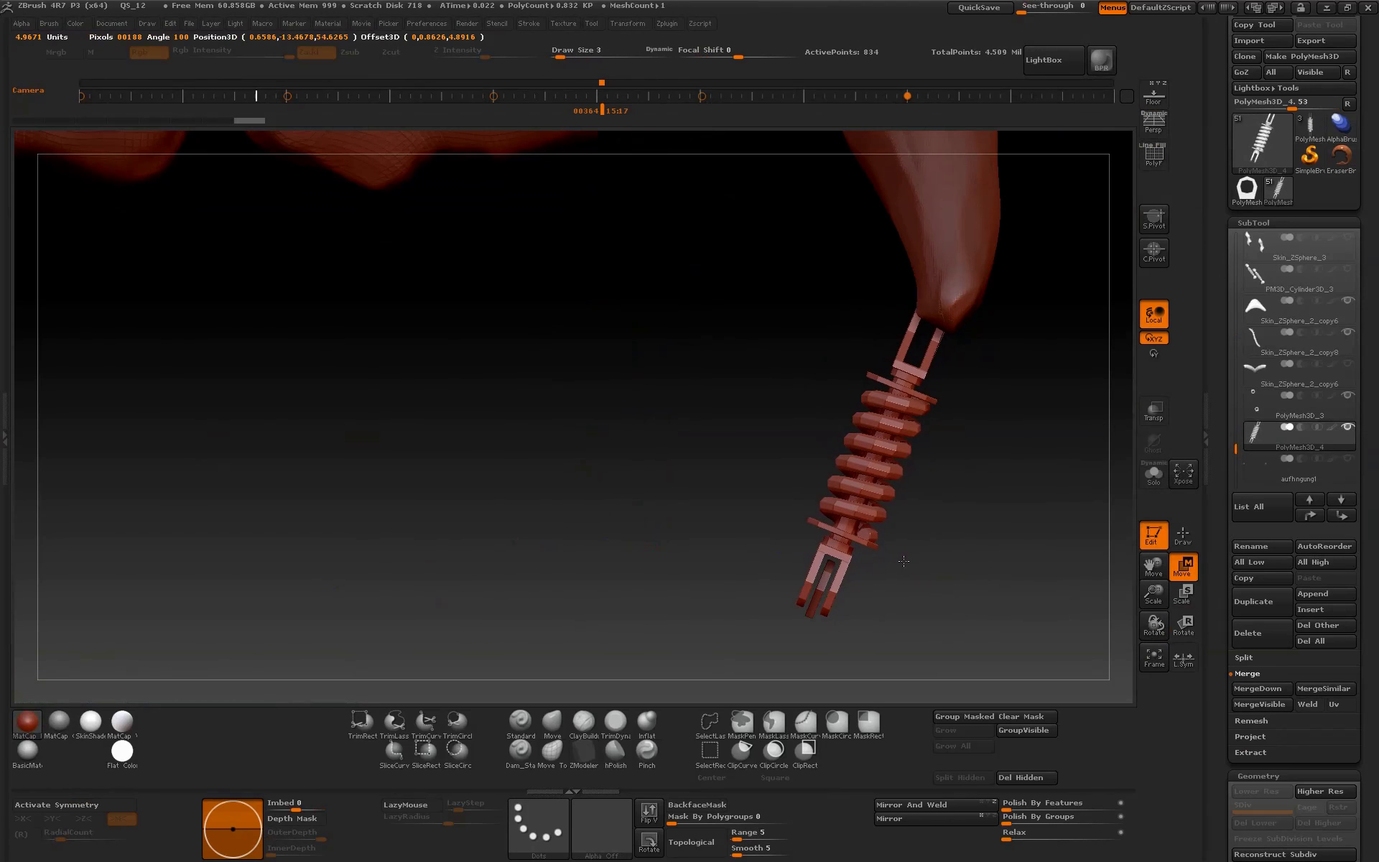
pyautogui.moveTo(903, 561); pyautogui.dragTo(891, 607)
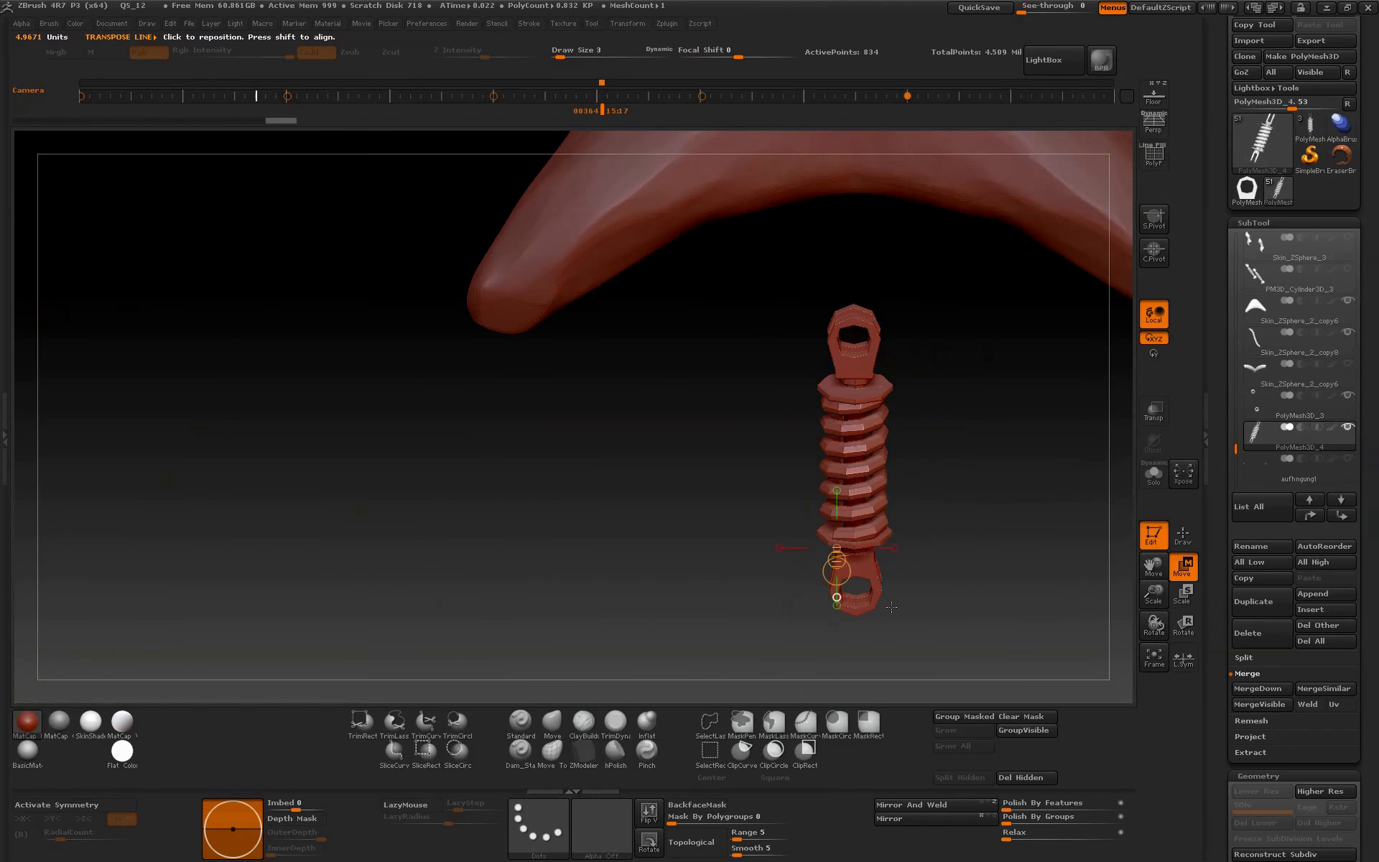
pyautogui.moveTo(1145, 593)
pyautogui.mouseDown()
pyautogui.moveTo(970, 538)
pyautogui.moveTo(1086, 653)
pyautogui.mouseUp()
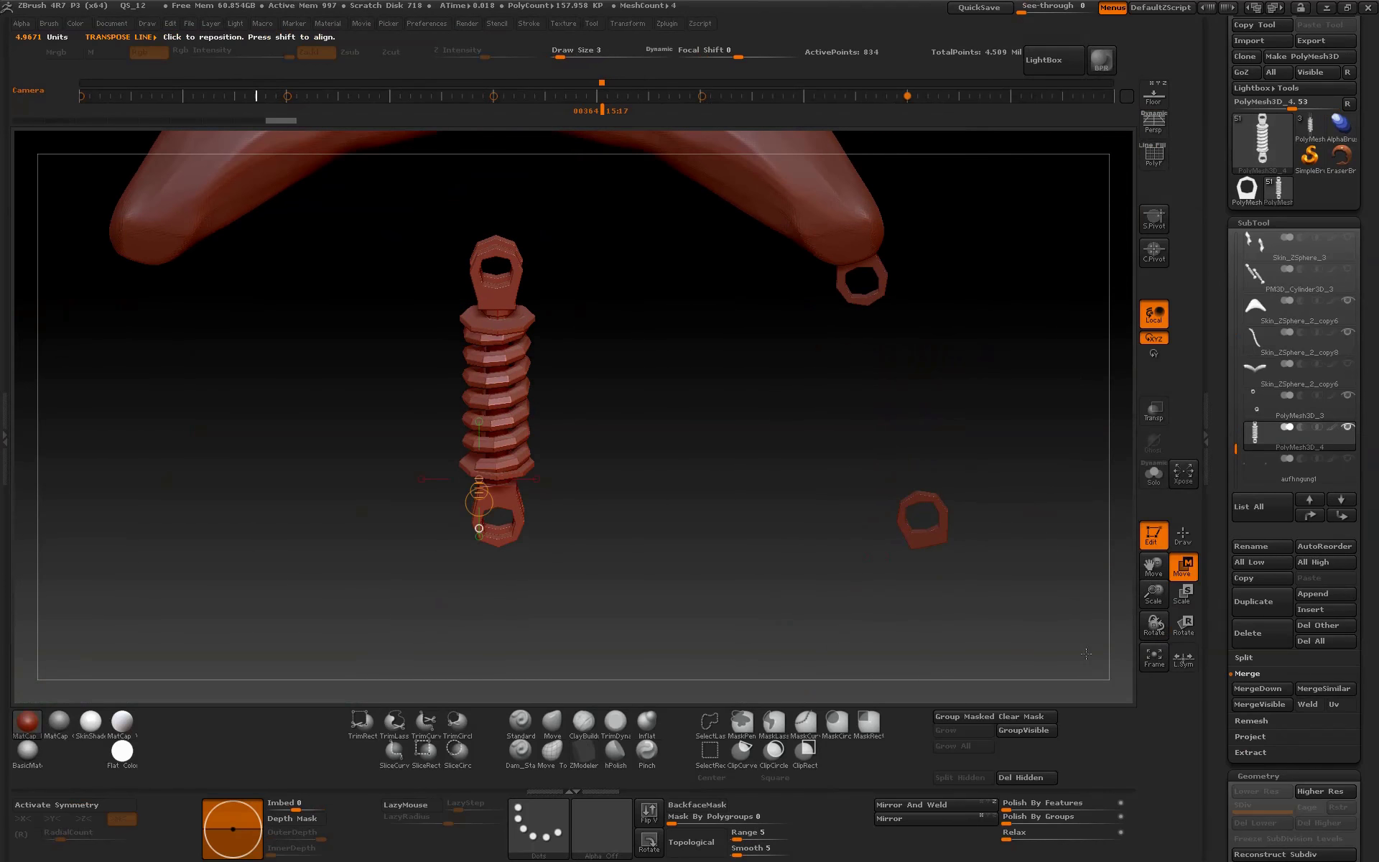
pyautogui.moveTo(479, 478); pyautogui.dragTo(643, 478)
pyautogui.moveTo(546, 478); pyautogui.dragTo(975, 472)
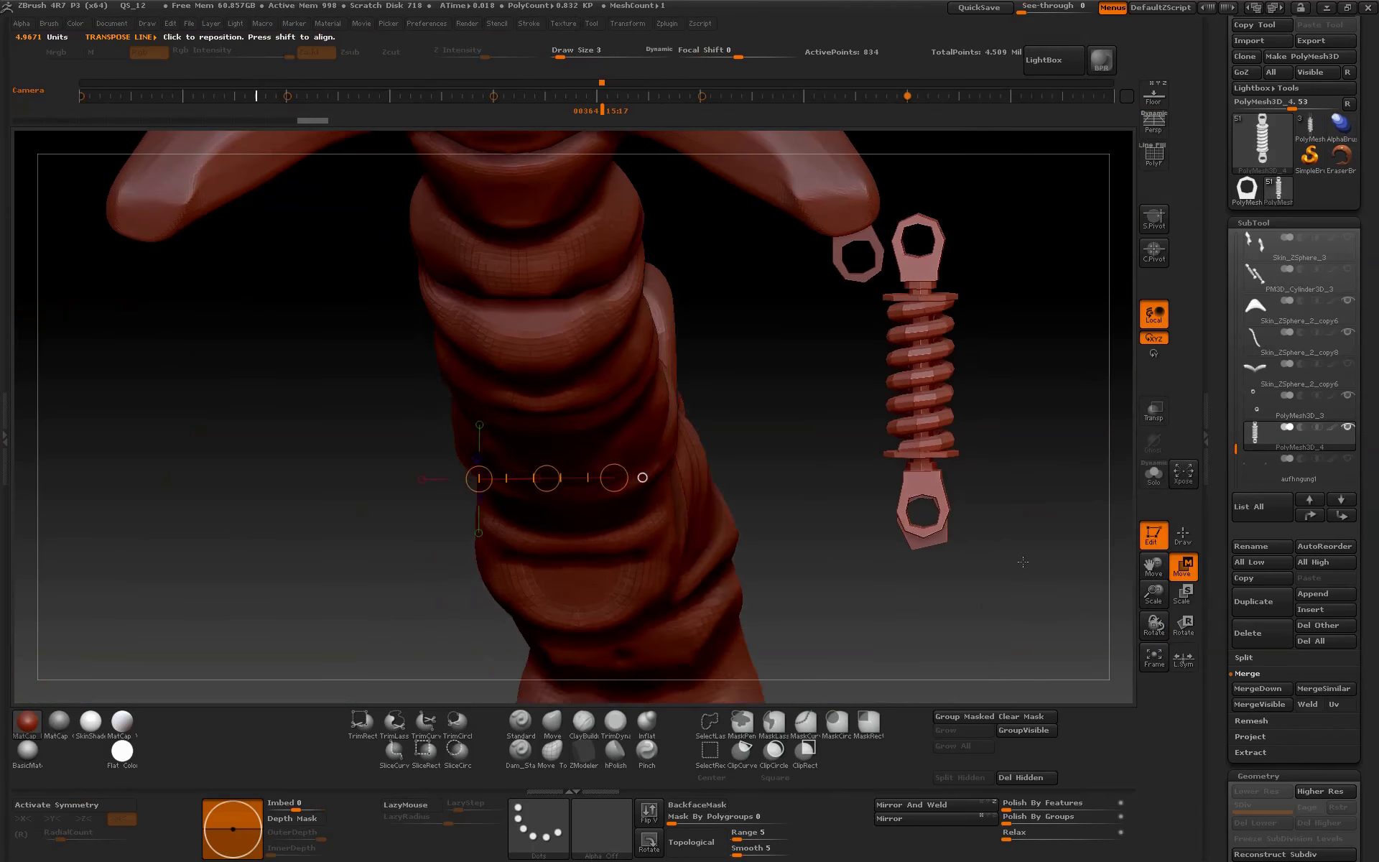
pyautogui.moveTo(985, 483)
pyautogui.mouseDown()
pyautogui.moveTo(1049, 484)
pyautogui.moveTo(988, 488)
pyautogui.moveTo(1020, 522)
pyautogui.moveTo(1040, 496)
pyautogui.mouseUp()
pyautogui.press('r')
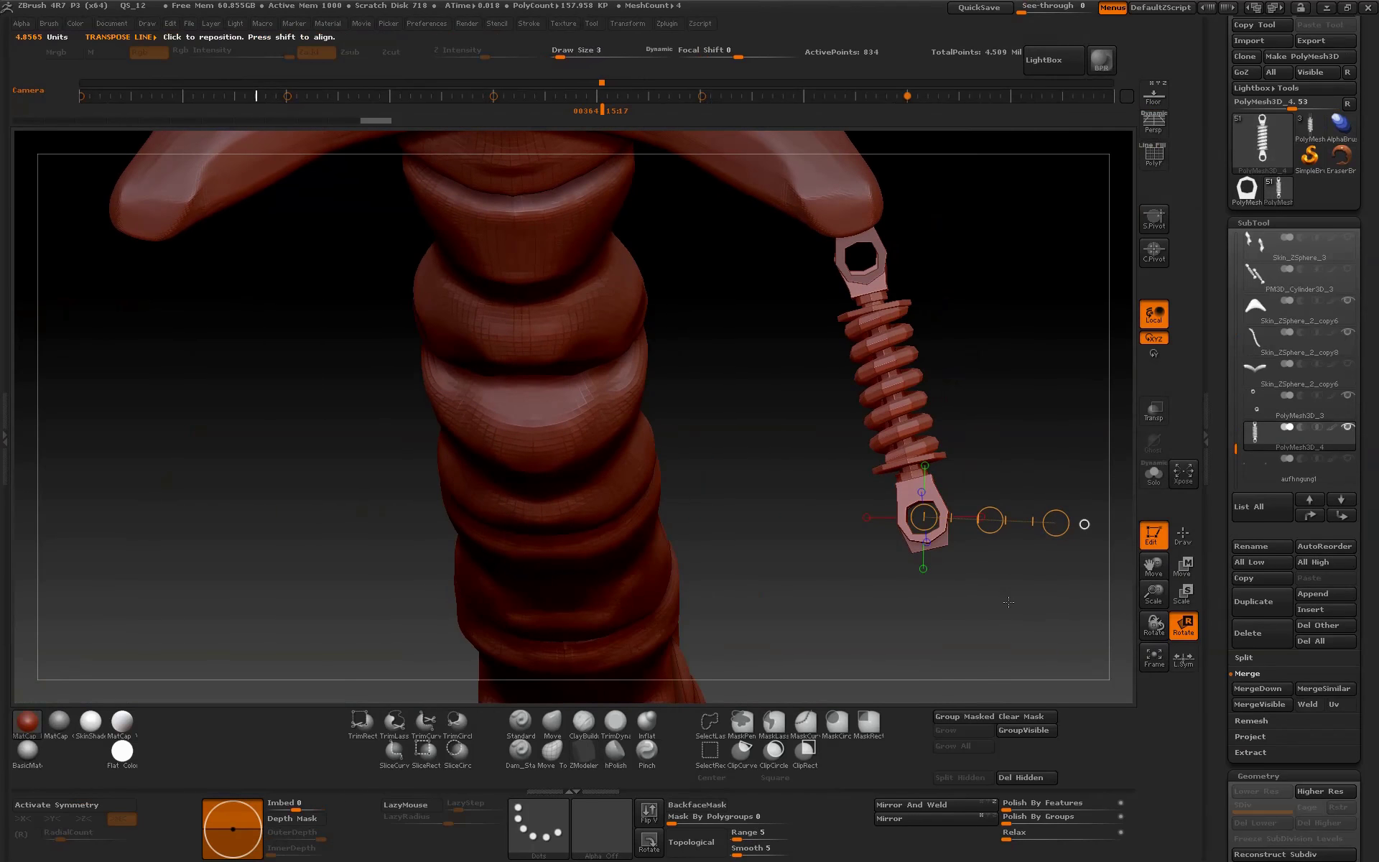
# - Select PolyMesh3D_3 and lay a Transpose rotation line along the spring's length
pyautogui.keyDown('alt'); pyautogui.click(887, 240); pyautogui.keyUp('alt')
pyautogui.moveTo(948, 543); pyautogui.dragTo(873, 230)
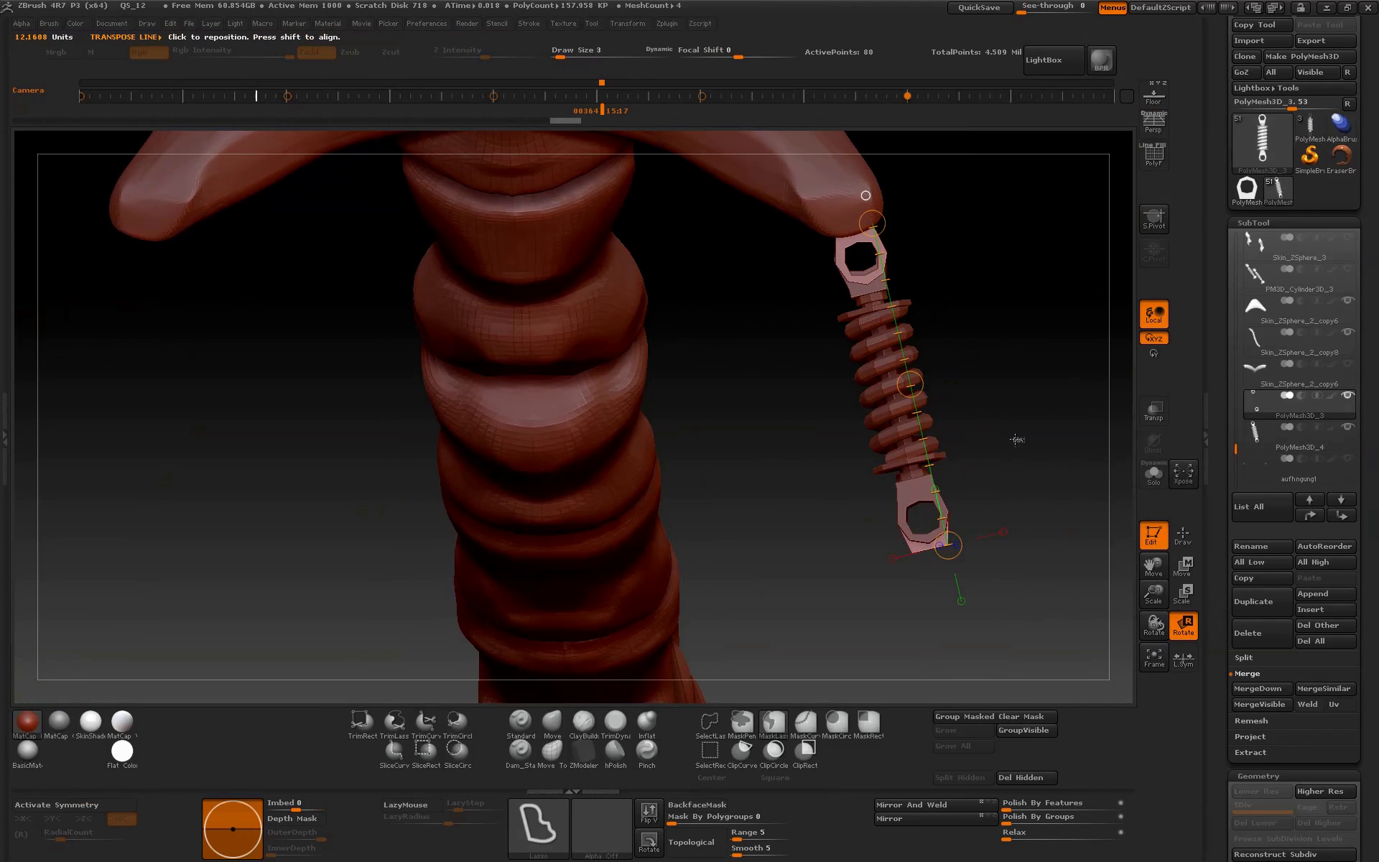
pyautogui.click(912, 379)
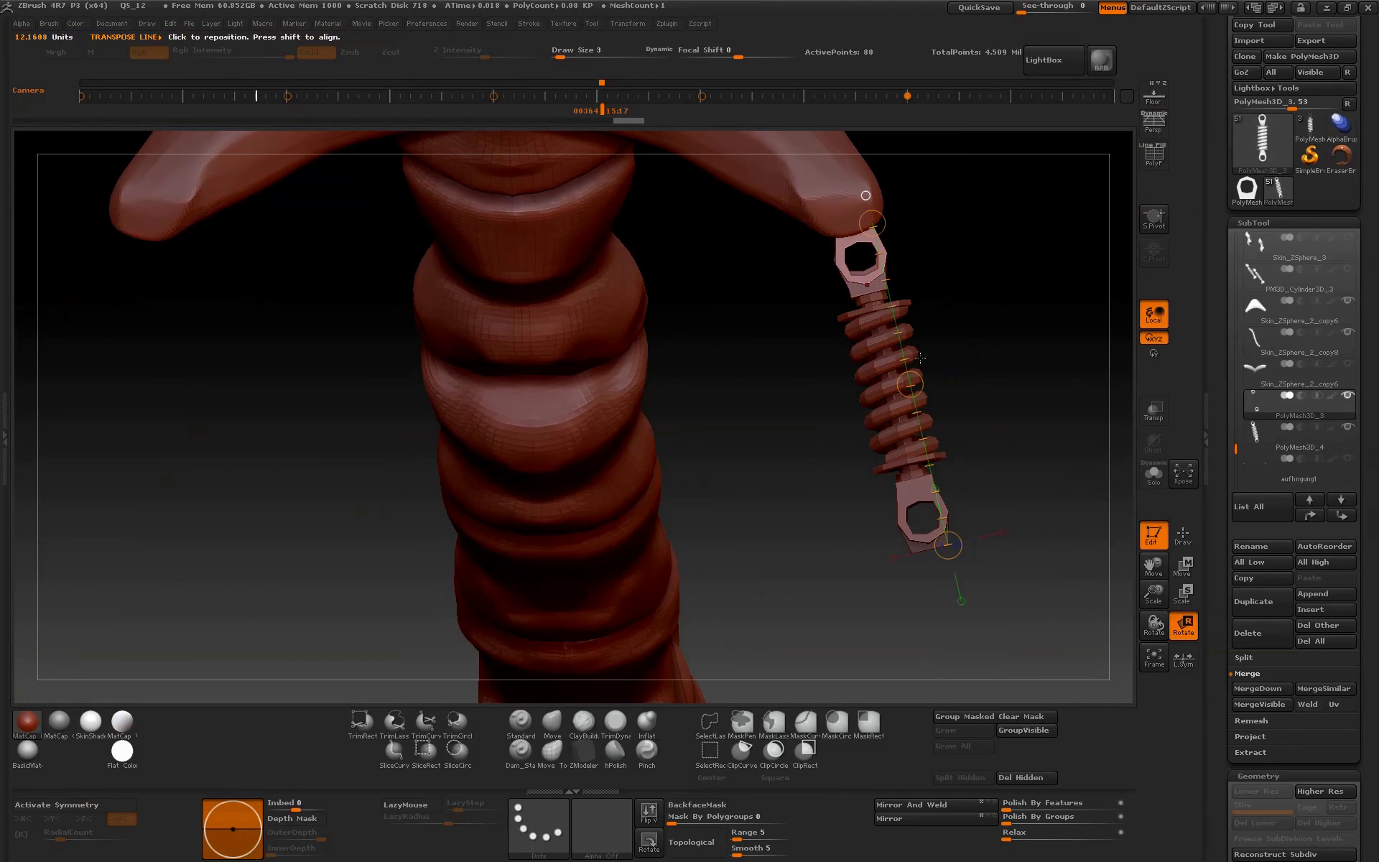
pyautogui.click(1185, 566)
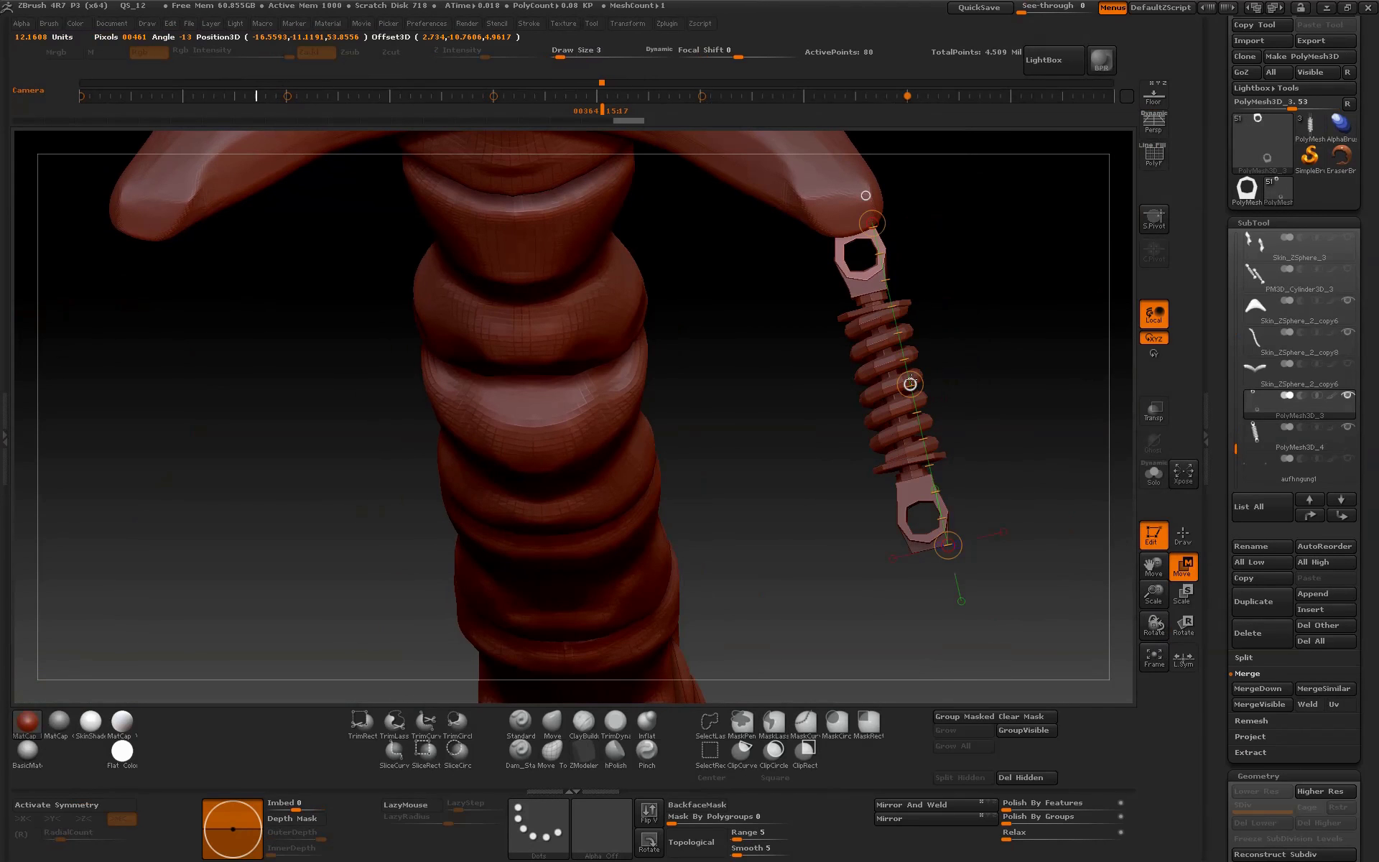
pyautogui.click(1184, 624)
pyautogui.moveTo(871, 225); pyautogui.dragTo(937, 547)
pyautogui.moveTo(1006, 503); pyautogui.dragTo(1072, 392)
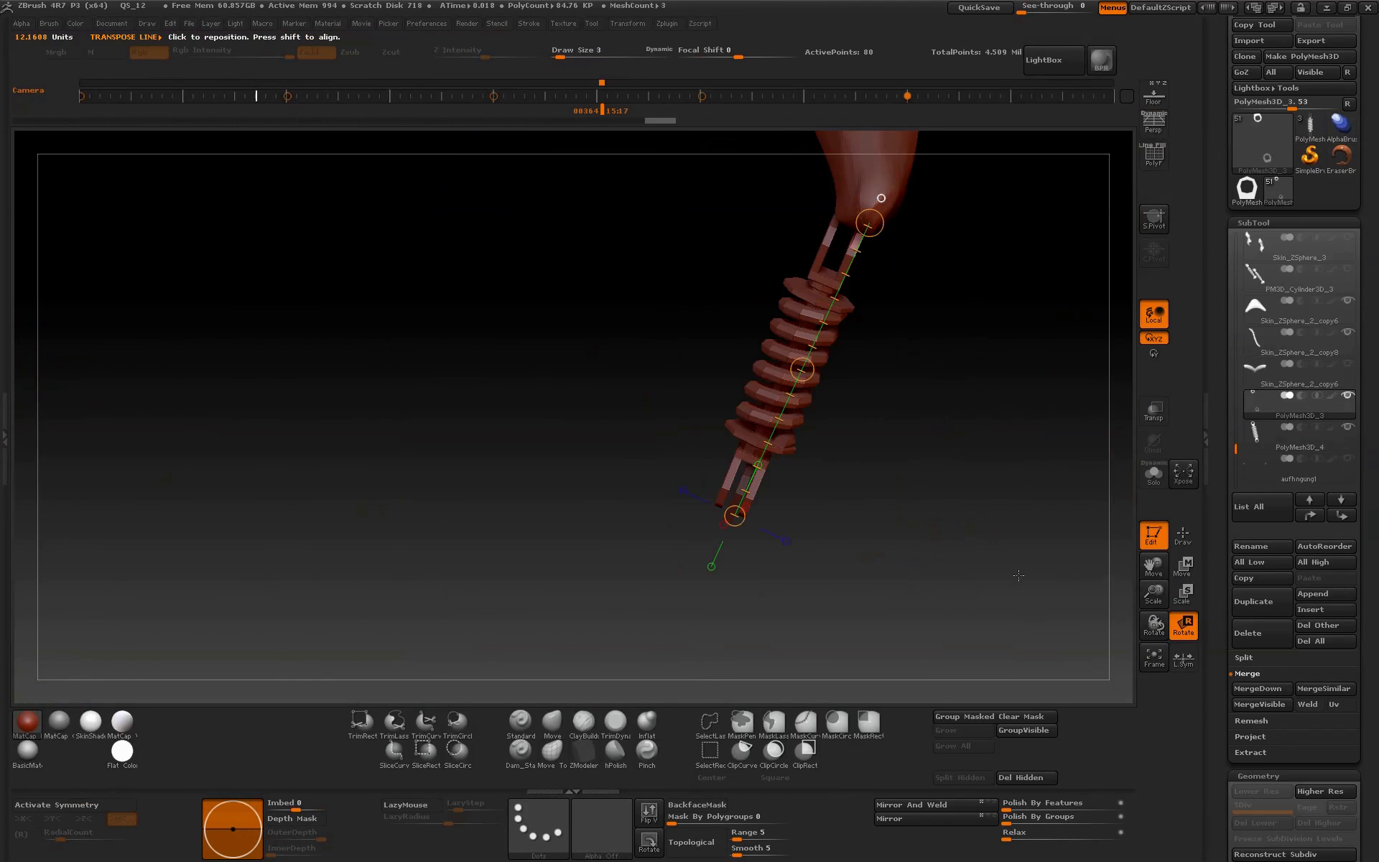
# - With Transp on, rotate and move the upper rods against the limb tip, then turn Transp off
pyautogui.click(1153, 410)
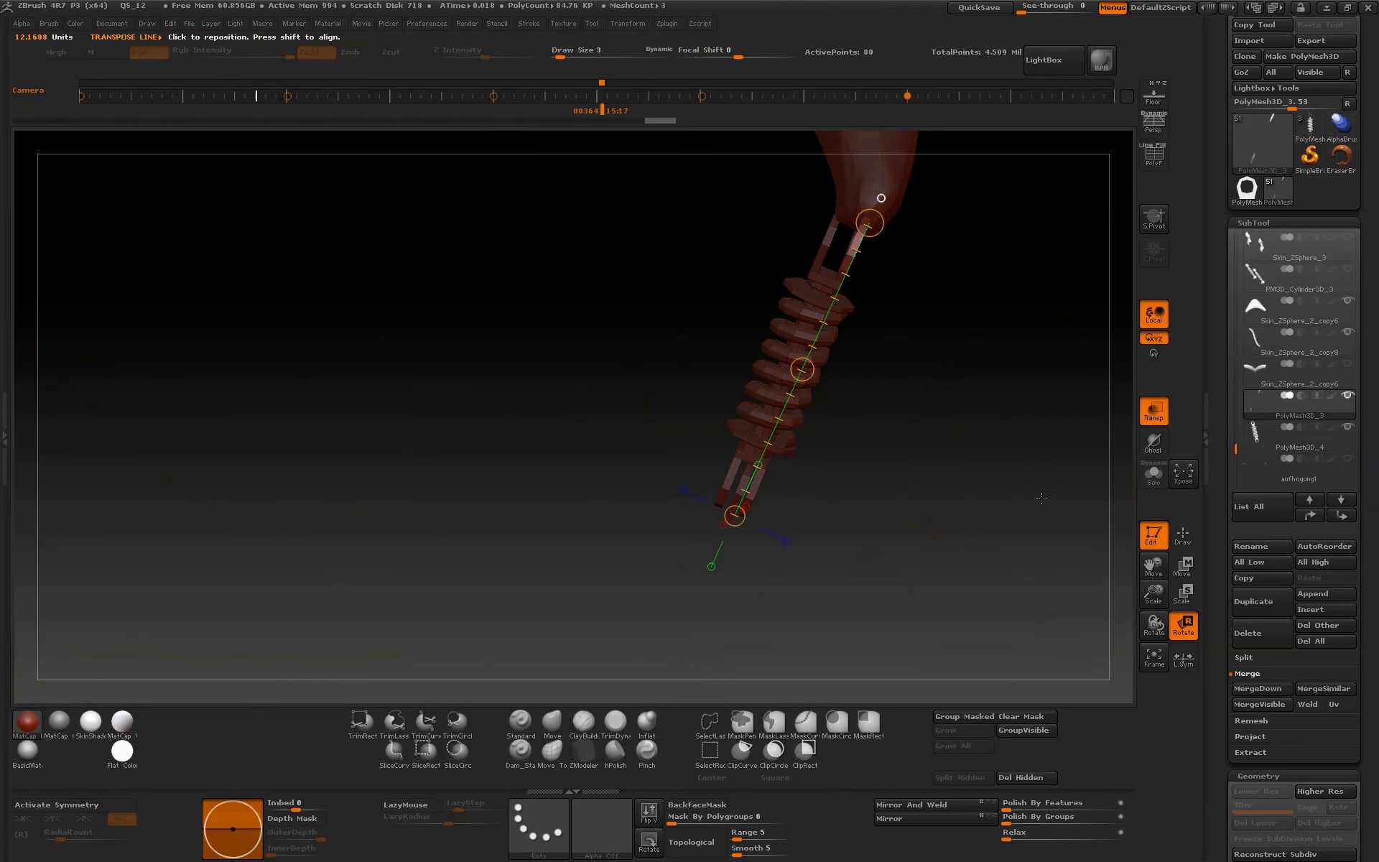
pyautogui.moveTo(1153, 567); pyautogui.dragTo(1143, 624)
pyautogui.moveTo(763, 345)
pyautogui.mouseDown()
pyautogui.moveTo(854, 385)
pyautogui.moveTo(819, 368)
pyautogui.mouseUp()
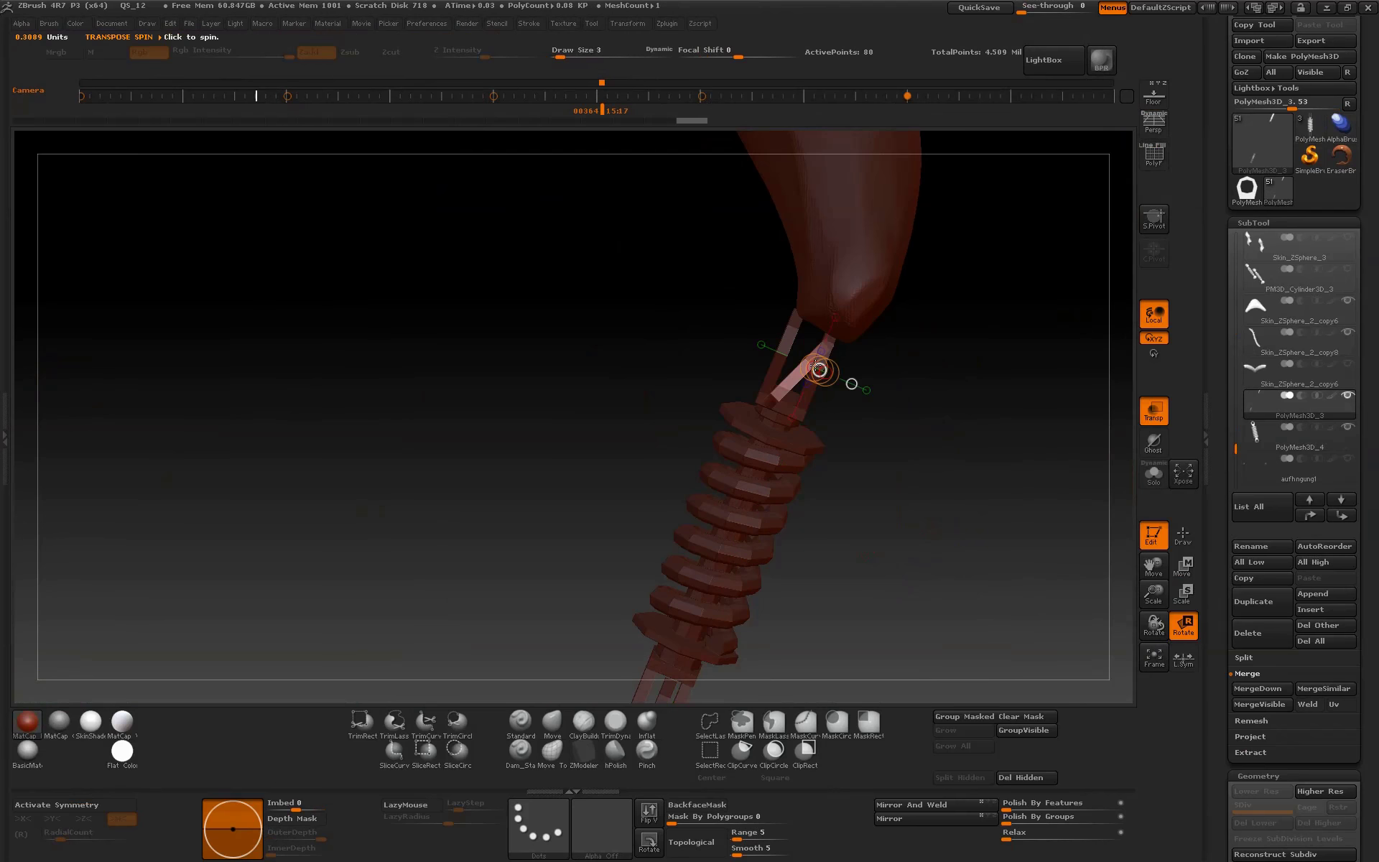
pyautogui.press('w')
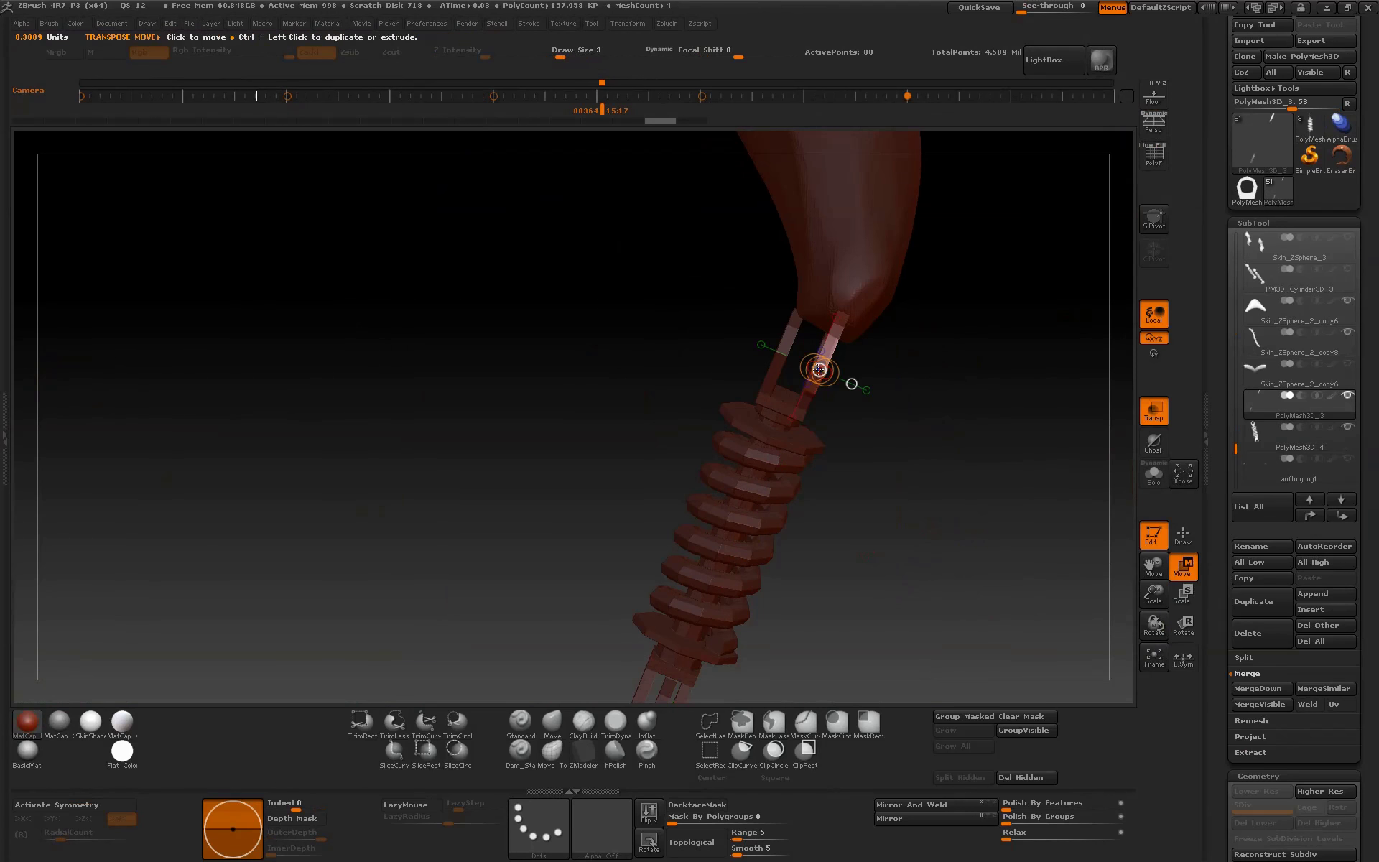
pyautogui.moveTo(821, 369); pyautogui.dragTo(803, 364)
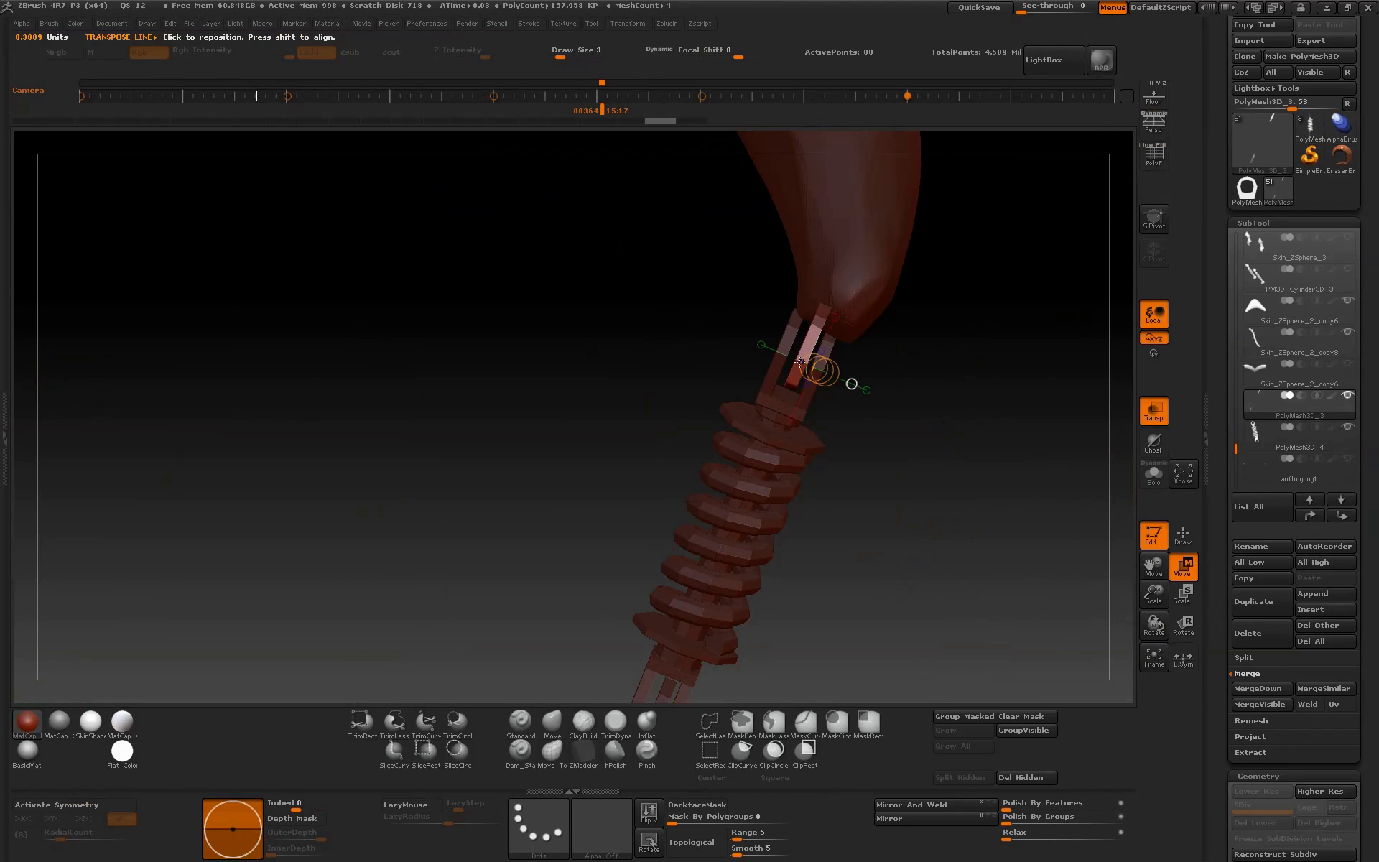
pyautogui.moveTo(1153, 593)
pyautogui.mouseDown()
pyautogui.moveTo(1130, 466)
pyautogui.moveTo(870, 583)
pyautogui.mouseUp()
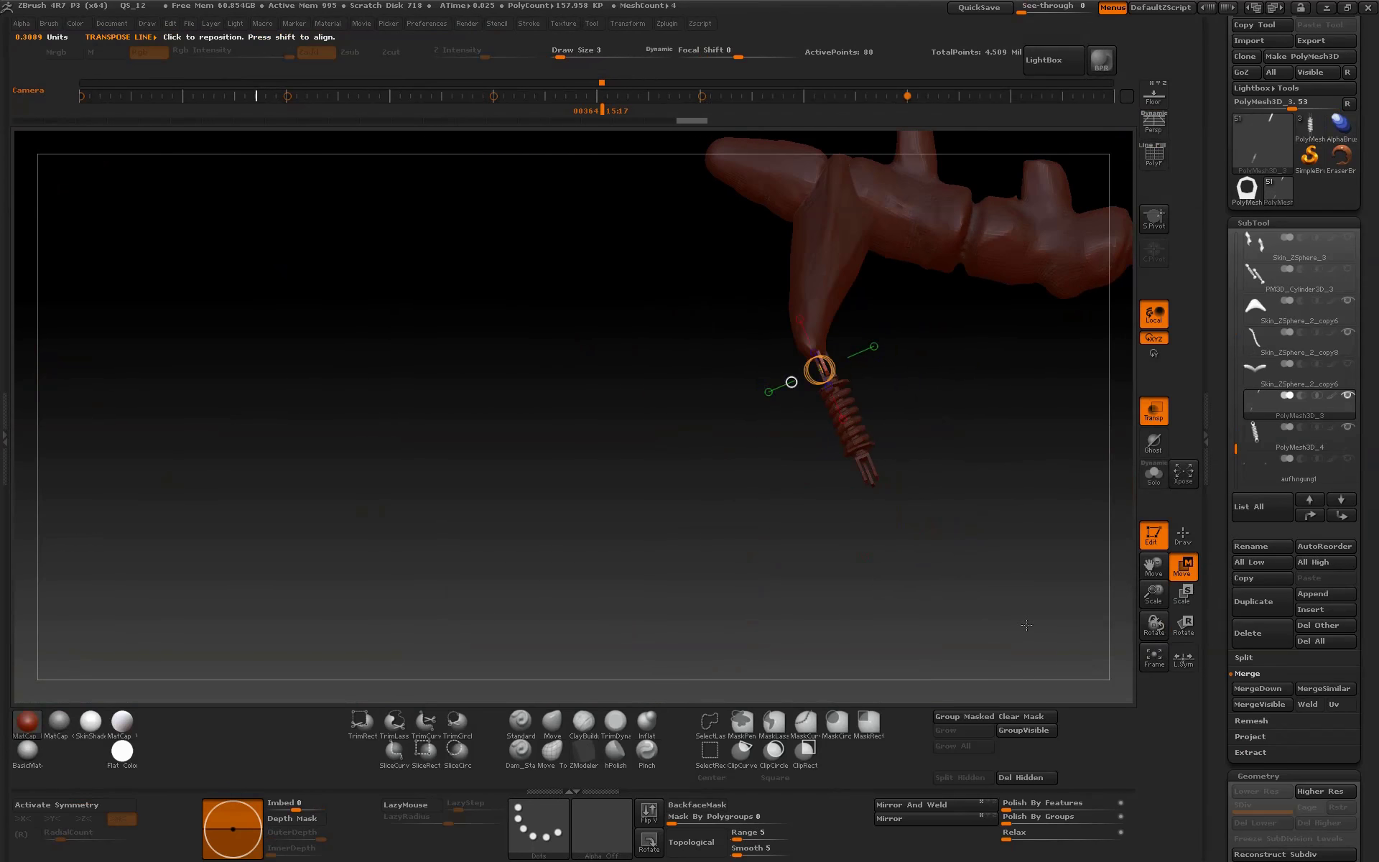
pyautogui.moveTo(1154, 594); pyautogui.dragTo(1011, 525)
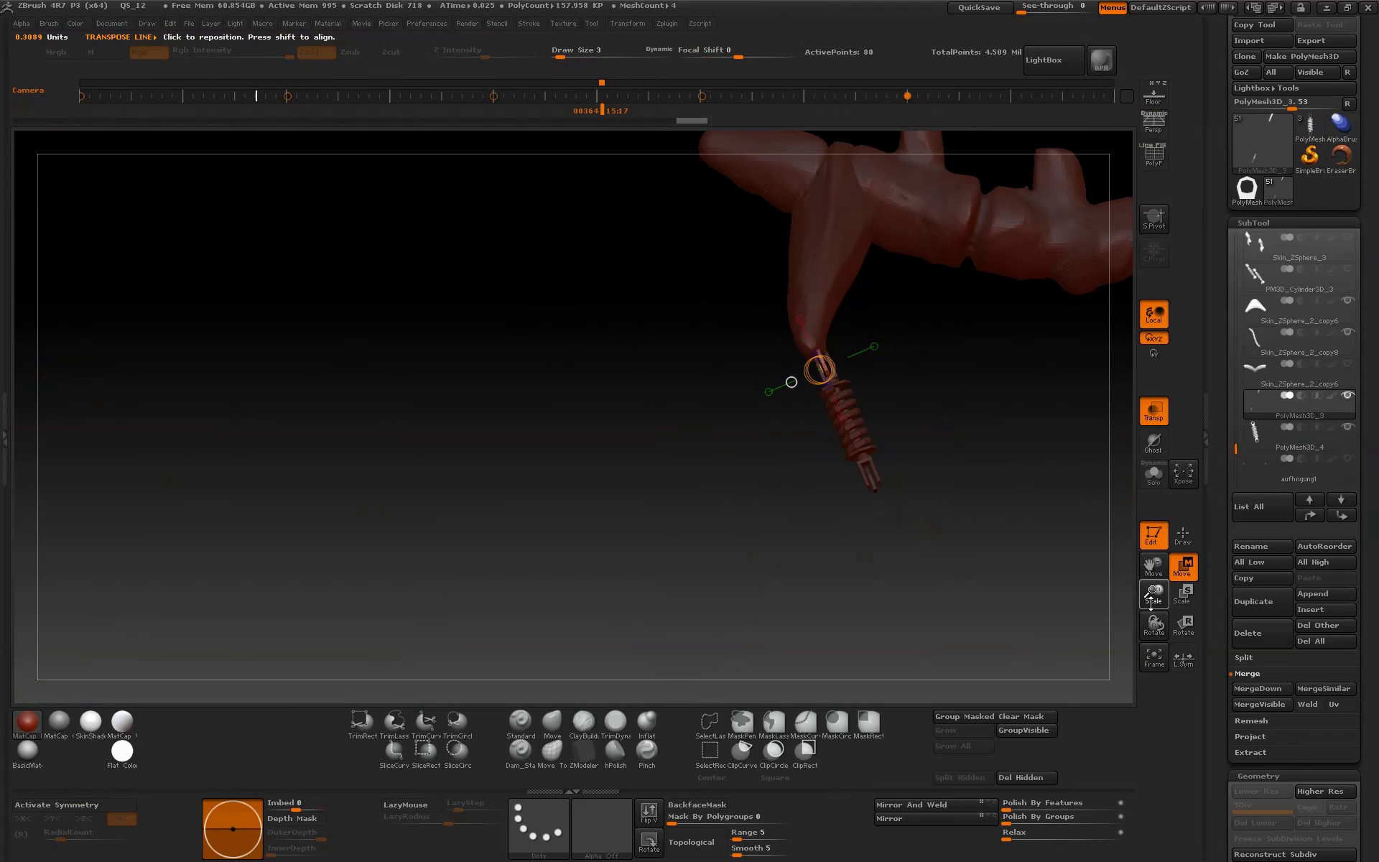
pyautogui.click(1163, 412)
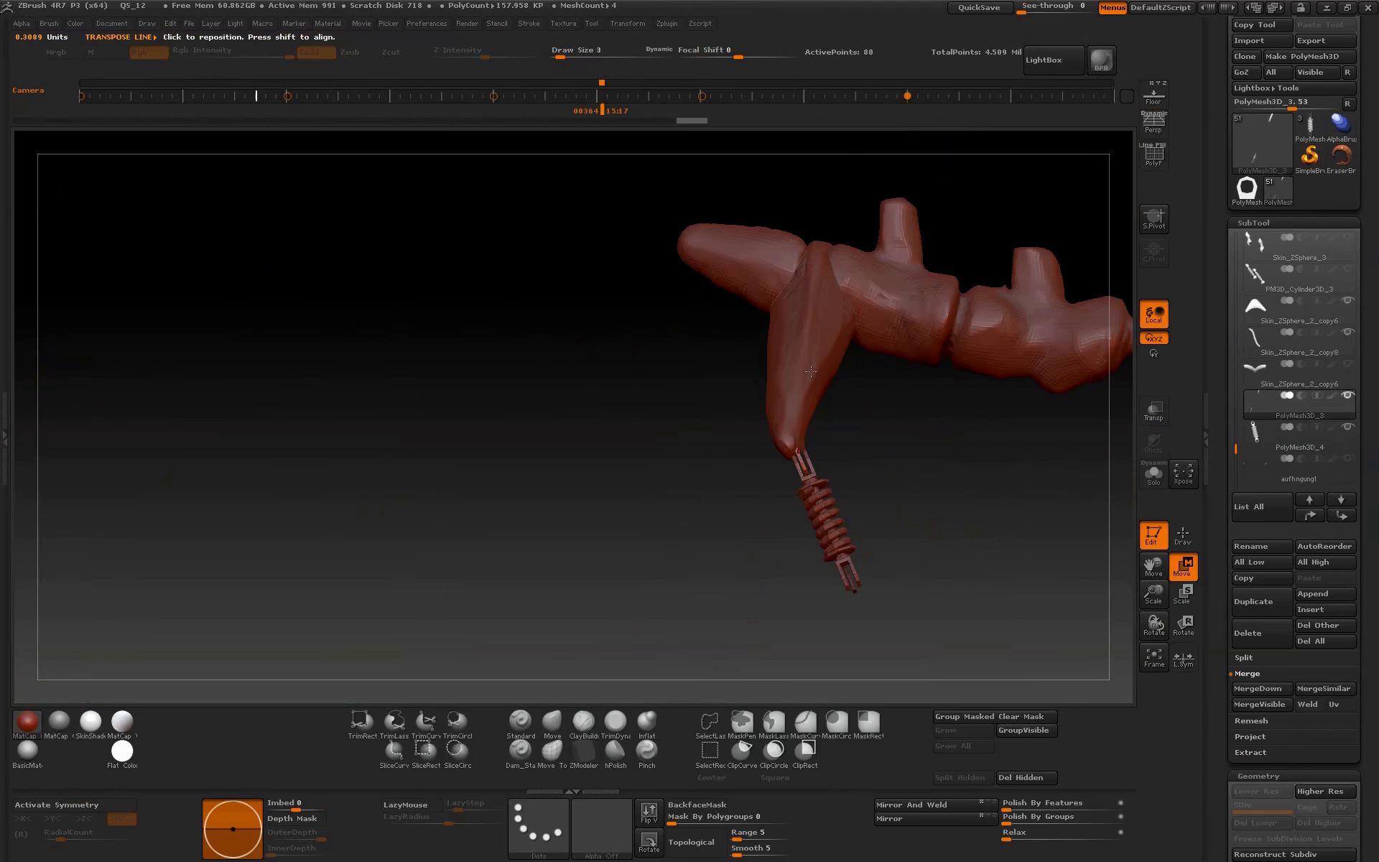
# - Select the wing-like cap and use the Move brush to nudge its tip and lower part into place
pyautogui.click(1190, 538)
pyautogui.keyDown('alt'); pyautogui.click(810, 362); pyautogui.keyUp('alt')
pyautogui.click(561, 726)
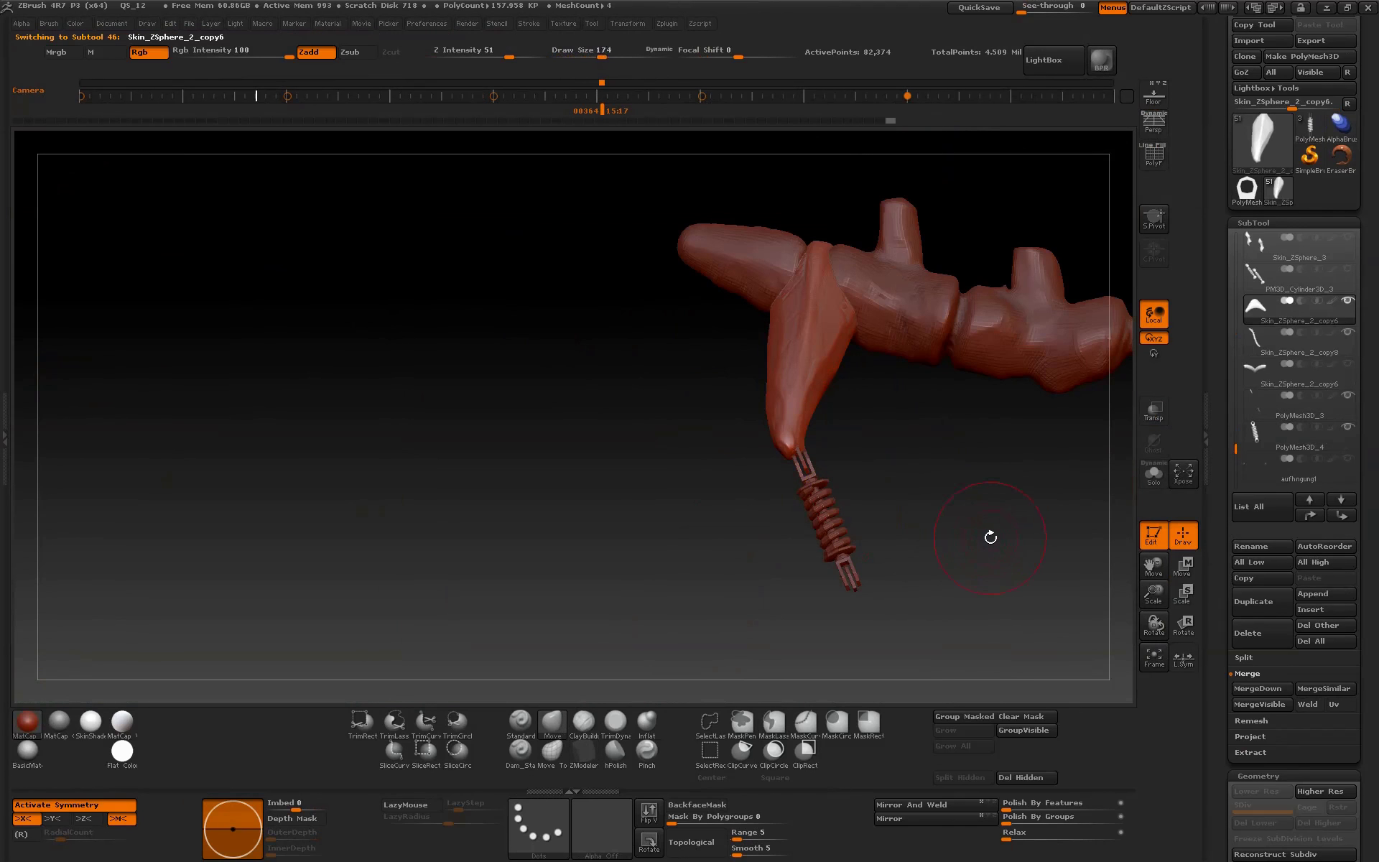
pyautogui.moveTo(788, 427)
pyautogui.mouseDown()
pyautogui.moveTo(772, 373)
pyautogui.moveTo(812, 369)
pyautogui.moveTo(806, 316)
pyautogui.mouseUp()
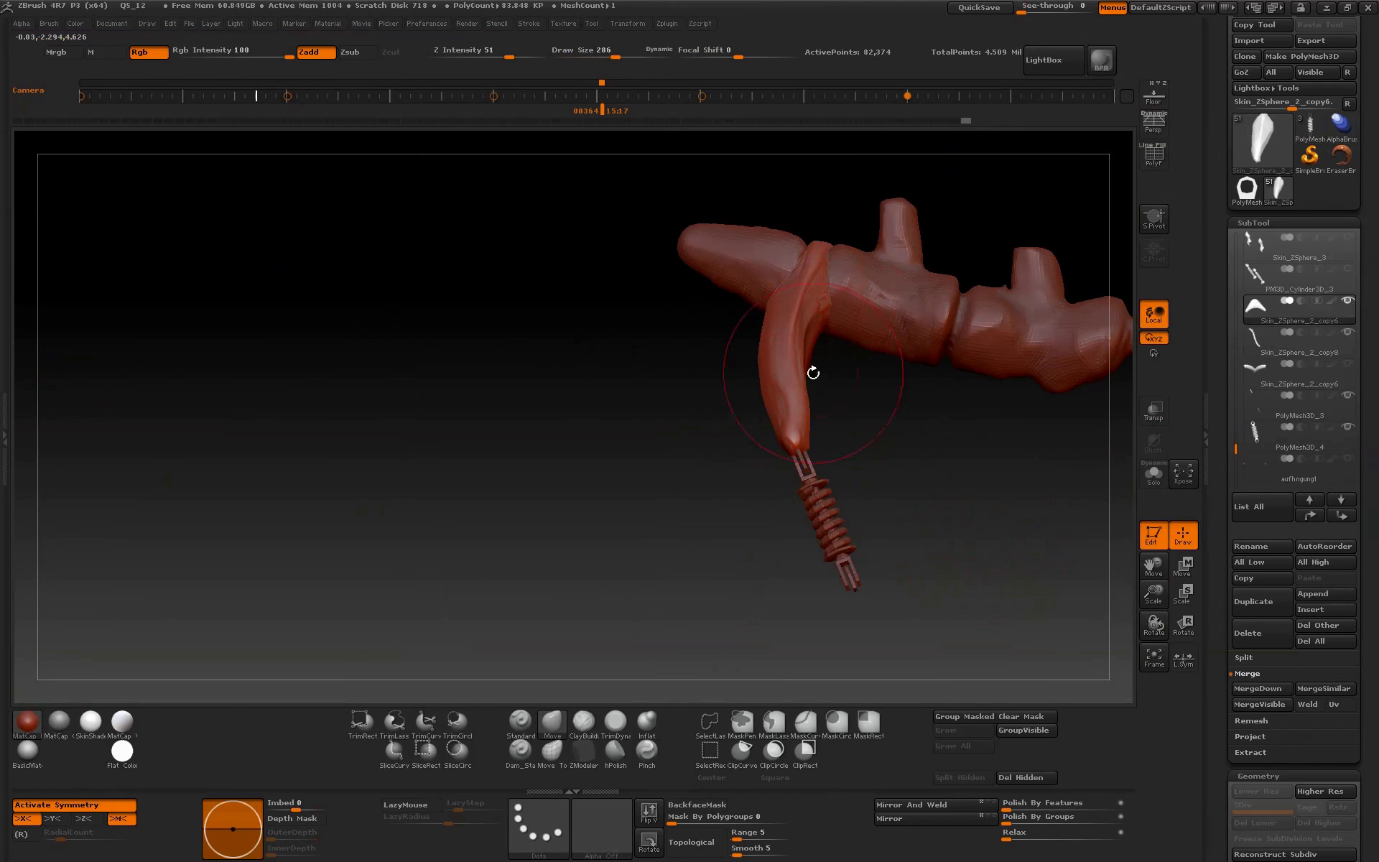
pyautogui.moveTo(813, 372); pyautogui.dragTo(790, 380)
pyautogui.moveTo(915, 467)
pyautogui.mouseDown()
pyautogui.moveTo(877, 456)
pyautogui.moveTo(905, 438)
pyautogui.mouseUp()
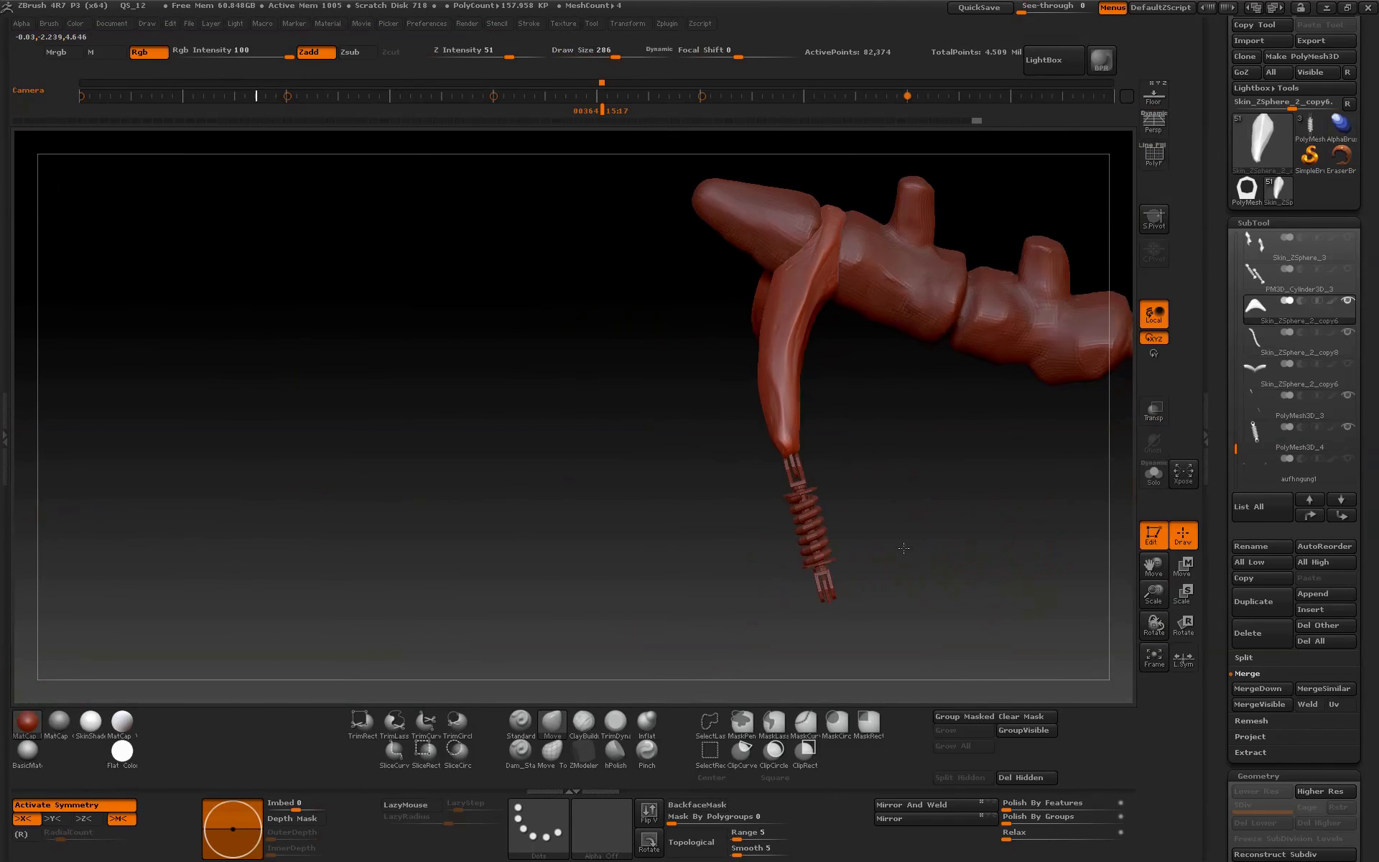
pyautogui.moveTo(1153, 595); pyautogui.dragTo(1146, 593)
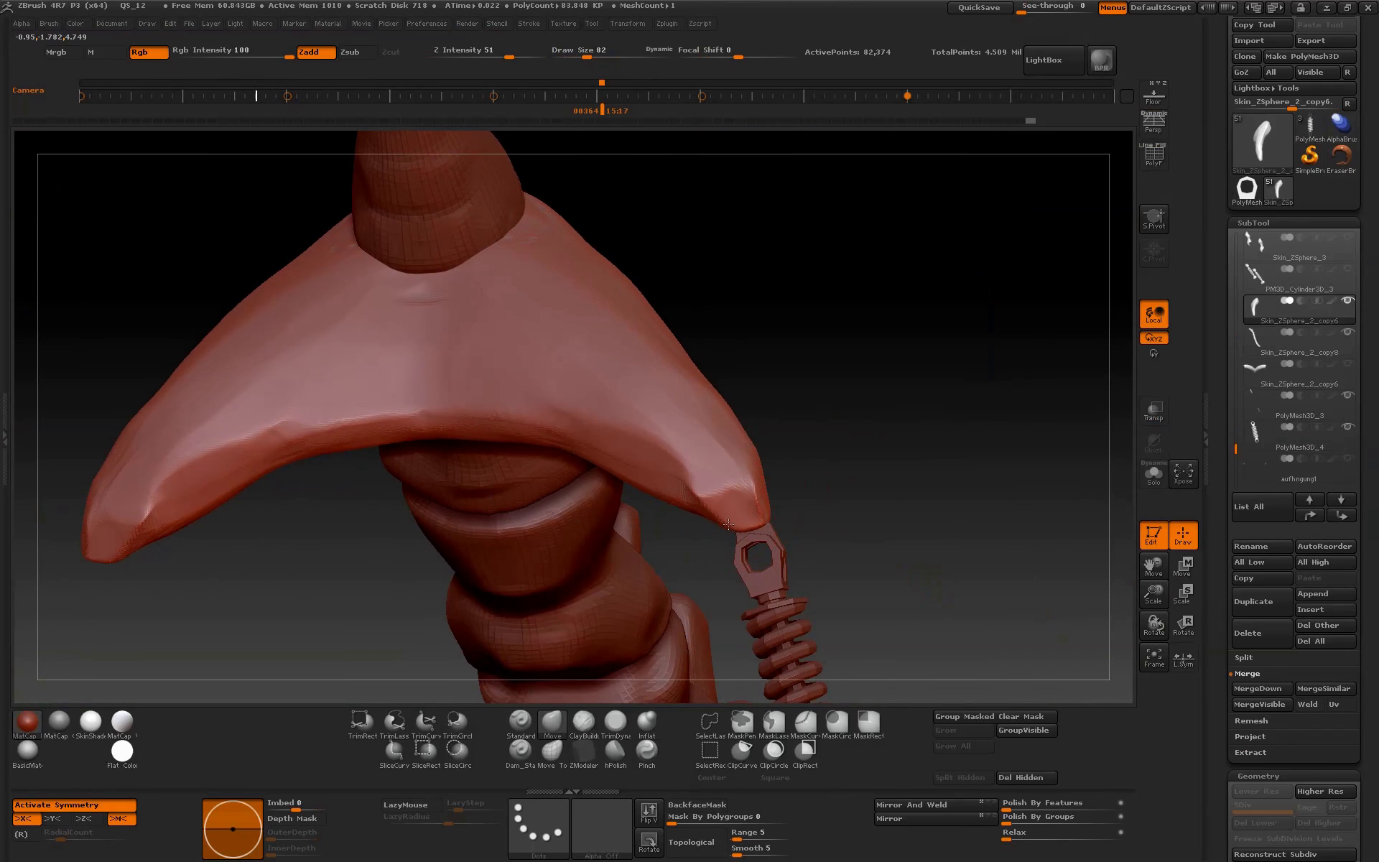
# - Smooth the crease at the cap's tips and pull its central spike further down
pyautogui.moveTo(655, 487)
pyautogui.keyDown('shift'); pyautogui.mouseDown()
pyautogui.moveTo(667, 454)
pyautogui.moveTo(431, 421)
pyautogui.moveTo(425, 460)
pyautogui.mouseUp(); pyautogui.keyUp('shift')
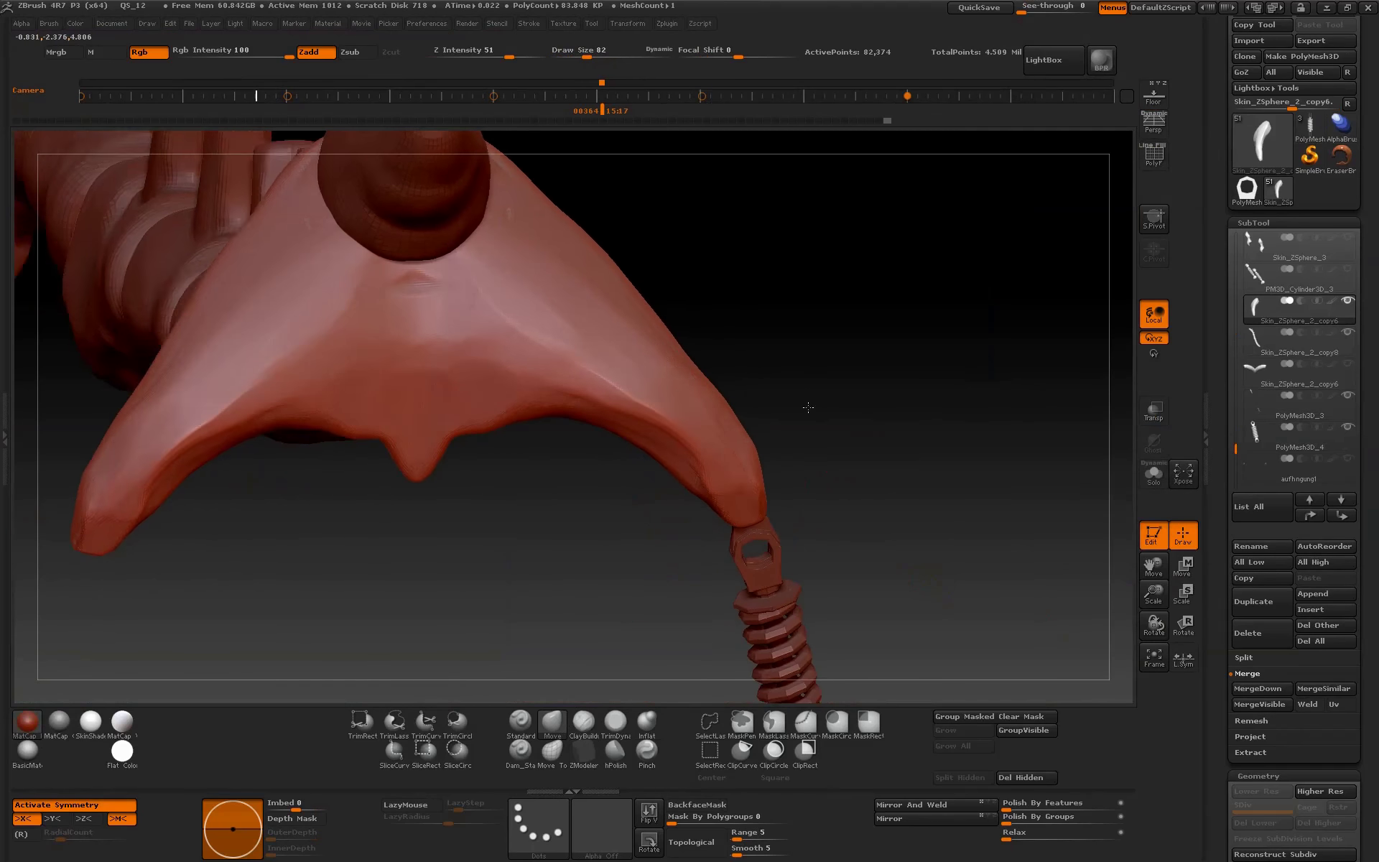
pyautogui.moveTo(805, 398); pyautogui.dragTo(783, 385)
pyautogui.moveTo(420, 446); pyautogui.dragTo(424, 470)
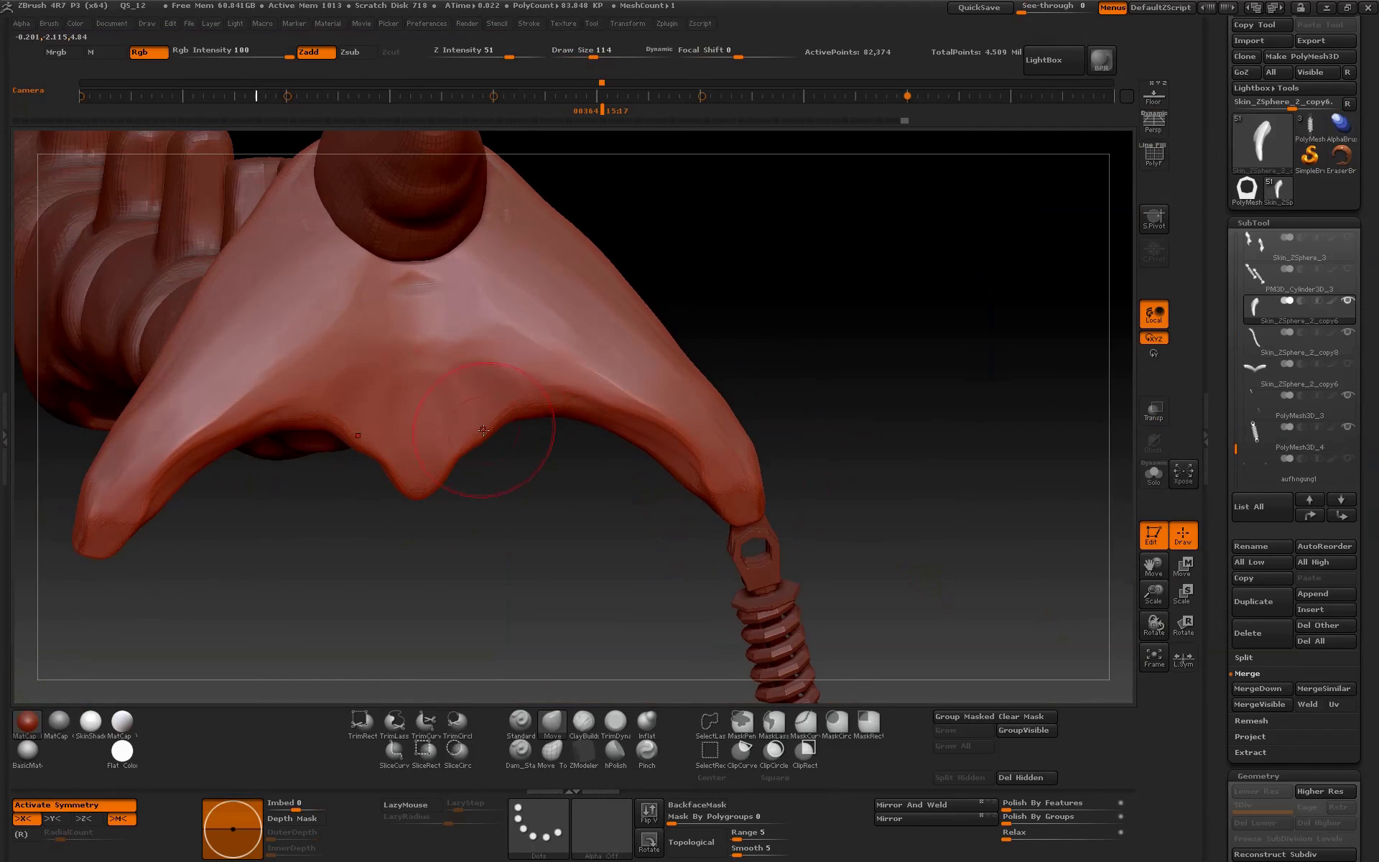
pyautogui.moveTo(898, 431)
pyautogui.mouseDown()
pyautogui.moveTo(930, 440)
pyautogui.moveTo(936, 406)
pyautogui.mouseUp()
# - Flatten the cap's underside with the TrimDynamic brush, then select the spring's end ring
pyautogui.press('b')
pyautogui.press('t')
pyautogui.press('d')
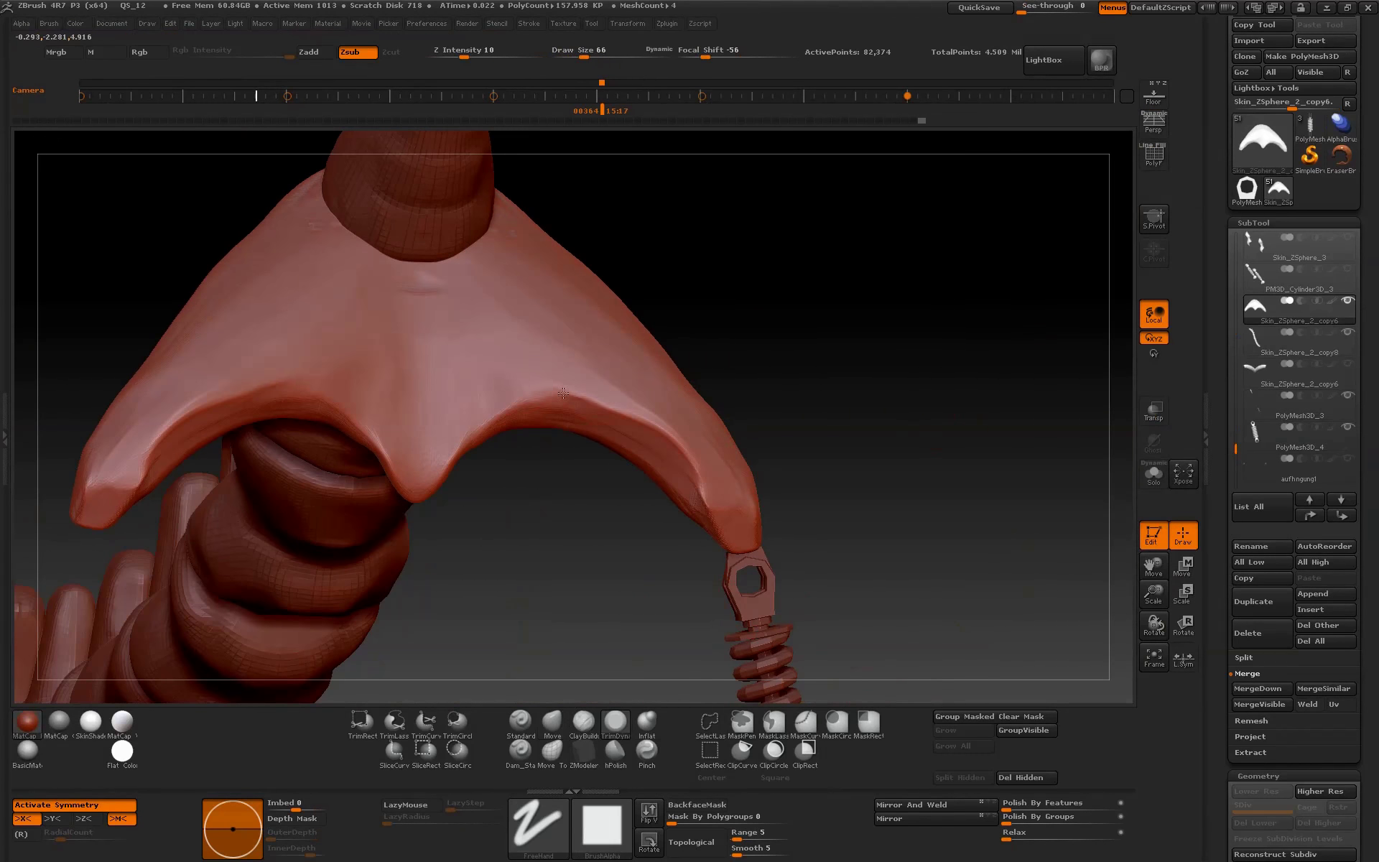
pyautogui.moveTo(615, 406); pyautogui.dragTo(710, 515)
pyautogui.moveTo(617, 399); pyautogui.dragTo(688, 446)
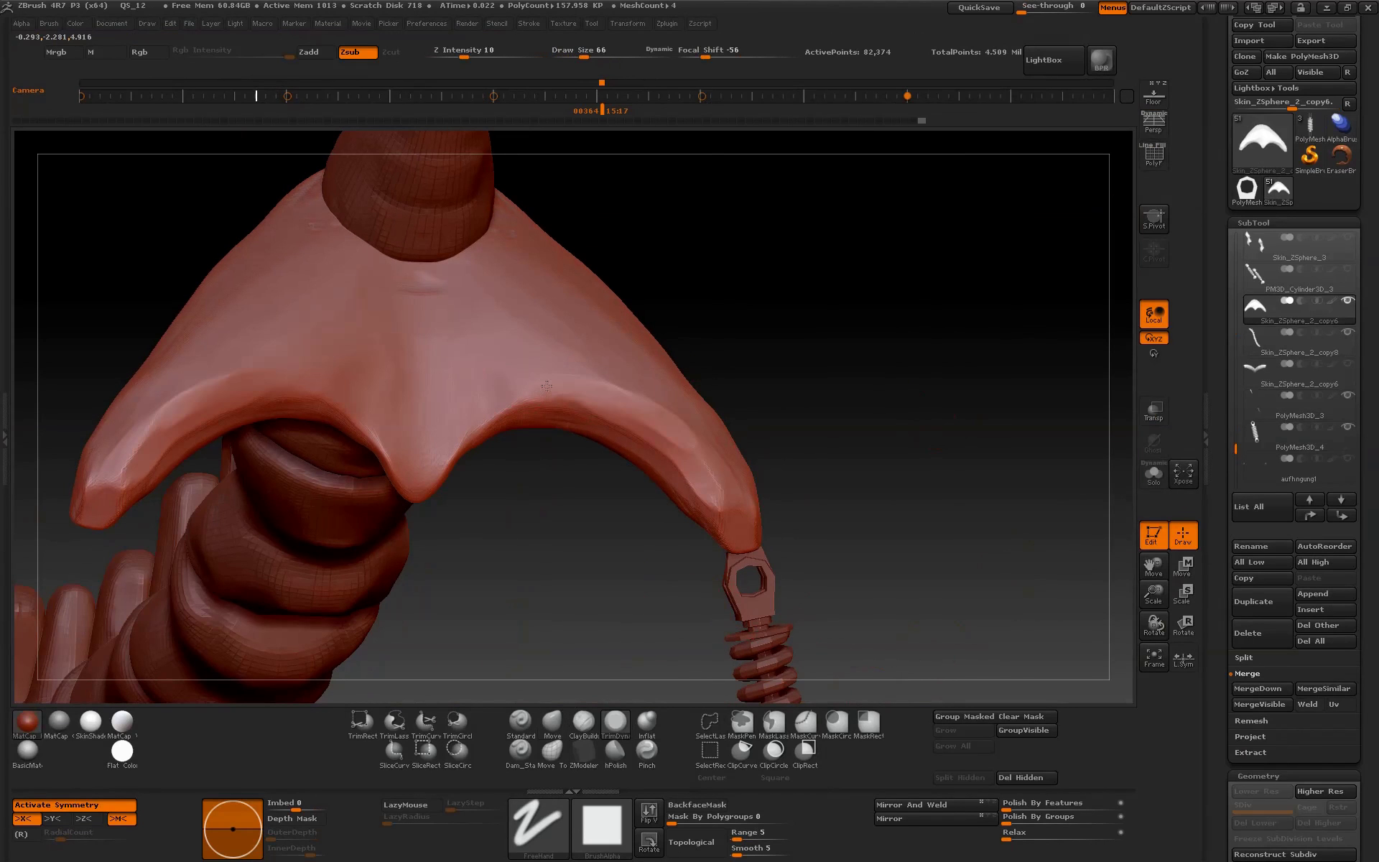
pyautogui.moveTo(224, 357)
pyautogui.mouseDown()
pyautogui.moveTo(953, 501)
pyautogui.moveTo(886, 581)
pyautogui.moveTo(920, 558)
pyautogui.mouseUp()
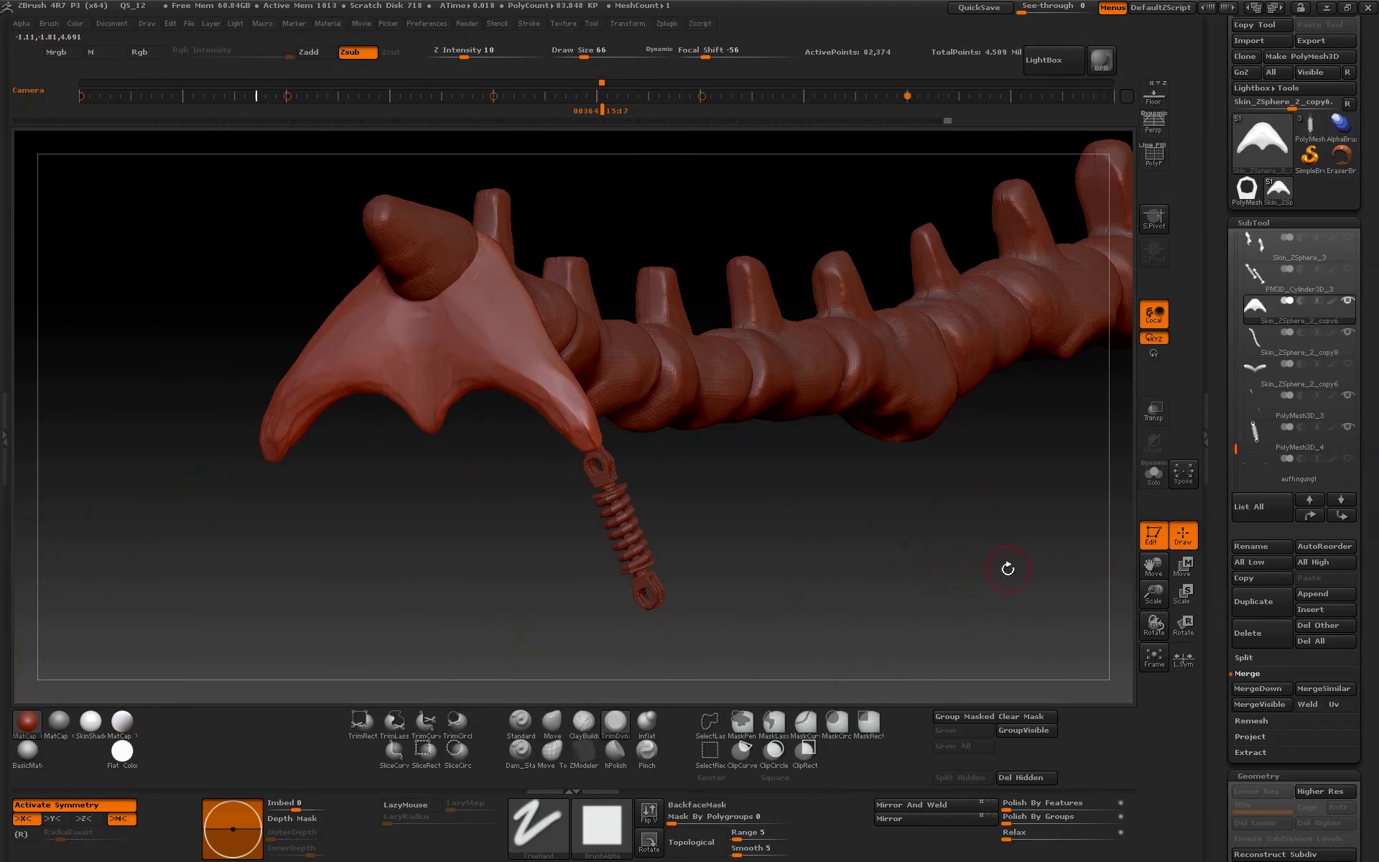
pyautogui.moveTo(1180, 598); pyautogui.dragTo(1120, 546)
pyautogui.keyDown('alt'); pyautogui.click(615, 477); pyautogui.keyUp('alt')
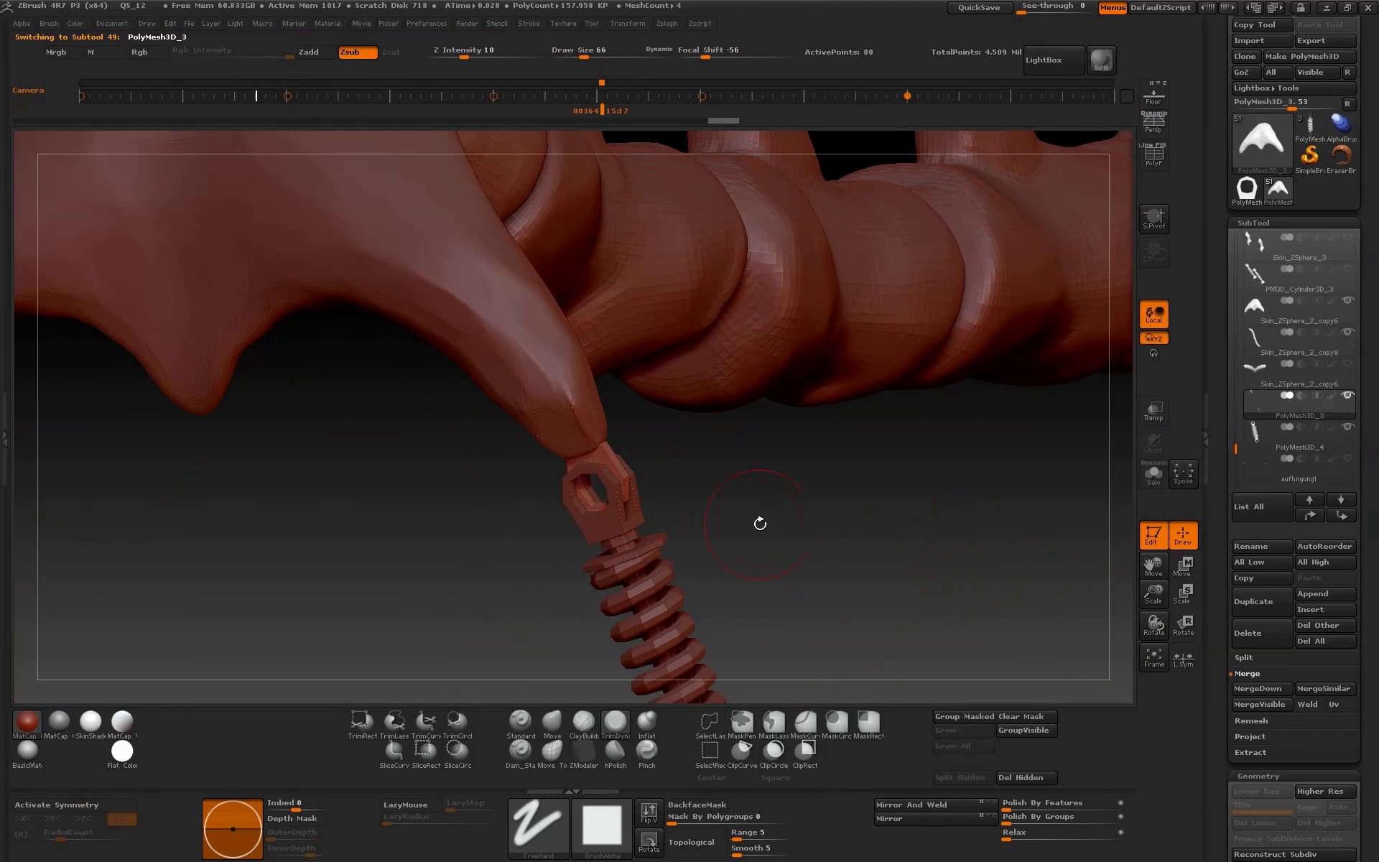
# - Mirror And Weld the end rings of PolyMesh3D_3 onto the left wing tip
pyautogui.moveTo(1157, 609); pyautogui.dragTo(925, 734)
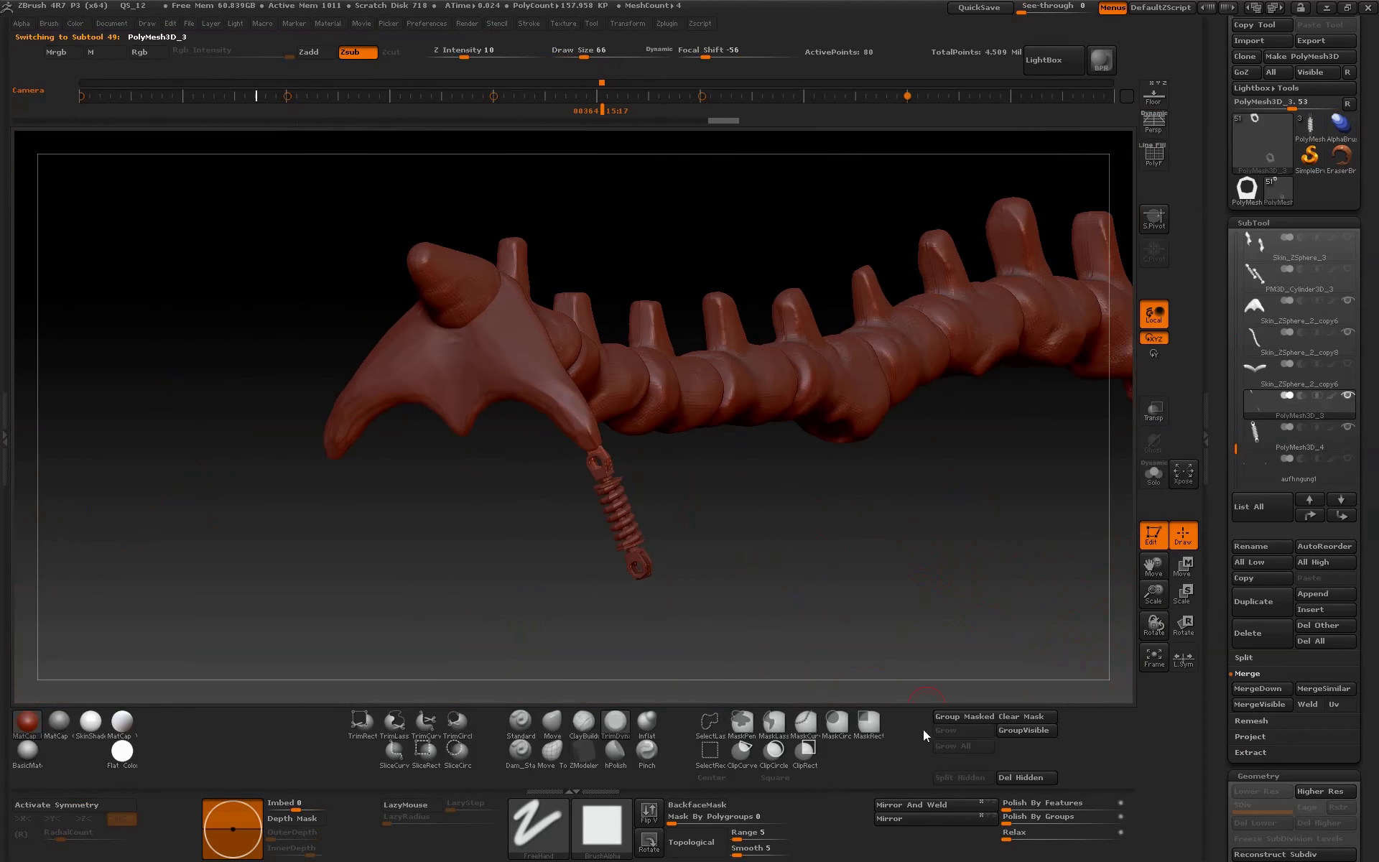
pyautogui.click(928, 805)
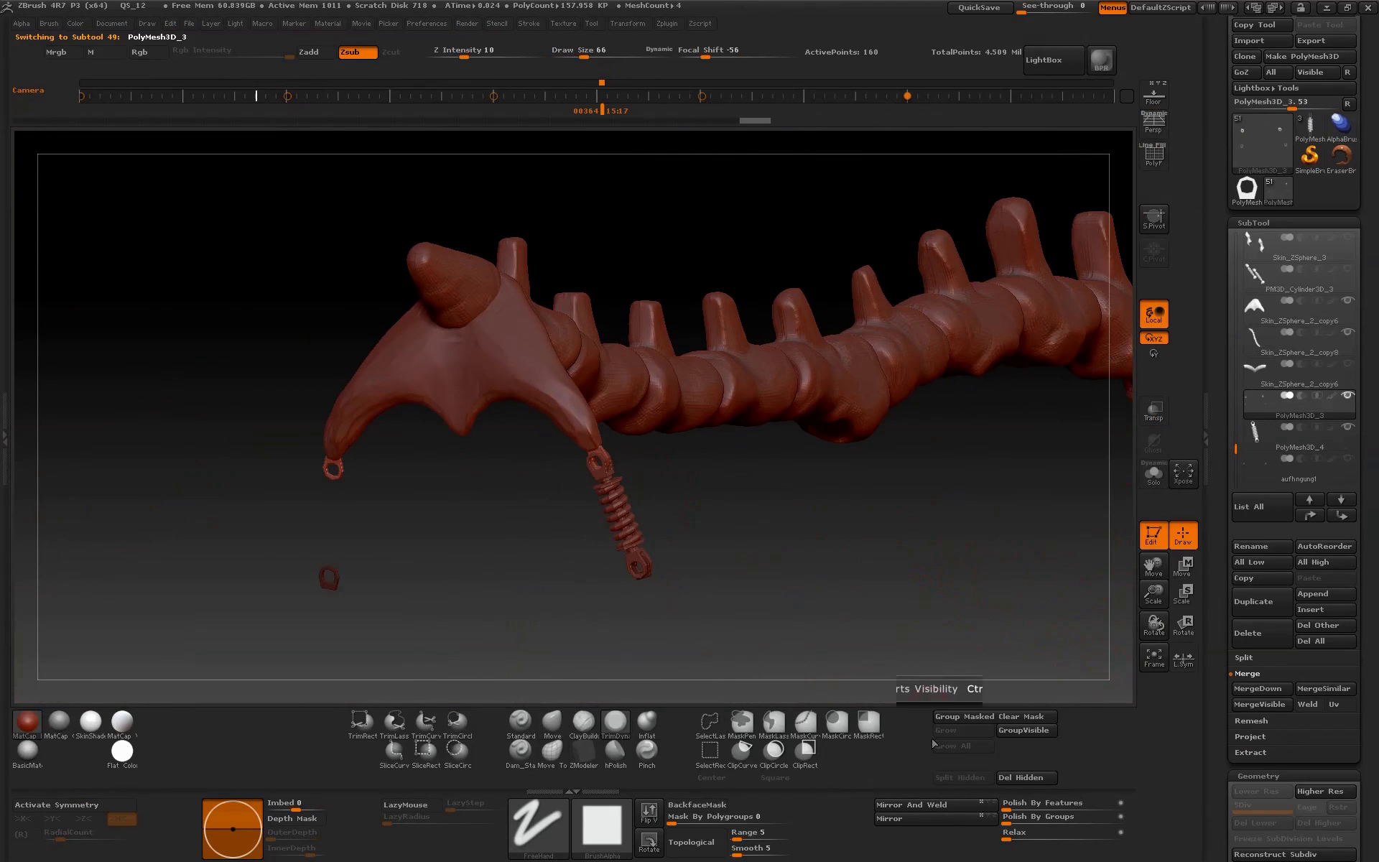
pyautogui.hotkey('ctrl', 'z')
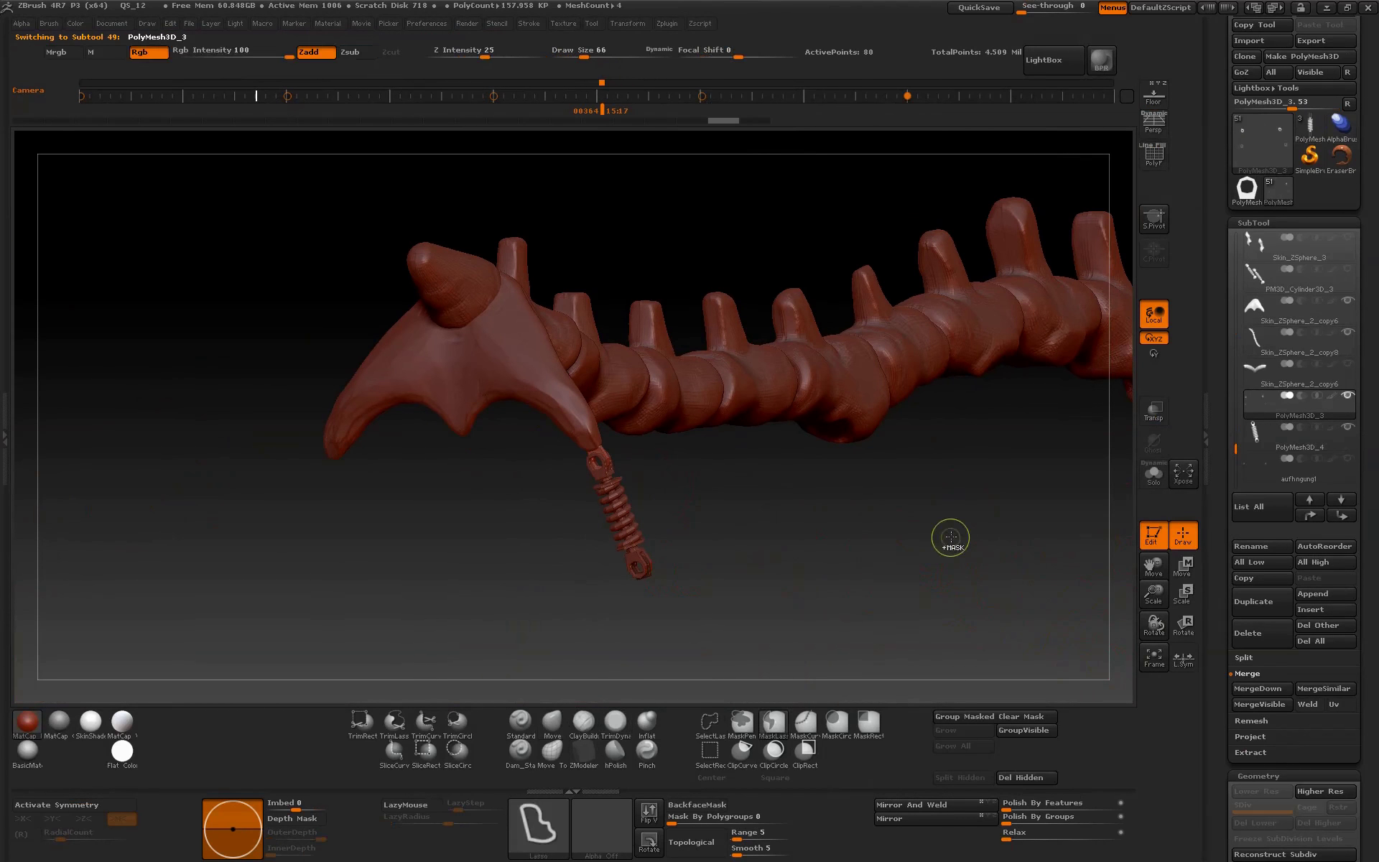
pyautogui.click(936, 805)
# - Select PolyMesh3D_4 and try Mirror And Weld and Mirror on the spring, dismissing the errors
pyautogui.keyDown('alt'); pyautogui.click(632, 525); pyautogui.keyUp('alt')
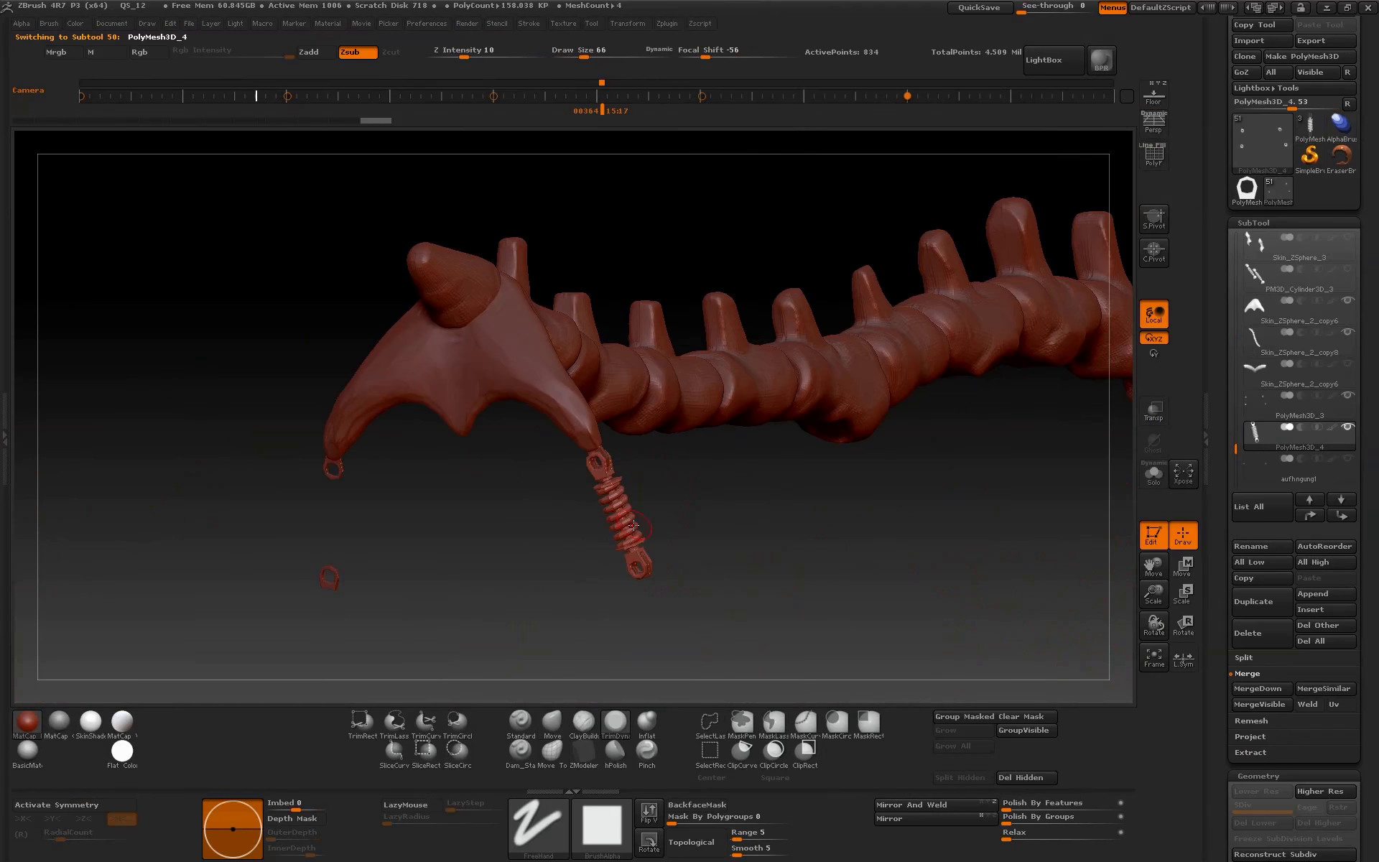
pyautogui.click(926, 804)
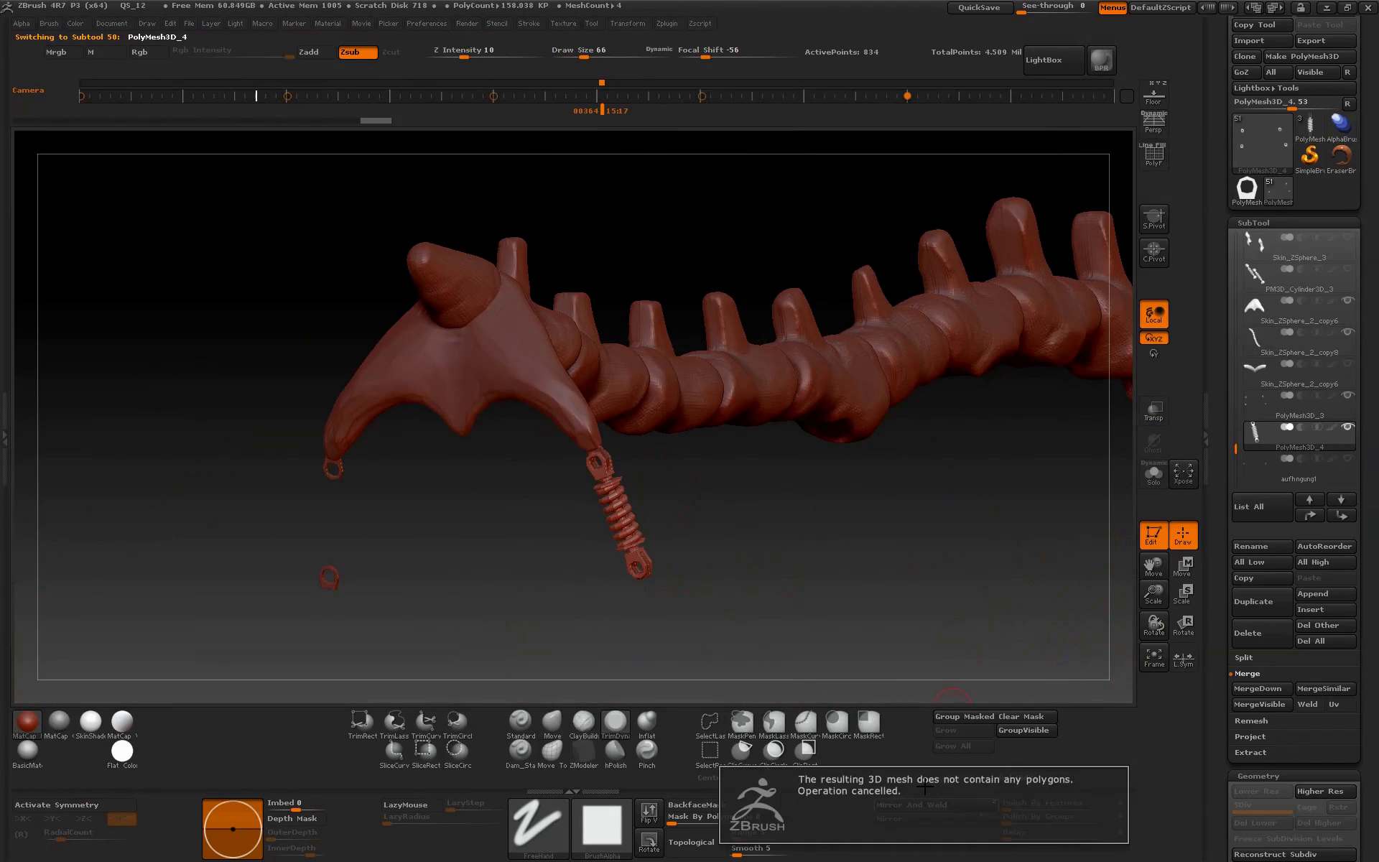
pyautogui.click(928, 821)
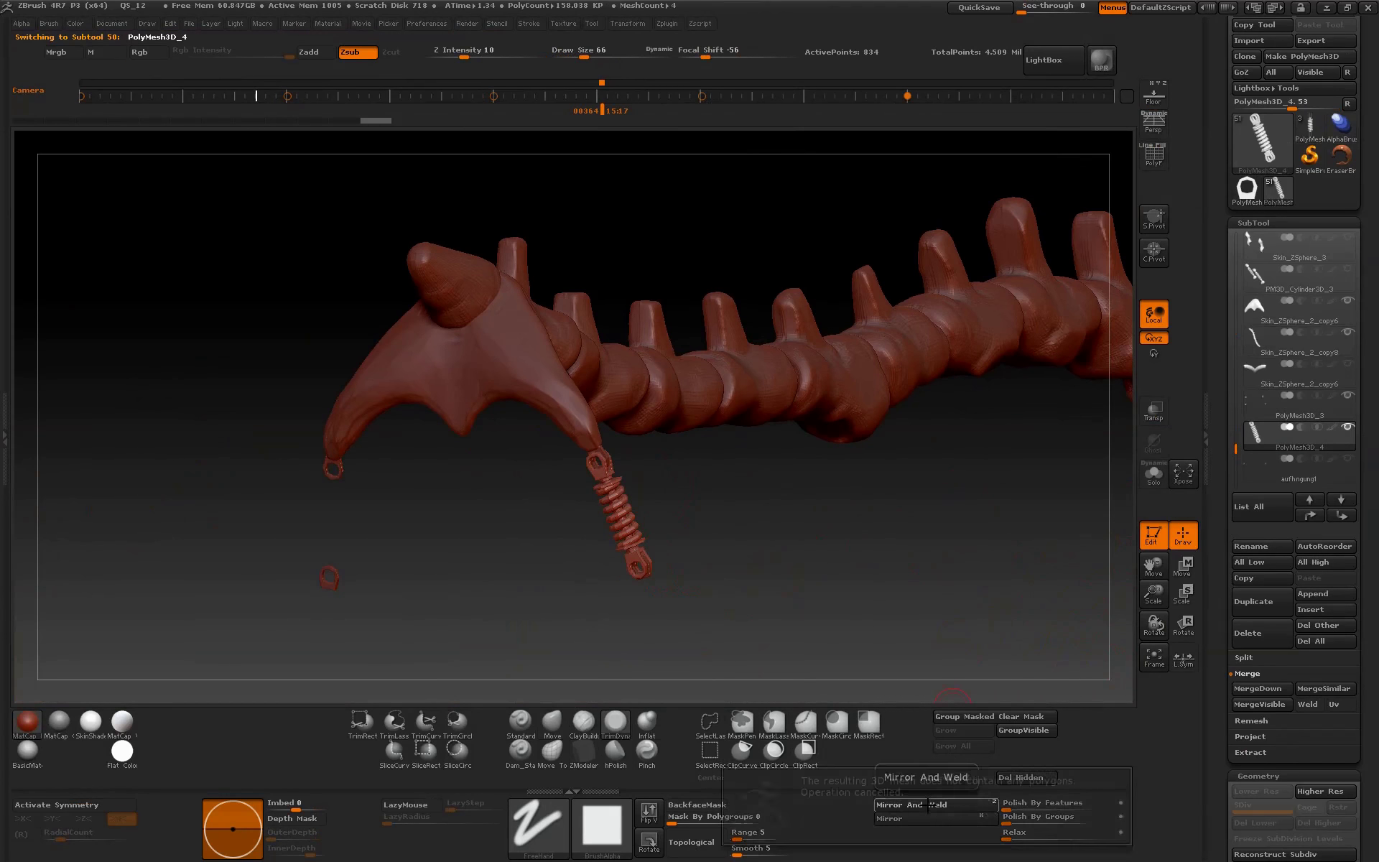
pyautogui.click(936, 823)
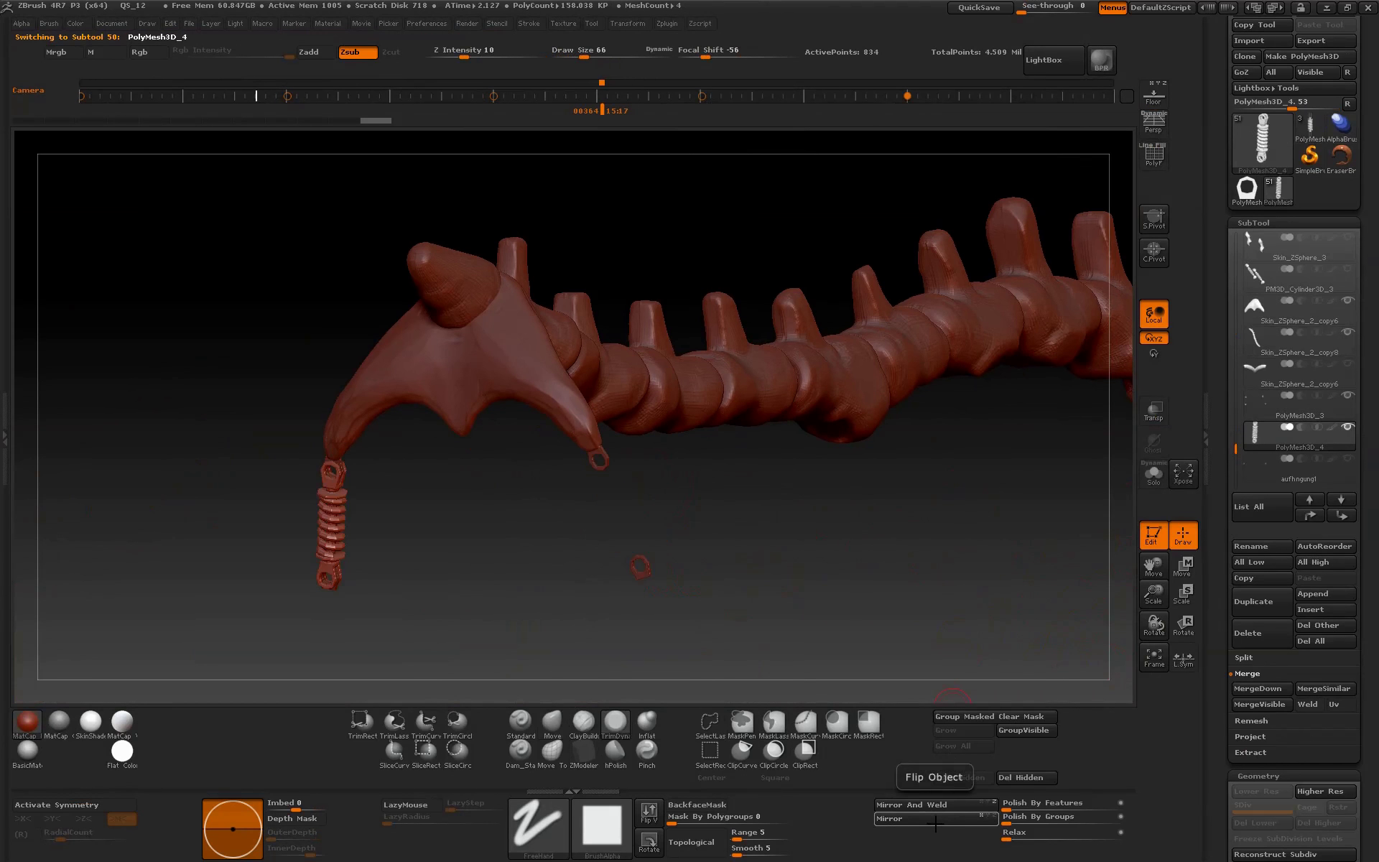
pyautogui.click(937, 806)
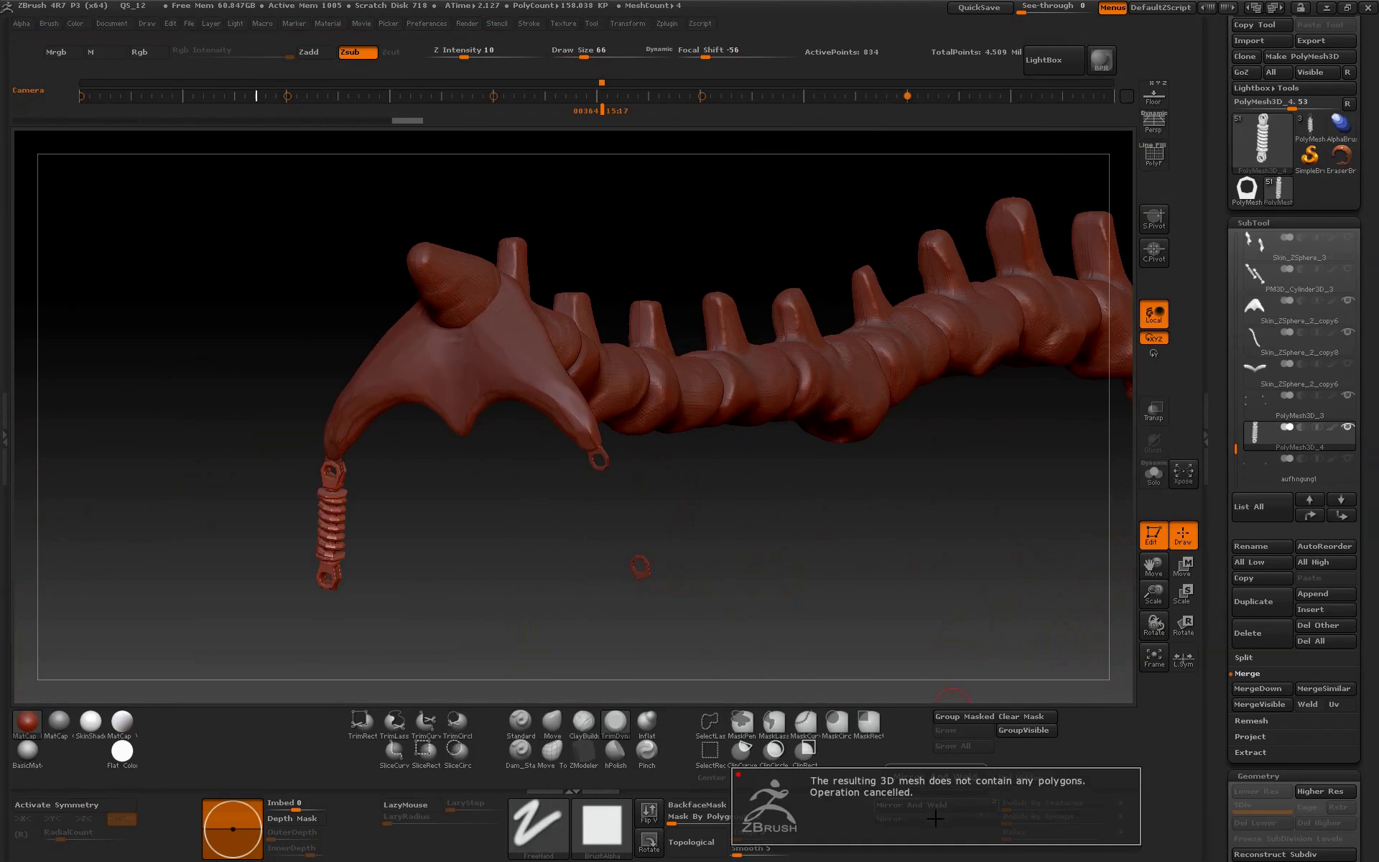
pyautogui.click(933, 820)
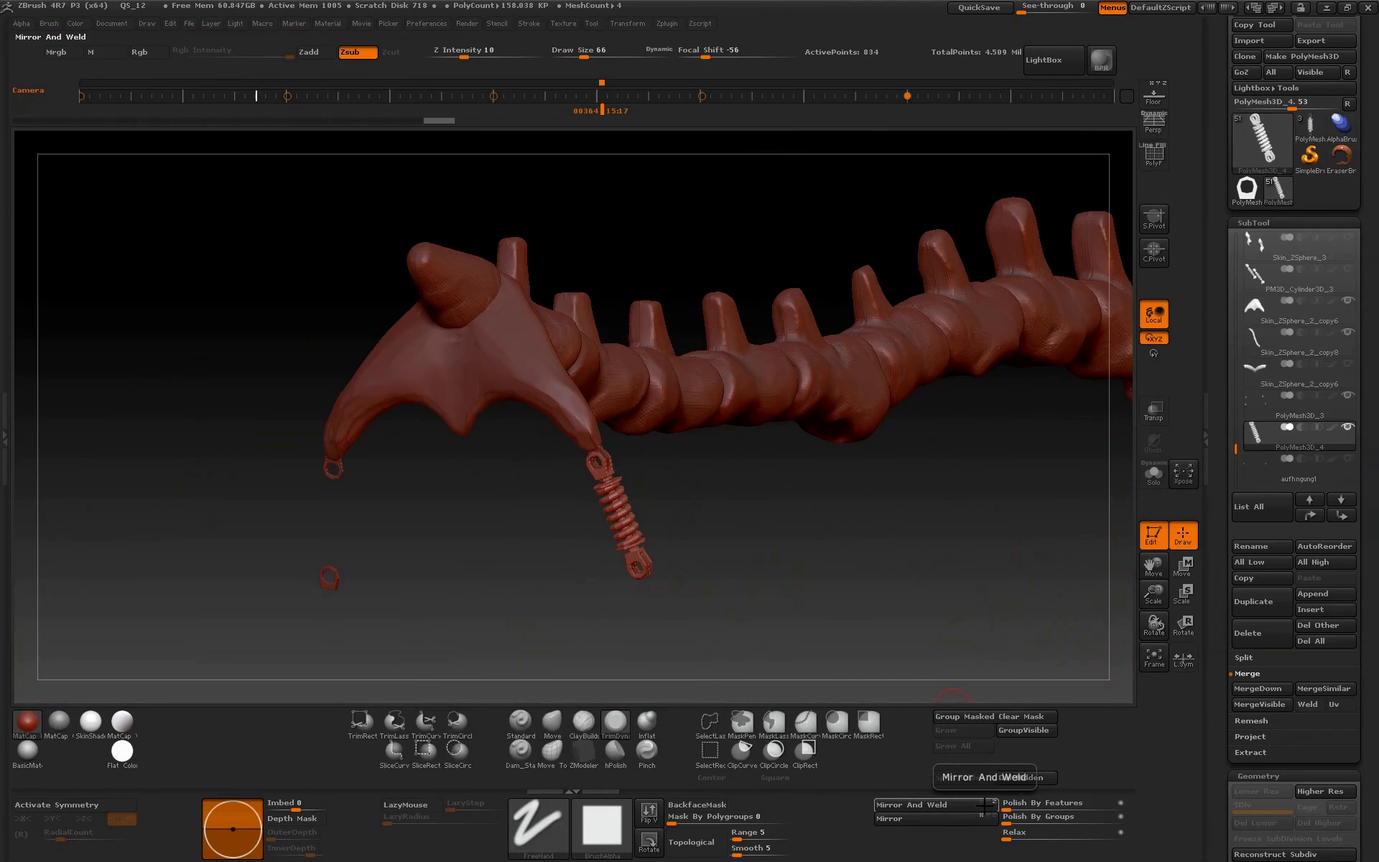
# - Mirror And Weld the spring onto both wing tips and make all subtools visible
pyautogui.click(932, 805)
pyautogui.moveTo(718, 610)
pyautogui.mouseDown()
pyautogui.moveTo(871, 581)
pyautogui.moveTo(921, 589)
pyautogui.mouseUp()
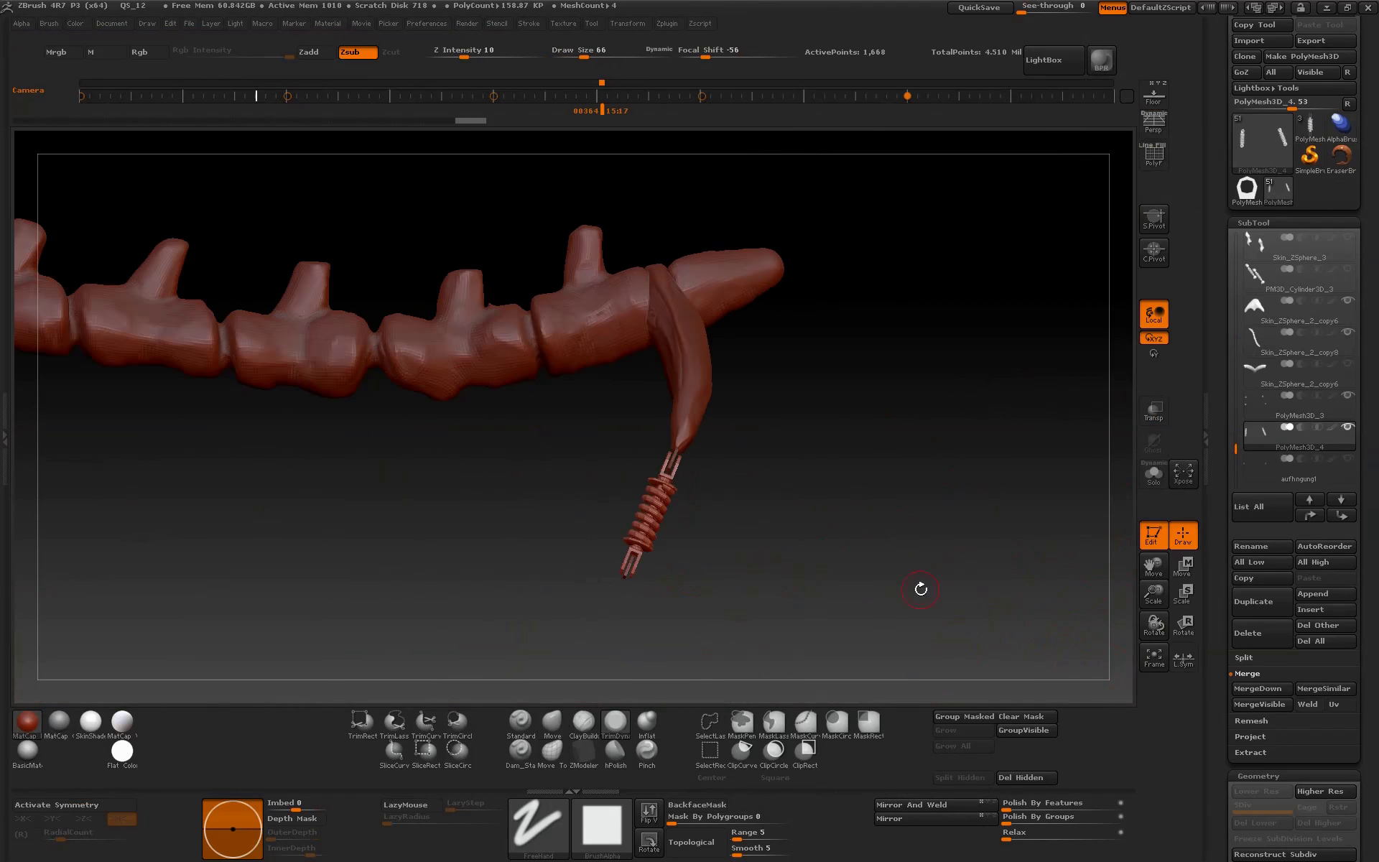
pyautogui.moveTo(1142, 598); pyautogui.dragTo(1134, 550)
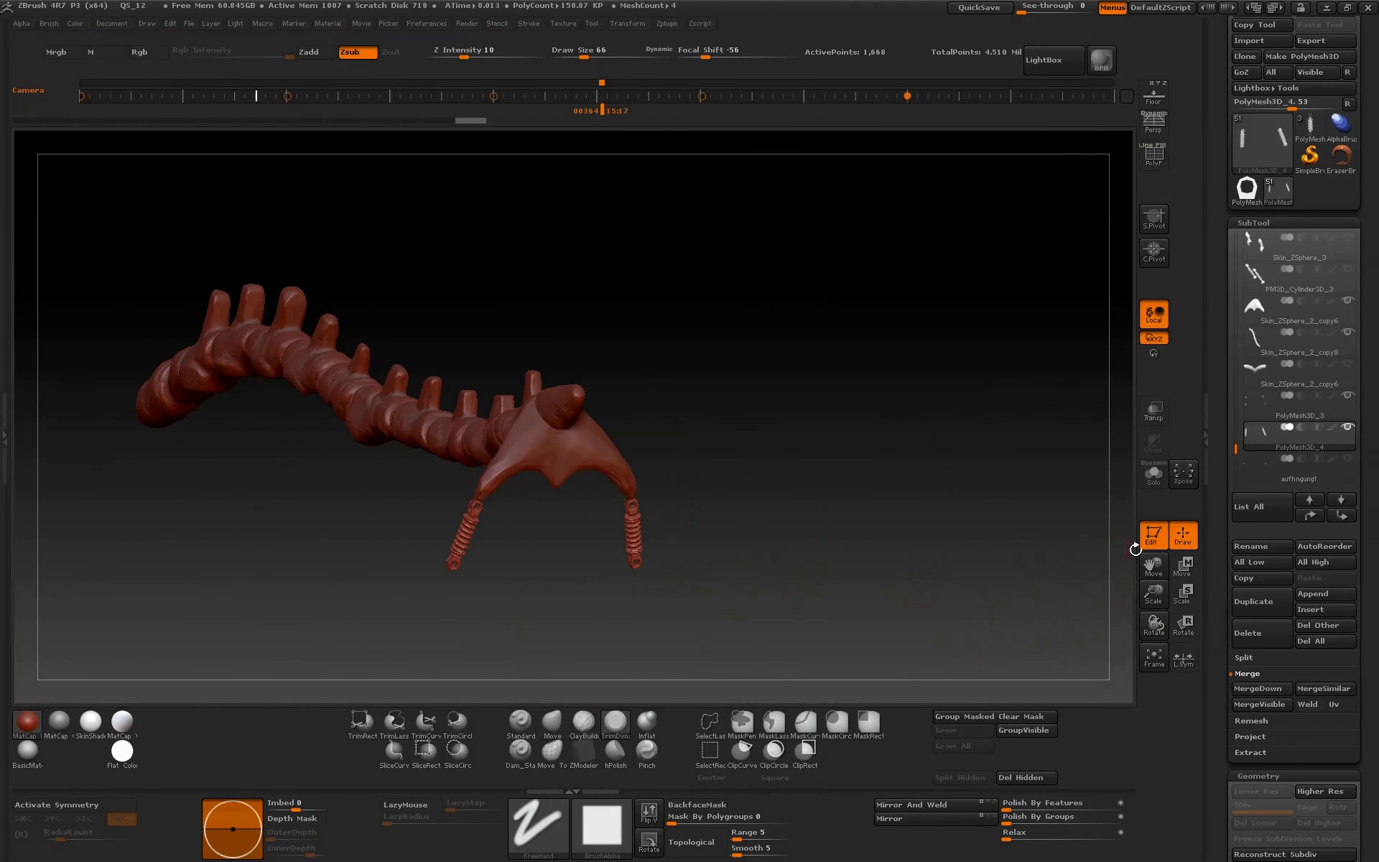
pyautogui.keyDown('shift'); pyautogui.click(1348, 427); pyautogui.keyUp('shift')
pyautogui.keyDown('shift'); pyautogui.click(1348, 427); pyautogui.keyUp('shift')
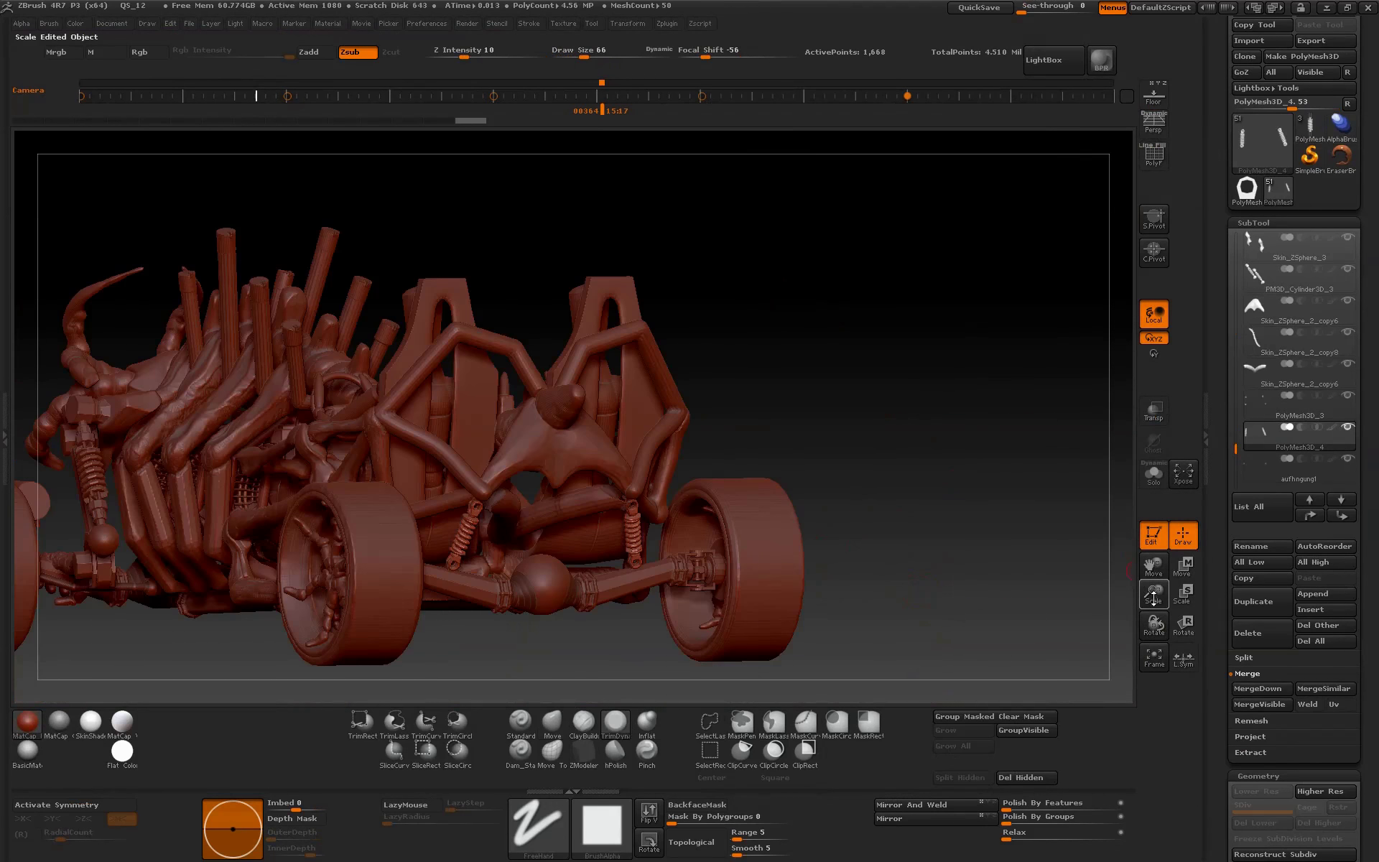
pyautogui.moveTo(1077, 574)
pyautogui.mouseDown()
pyautogui.moveTo(905, 598)
pyautogui.moveTo(976, 587)
pyautogui.moveTo(920, 592)
pyautogui.moveTo(966, 575)
pyautogui.mouseUp()
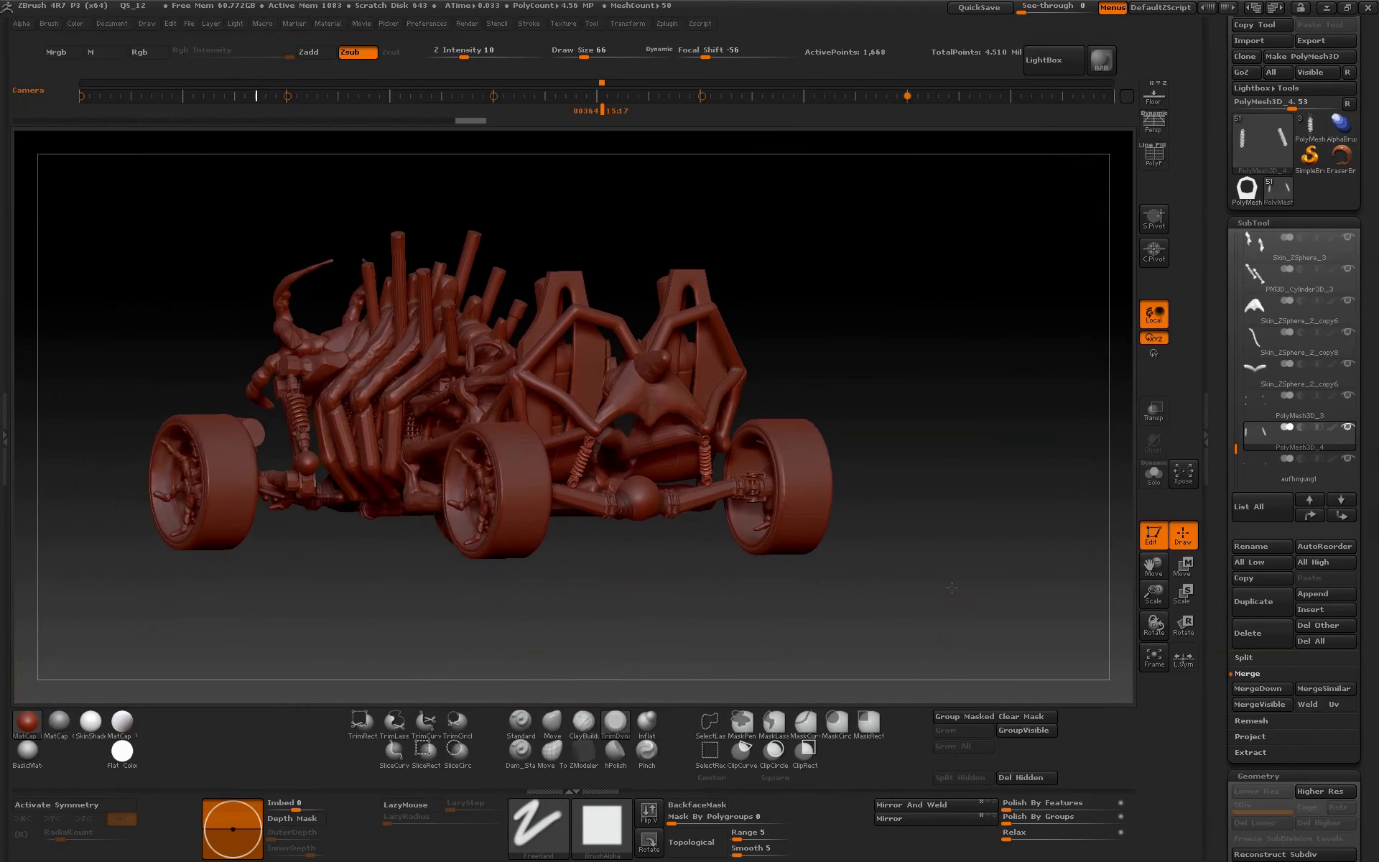
# - Merge the spring down into PolyMesh3D_3, confirm, and jump to a saved side view
pyautogui.click(1265, 475)
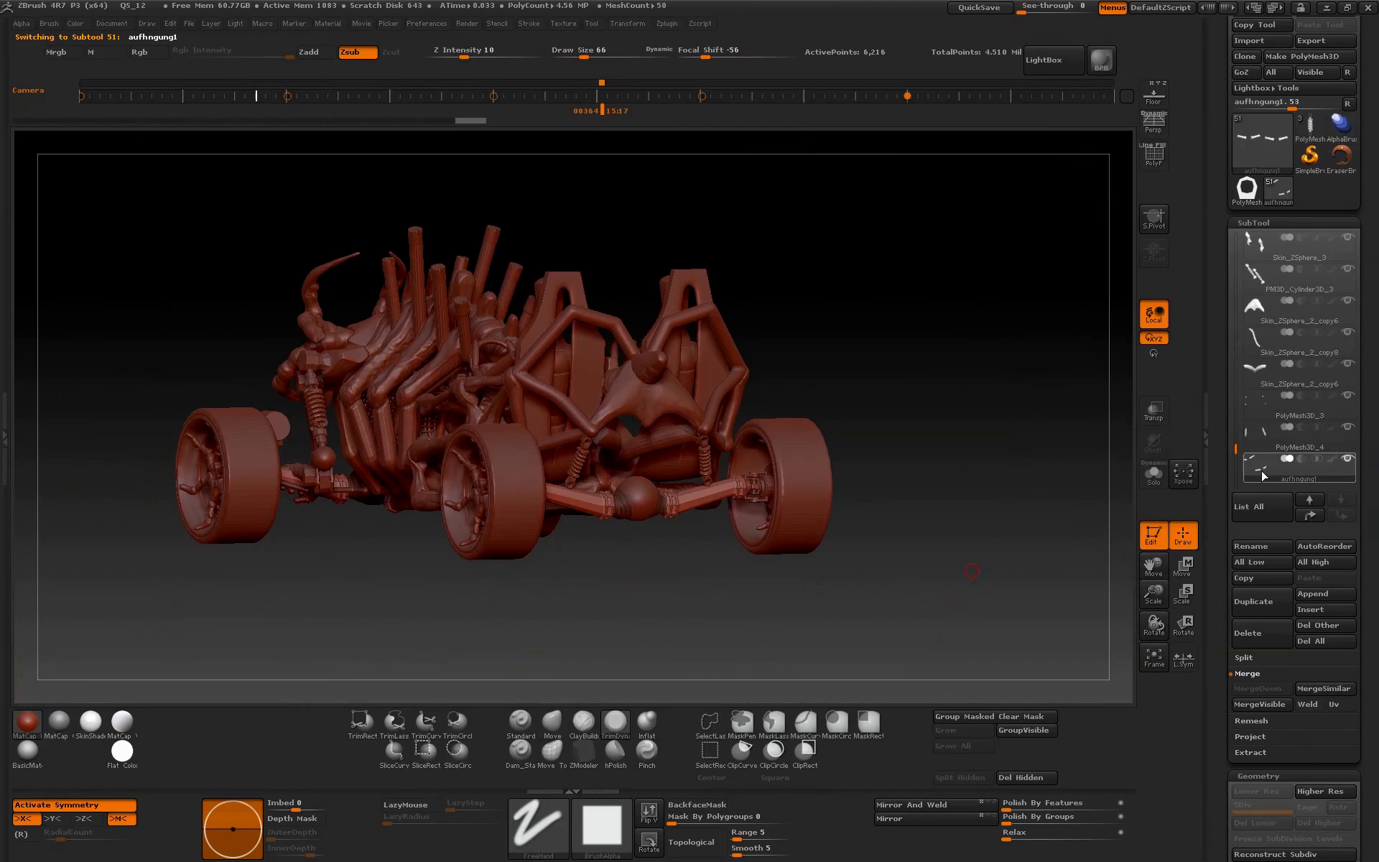
pyautogui.click(1262, 412)
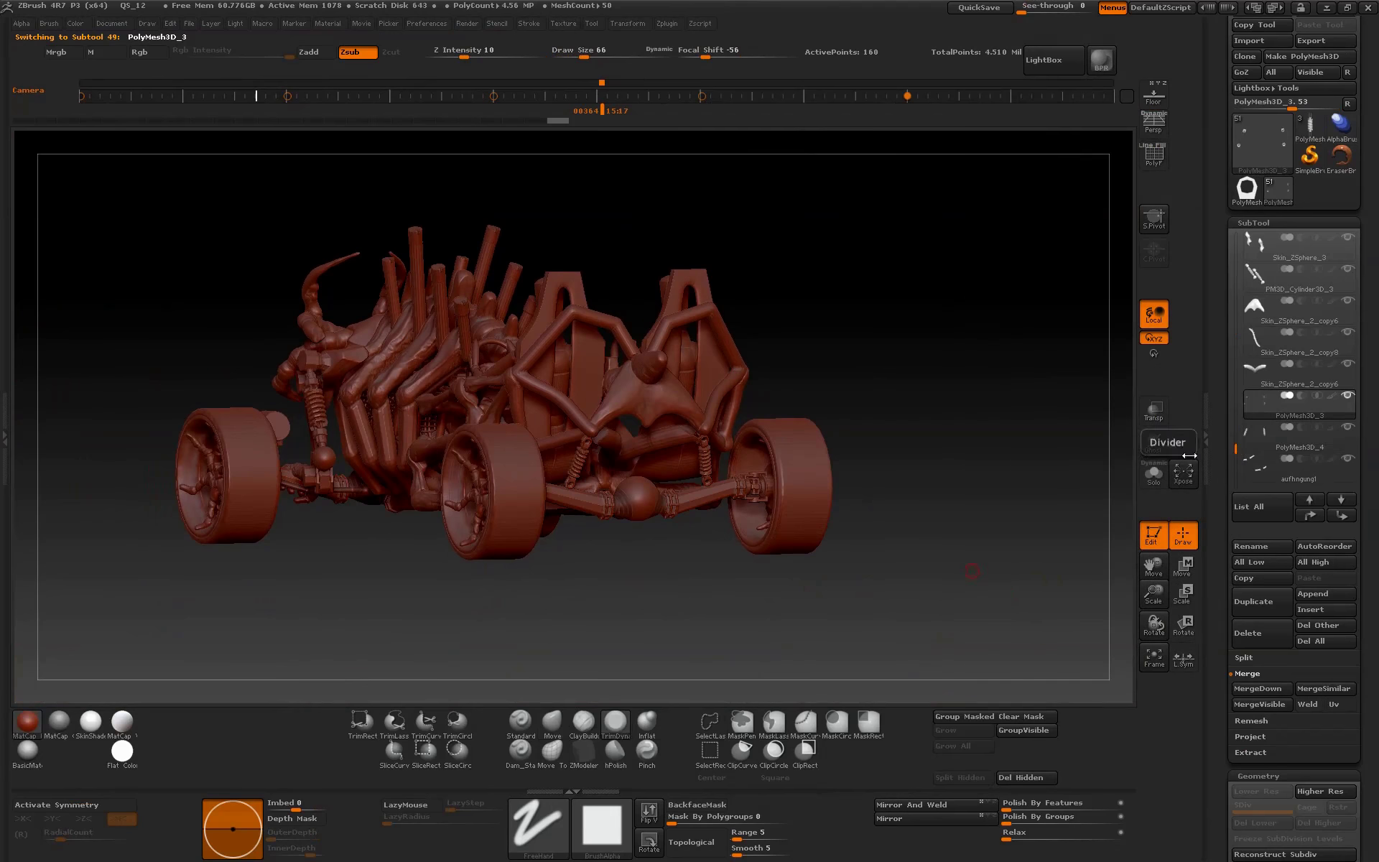
pyautogui.click(1261, 688)
pyautogui.click(1108, 717)
pyautogui.moveTo(963, 606)
pyautogui.mouseDown()
pyautogui.moveTo(949, 599)
pyautogui.moveTo(969, 600)
pyautogui.moveTo(963, 557)
pyautogui.mouseUp()
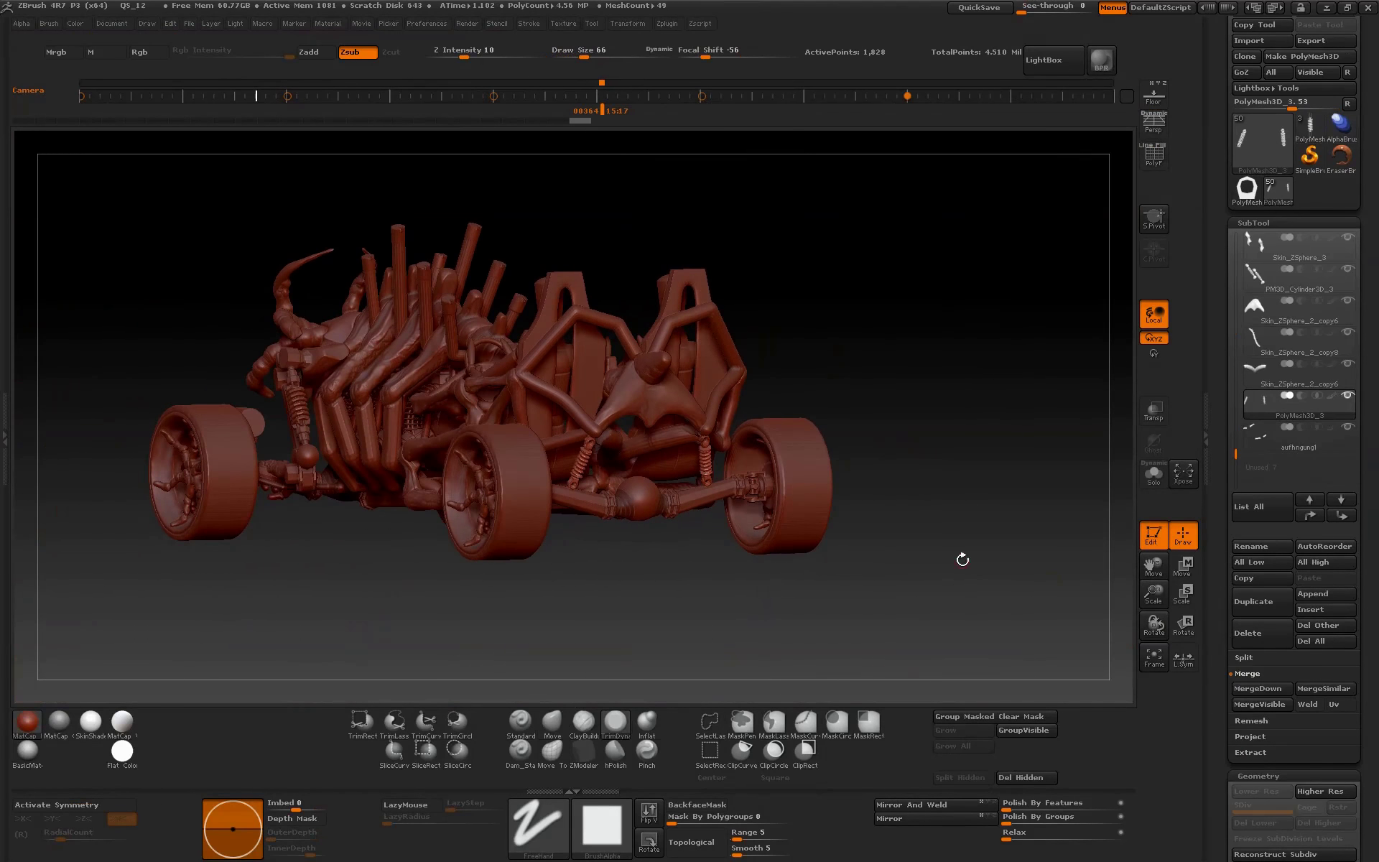
pyautogui.click(591, 119)
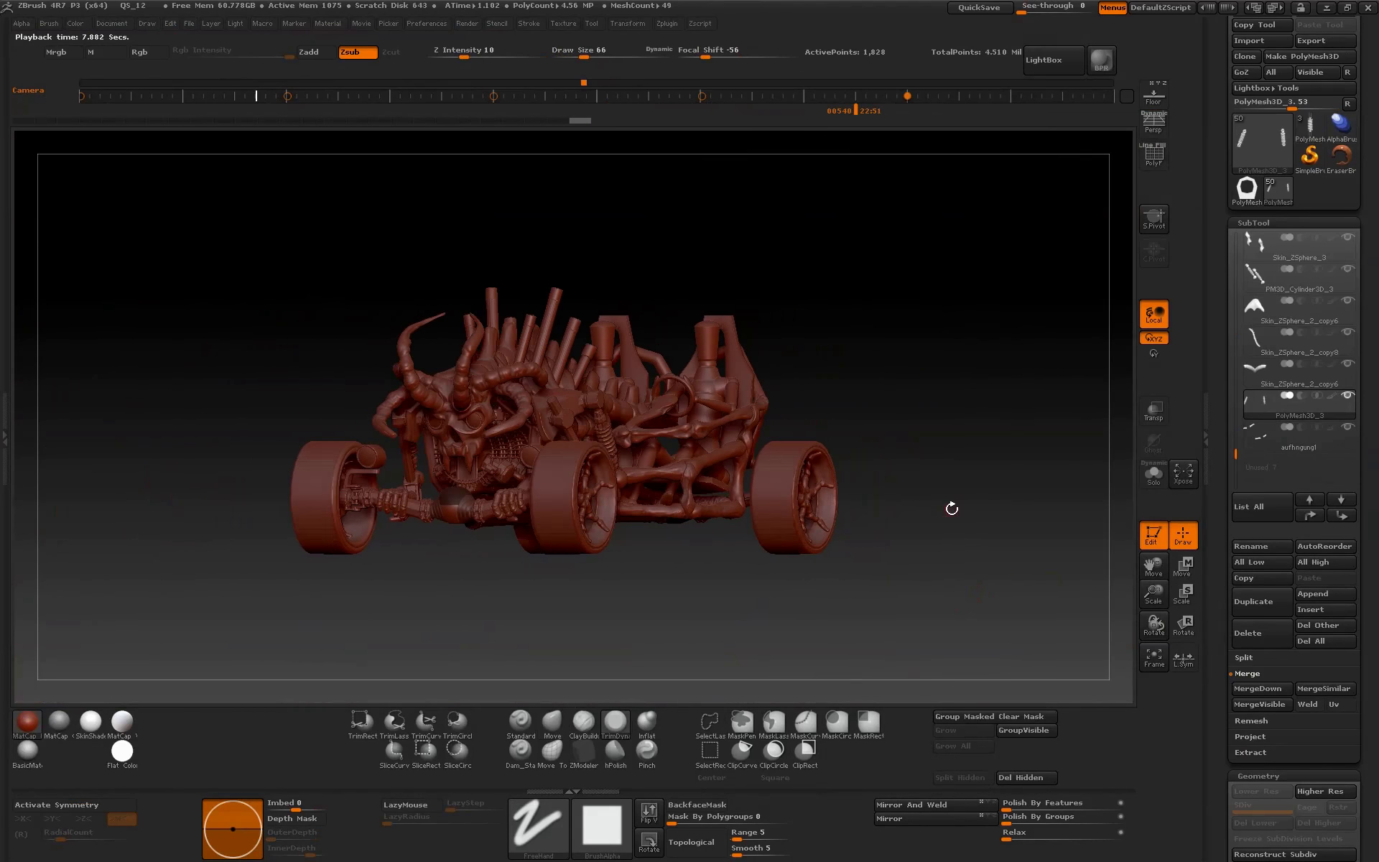
# - Turn on perspective and orbit around the seat and shock assembly
pyautogui.click(1162, 117)
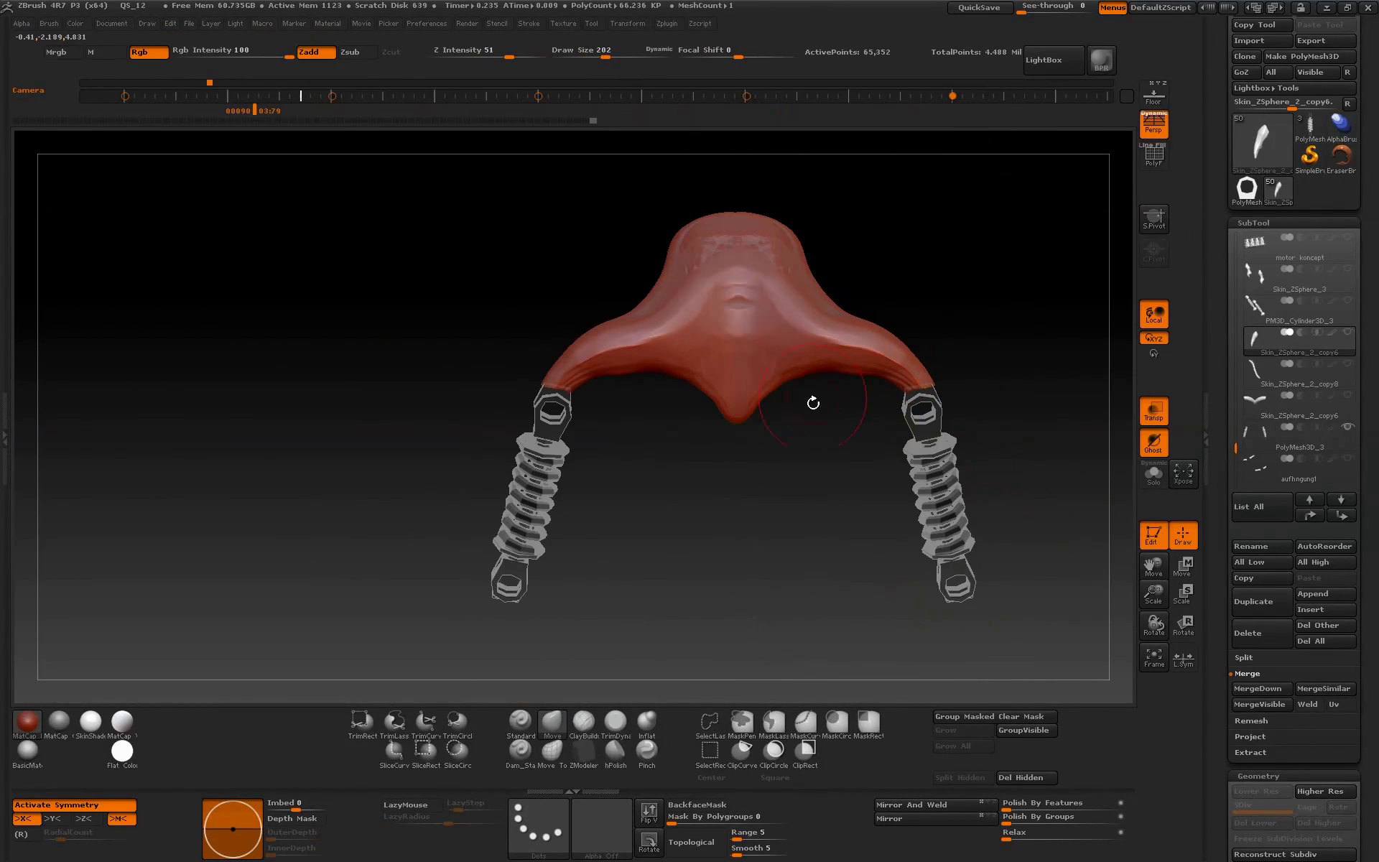
pyautogui.moveTo(813, 401)
pyautogui.mouseDown()
pyautogui.moveTo(821, 516)
pyautogui.moveTo(799, 516)
pyautogui.moveTo(984, 512)
pyautogui.mouseUp()
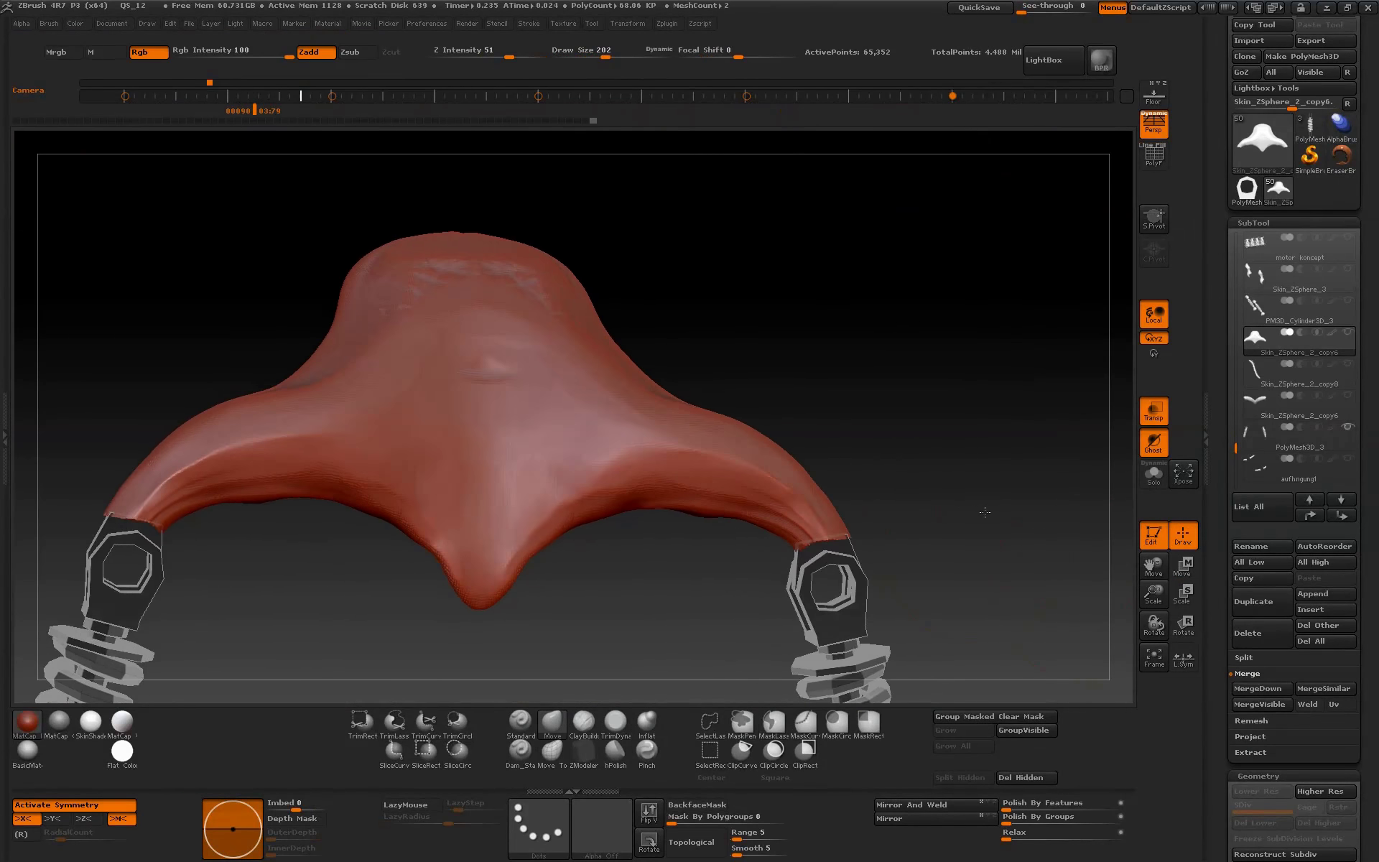
pyautogui.click(1154, 440)
pyautogui.click(1154, 410)
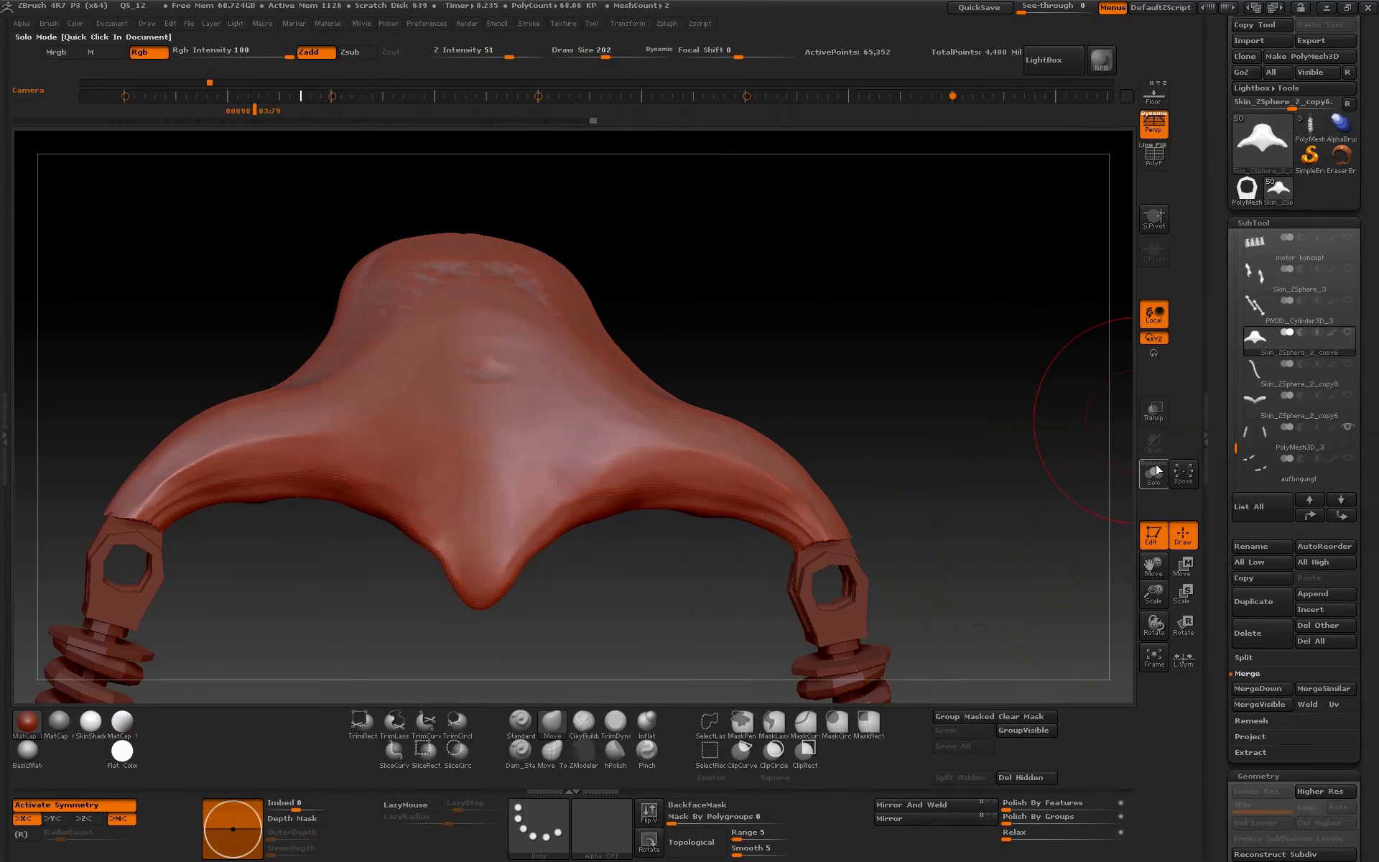
pyautogui.click(1153, 440)
pyautogui.moveTo(1019, 496)
pyautogui.mouseDown()
pyautogui.moveTo(947, 498)
pyautogui.moveTo(947, 590)
pyautogui.moveTo(933, 569)
pyautogui.moveTo(972, 545)
pyautogui.moveTo(1000, 583)
pyautogui.moveTo(1009, 564)
pyautogui.moveTo(951, 581)
pyautogui.moveTo(939, 477)
pyautogui.moveTo(871, 537)
pyautogui.moveTo(954, 395)
pyautogui.moveTo(1007, 428)
pyautogui.mouseUp()
pyautogui.press('b')
pyautogui.press('m')
pyautogui.press('v')
pyautogui.press('b')
pyautogui.press('t')
pyautogui.press('d')
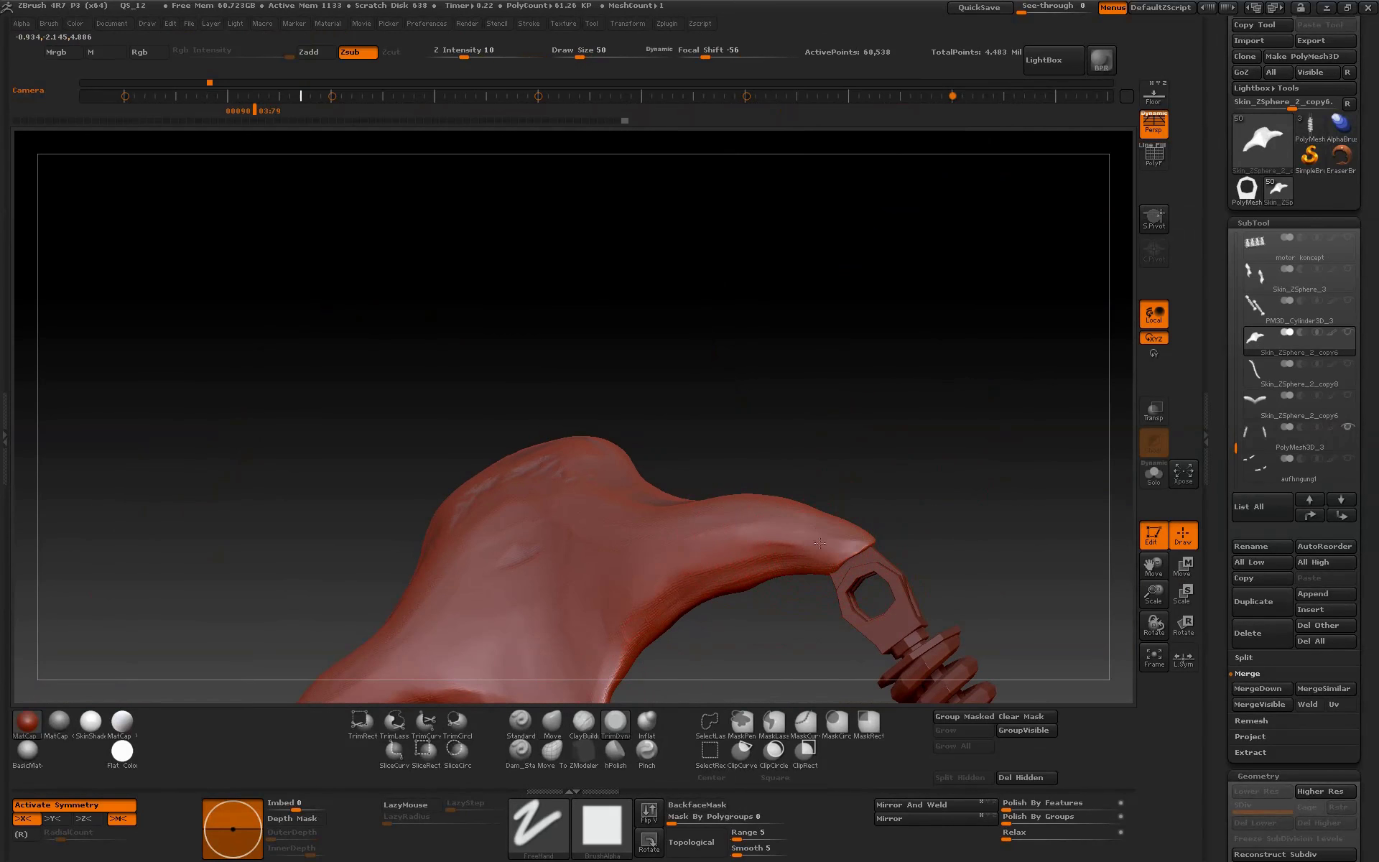
pyautogui.moveTo(736, 531); pyautogui.dragTo(752, 527)
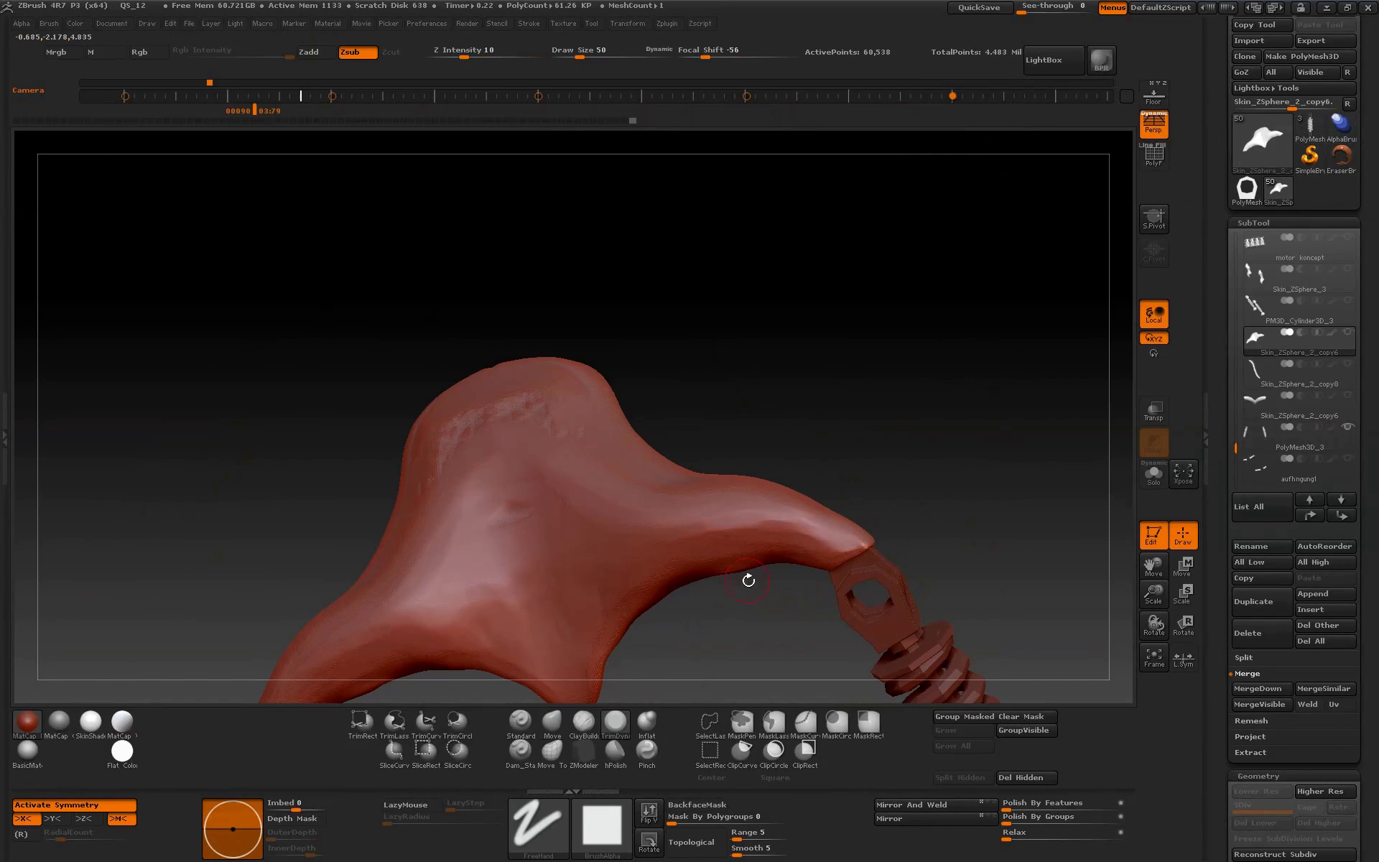
pyautogui.moveTo(748, 580); pyautogui.dragTo(738, 581)
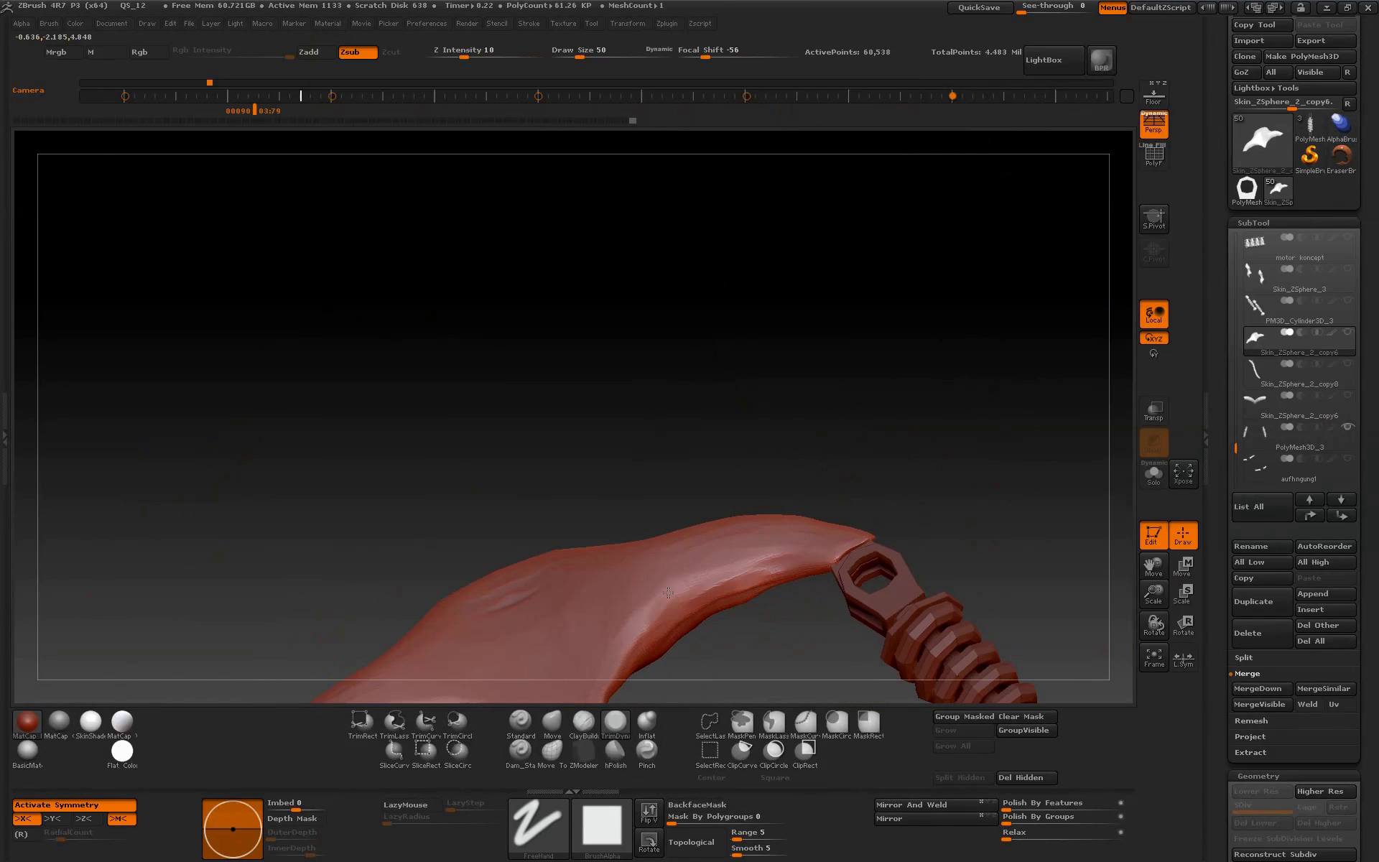
pyautogui.moveTo(603, 644)
pyautogui.mouseDown()
pyautogui.moveTo(739, 612)
pyautogui.moveTo(754, 622)
pyautogui.mouseUp()
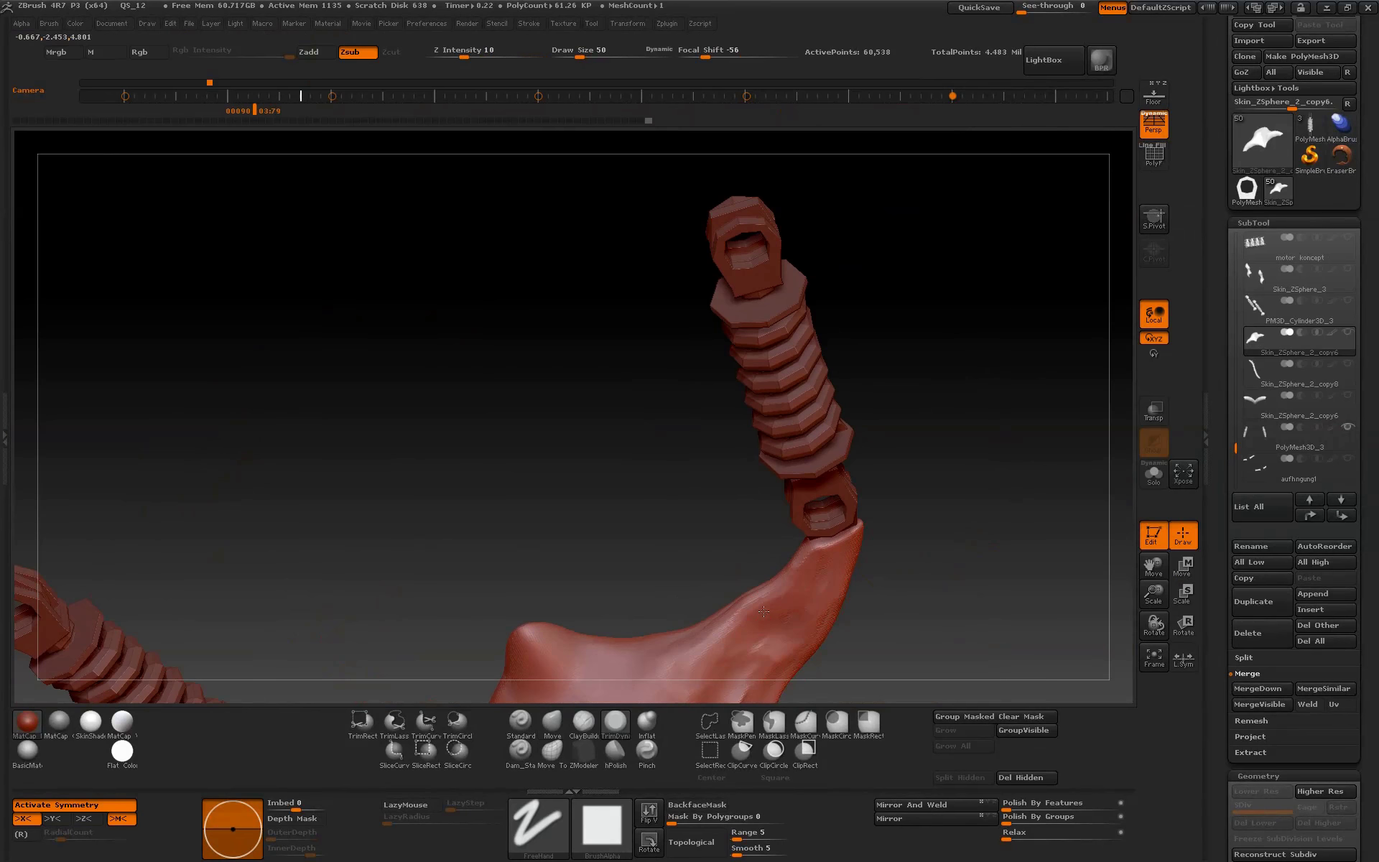
pyautogui.moveTo(776, 641); pyautogui.dragTo(877, 538)
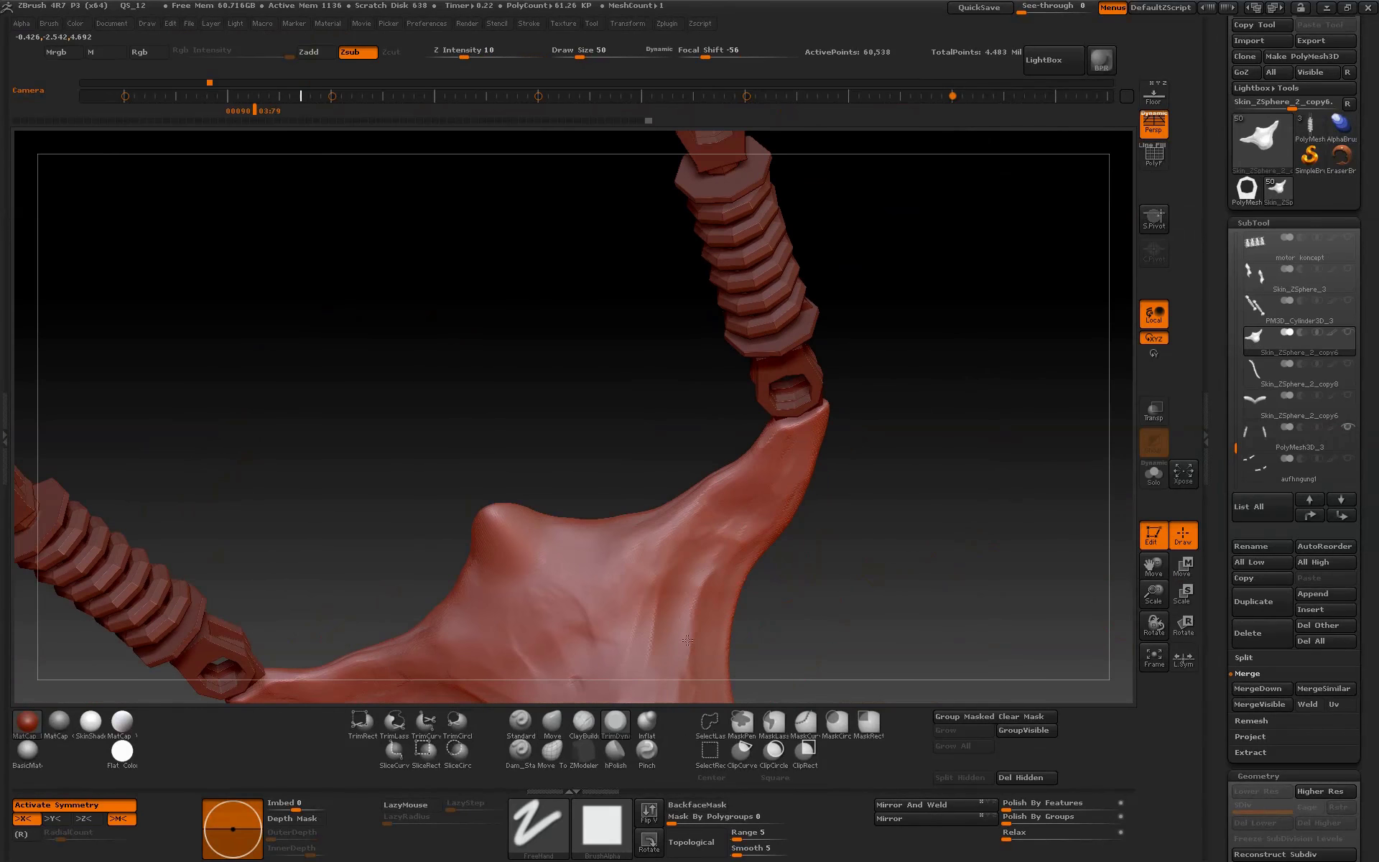
pyautogui.moveTo(661, 631)
pyautogui.mouseDown()
pyautogui.moveTo(939, 554)
pyautogui.moveTo(881, 609)
pyautogui.moveTo(1013, 594)
pyautogui.moveTo(947, 537)
pyautogui.moveTo(864, 542)
pyautogui.moveTo(889, 410)
pyautogui.mouseUp()
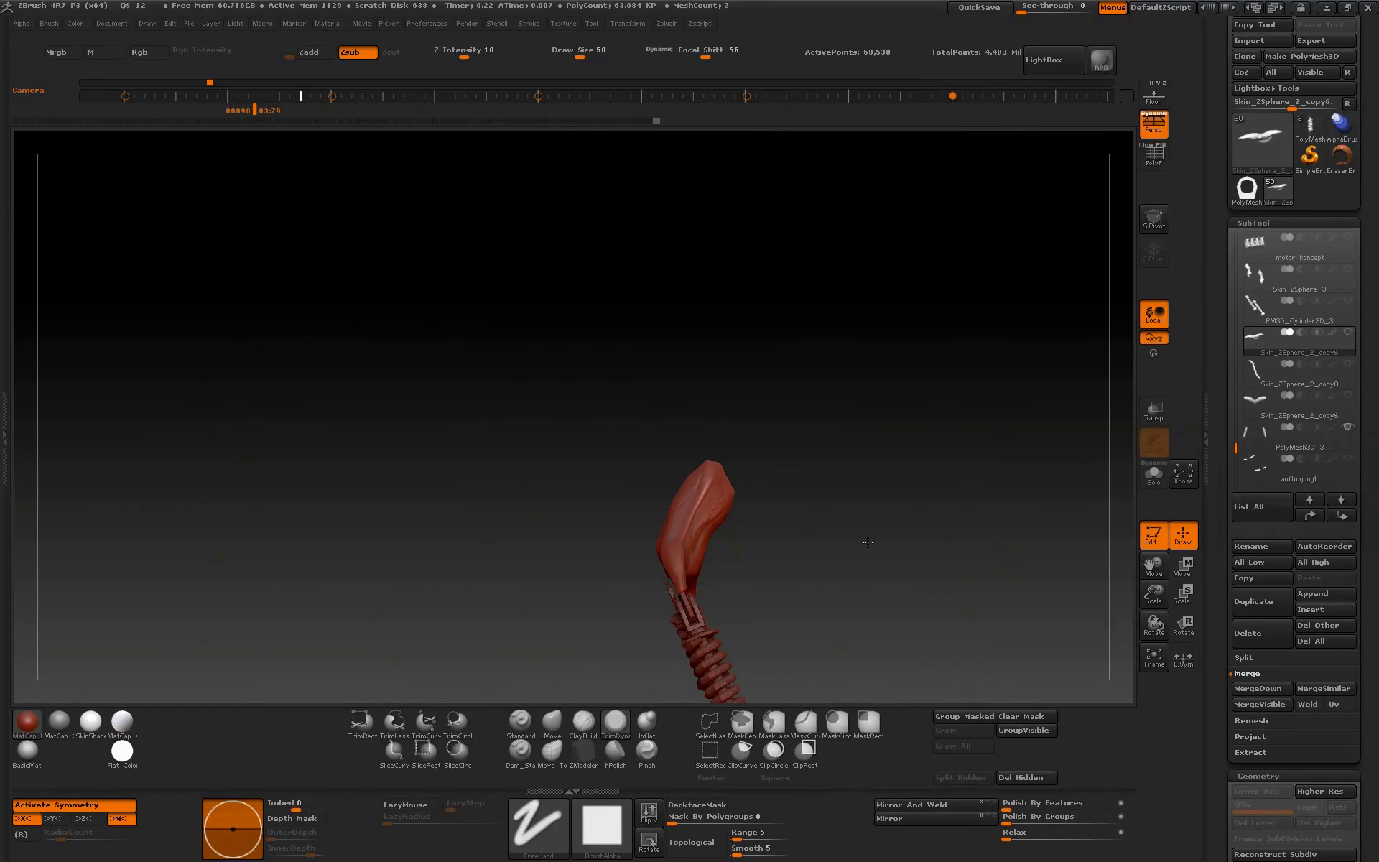
# - Lasso-hide part of the limb mesh, run Del Hidden, and orbit to check the springs
pyautogui.hotkey('ctrl', 'shift')
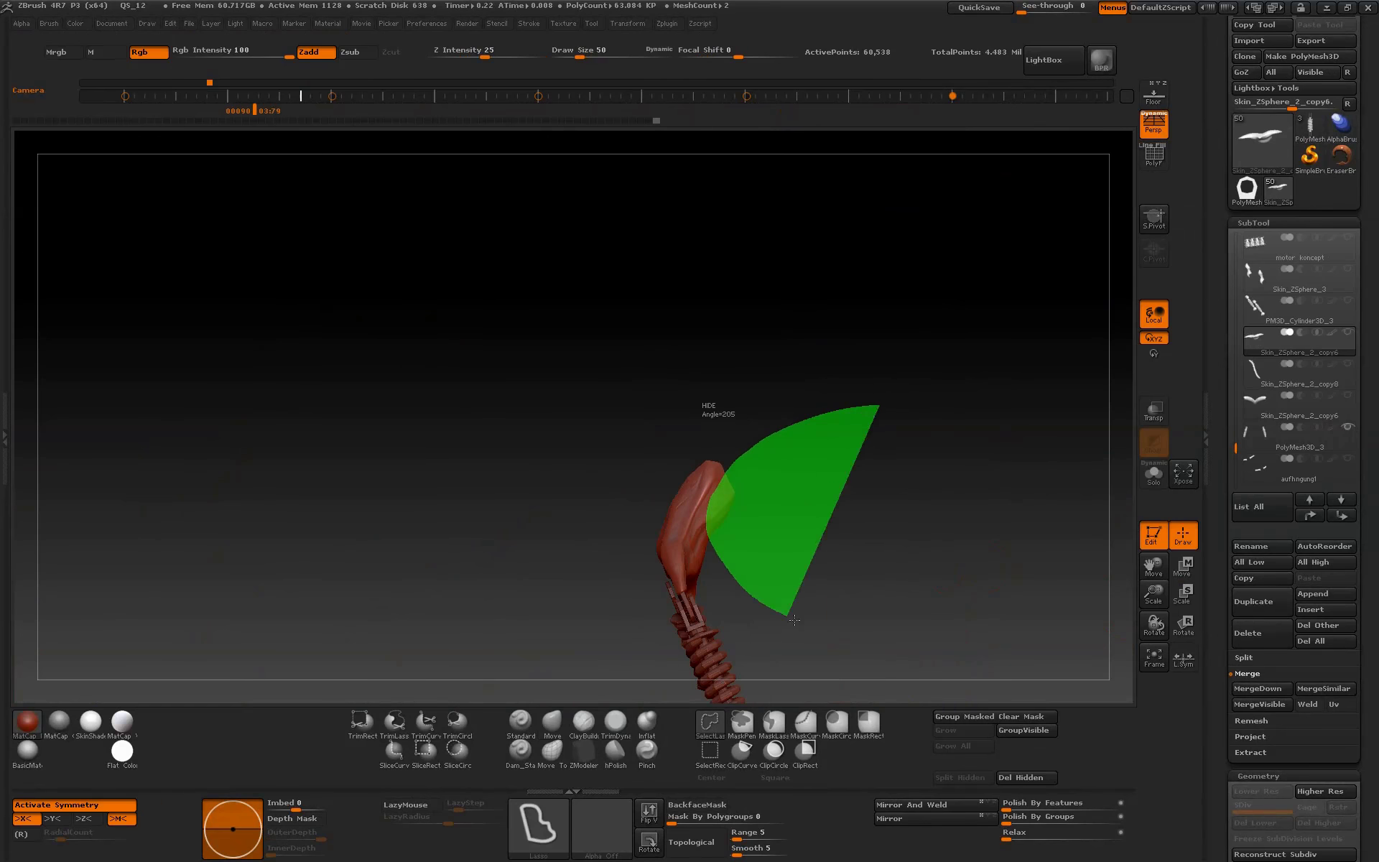
pyautogui.keyDown('ctrl'); pyautogui.keyDown('shift'); pyautogui.moveTo(744, 452); pyautogui.dragTo(879, 618); pyautogui.keyUp('shift'); pyautogui.keyUp('ctrl')
pyautogui.click(1049, 783)
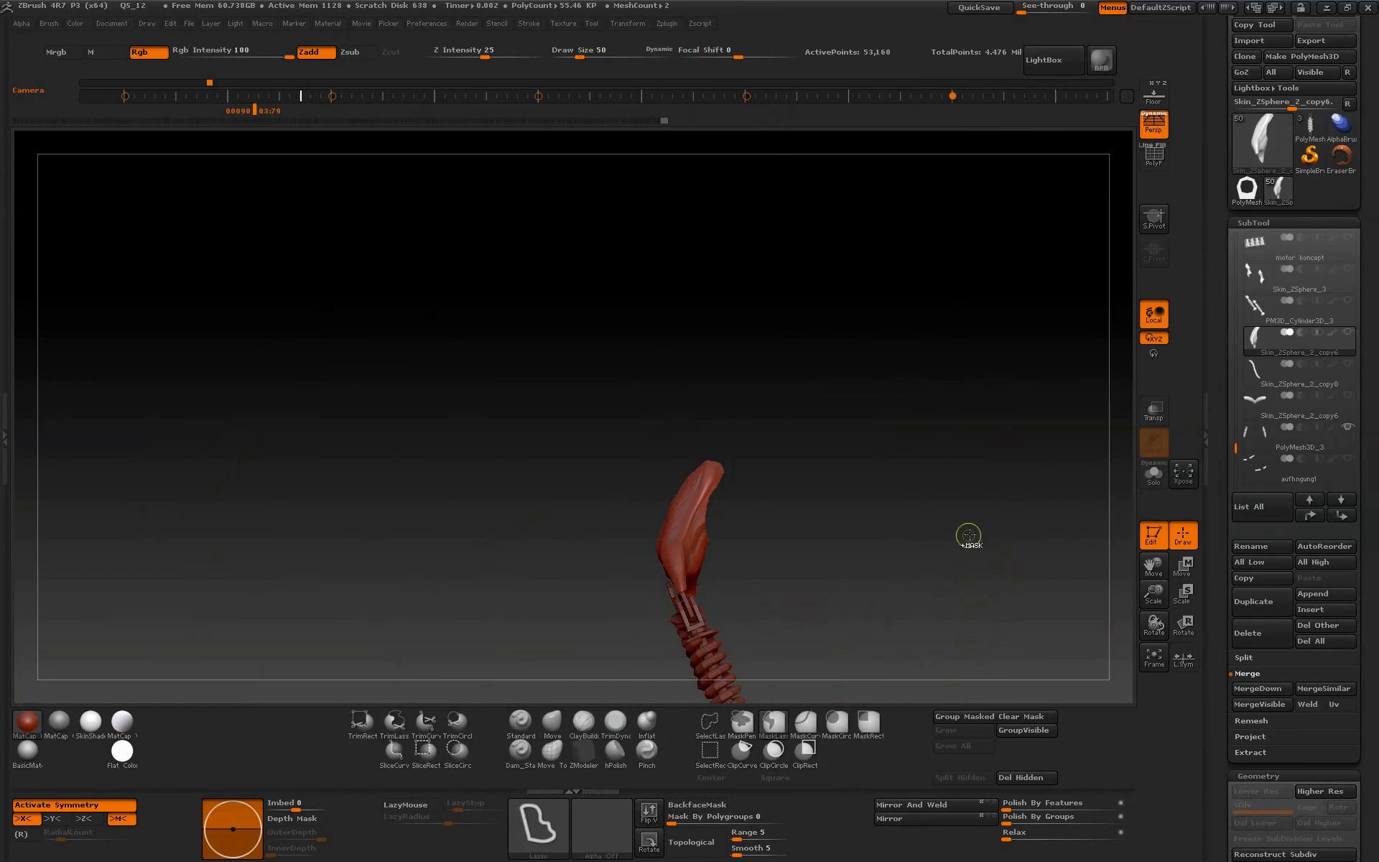
pyautogui.moveTo(958, 538); pyautogui.dragTo(910, 563)
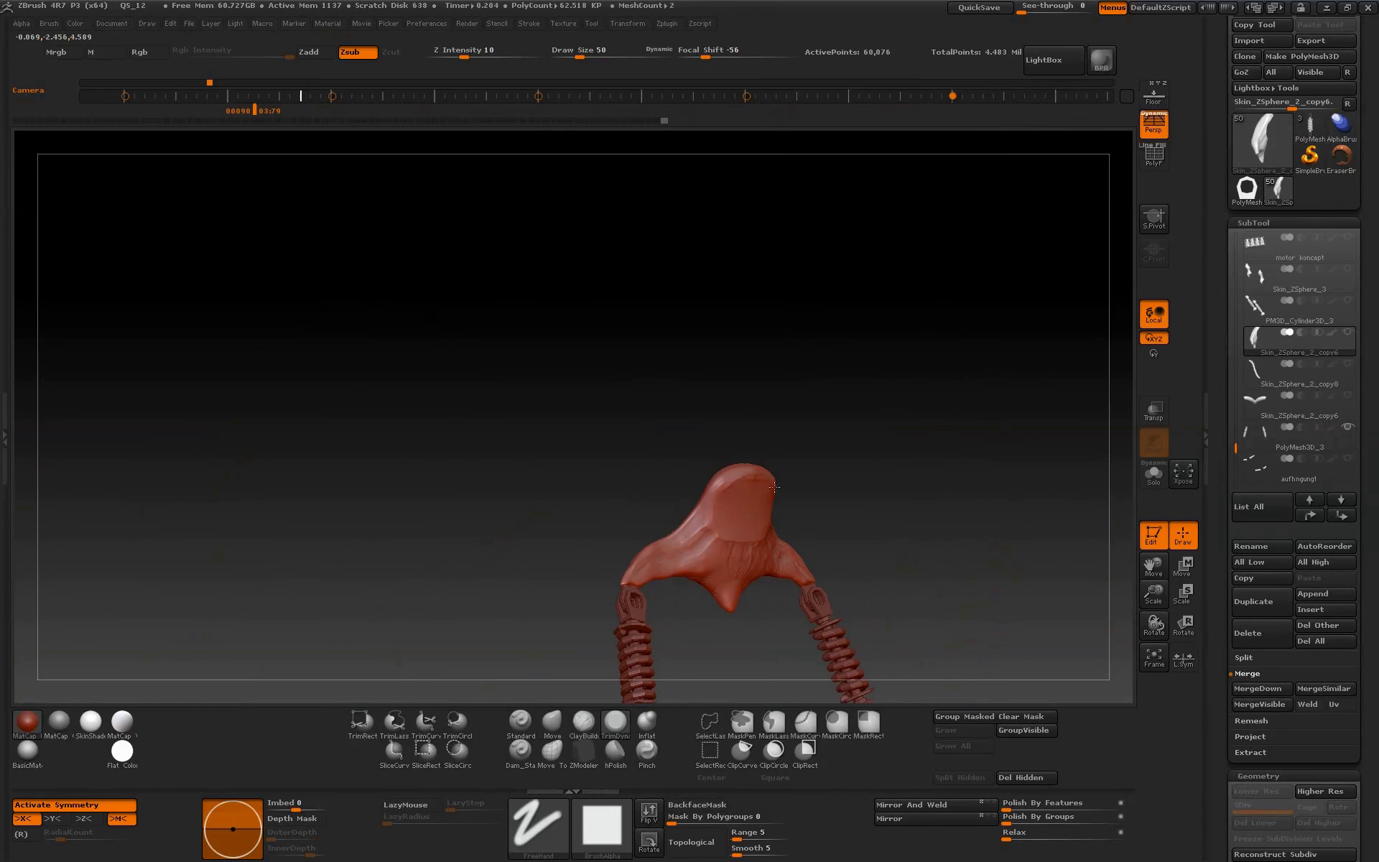
pyautogui.moveTo(775, 488); pyautogui.dragTo(829, 487)
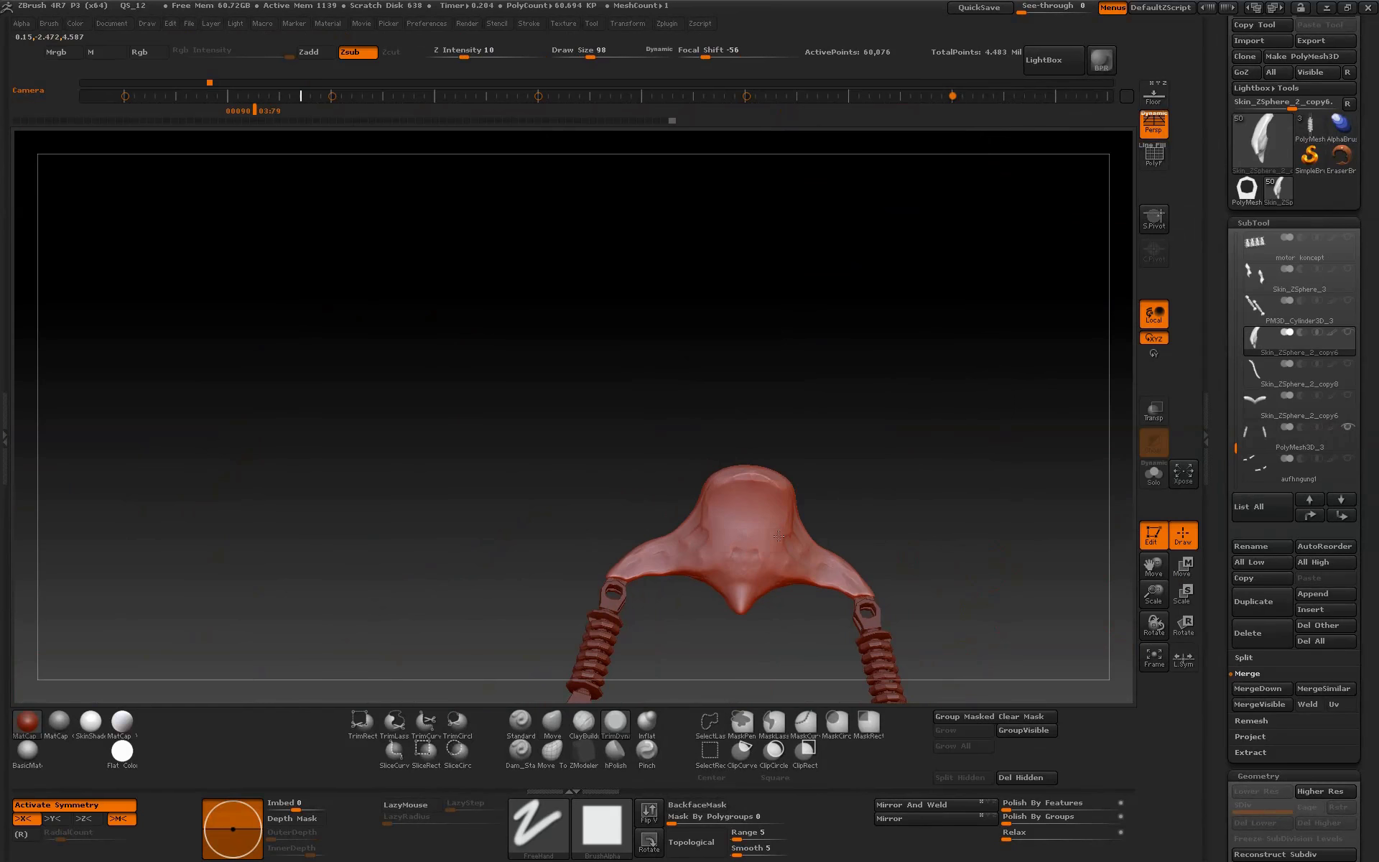
pyautogui.moveTo(781, 557); pyautogui.dragTo(892, 509)
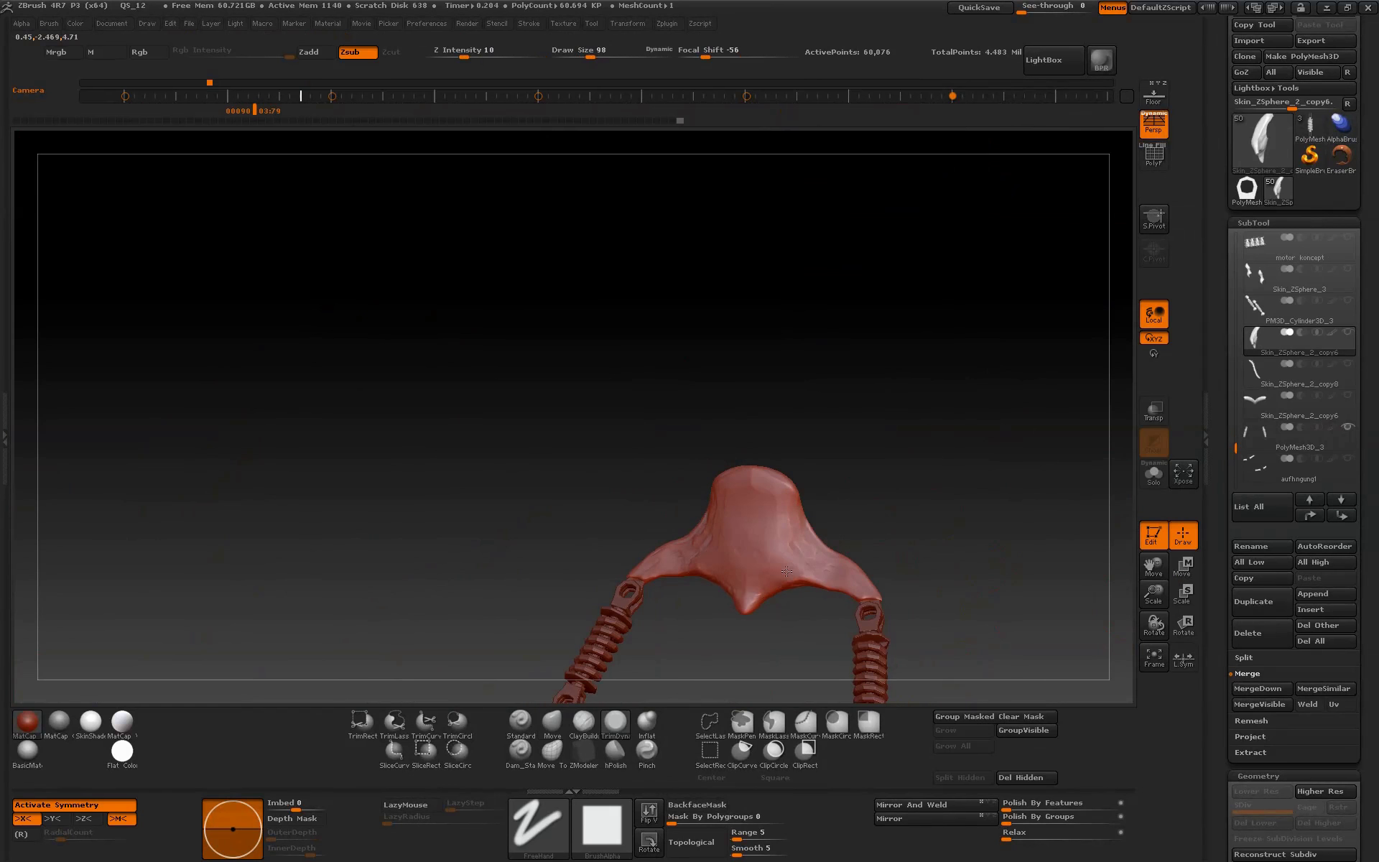
pyautogui.moveTo(837, 503)
pyautogui.mouseDown()
pyautogui.moveTo(900, 495)
pyautogui.moveTo(871, 484)
pyautogui.moveTo(838, 422)
pyautogui.moveTo(934, 421)
pyautogui.moveTo(931, 524)
pyautogui.moveTo(912, 522)
pyautogui.moveTo(937, 516)
pyautogui.mouseUp()
pyautogui.moveTo(1154, 570); pyautogui.dragTo(1090, 572)
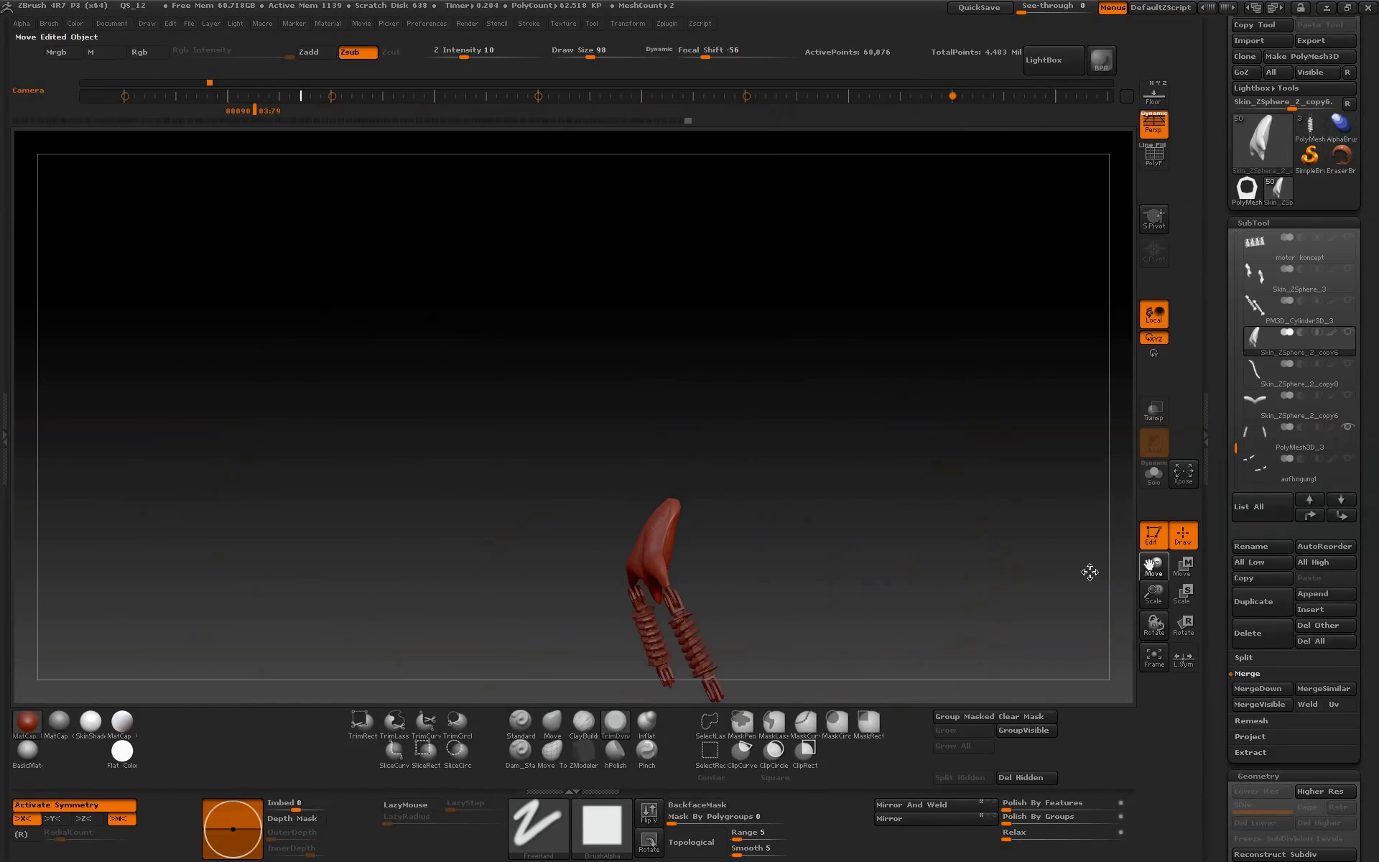
pyautogui.moveTo(869, 563)
pyautogui.mouseDown()
pyautogui.moveTo(936, 504)
pyautogui.moveTo(932, 536)
pyautogui.mouseUp()
pyautogui.moveTo(1084, 541)
pyautogui.mouseDown()
pyautogui.moveTo(972, 541)
pyautogui.moveTo(1002, 545)
pyautogui.moveTo(905, 480)
pyautogui.mouseUp()
# - Show the hidden wing piece again and select Skin_ZSphere_2_copy6
pyautogui.click(1348, 395)
pyautogui.moveTo(886, 506); pyautogui.dragTo(943, 543)
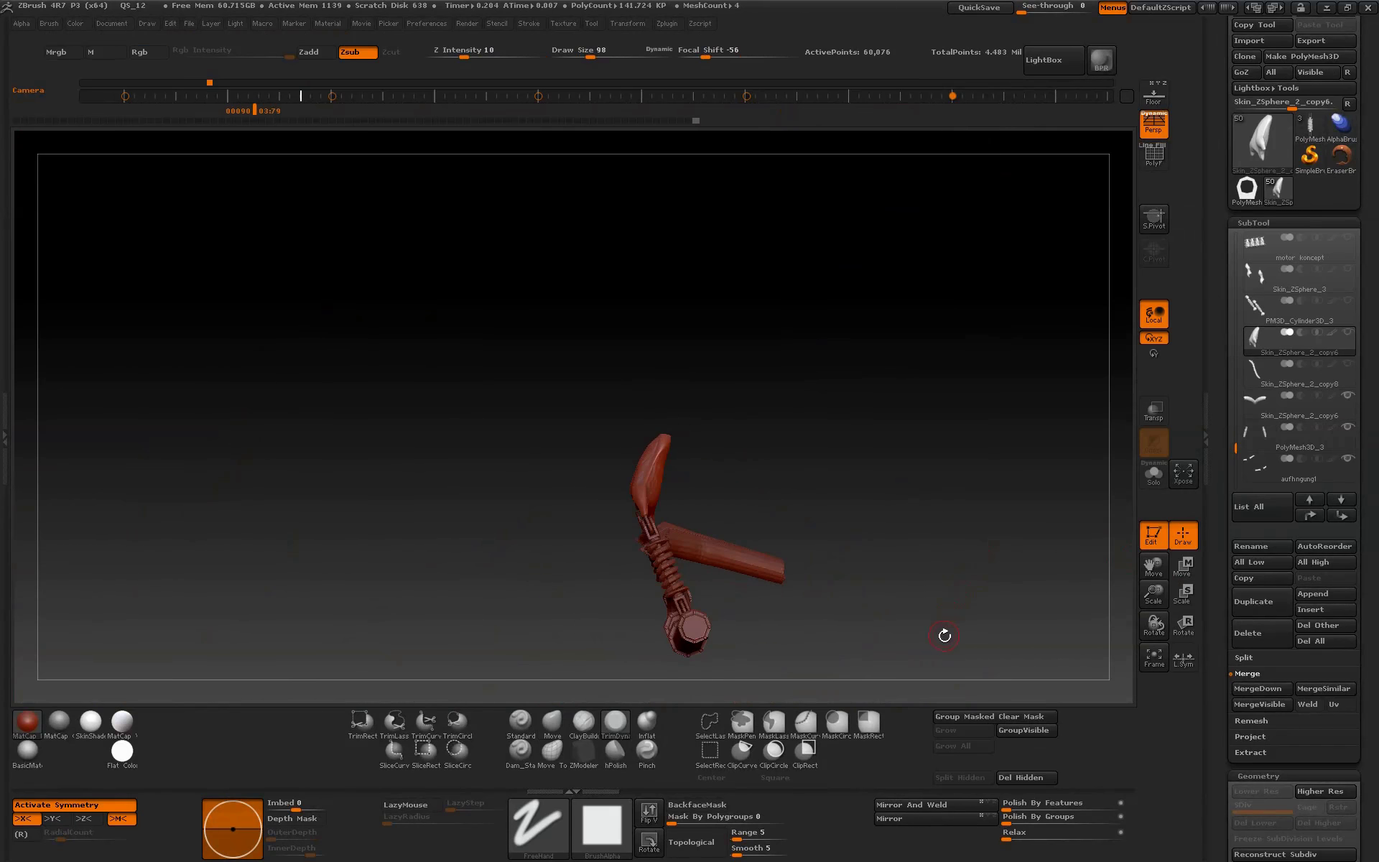
pyautogui.click(1286, 405)
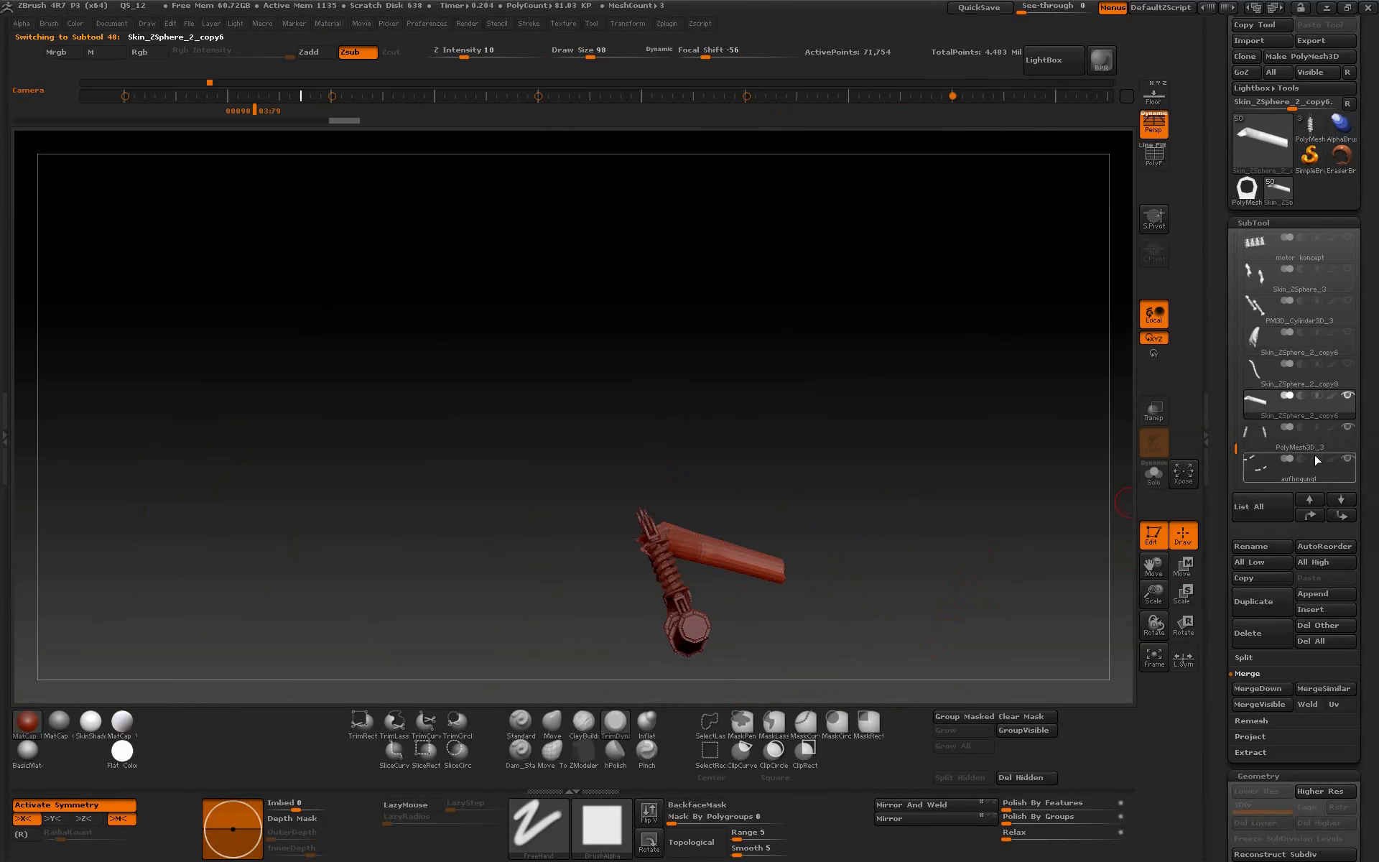
# - Make the spine and second copy6 strut visible and rotate the strut tube about its pivot
pyautogui.click(1348, 364)
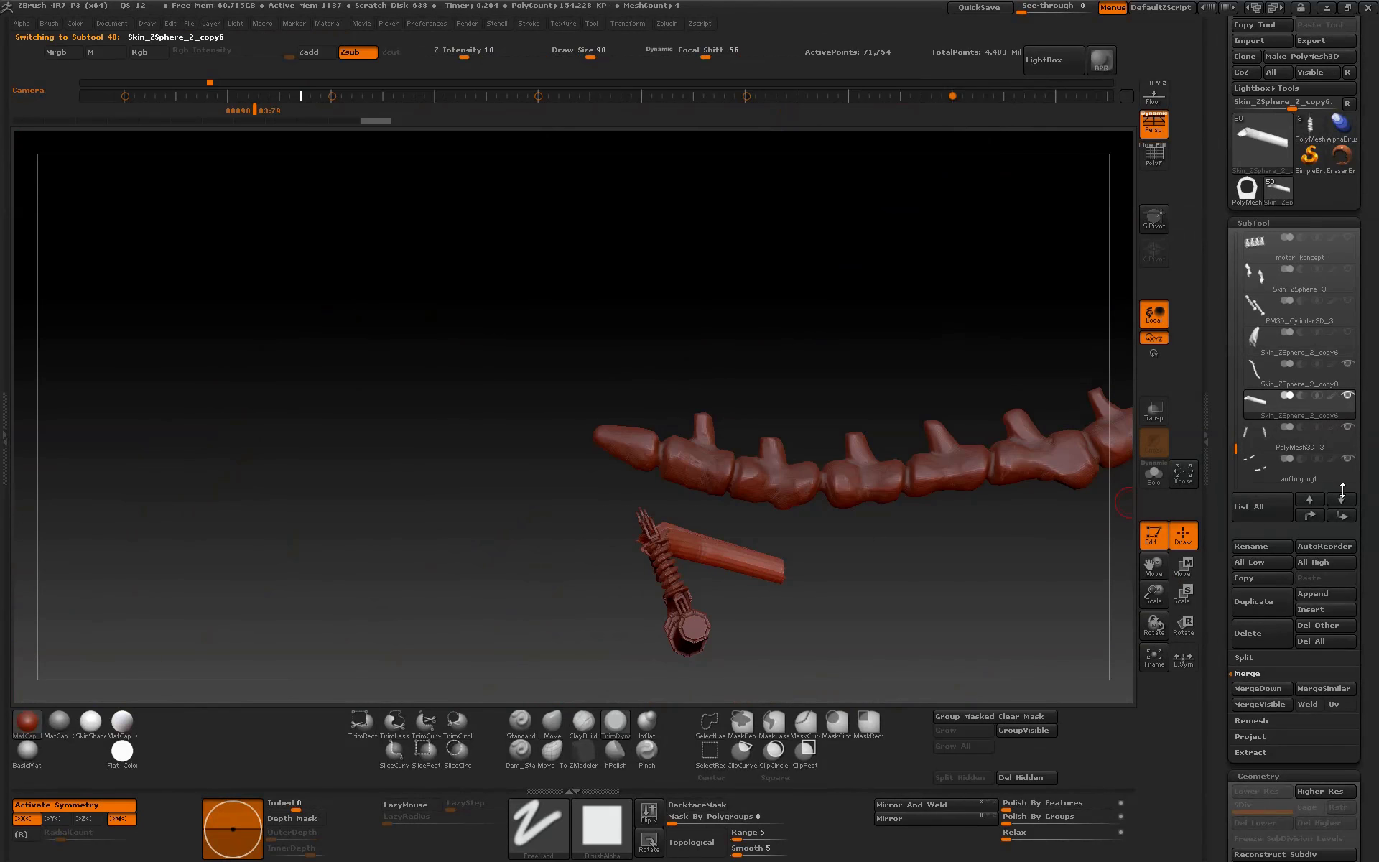
pyautogui.moveTo(1232, 445); pyautogui.dragTo(1232, 431)
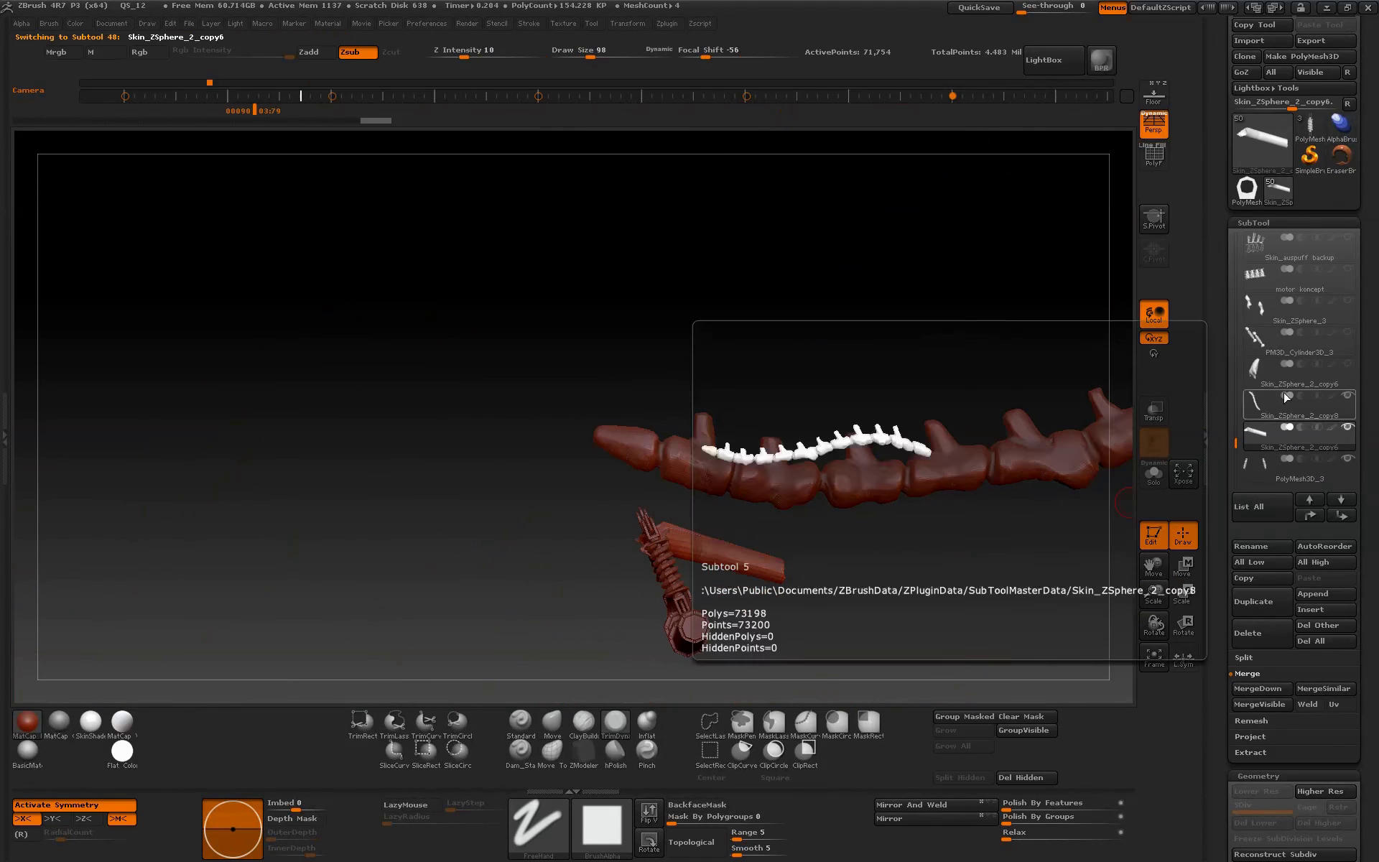
pyautogui.click(1348, 364)
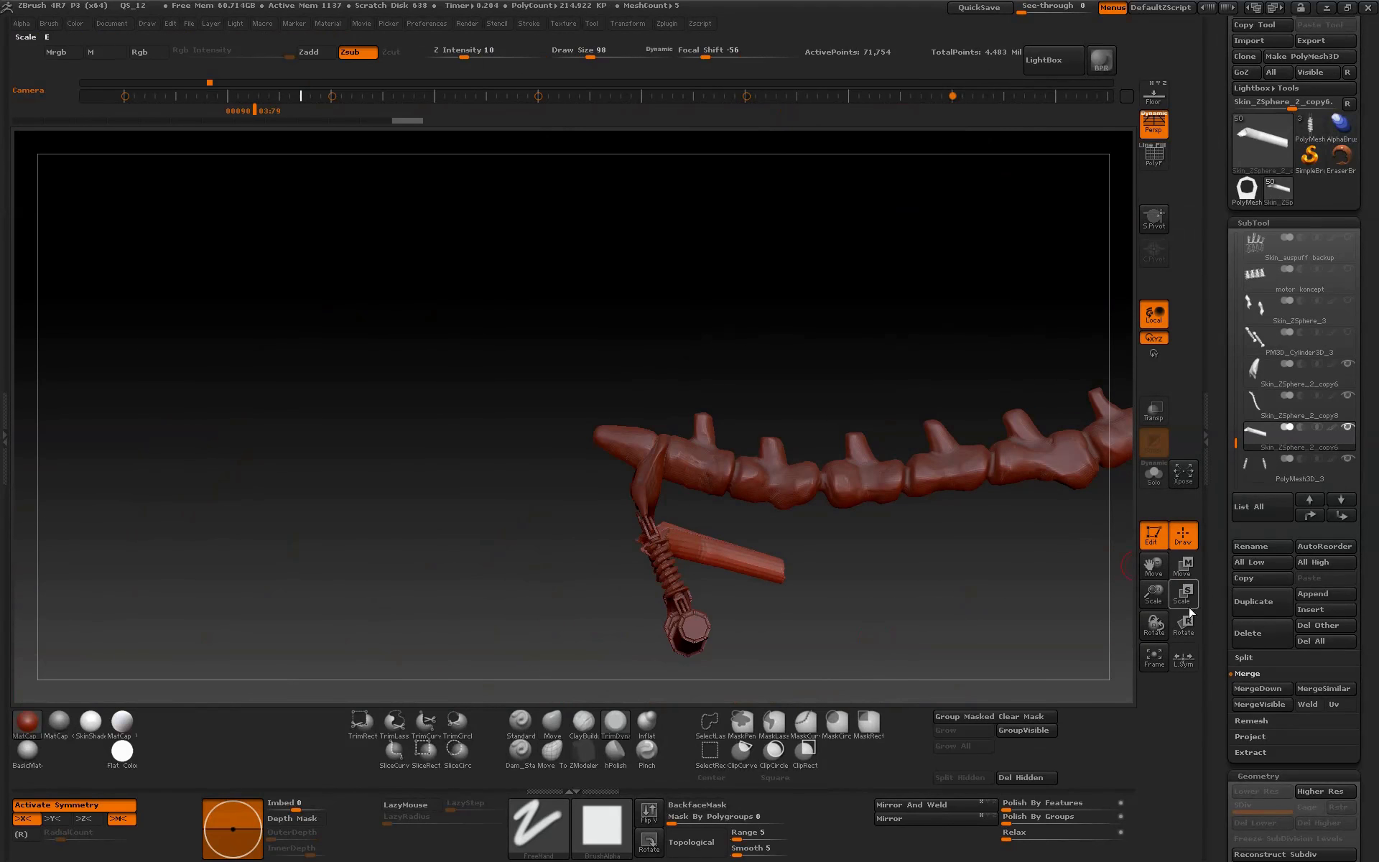
pyautogui.click(1184, 624)
pyautogui.moveTo(645, 583)
pyautogui.mouseDown()
pyautogui.moveTo(963, 589)
pyautogui.moveTo(925, 619)
pyautogui.moveTo(937, 620)
pyautogui.mouseUp()
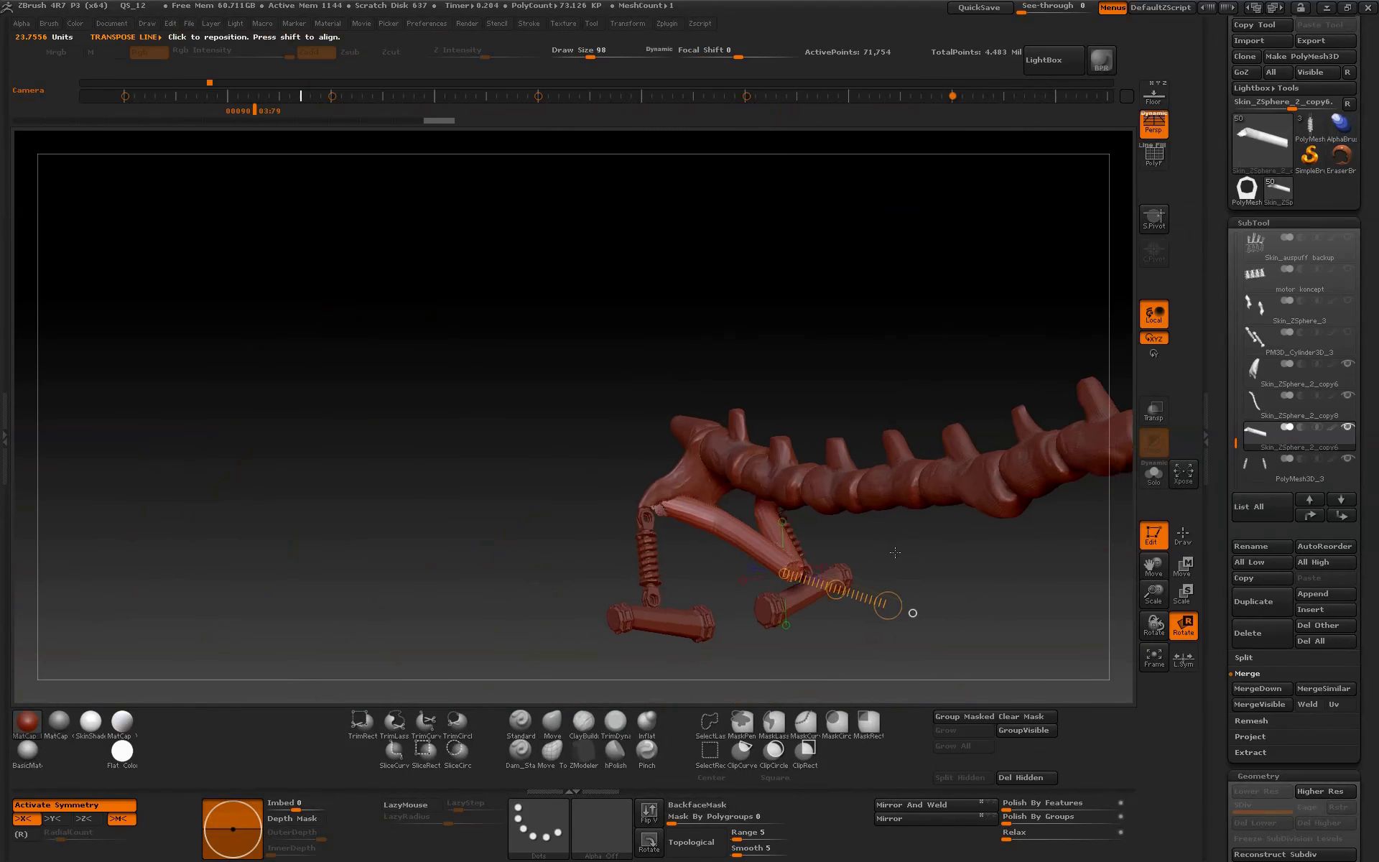
pyautogui.moveTo(1153, 594)
pyautogui.mouseDown()
pyautogui.moveTo(1135, 641)
pyautogui.moveTo(1048, 614)
pyautogui.mouseUp()
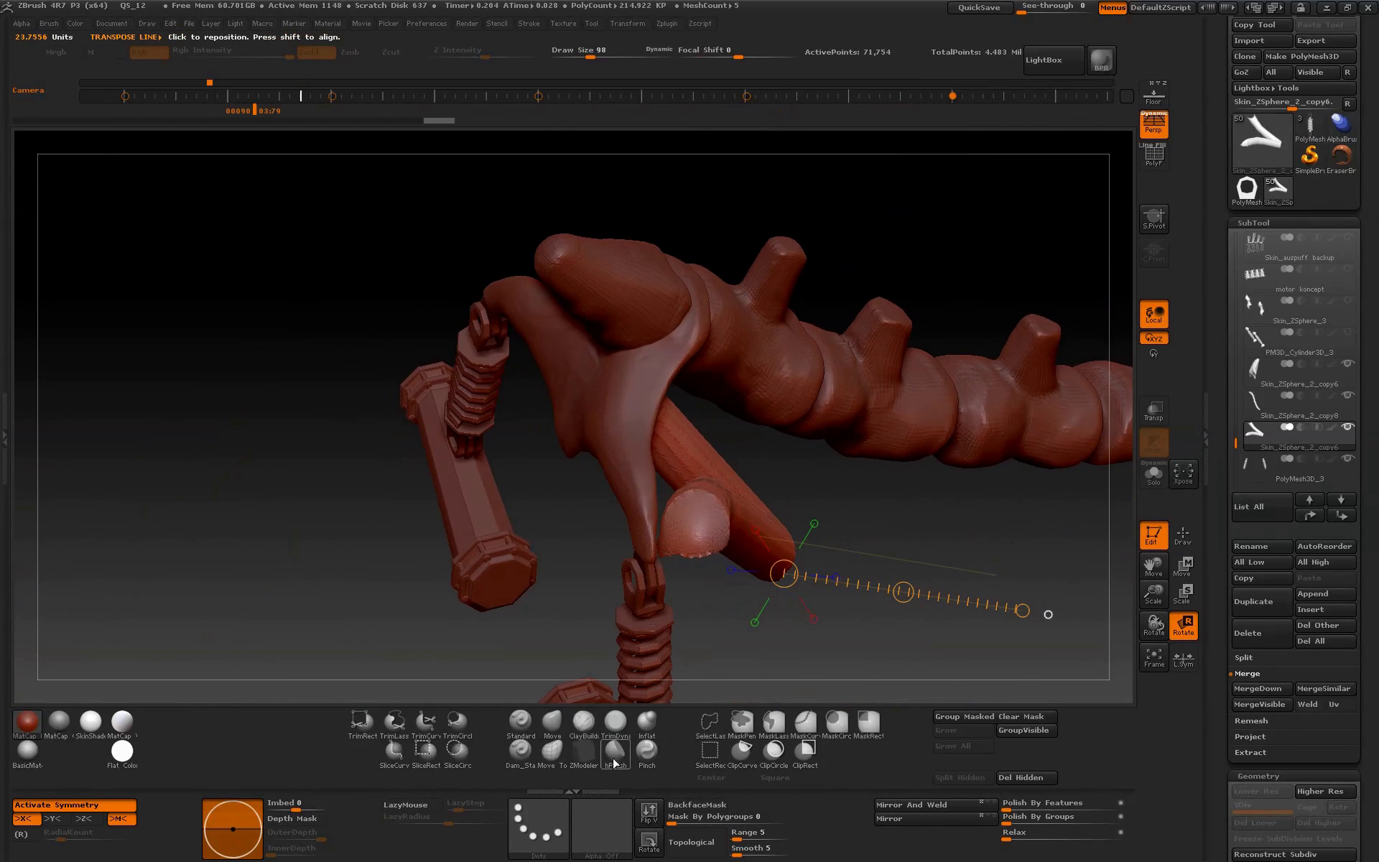
# - Pick the TrimDynamic brush and Solo the V-shaped tube
pyautogui.click(616, 721)
pyautogui.moveTo(862, 632)
pyautogui.mouseDown()
pyautogui.moveTo(627, 528)
pyautogui.moveTo(591, 544)
pyautogui.mouseUp()
pyautogui.click(1154, 474)
pyautogui.moveTo(872, 564)
pyautogui.mouseDown()
pyautogui.moveTo(837, 409)
pyautogui.moveTo(827, 614)
pyautogui.mouseUp()
# - Lasso the tube end, delete it with Del Hidden, and turn Solo off
pyautogui.hotkey('ctrl', 'shift')
pyautogui.click(1020, 776)
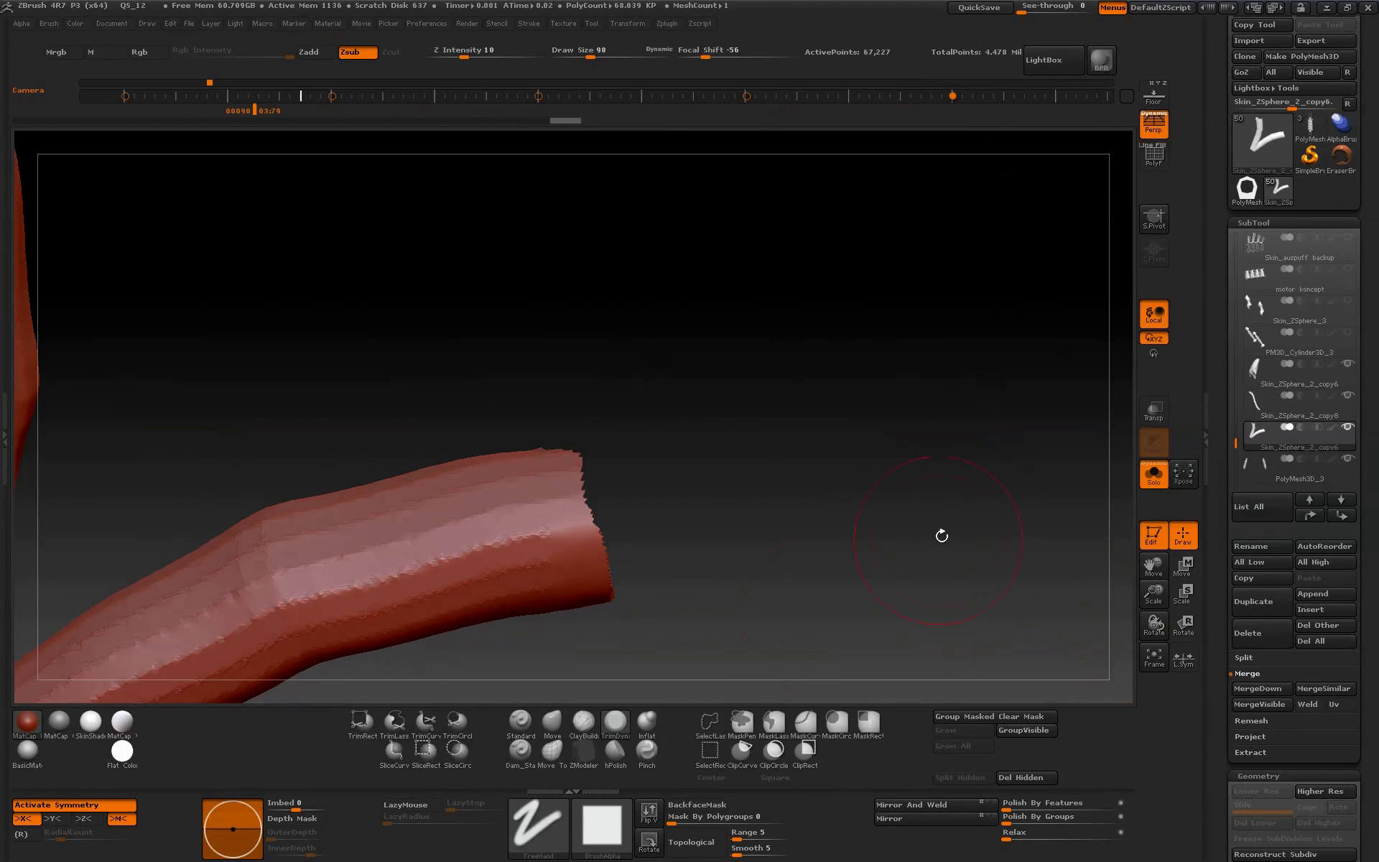
pyautogui.moveTo(954, 551); pyautogui.dragTo(635, 575)
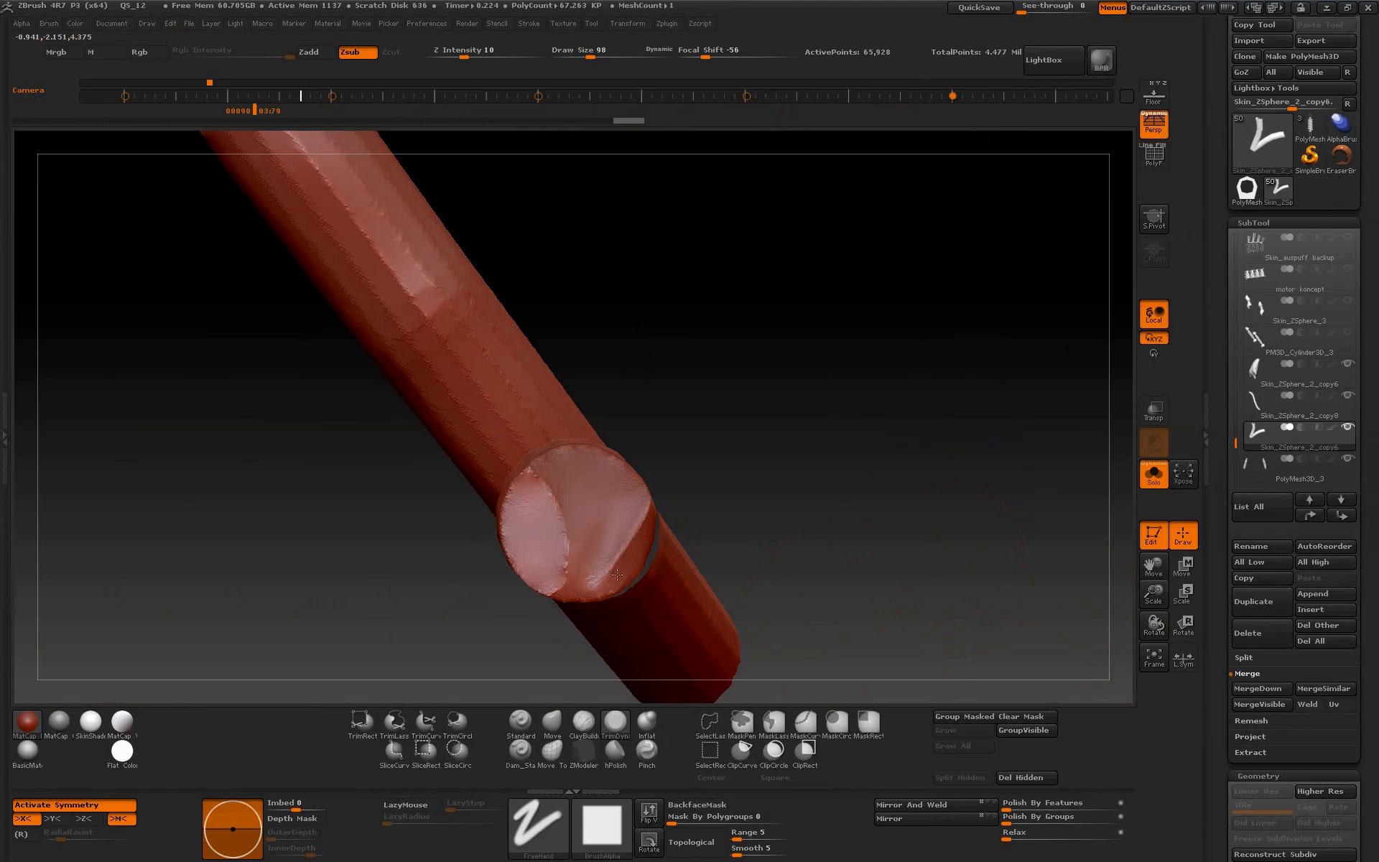
pyautogui.moveTo(990, 554); pyautogui.dragTo(945, 578)
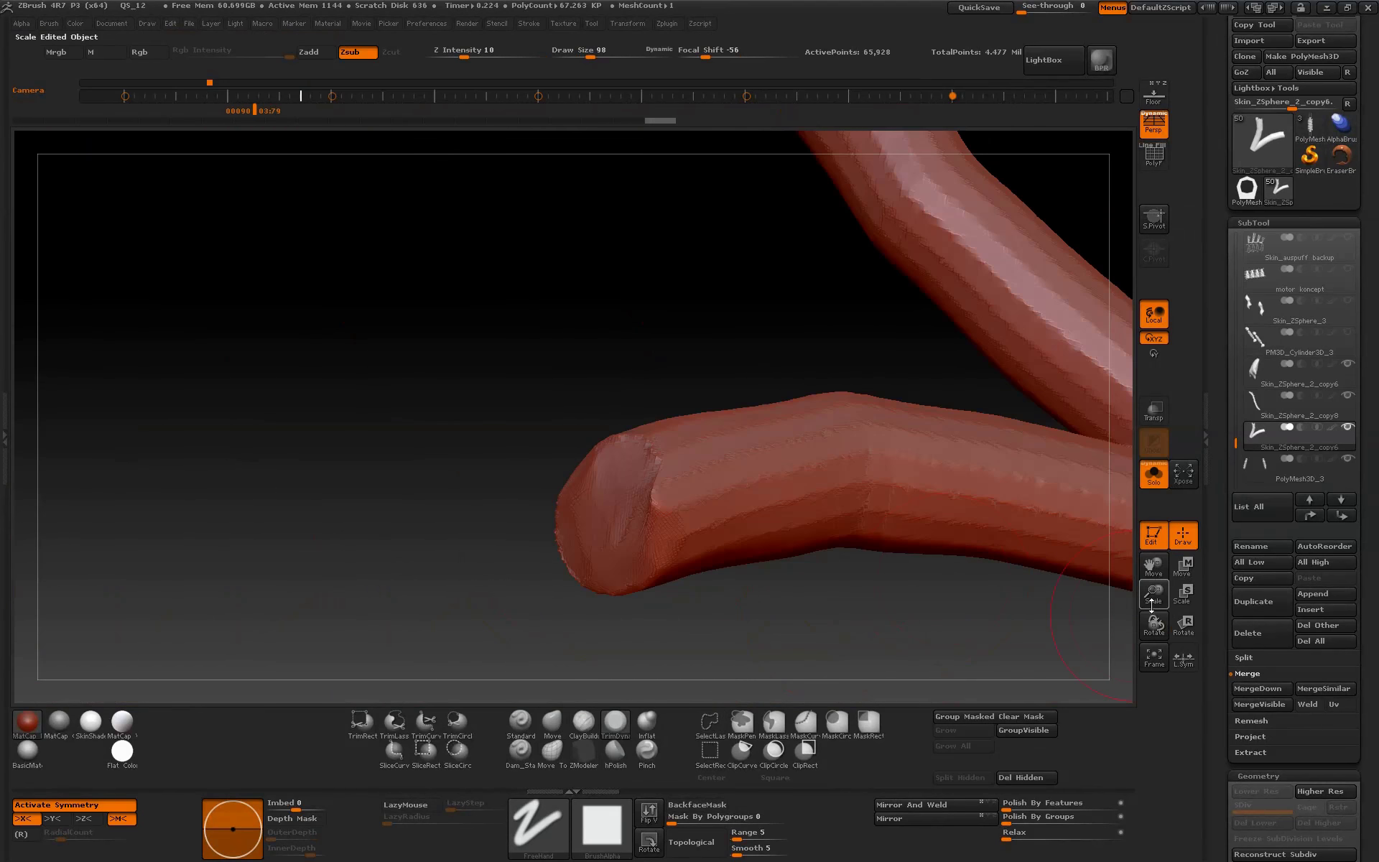
pyautogui.moveTo(1152, 605); pyautogui.dragTo(1101, 536)
pyautogui.click(1153, 474)
pyautogui.moveTo(1153, 595)
pyautogui.mouseDown()
pyautogui.moveTo(888, 601)
pyautogui.moveTo(960, 584)
pyautogui.moveTo(852, 548)
pyautogui.mouseUp()
# - Pull the cut tube end toward the lower left with the Move brush, then pick ClayBuildup
pyautogui.click(551, 720)
pyautogui.moveTo(589, 498); pyautogui.dragTo(524, 503)
pyautogui.moveTo(862, 531)
pyautogui.mouseDown()
pyautogui.moveTo(868, 554)
pyautogui.moveTo(493, 517)
pyautogui.mouseUp()
pyautogui.moveTo(448, 451)
pyautogui.mouseDown()
pyautogui.moveTo(690, 537)
pyautogui.moveTo(800, 554)
pyautogui.mouseUp()
pyautogui.press('b')
pyautogui.press('c')
pyautogui.press('b')
pyautogui.moveTo(777, 625)
pyautogui.mouseDown()
pyautogui.moveTo(431, 431)
pyautogui.moveTo(702, 363)
pyautogui.moveTo(468, 439)
pyautogui.mouseUp()
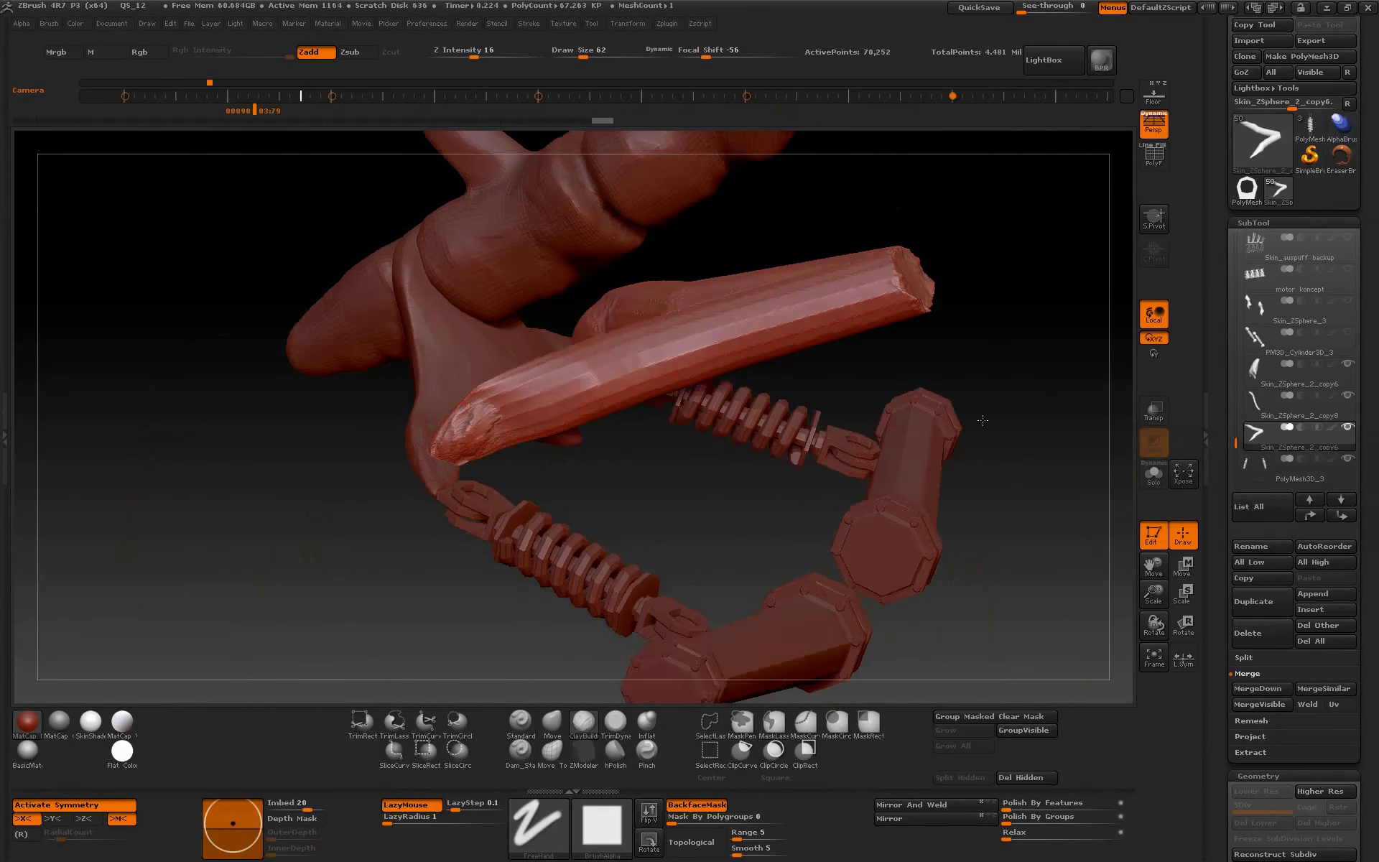
# - With ClayBuildup at Draw Size 102, build up clay along the horn-shaped tube
pyautogui.moveTo(957, 406); pyautogui.dragTo(941, 431)
pyautogui.press('b')
pyautogui.press('s')
pyautogui.press('t')
pyautogui.press('b')
pyautogui.press('c')
pyautogui.press('b')
pyautogui.moveTo(540, 358)
pyautogui.mouseDown()
pyautogui.moveTo(954, 452)
pyautogui.moveTo(903, 546)
pyautogui.mouseUp()
pyautogui.press(']')
pyautogui.press(']')
pyautogui.press(']')
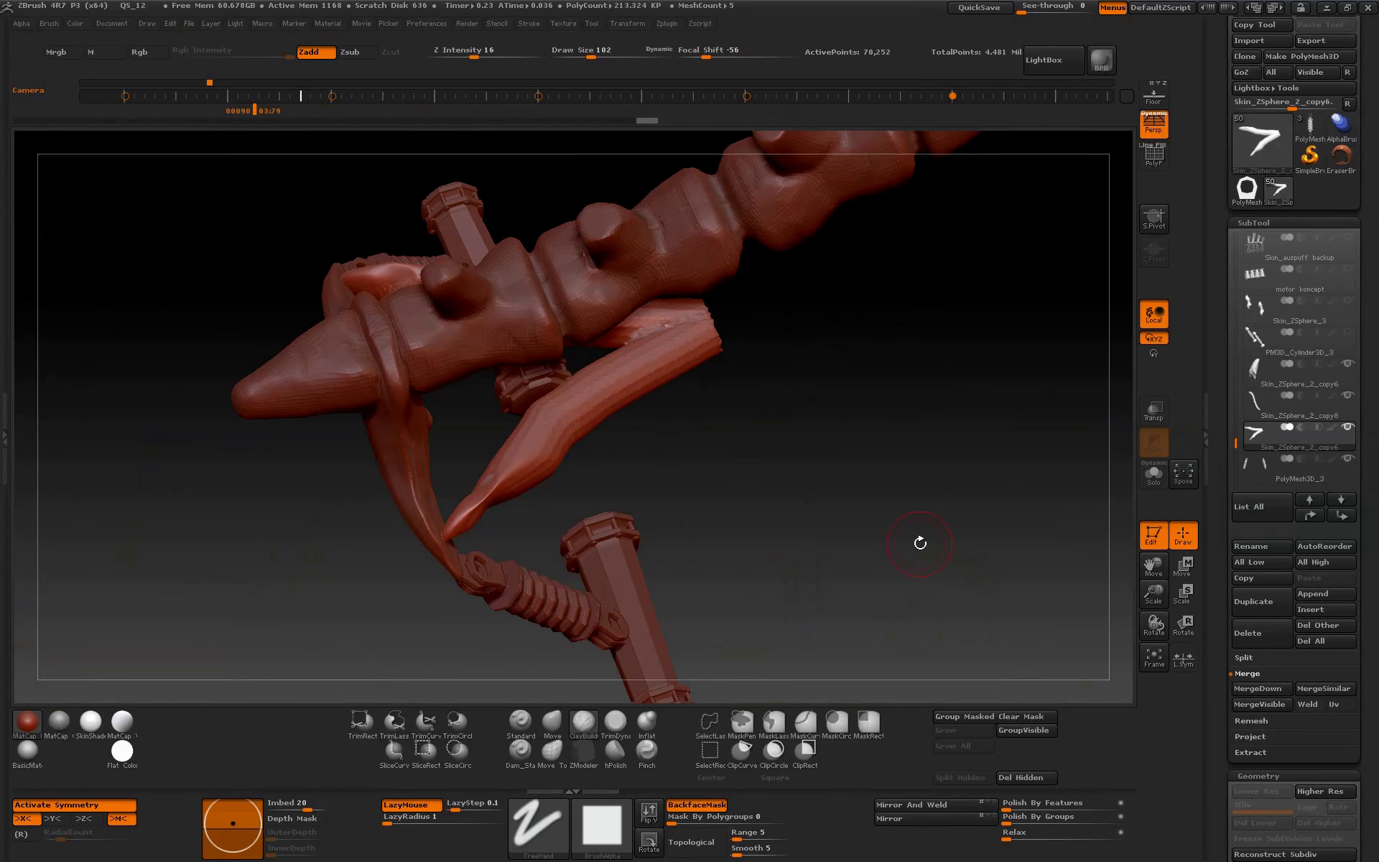
pyautogui.moveTo(514, 452)
pyautogui.mouseDown()
pyautogui.moveTo(606, 384)
pyautogui.moveTo(510, 482)
pyautogui.moveTo(618, 466)
pyautogui.mouseUp()
pyautogui.moveTo(931, 470); pyautogui.dragTo(550, 491)
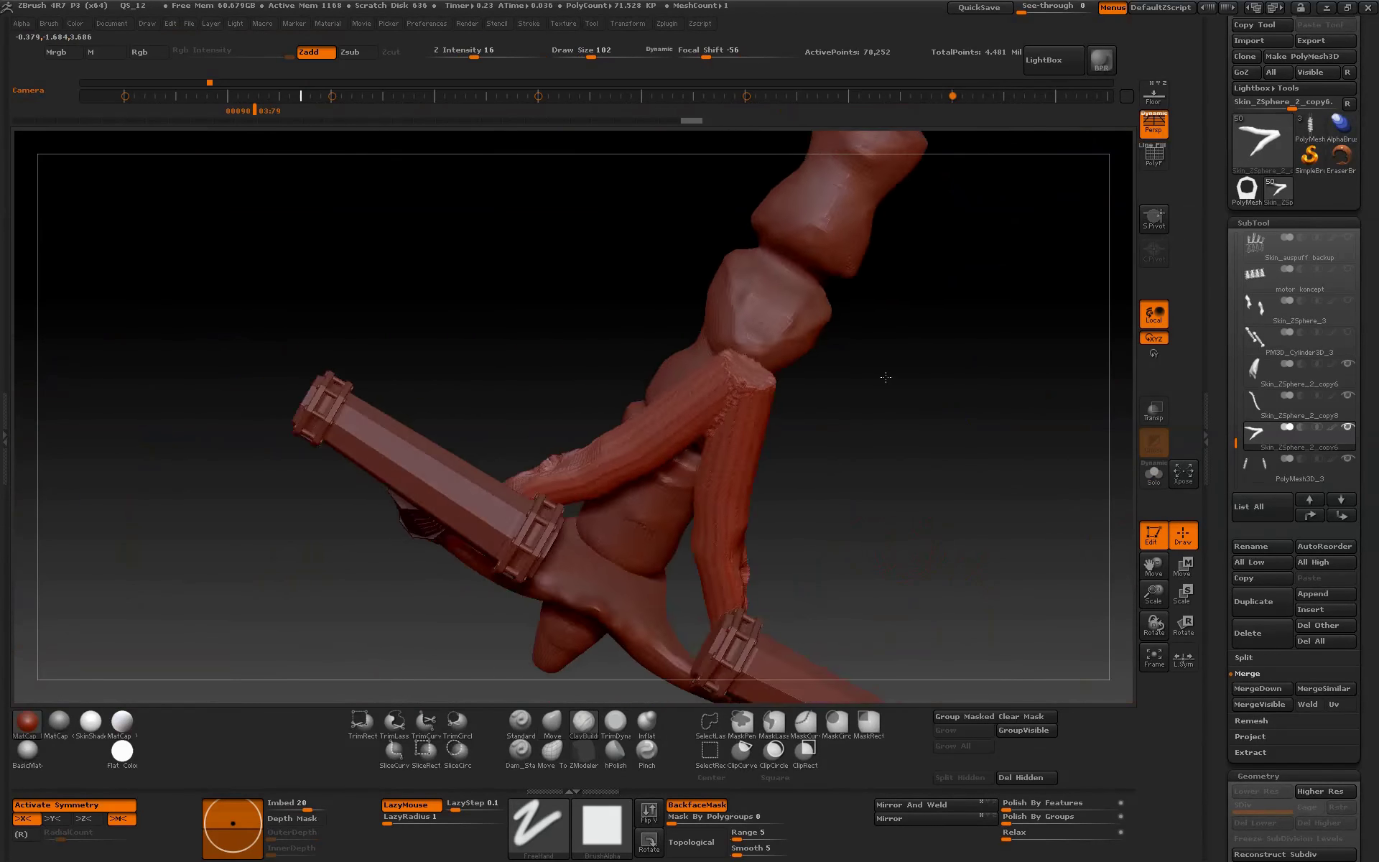
# - Shift-smooth the horn-shaped tube surface from a front-facing angle
pyautogui.moveTo(972, 548); pyautogui.dragTo(560, 512)
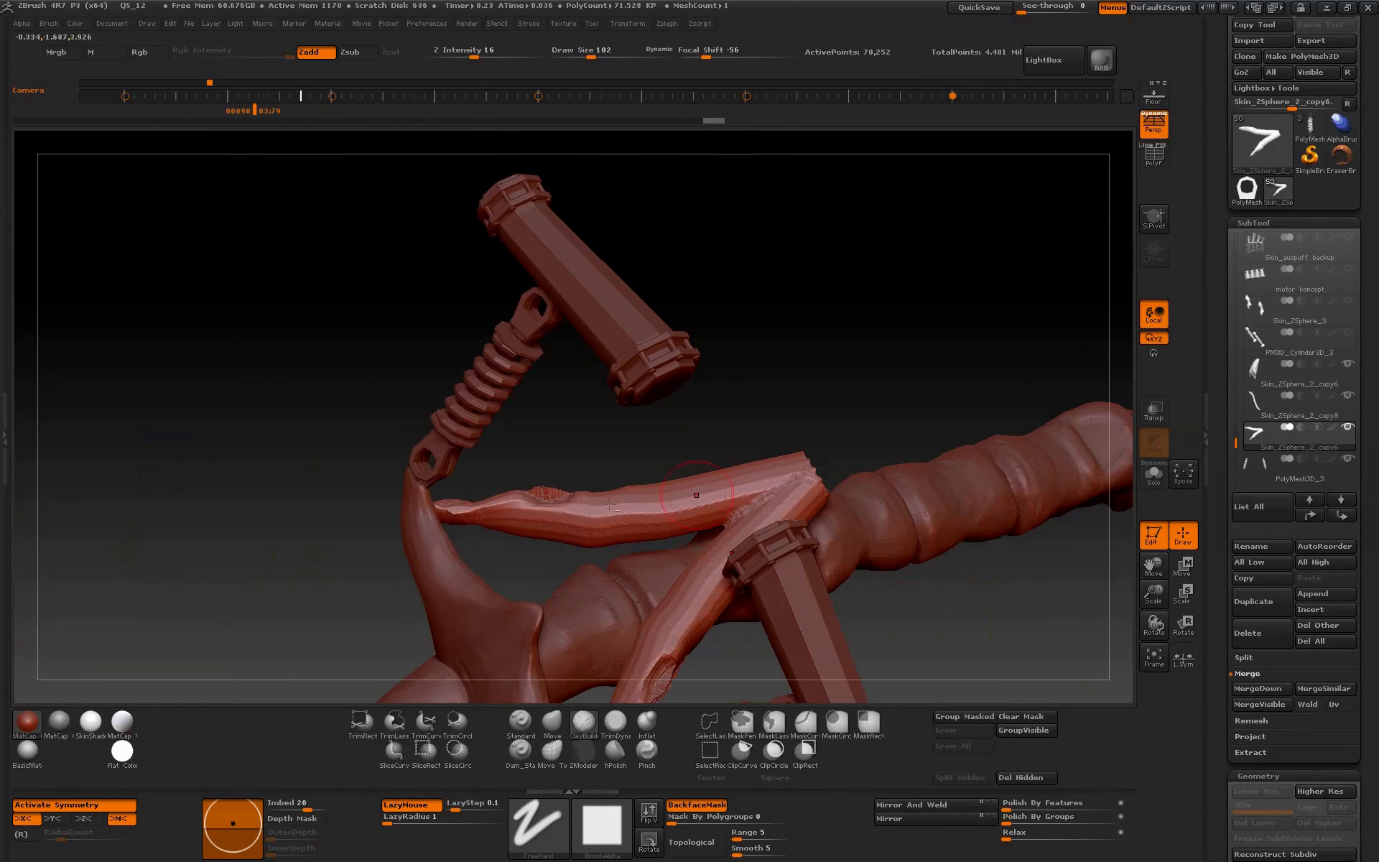
pyautogui.press('ctrl')
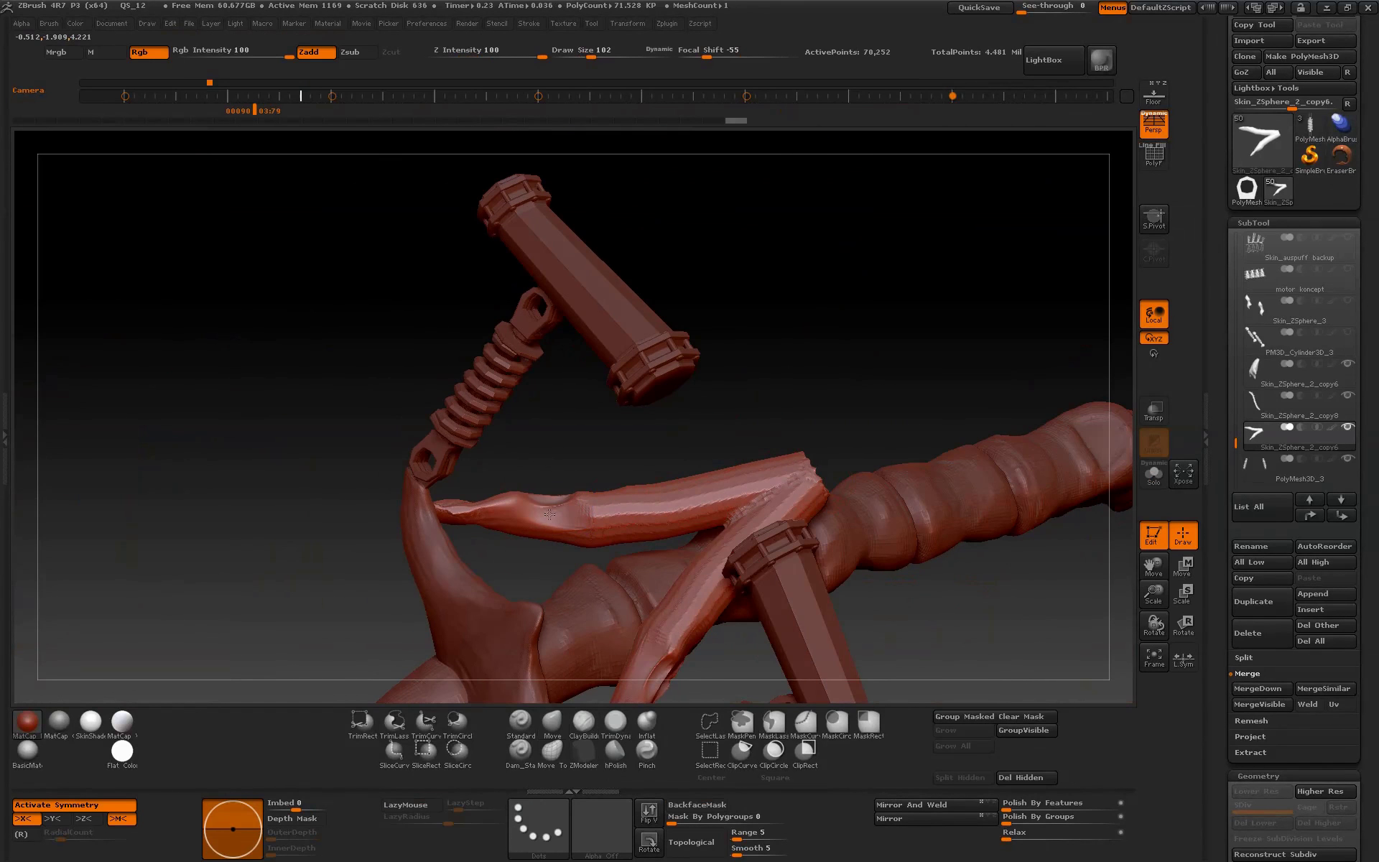
pyautogui.press('shift')
pyautogui.moveTo(602, 538); pyautogui.dragTo(736, 368)
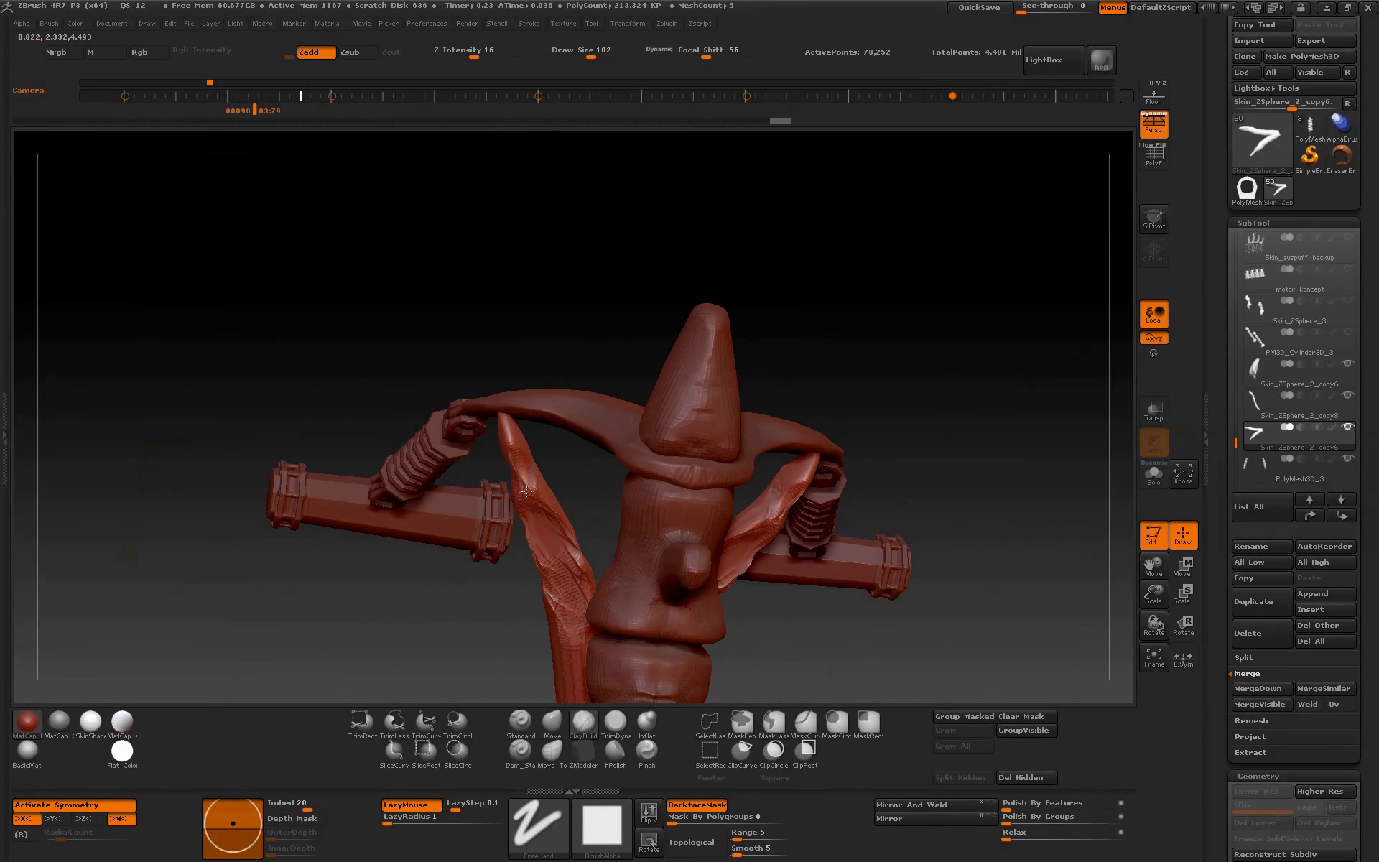
pyautogui.moveTo(526, 491); pyautogui.dragTo(512, 575)
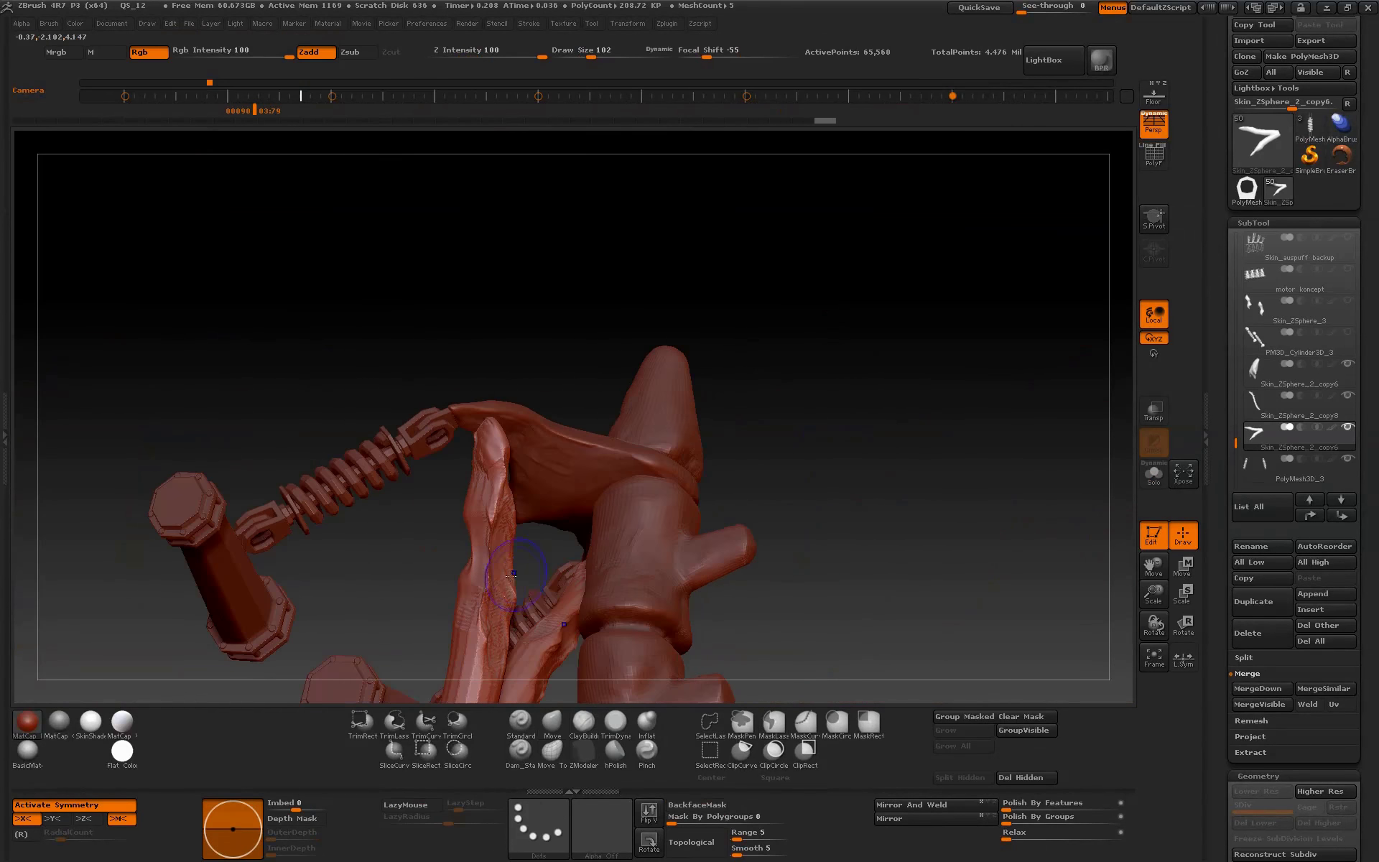
pyautogui.press('shift')
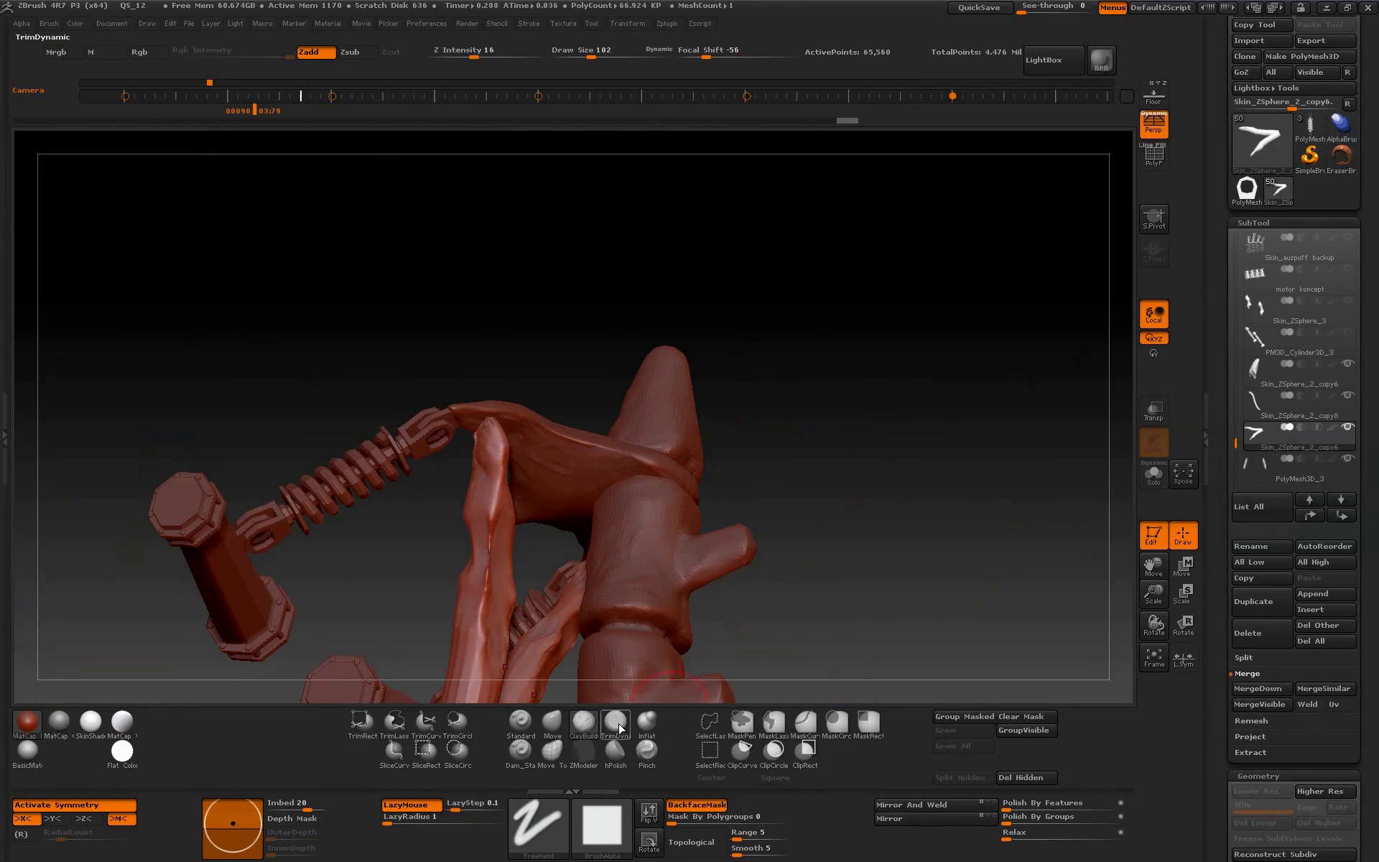
# - Select the TrimDynamic brush and orbit around the model
pyautogui.click(620, 728)
pyautogui.moveTo(492, 582); pyautogui.dragTo(459, 466)
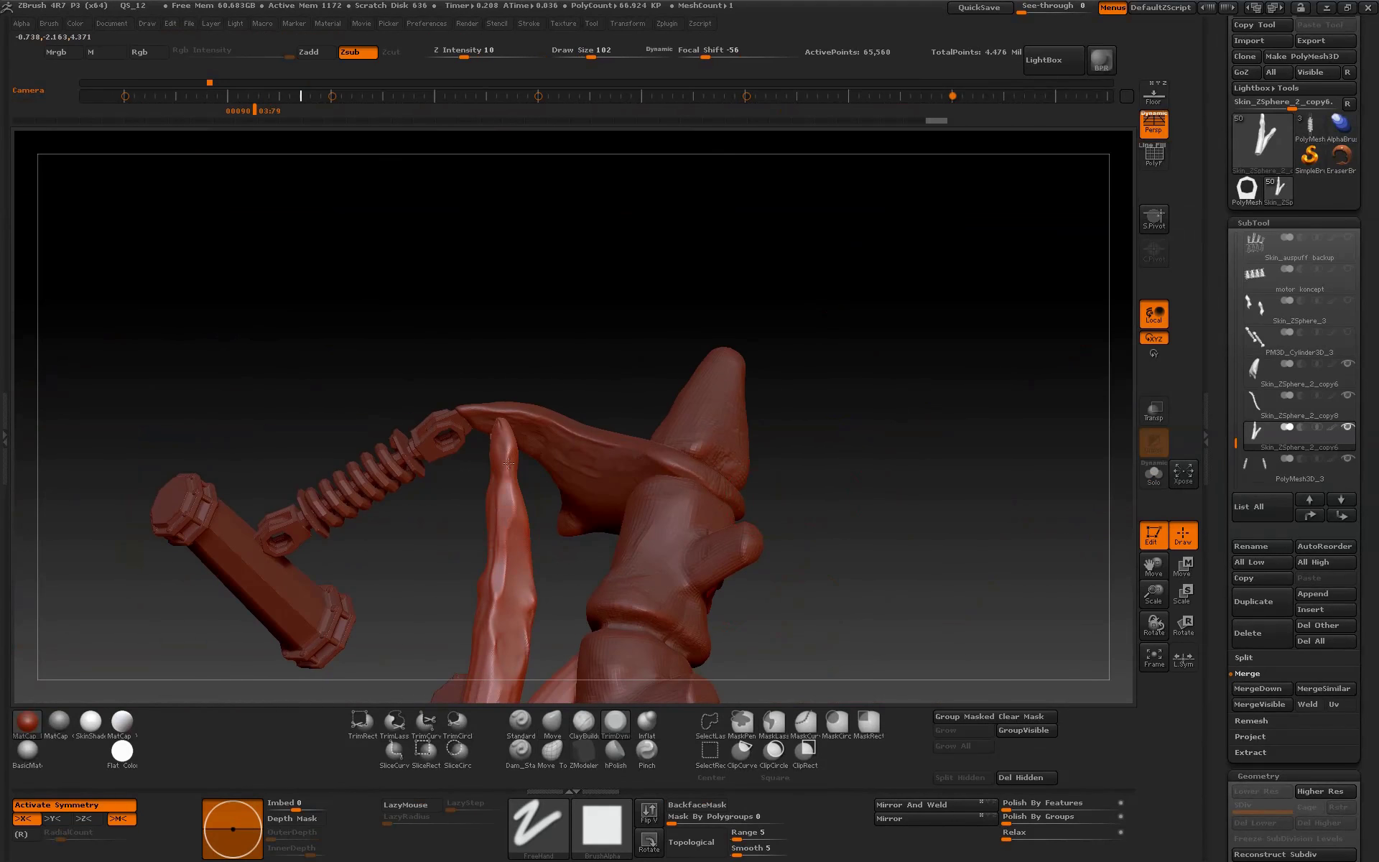
pyautogui.moveTo(869, 563); pyautogui.dragTo(536, 468)
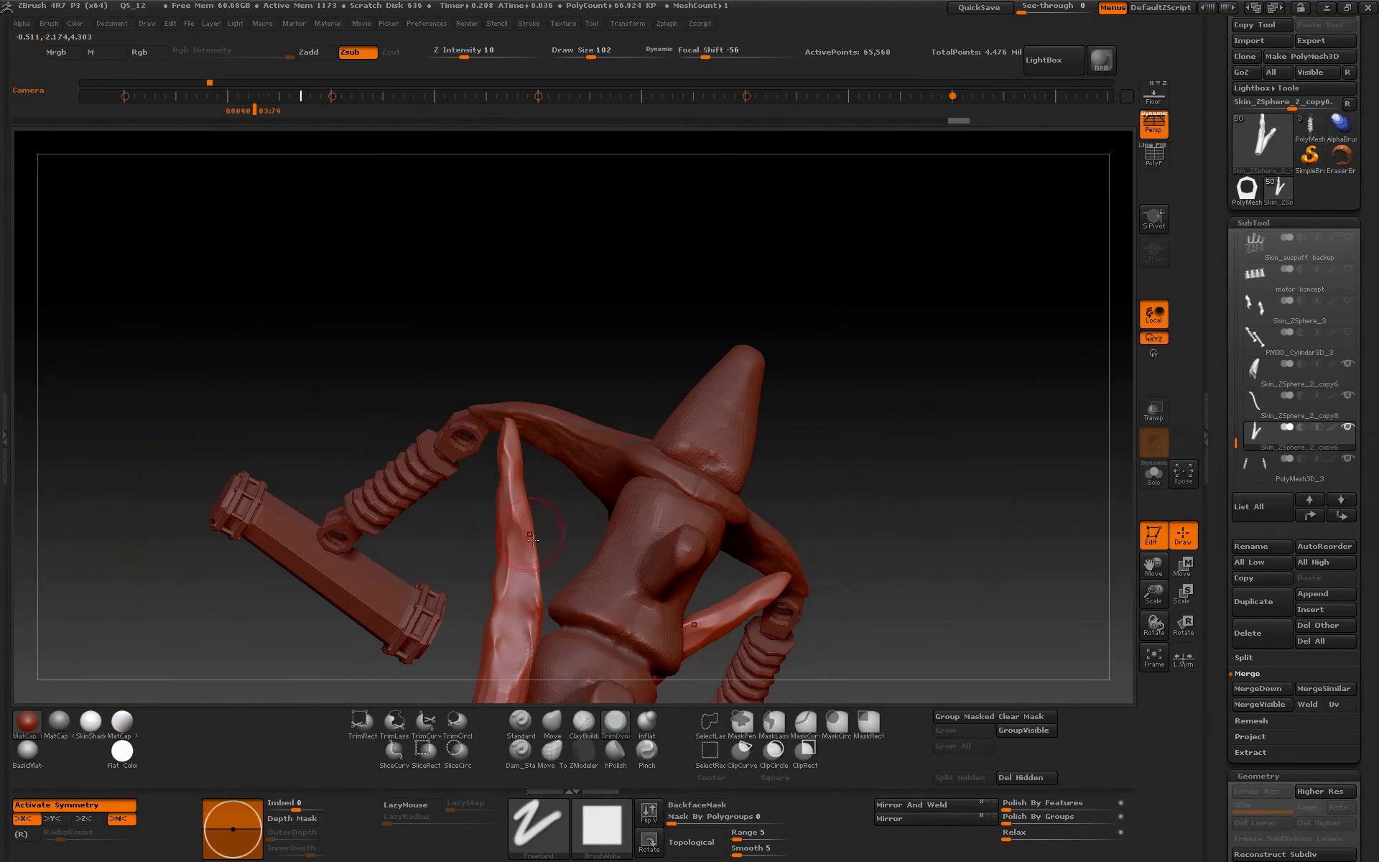
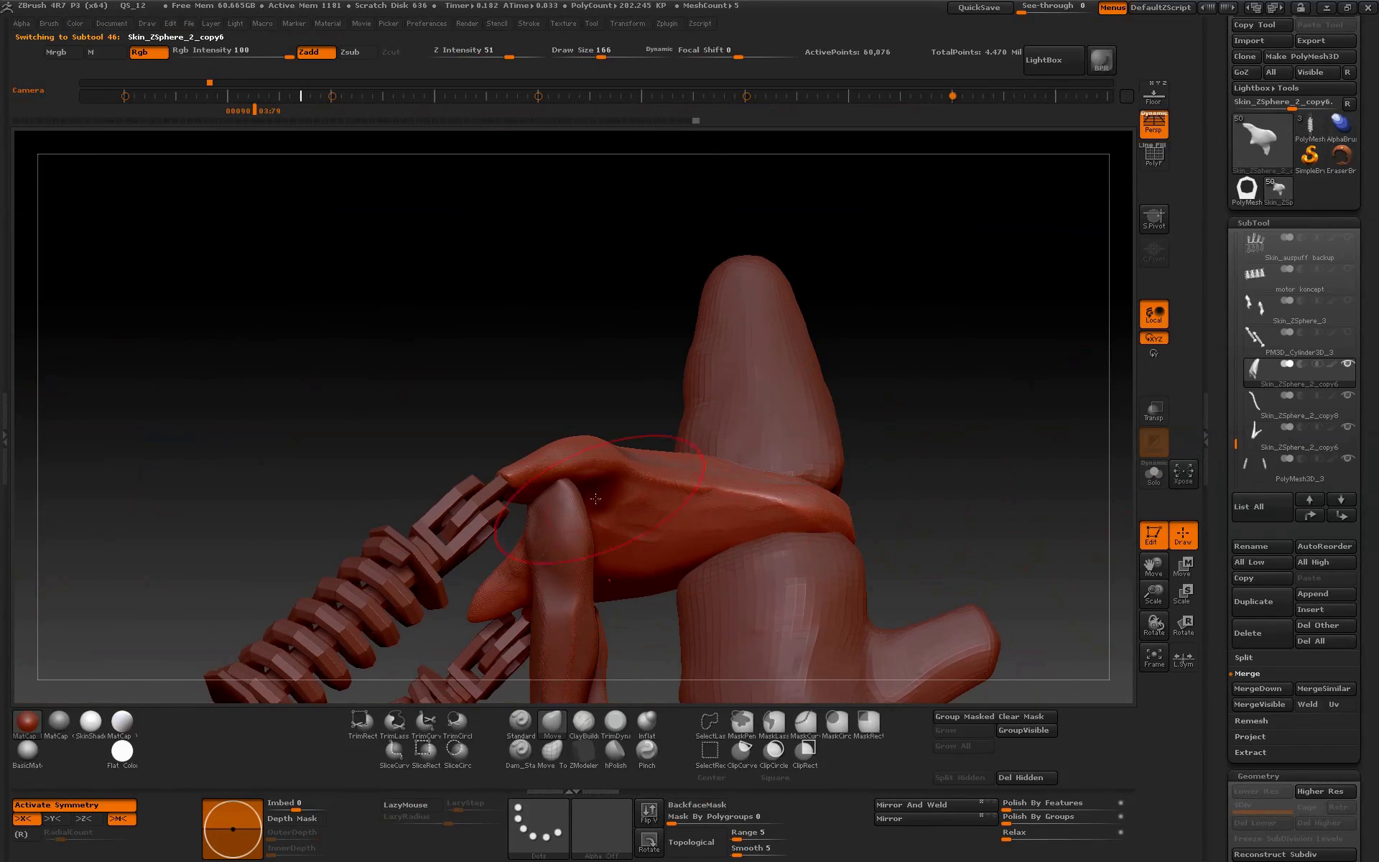
# - Set Focal Shift to -7 and select the finger subtool gripping the chain
pyautogui.rightClick(571, 622)
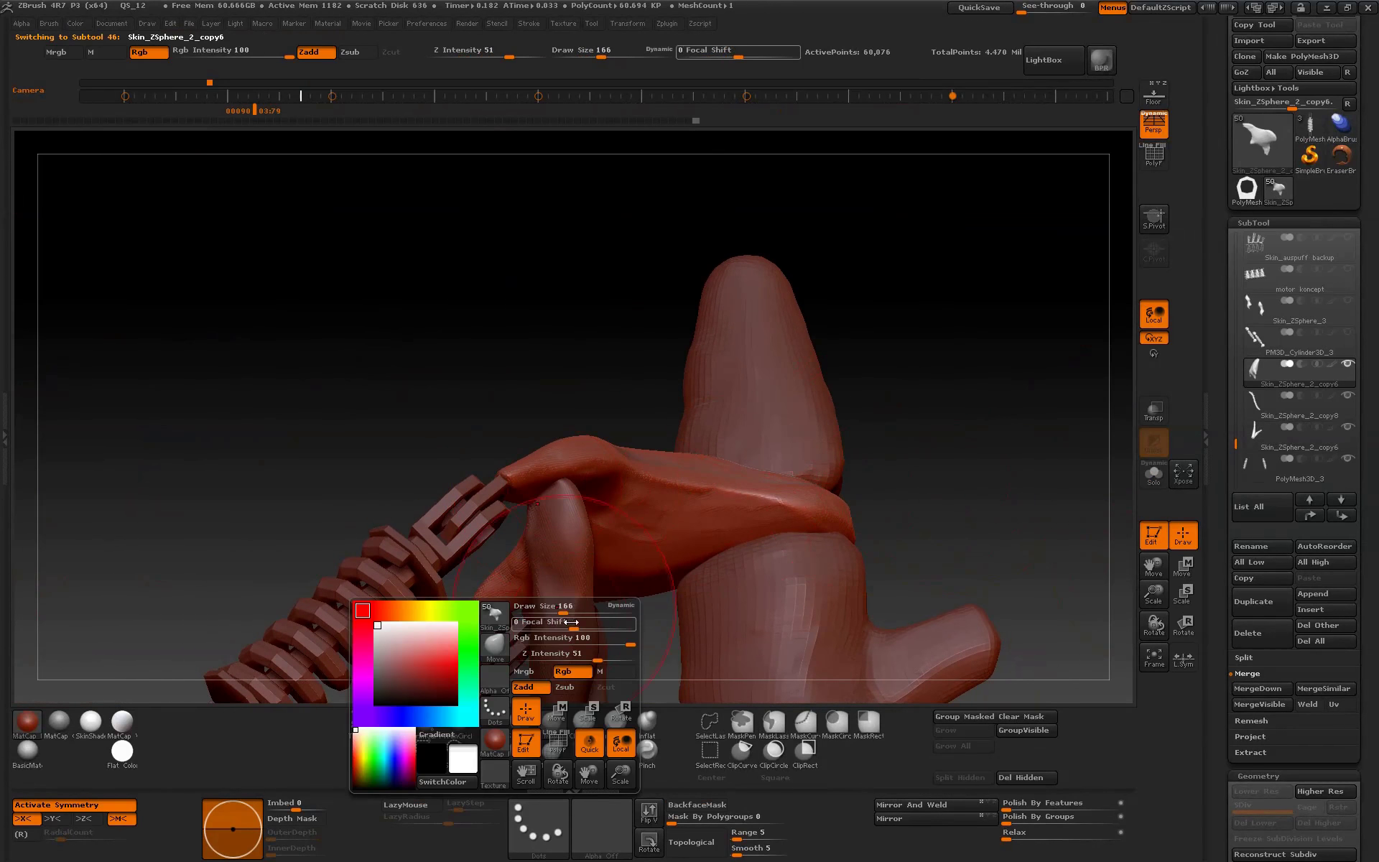
pyautogui.moveTo(571, 622); pyautogui.dragTo(566, 622)
pyautogui.keyDown('alt'); pyautogui.click(573, 612); pyautogui.keyUp('alt')
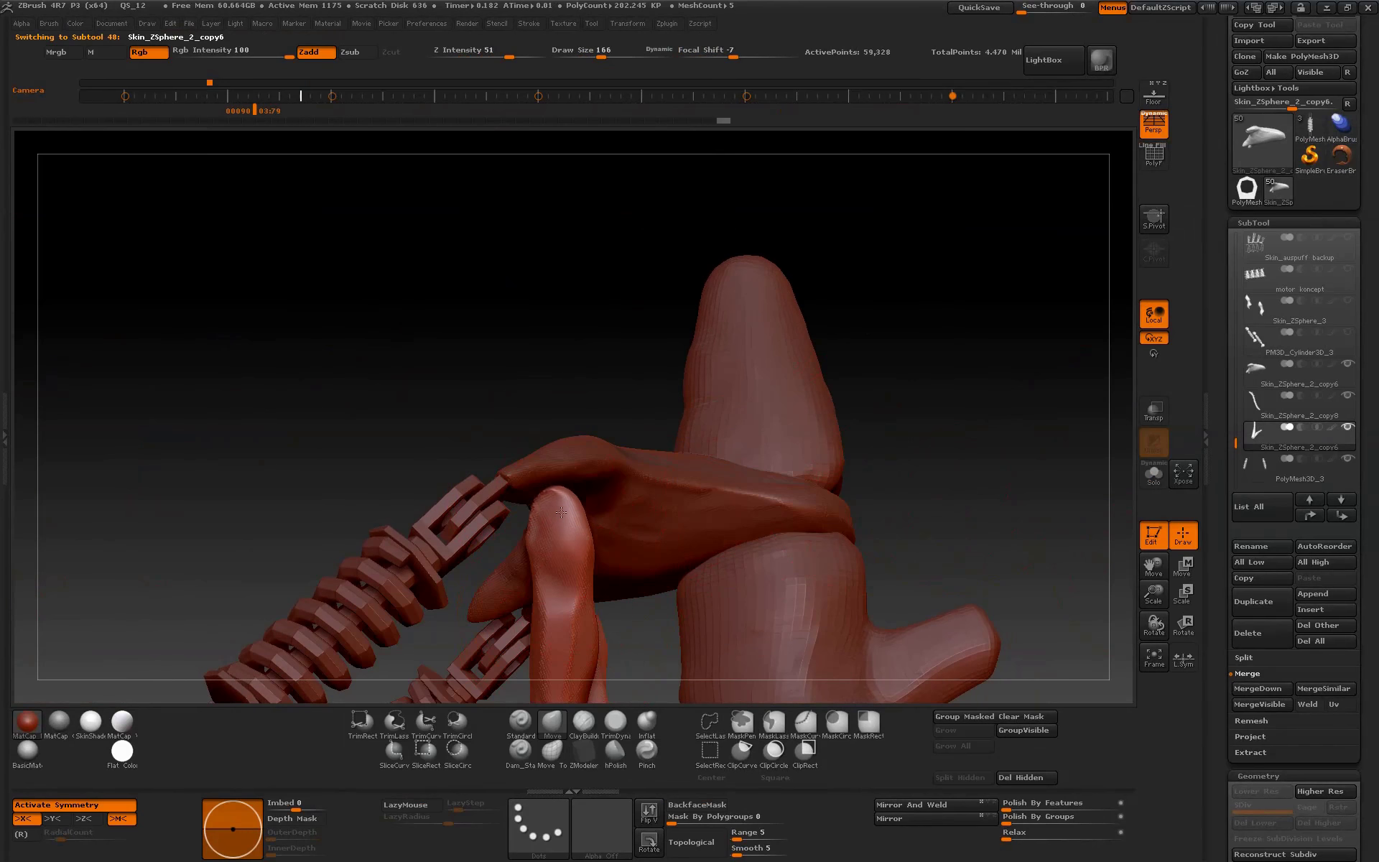
pyautogui.moveTo(565, 519)
pyautogui.mouseDown(button='right')
pyautogui.moveTo(907, 409)
pyautogui.moveTo(824, 491)
pyautogui.moveTo(802, 459)
pyautogui.mouseUp(button='right')
pyautogui.keyDown('alt'); pyautogui.click(705, 502); pyautogui.keyUp('alt')
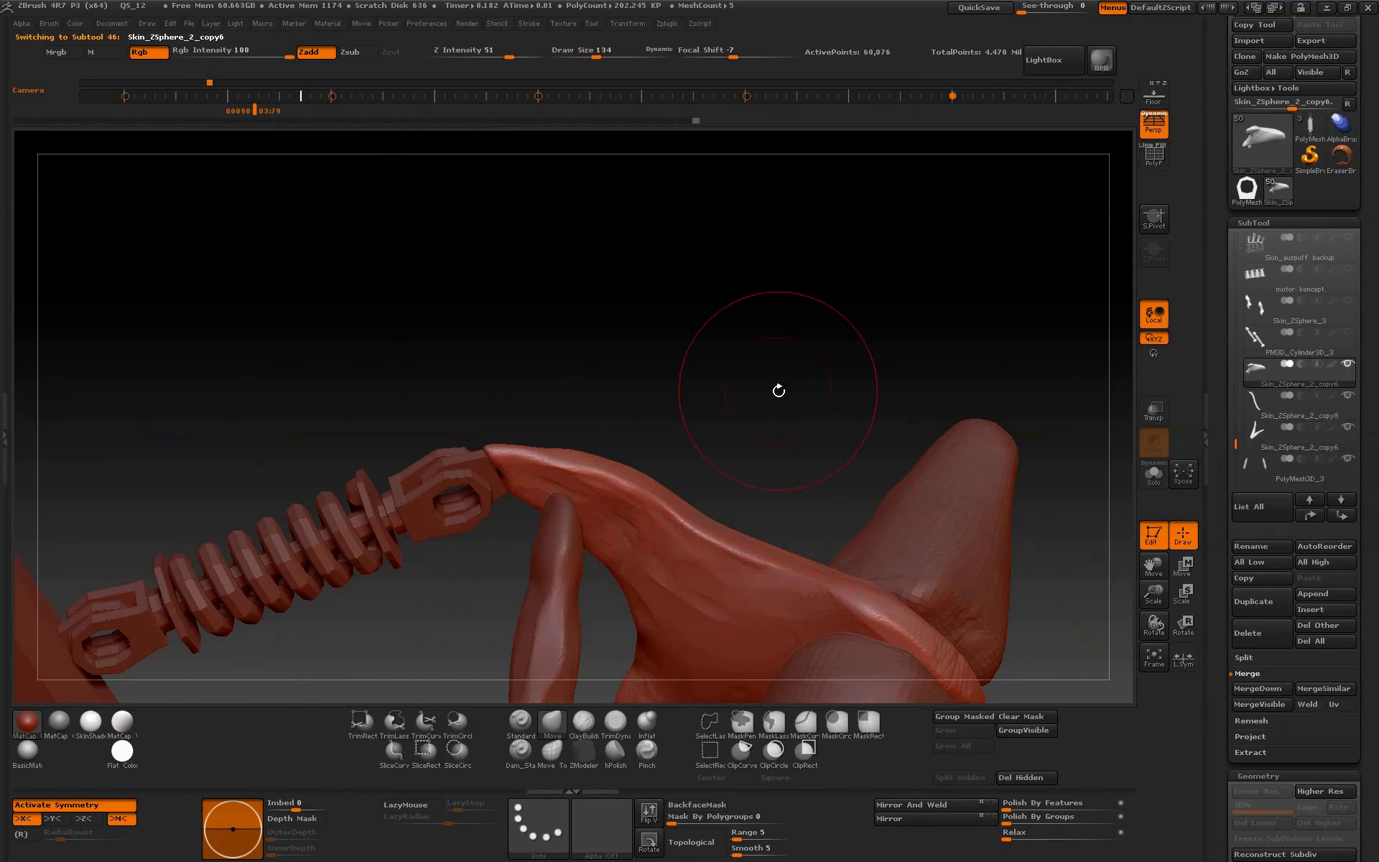
# - Build up clay on the fingertip at the piston end with ClayBuildup, orbiting around the grip
pyautogui.click(583, 720)
pyautogui.moveTo(763, 394)
pyautogui.mouseDown(button='right')
pyautogui.moveTo(807, 348)
pyautogui.moveTo(642, 476)
pyautogui.mouseUp(button='right')
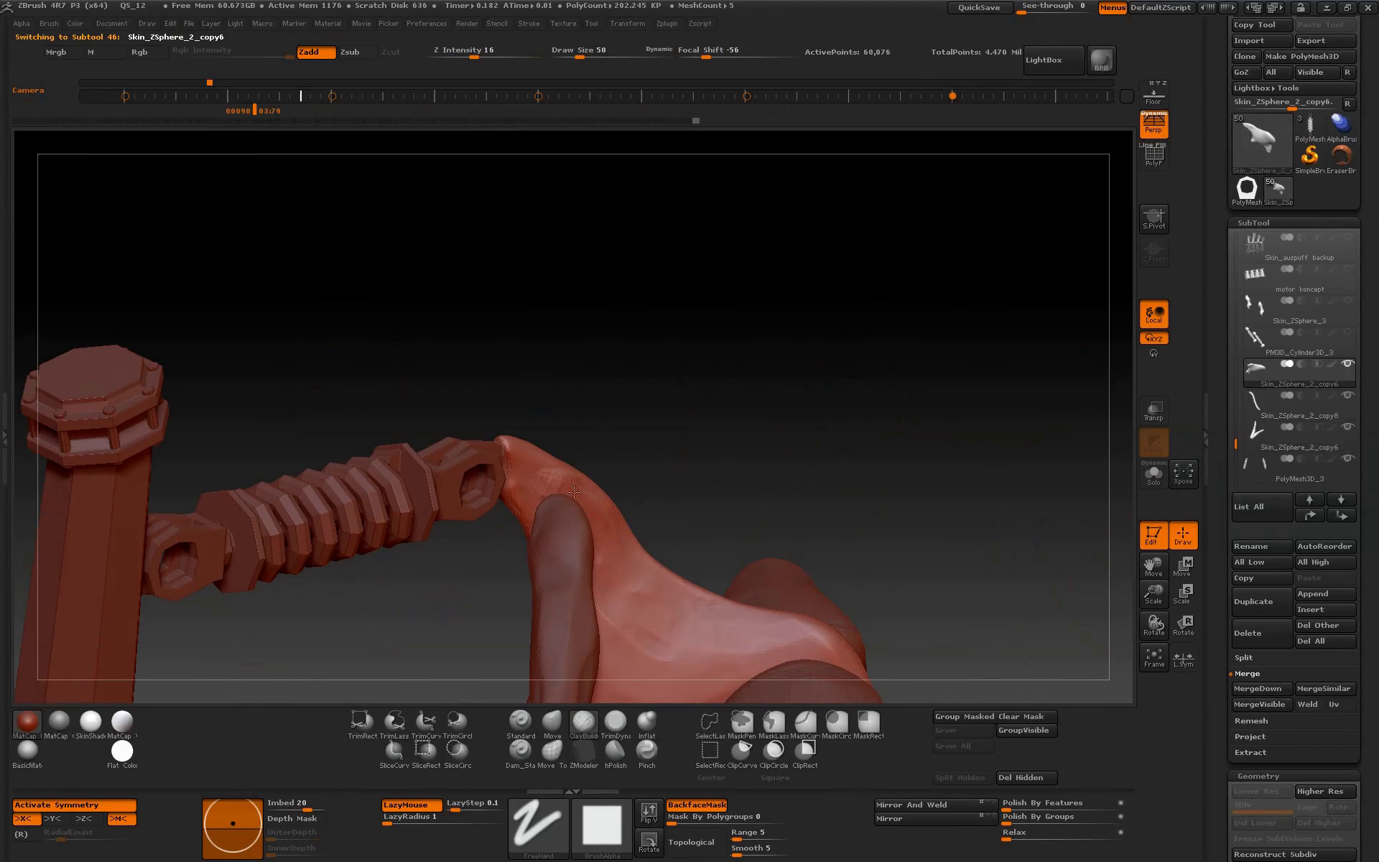
pyautogui.moveTo(597, 529)
pyautogui.mouseDown(button='right')
pyautogui.moveTo(748, 400)
pyautogui.moveTo(539, 513)
pyautogui.moveTo(557, 540)
pyautogui.moveTo(862, 394)
pyautogui.moveTo(625, 529)
pyautogui.moveTo(535, 492)
pyautogui.mouseUp(button='right')
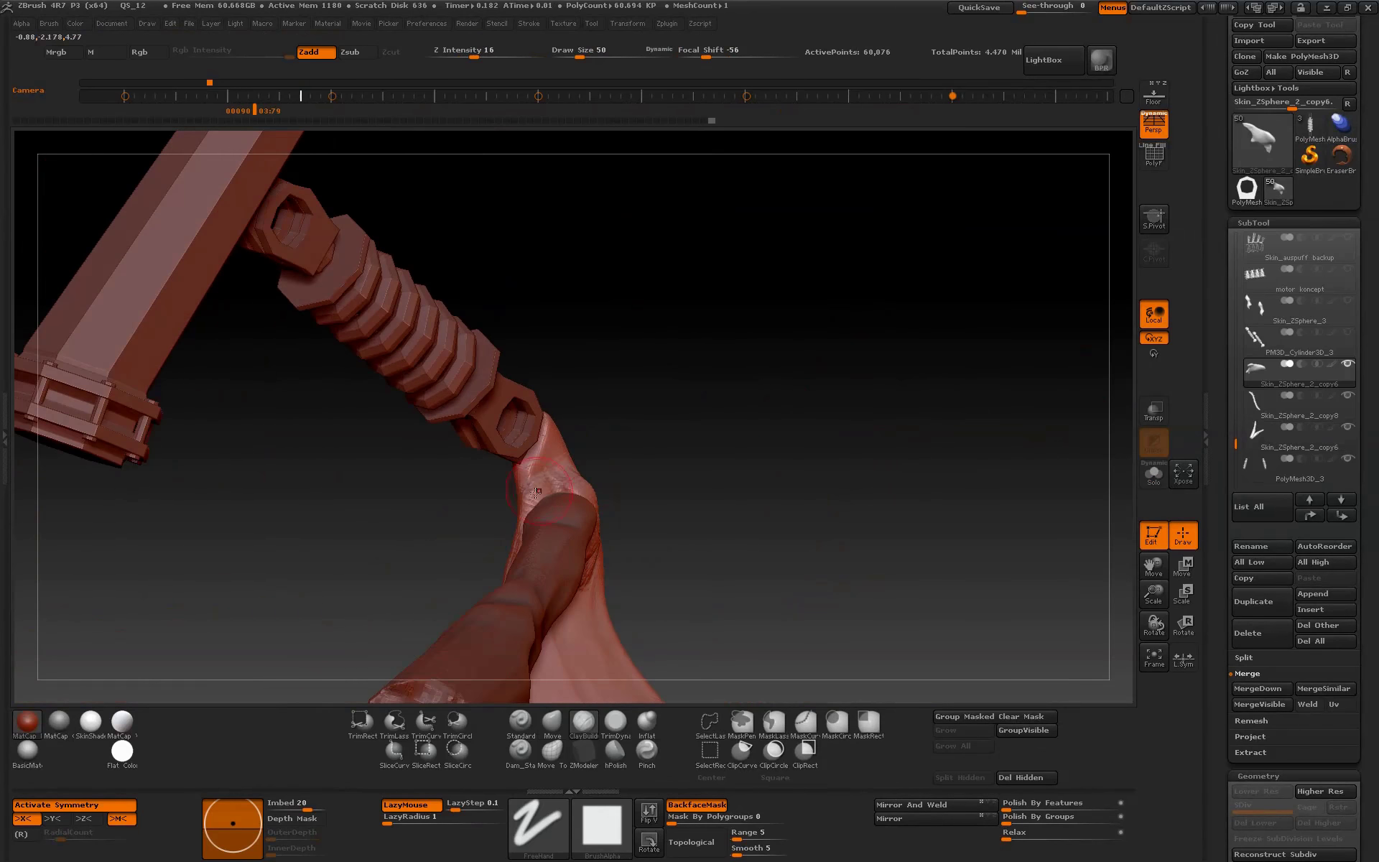
pyautogui.moveTo(688, 473); pyautogui.dragTo(639, 510, button='right')
pyautogui.moveTo(801, 409)
pyautogui.mouseDown(button='right')
pyautogui.moveTo(711, 391)
pyautogui.moveTo(566, 576)
pyautogui.mouseUp(button='right')
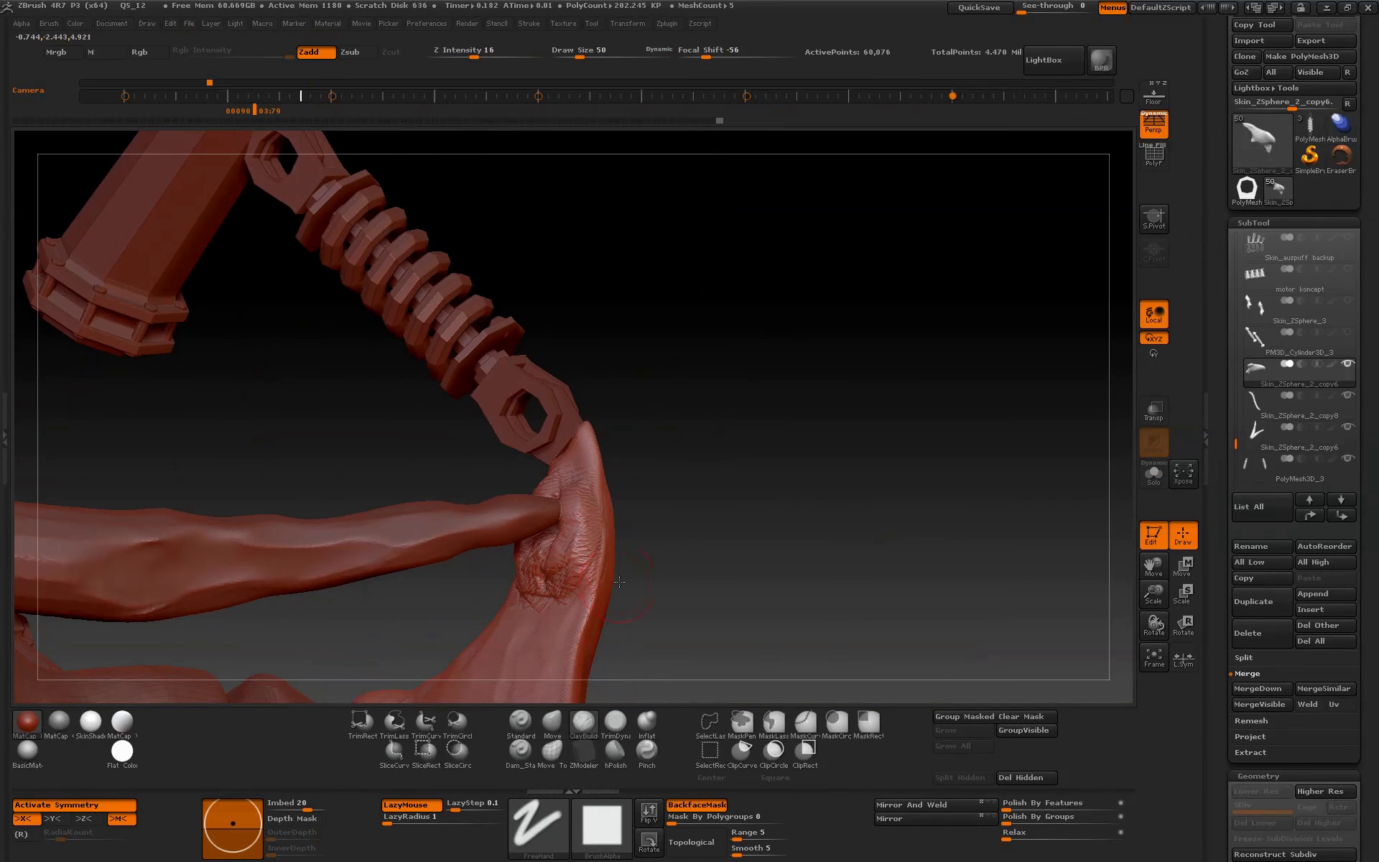
pyautogui.moveTo(578, 499)
pyautogui.mouseDown(button='right')
pyautogui.moveTo(515, 556)
pyautogui.moveTo(837, 507)
pyautogui.mouseUp(button='right')
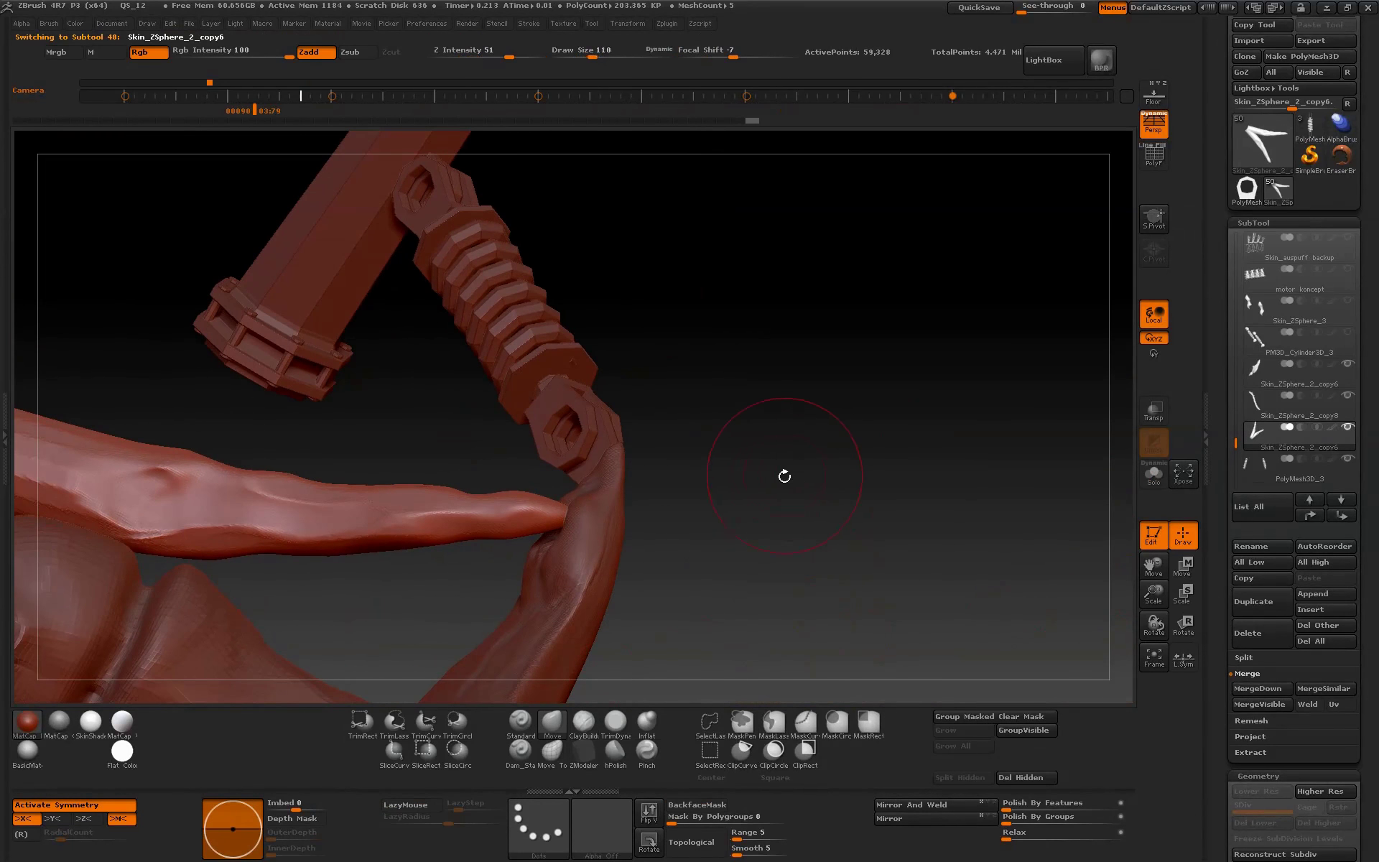
pyautogui.moveTo(784, 476); pyautogui.dragTo(800, 474, button='right')
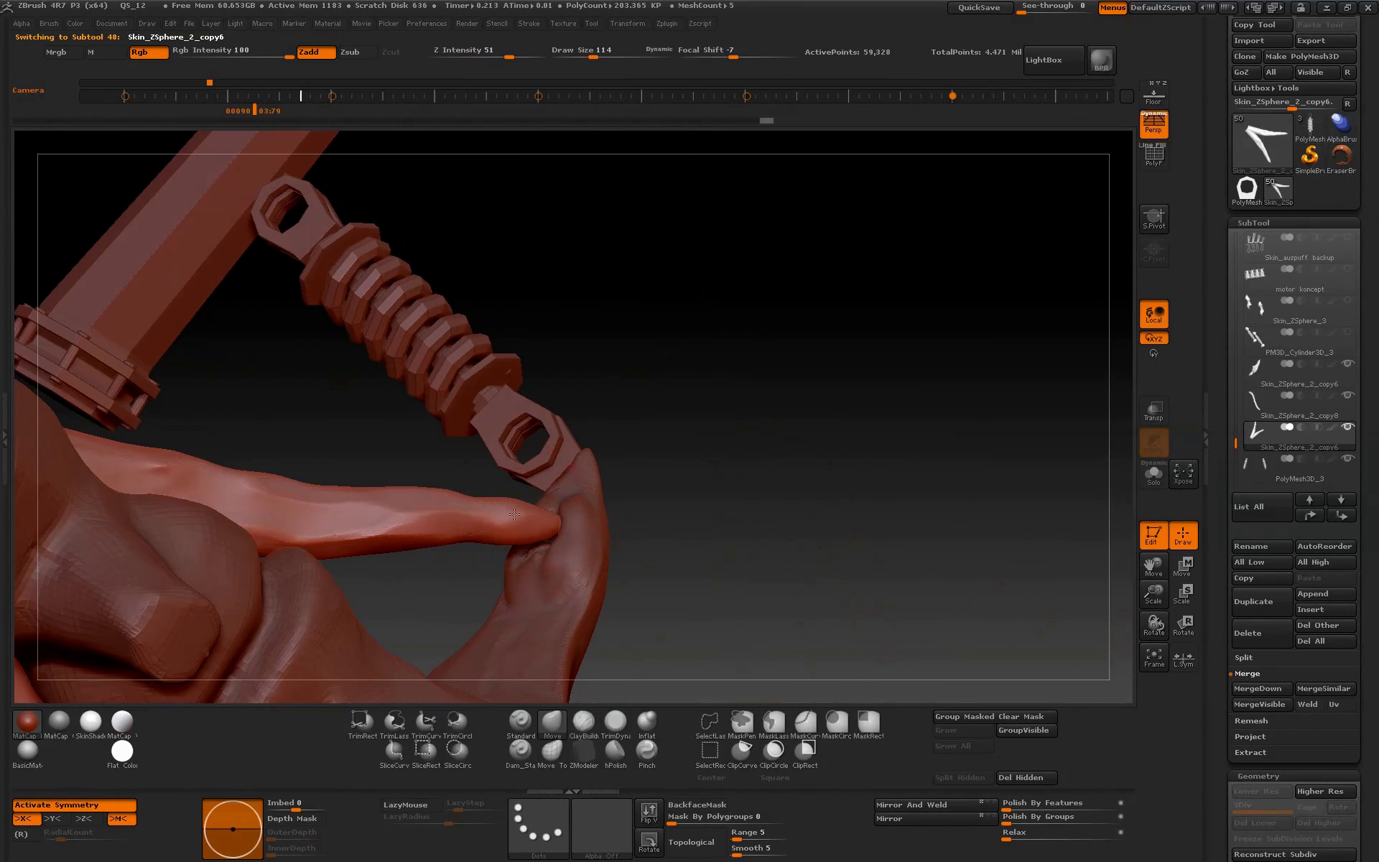
pyautogui.moveTo(514, 514)
pyautogui.mouseDown(button='right')
pyautogui.moveTo(821, 499)
pyautogui.moveTo(422, 441)
pyautogui.mouseUp(button='right')
# - Switch to Dam_Standard and carve grooves along the finger strand by the spring piston
pyautogui.press('b')
pyautogui.press('m')
pyautogui.press('v')
pyautogui.press('b')
pyautogui.press('d')
pyautogui.press('s')
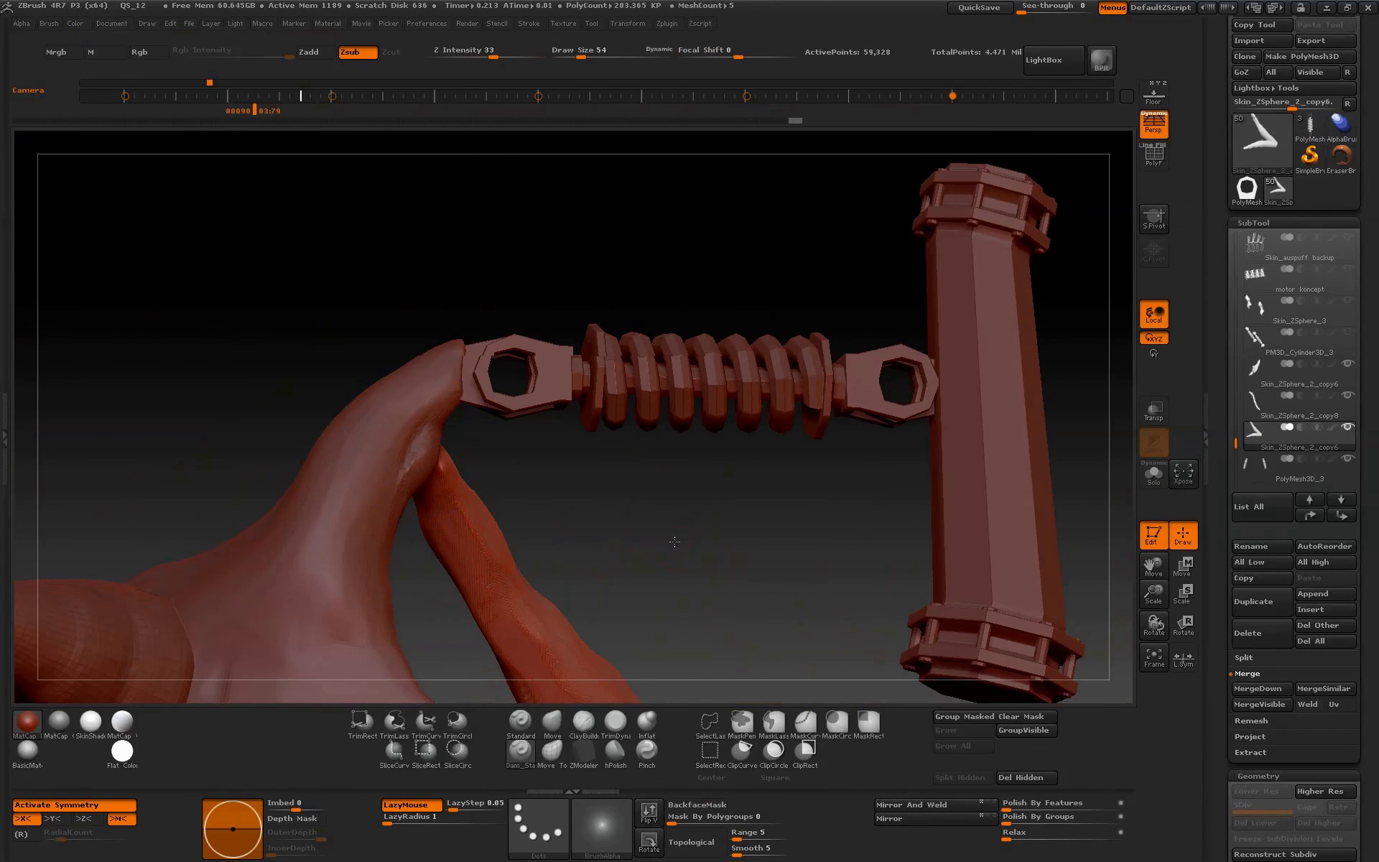
pyautogui.moveTo(665, 564); pyautogui.dragTo(362, 468, button='right')
pyautogui.keyDown('alt'); pyautogui.click(364, 451); pyautogui.keyUp('alt')
pyautogui.moveTo(385, 422)
pyautogui.mouseDown()
pyautogui.moveTo(334, 496)
pyautogui.moveTo(352, 467)
pyautogui.mouseUp()
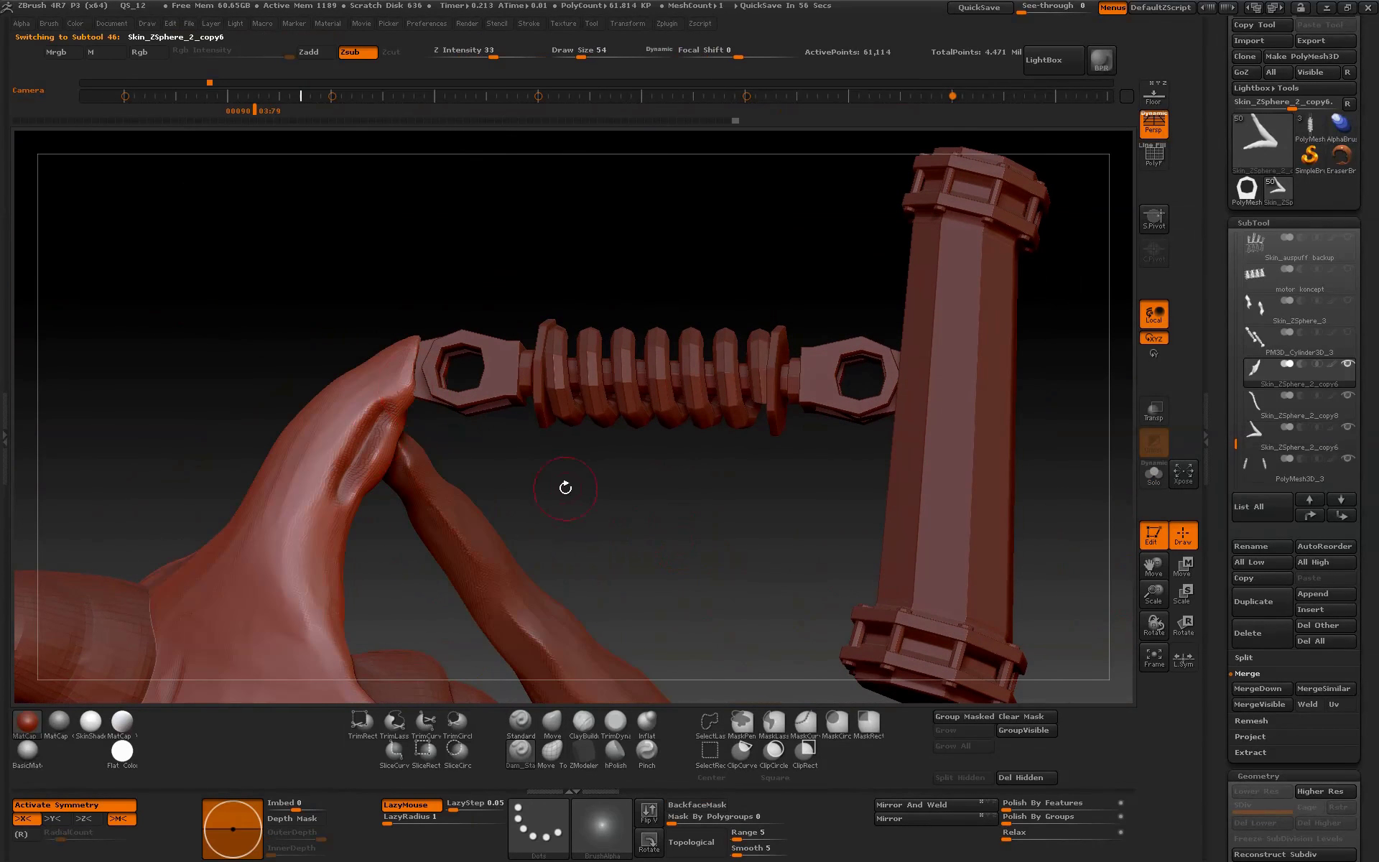
pyautogui.moveTo(338, 502); pyautogui.dragTo(571, 487, button='right')
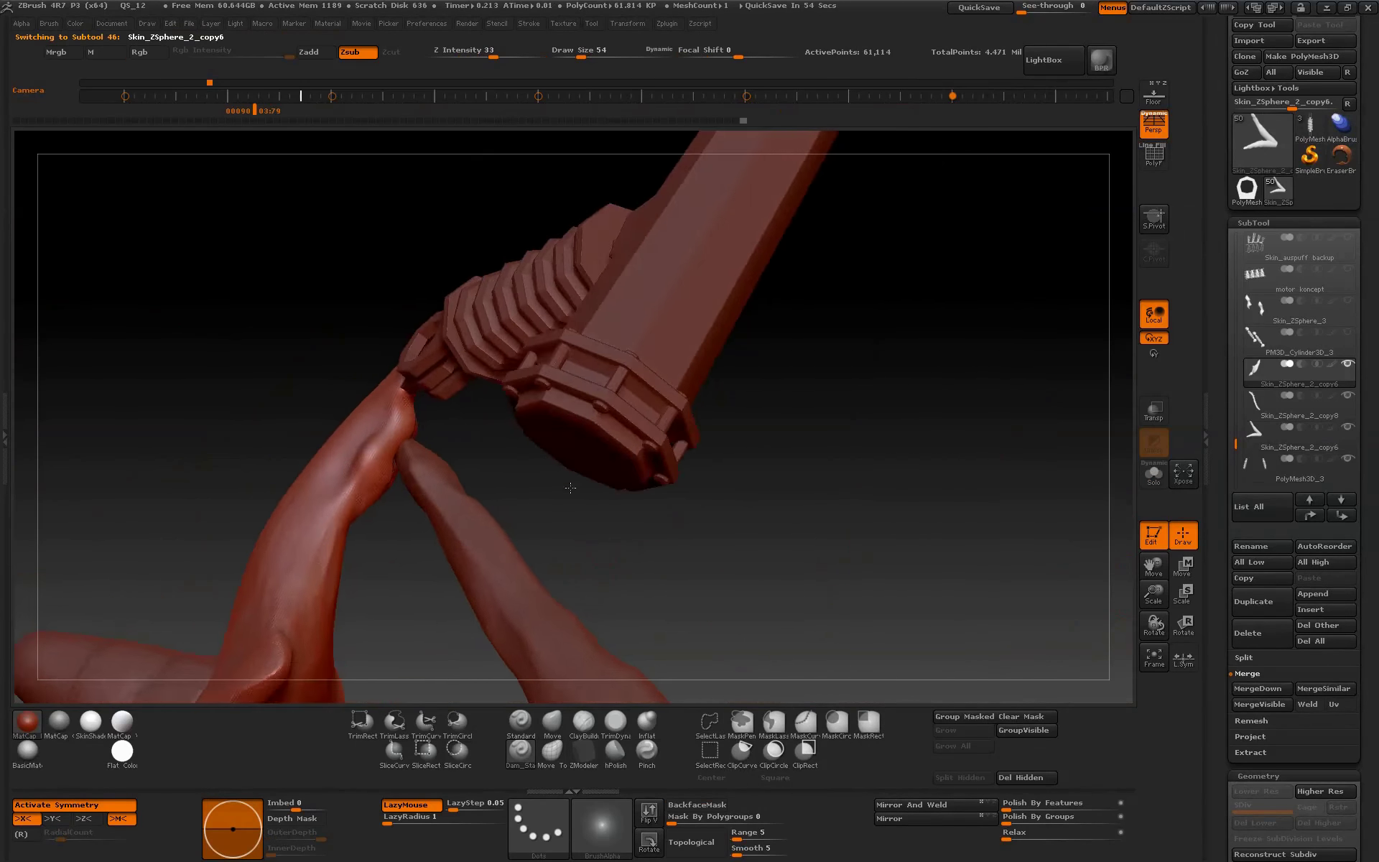
pyautogui.moveTo(570, 488); pyautogui.dragTo(567, 429)
# - Solo the finger strand and lower the draw size and Z Intensity to 11
pyautogui.click(1155, 483)
pyautogui.moveTo(890, 557)
pyautogui.mouseDown()
pyautogui.moveTo(862, 502)
pyautogui.moveTo(797, 543)
pyautogui.mouseUp()
pyautogui.press('[')
pyautogui.press('[')
pyautogui.press('[')
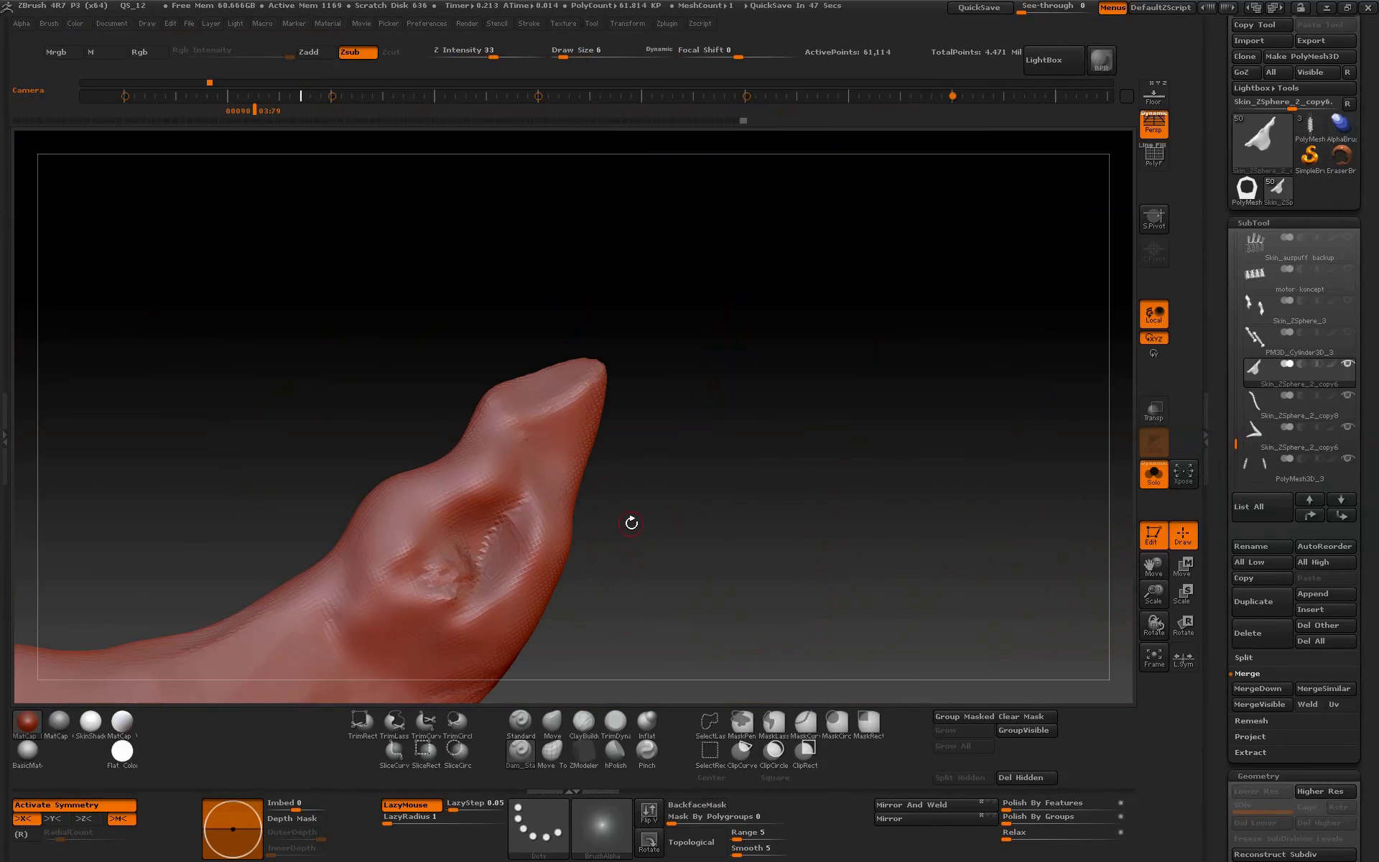
pyautogui.moveTo(493, 57); pyautogui.dragTo(468, 57)
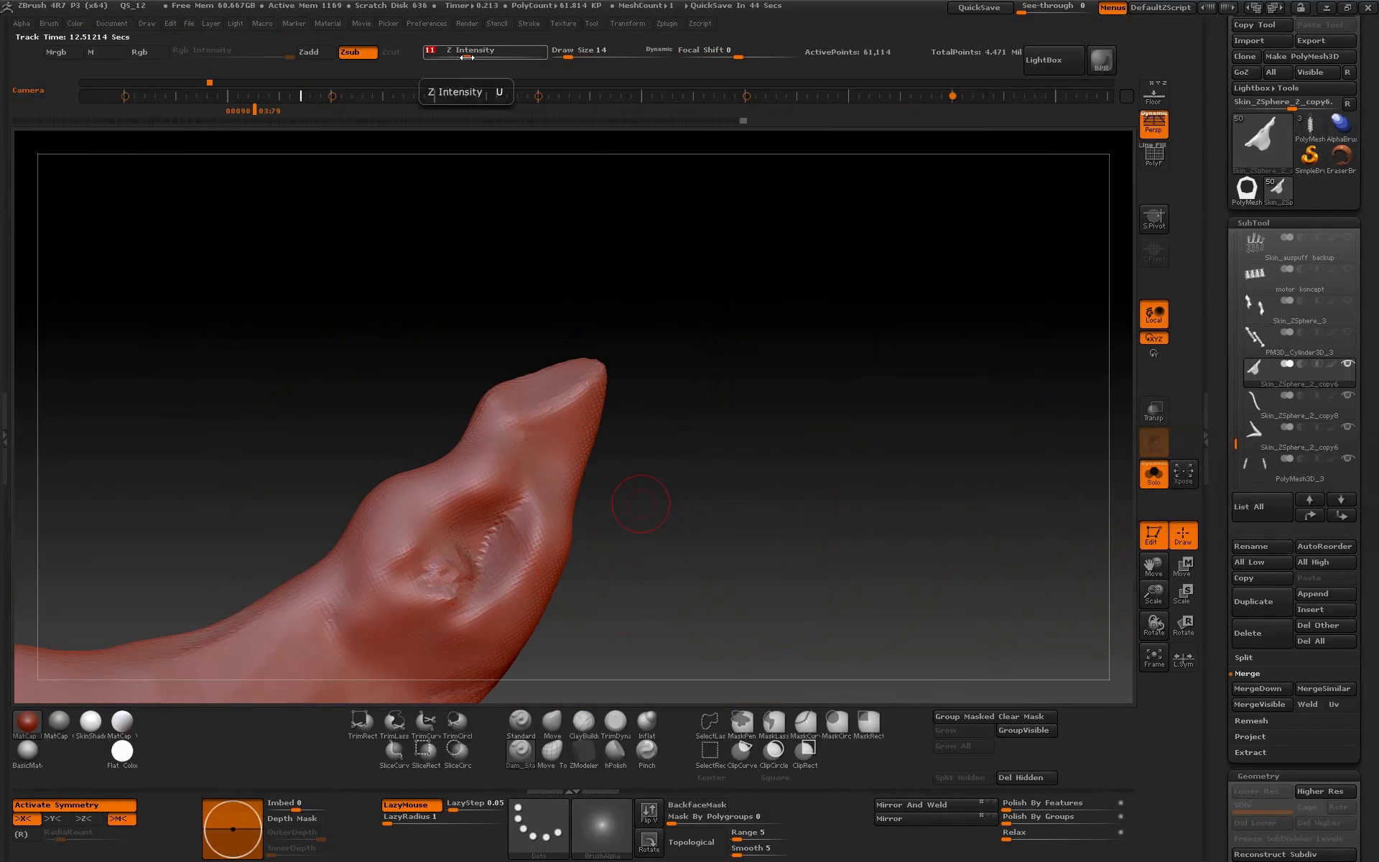
pyautogui.moveTo(632, 502); pyautogui.dragTo(507, 495)
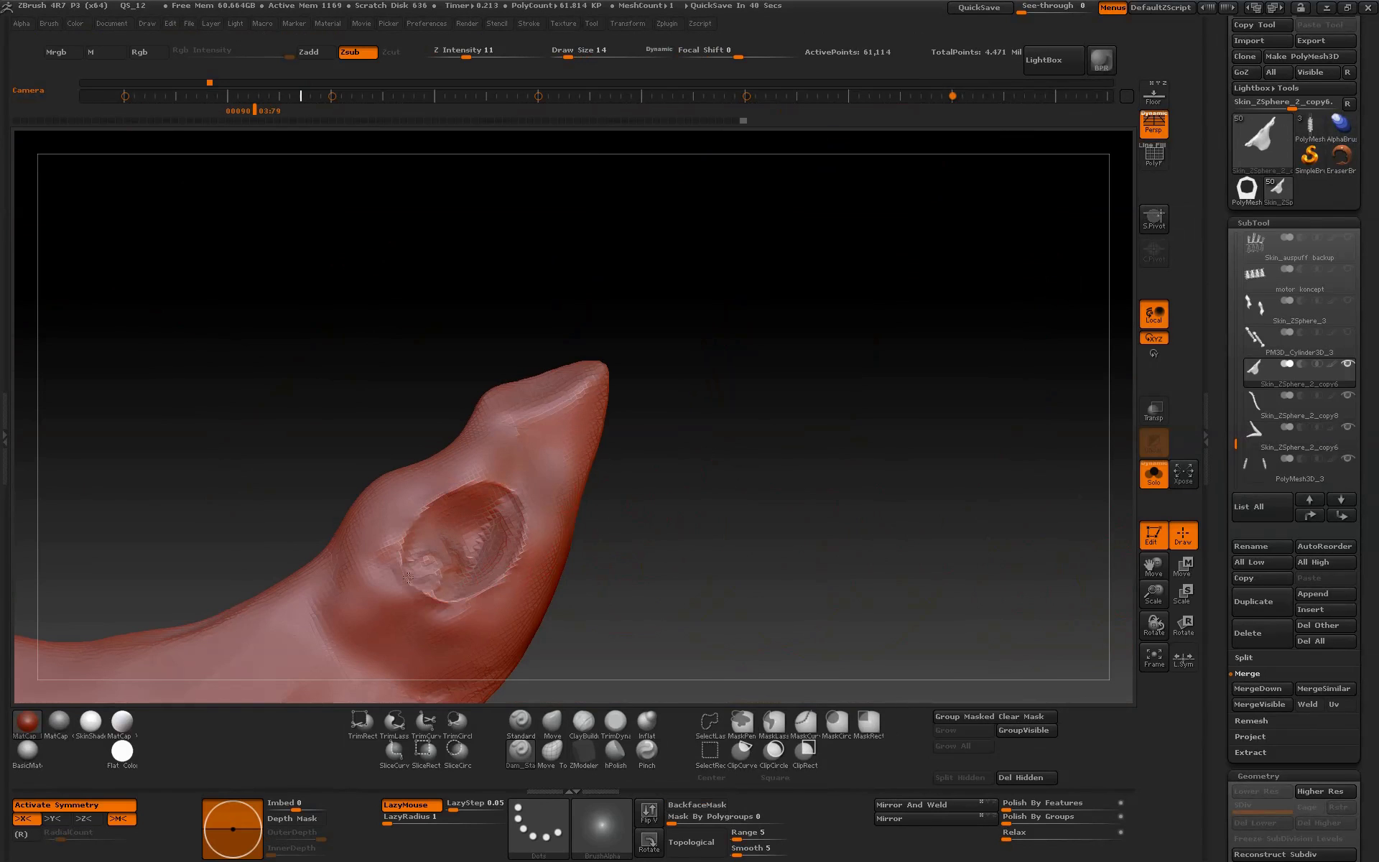
# - Shape the rounded socket with ClayBuildup, refine it with the BST brush, then select the other strand
pyautogui.moveTo(740, 588)
pyautogui.mouseDown()
pyautogui.moveTo(724, 573)
pyautogui.moveTo(698, 609)
pyautogui.mouseUp()
pyautogui.click(594, 718)
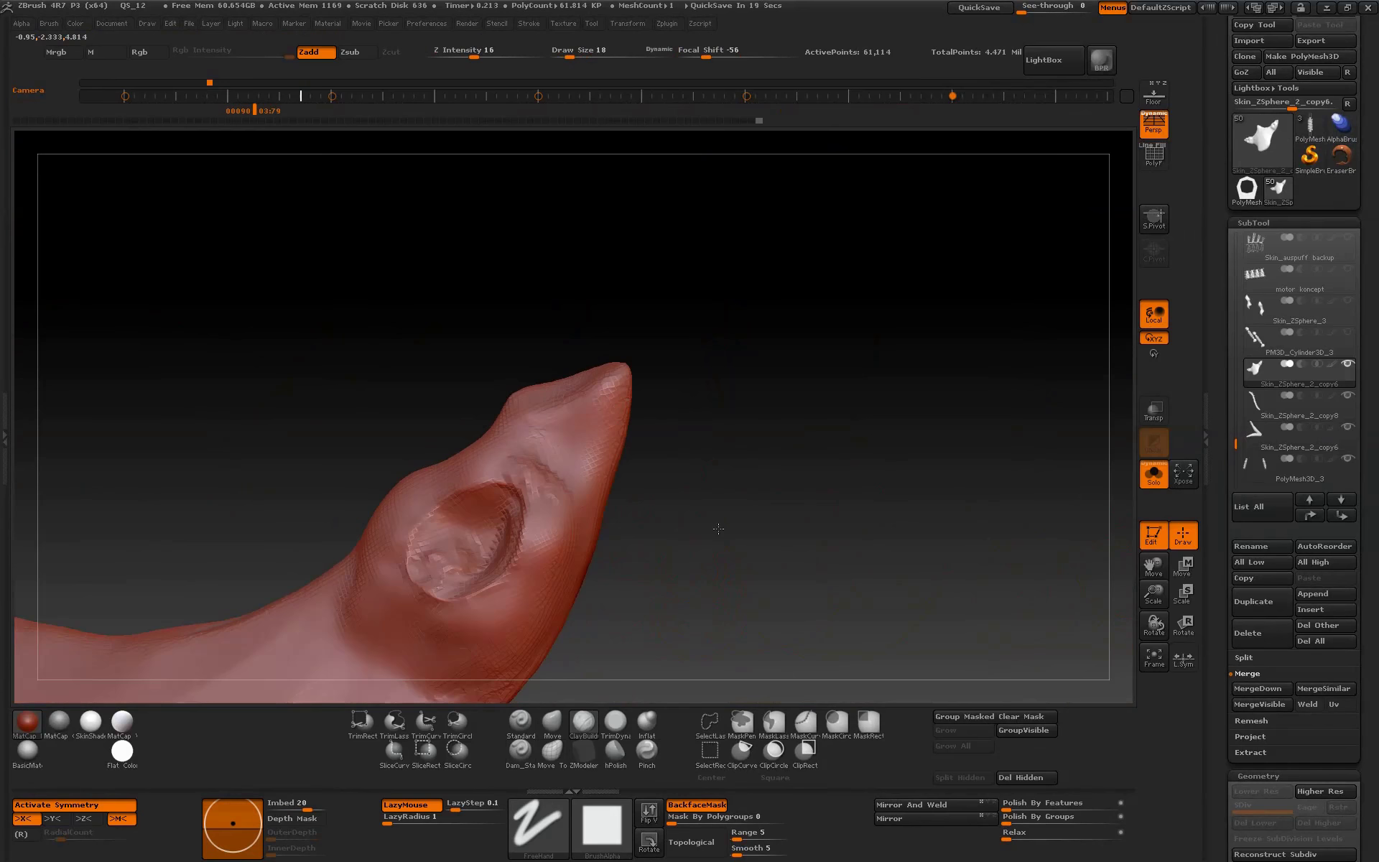
pyautogui.moveTo(516, 477); pyautogui.dragTo(413, 598)
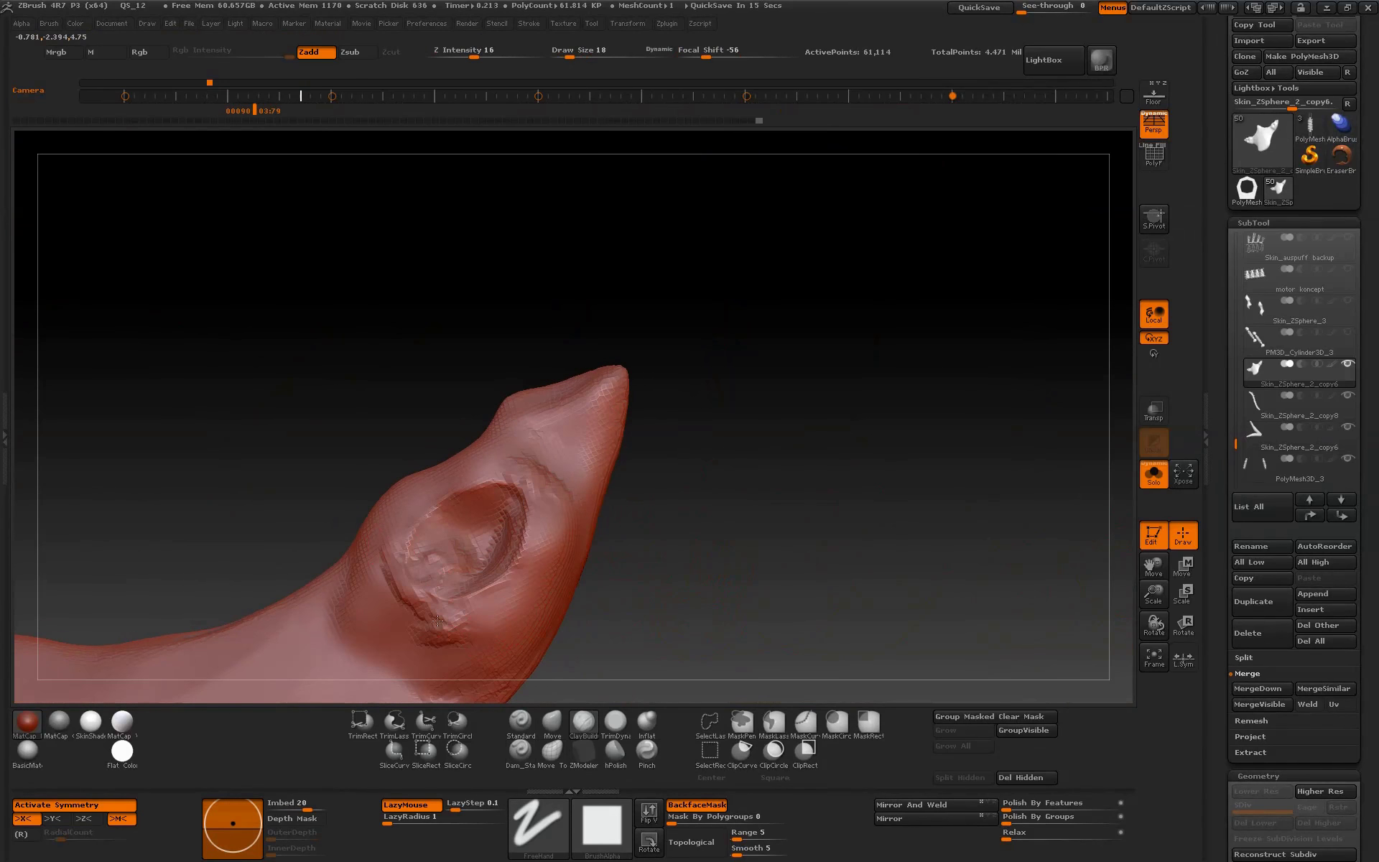
pyautogui.press('b')
pyautogui.press('s')
pyautogui.press('t')
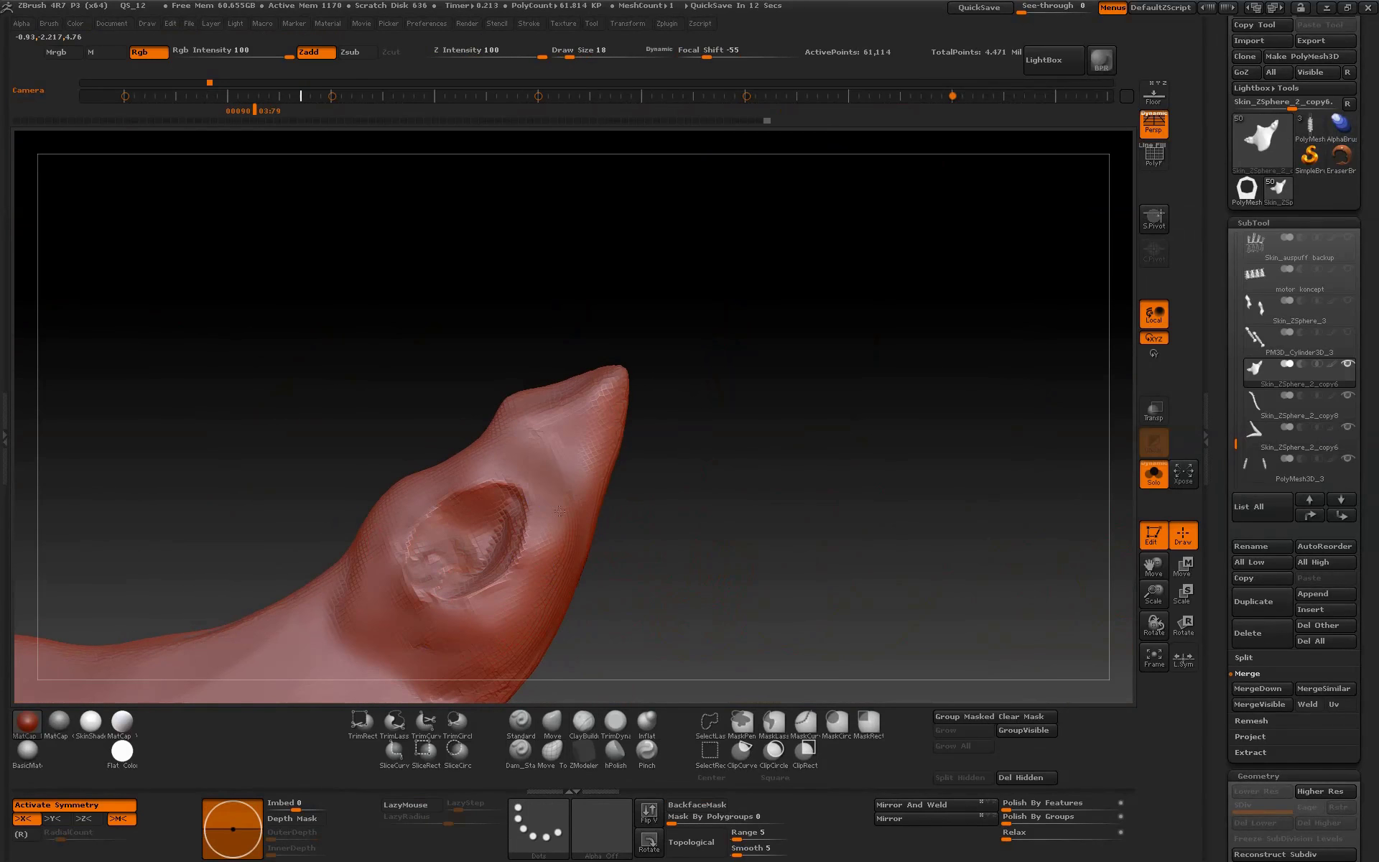
pyautogui.moveTo(559, 510); pyautogui.dragTo(708, 570)
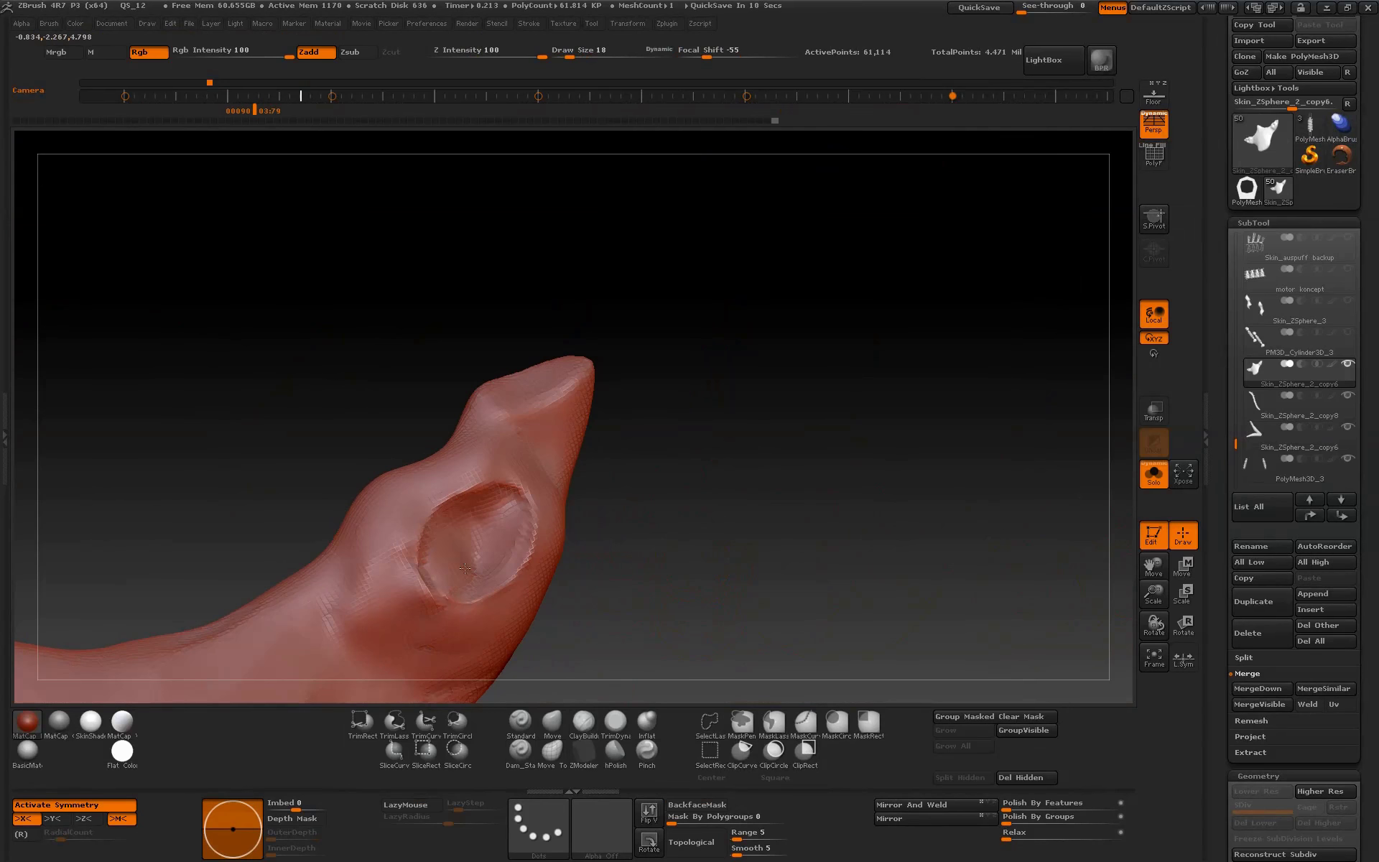
pyautogui.moveTo(816, 522)
pyautogui.mouseDown()
pyautogui.moveTo(851, 551)
pyautogui.moveTo(839, 551)
pyautogui.mouseUp()
pyautogui.keyDown('alt'); pyautogui.click(839, 550); pyautogui.keyUp('alt')
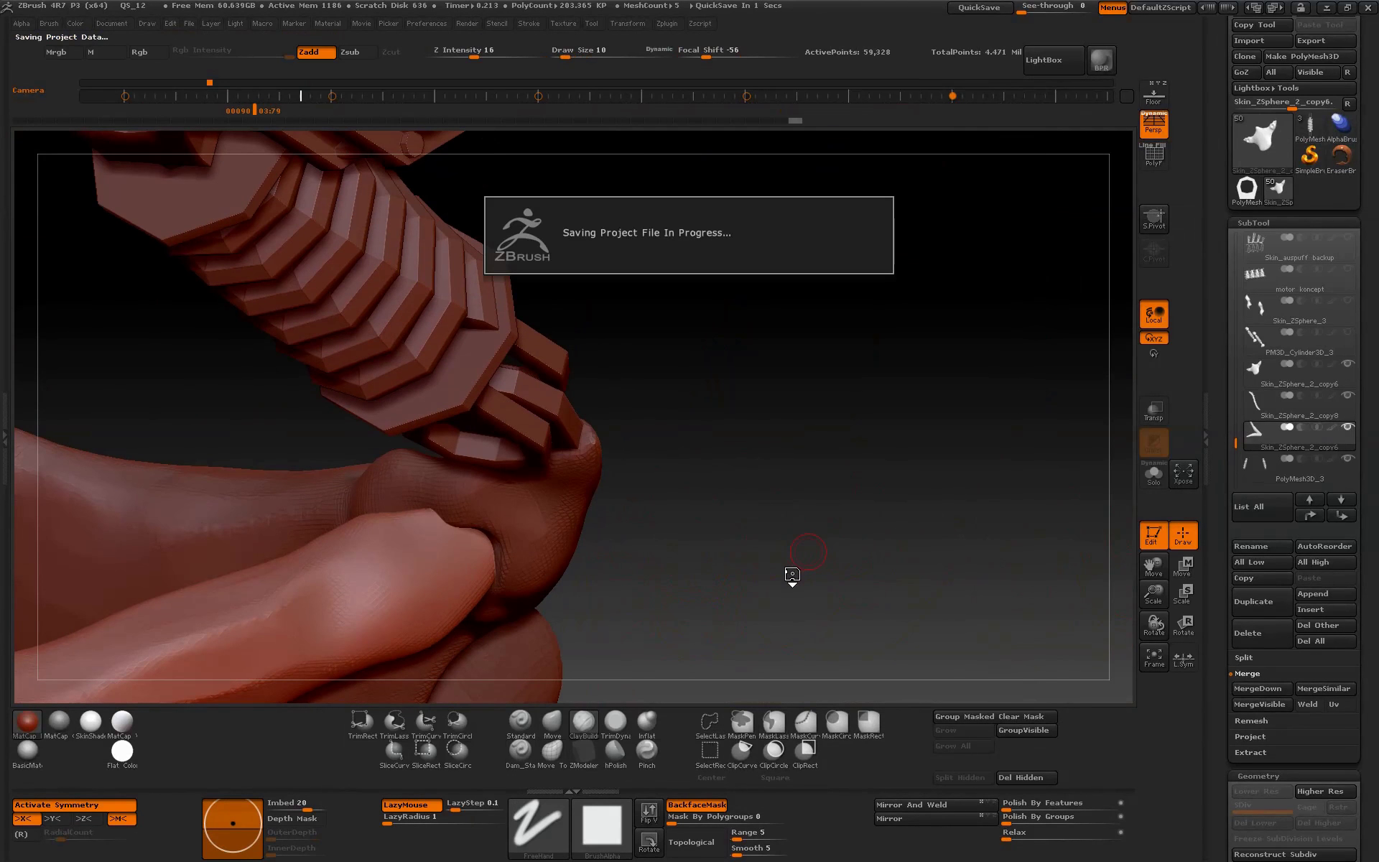
# - Use the Move brush to tighten the finger around the hexagonal nut, then zoom out to the arm
pyautogui.click(553, 722)
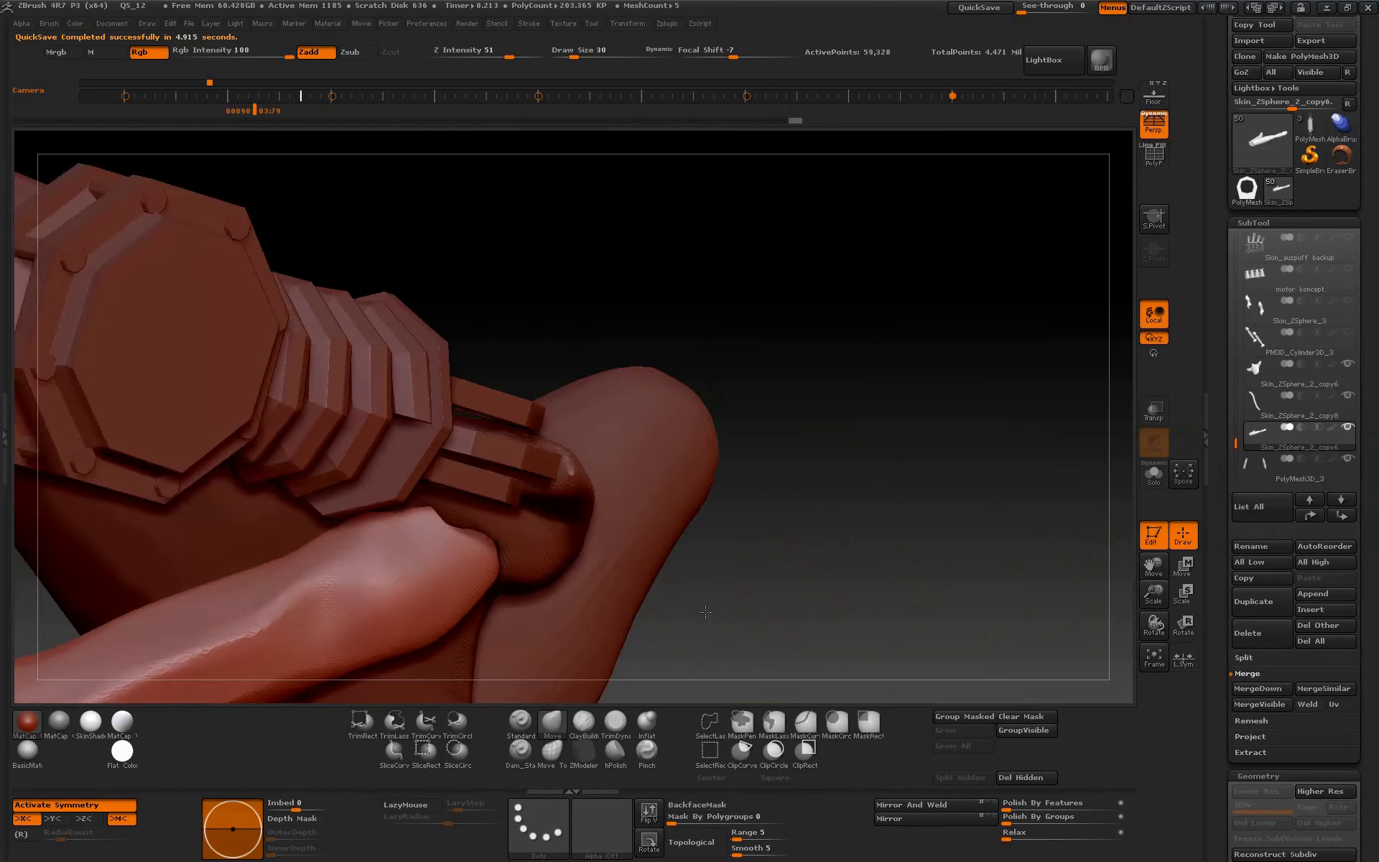
pyautogui.moveTo(618, 617); pyautogui.dragTo(426, 527)
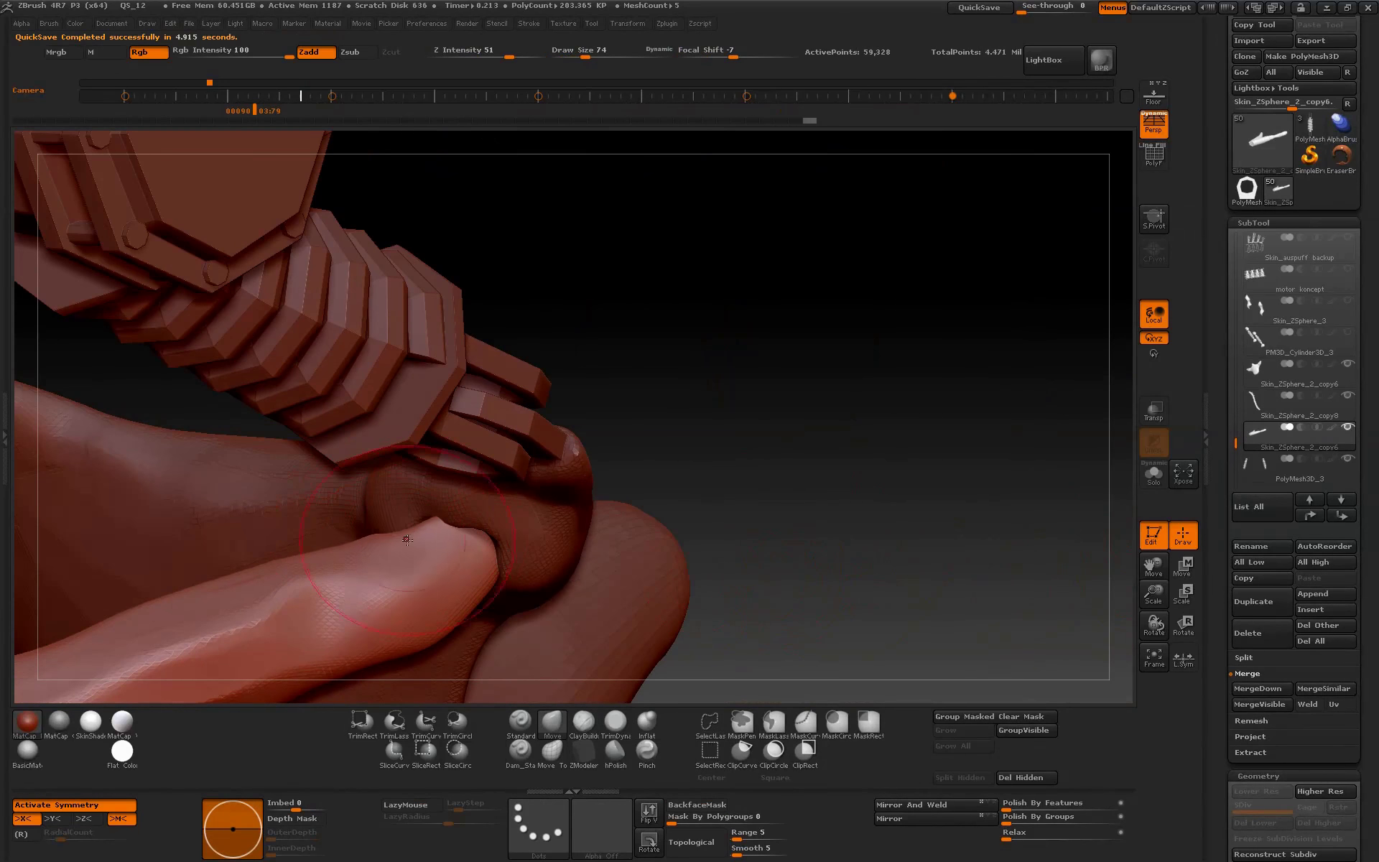
pyautogui.moveTo(618, 459); pyautogui.dragTo(720, 384)
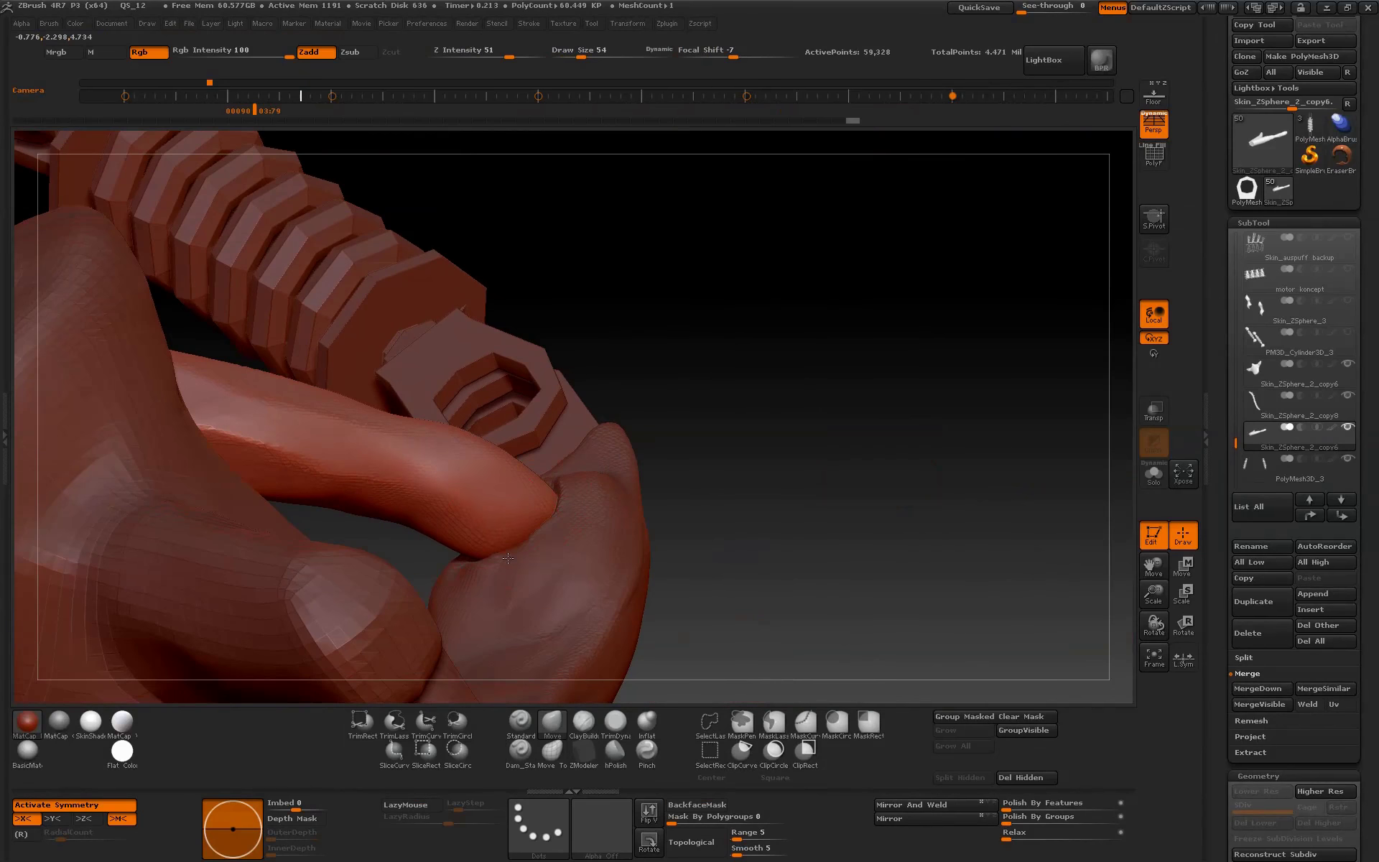
pyautogui.moveTo(789, 495); pyautogui.dragTo(1128, 519)
pyautogui.moveTo(1109, 450)
pyautogui.mouseDown()
pyautogui.moveTo(854, 634)
pyautogui.moveTo(1114, 622)
pyautogui.moveTo(733, 577)
pyautogui.mouseUp()
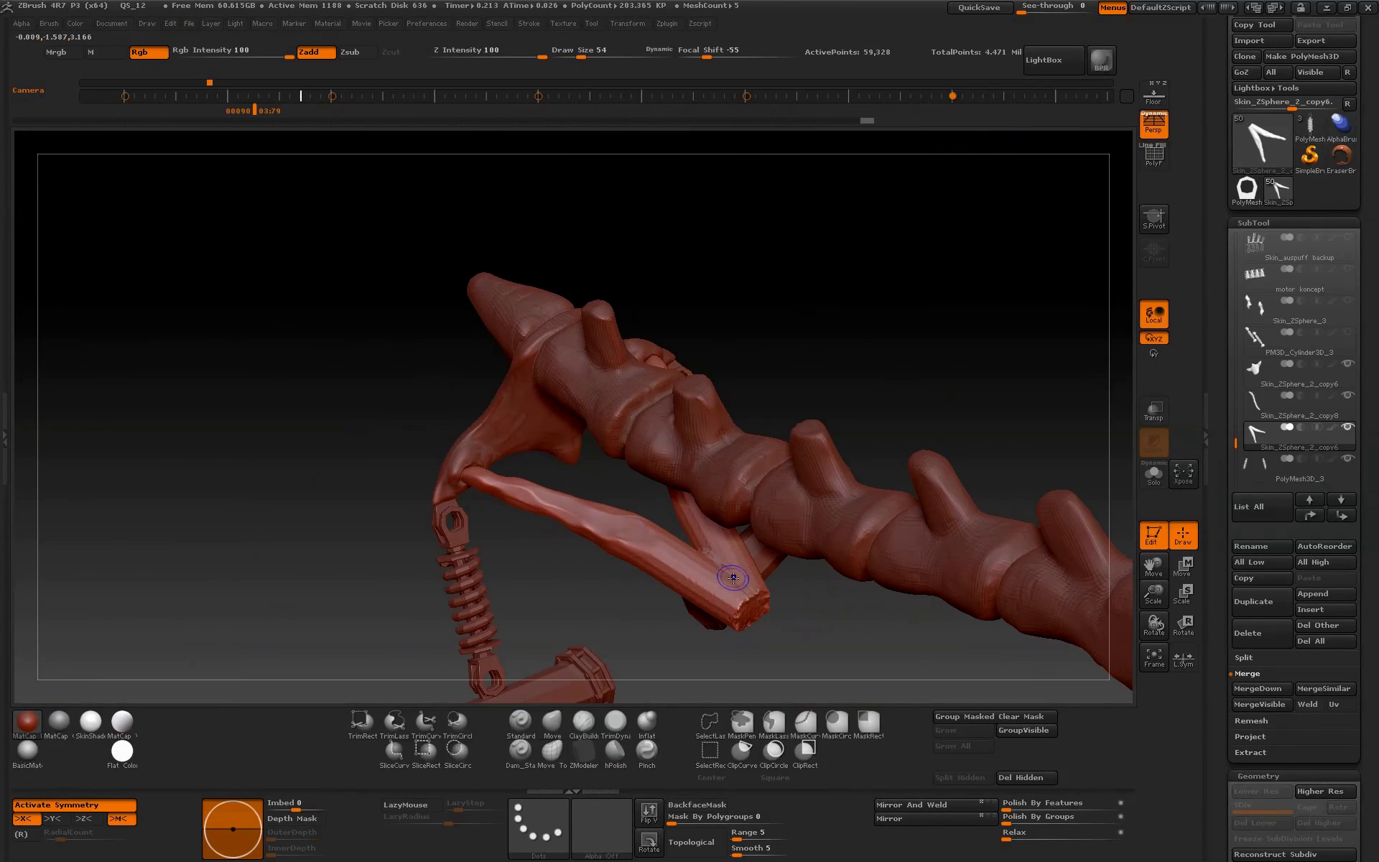
pyautogui.moveTo(775, 637)
pyautogui.mouseDown()
pyautogui.moveTo(799, 571)
pyautogui.moveTo(890, 594)
pyautogui.mouseUp()
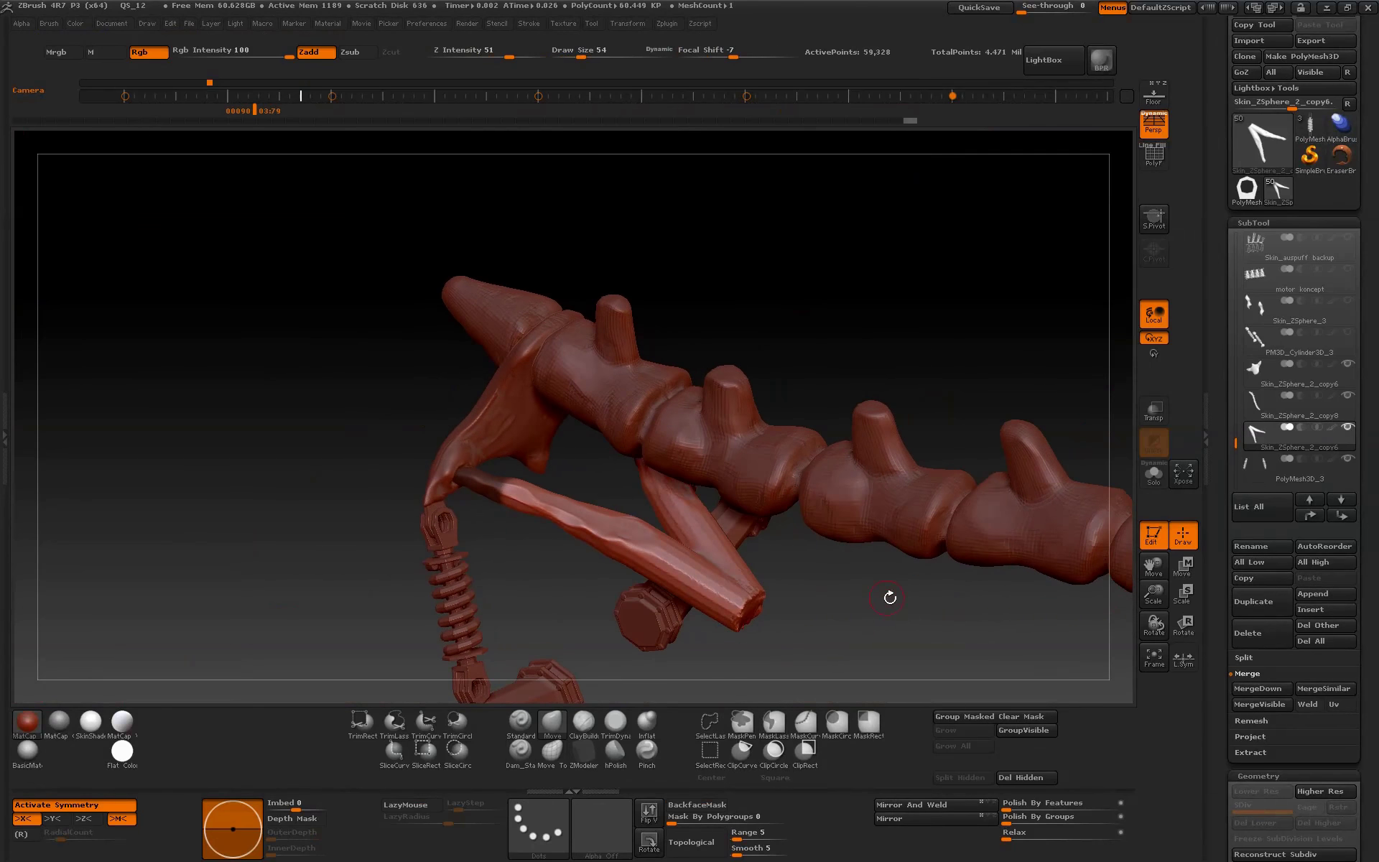
pyautogui.moveTo(1214, 708); pyautogui.dragTo(1219, 510)
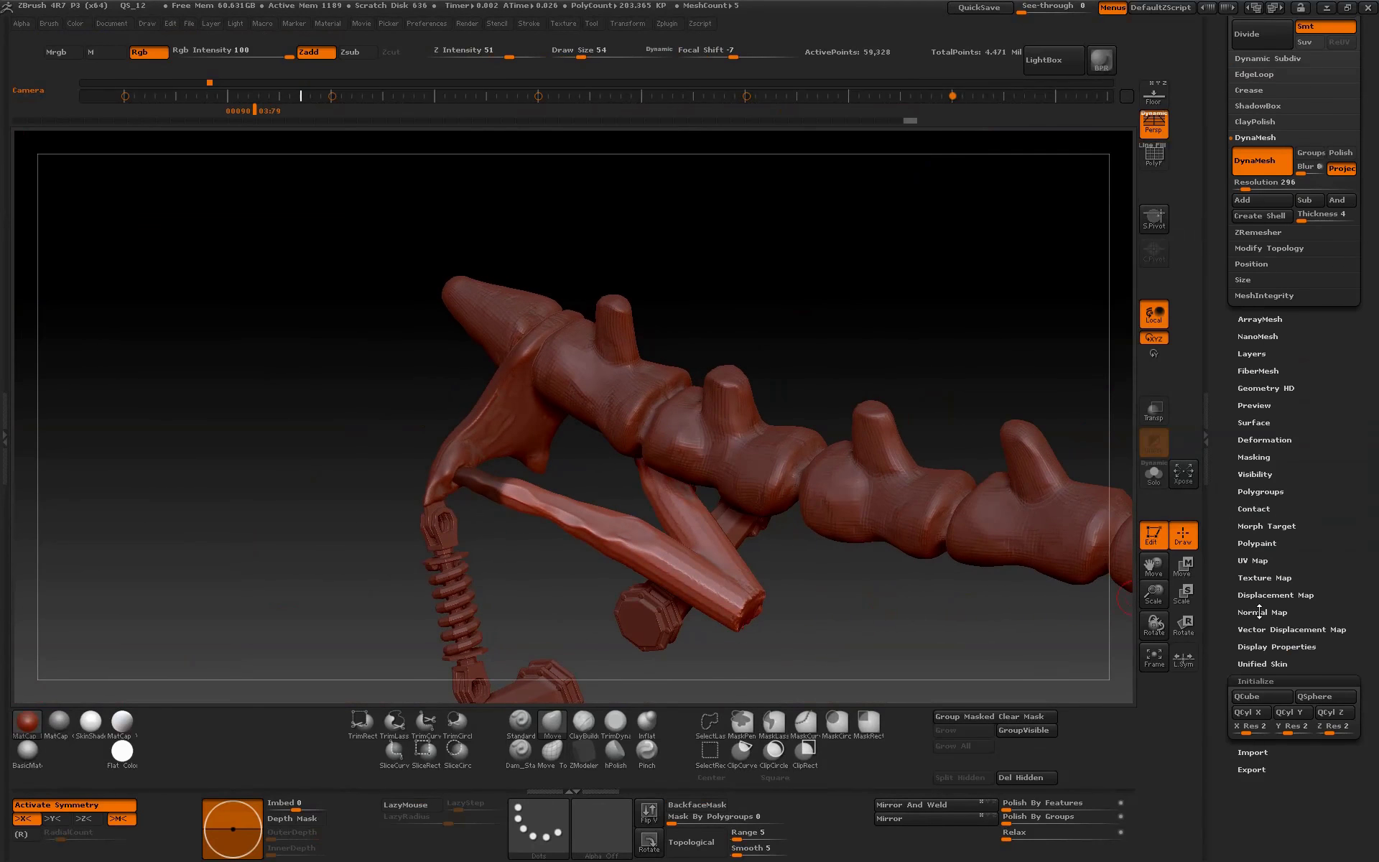
pyautogui.click(1264, 440)
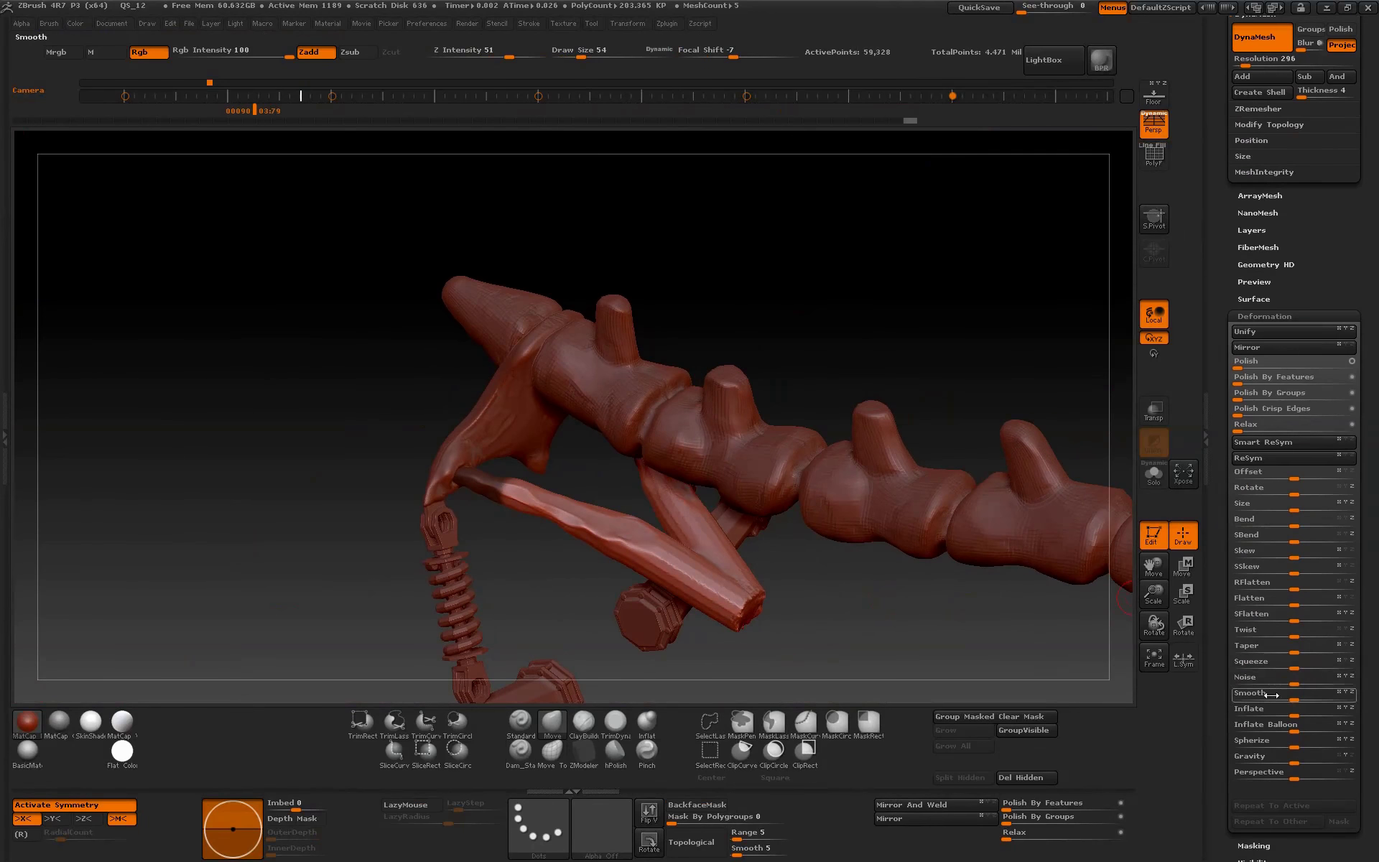
pyautogui.moveTo(1296, 710); pyautogui.dragTo(1275, 716)
pyautogui.click(646, 721)
pyautogui.moveTo(754, 655)
pyautogui.mouseDown()
pyautogui.moveTo(797, 612)
pyautogui.moveTo(567, 482)
pyautogui.moveTo(885, 613)
pyautogui.mouseUp()
pyautogui.press('shift')
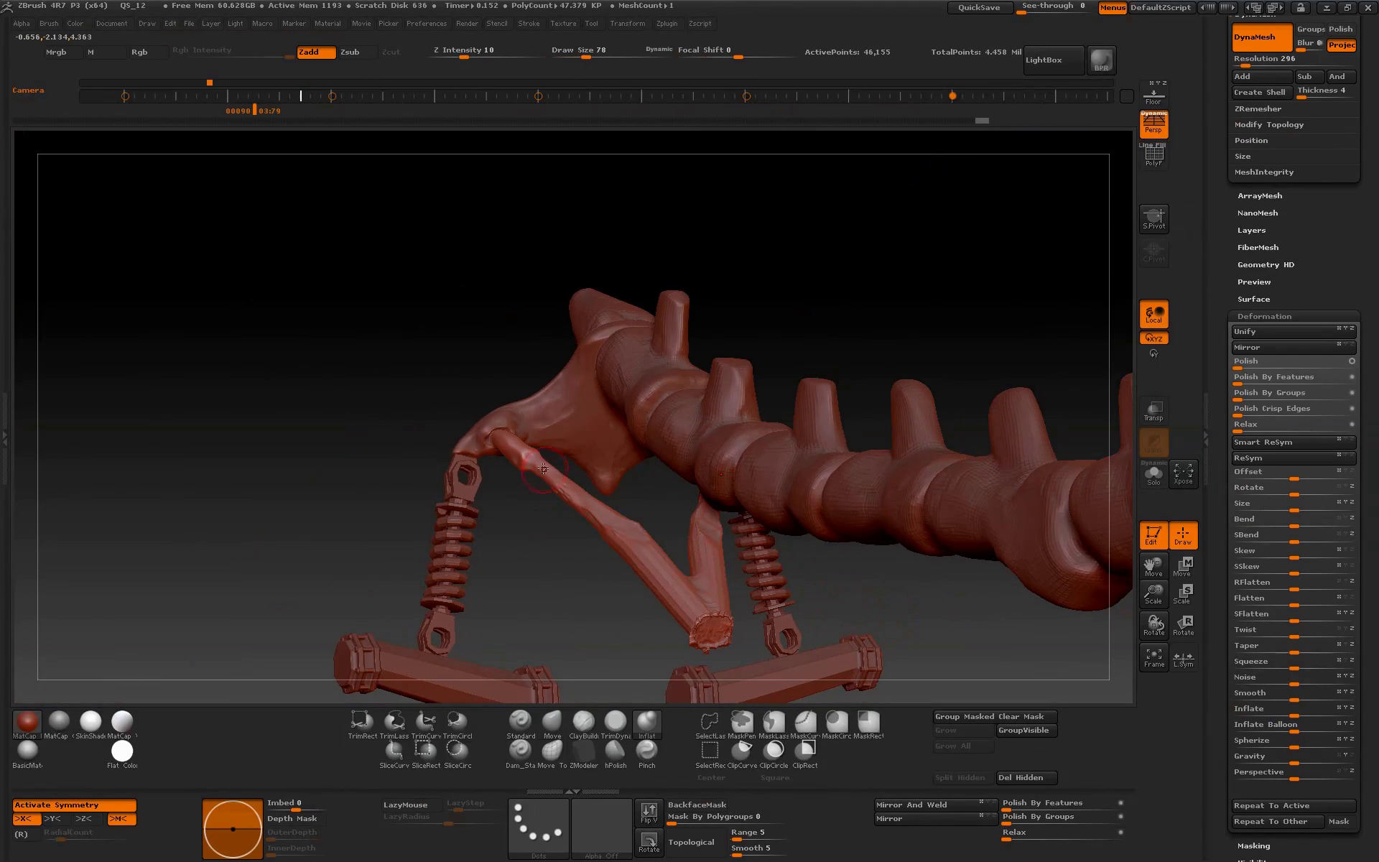
pyautogui.moveTo(628, 532); pyautogui.dragTo(632, 554)
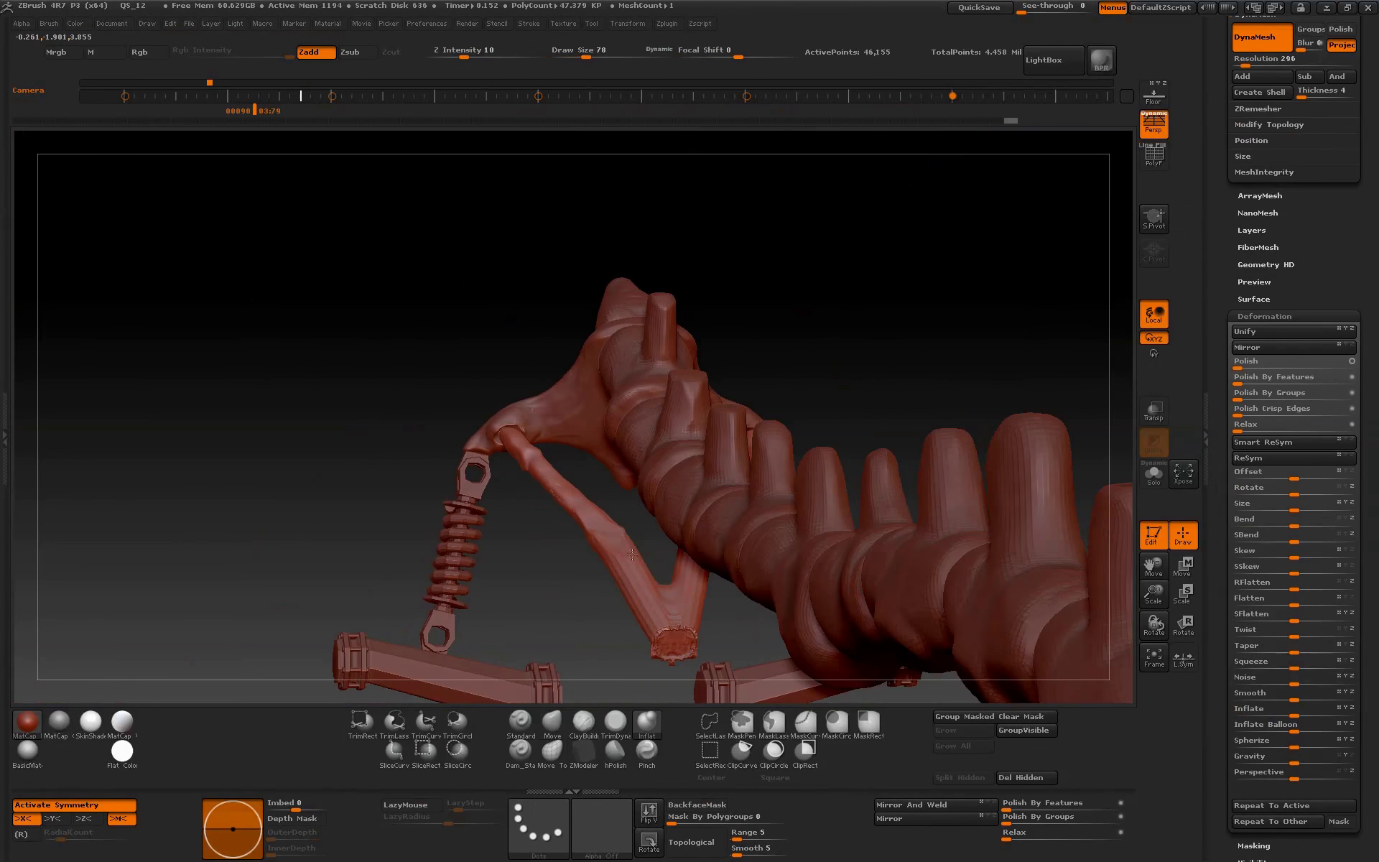
pyautogui.moveTo(740, 627); pyautogui.dragTo(633, 567)
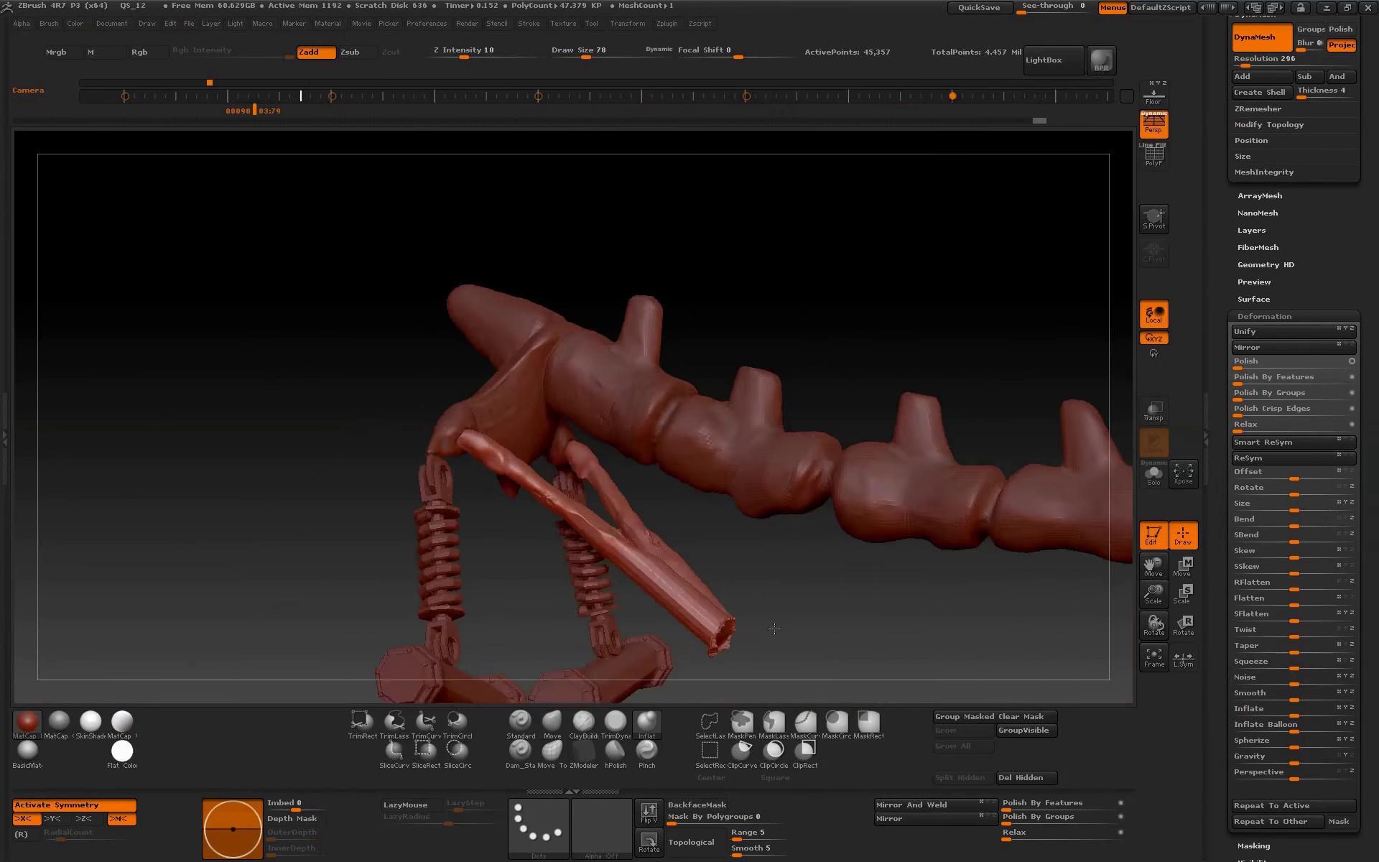
pyautogui.press('shift')
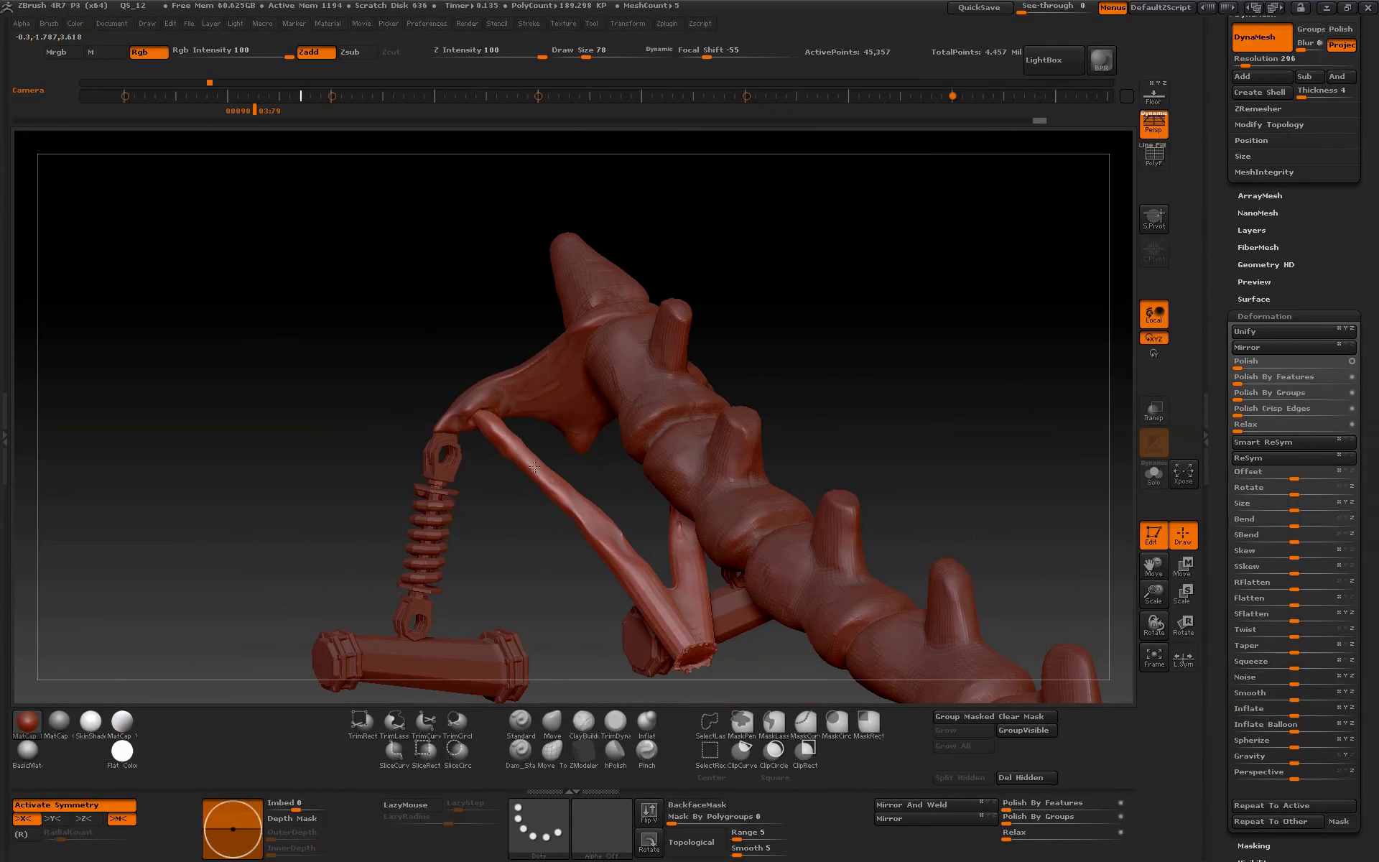
pyautogui.moveTo(534, 466); pyautogui.dragTo(689, 637)
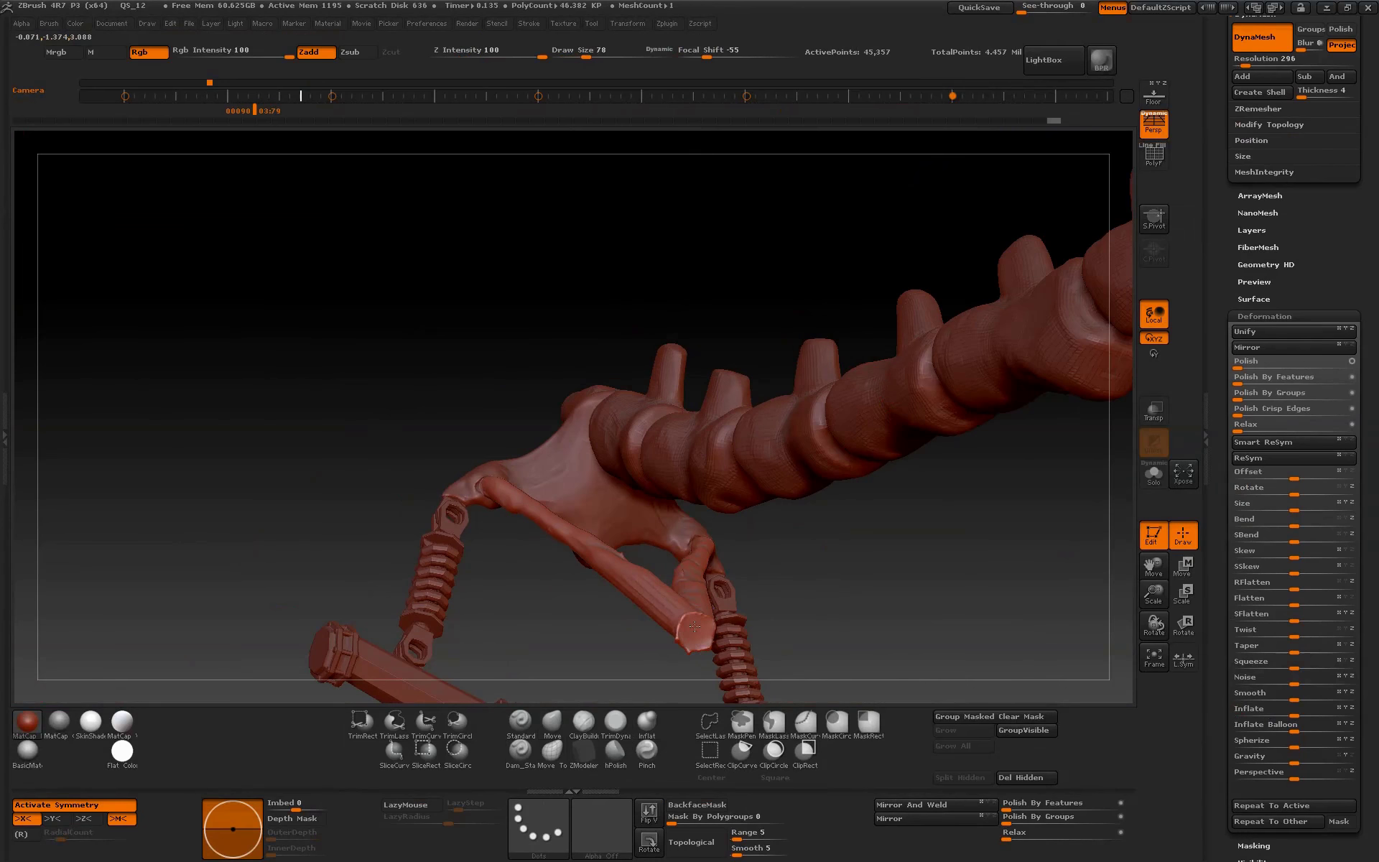
pyautogui.moveTo(893, 570)
pyautogui.mouseDown()
pyautogui.moveTo(952, 459)
pyautogui.moveTo(645, 638)
pyautogui.moveTo(910, 464)
pyautogui.mouseUp()
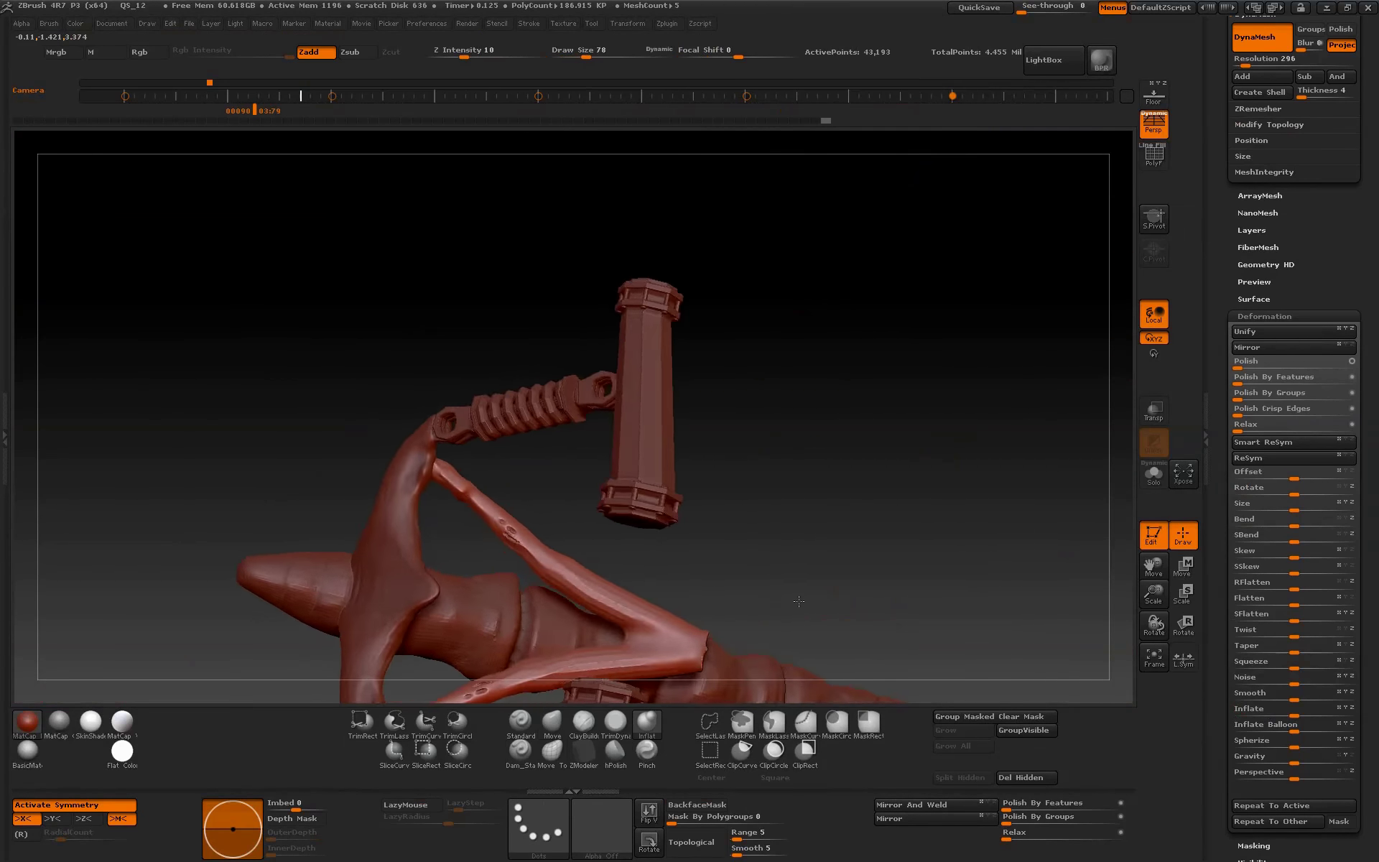
pyautogui.moveTo(826, 431); pyautogui.dragTo(661, 612)
pyautogui.hotkey('ctrl', 'shift', 'z')
pyautogui.hotkey('ctrl', 'shift', 'z')
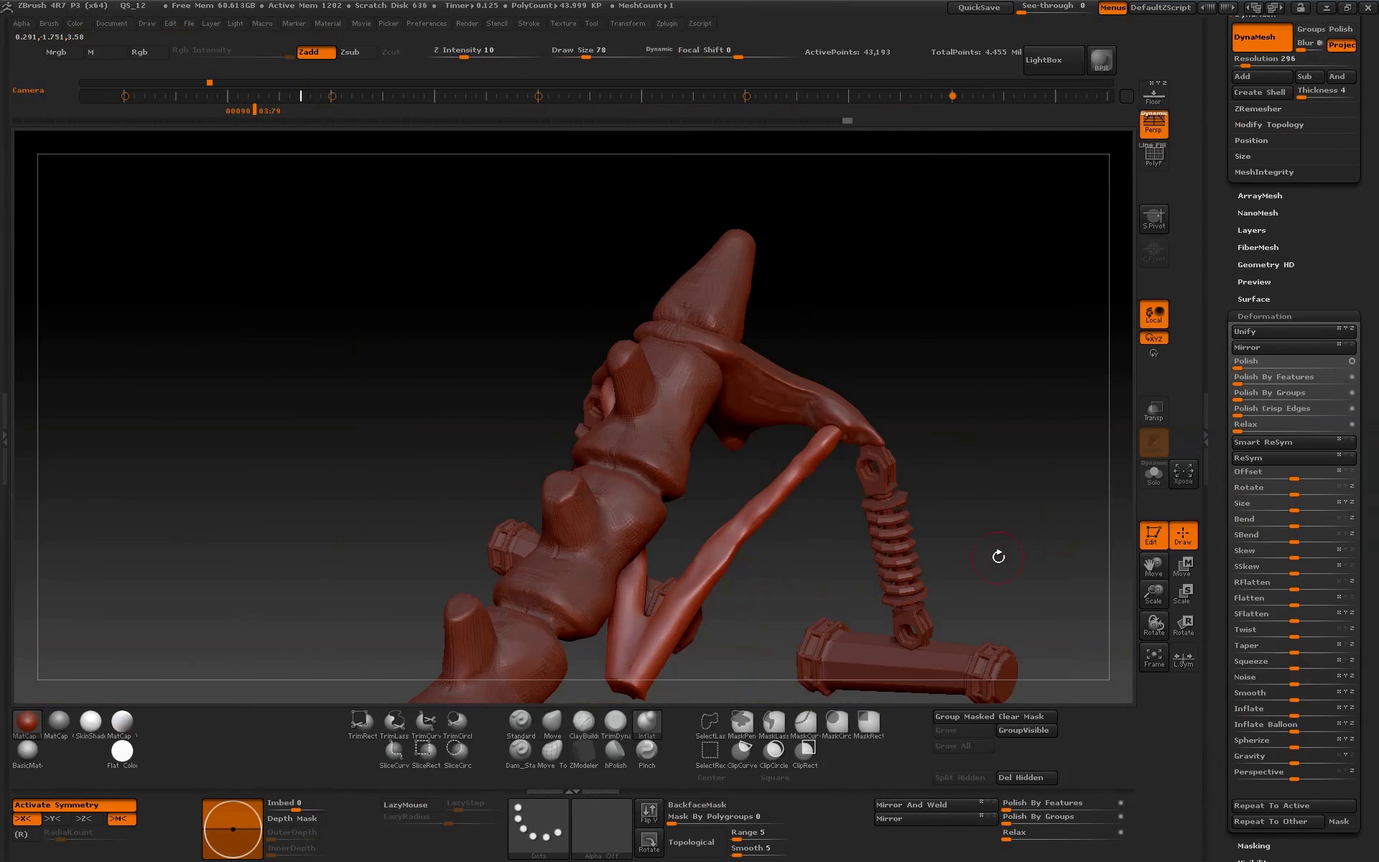
pyautogui.hotkey('ctrl', 'shift', 'z')
pyautogui.hotkey('ctrl', 'shift', 'z')
pyautogui.hotkey('ctrl', 'shift', 'z')
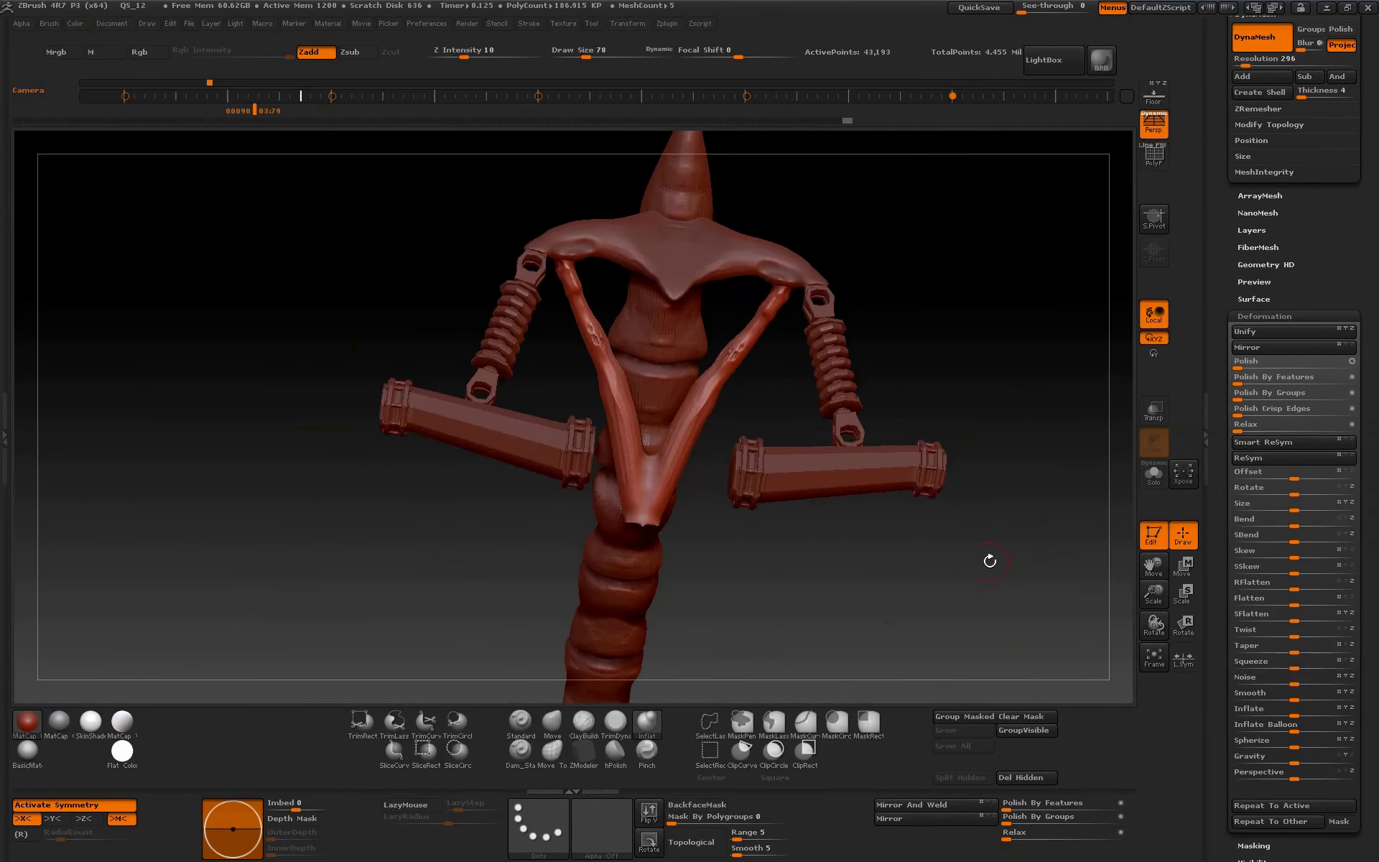
pyautogui.moveTo(990, 560); pyautogui.dragTo(979, 589)
# - Unsolo, select the other Skin_ZSphere_2_copy6, move it to the list bottom, and solo it
pyautogui.moveTo(1221, 445); pyautogui.dragTo(1212, 589)
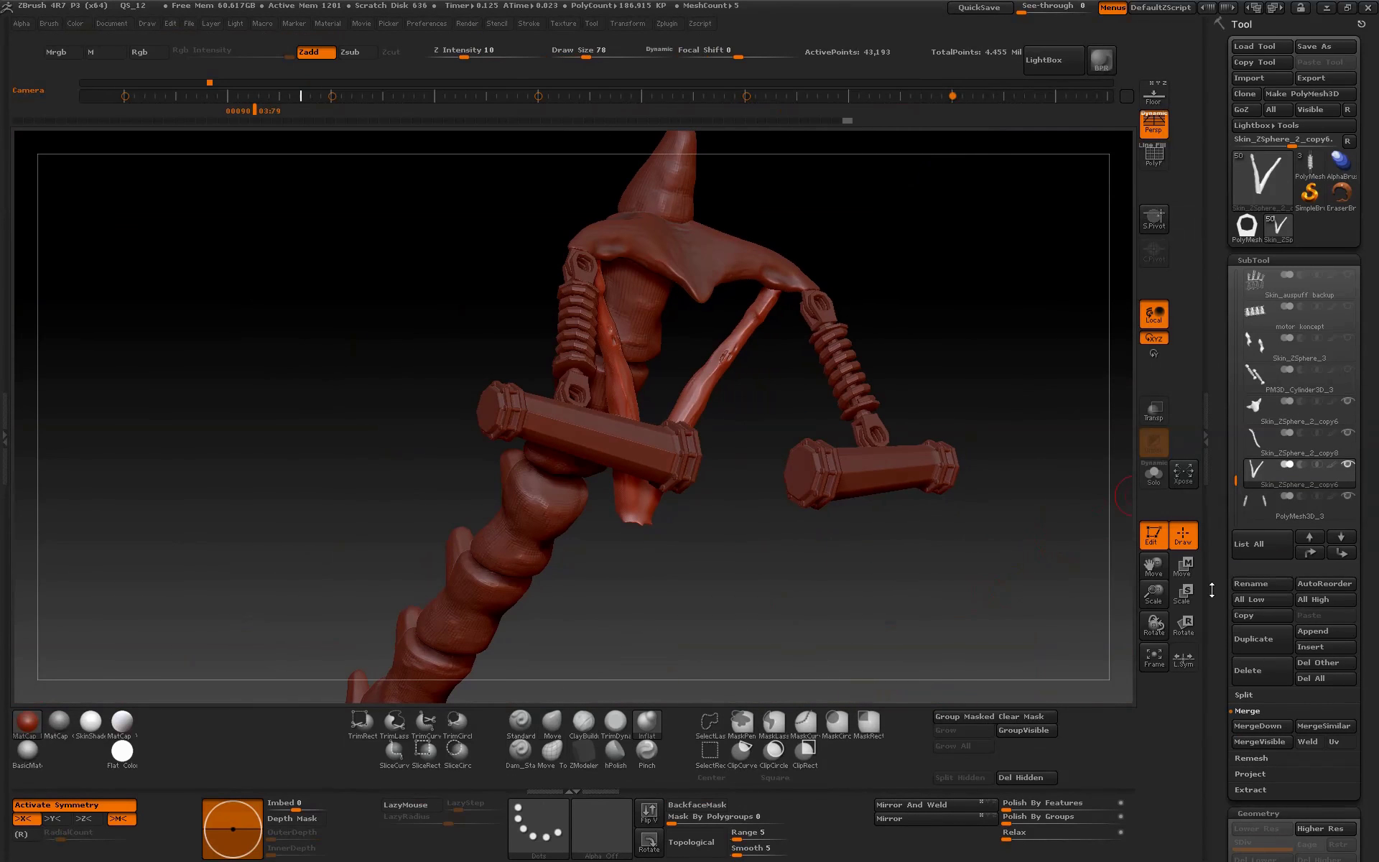
pyautogui.keyDown('shift'); pyautogui.click(1348, 466); pyautogui.keyUp('shift')
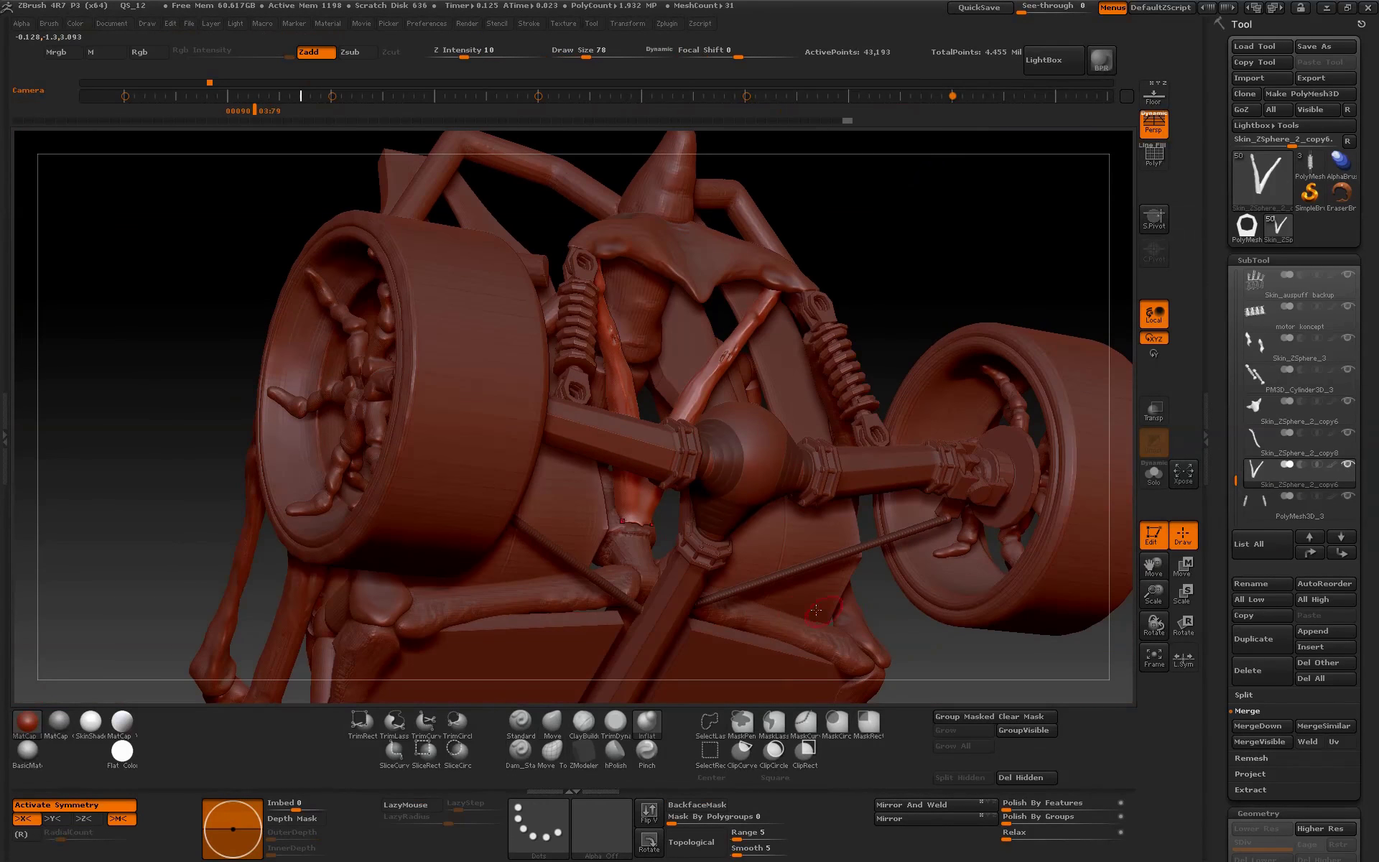
pyautogui.keyDown('alt'); pyautogui.click(912, 578); pyautogui.keyUp('alt')
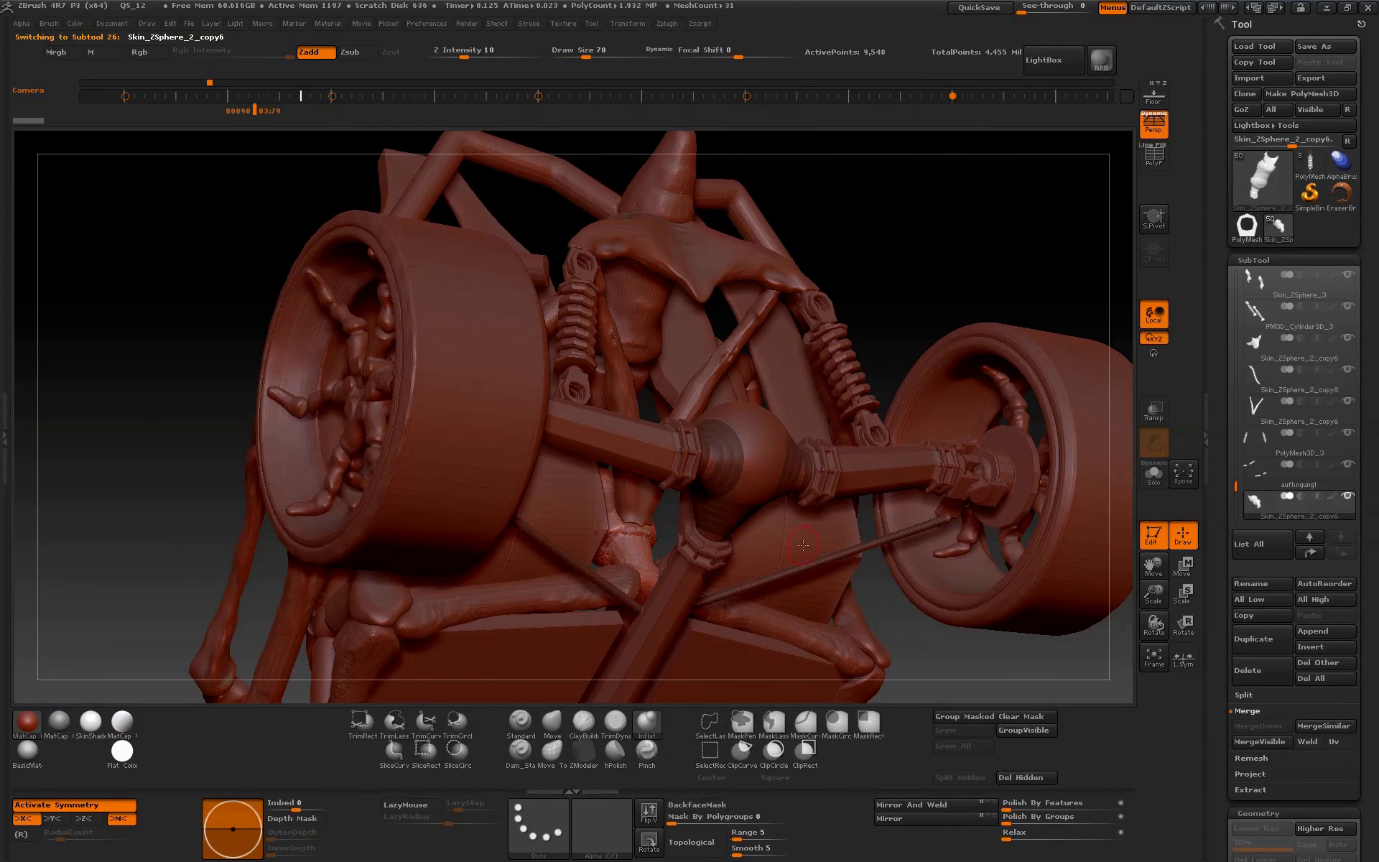
pyautogui.click(1310, 554)
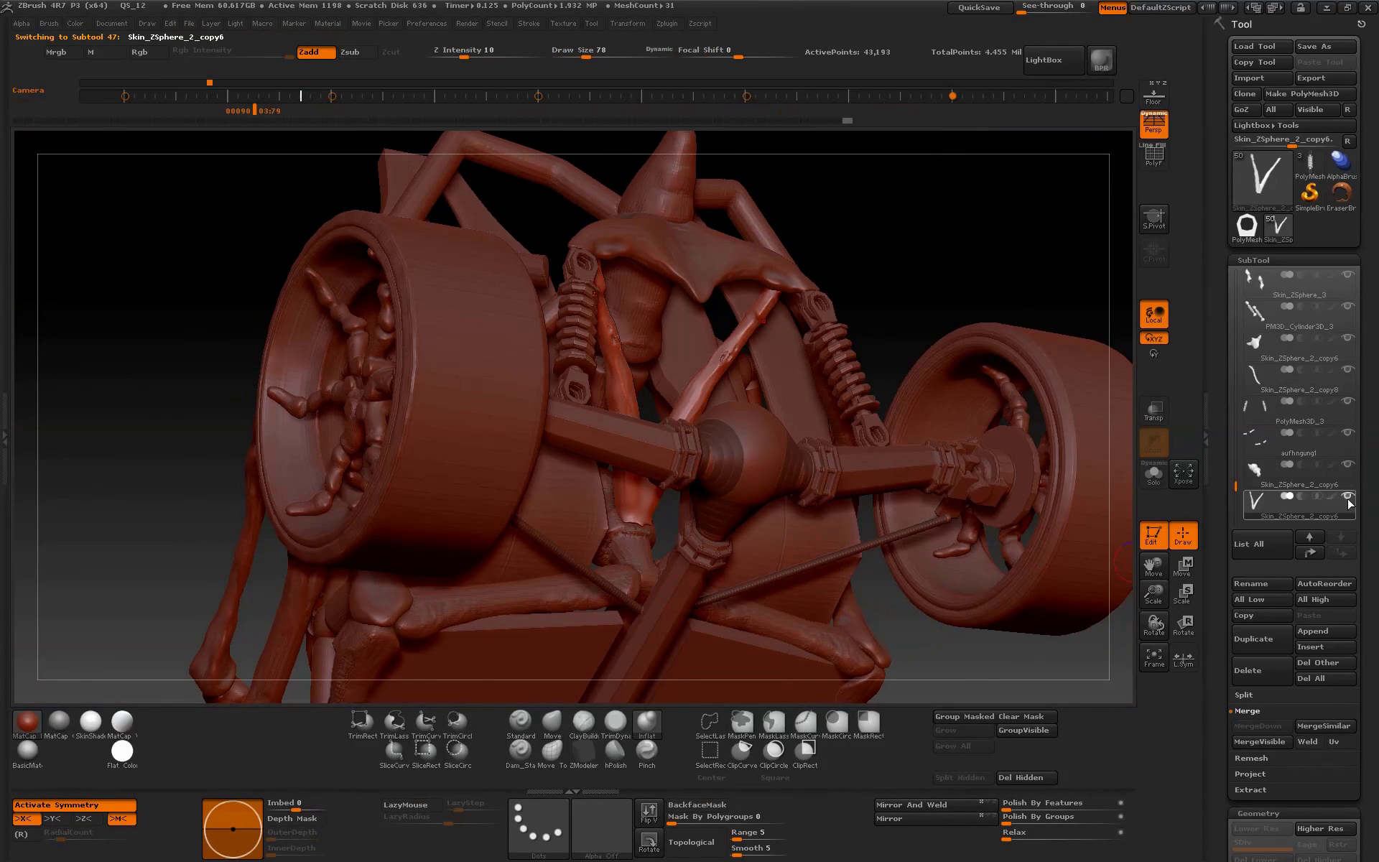
pyautogui.keyDown('shift'); pyautogui.click(1348, 497); pyautogui.keyUp('shift')
pyautogui.click(1348, 464)
pyautogui.moveTo(876, 535)
pyautogui.mouseDown()
pyautogui.moveTo(926, 532)
pyautogui.moveTo(907, 554)
pyautogui.moveTo(930, 587)
pyautogui.moveTo(916, 584)
pyautogui.mouseUp()
# - Orbit around the soloed V-shaped finger piece and select the ClayBuildup brush with B, C
pyautogui.moveTo(748, 618)
pyautogui.mouseDown()
pyautogui.moveTo(809, 560)
pyautogui.moveTo(788, 548)
pyautogui.moveTo(795, 524)
pyautogui.mouseUp()
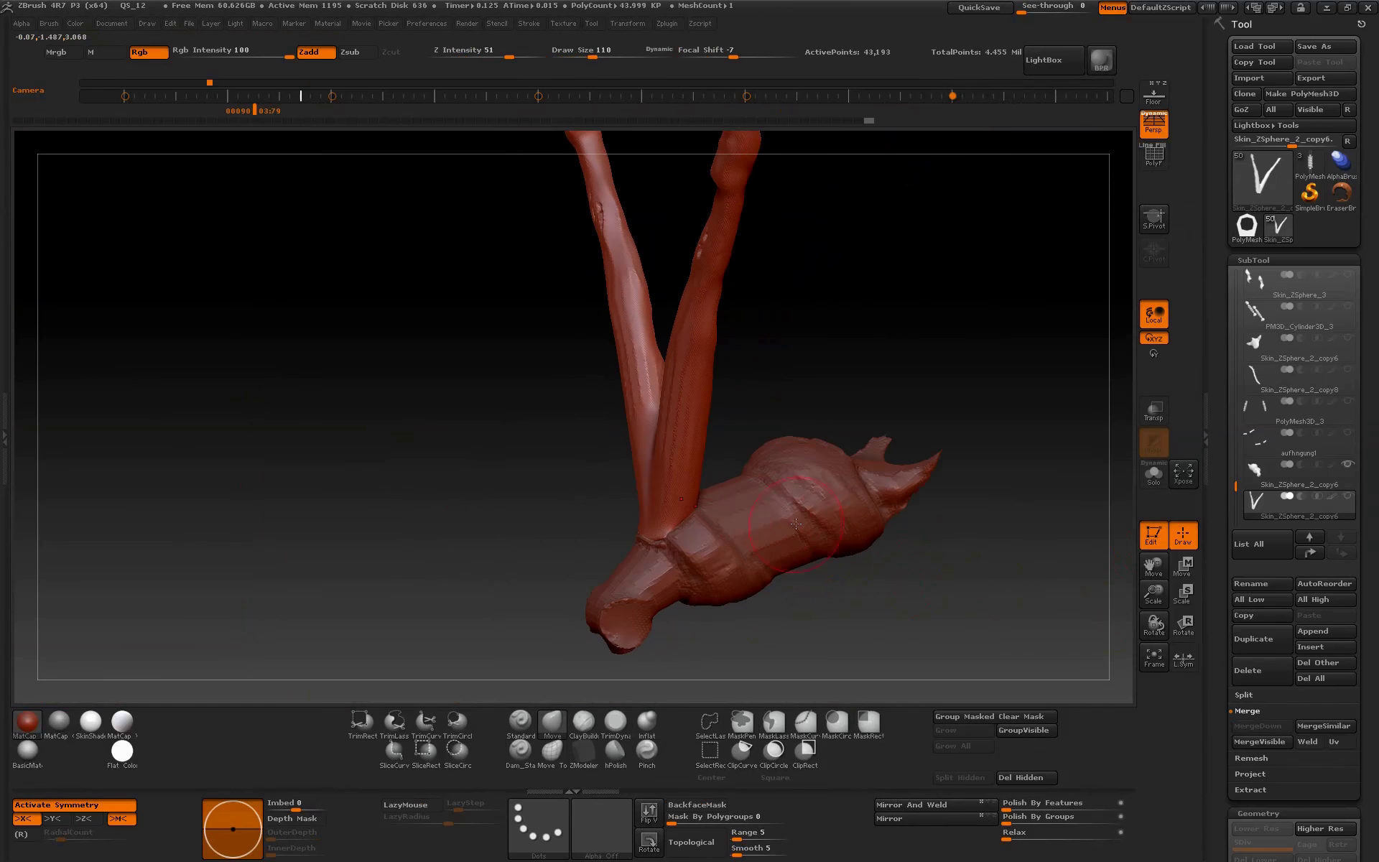
pyautogui.moveTo(678, 515); pyautogui.dragTo(764, 496)
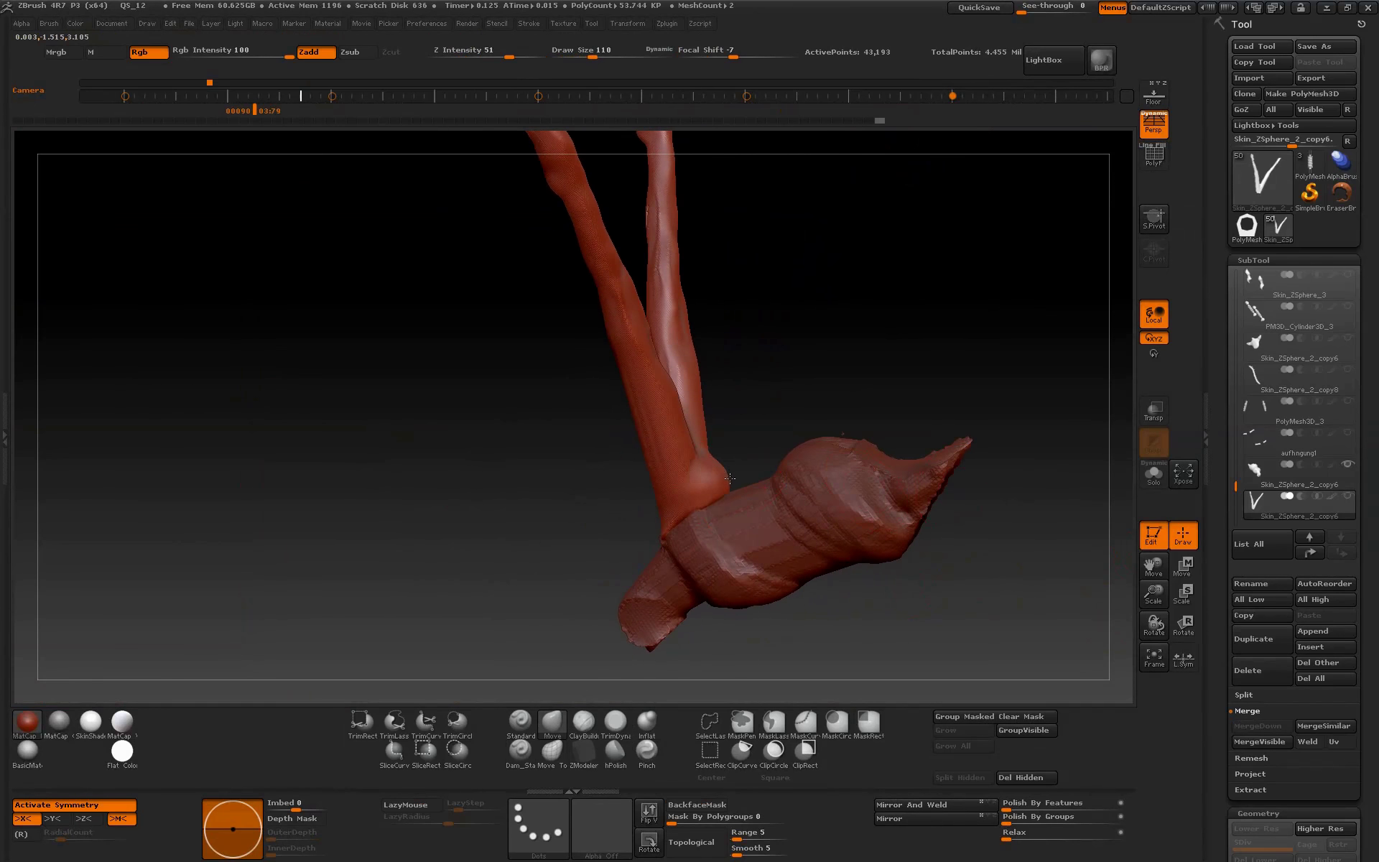
pyautogui.moveTo(897, 373)
pyautogui.mouseDown()
pyautogui.moveTo(872, 400)
pyautogui.moveTo(930, 360)
pyautogui.moveTo(998, 342)
pyautogui.mouseUp()
pyautogui.press('b')
pyautogui.press('c')
pyautogui.press('b')
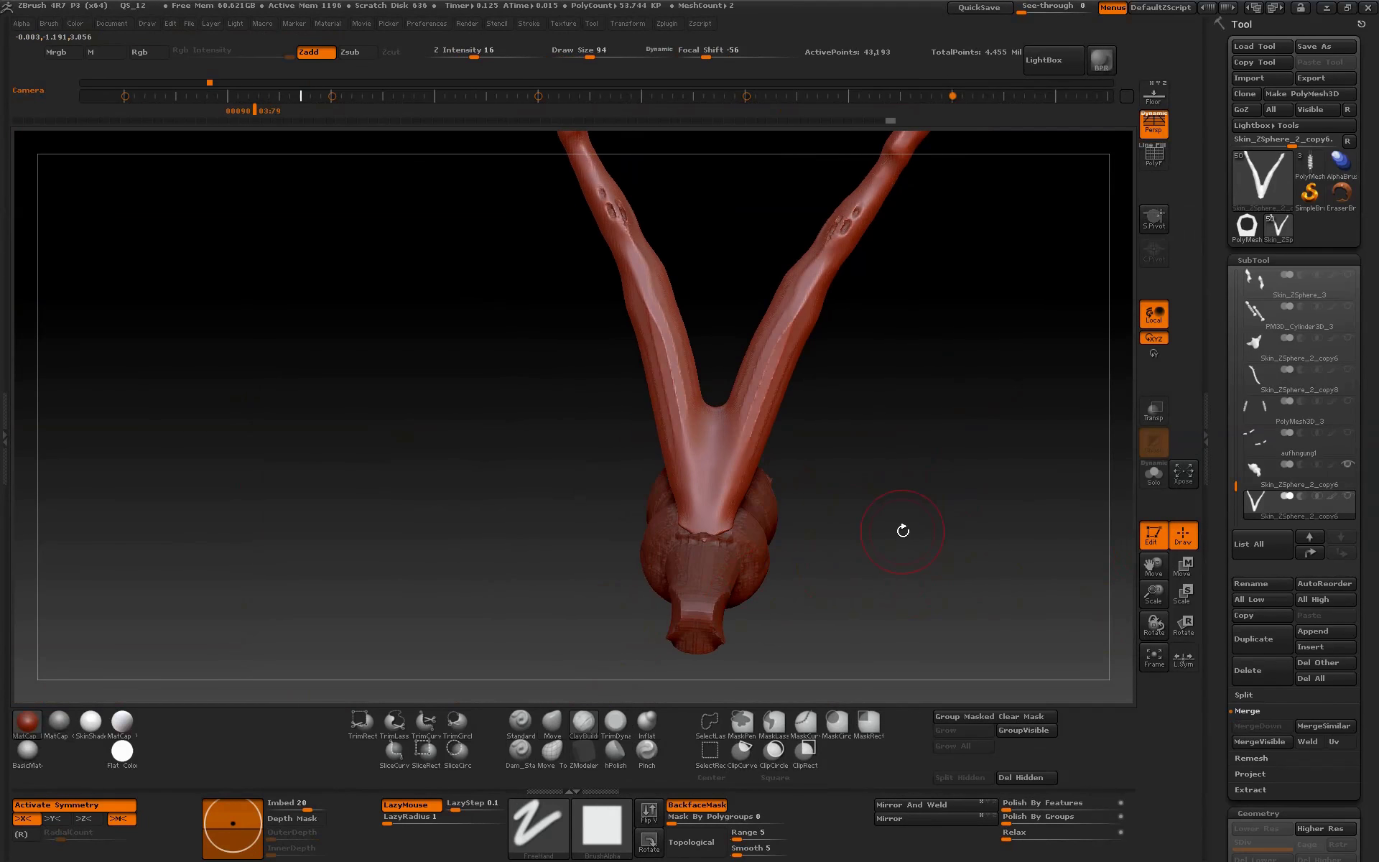
pyautogui.moveTo(897, 536); pyautogui.dragTo(882, 544)
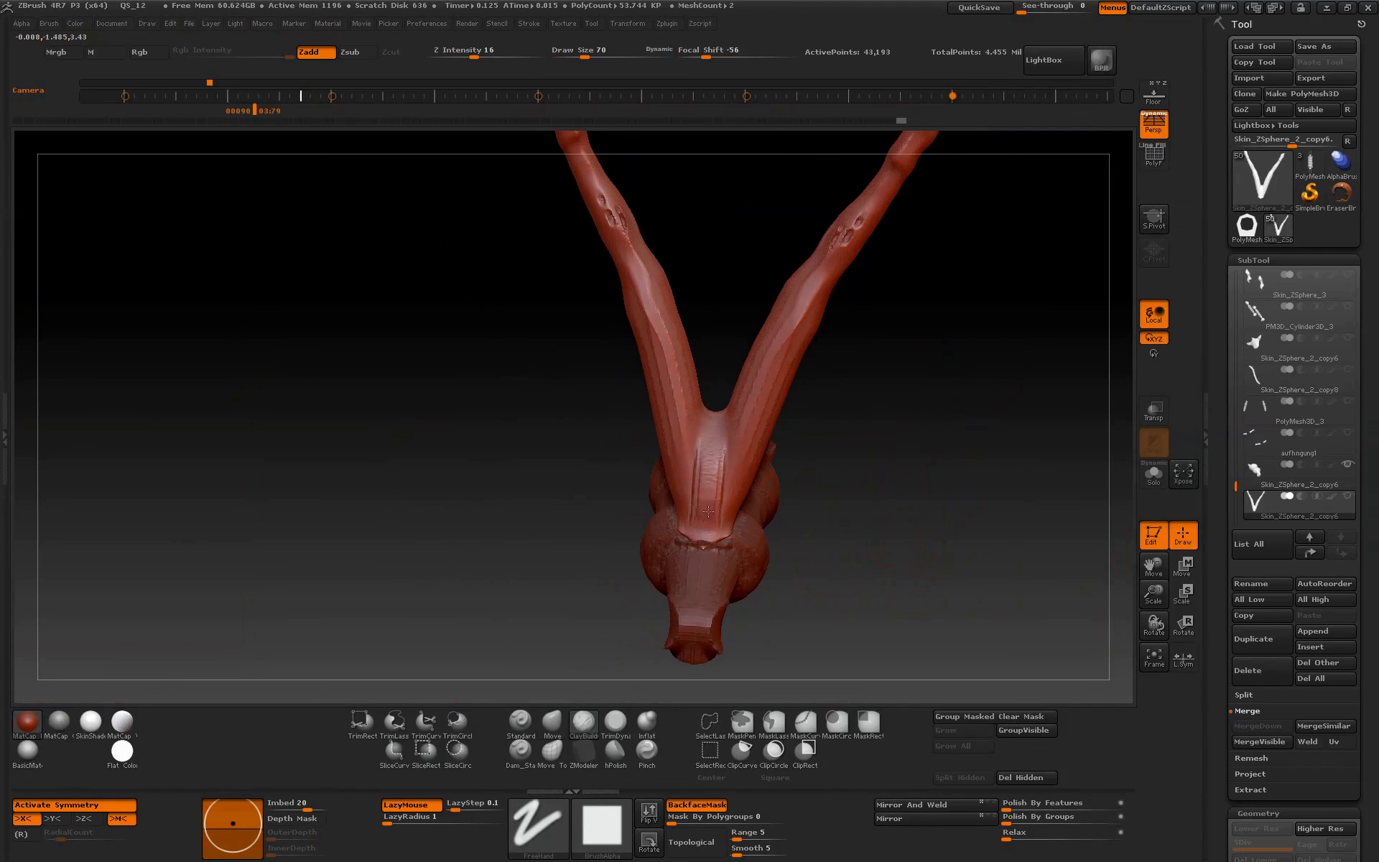
pyautogui.moveTo(737, 398); pyautogui.dragTo(811, 476)
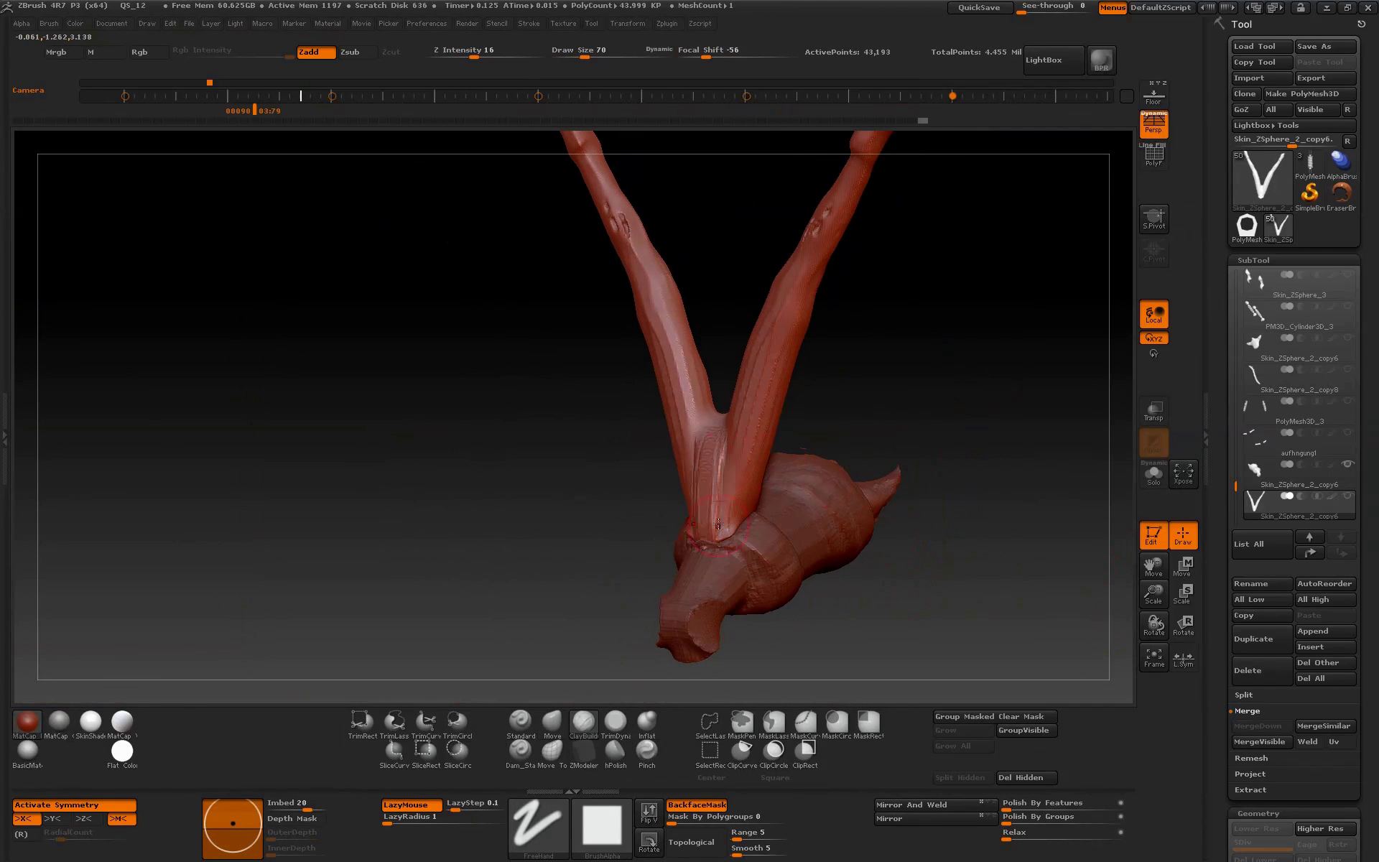
pyautogui.moveTo(917, 539); pyautogui.dragTo(782, 521)
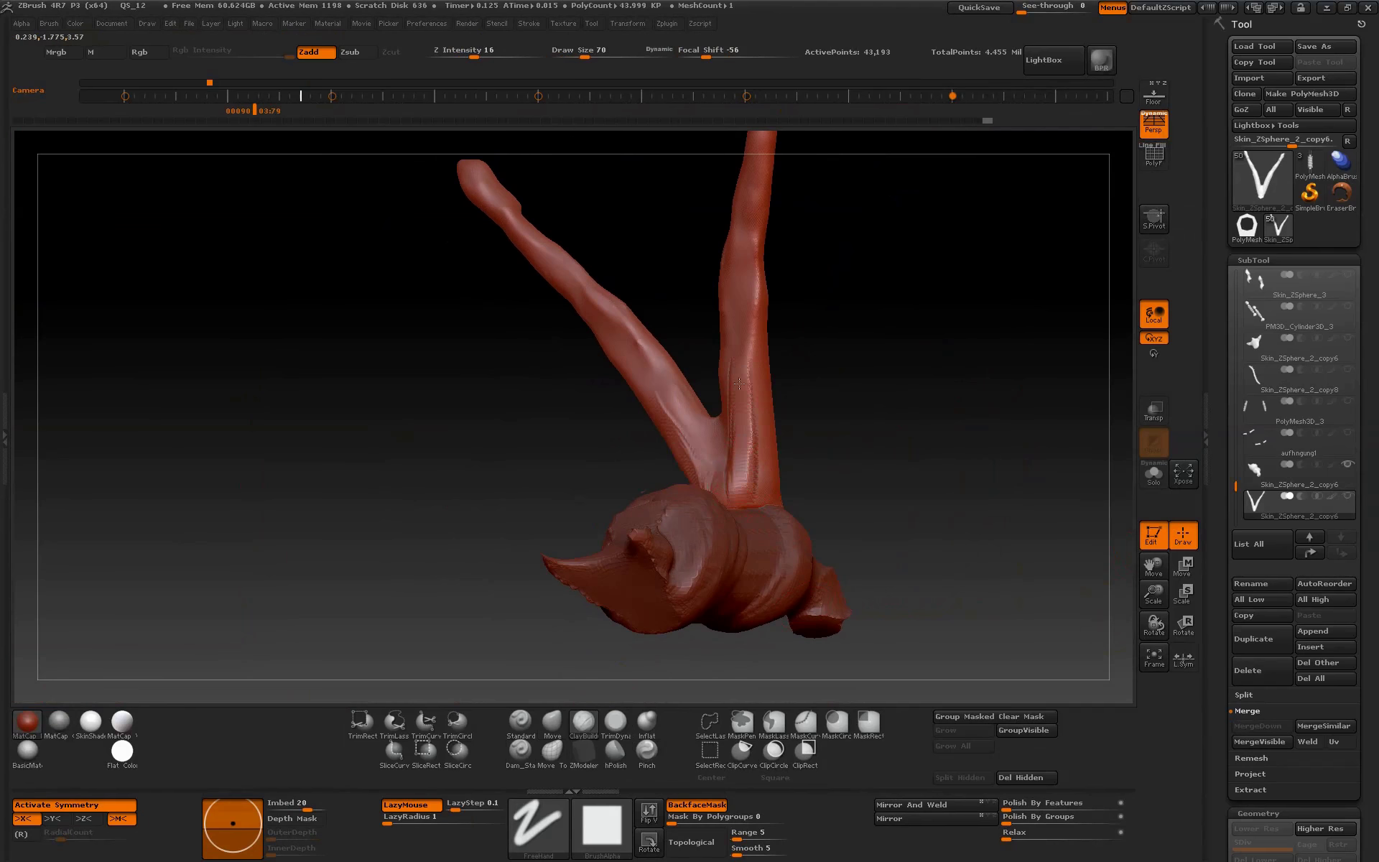
pyautogui.moveTo(847, 423); pyautogui.dragTo(902, 440)
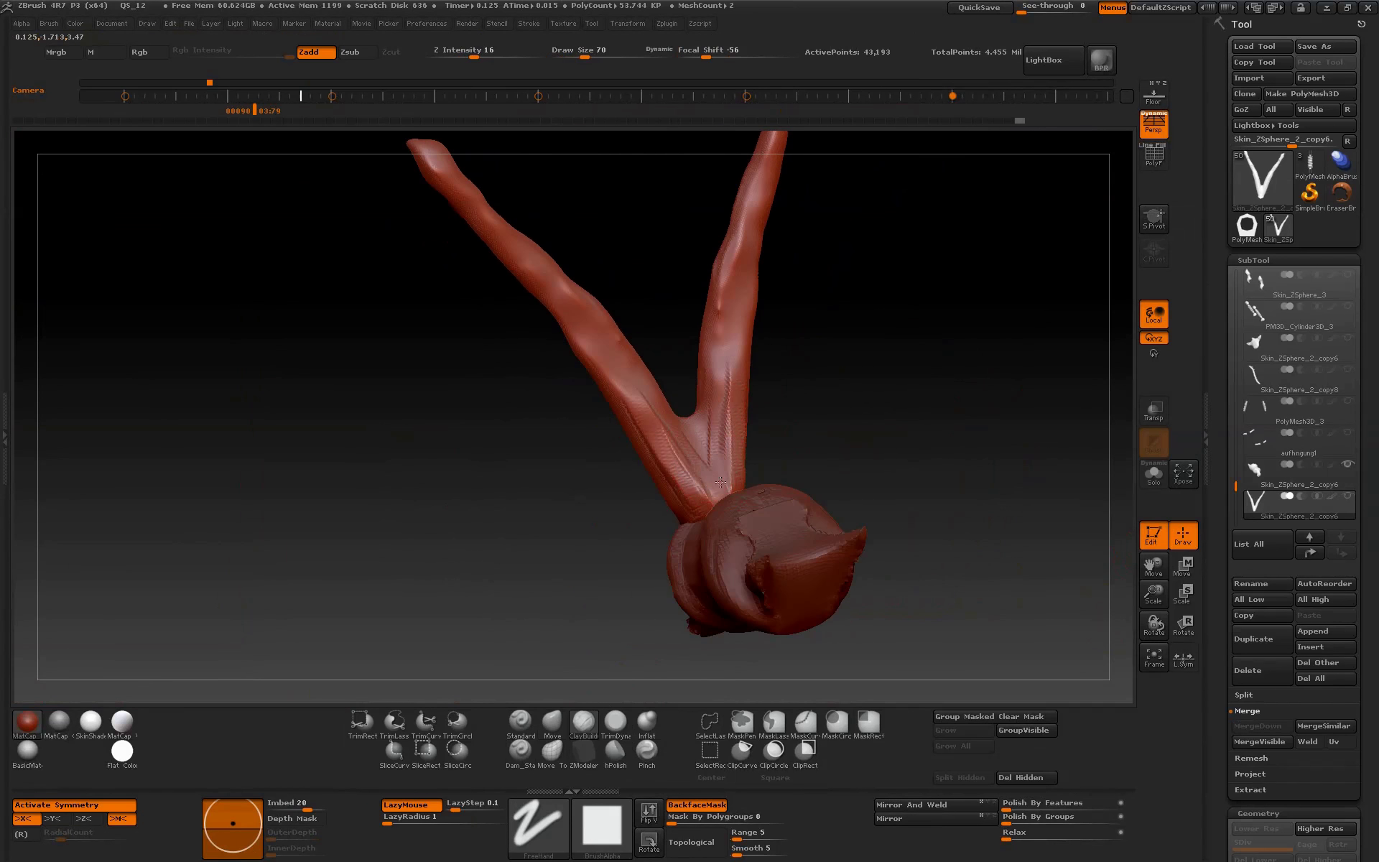
pyautogui.moveTo(707, 438); pyautogui.dragTo(788, 452)
# - Select the TrimDynamic brush and turn on BackfaceMask
pyautogui.moveTo(755, 386)
pyautogui.mouseDown()
pyautogui.moveTo(811, 402)
pyautogui.moveTo(749, 470)
pyautogui.mouseUp()
pyautogui.click(615, 720)
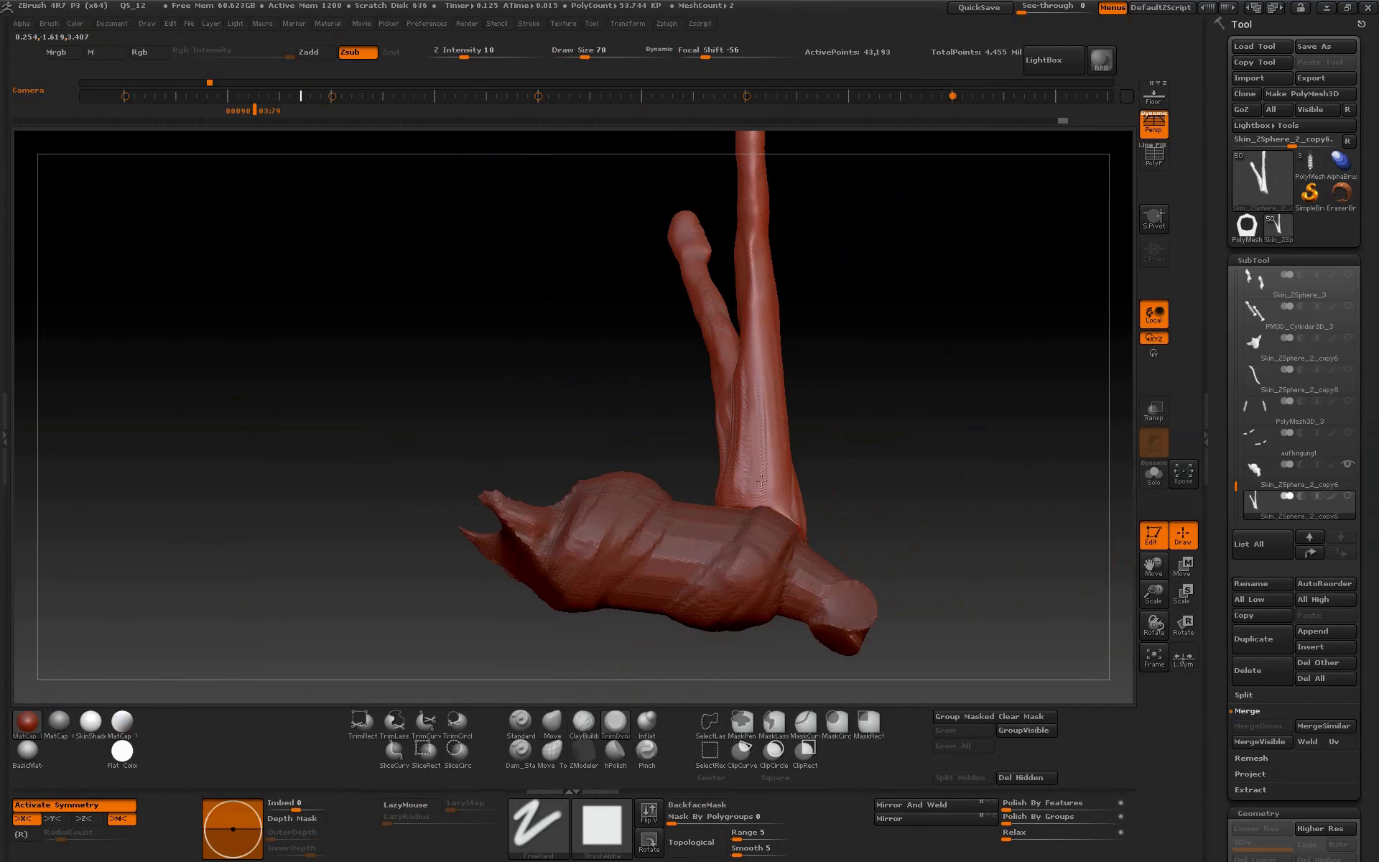
pyautogui.moveTo(909, 483); pyautogui.dragTo(792, 486)
pyautogui.click(697, 804)
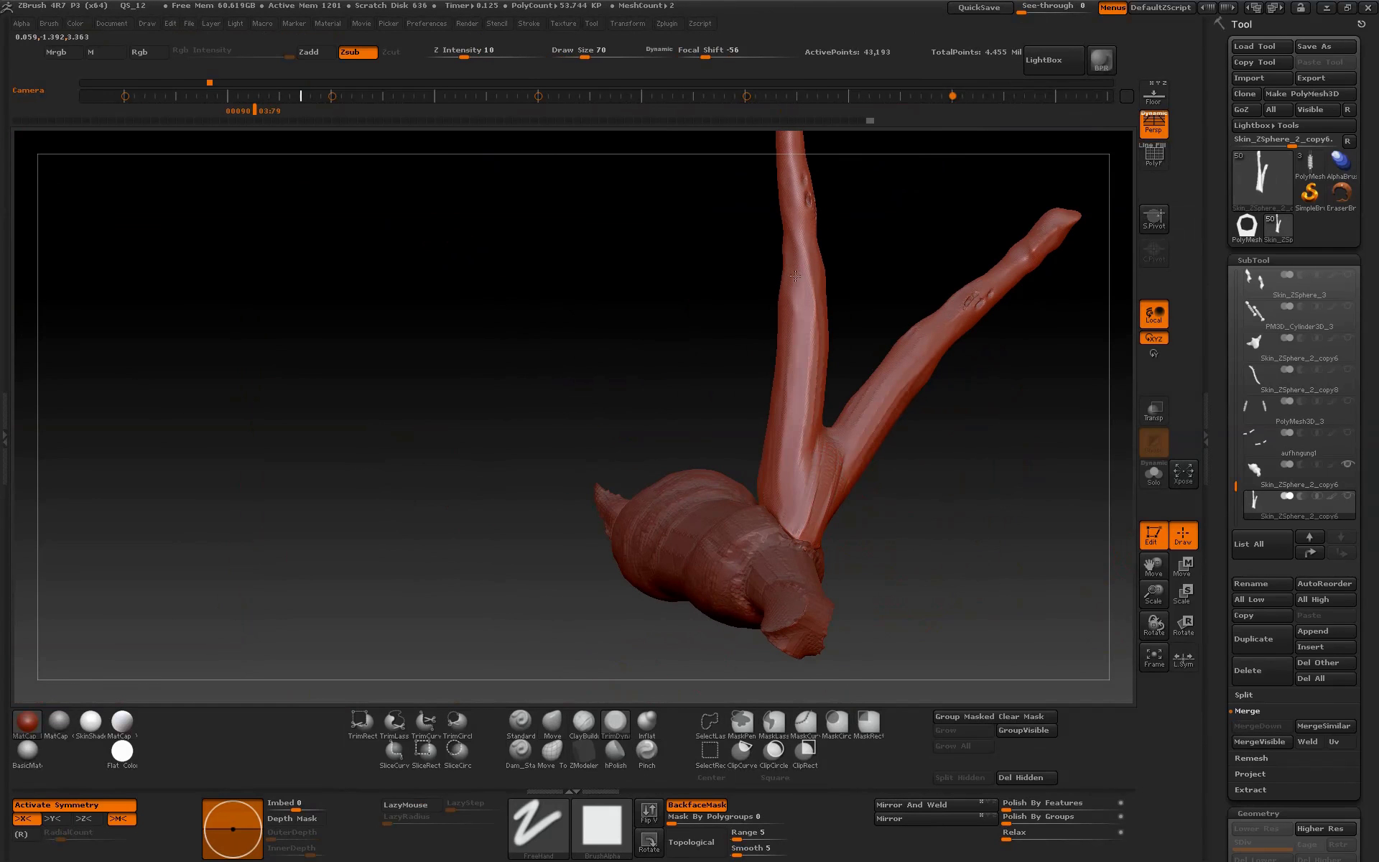
# - Orbit and pan around the two prongs and bulbous base to inspect them
pyautogui.moveTo(920, 388); pyautogui.dragTo(825, 530)
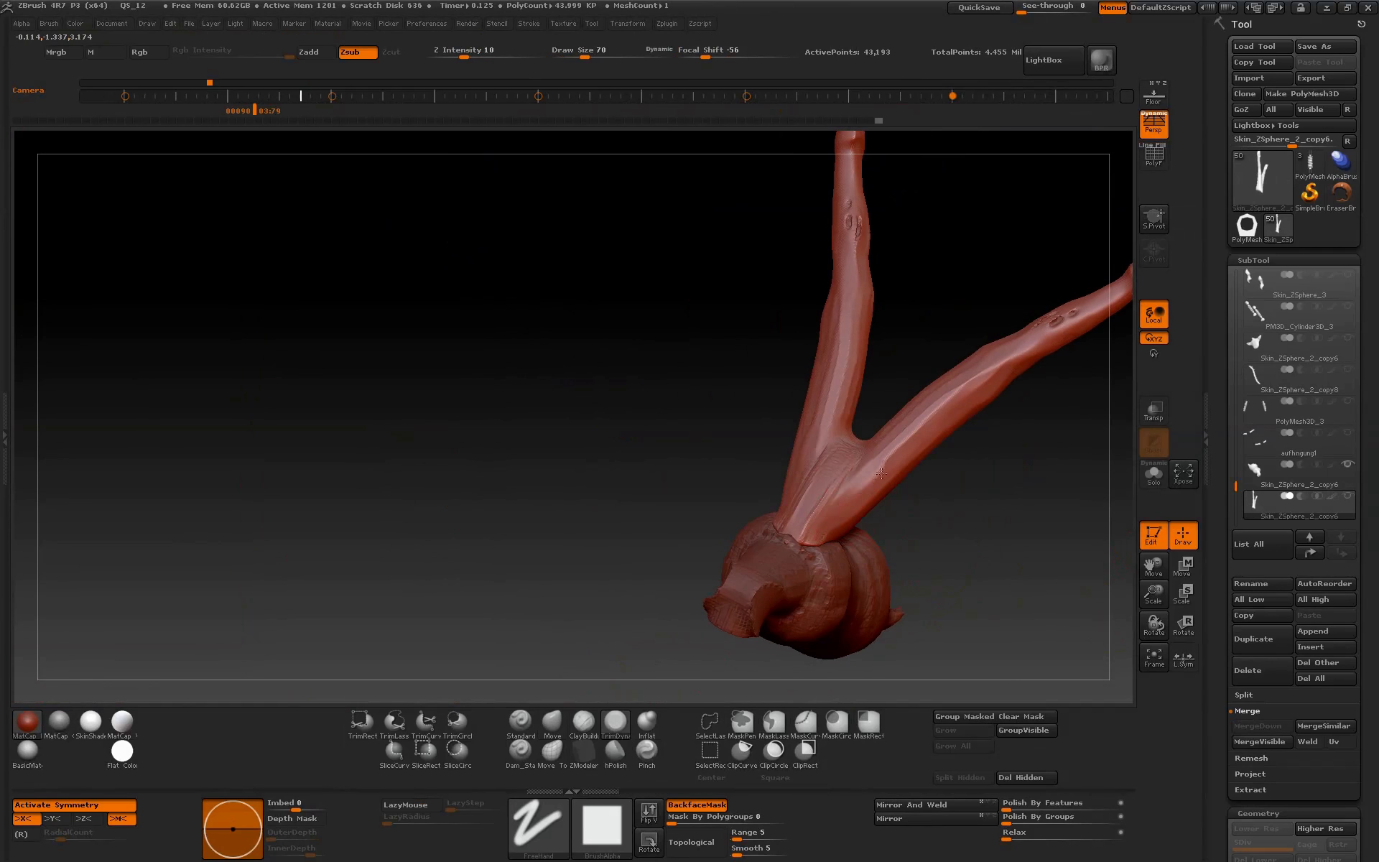
pyautogui.moveTo(993, 381); pyautogui.dragTo(850, 532)
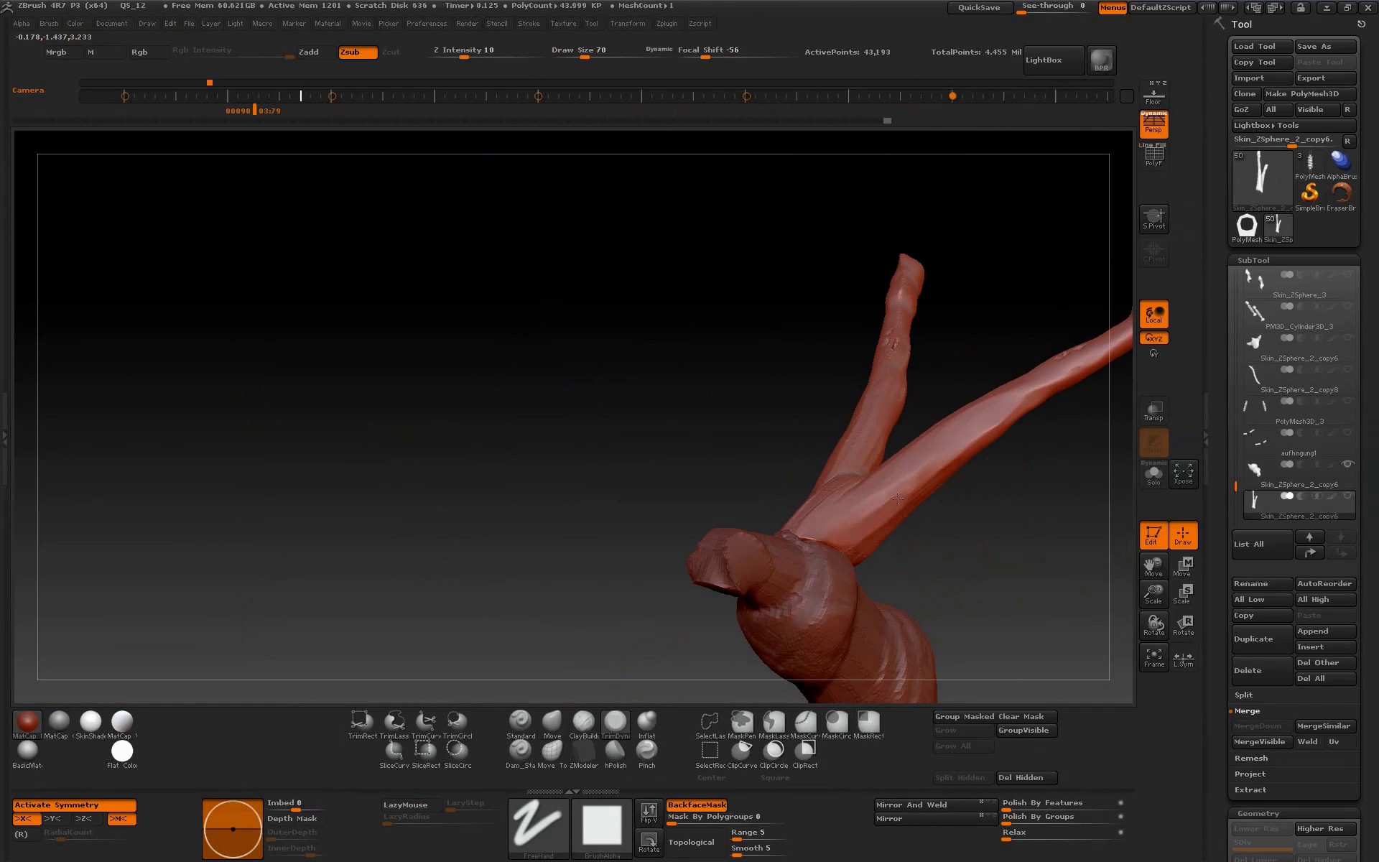
pyautogui.moveTo(965, 579)
pyautogui.mouseDown()
pyautogui.moveTo(876, 539)
pyautogui.moveTo(1022, 430)
pyautogui.mouseUp()
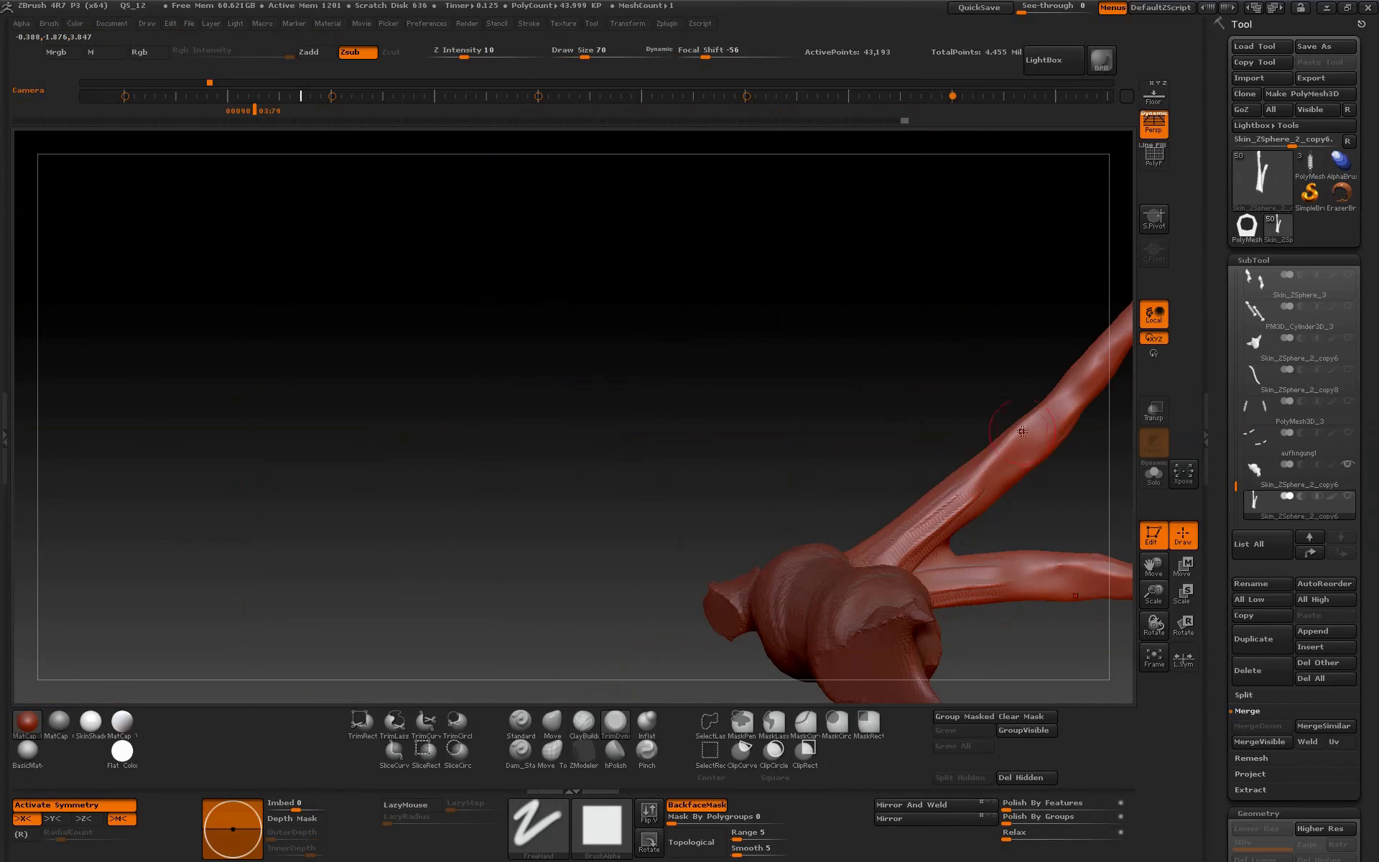
pyautogui.moveTo(1153, 568); pyautogui.dragTo(621, 591)
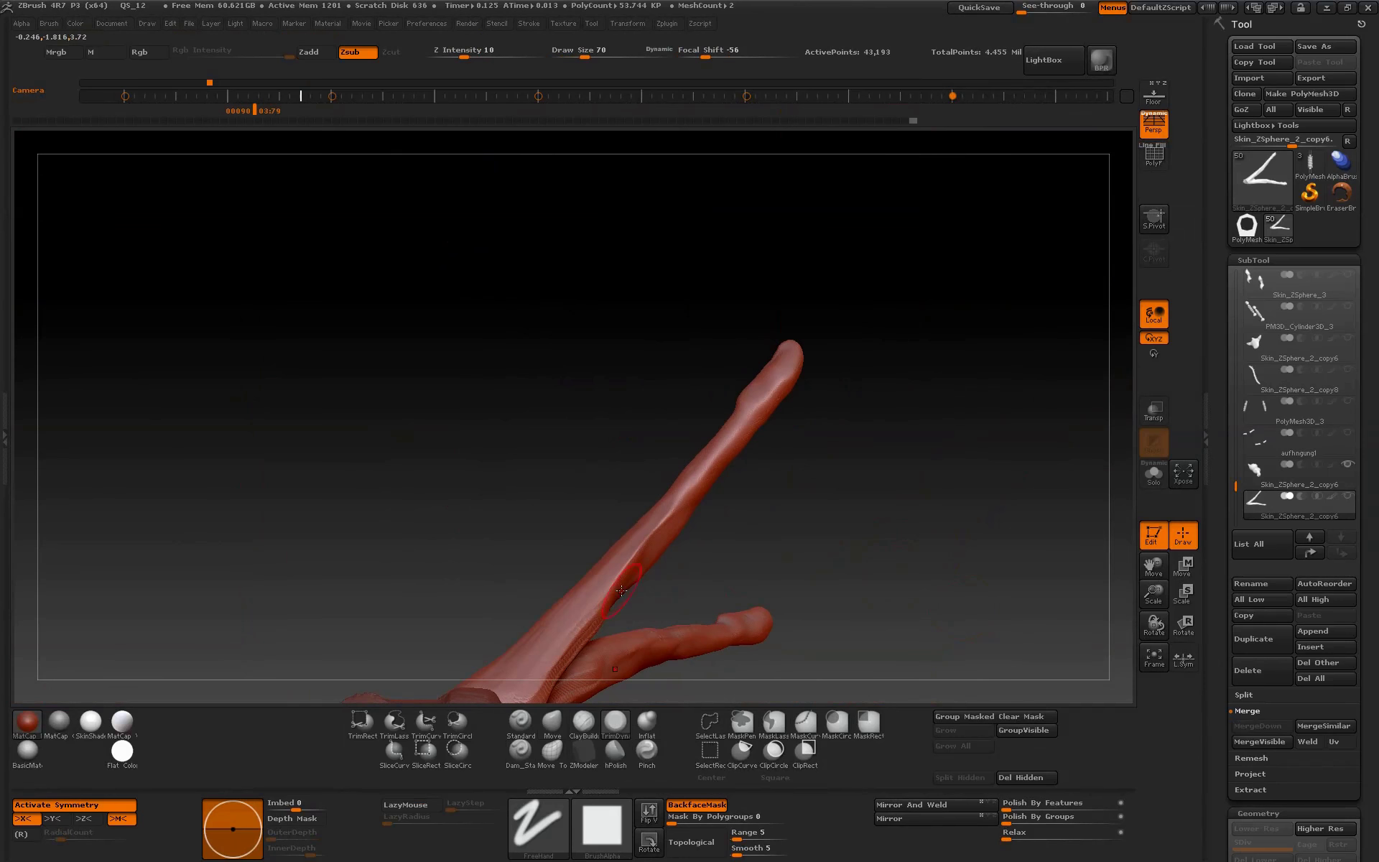
pyautogui.moveTo(823, 552); pyautogui.dragTo(734, 472)
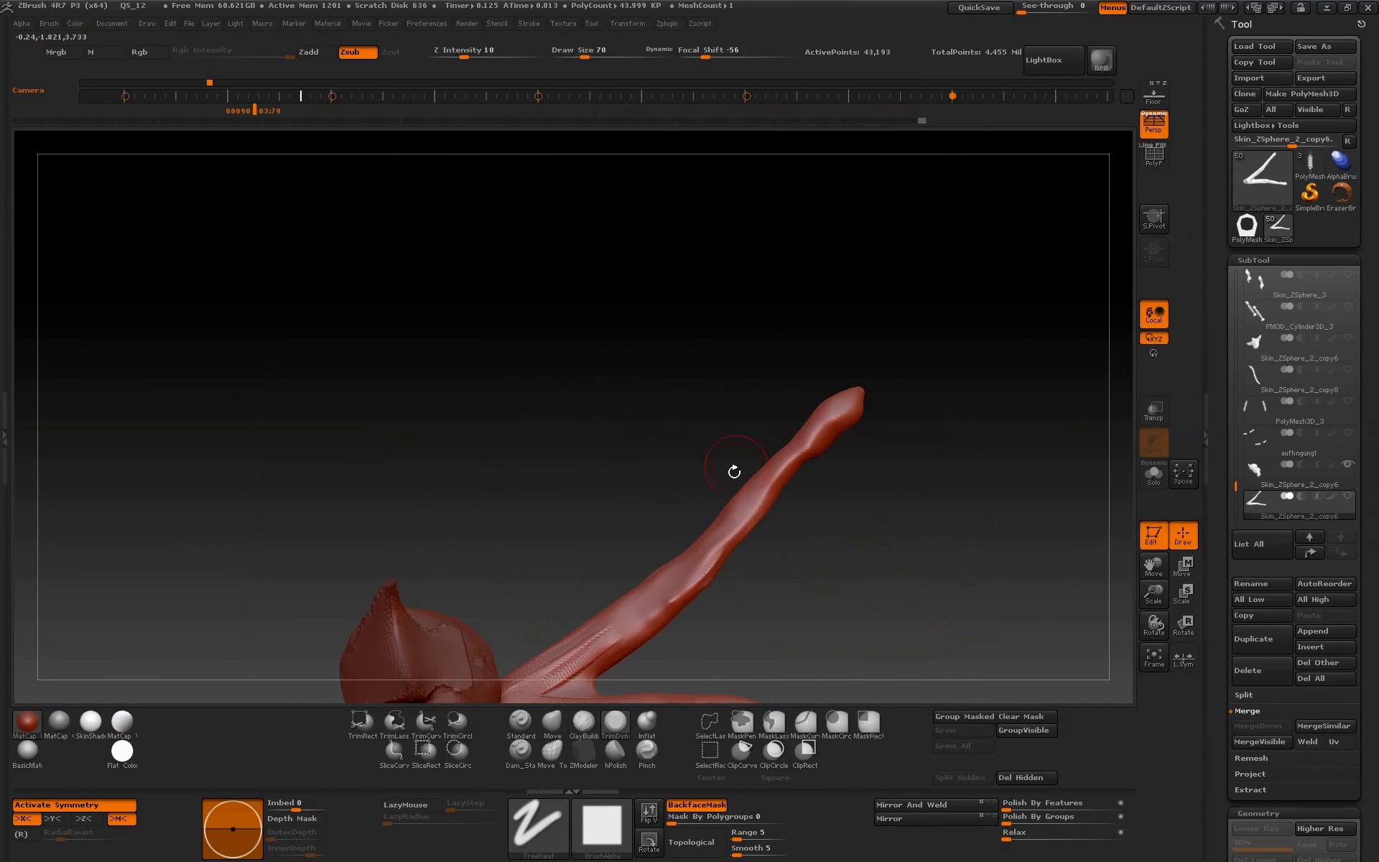
pyautogui.moveTo(824, 561); pyautogui.dragTo(748, 555)
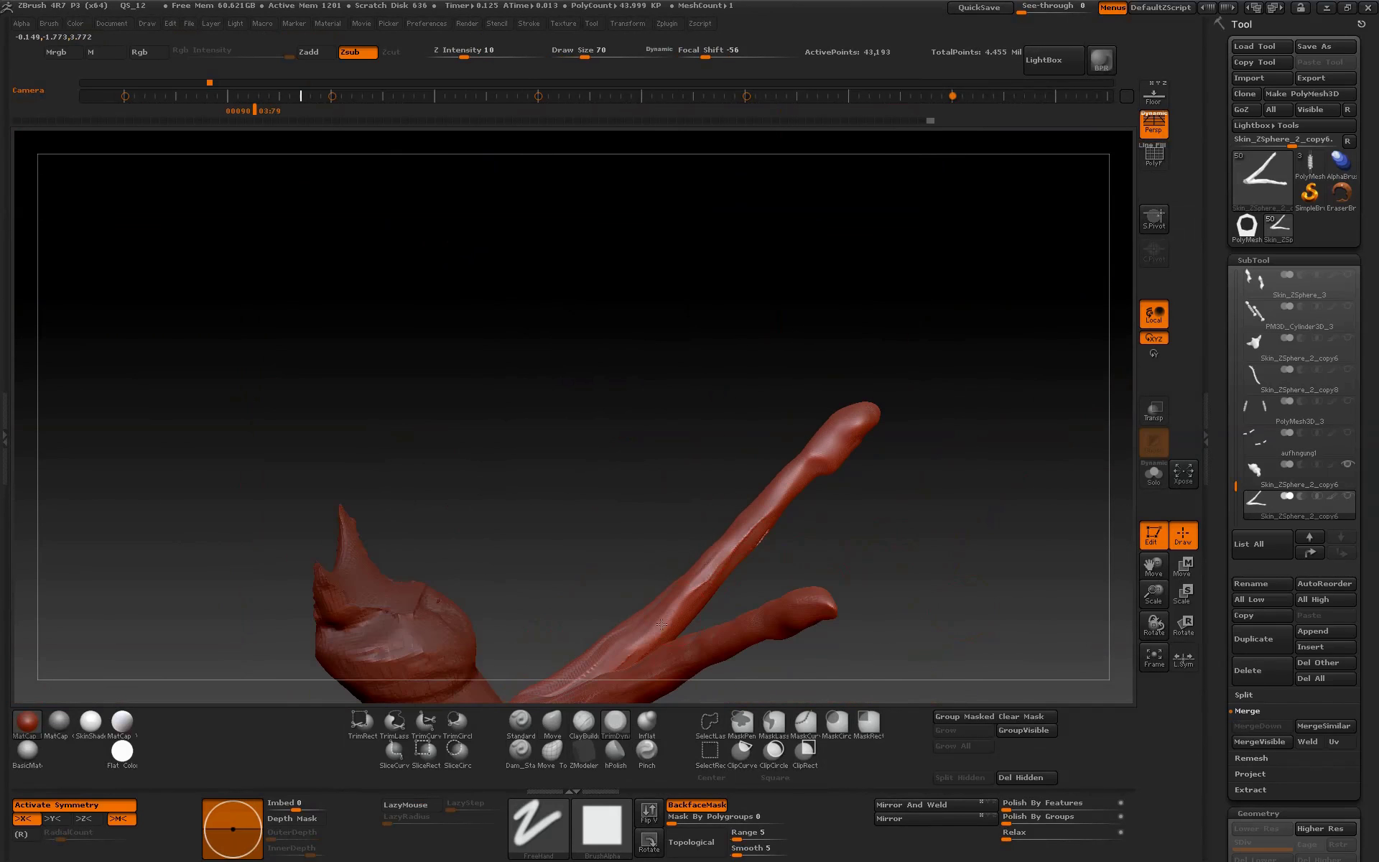
pyautogui.moveTo(968, 531); pyautogui.dragTo(917, 477)
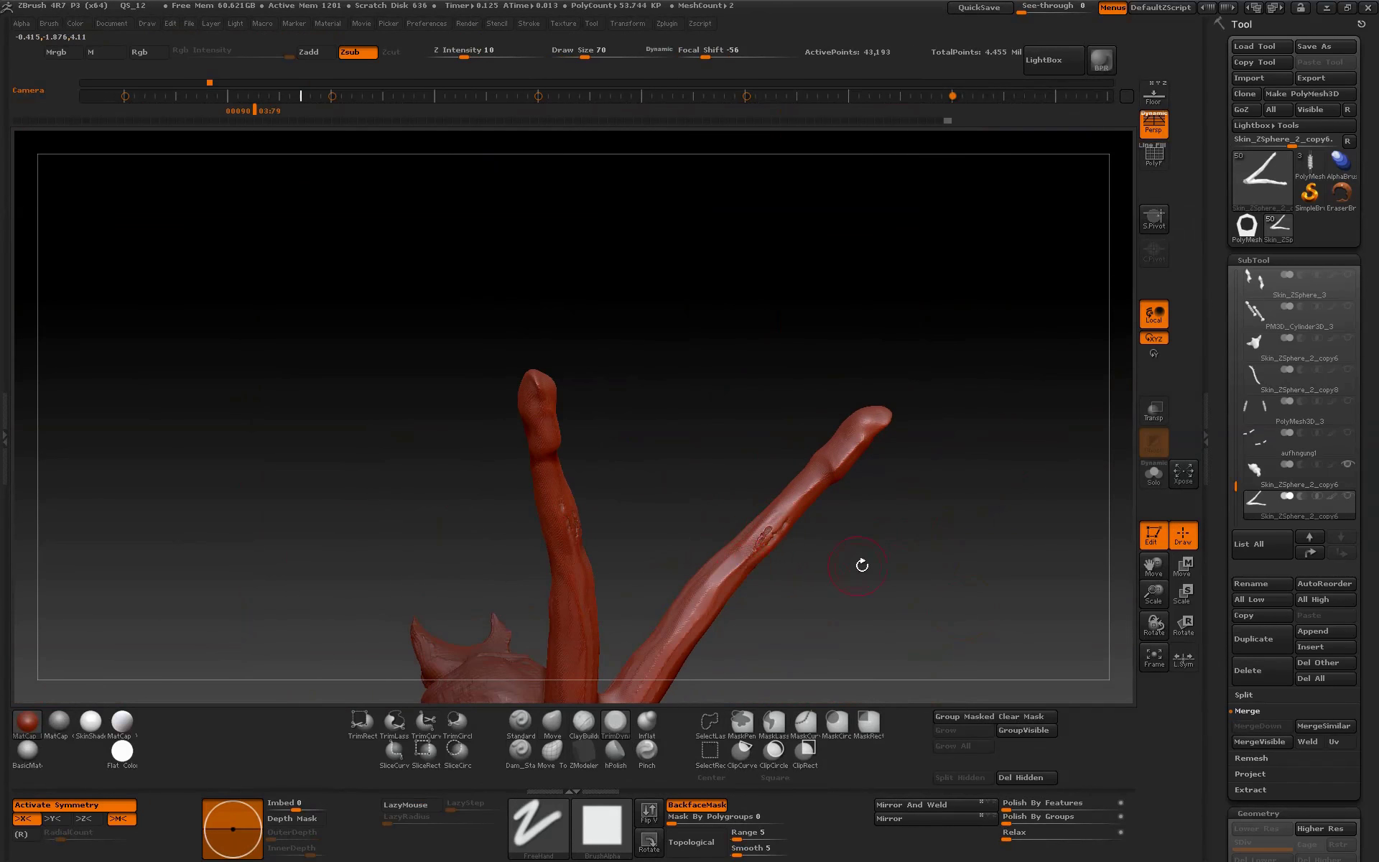
pyautogui.moveTo(868, 600)
pyautogui.mouseDown()
pyautogui.moveTo(793, 532)
pyautogui.moveTo(831, 591)
pyautogui.mouseUp()
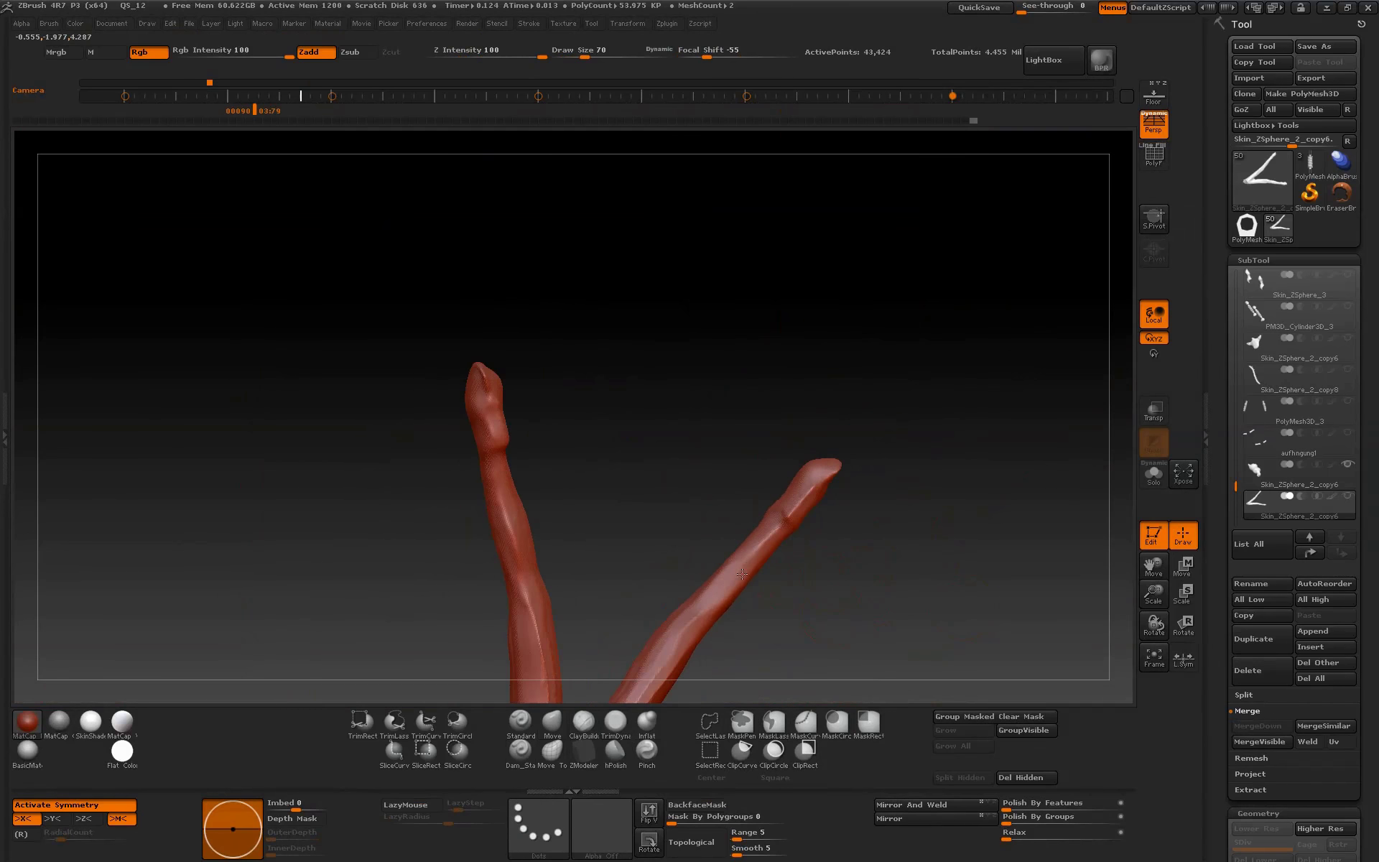
pyautogui.moveTo(741, 574); pyautogui.dragTo(908, 556)
pyautogui.moveTo(850, 517)
pyautogui.mouseDown()
pyautogui.moveTo(793, 526)
pyautogui.moveTo(814, 491)
pyautogui.mouseUp()
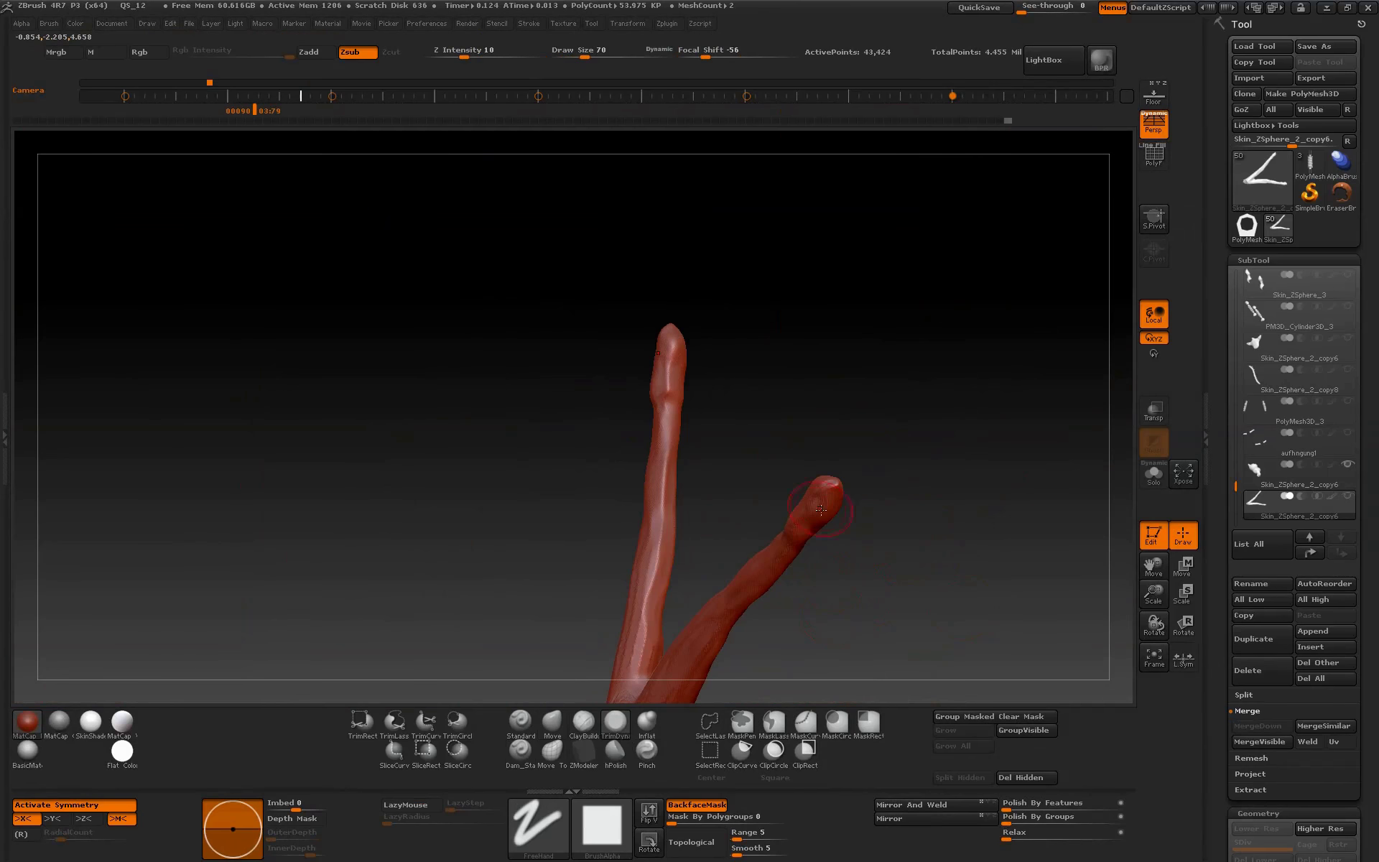
pyautogui.moveTo(914, 539); pyautogui.dragTo(920, 535)
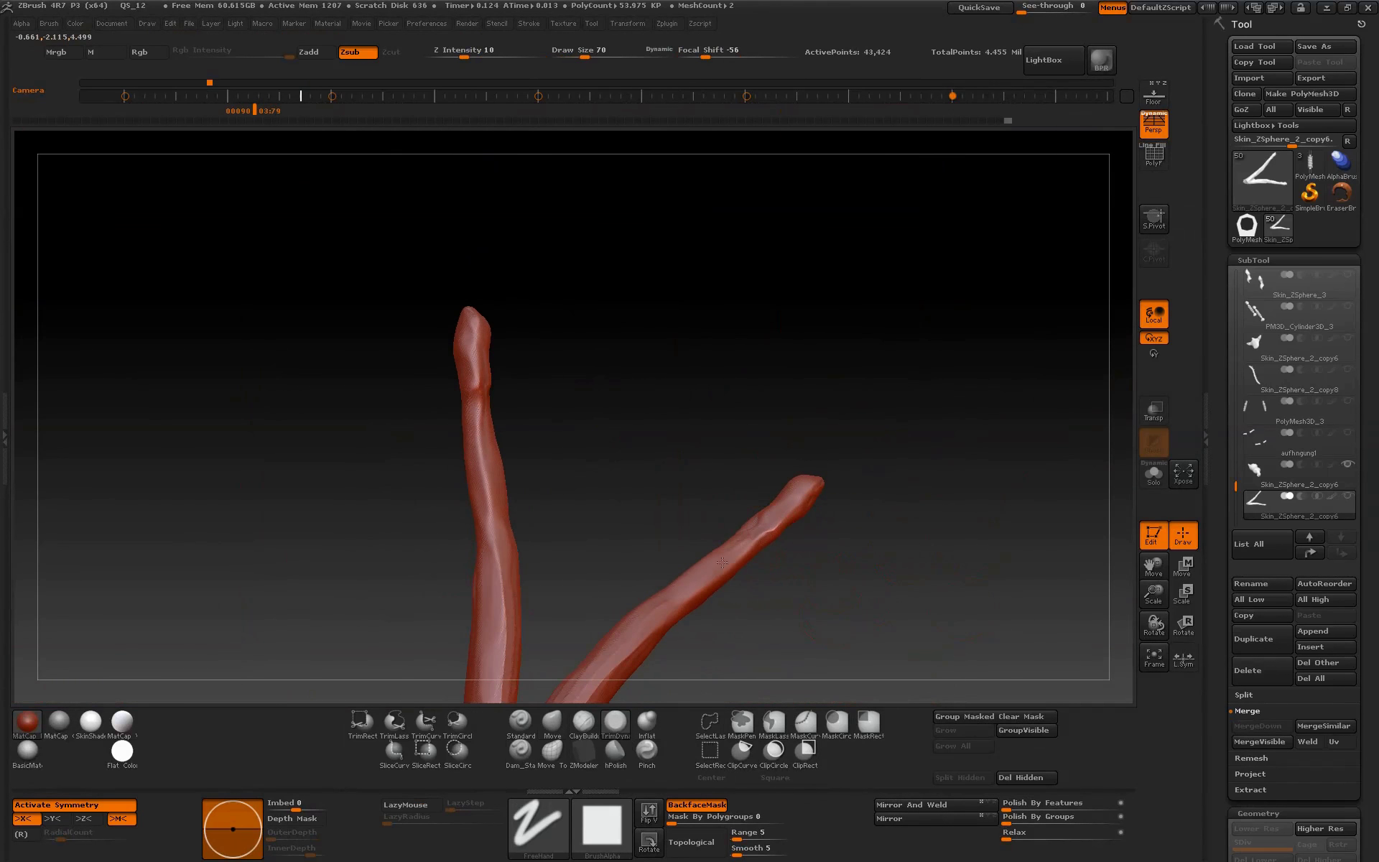
pyautogui.moveTo(764, 546); pyautogui.dragTo(823, 542)
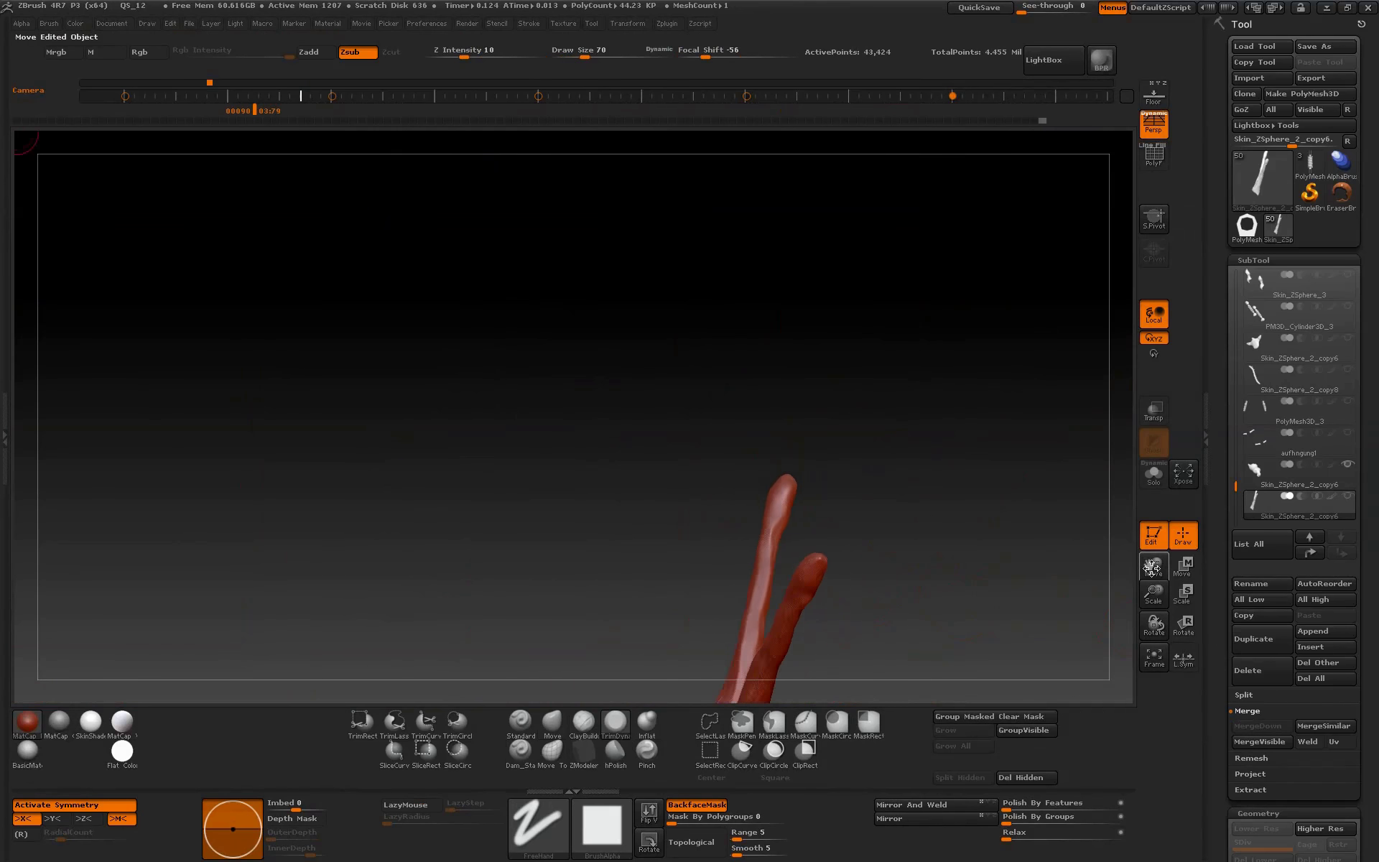
pyautogui.moveTo(1128, 624); pyautogui.dragTo(618, 592)
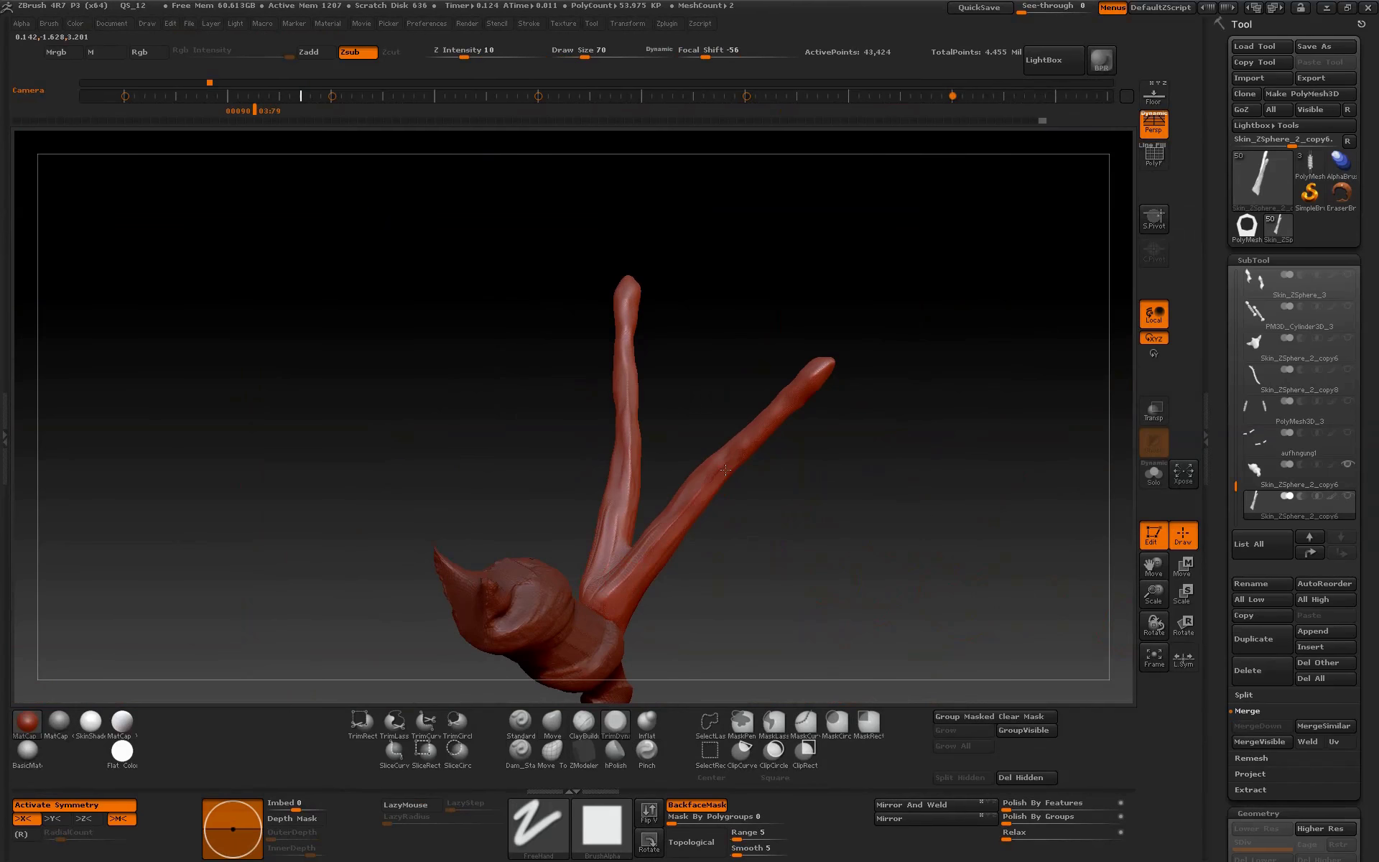
pyautogui.moveTo(725, 469); pyautogui.dragTo(660, 489)
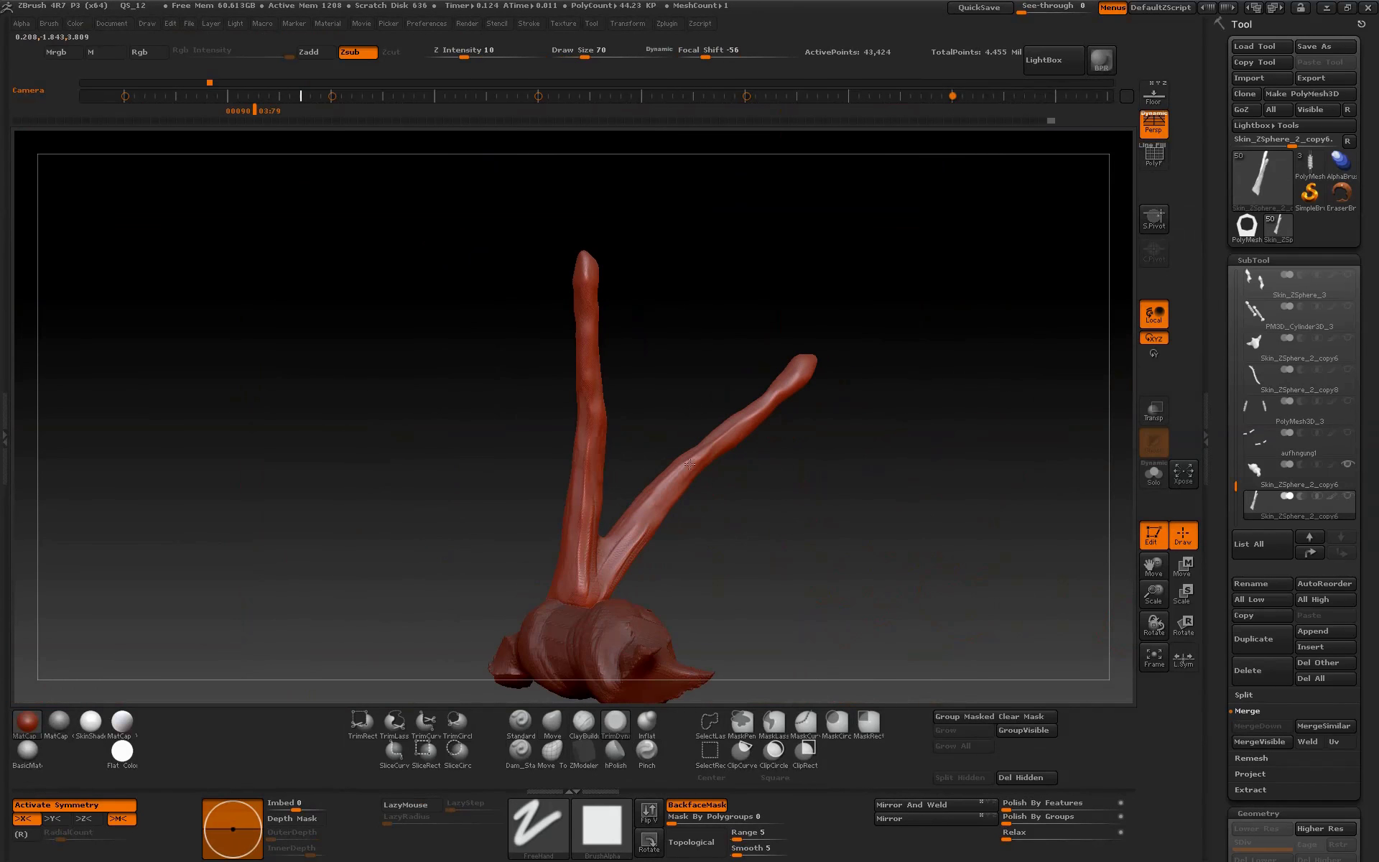
pyautogui.moveTo(756, 415)
pyautogui.mouseDown()
pyautogui.moveTo(720, 515)
pyautogui.moveTo(635, 557)
pyautogui.mouseUp()
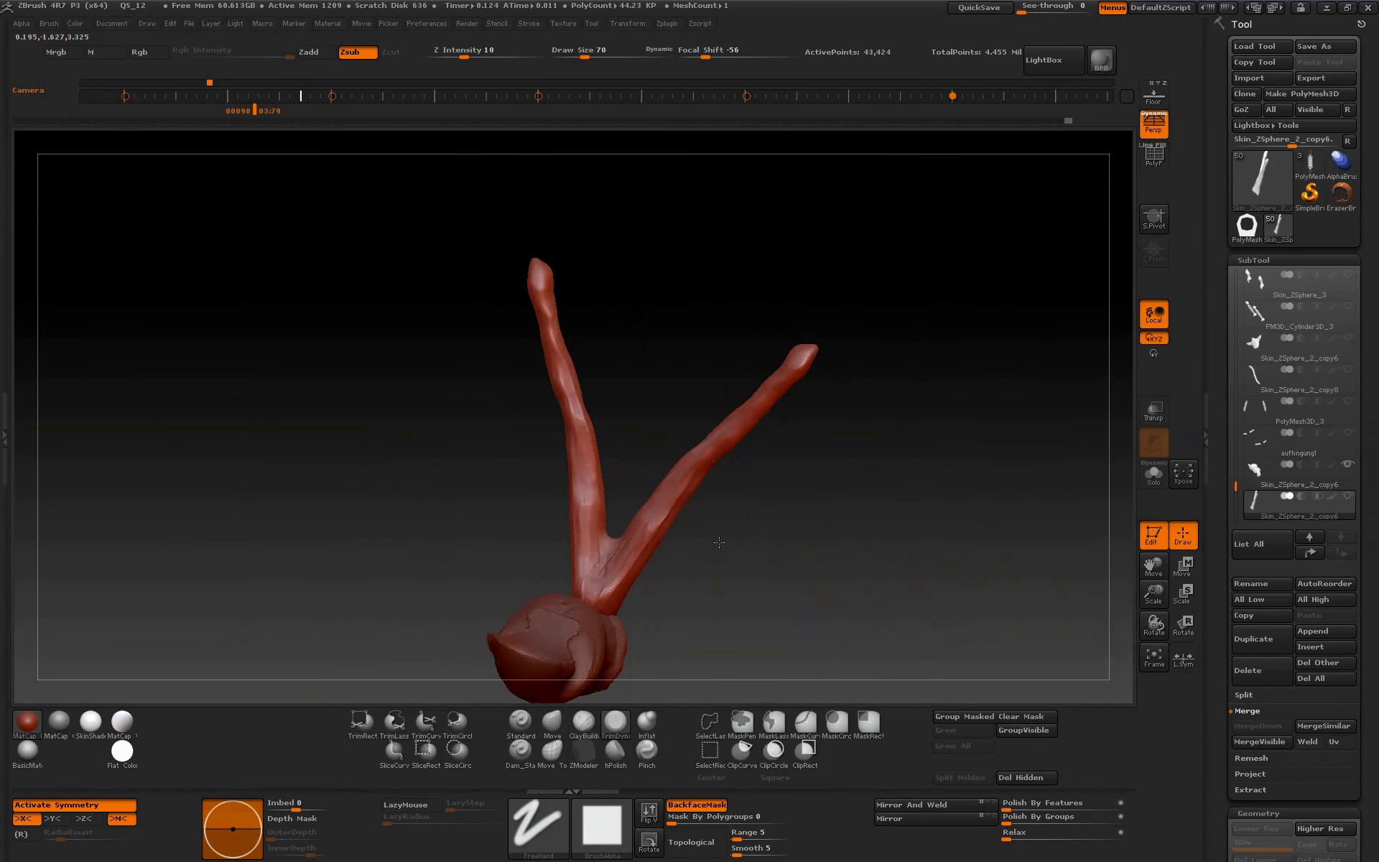